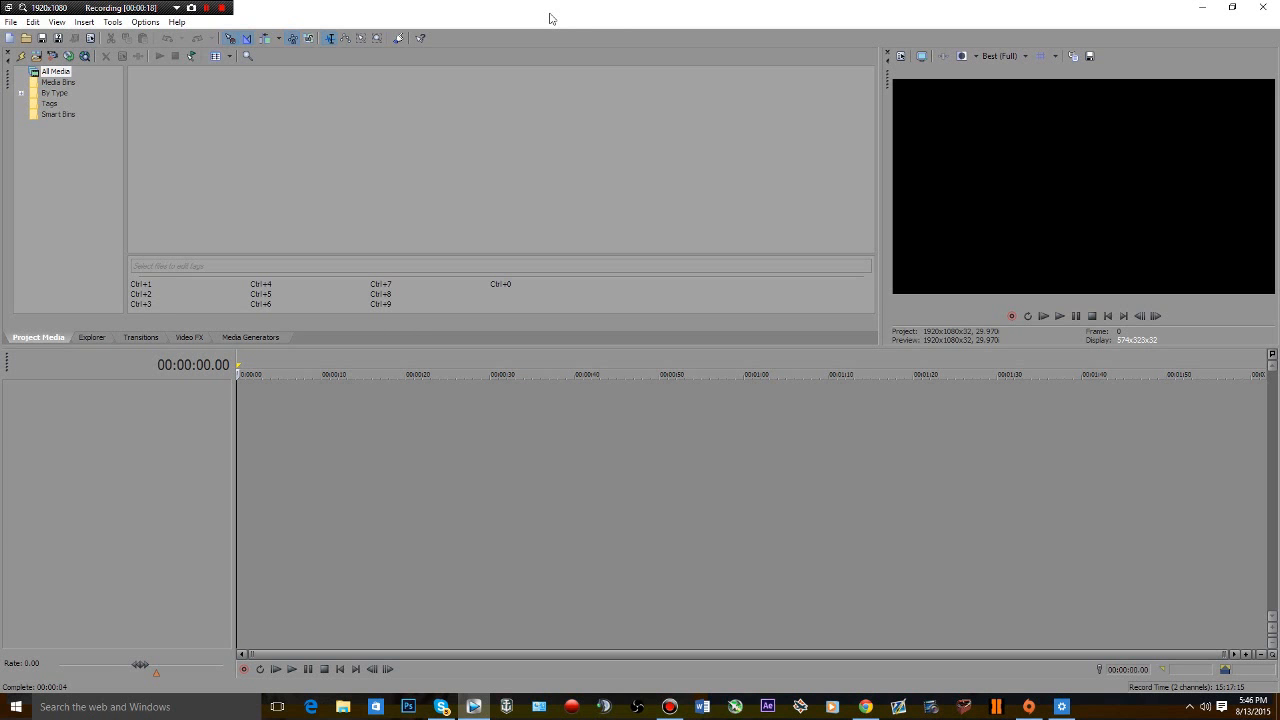
- Open the finished iron challenge video from the recent files in File Explorer and pause it
{"action": "left_click", "coordinate": [343, 706]}
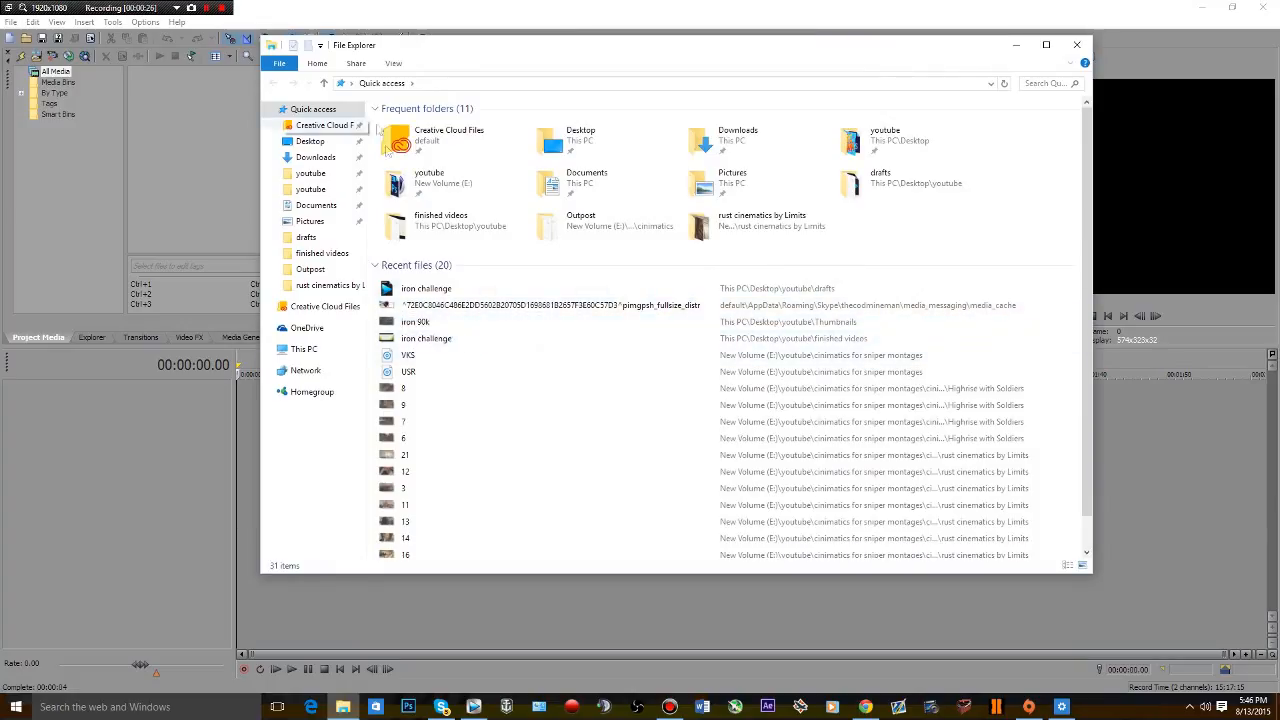
{"action": "left_click", "coordinate": [560, 323]}
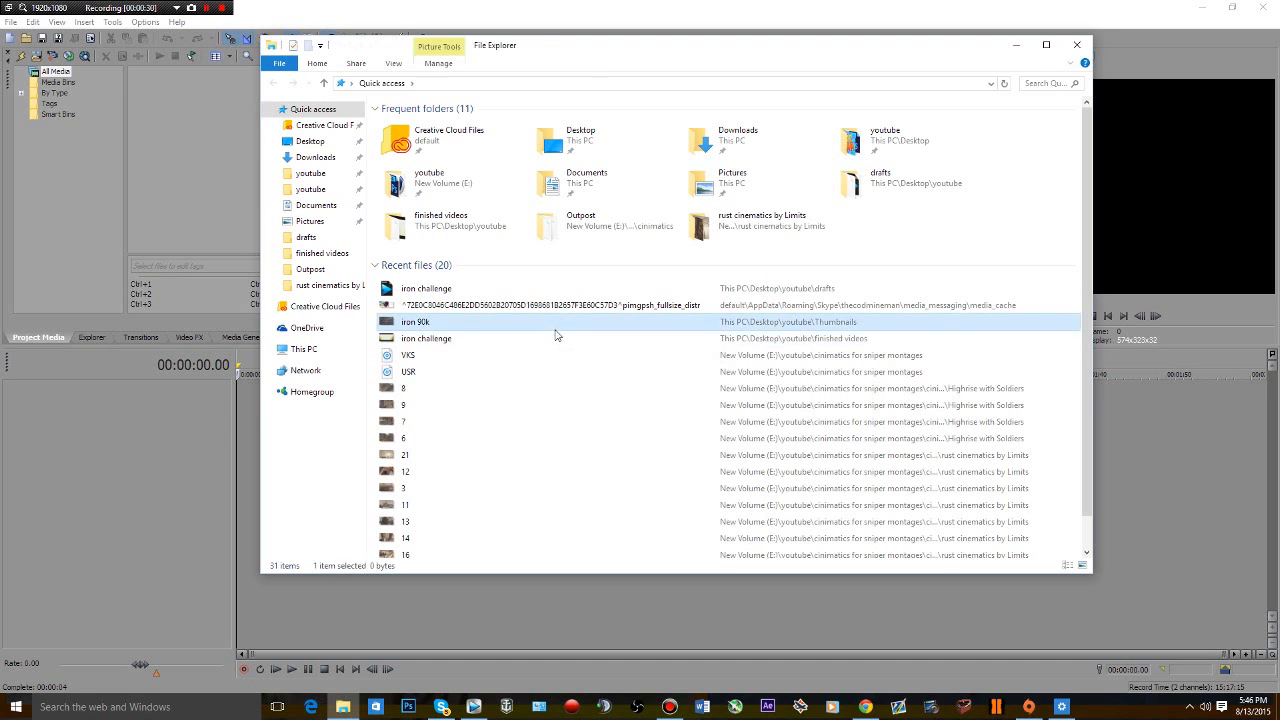
{"action": "left_click", "coordinate": [556, 336]}
{"action": "double_click", "coordinate": [553, 336]}
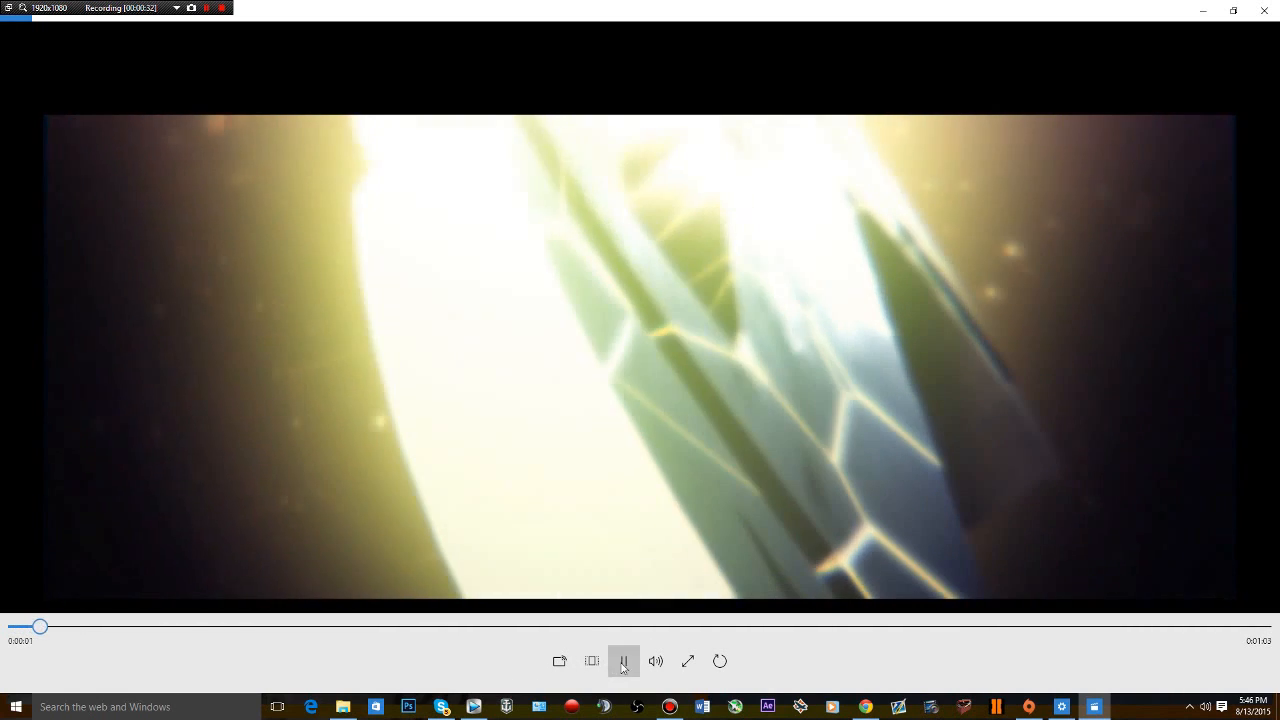
{"action": "left_click", "coordinate": [622, 666]}
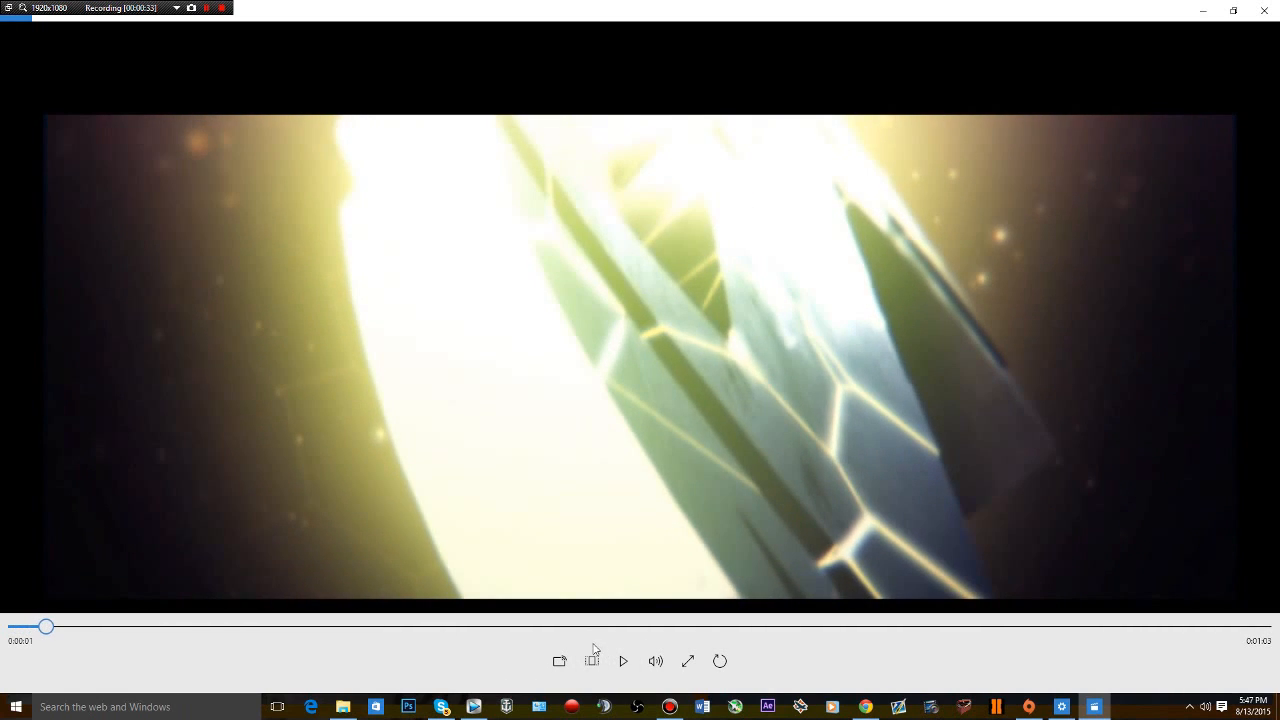
- Skip the video to about 12 seconds, check the player volume, and play to about 20 seconds
{"action": "left_click_drag", "start_coordinate": [48, 632], "coordinate": [261, 618]}
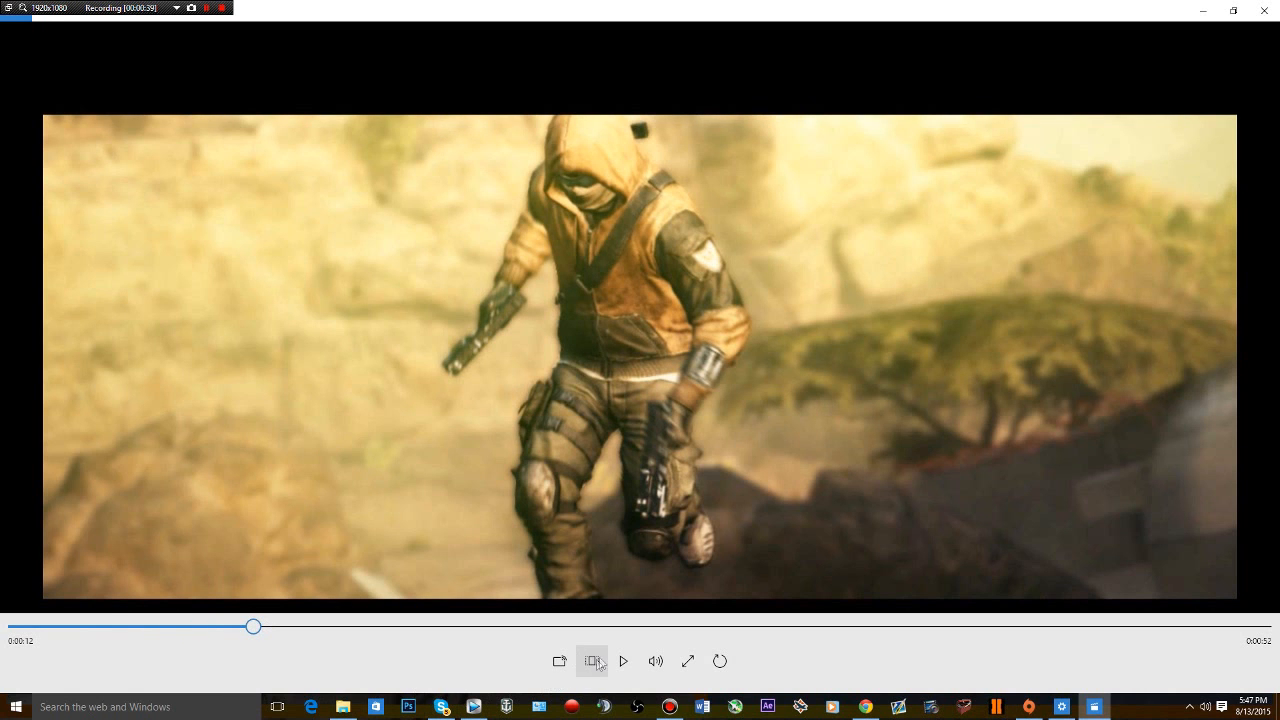
{"action": "left_click", "coordinate": [656, 661]}
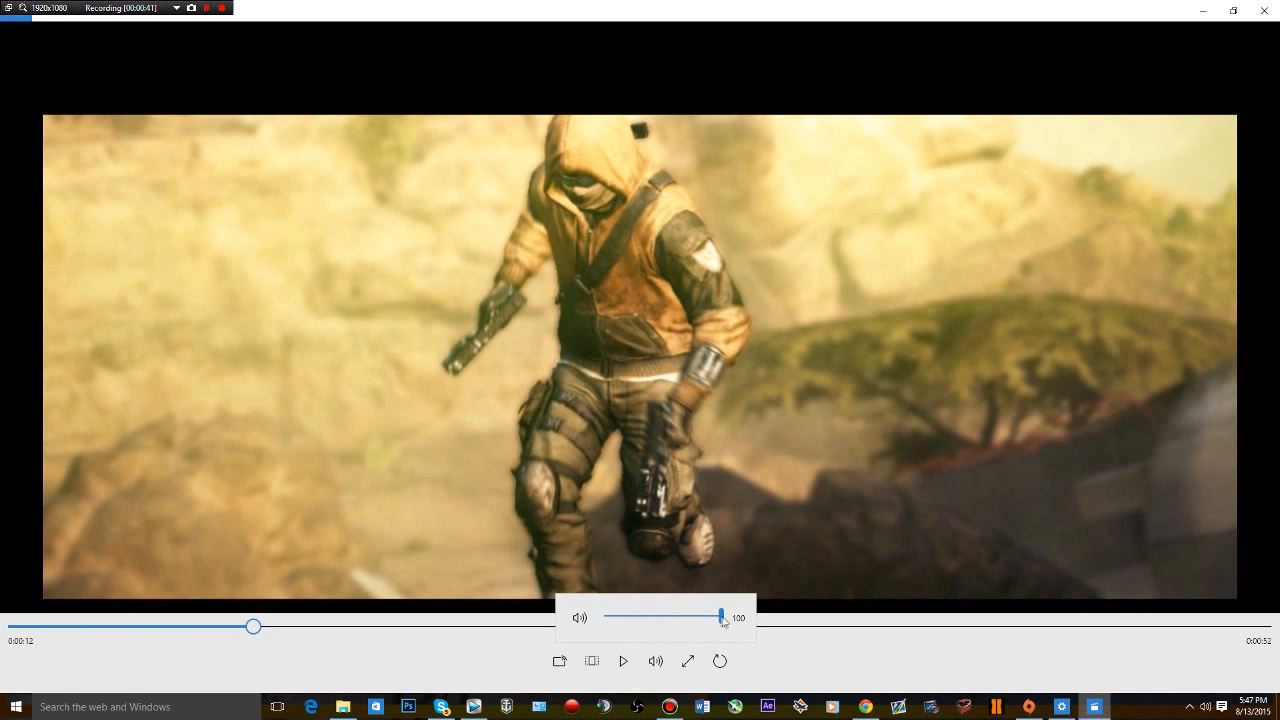
{"action": "left_click", "coordinate": [622, 666]}
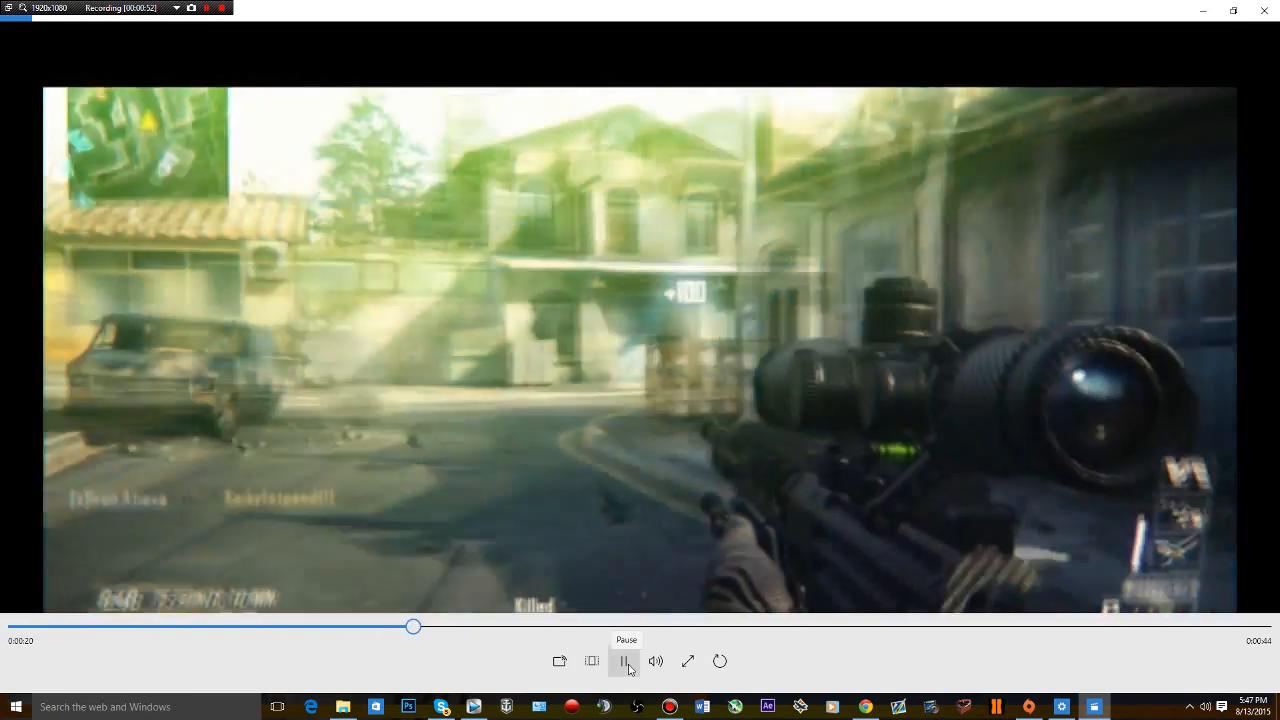
{"action": "left_click", "coordinate": [626, 664]}
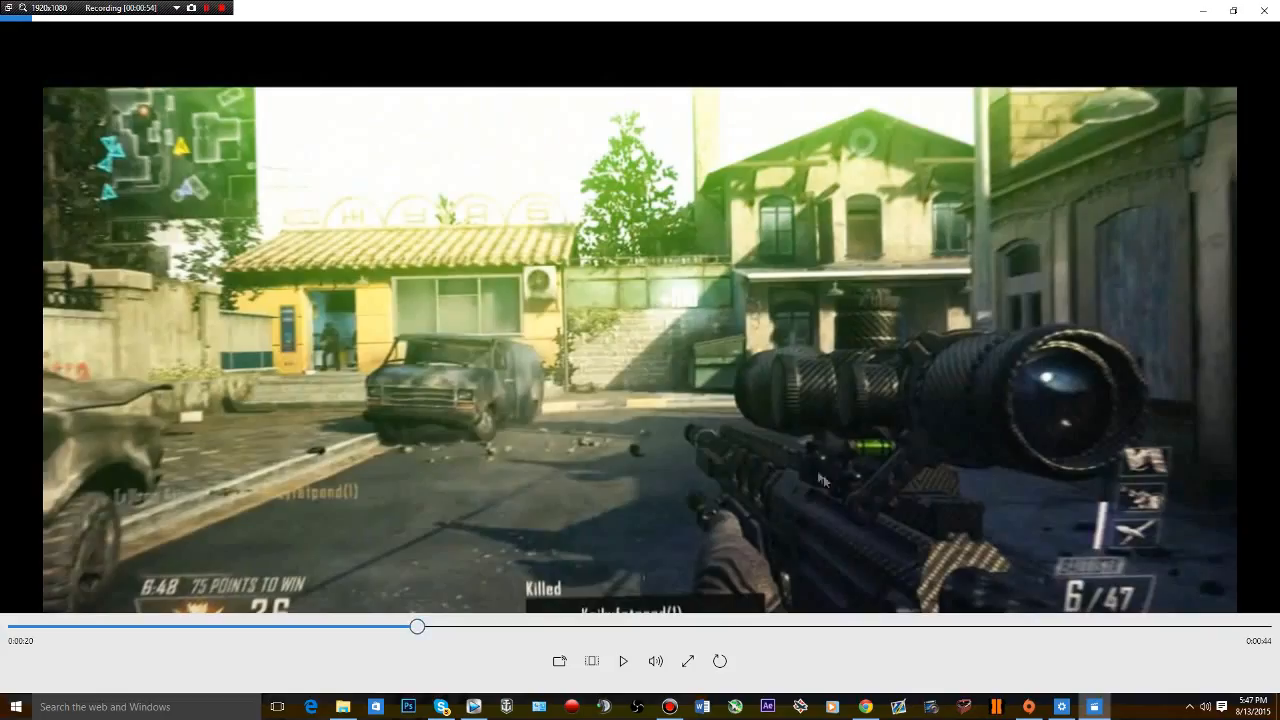
- Replay the video from about 14 to 23 seconds and close the player
{"action": "left_click", "coordinate": [305, 628]}
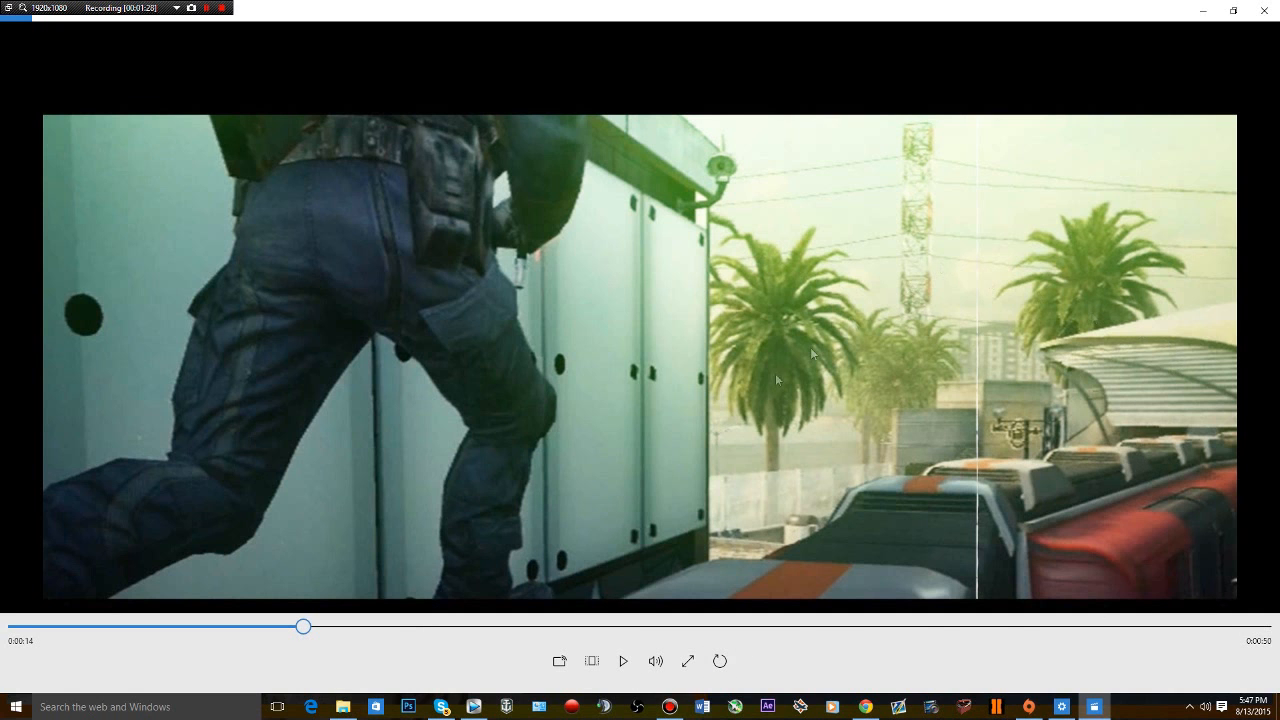
{"action": "left_click", "coordinate": [623, 660]}
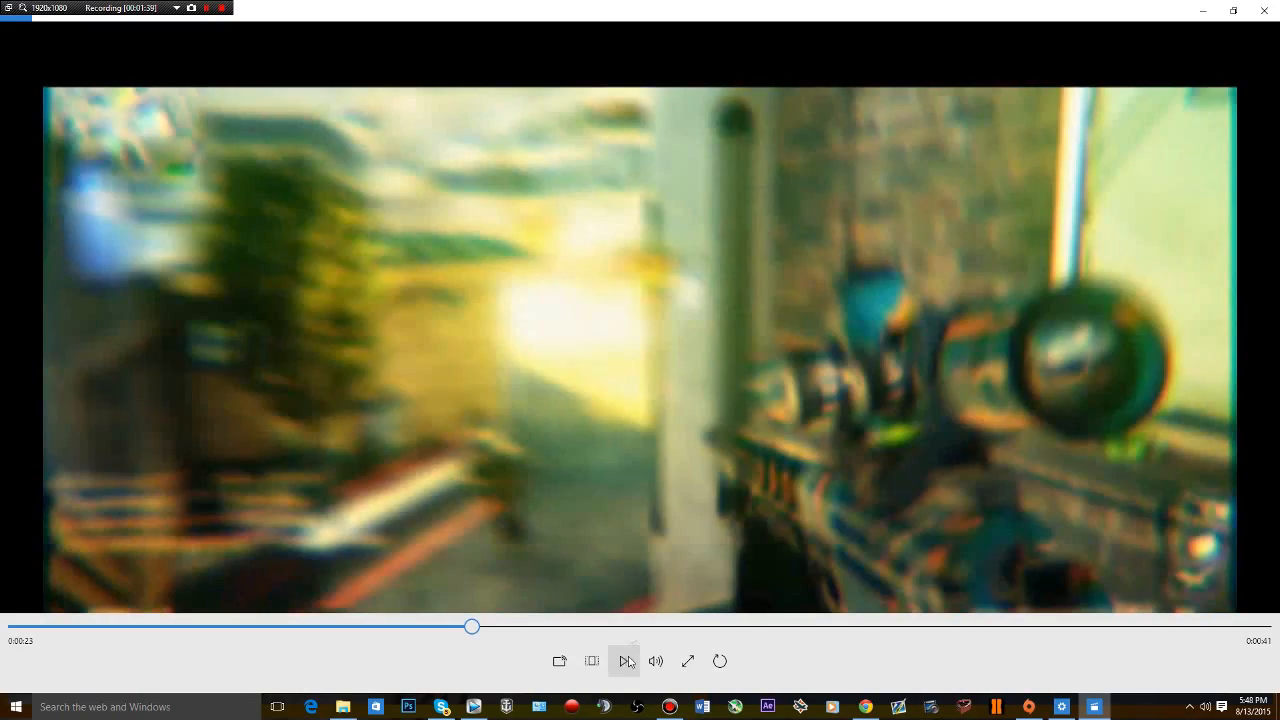
{"action": "left_click", "coordinate": [623, 661]}
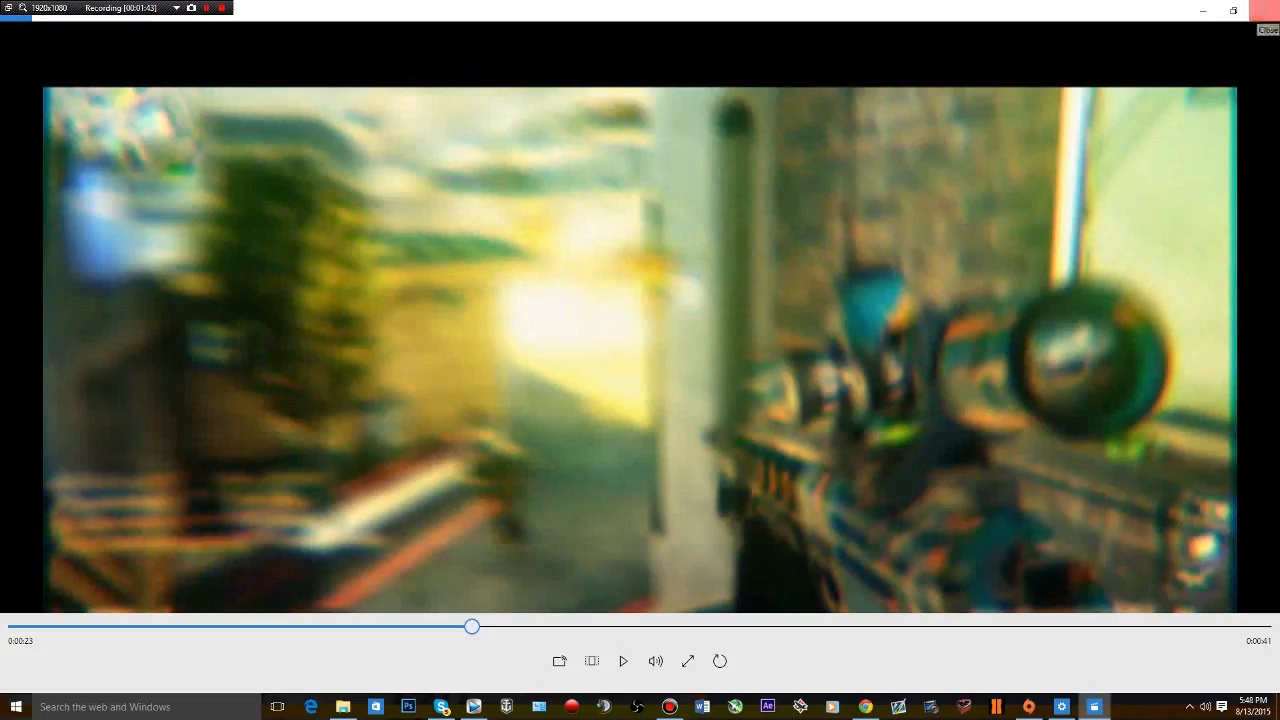
{"action": "left_click", "coordinate": [1262, 12]}
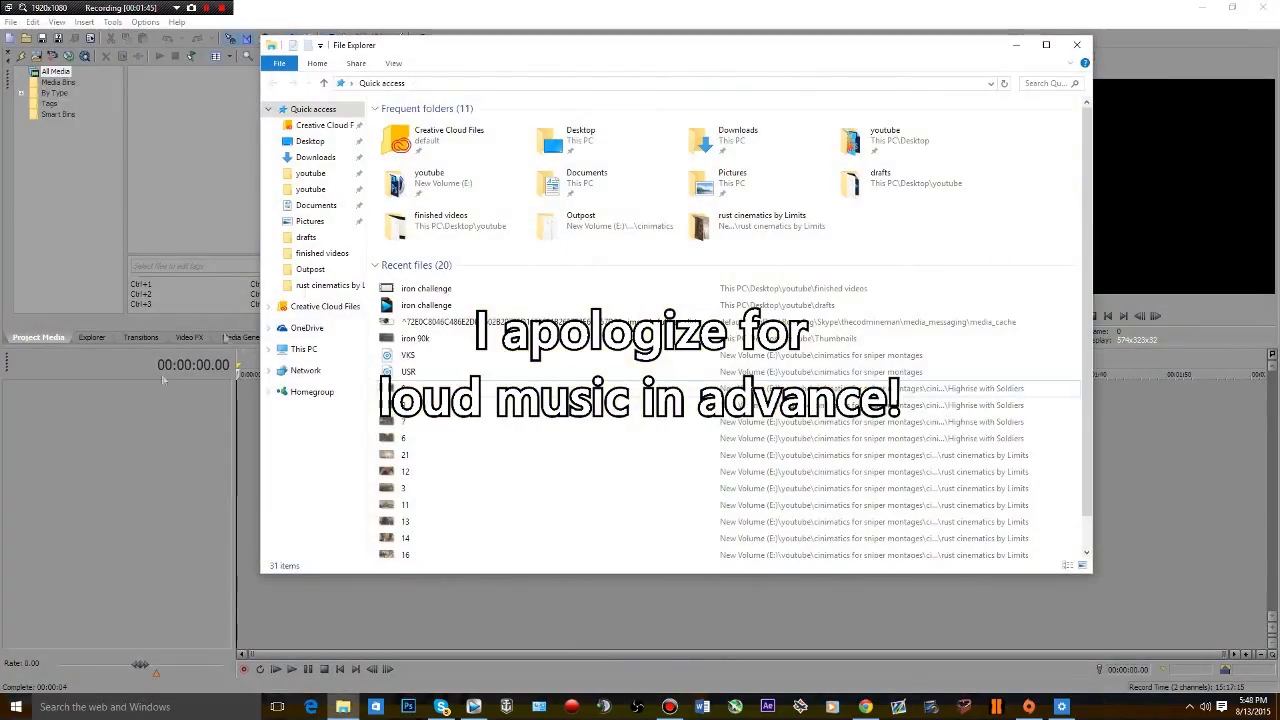
- Browse the Desktop youtube folder in File Explorer and open the finished videos folder
{"action": "left_click", "coordinate": [121, 529]}
{"action": "left_click", "coordinate": [353, 490]}
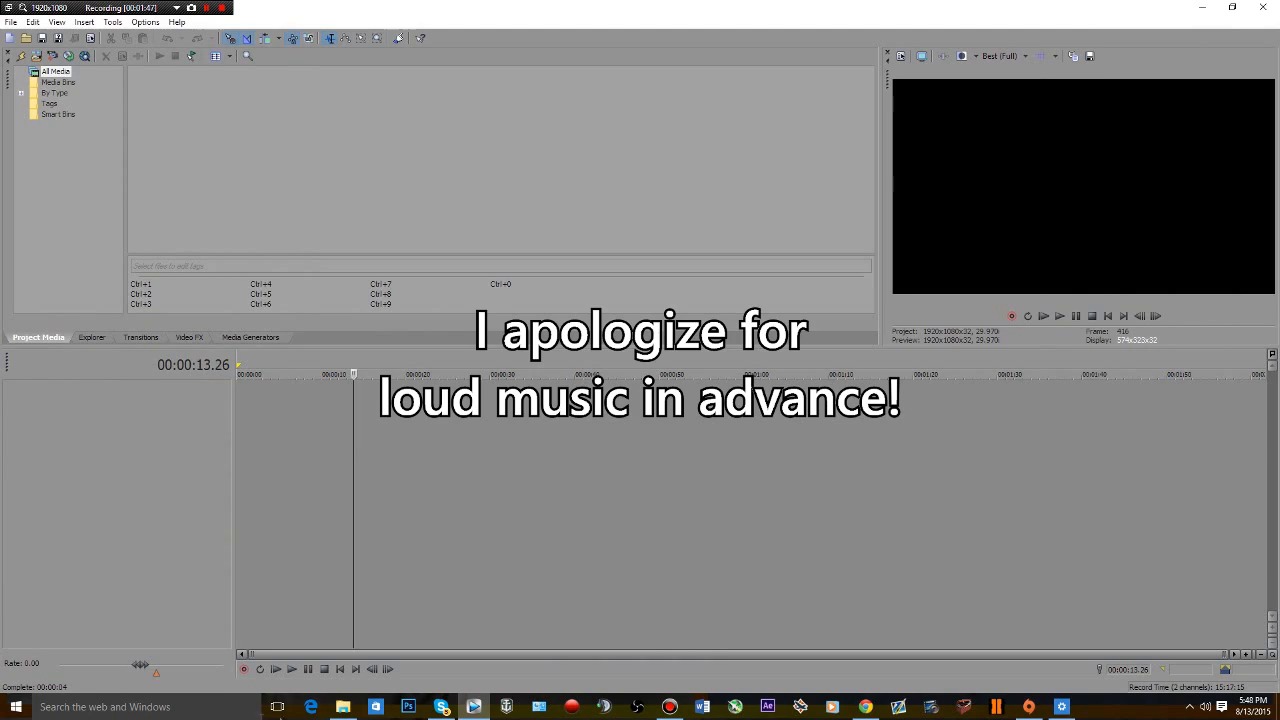
{"action": "left_click", "coordinate": [343, 707]}
{"action": "left_click_drag", "start_coordinate": [425, 50], "coordinate": [532, 98]}
{"action": "left_click", "coordinate": [530, 186]}
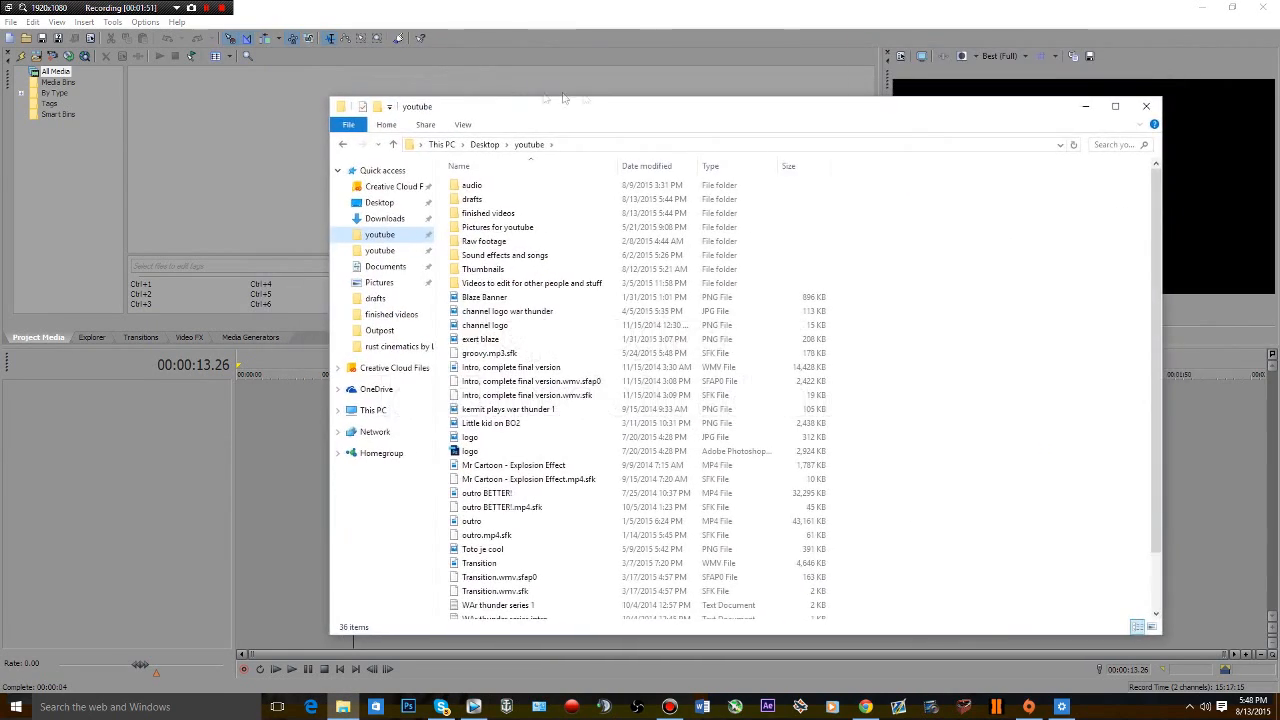
{"action": "left_click_drag", "start_coordinate": [673, 96], "coordinate": [689, 131]}
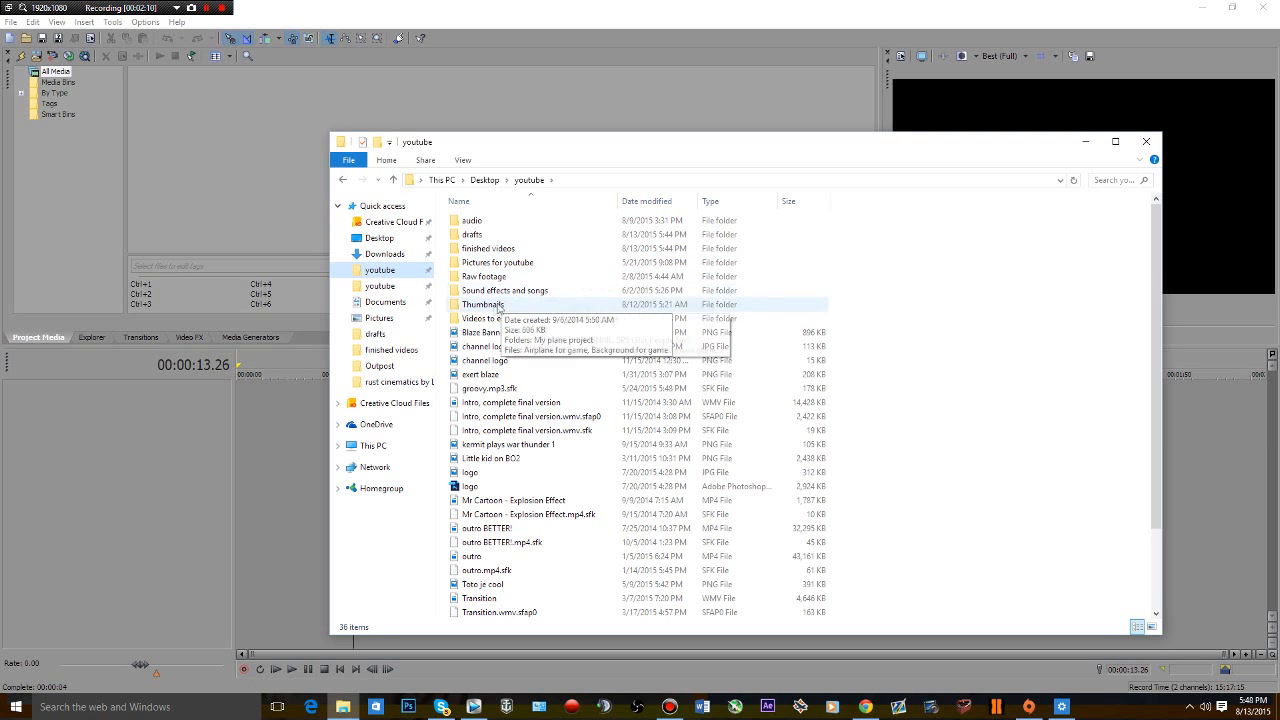
{"action": "left_click", "coordinate": [390, 350]}
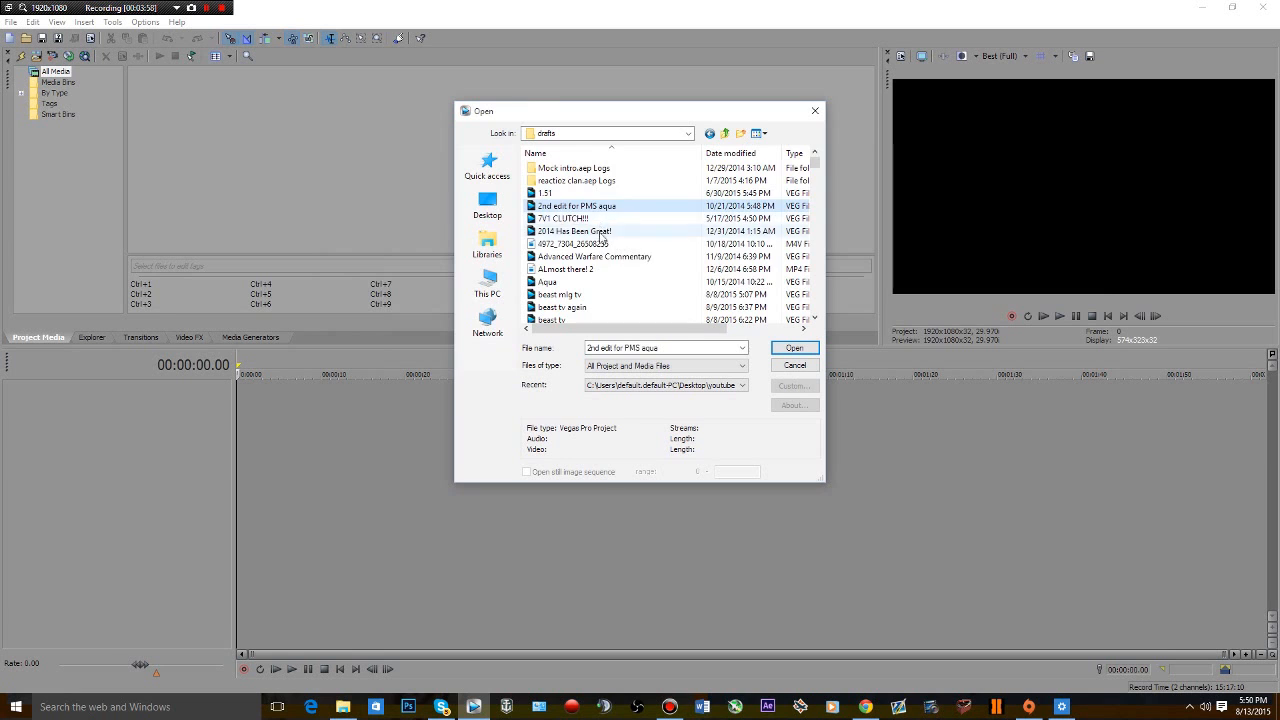
- Open the most recently modified Vegas project from the drafts folder
{"action": "scroll", "coordinate": [660, 234], "scroll_direction": "down", "scroll_amount": 10}
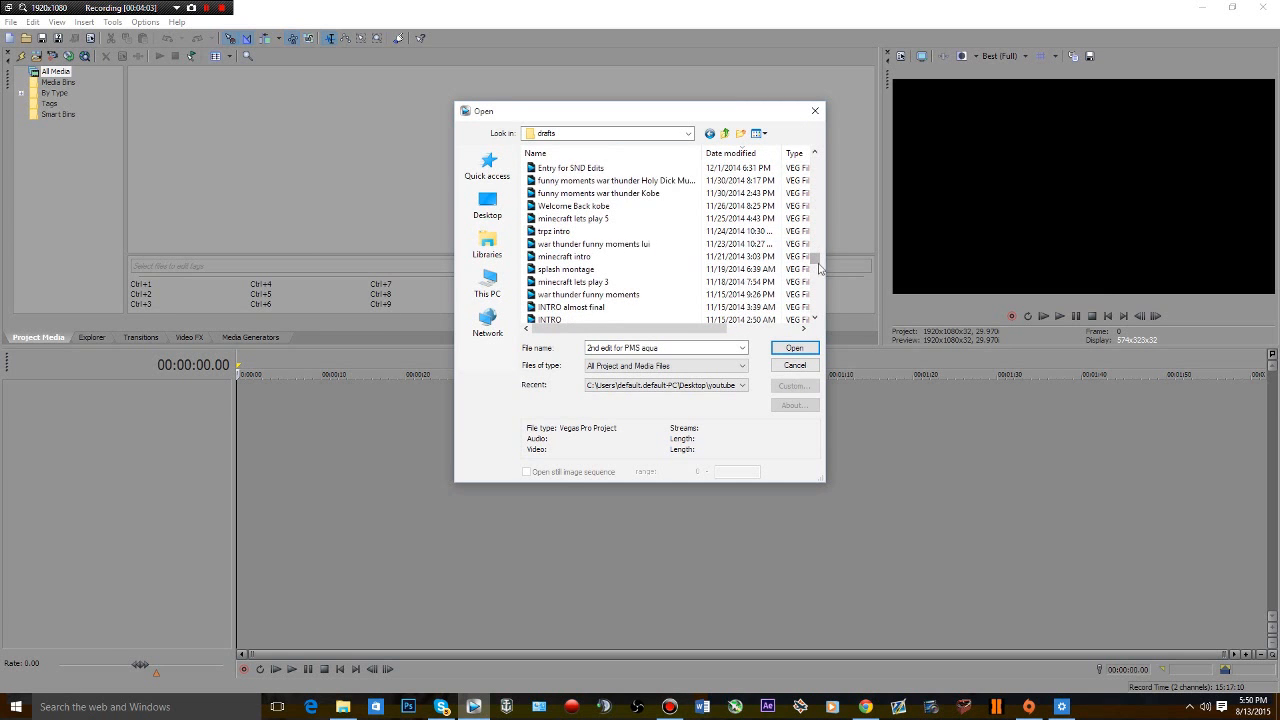
{"action": "left_click_drag", "start_coordinate": [818, 262], "coordinate": [810, 162]}
{"action": "left_click", "coordinate": [561, 168]}
{"action": "left_click", "coordinate": [793, 348]}
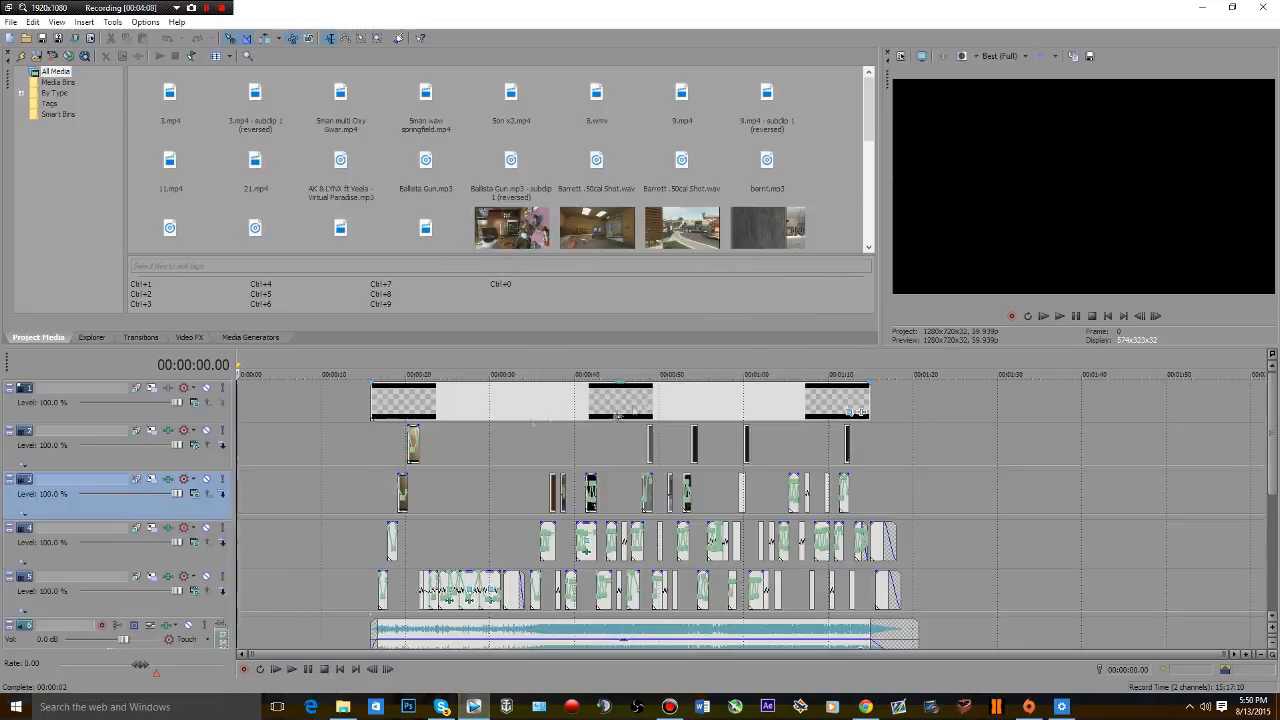
- Look over the montage timeline and add 5on x2.mp4 to track 5 after its end, at about 1:28
{"action": "left_click", "coordinate": [437, 471]}
{"action": "scroll", "coordinate": [957, 490], "scroll_direction": "up", "scroll_amount": 5}
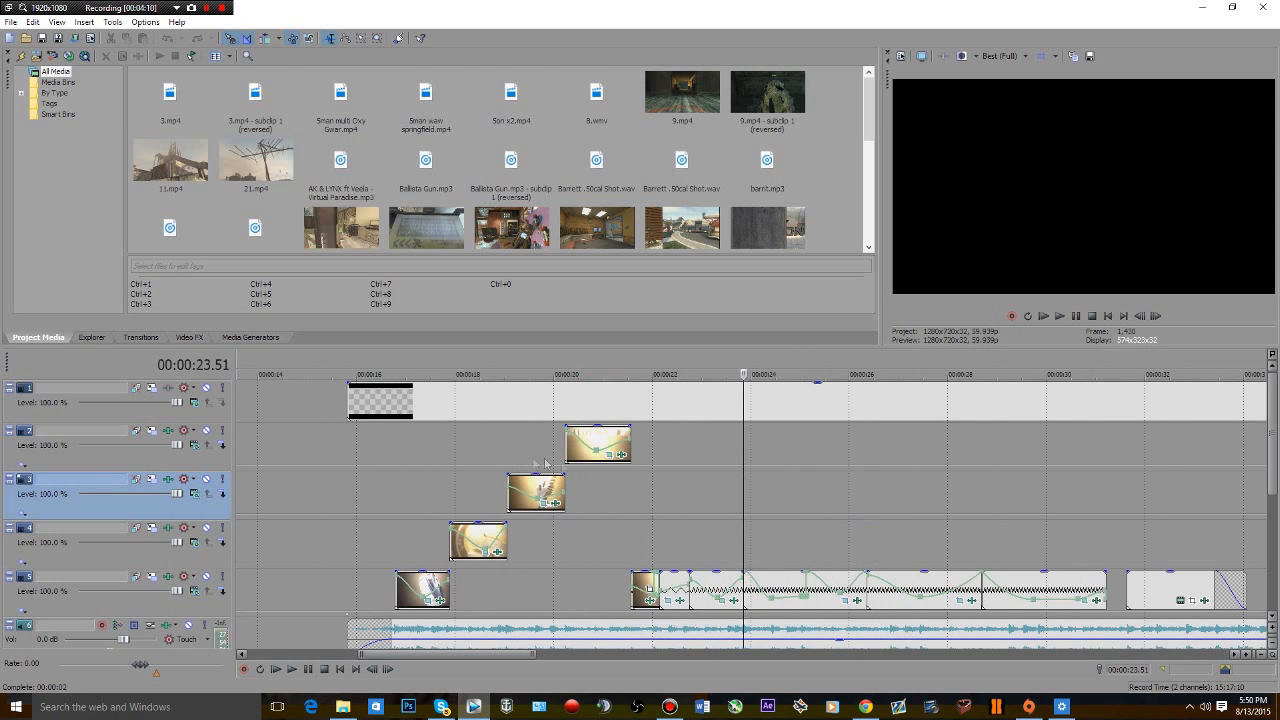
{"action": "scroll", "coordinate": [957, 490], "scroll_direction": "down", "scroll_amount": 3}
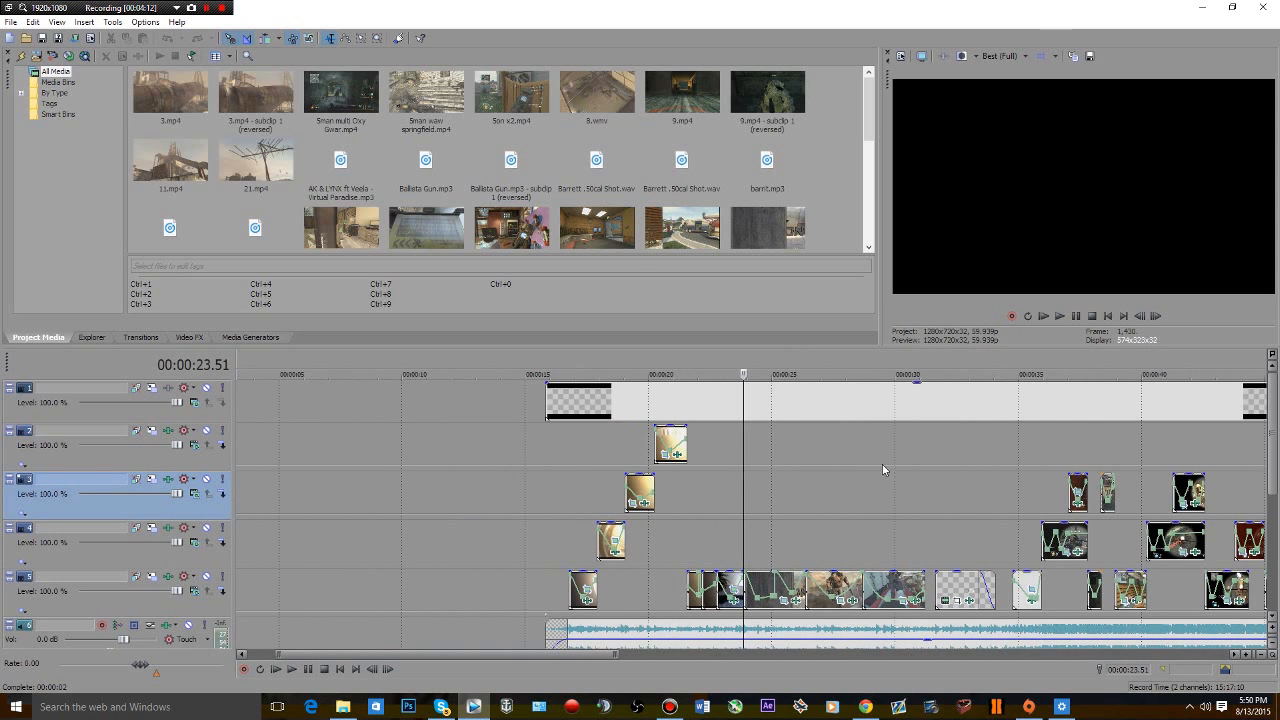
{"action": "left_click", "coordinate": [747, 523]}
{"action": "scroll", "coordinate": [748, 523], "scroll_direction": "down", "scroll_amount": 5}
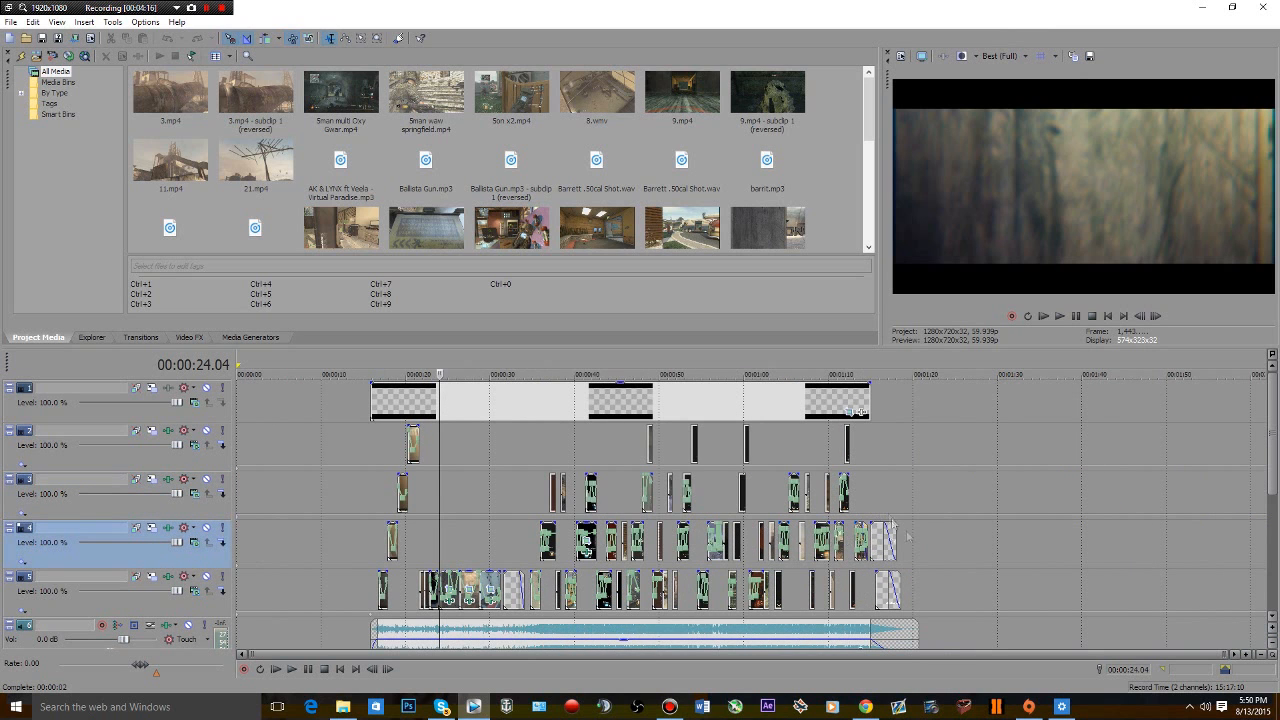
{"action": "left_click", "coordinate": [979, 511]}
{"action": "left_click", "coordinate": [987, 557]}
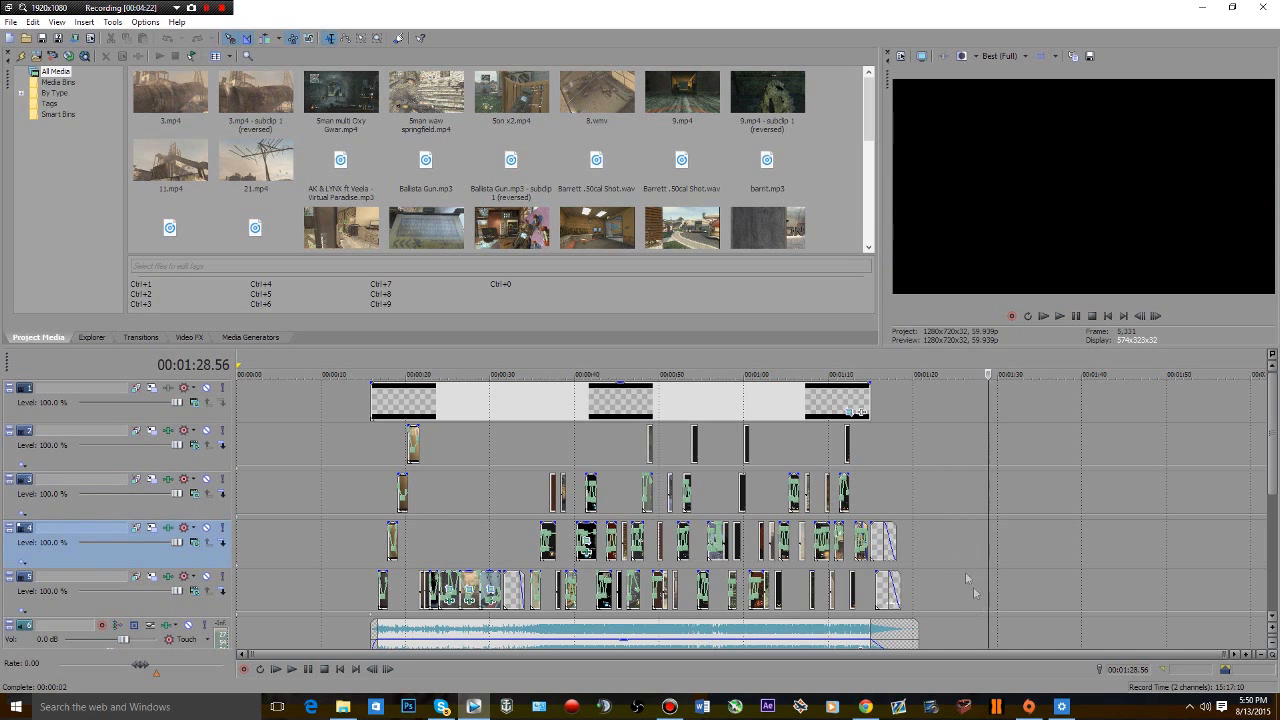
{"action": "left_click_drag", "start_coordinate": [478, 86], "coordinate": [997, 600]}
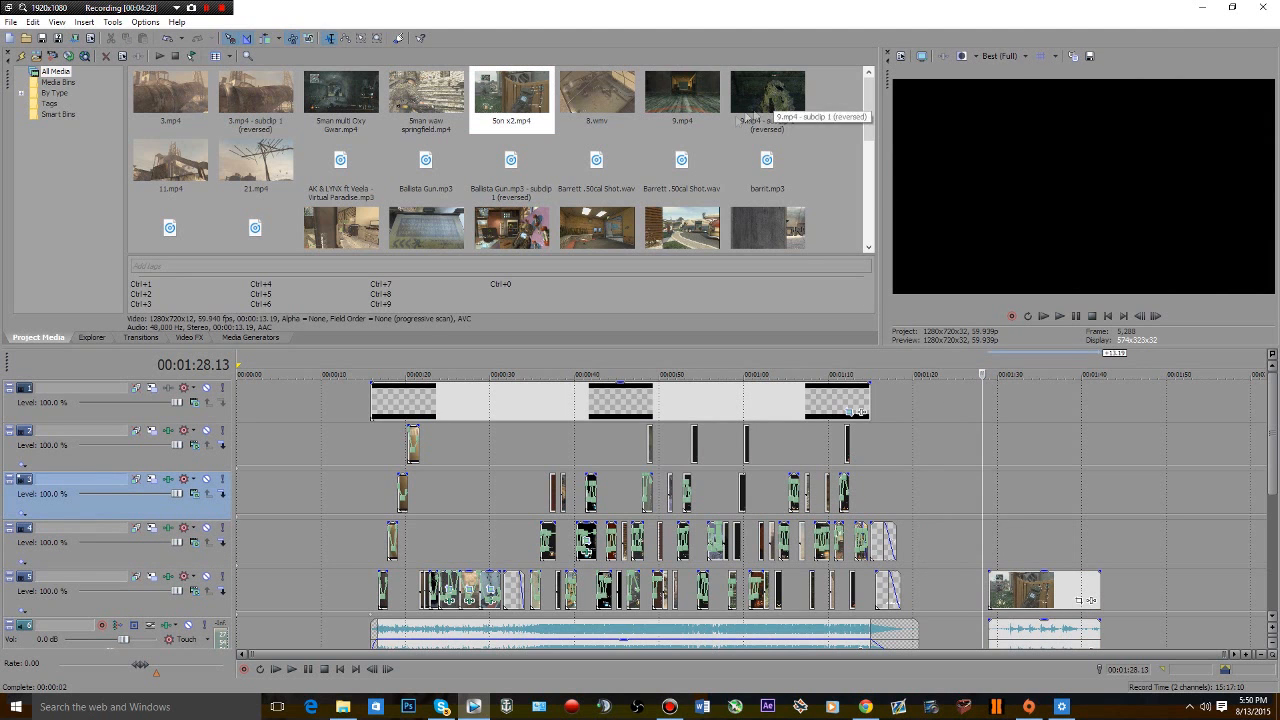
- Add Cazad - 6 man 5os.mp4 to track 5 directly behind the first added clip
{"action": "scroll", "coordinate": [621, 177], "scroll_direction": "down", "scroll_amount": 5}
{"action": "scroll", "coordinate": [621, 177], "scroll_direction": "up", "scroll_amount": 1}
{"action": "left_click_drag", "start_coordinate": [511, 130], "coordinate": [1114, 603]}
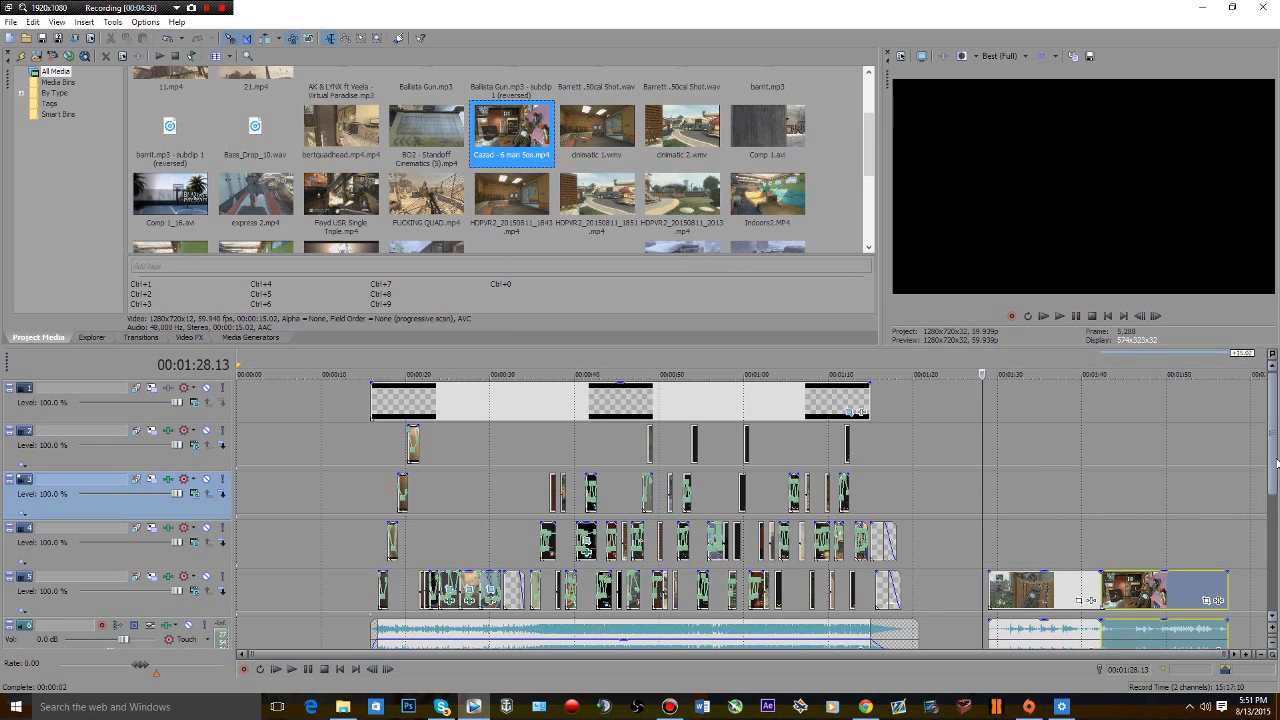
- Preview the start of the first added clip and bypass all effects on track 5
{"action": "left_click_drag", "start_coordinate": [1274, 455], "coordinate": [1275, 537]}
{"action": "left_click", "coordinate": [1002, 409]}
{"action": "scroll", "coordinate": [917, 477], "scroll_direction": "up", "scroll_amount": 3}
{"action": "key", "text": "space"}
{"action": "scroll", "coordinate": [917, 477], "scroll_direction": "down", "scroll_amount": 2}
{"action": "key", "text": "space"}
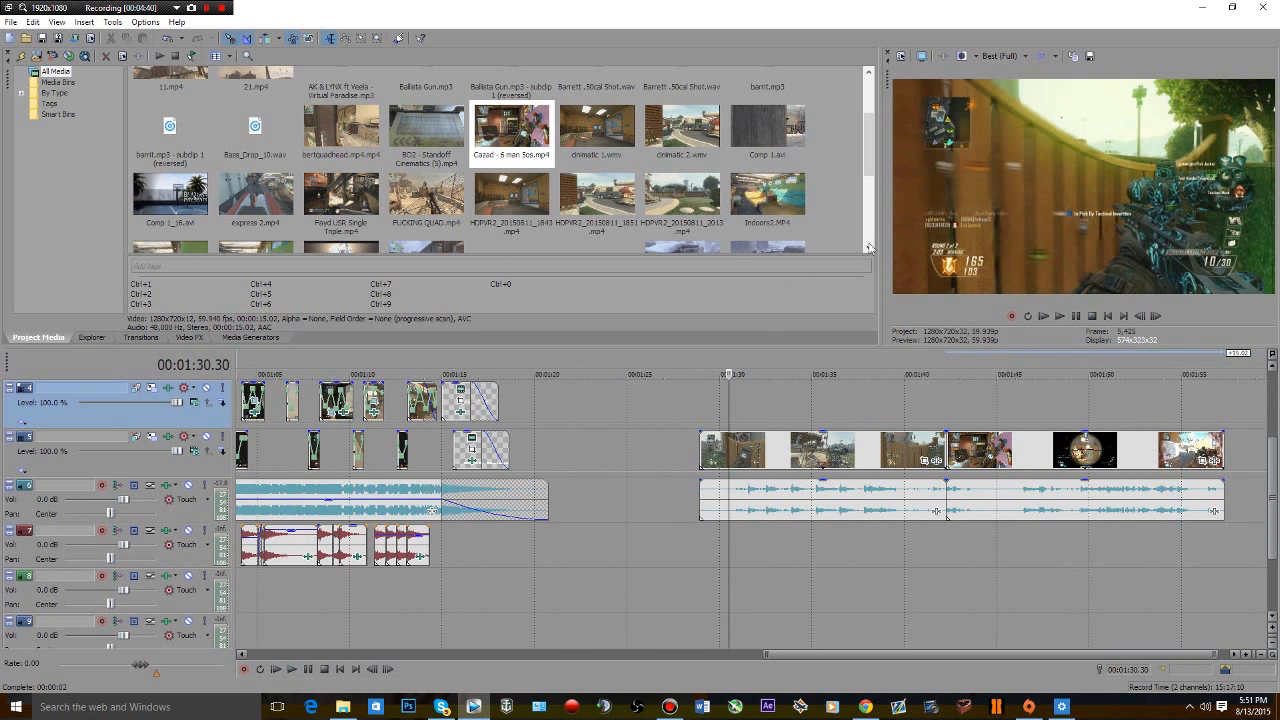
{"action": "right_click", "coordinate": [164, 436]}
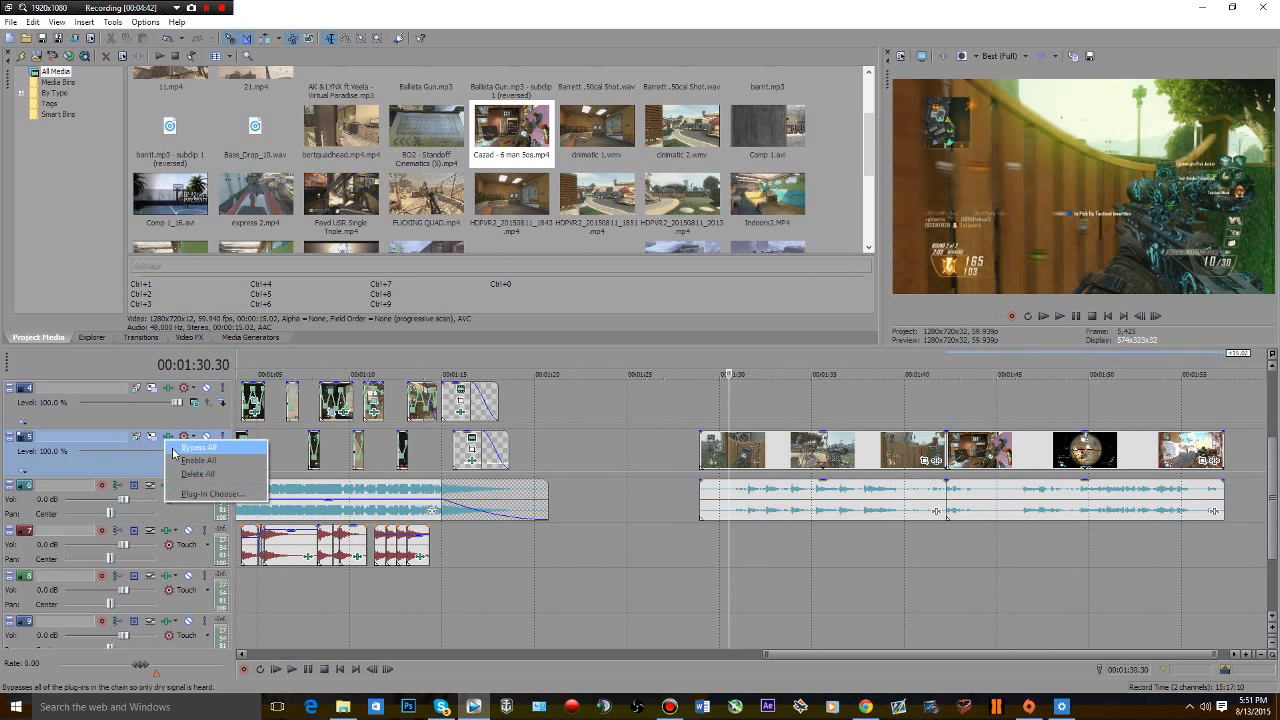
{"action": "left_click", "coordinate": [174, 447]}
- Move the two added clips farther from the montage, to start at about 2:05 and 2:20 with a gap between them
{"action": "scroll", "coordinate": [713, 474], "scroll_direction": "down", "scroll_amount": 1}
{"action": "scroll", "coordinate": [713, 478], "scroll_direction": "down", "scroll_amount": 3}
{"action": "left_click_drag", "start_coordinate": [1126, 447], "coordinate": [742, 457]}
{"action": "left_click_drag", "start_coordinate": [304, 451], "coordinate": [616, 440]}
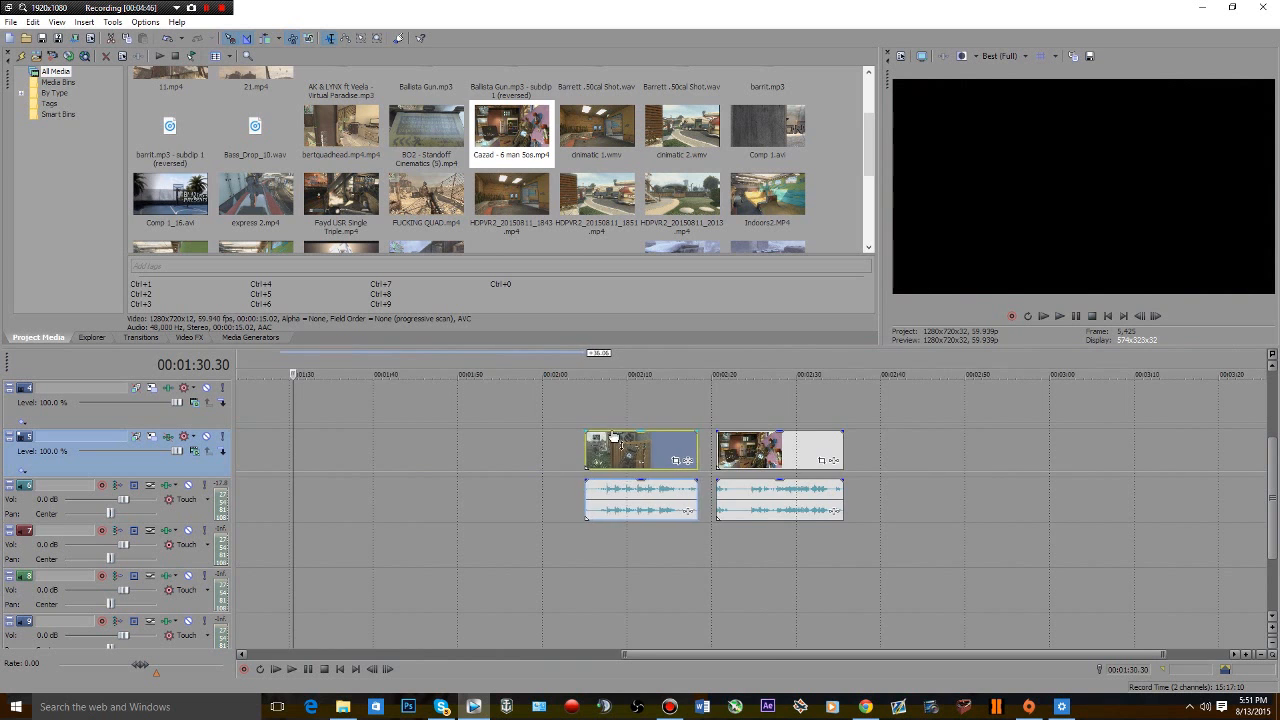
{"action": "scroll", "coordinate": [614, 440], "scroll_direction": "down", "scroll_amount": 2}
{"action": "scroll", "coordinate": [618, 450], "scroll_direction": "up", "scroll_amount": 3}
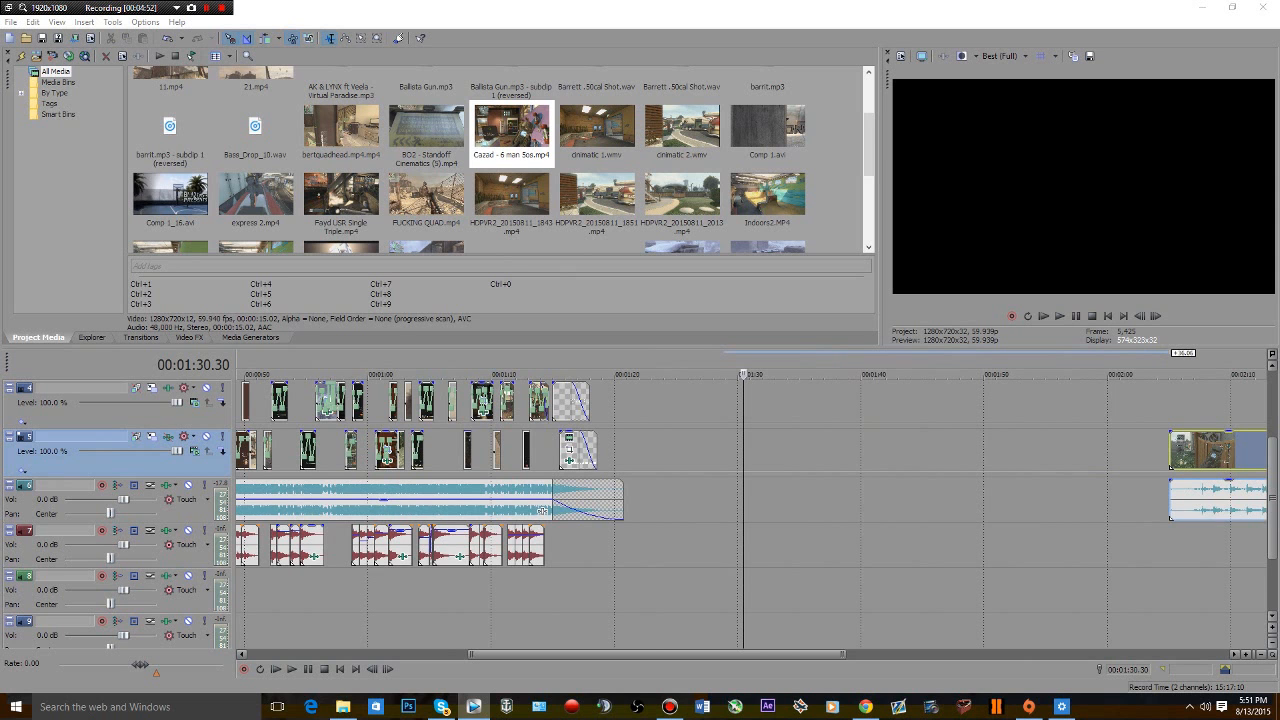
- Play the start of the first moved clip to check how it looks with the effects bypassed
{"action": "left_click", "coordinate": [1172, 413]}
{"action": "scroll", "coordinate": [1172, 413], "scroll_direction": "up", "scroll_amount": 3}
{"action": "key", "text": "space"}
{"action": "key", "text": "space"}
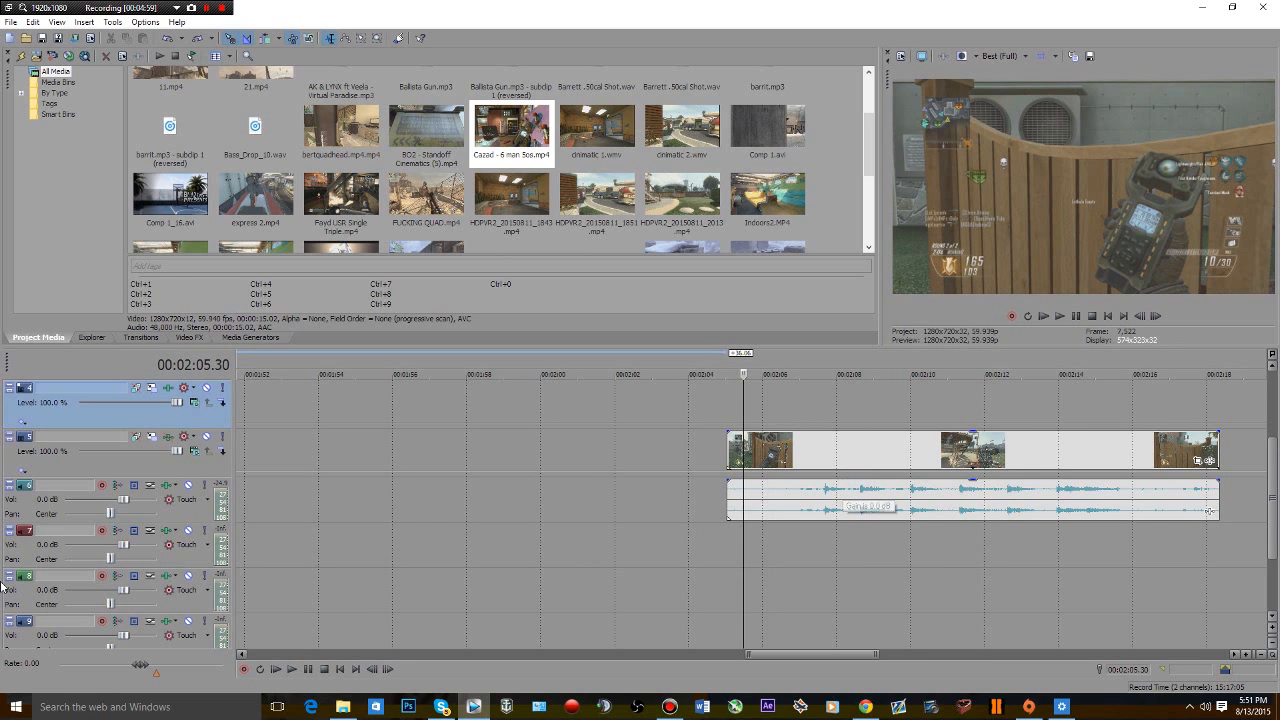
{"action": "left_click", "coordinate": [170, 440]}
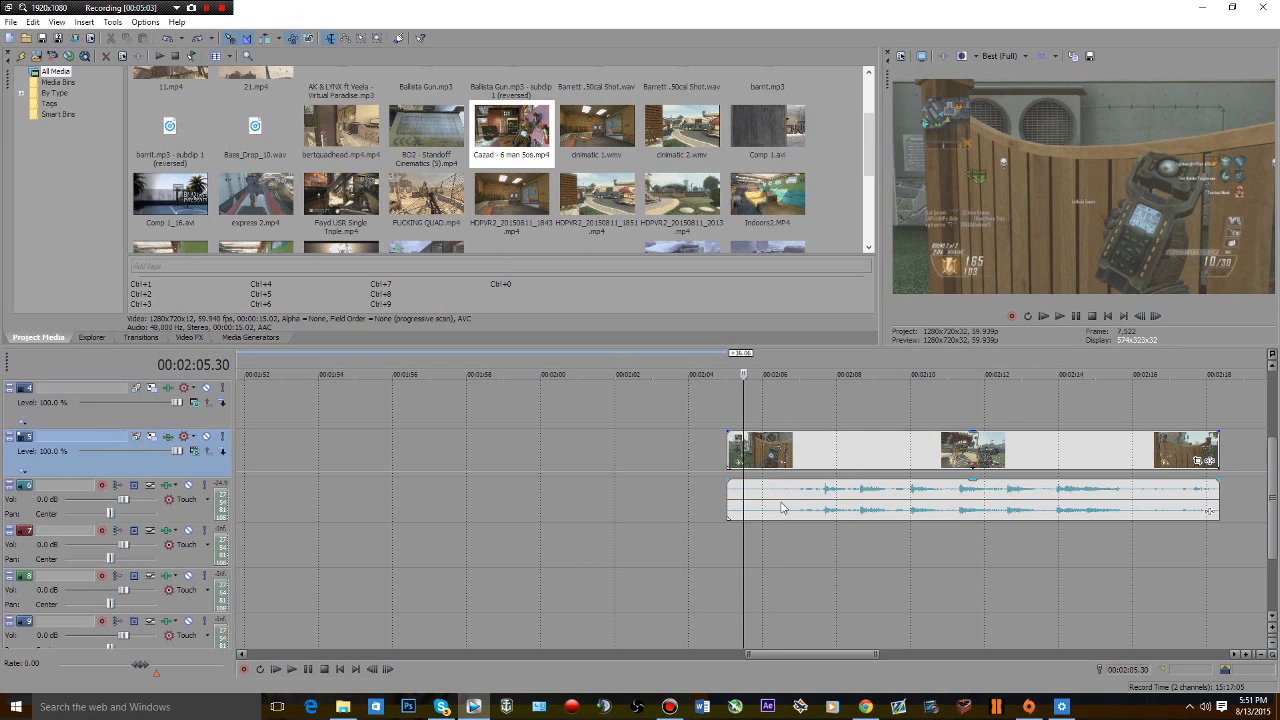
- Delete the audio of both added clips while keeping their video on track 5
{"action": "left_click", "coordinate": [739, 511]}
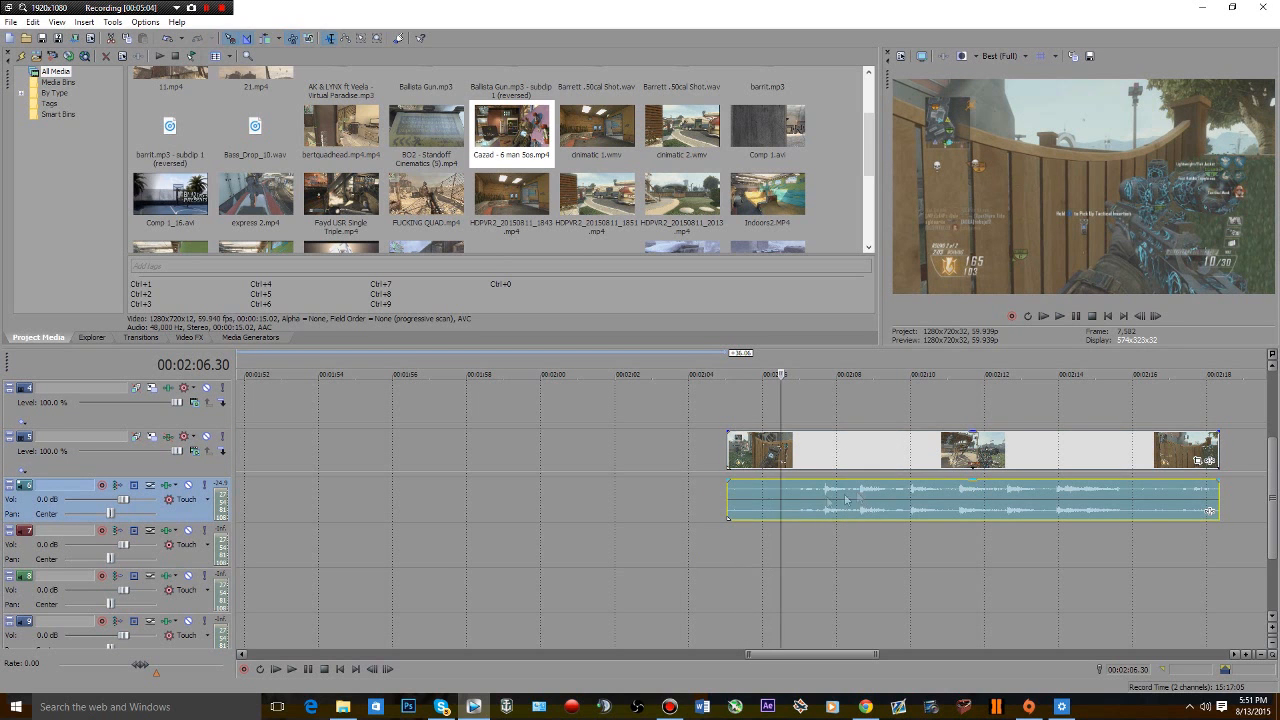
{"action": "left_click_drag", "start_coordinate": [920, 505], "coordinate": [833, 505]}
{"action": "left_click", "coordinate": [833, 506]}
{"action": "key", "text": "Delete"}
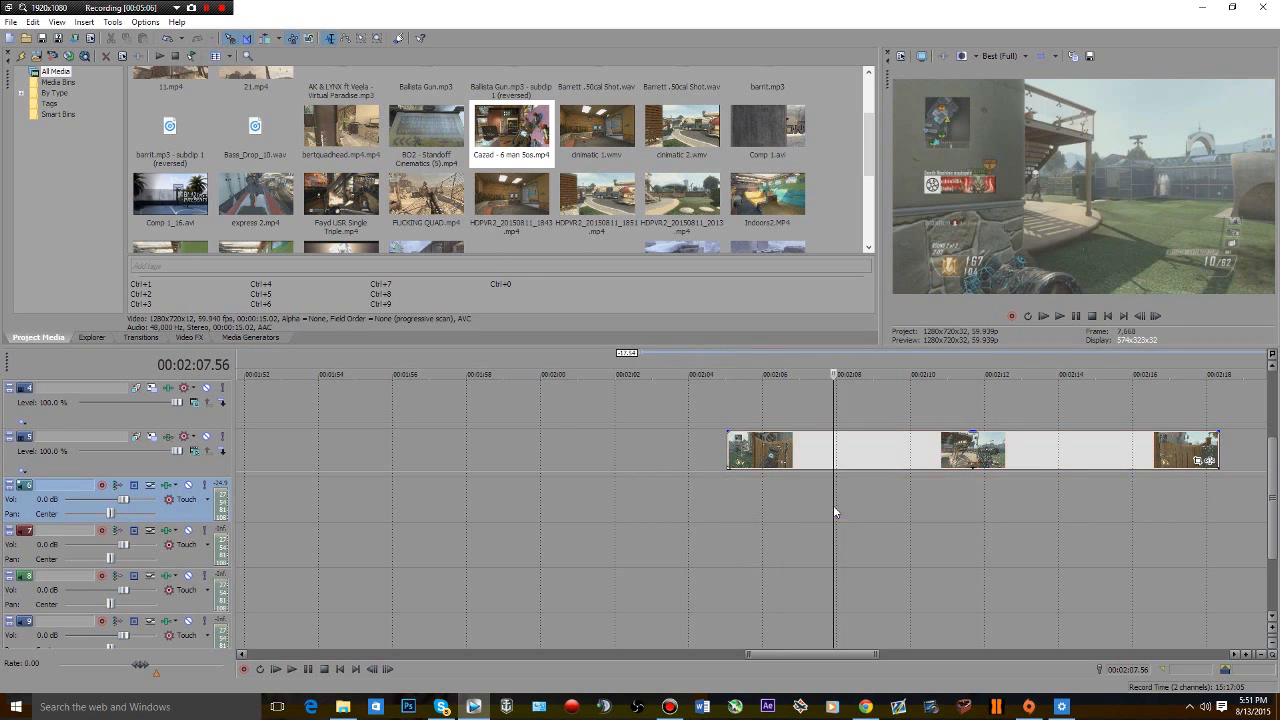
{"action": "scroll", "coordinate": [833, 506], "scroll_direction": "down", "scroll_amount": 5}
{"action": "left_click", "coordinate": [920, 505]}
{"action": "left_click_drag", "start_coordinate": [937, 506], "coordinate": [892, 510]}
{"action": "key", "text": "Delete"}
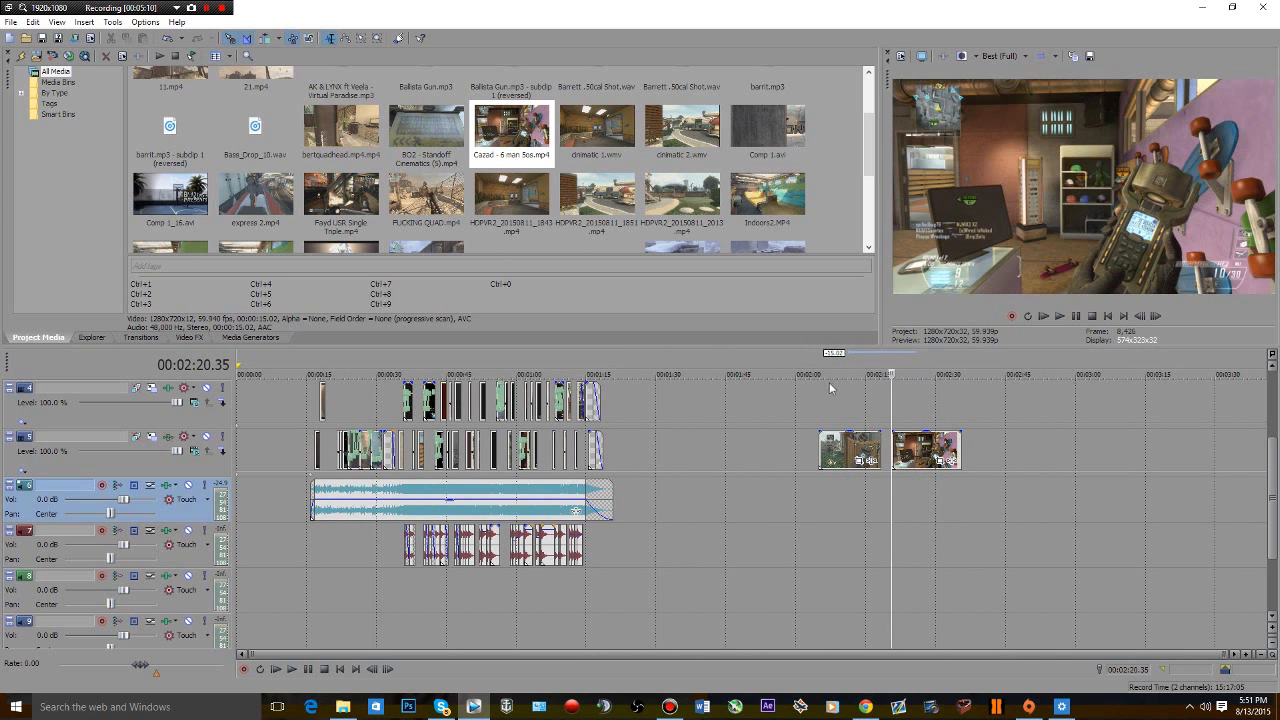
- Play the first silent clip from its start at about 2:05
{"action": "left_click", "coordinate": [816, 405]}
{"action": "scroll", "coordinate": [880, 428], "scroll_direction": "up", "scroll_amount": 3}
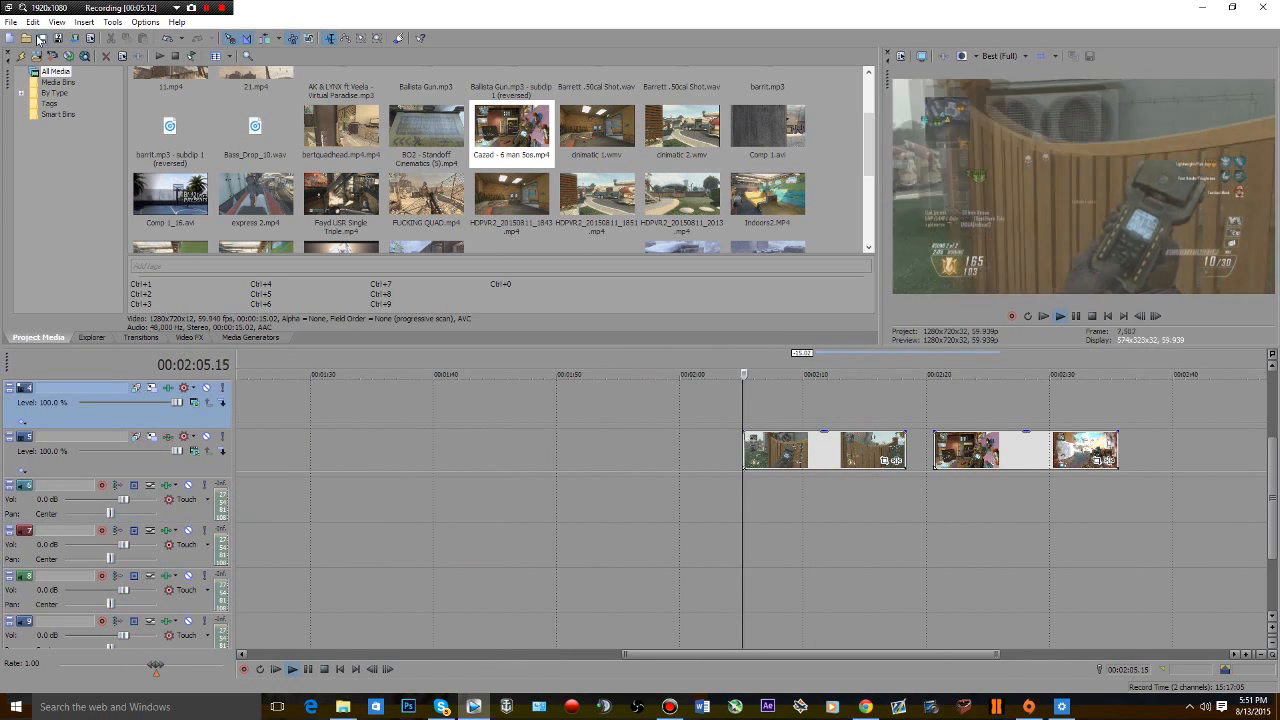
{"action": "scroll", "coordinate": [316, 607], "scroll_direction": "up", "scroll_amount": 3}
{"action": "key", "text": "space"}
{"action": "key", "text": "space"}
- Place the song Ivan B - Sweaters from the Downloads folder on audio track 7, starting at about 2:11
{"action": "left_click", "coordinate": [343, 706]}
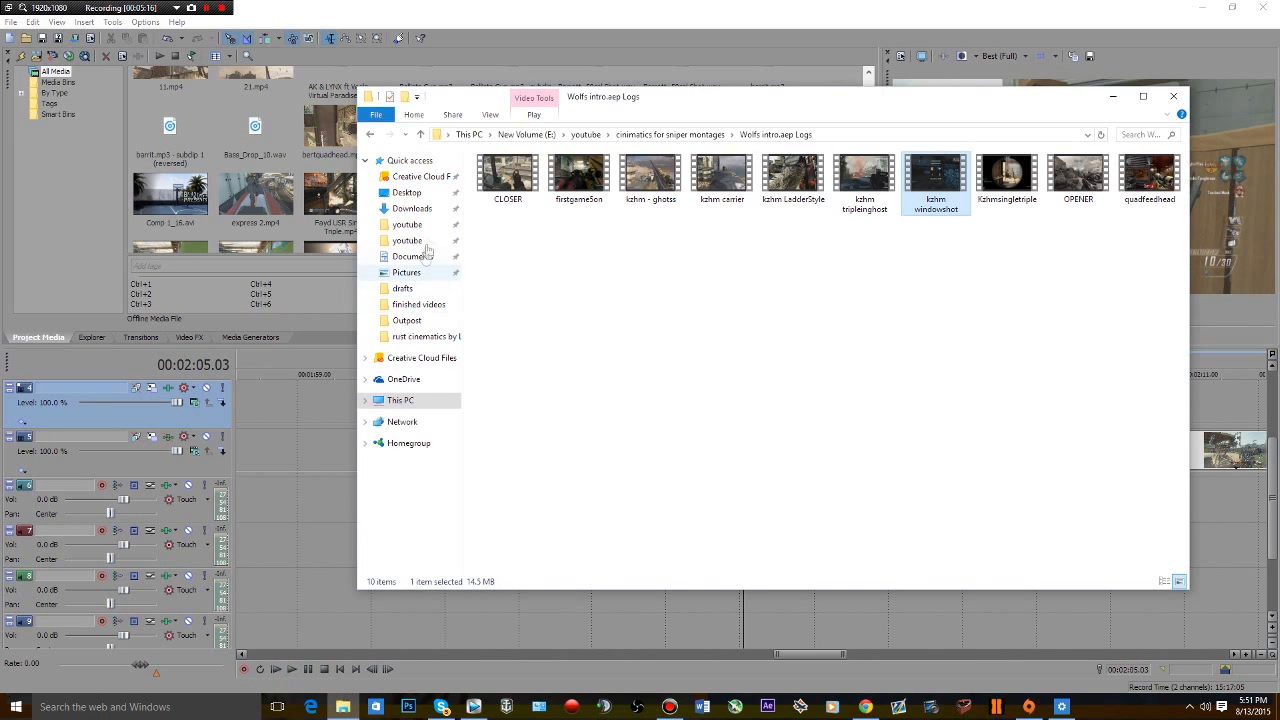
{"action": "left_click", "coordinate": [412, 208]}
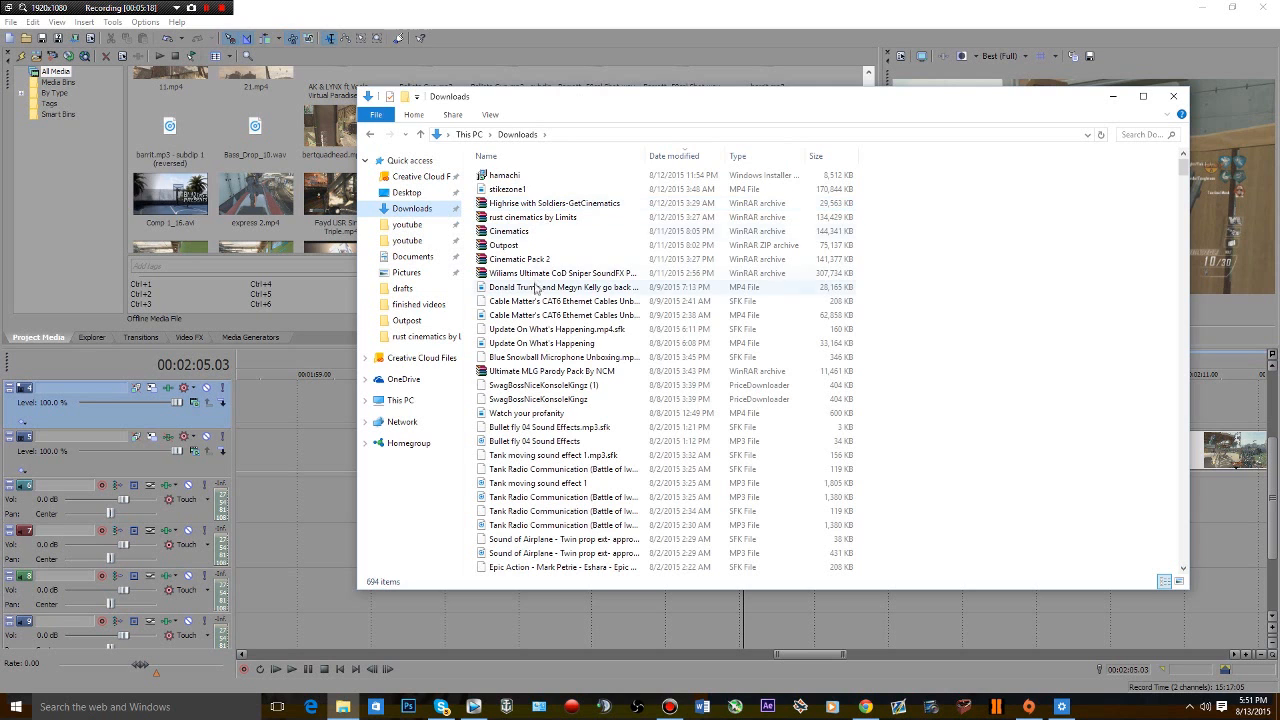
{"action": "scroll", "coordinate": [540, 558], "scroll_direction": "down", "scroll_amount": 1}
{"action": "scroll", "coordinate": [538, 555], "scroll_direction": "down", "scroll_amount": 3}
{"action": "scroll", "coordinate": [538, 558], "scroll_direction": "down", "scroll_amount": 3}
{"action": "double_click", "coordinate": [540, 496]}
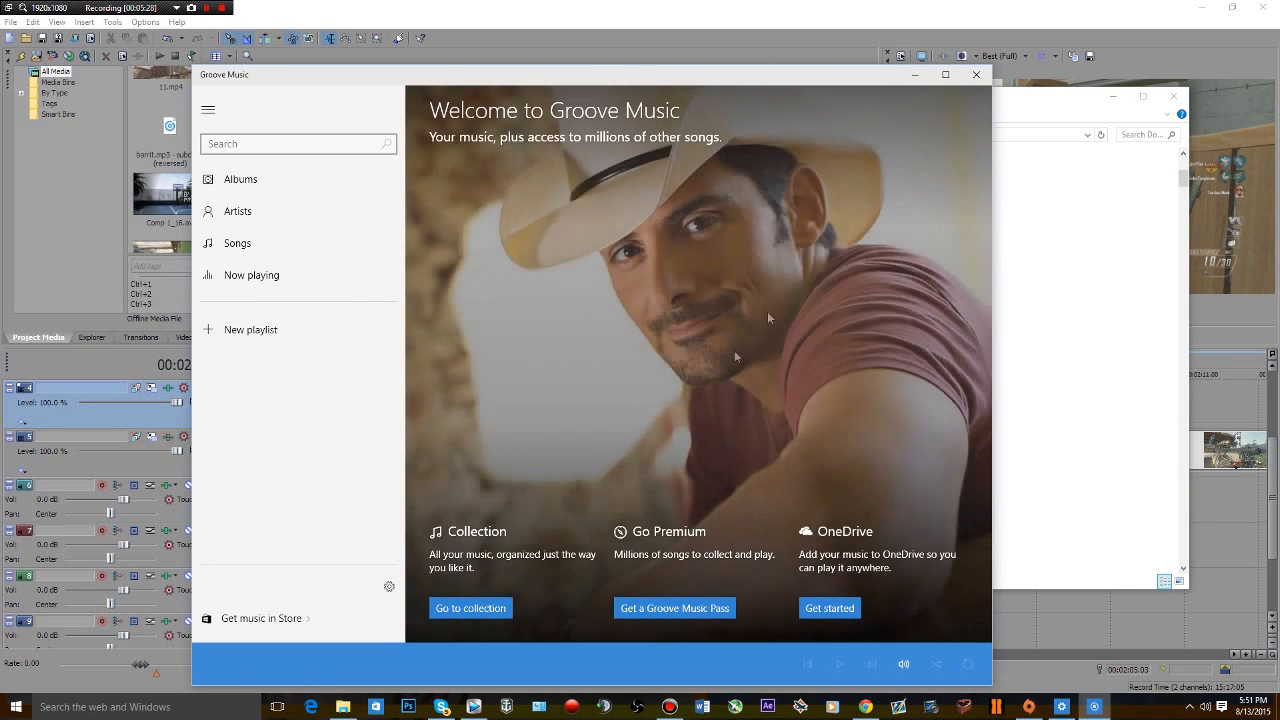
{"action": "left_click", "coordinate": [976, 75]}
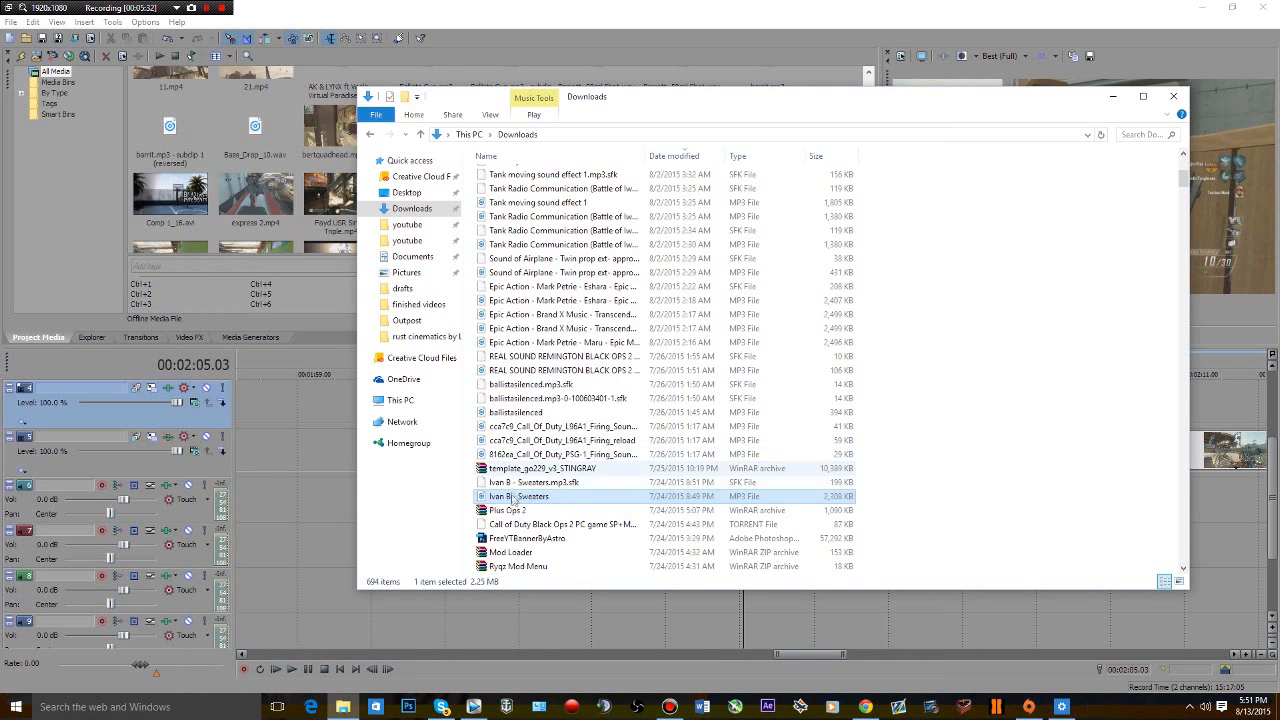
{"action": "left_click_drag", "start_coordinate": [1200, 530], "coordinate": [742, 545]}
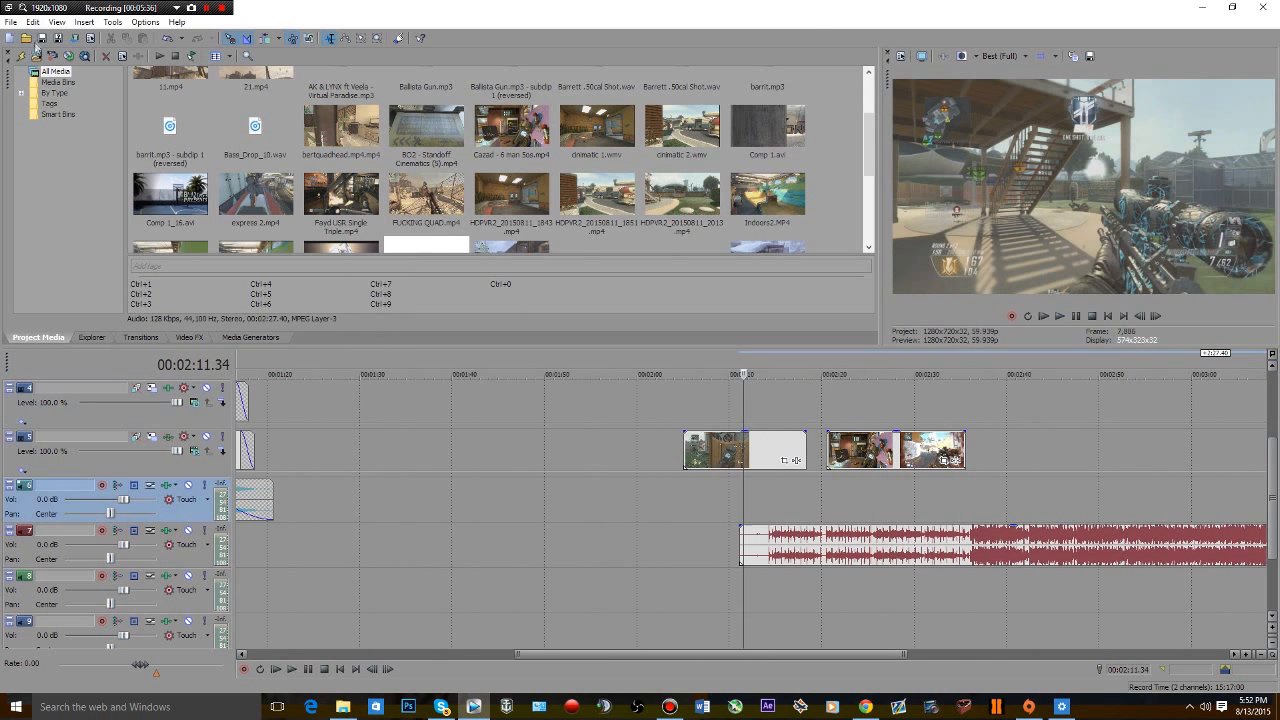
- Slide the Bandicam recording bar aside and play the first clip with the song from about 2:13
{"action": "left_click_drag", "start_coordinate": [84, 7], "coordinate": [1279, 5]}
{"action": "left_click_drag", "start_coordinate": [2, 6], "coordinate": [99, 5]}
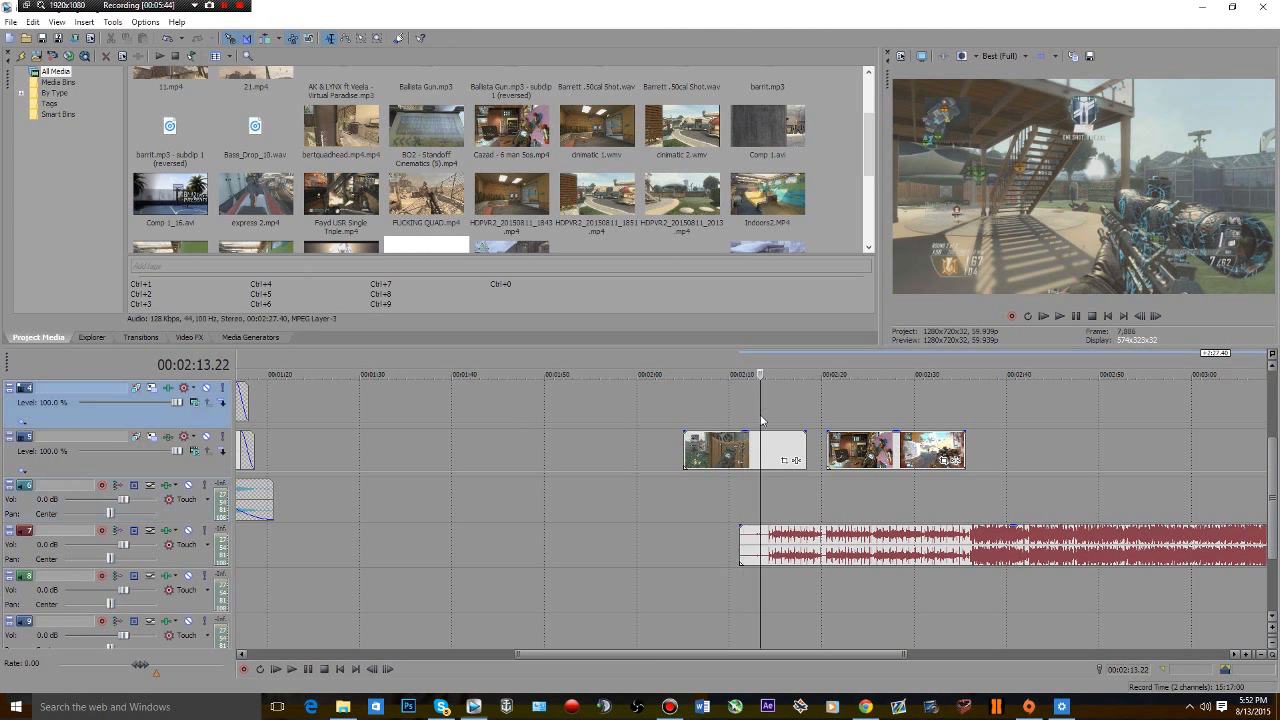
{"action": "left_click", "coordinate": [760, 414]}
{"action": "key", "text": "space"}
{"action": "scroll", "coordinate": [762, 437], "scroll_direction": "up", "scroll_amount": 5}
{"action": "key", "text": "space"}
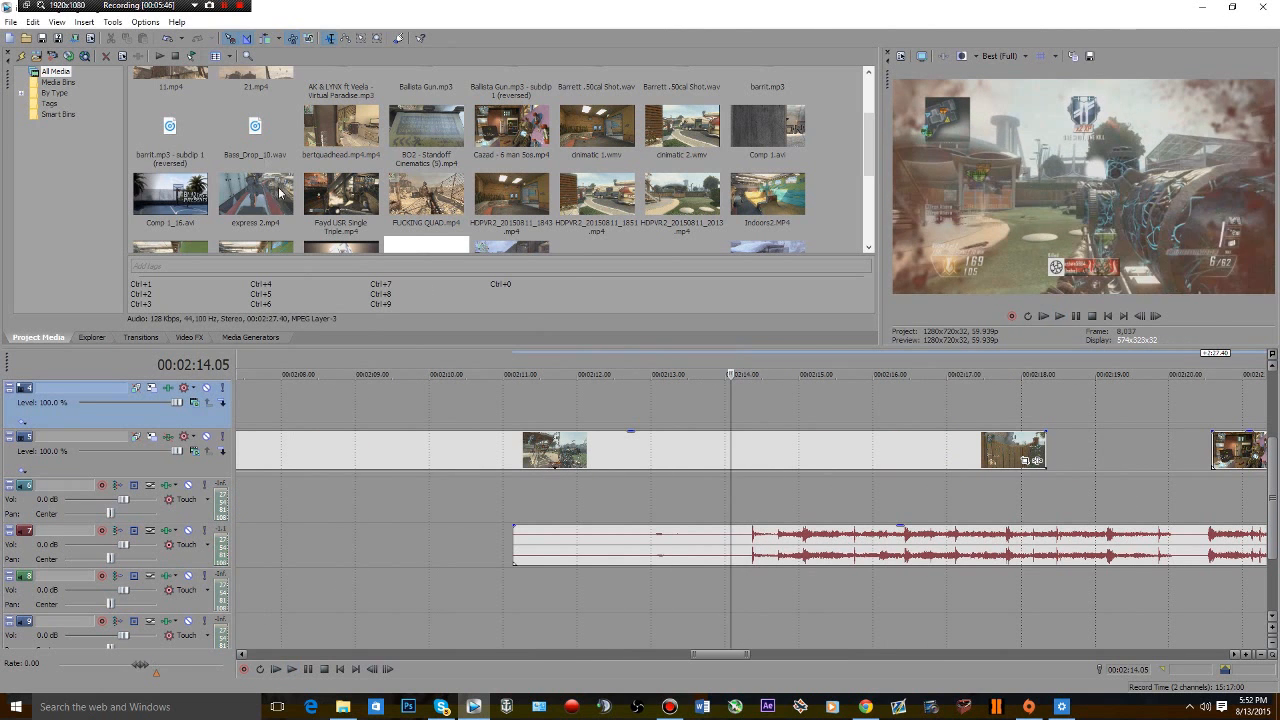
- Hide the Bandicam recording bar that covers the project's title bar
{"action": "left_click", "coordinate": [196, 7]}
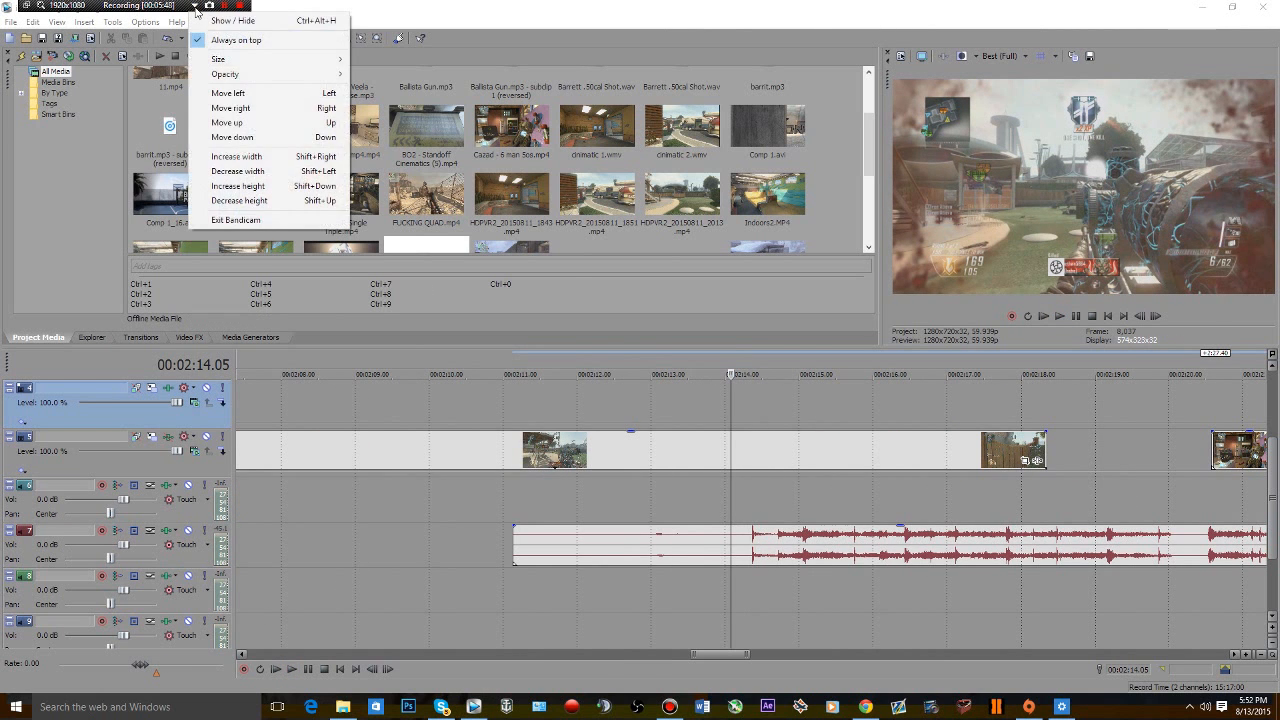
{"action": "left_click", "coordinate": [232, 21]}
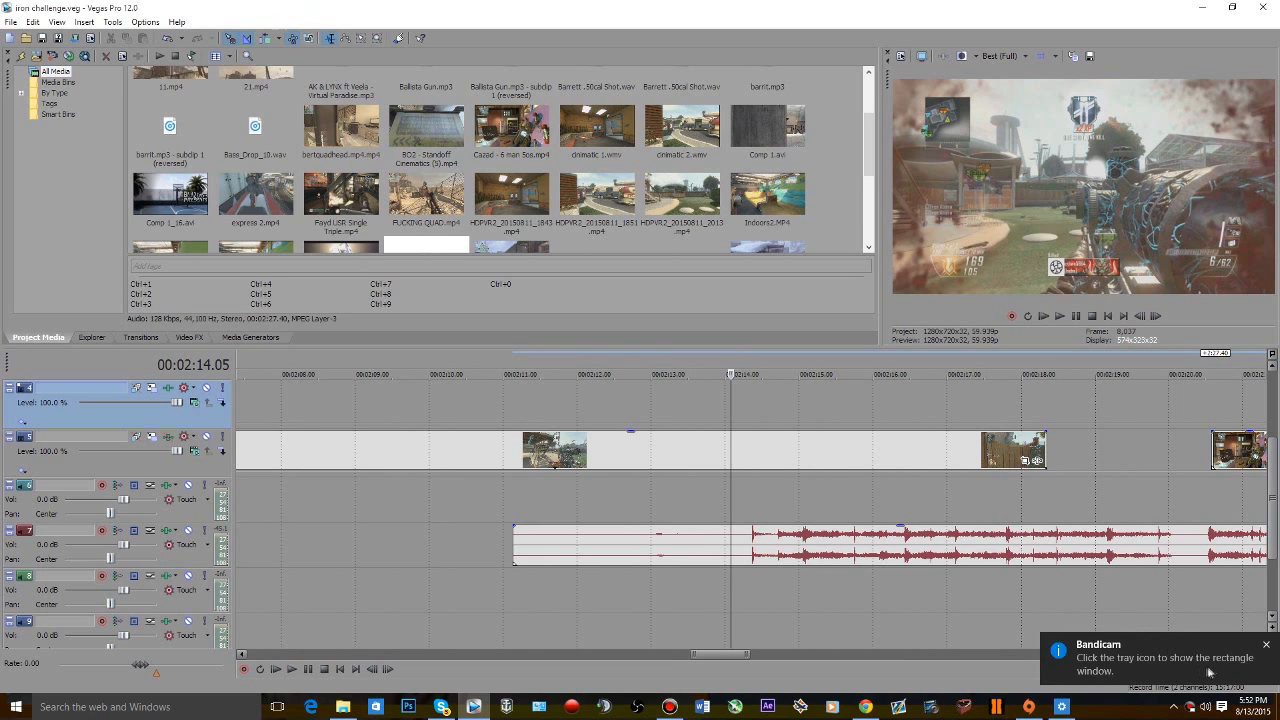
{"action": "left_click", "coordinate": [1191, 708]}
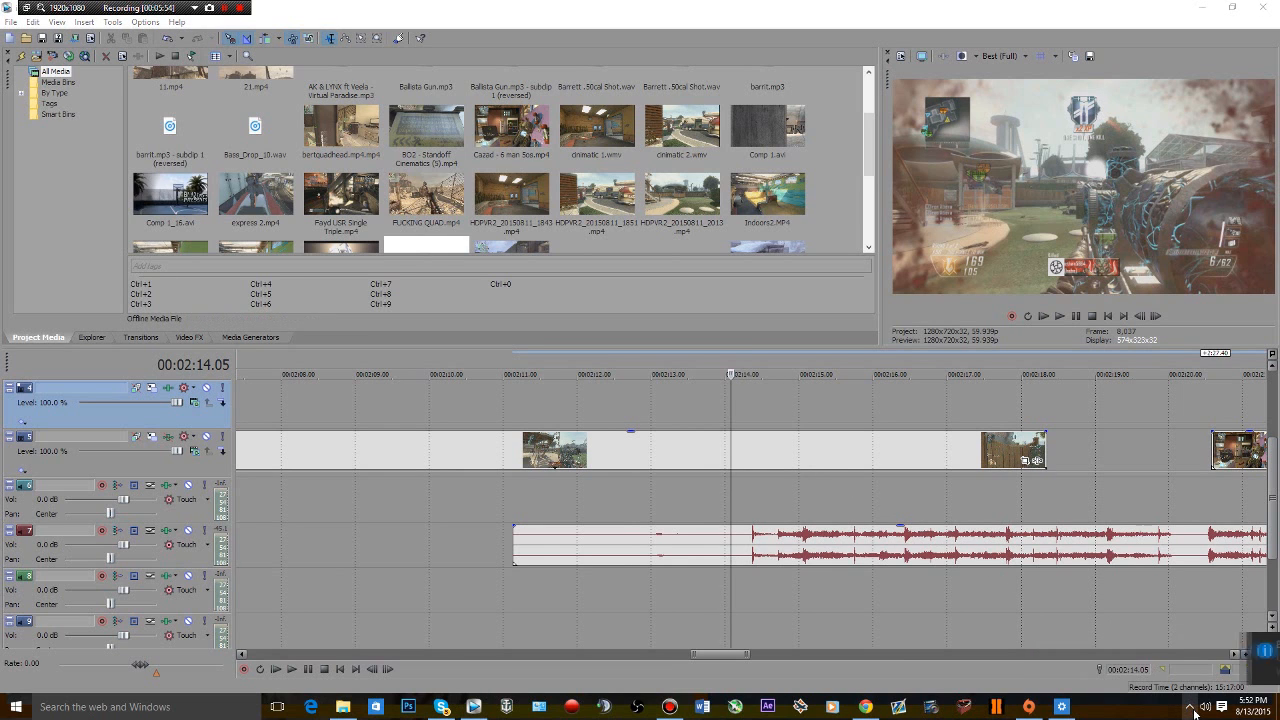
{"action": "left_click", "coordinate": [1193, 710]}
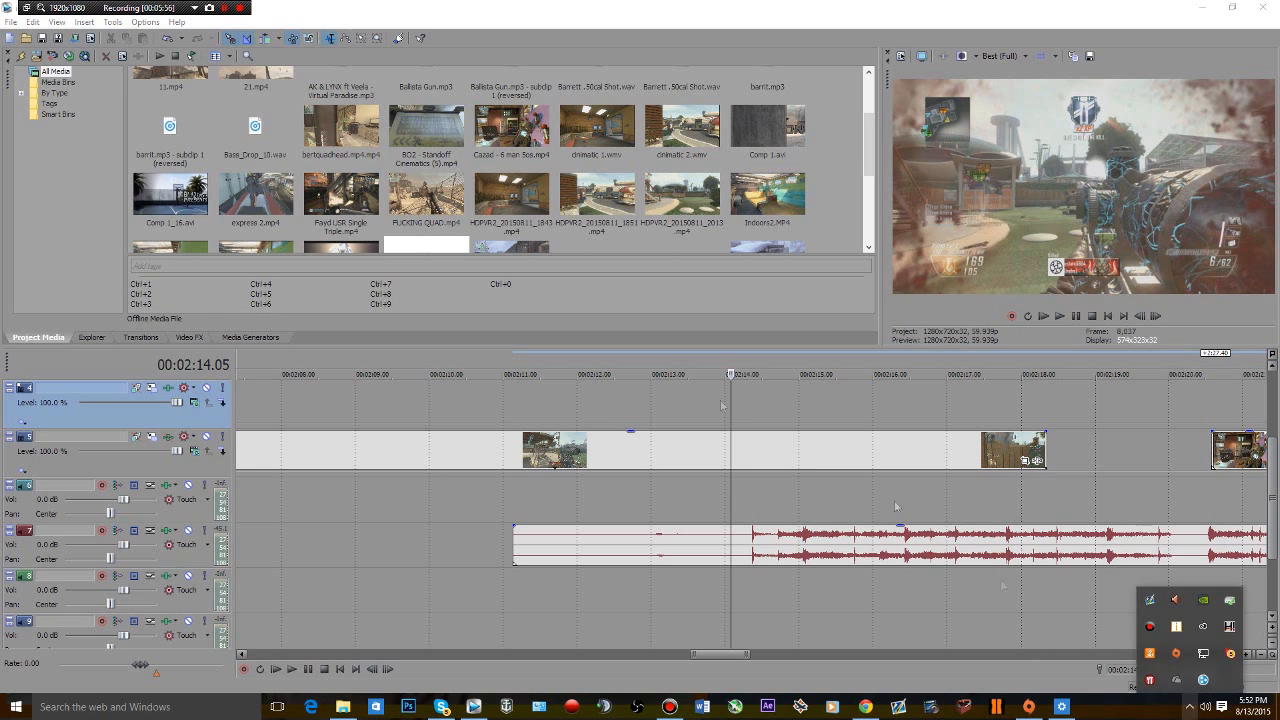
{"action": "left_click", "coordinate": [100, 5]}
{"action": "right_click", "coordinate": [102, 4]}
{"action": "left_click", "coordinate": [121, 10]}
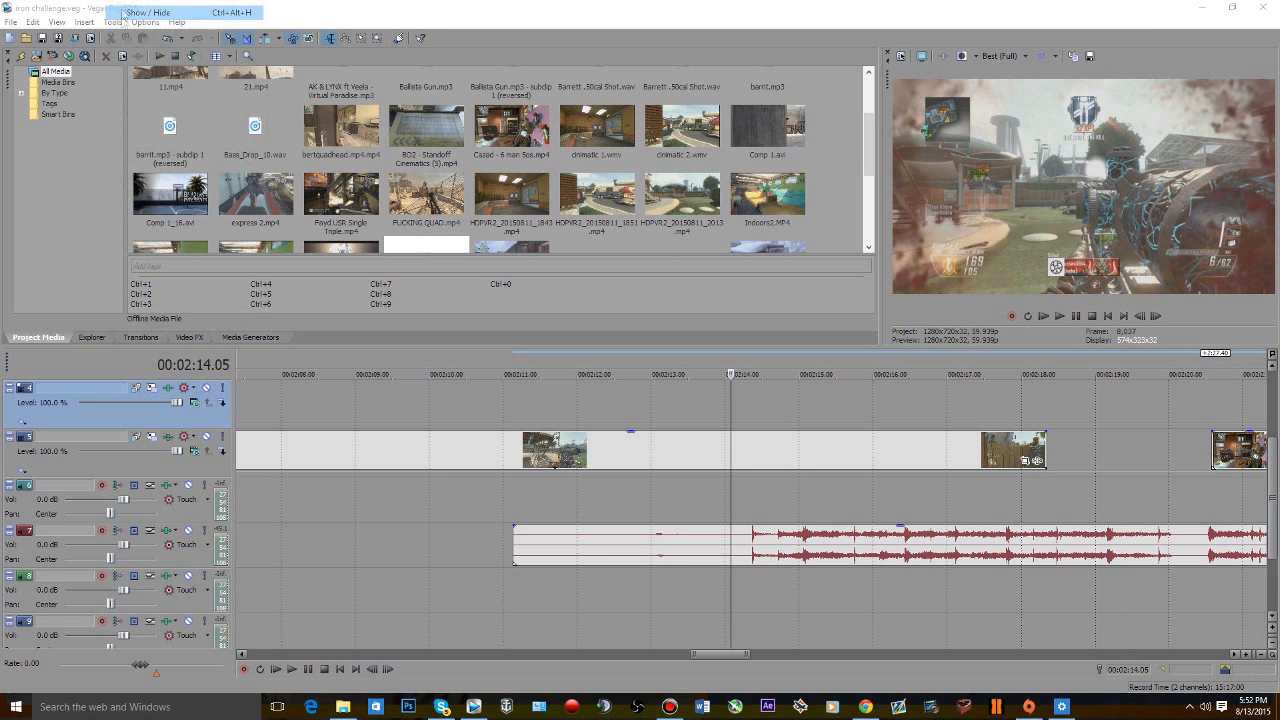
- Check the clip against the song at about 2:14 and move the first clip earlier to start at about 1:55
{"action": "left_click", "coordinate": [723, 389]}
{"action": "left_click", "coordinate": [740, 430]}
{"action": "key", "text": "space"}
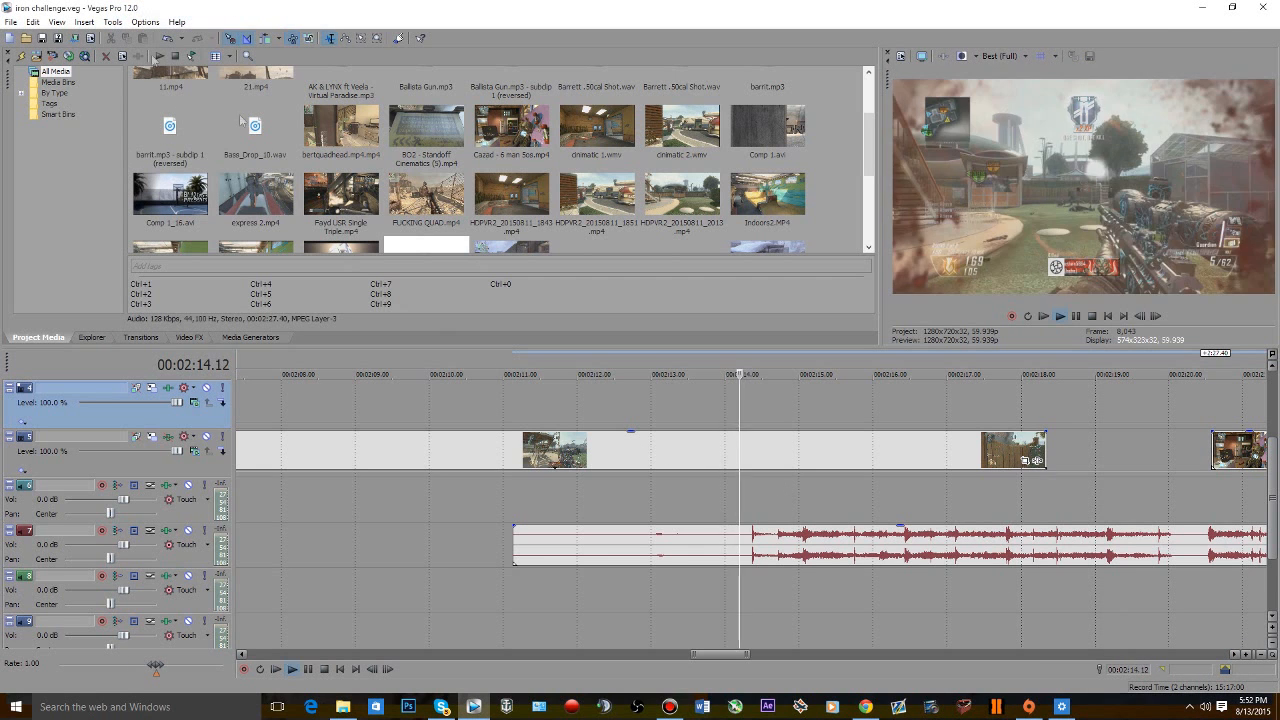
{"action": "key", "text": "space"}
{"action": "scroll", "coordinate": [552, 497], "scroll_direction": "down", "scroll_amount": 5}
{"action": "left_click_drag", "start_coordinate": [750, 461], "coordinate": [627, 461]}
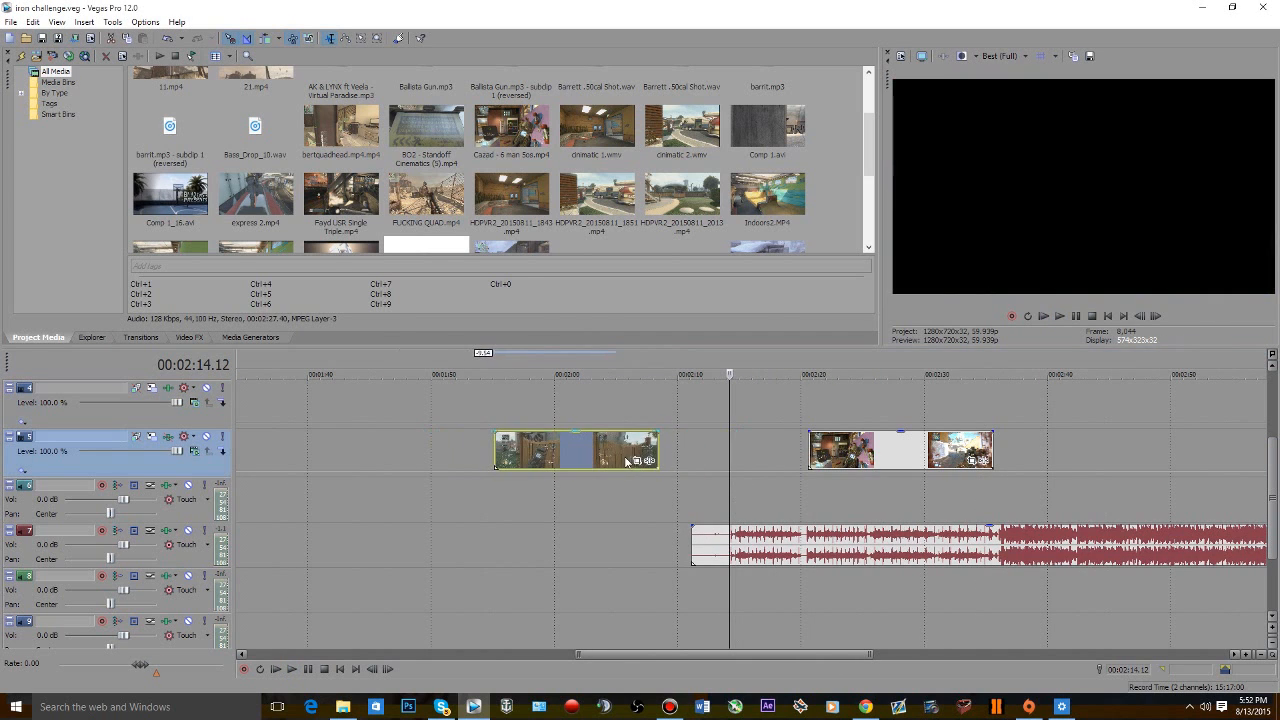
- Play the song on track 7 at several points to locate its drop
{"action": "left_click", "coordinate": [997, 509]}
{"action": "scroll", "coordinate": [994, 511], "scroll_direction": "up", "scroll_amount": 4}
{"action": "key", "text": "space"}
{"action": "scroll", "coordinate": [567, 542], "scroll_direction": "down", "scroll_amount": 6}
{"action": "key", "text": "space"}
{"action": "left_click", "coordinate": [697, 558]}
{"action": "key", "text": "space"}
- Lower the volume of audio track 7 to -2.9 dB while the song plays
{"action": "scroll", "coordinate": [766, 551], "scroll_direction": "up", "scroll_amount": 5}
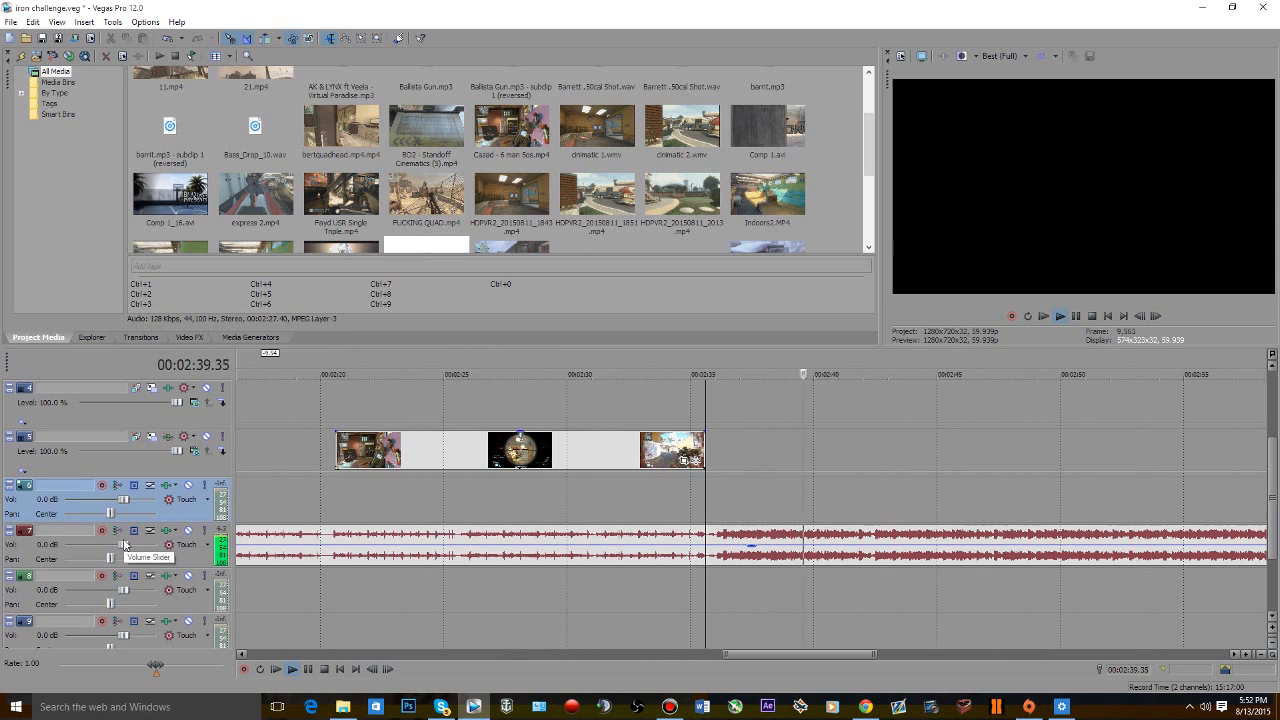
{"action": "left_click_drag", "start_coordinate": [112, 545], "coordinate": [106, 548]}
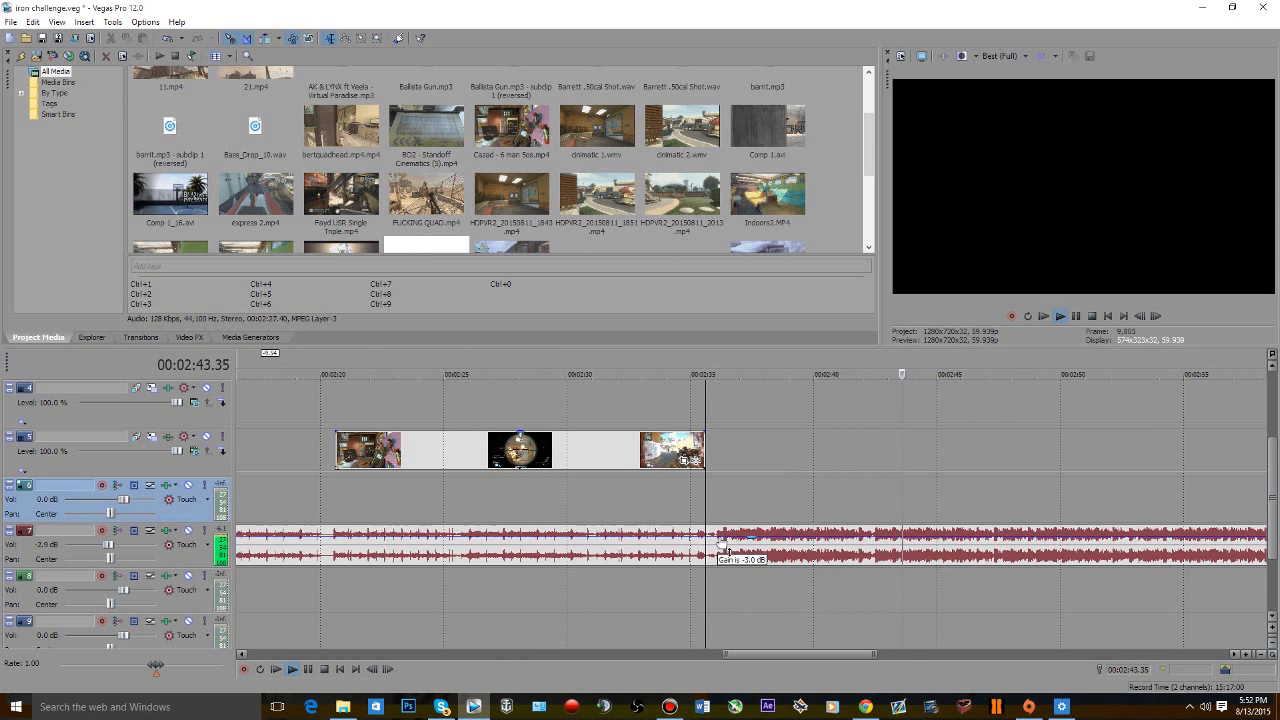
{"action": "key", "text": "space"}
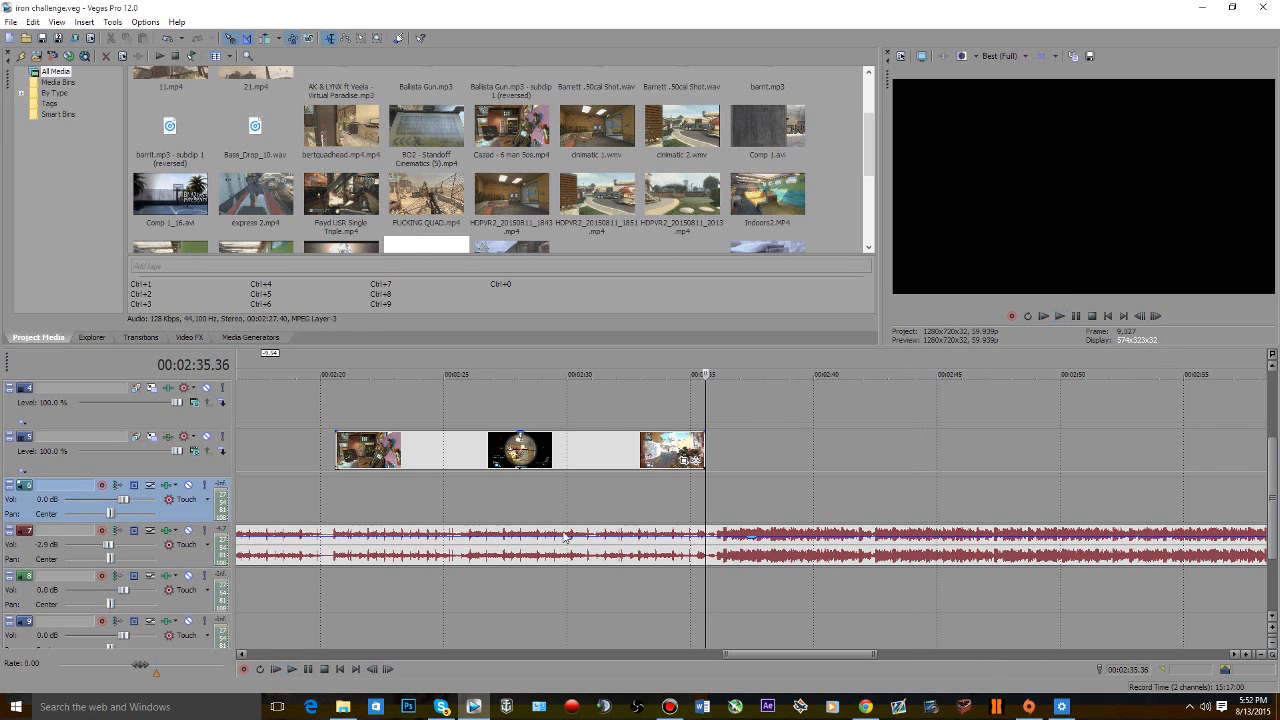
- Trim the start of the song to the drop at 2:35.36 and save the project
{"action": "scroll", "coordinate": [600, 540], "scroll_direction": "down", "scroll_amount": 4}
{"action": "left_click_drag", "start_coordinate": [518, 555], "coordinate": [744, 552]}
{"action": "left_click", "coordinate": [742, 498]}
{"action": "scroll", "coordinate": [743, 498], "scroll_direction": "up", "scroll_amount": 4}
{"action": "key", "text": "space"}
{"action": "scroll", "coordinate": [719, 538], "scroll_direction": "down", "scroll_amount": 4}
{"action": "left_click", "coordinate": [45, 39]}
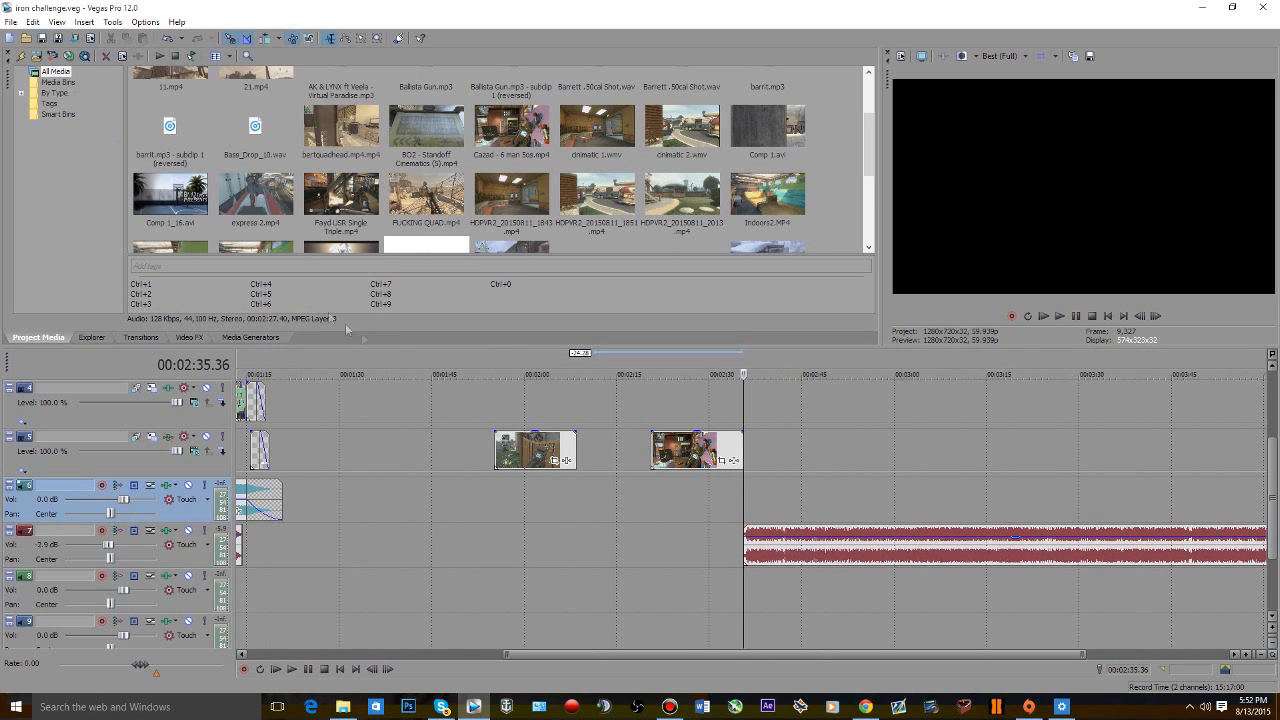
- Move the second gameplay clip to about 3:17 and align the first clip's start with the song at 2:35.36
{"action": "left_click", "coordinate": [538, 422]}
{"action": "scroll", "coordinate": [538, 422], "scroll_direction": "up", "scroll_amount": 4}
{"action": "key", "text": "space"}
{"action": "scroll", "coordinate": [655, 426], "scroll_direction": "down", "scroll_amount": 4}
{"action": "key", "text": "space"}
{"action": "left_click_drag", "start_coordinate": [921, 452], "coordinate": [1147, 453]}
{"action": "left_click_drag", "start_coordinate": [781, 453], "coordinate": [1194, 451]}
{"action": "left_click", "coordinate": [950, 405]}
{"action": "scroll", "coordinate": [1035, 452], "scroll_direction": "up", "scroll_amount": 2}
{"action": "scroll", "coordinate": [1035, 452], "scroll_direction": "down", "scroll_amount": 1}
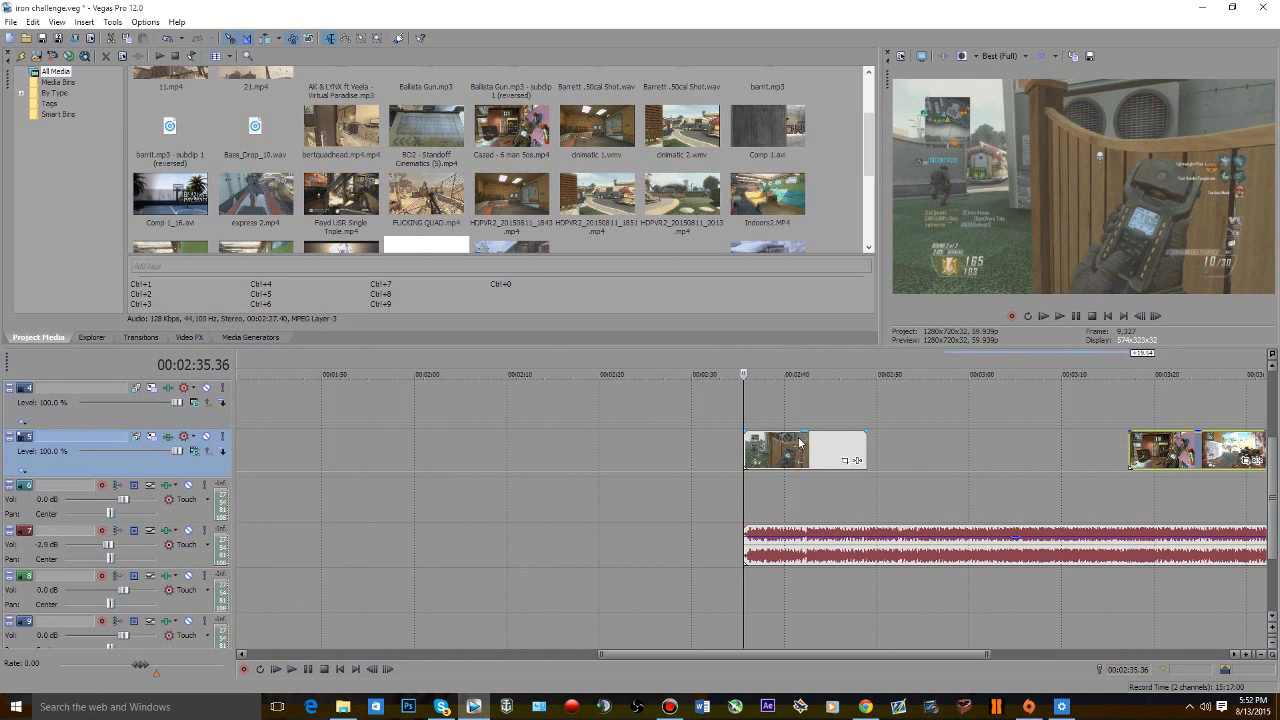
- Preview the first clip with the song from about 2:37 and 2:39 to check how the shots line up
{"action": "left_click", "coordinate": [726, 420]}
{"action": "scroll", "coordinate": [780, 438], "scroll_direction": "up", "scroll_amount": 3}
{"action": "key", "text": "space"}
{"action": "left_click", "coordinate": [875, 413]}
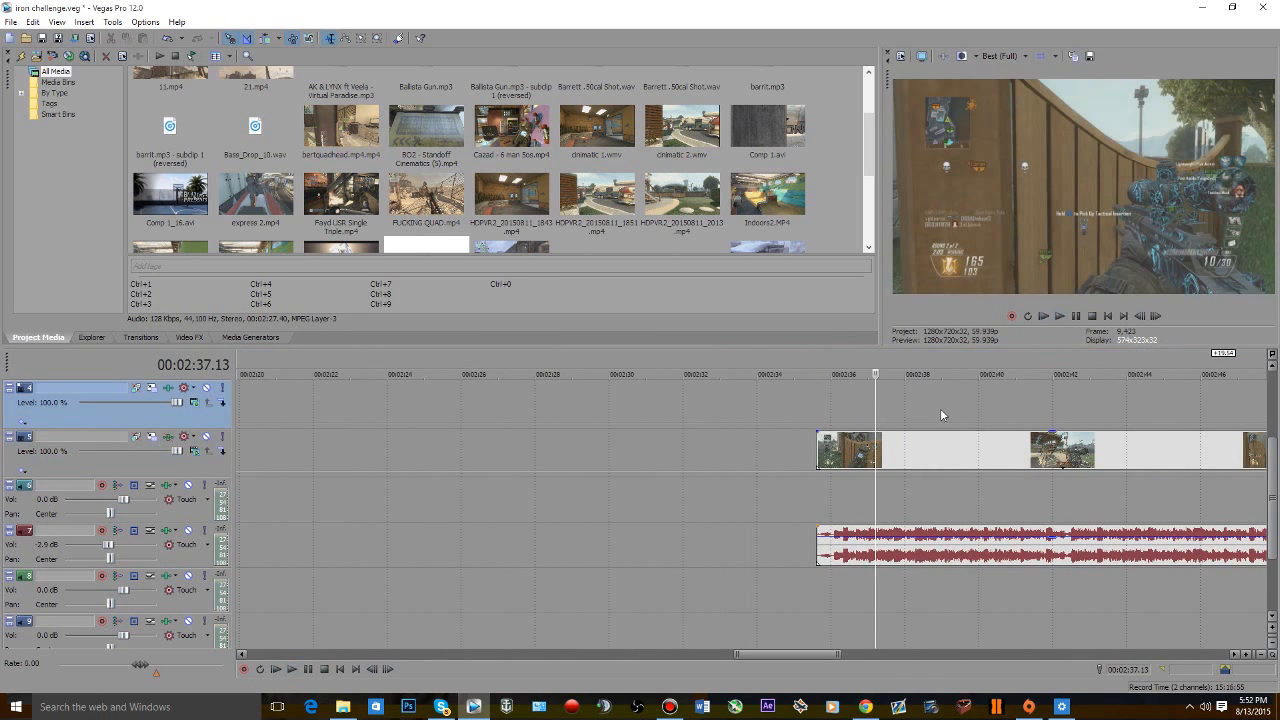
{"action": "left_click", "coordinate": [950, 406]}
{"action": "key", "text": "space"}
{"action": "key", "text": "space"}
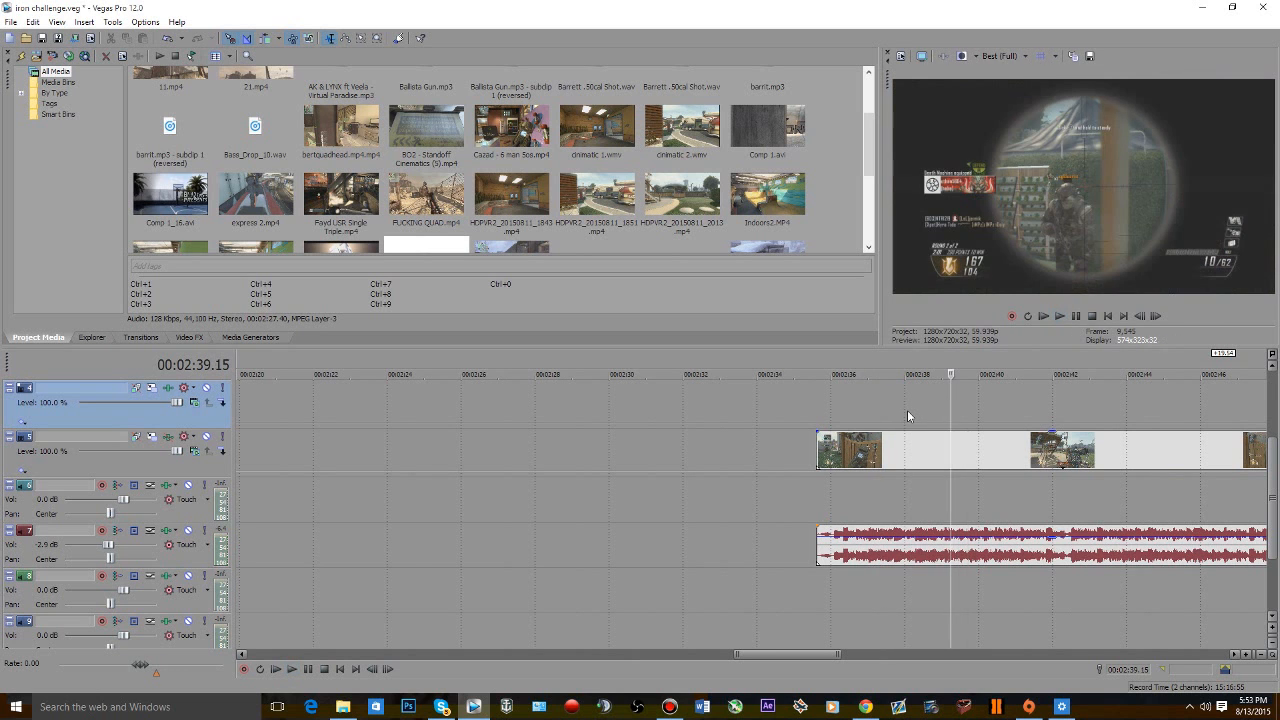
- Move the first clip ahead of the song on track 5 to start at about 2:19
{"action": "left_click", "coordinate": [907, 413]}
{"action": "scroll", "coordinate": [905, 415], "scroll_direction": "down", "scroll_amount": 4}
{"action": "left_click_drag", "start_coordinate": [797, 449], "coordinate": [694, 449]}
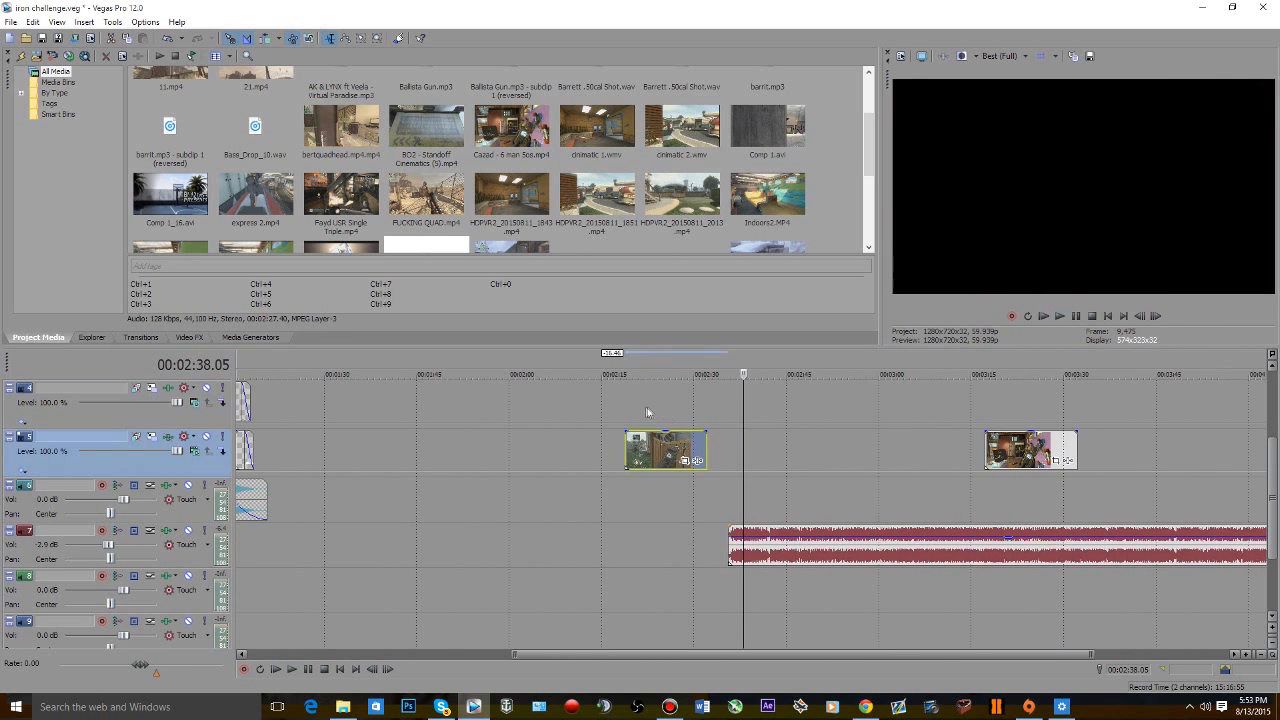
- Play the first clip and split it at its first scoped shot, at 2:22.28
{"action": "left_click", "coordinate": [638, 411]}
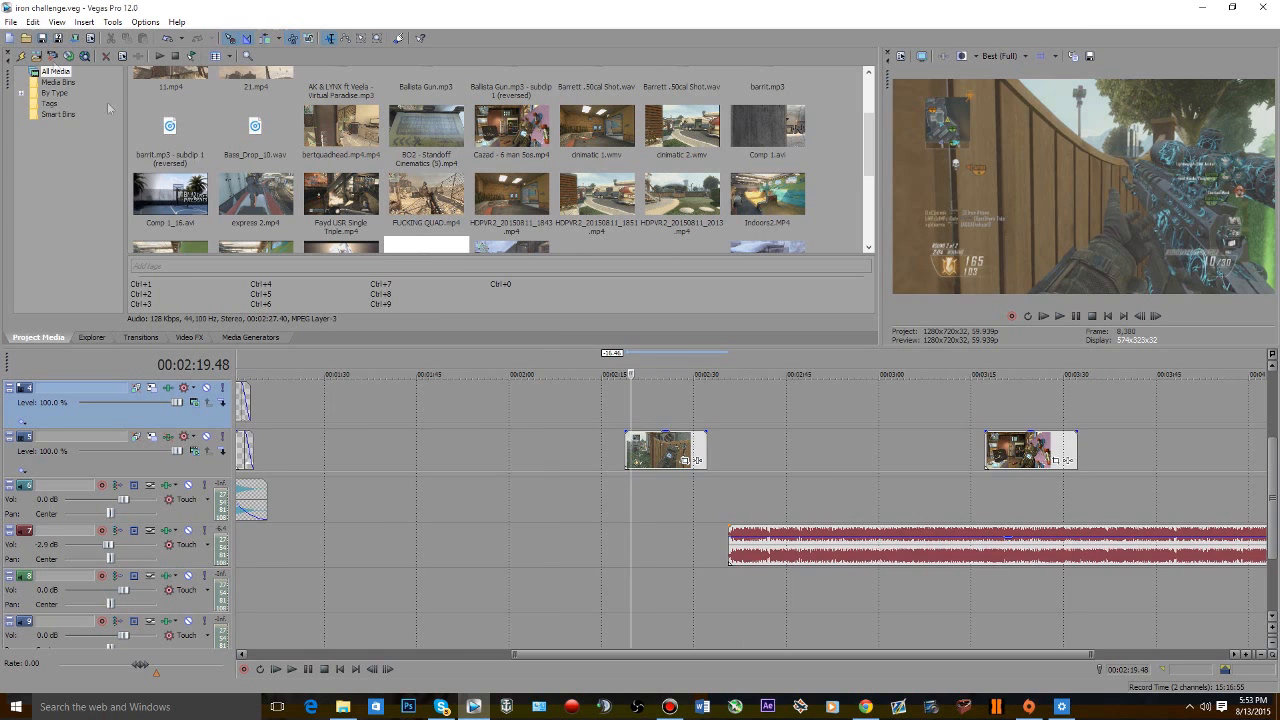
{"action": "scroll", "coordinate": [975, 468], "scroll_direction": "up", "scroll_amount": 6}
{"action": "key", "text": "space"}
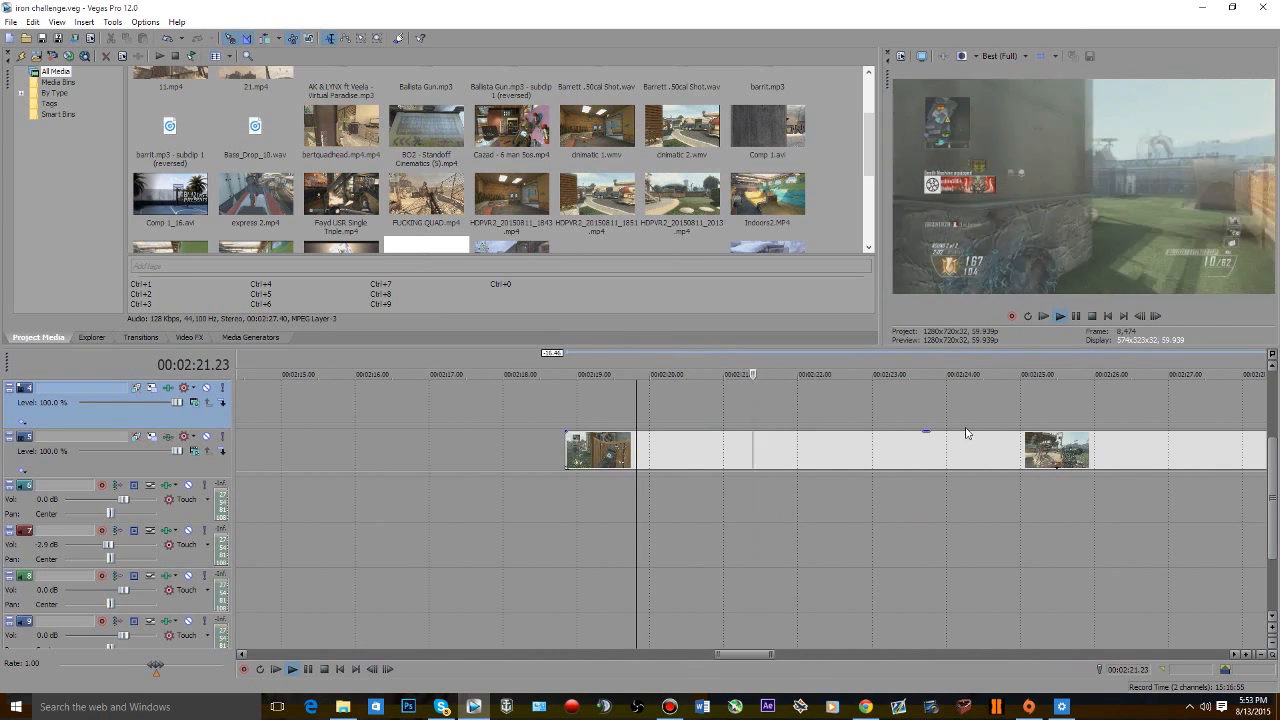
{"action": "left_click", "coordinate": [838, 457]}
{"action": "left_click", "coordinate": [828, 450]}
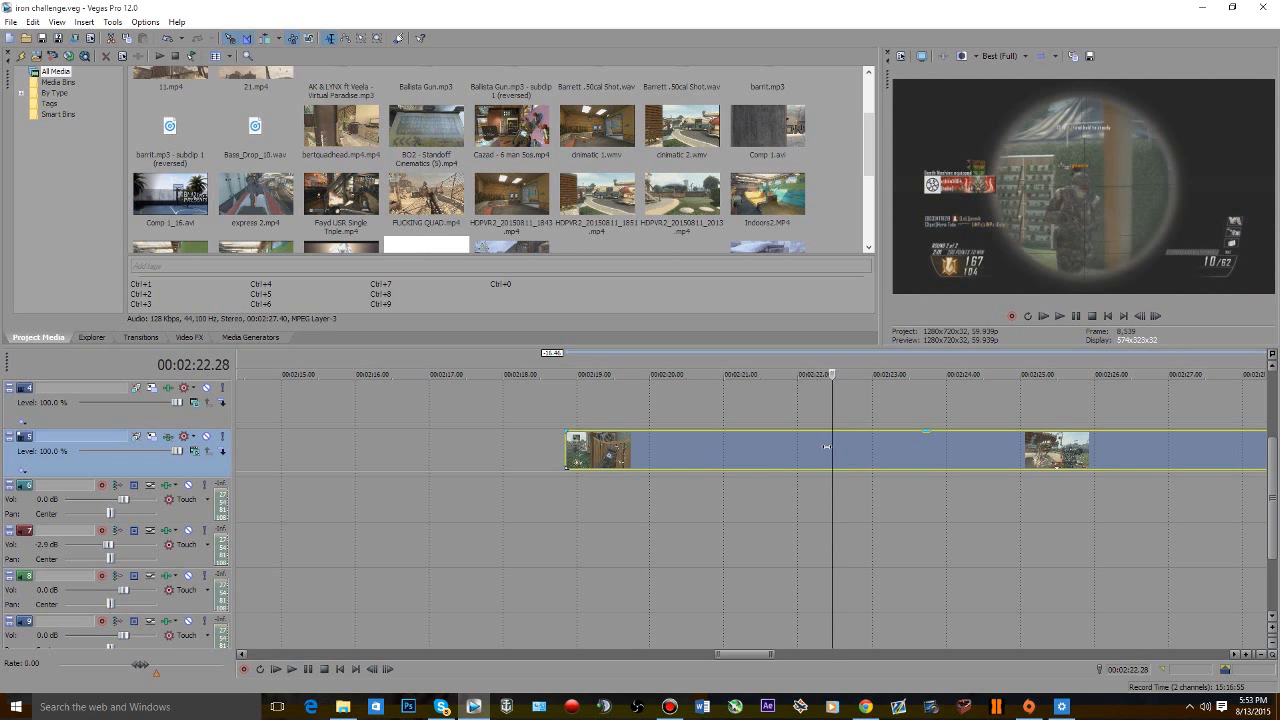
- Find the second shot frame by frame, split the clip there at 2:23.50, and save the project
{"action": "key", "text": "space"}
{"action": "scroll", "coordinate": [826, 447], "scroll_direction": "down", "scroll_amount": 5}
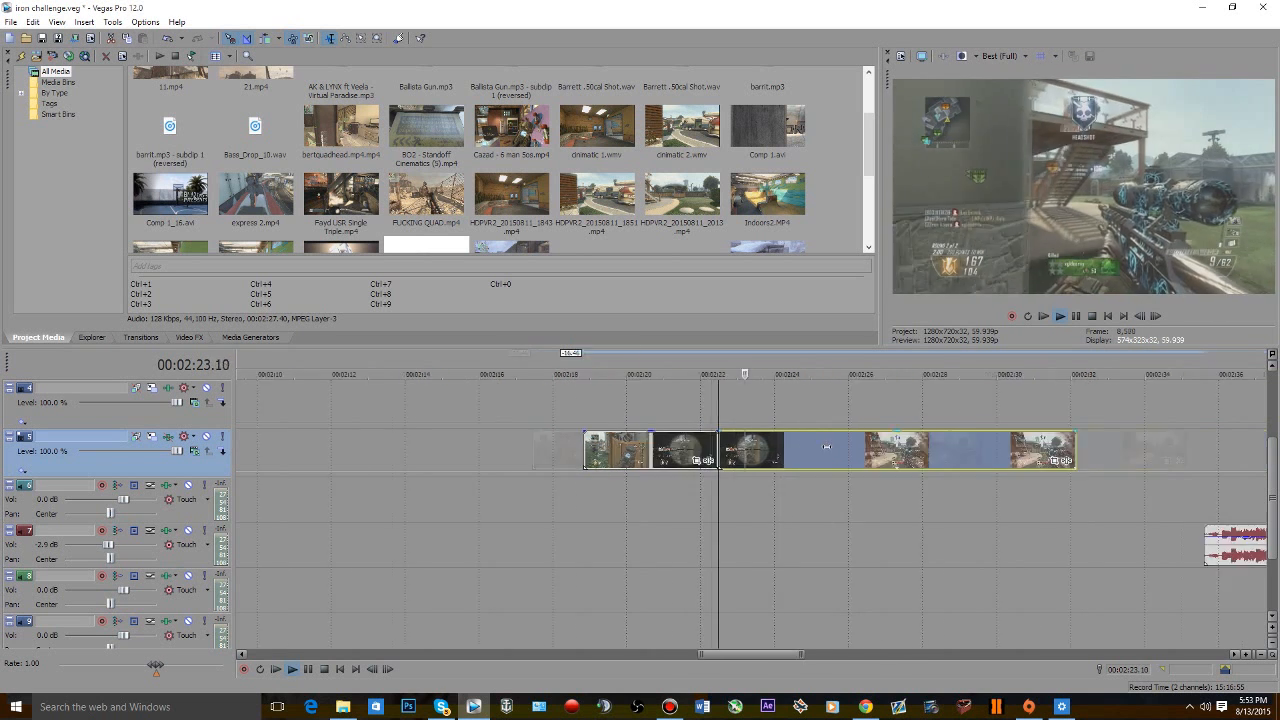
{"action": "key", "text": "space"}
{"action": "left_click", "coordinate": [770, 447]}
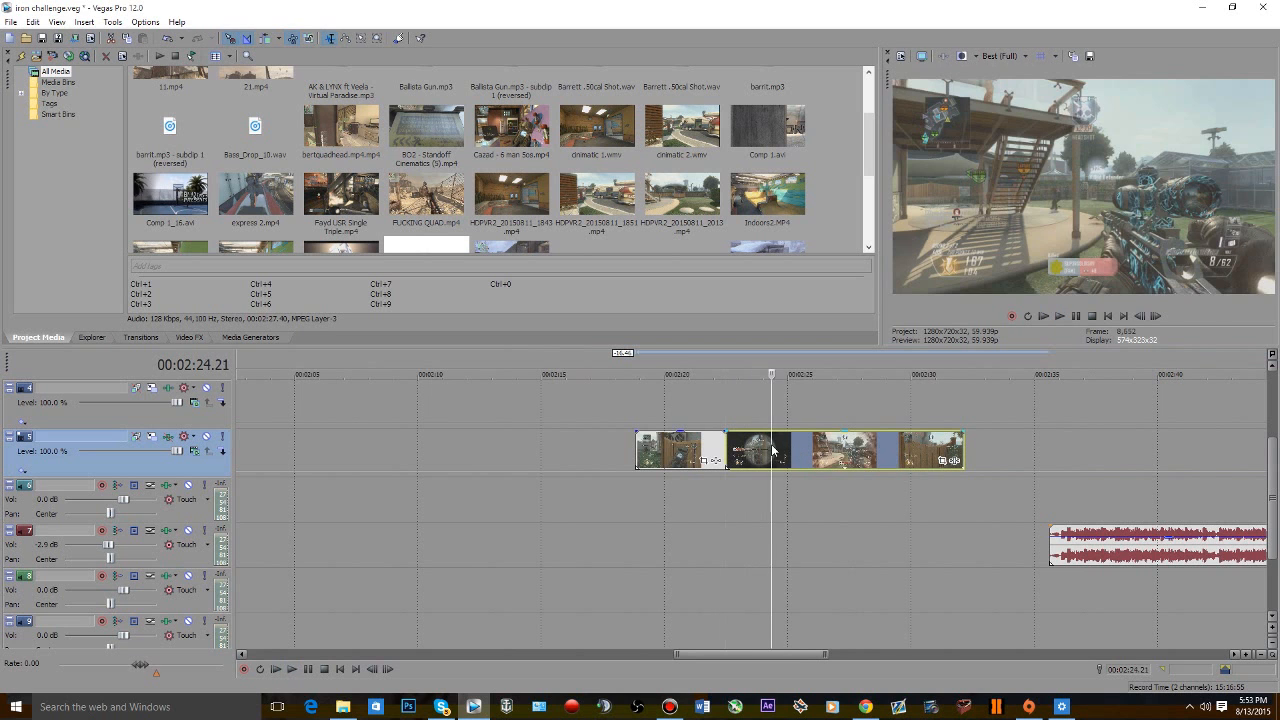
{"action": "key", "text": "Left"}
{"action": "key", "text": "Left"}
{"action": "key", "text": "Left"}
{"action": "key", "text": "Left"}
{"action": "key", "text": "Left"}
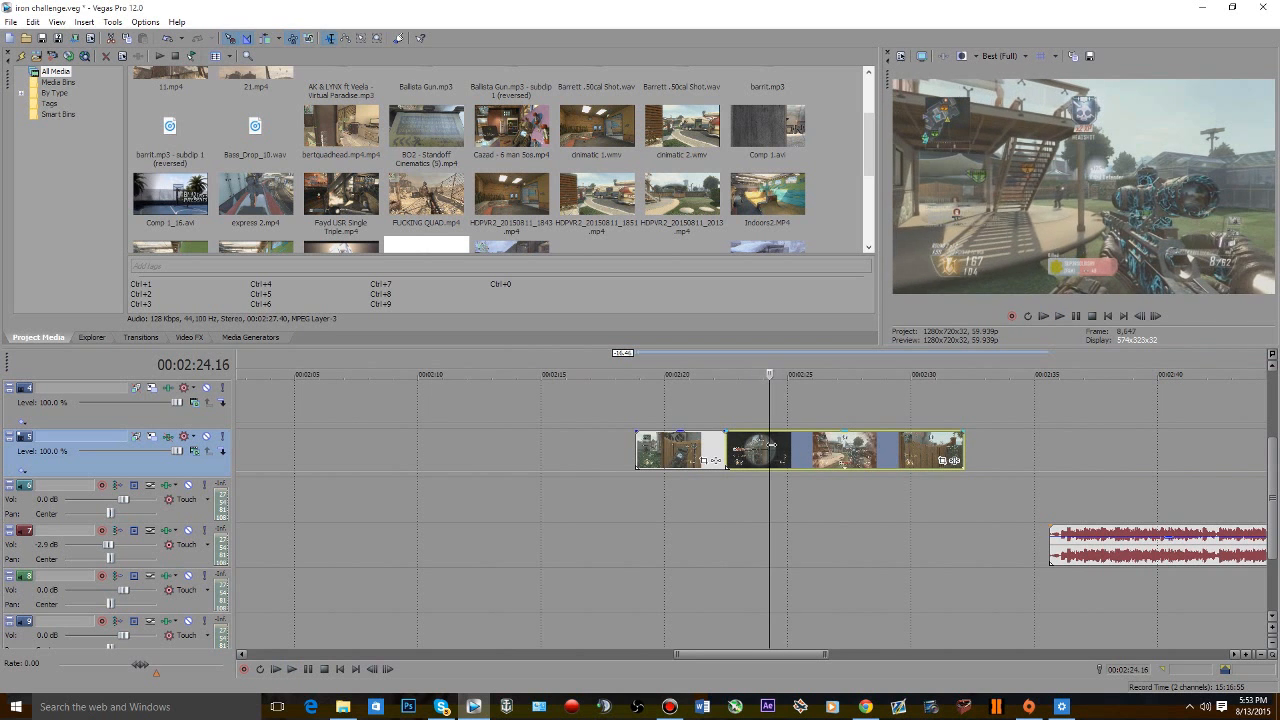
{"action": "key", "text": "Left"}
{"action": "key", "text": "Left"}
{"action": "key", "text": "Left"}
{"action": "key", "text": "Left"}
{"action": "key", "text": "Left"}
{"action": "key", "text": "Left"}
{"action": "key", "text": "Left"}
{"action": "key", "text": "Left"}
{"action": "key", "text": "Left"}
{"action": "key", "text": "Left"}
{"action": "key", "text": "Left"}
{"action": "key", "text": "Left"}
{"action": "key", "text": "Left"}
{"action": "key", "text": "Left"}
{"action": "key", "text": "Left"}
{"action": "key", "text": "Left"}
{"action": "key", "text": "Left"}
{"action": "key", "text": "Left"}
{"action": "key", "text": "Left"}
{"action": "key", "text": "Left"}
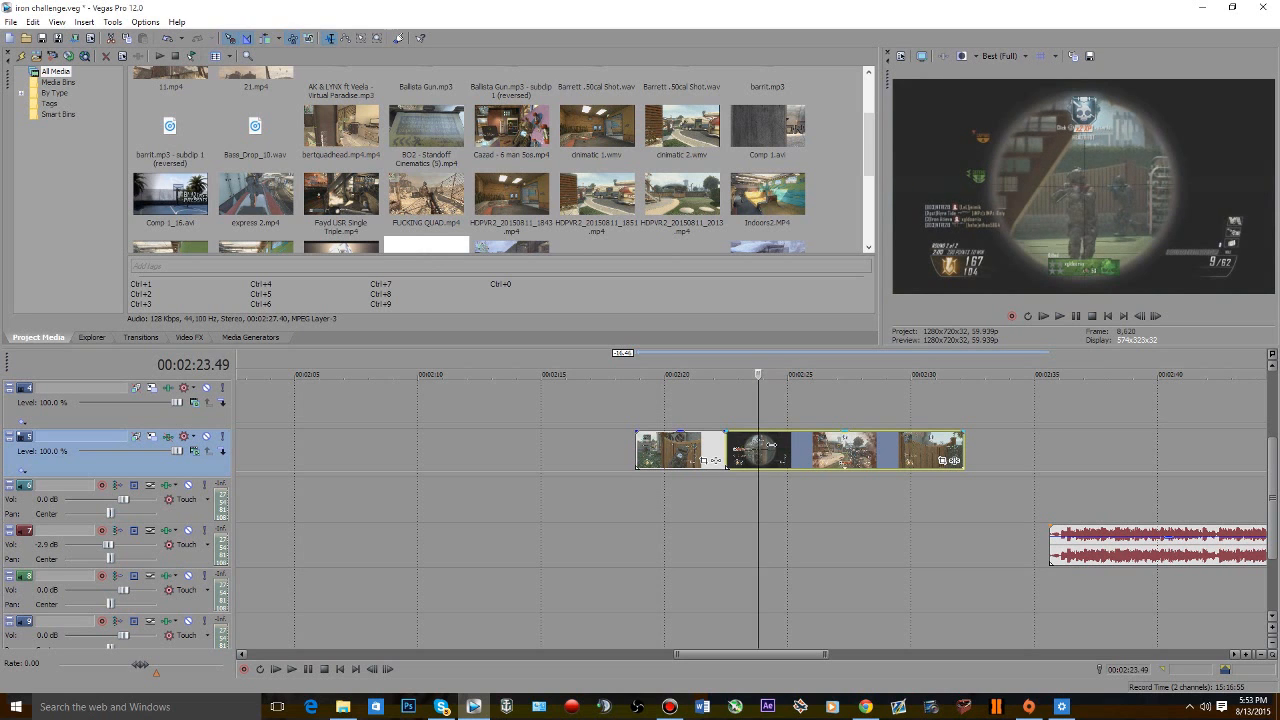
{"action": "key", "text": "s"}
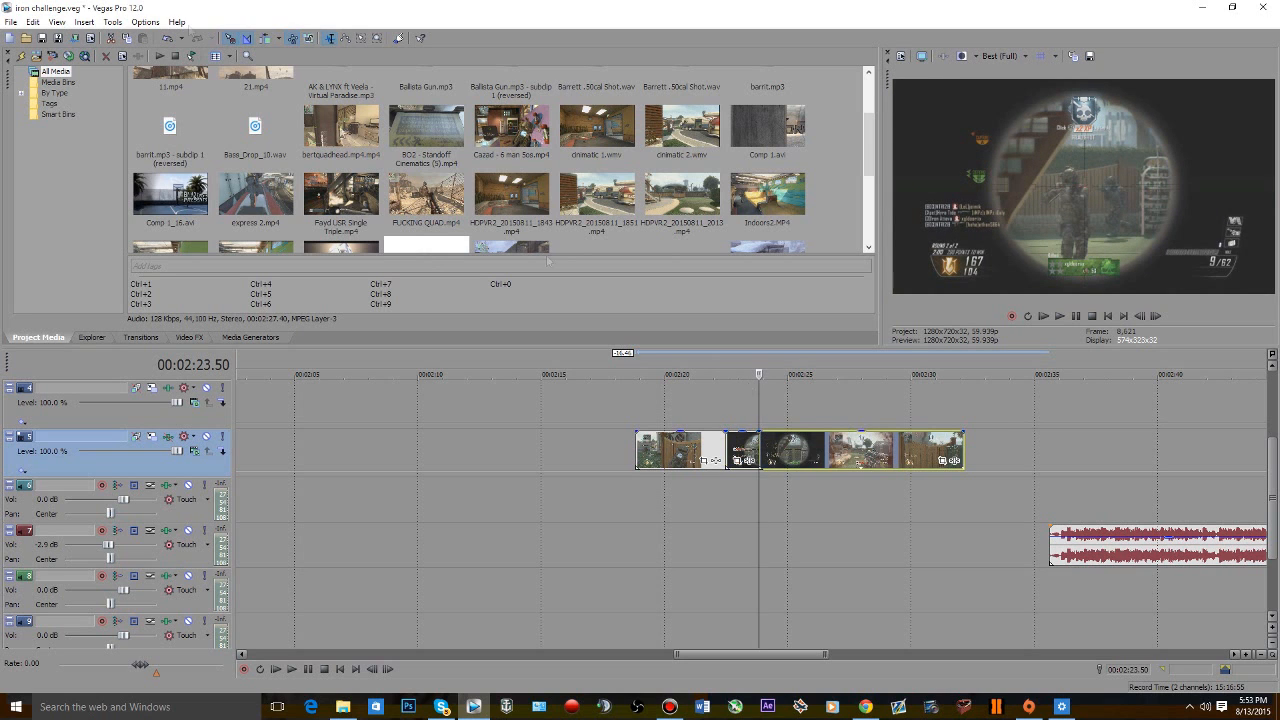
{"action": "left_click", "coordinate": [42, 38]}
- Play on to the third shot, step back to its exact frame, and split the clip at 2:25.09
{"action": "key", "text": "space"}
{"action": "scroll", "coordinate": [791, 454], "scroll_direction": "up", "scroll_amount": 2}
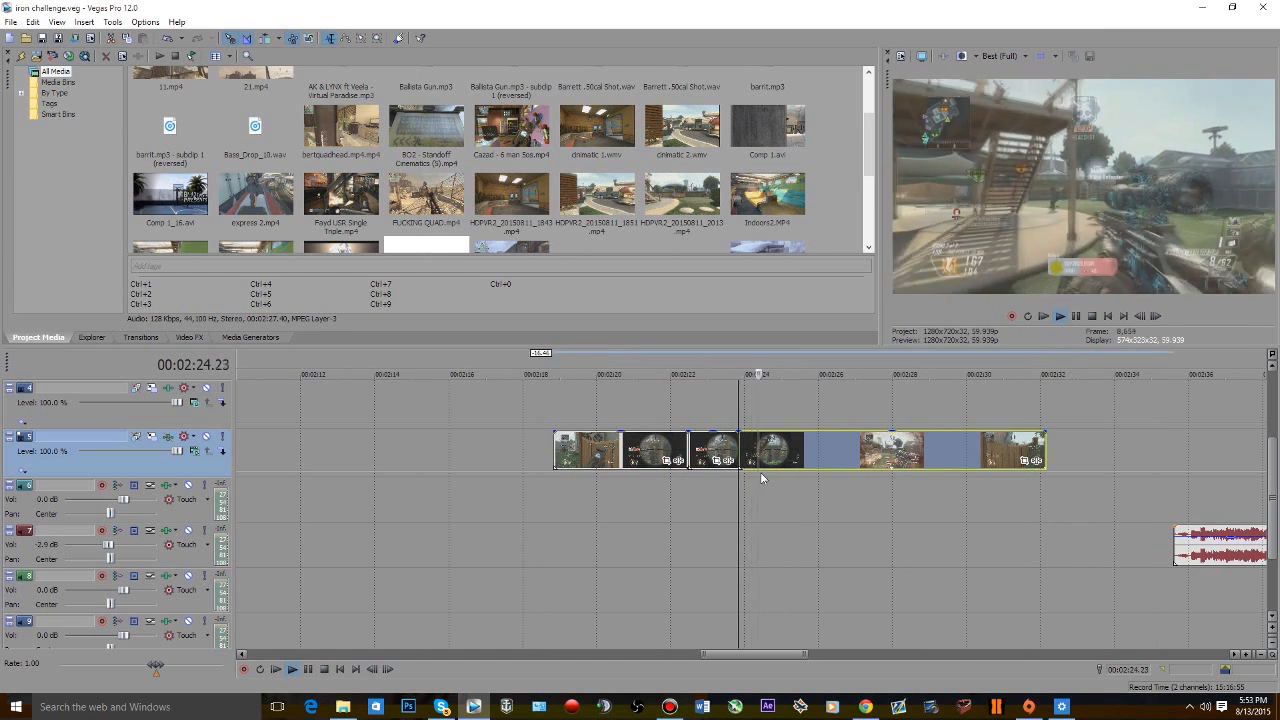
{"action": "key", "text": "Left"}
{"action": "key", "text": "Left"}
{"action": "key", "text": "Left"}
{"action": "key", "text": "Left"}
{"action": "key", "text": "Left"}
{"action": "key", "text": "Left"}
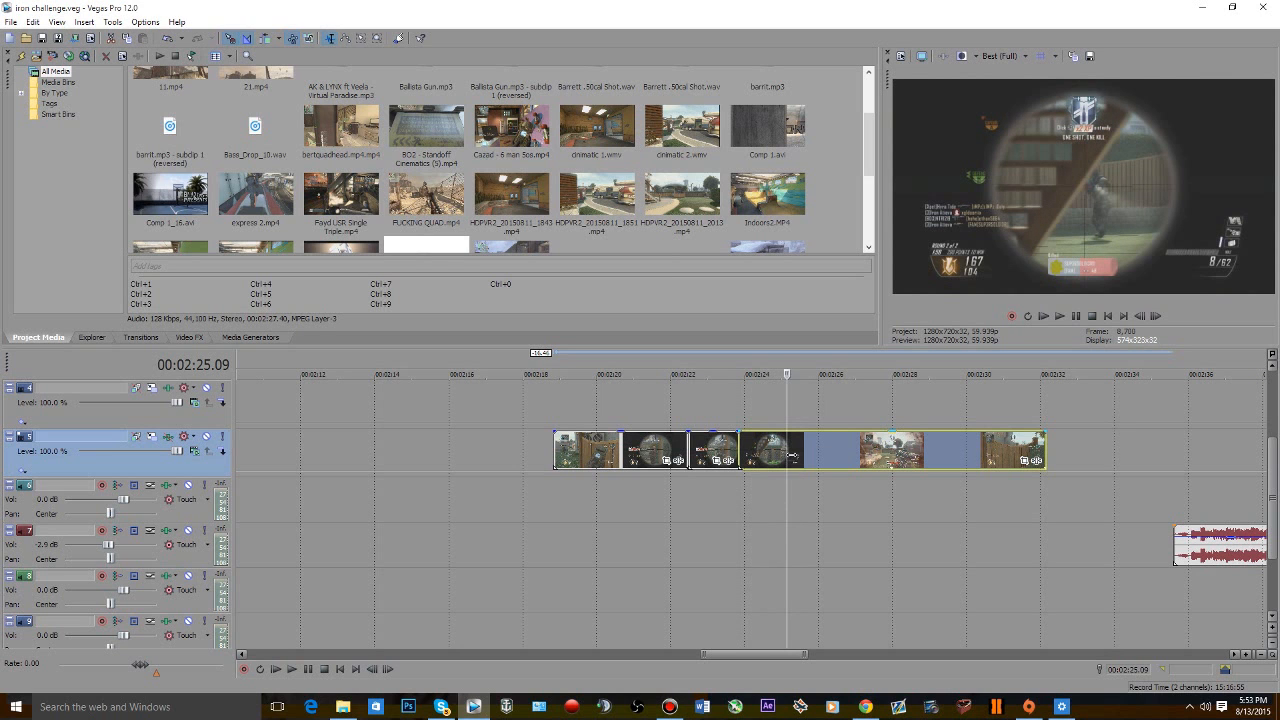
{"action": "key", "text": "s"}
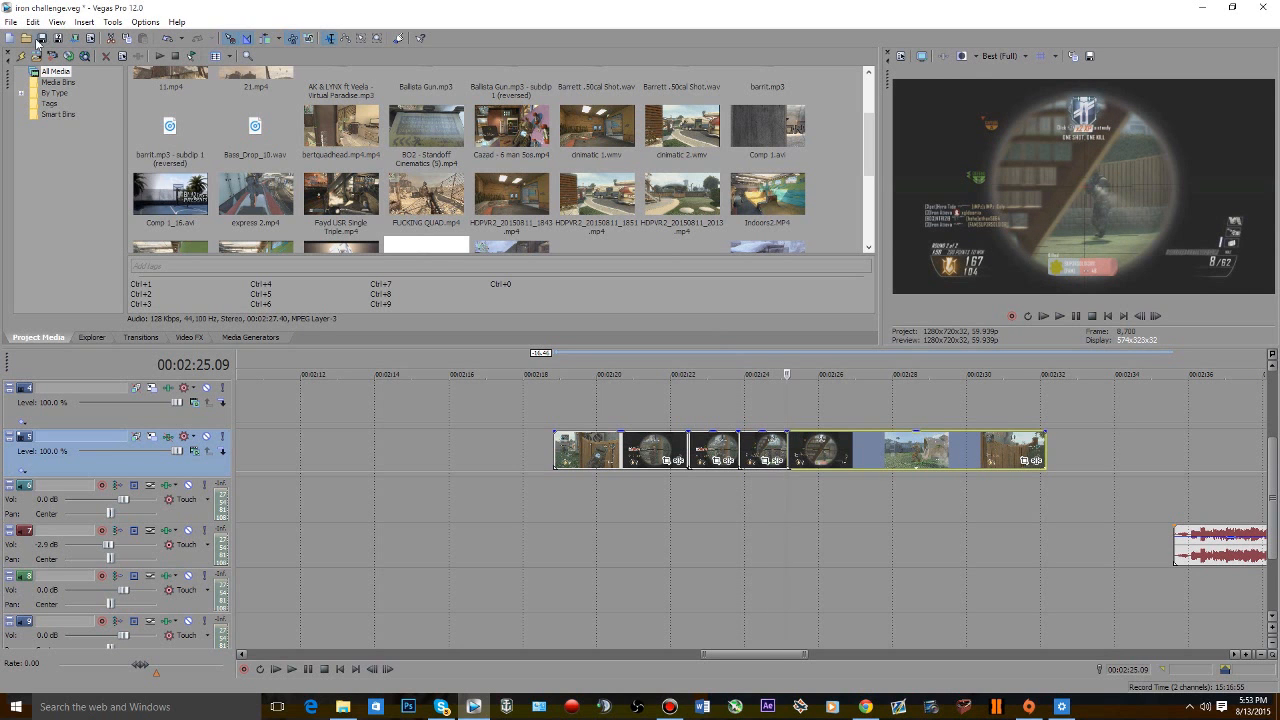
- Play on to the fourth shot, split the clip there at about 2:26.26, and save the project
{"action": "scroll", "coordinate": [1033, 493], "scroll_direction": "up", "scroll_amount": 2}
{"action": "key", "text": "space"}
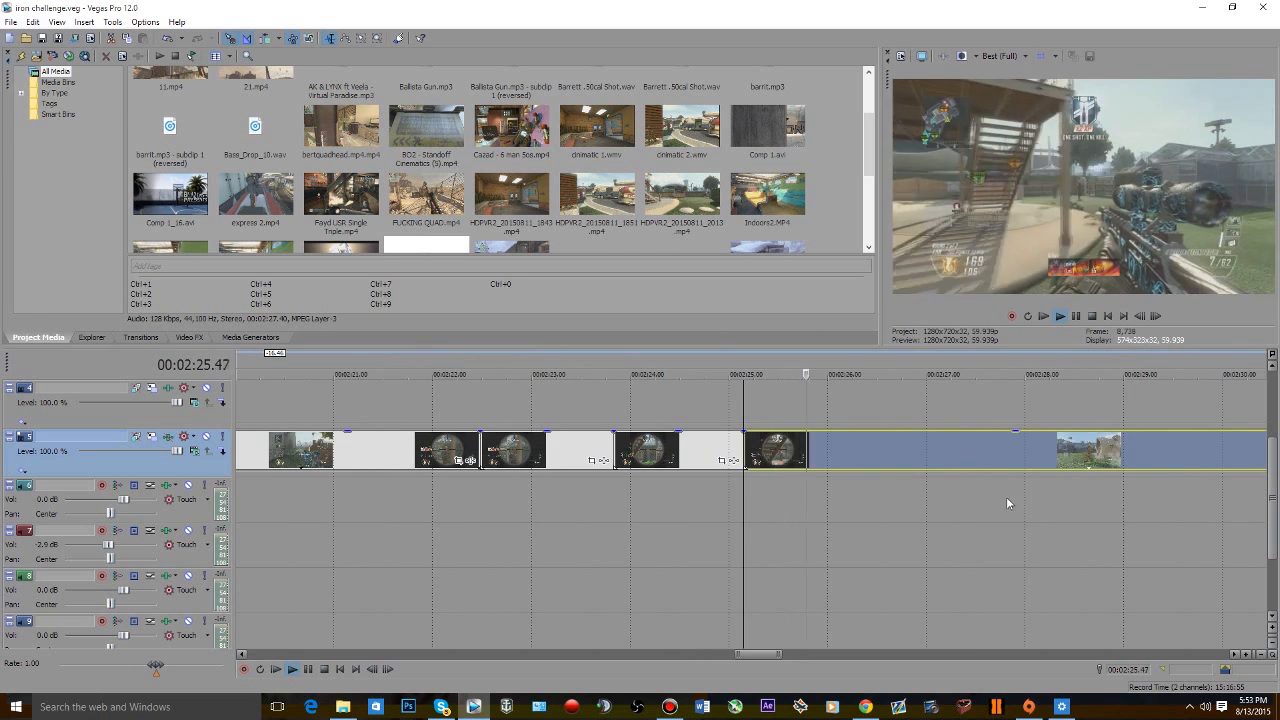
{"action": "key", "text": "space"}
{"action": "left_click", "coordinate": [708, 450]}
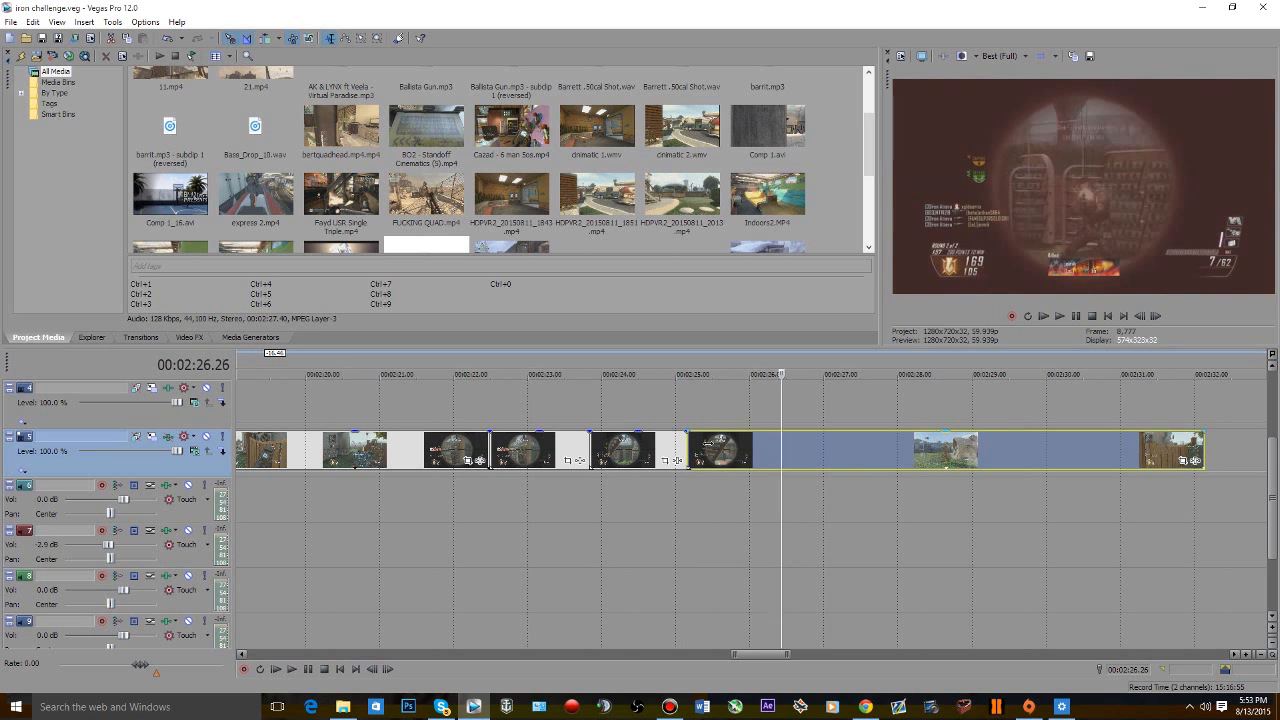
{"action": "key", "text": "s"}
{"action": "key", "text": "space"}
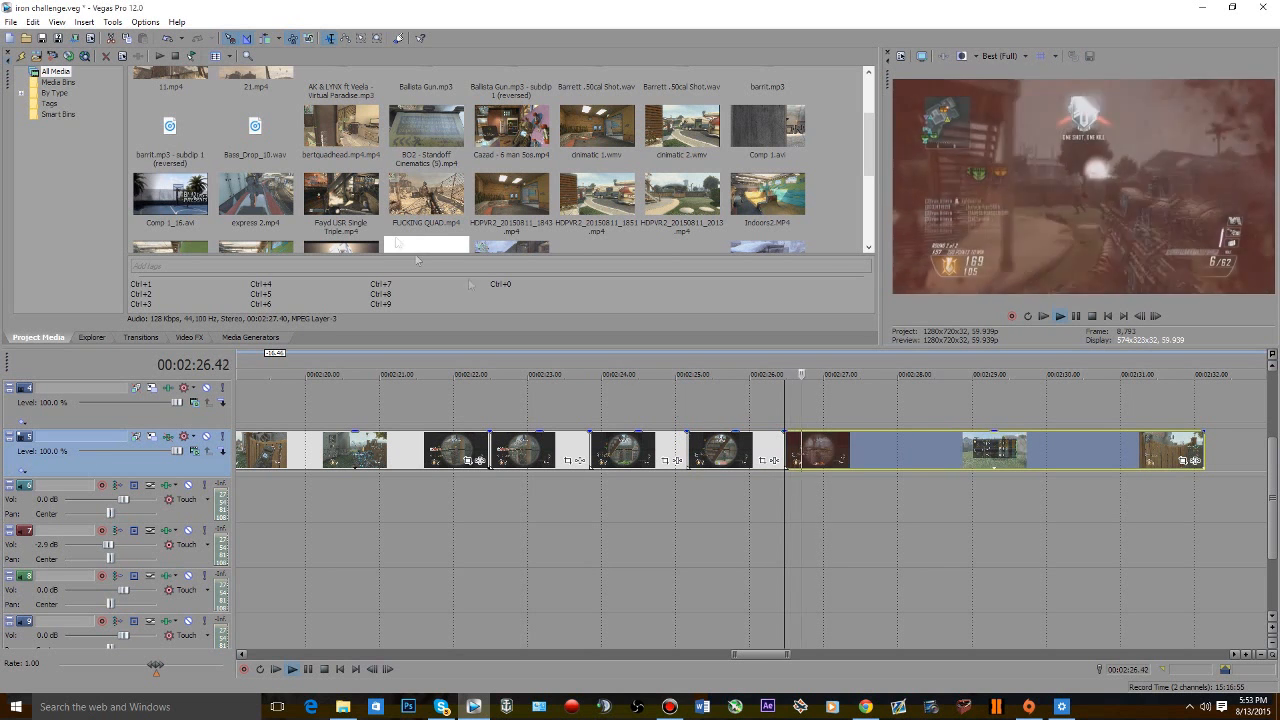
{"action": "left_click", "coordinate": [36, 56]}
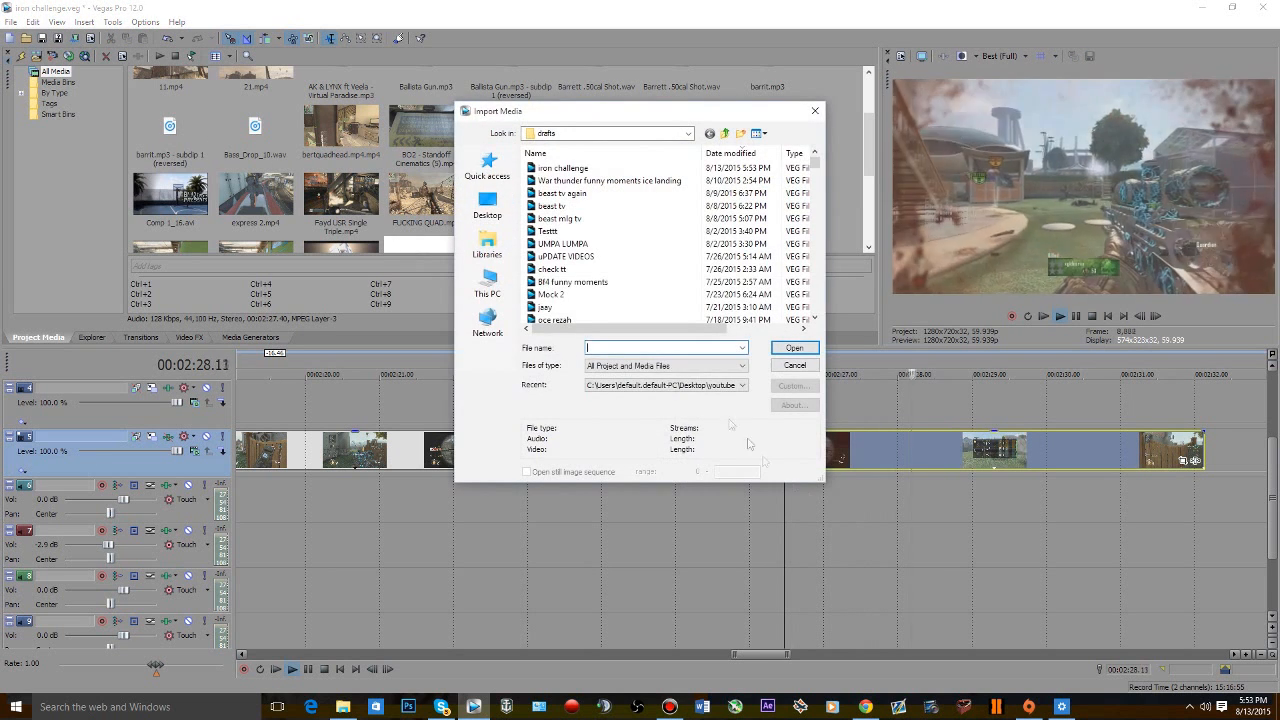
{"action": "left_click", "coordinate": [790, 366]}
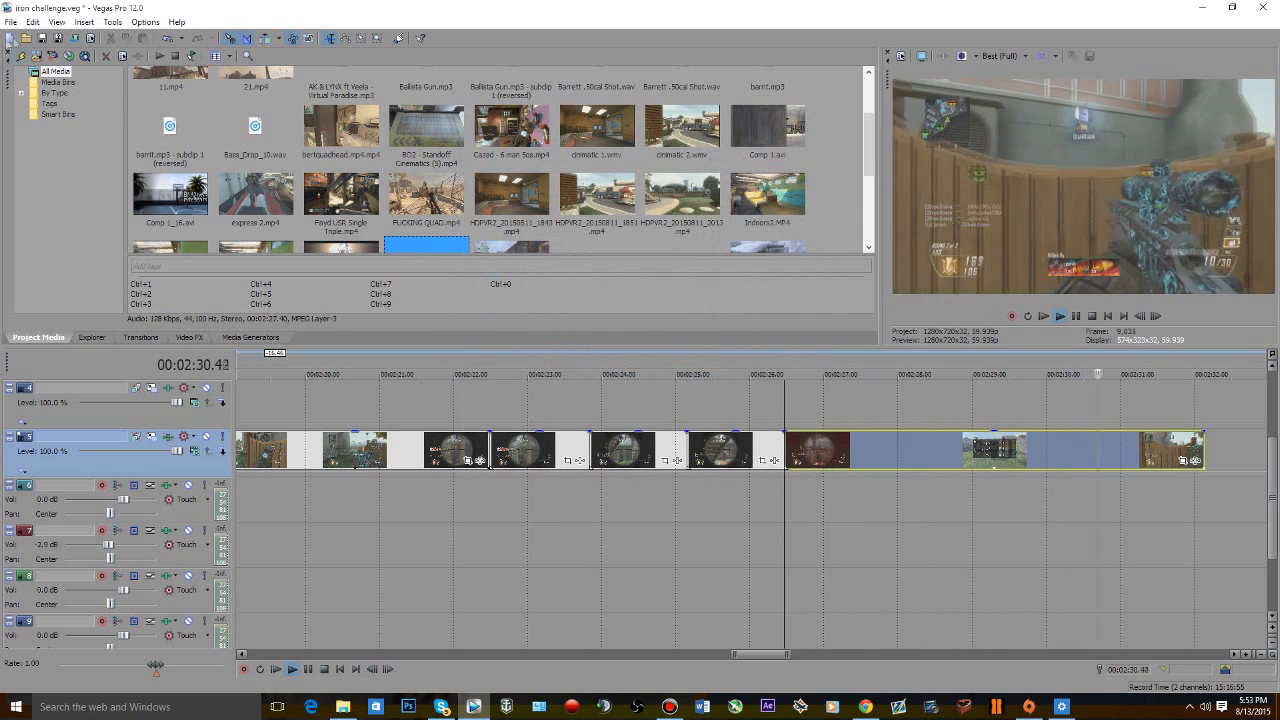
{"action": "key", "text": "ctrl+s"}
- Stop at the fifth shot, find its exact frame, and split the clip at about 2:27.46
{"action": "key", "text": "space"}
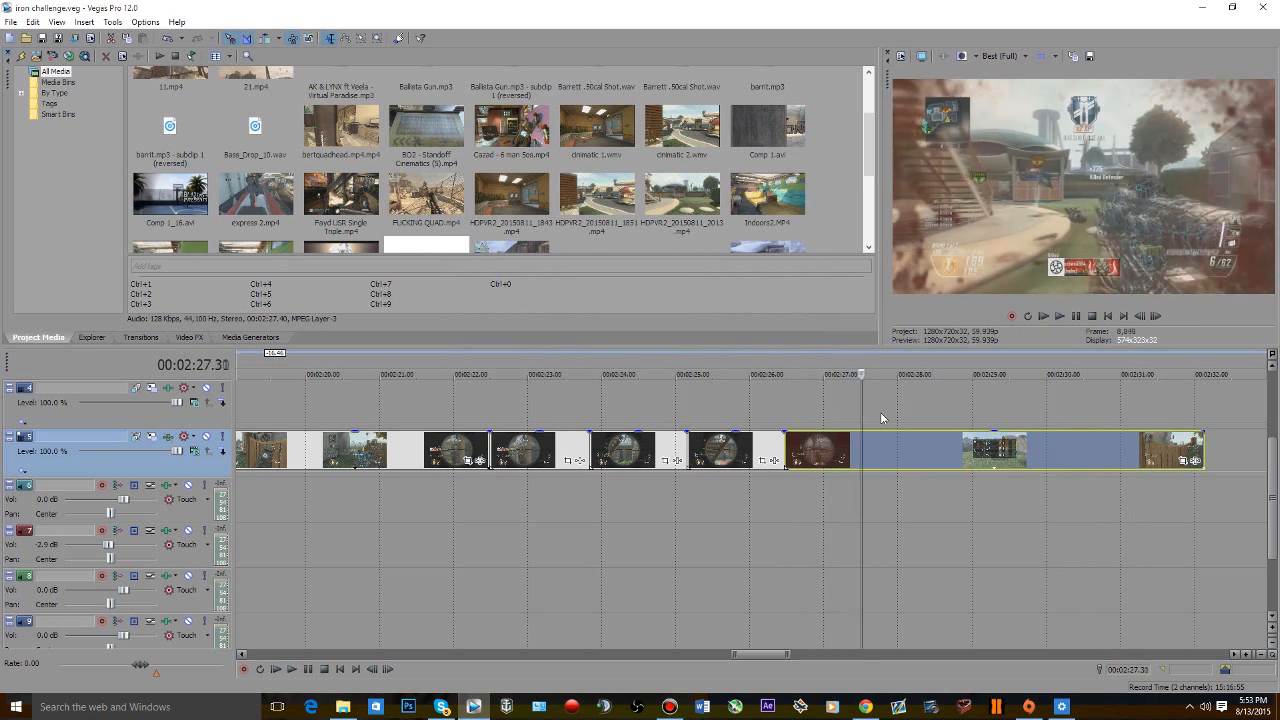
{"action": "key", "text": "Left"}
{"action": "key", "text": "Left"}
{"action": "key", "text": "Left"}
{"action": "key", "text": "Left"}
{"action": "key", "text": "Left"}
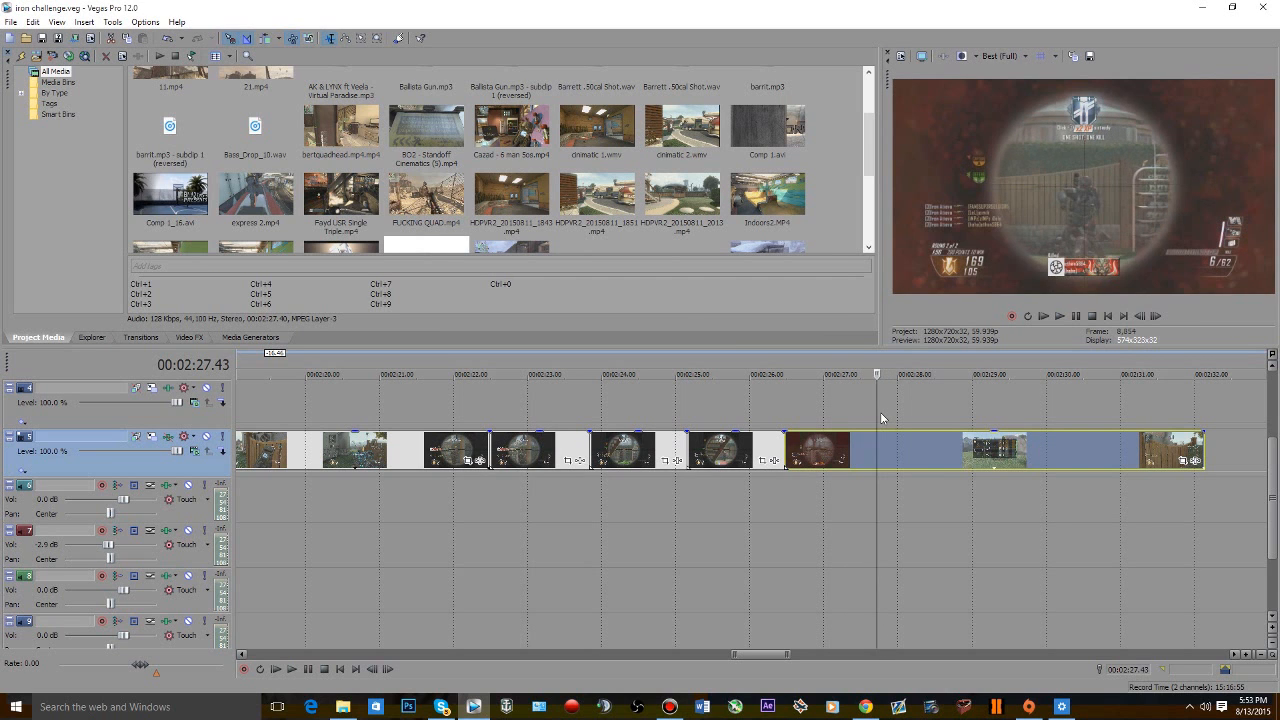
{"action": "key", "text": "Right"}
{"action": "key", "text": "Right"}
{"action": "key", "text": "s"}
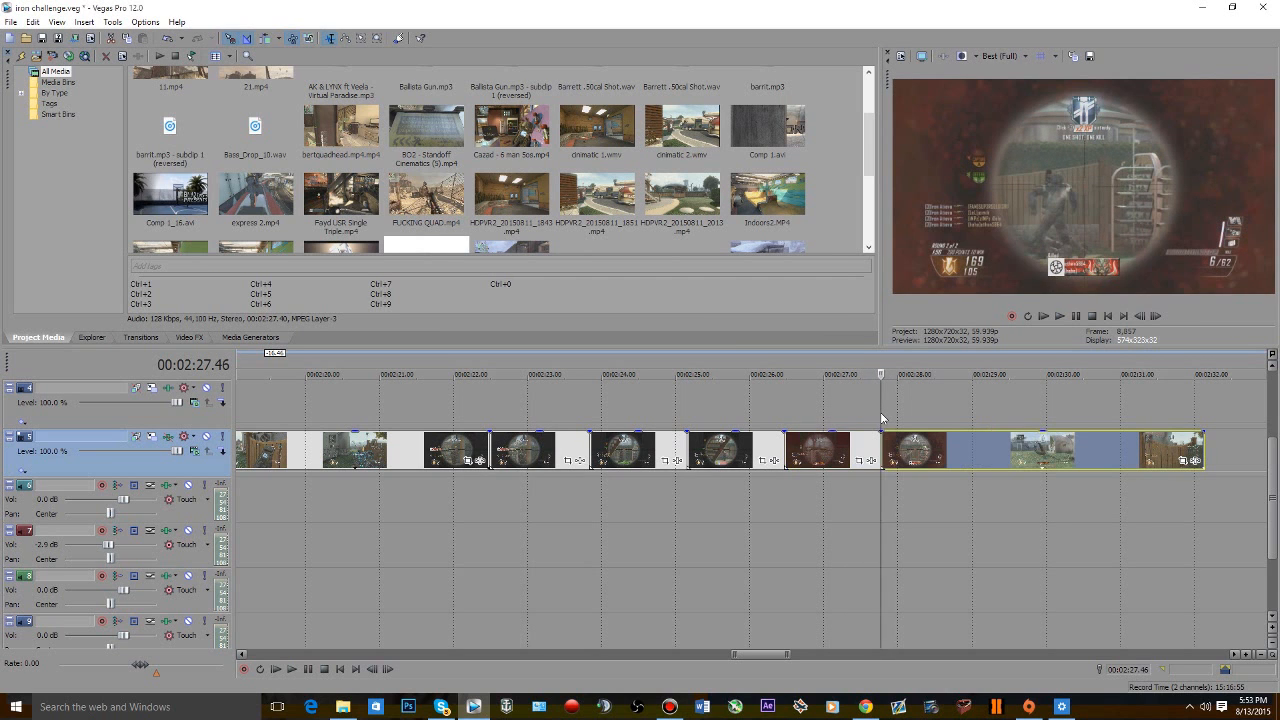
- Shift the second clip later on track 5, and move the split pieces over the beginning of the song
{"action": "scroll", "coordinate": [980, 503], "scroll_direction": "down", "scroll_amount": 4}
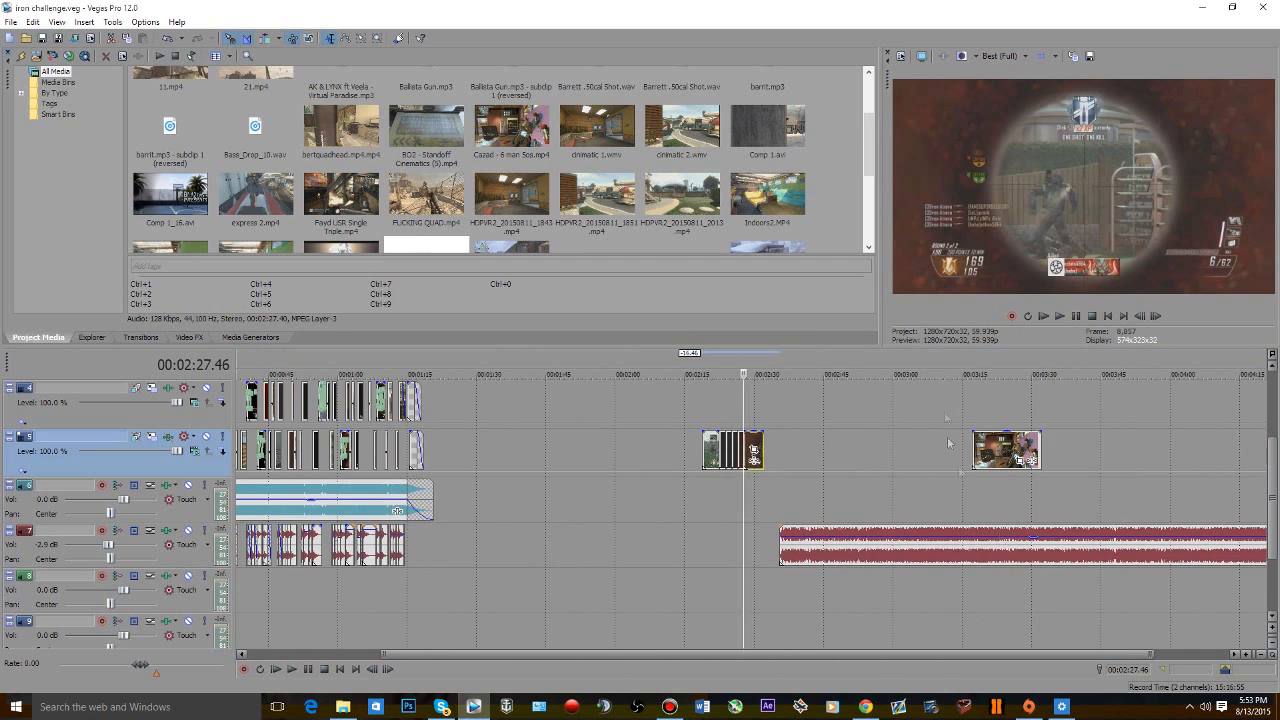
{"action": "left_click_drag", "start_coordinate": [1007, 446], "coordinate": [1111, 446]}
{"action": "scroll", "coordinate": [695, 430], "scroll_direction": "up", "scroll_amount": 1}
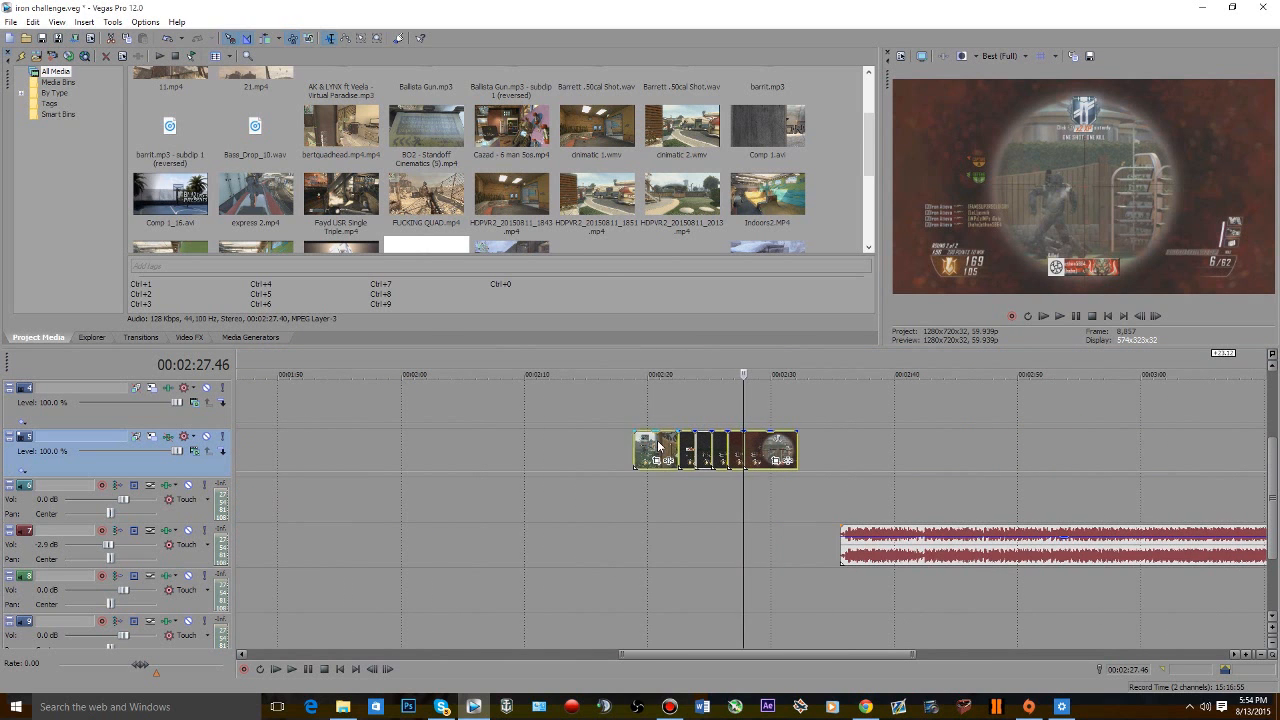
{"action": "scroll", "coordinate": [672, 455], "scroll_direction": "down", "scroll_amount": 2}
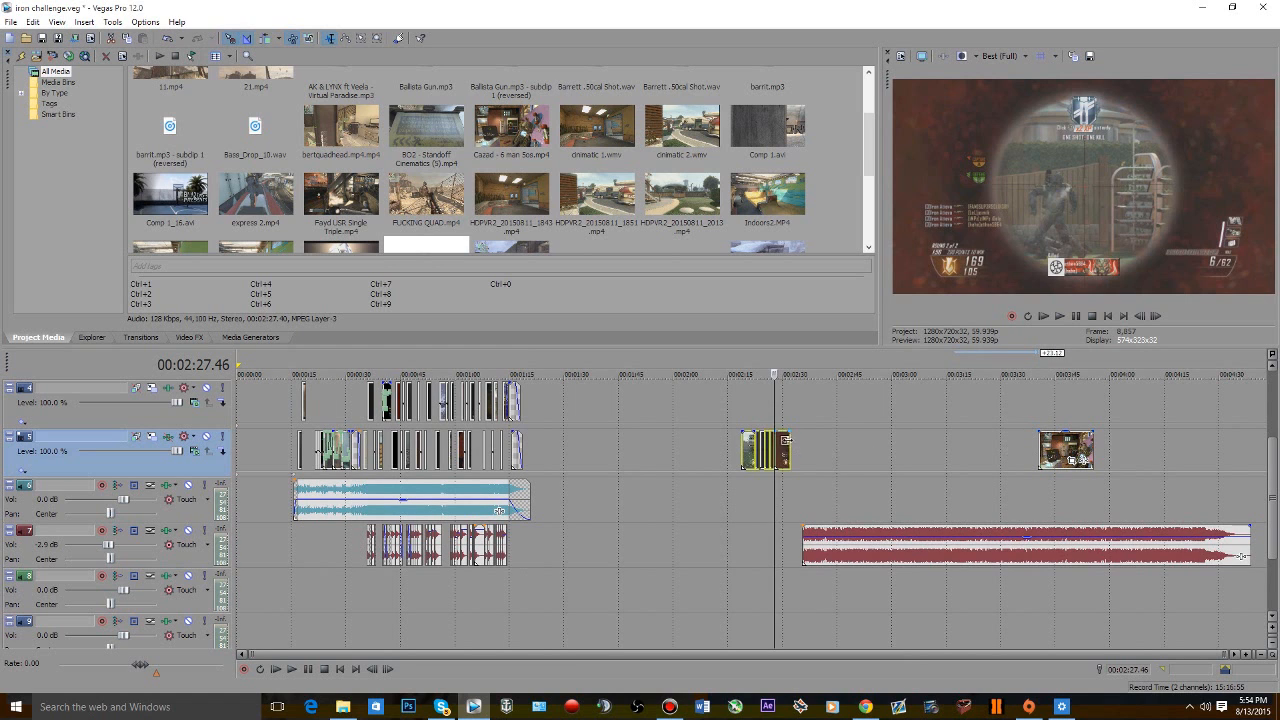
{"action": "mouse_move", "coordinate": [784, 445]}
{"action": "left_mouse_down"}
{"action": "mouse_move", "coordinate": [856, 446]}
{"action": "mouse_move", "coordinate": [781, 447]}
{"action": "left_mouse_up"}
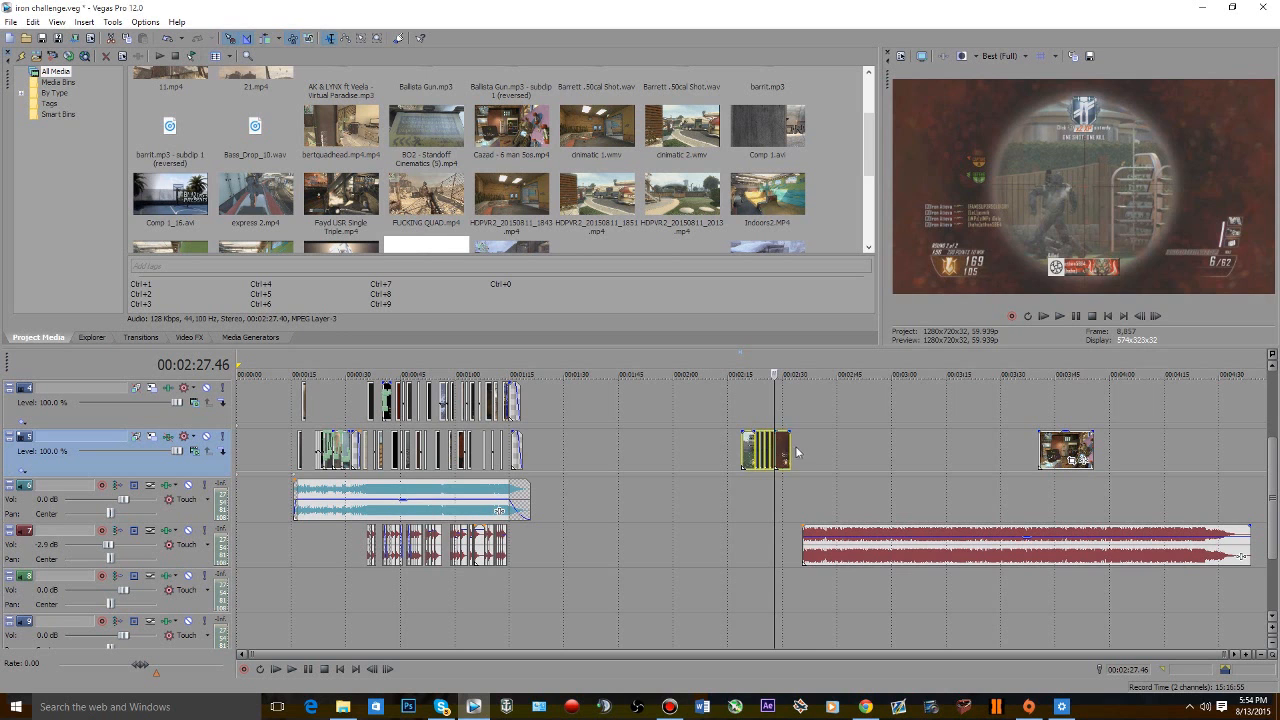
{"action": "mouse_move", "coordinate": [786, 444]}
{"action": "left_mouse_down"}
{"action": "mouse_move", "coordinate": [841, 450]}
{"action": "mouse_move", "coordinate": [787, 446]}
{"action": "left_mouse_up"}
{"action": "scroll", "coordinate": [790, 450], "scroll_direction": "up", "scroll_amount": 4}
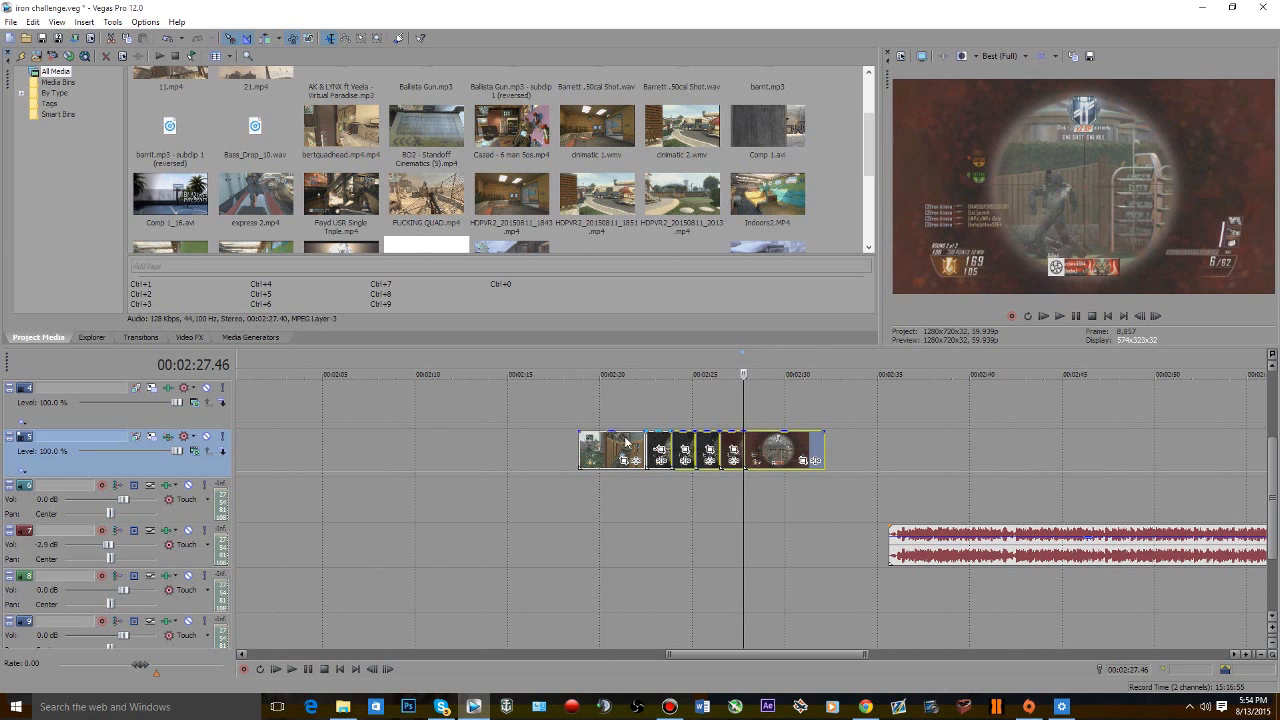
{"action": "left_click_drag", "start_coordinate": [795, 455], "coordinate": [1123, 458]}
{"action": "left_click_drag", "start_coordinate": [826, 420], "coordinate": [551, 431]}
{"action": "key", "text": "Delete"}
- Trim the opening of the first gameplay piece and move the piece to the start of the song
{"action": "left_click", "coordinate": [890, 405]}
{"action": "scroll", "coordinate": [890, 405], "scroll_direction": "up", "scroll_amount": 4}
{"action": "key", "text": "space"}
{"action": "key", "text": "space"}
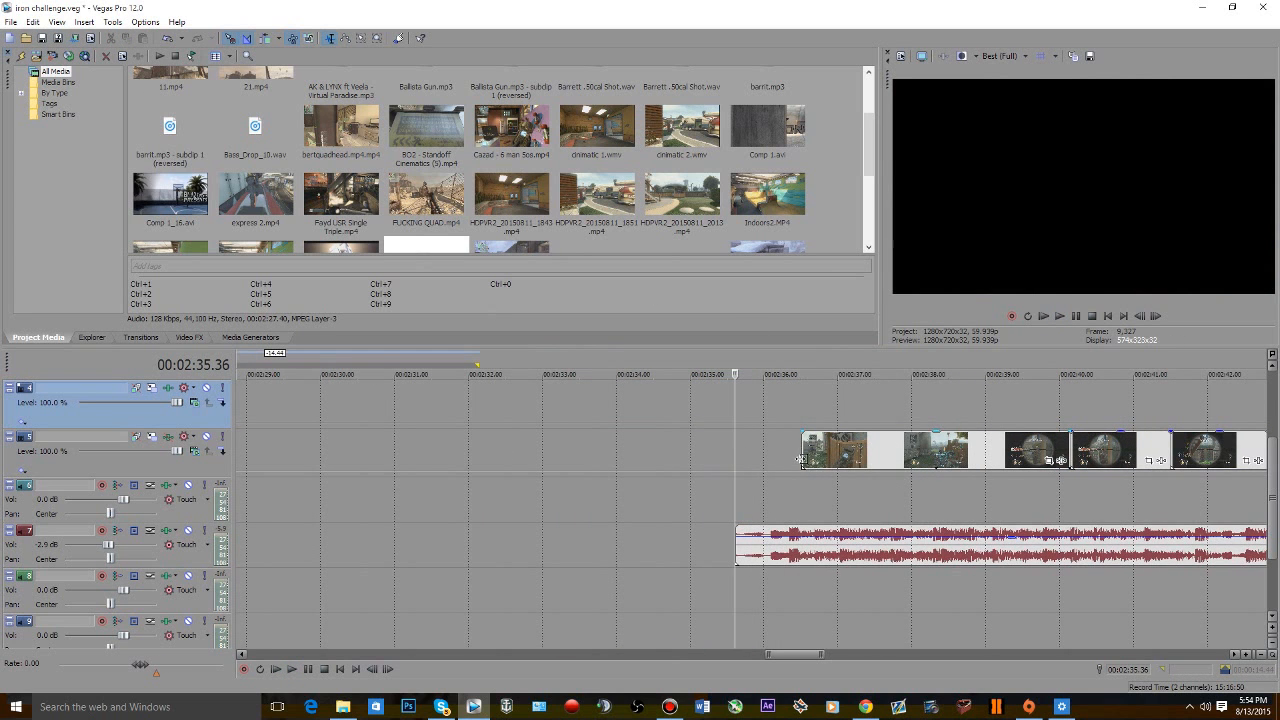
{"action": "left_click_drag", "start_coordinate": [800, 460], "coordinate": [946, 460]}
{"action": "left_click_drag", "start_coordinate": [1060, 460], "coordinate": [853, 464]}
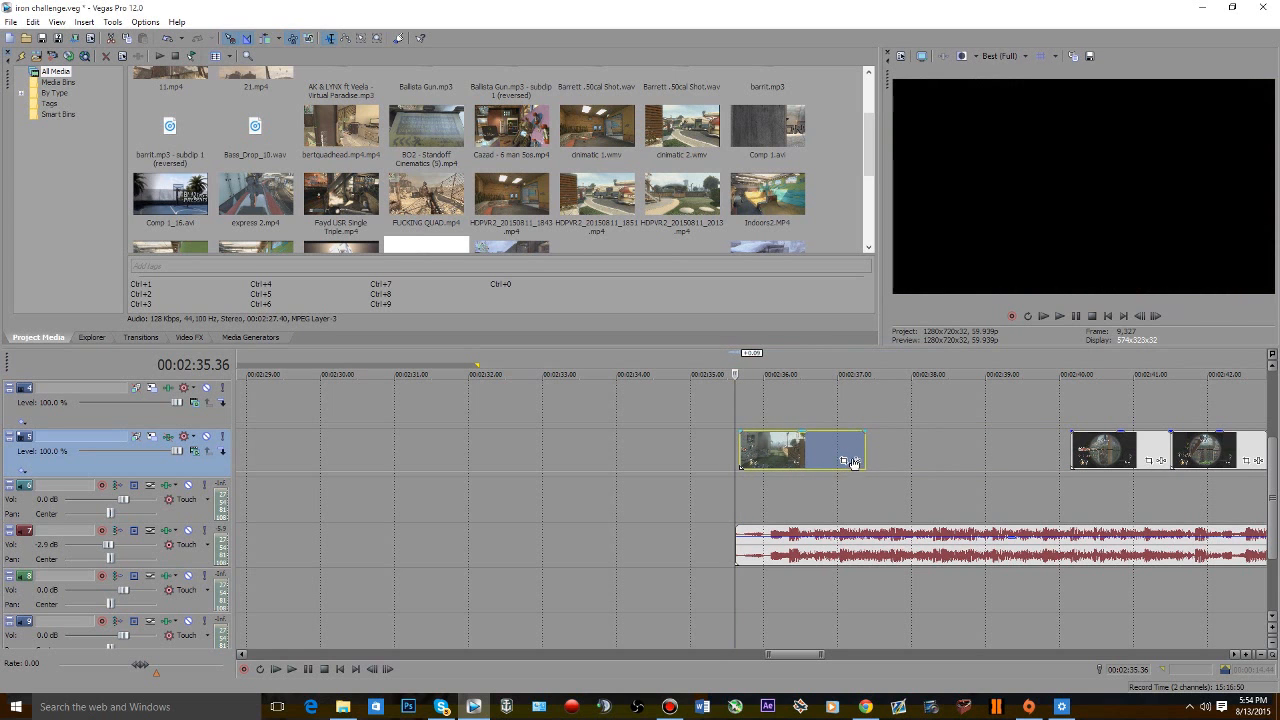
- Apply the "shake + Light + blur" filter package to the first gameplay piece and save the project
{"action": "left_click", "coordinate": [855, 461]}
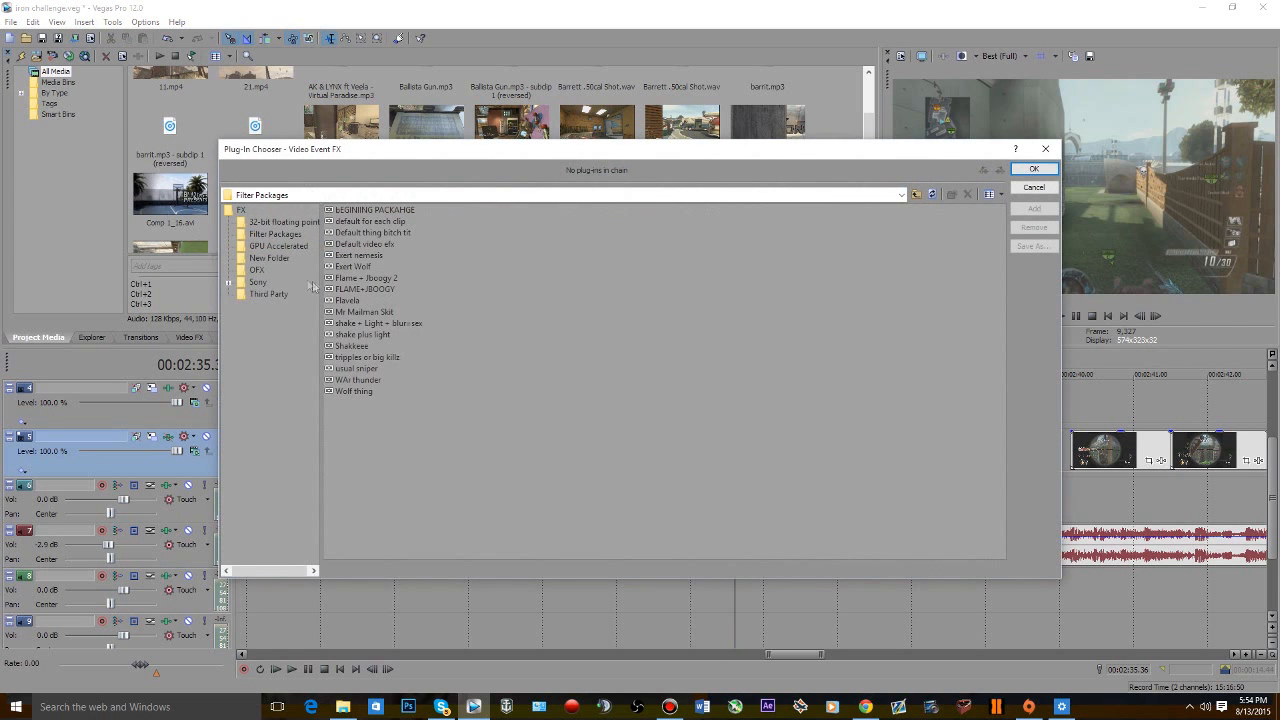
{"action": "double_click", "coordinate": [381, 325]}
{"action": "left_click", "coordinate": [1035, 170]}
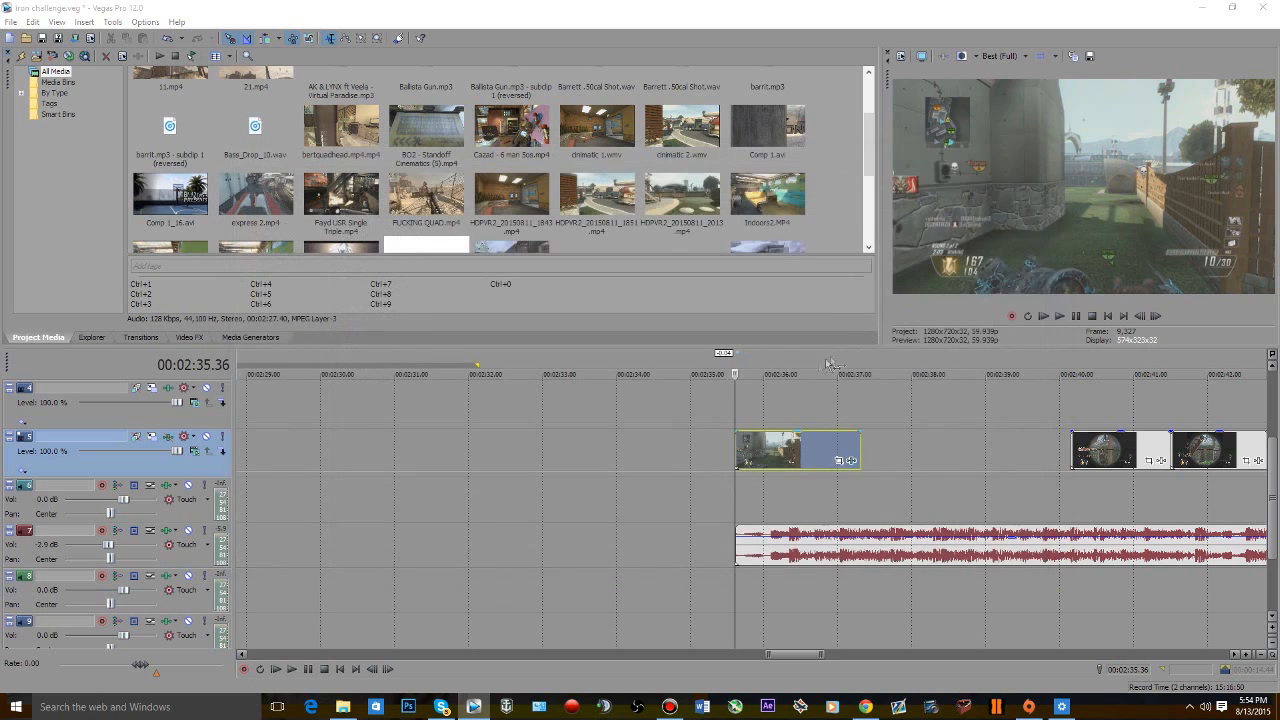
{"action": "left_click", "coordinate": [40, 38]}
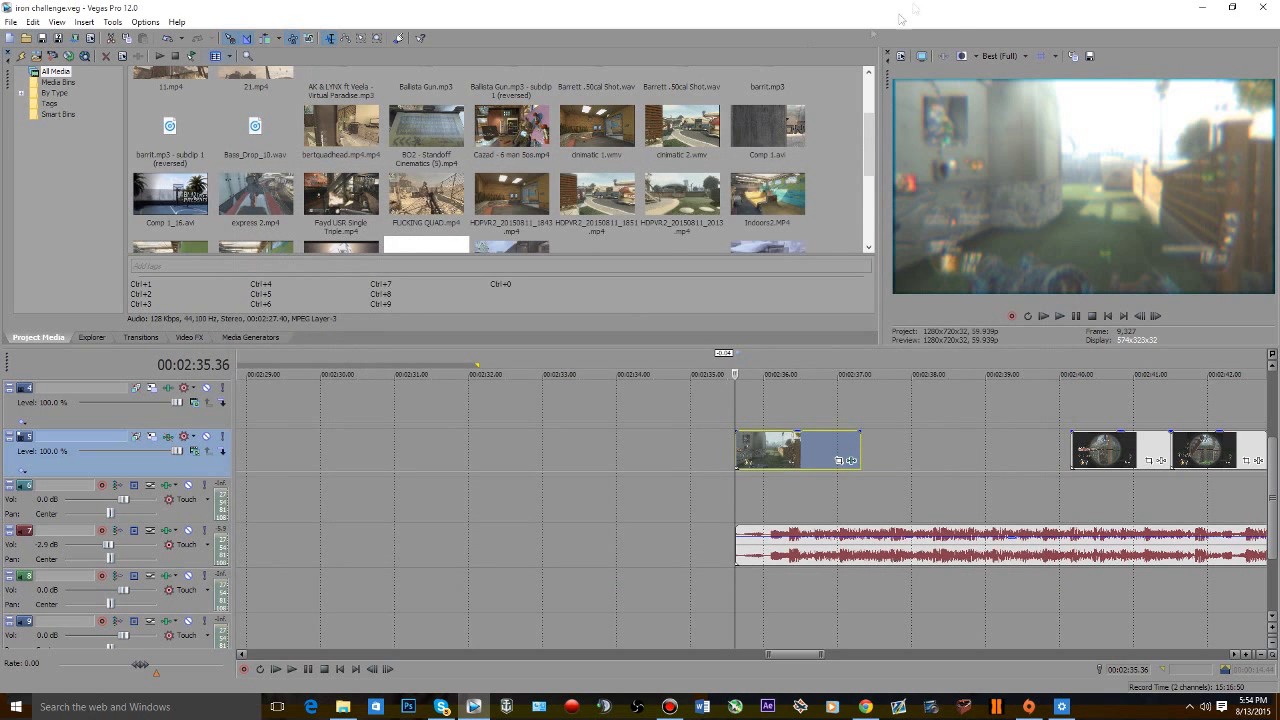
- Select the range from 2:35.36 to 2:36.04 and examine the applied effects frame by frame
{"action": "left_click", "coordinate": [772, 428]}
{"action": "scroll", "coordinate": [727, 412], "scroll_direction": "up", "scroll_amount": 1}
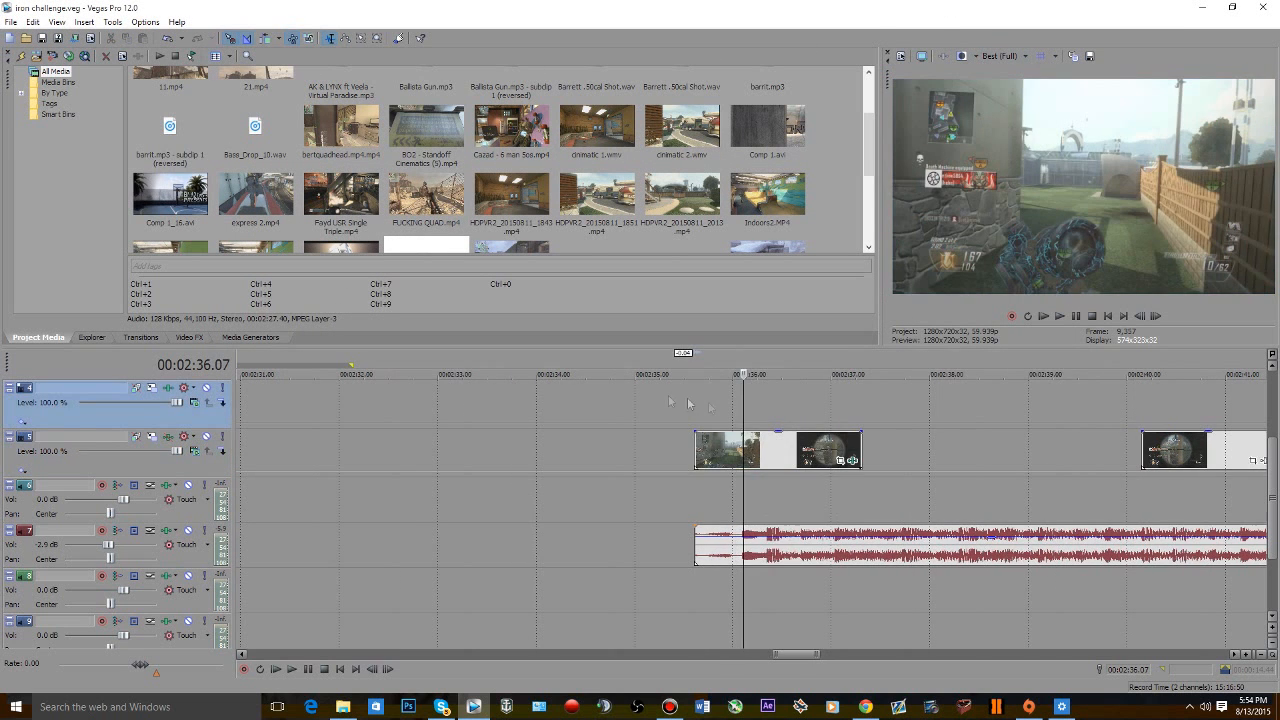
{"action": "left_click_drag", "start_coordinate": [697, 414], "coordinate": [741, 418]}
{"action": "key", "text": "Right"}
{"action": "key", "text": "Right"}
{"action": "key", "text": "Right"}
{"action": "key", "text": "Right"}
{"action": "key", "text": "Right"}
{"action": "scroll", "coordinate": [738, 407], "scroll_direction": "up", "scroll_amount": 1}
{"action": "key", "text": "Right"}
{"action": "key", "text": "Right"}
{"action": "key", "text": "Right"}
{"action": "key", "text": "Right"}
{"action": "key", "text": "Right"}
{"action": "key", "text": "Right"}
{"action": "key", "text": "Right"}
{"action": "key", "text": "Right"}
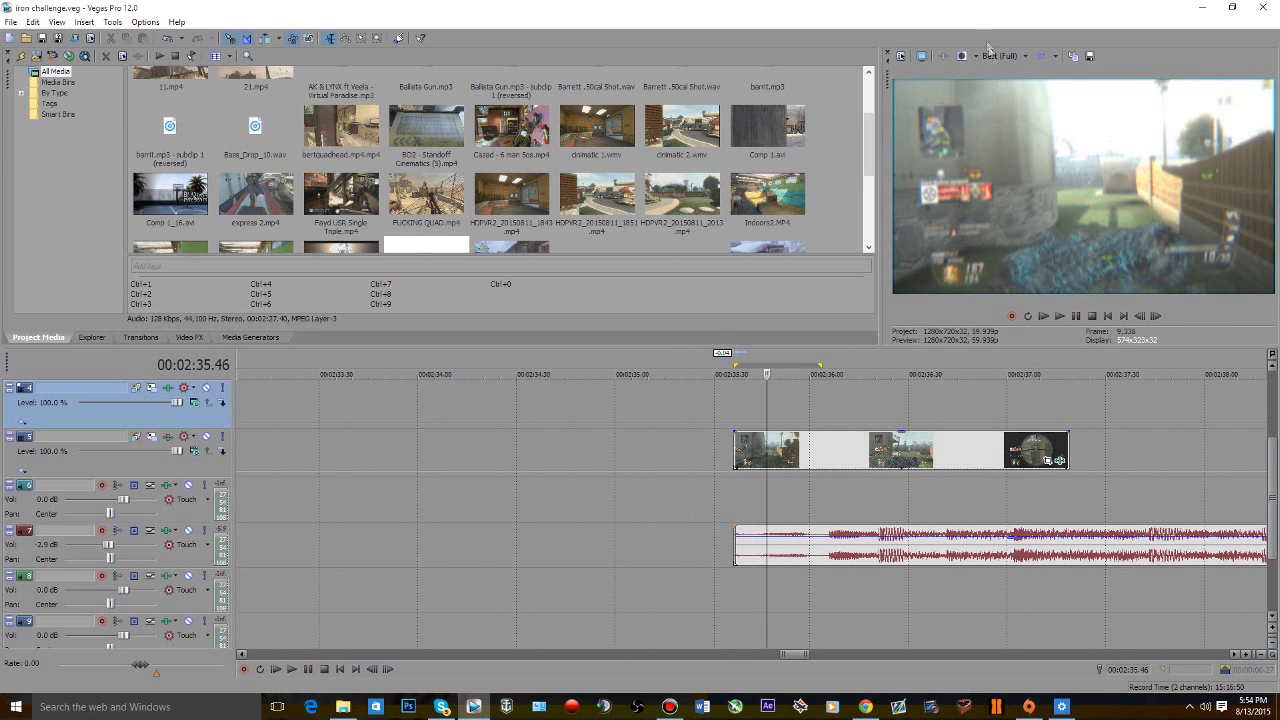
- Play the selected opening range to check how the shake and blur effects look with the song
{"action": "scroll", "coordinate": [1004, 368], "scroll_direction": "up", "scroll_amount": 2}
{"action": "scroll", "coordinate": [1004, 368], "scroll_direction": "down", "scroll_amount": 1}
{"action": "key", "text": "space"}
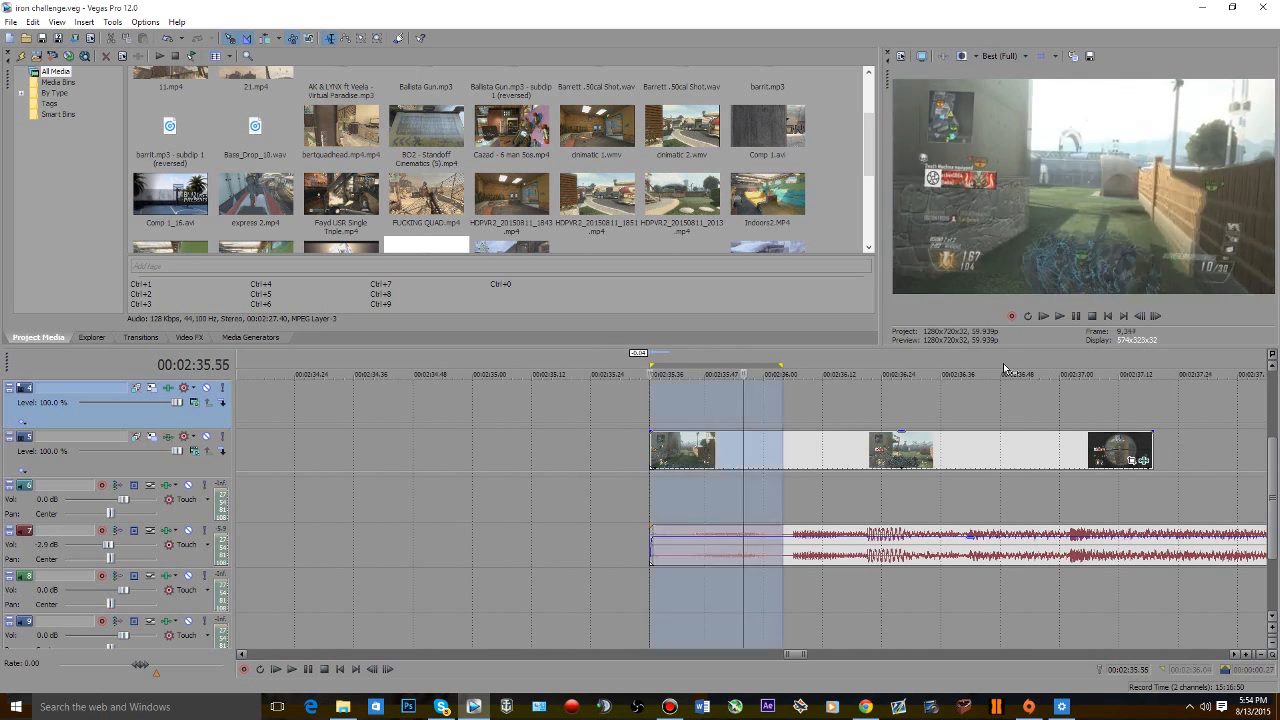
{"action": "key", "text": "space"}
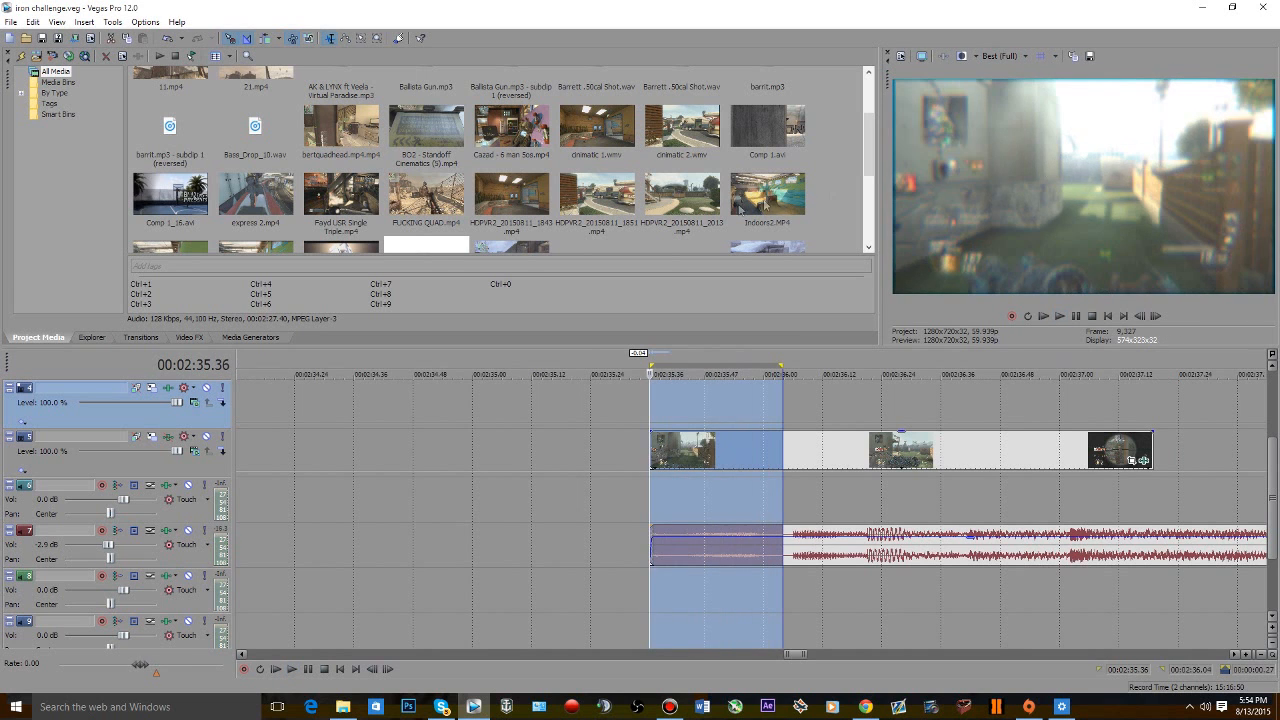
{"action": "key", "text": "space"}
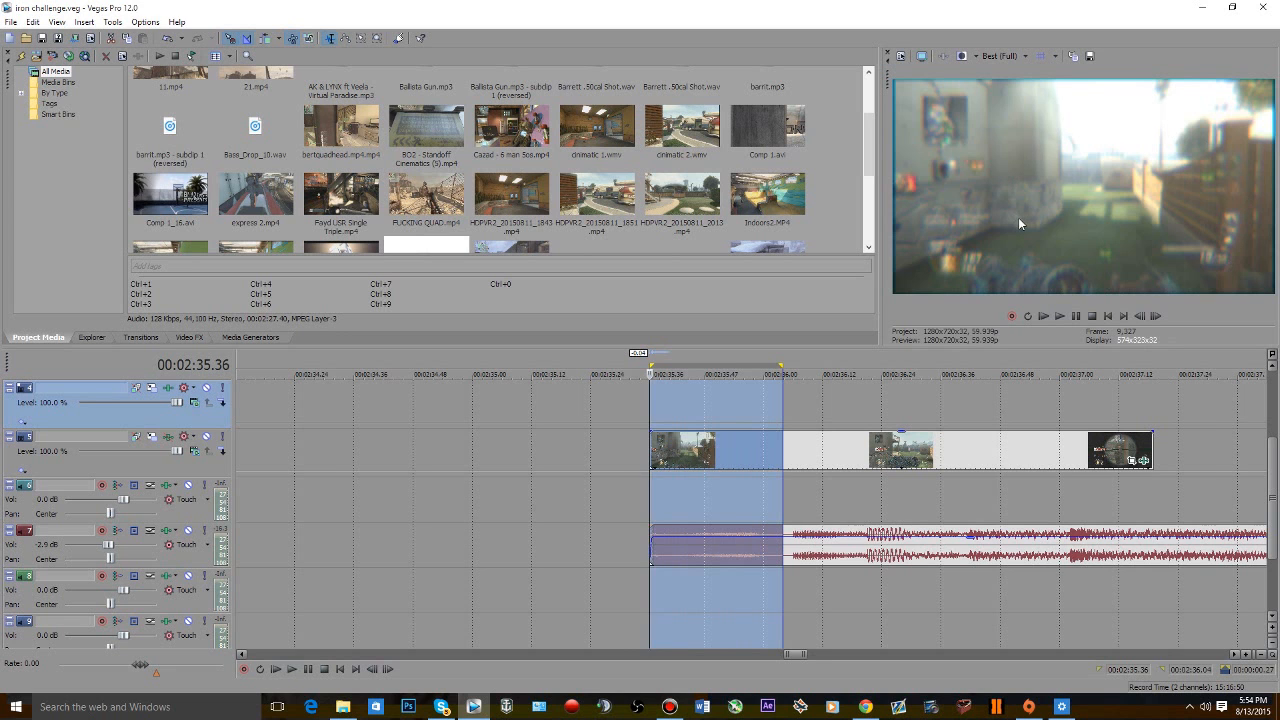
- Move the first piece ahead of the song to start at 2:34.58 and play its opening
{"action": "scroll", "coordinate": [916, 363], "scroll_direction": "down", "scroll_amount": 2}
{"action": "left_click_drag", "start_coordinate": [849, 449], "coordinate": [725, 449]}
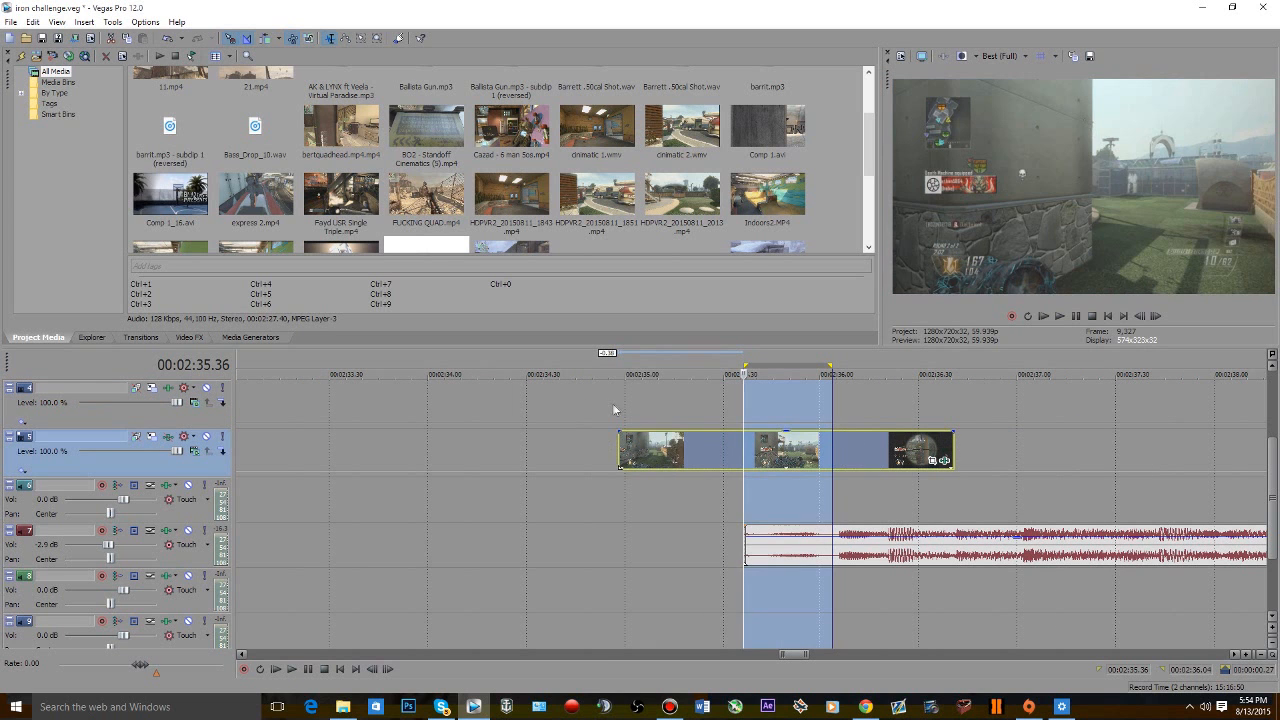
{"action": "left_click", "coordinate": [616, 410]}
{"action": "key", "text": "space"}
{"action": "key", "text": "space"}
{"action": "left_click", "coordinate": [598, 411]}
- Select the range from 2:34.58 to 2:35.34, build a dynamic RAM preview, and play it
{"action": "left_click_drag", "start_coordinate": [616, 412], "coordinate": [737, 416]}
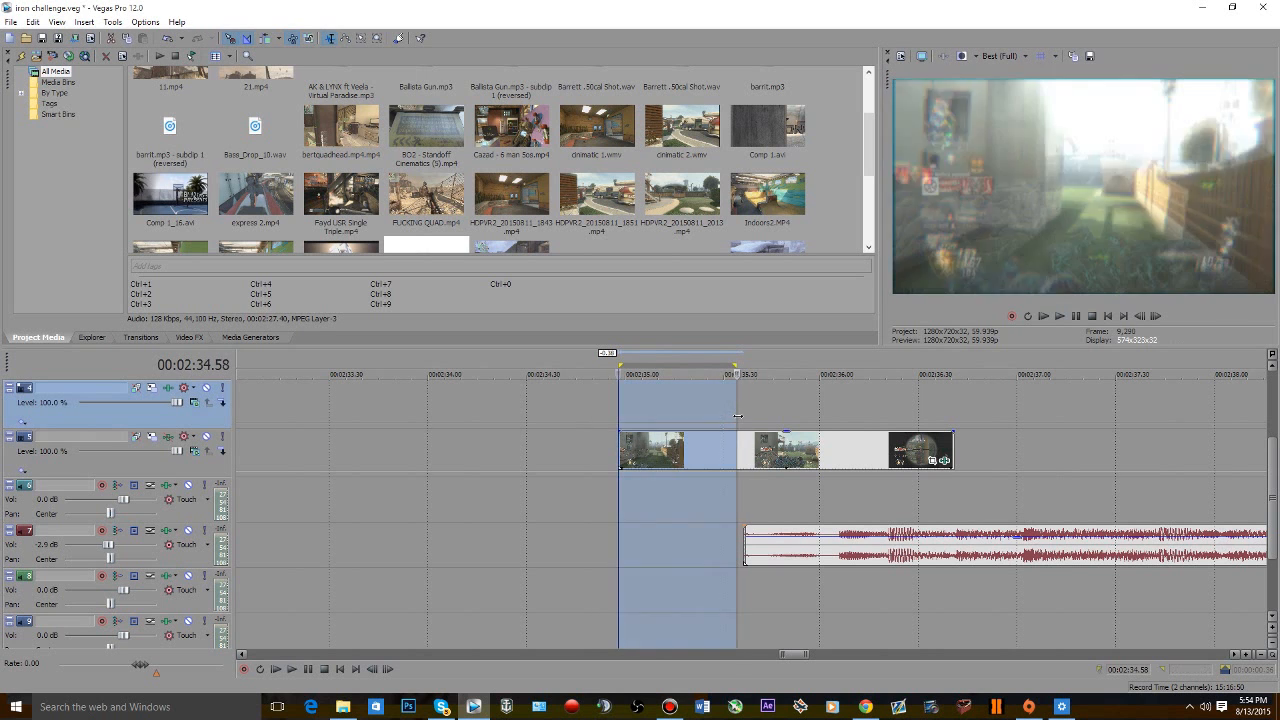
{"action": "key", "text": "shift+b"}
{"action": "key", "text": "space"}
{"action": "key", "text": "space"}
{"action": "key", "text": "space"}
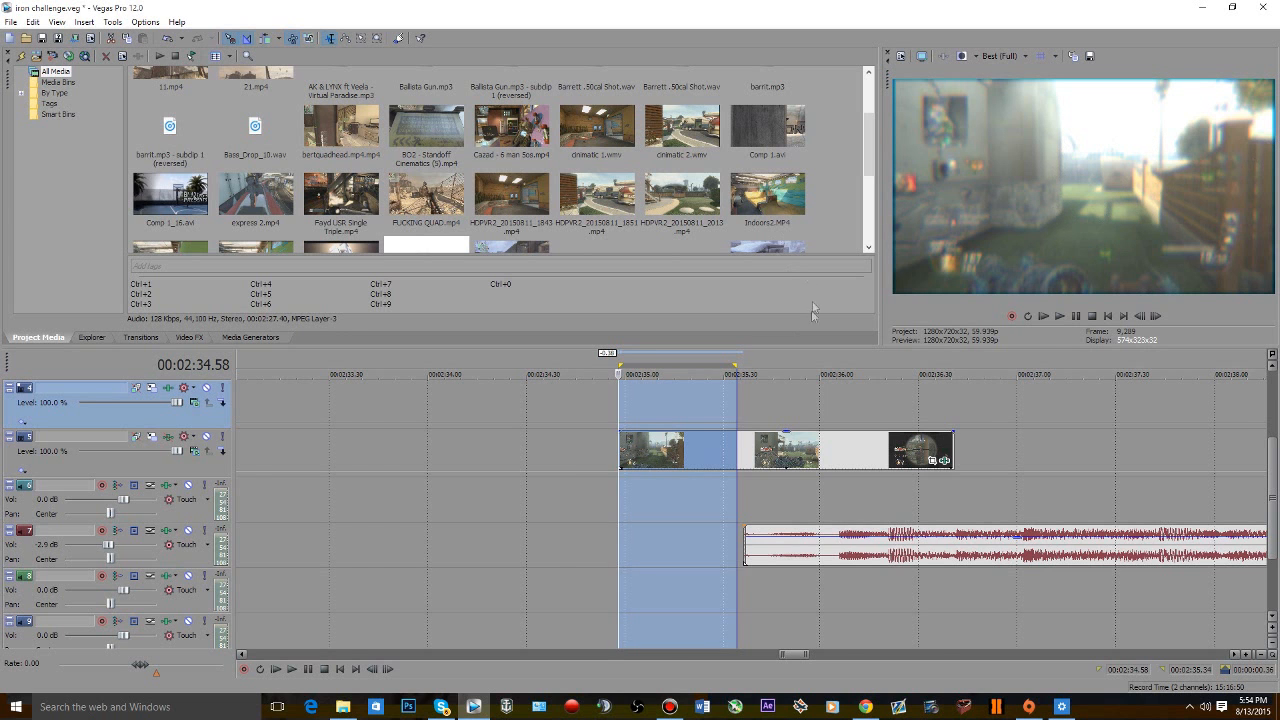
- Move the first gameplay piece back into line with the start of the song
{"action": "scroll", "coordinate": [872, 450], "scroll_direction": "down", "scroll_amount": 3}
{"action": "left_click_drag", "start_coordinate": [842, 455], "coordinate": [895, 464]}
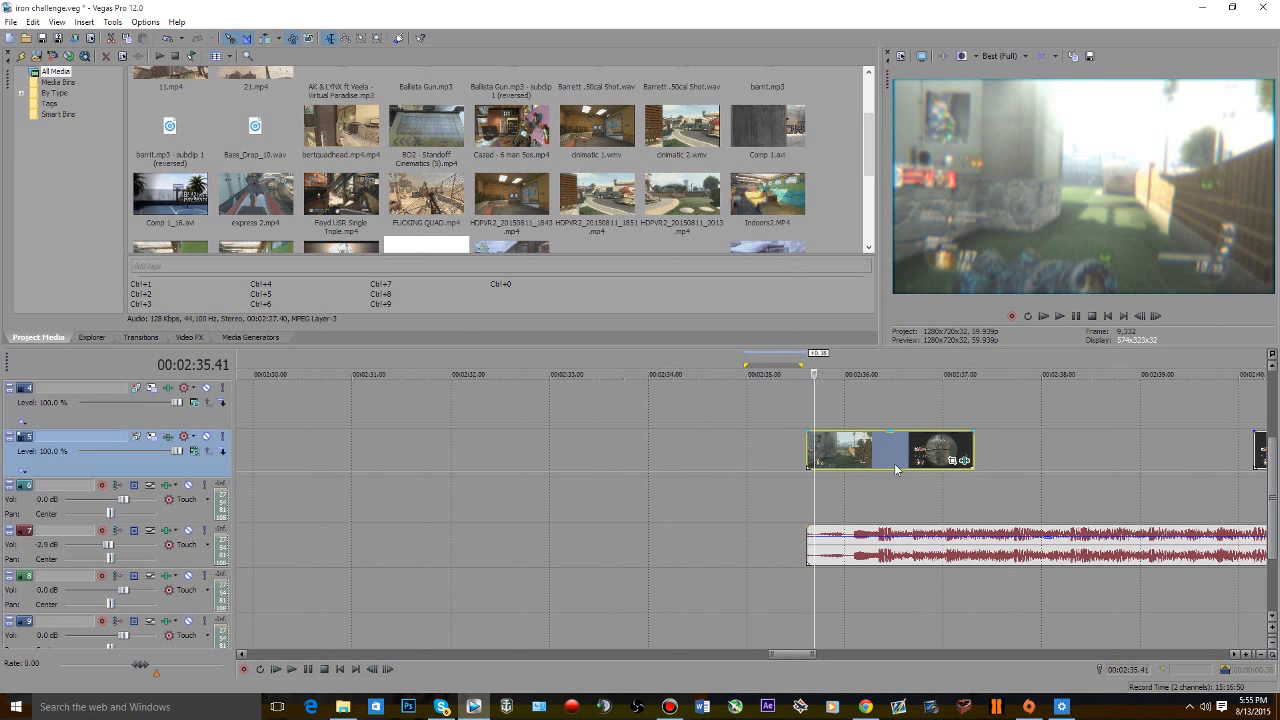
{"action": "scroll", "coordinate": [894, 463], "scroll_direction": "down", "scroll_amount": 1}
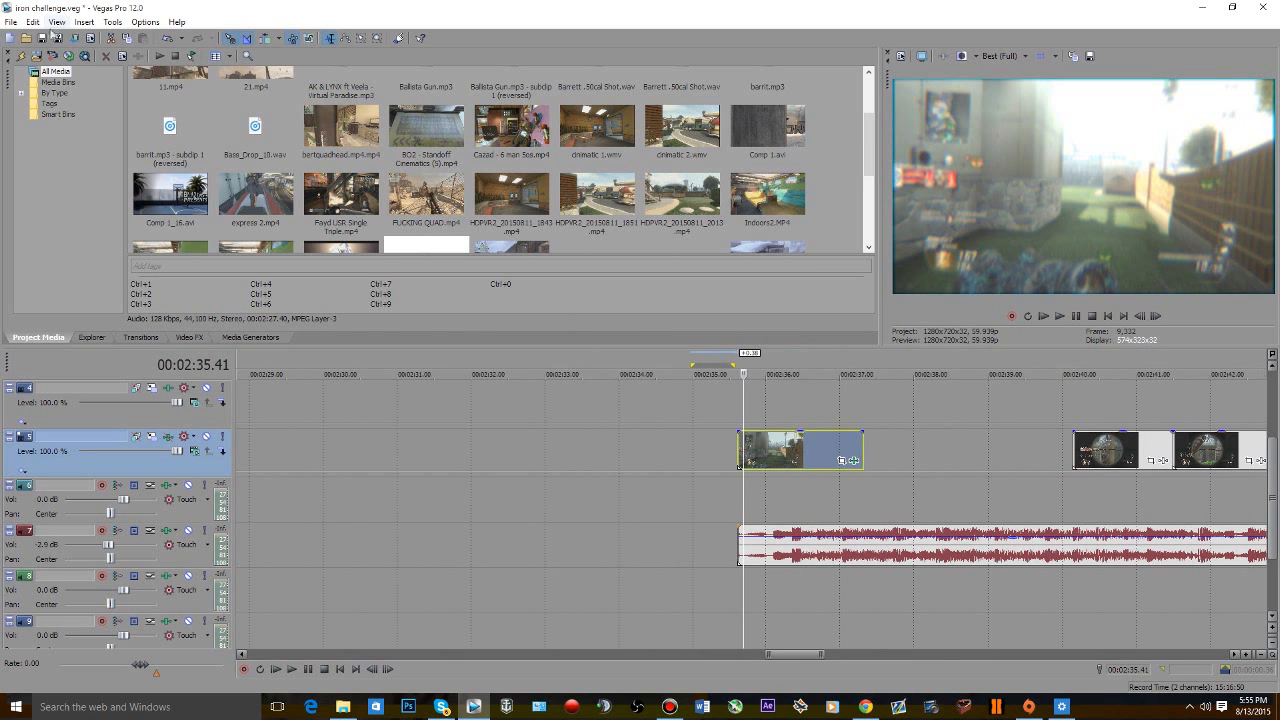
- Open the first gameplay piece's event effects and examine the S_Shake settings and the effect keyframes
{"action": "scroll", "coordinate": [835, 431], "scroll_direction": "up", "scroll_amount": 3}
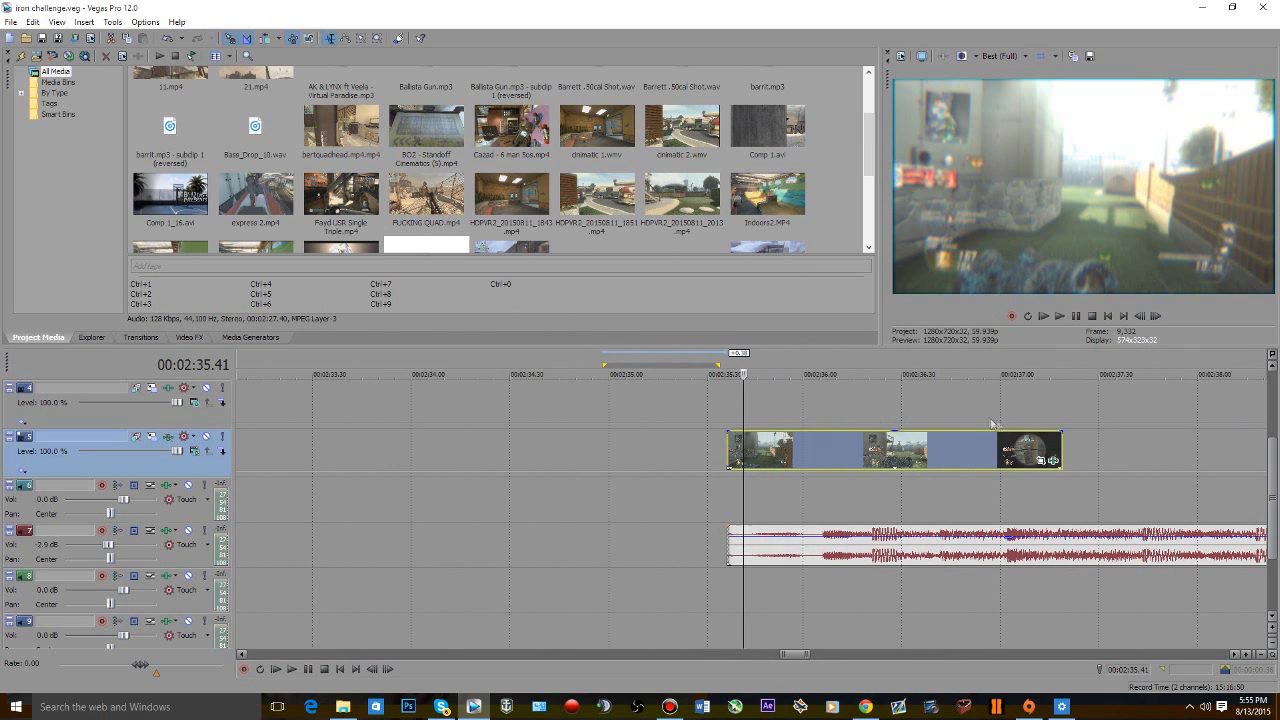
{"action": "left_click", "coordinate": [1054, 462]}
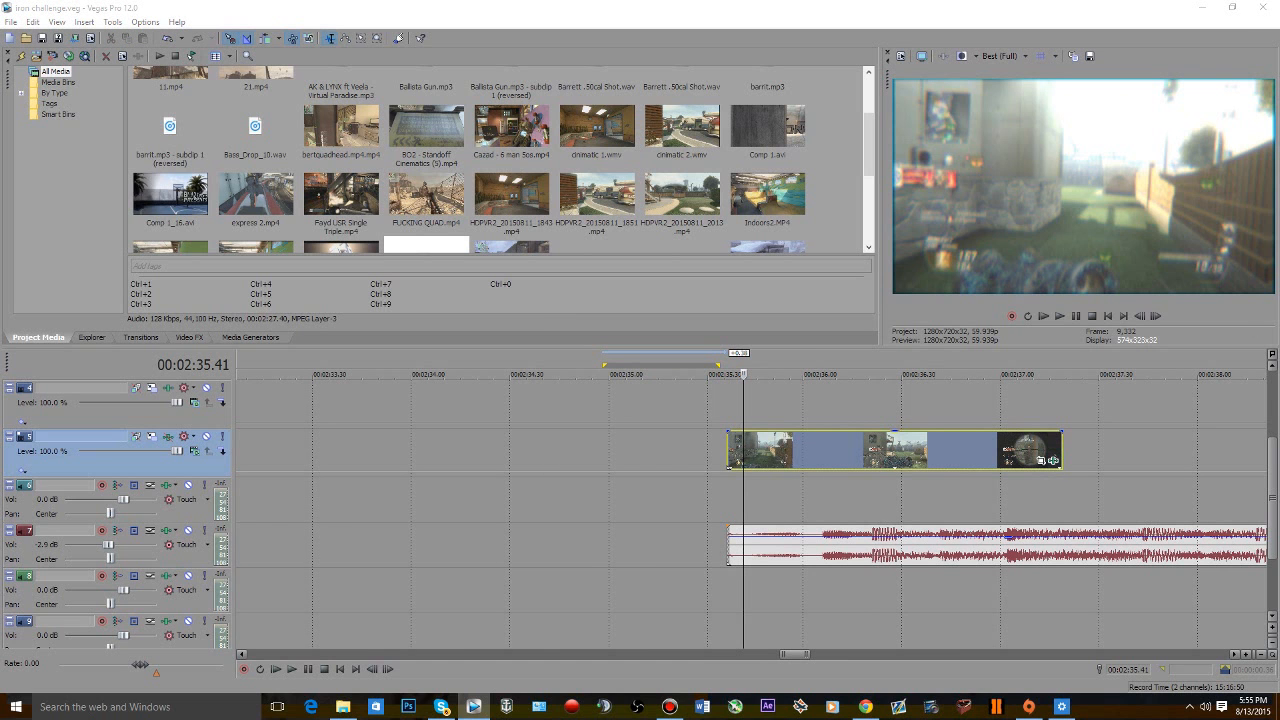
{"action": "left_click_drag", "start_coordinate": [1245, 30], "coordinate": [475, 5]}
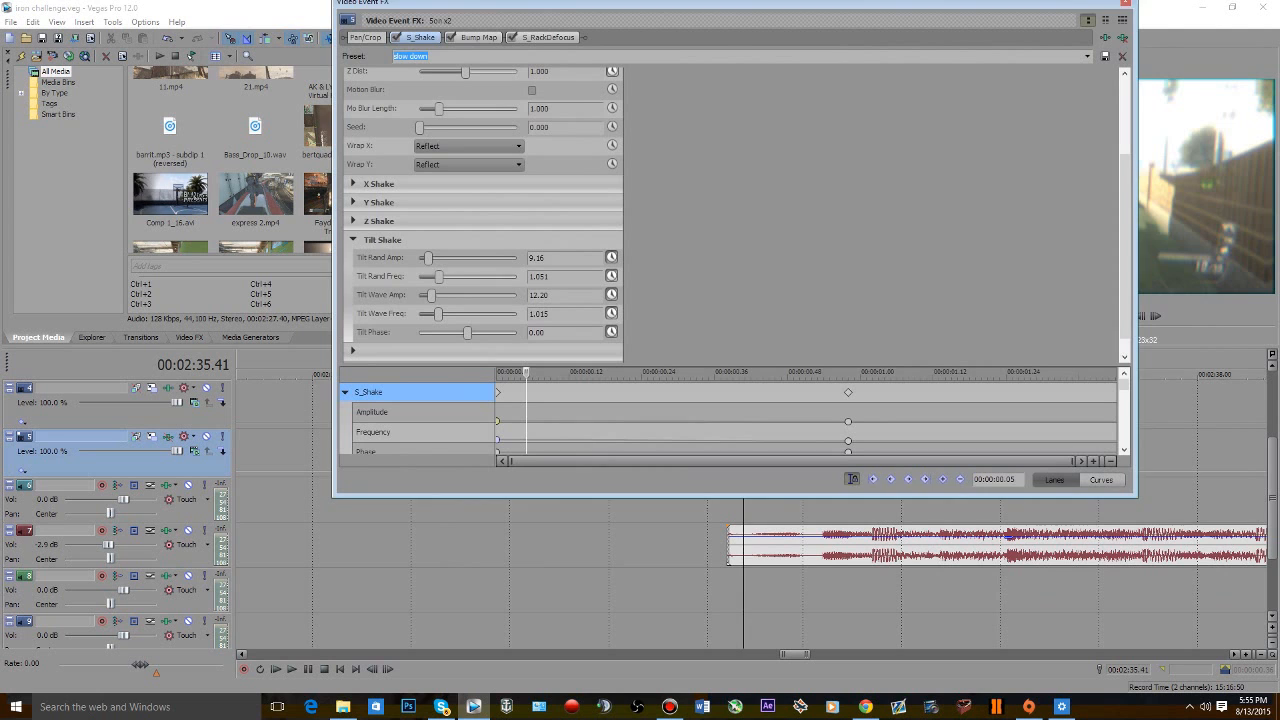
{"action": "left_click_drag", "start_coordinate": [1136, 242], "coordinate": [708, 242]}
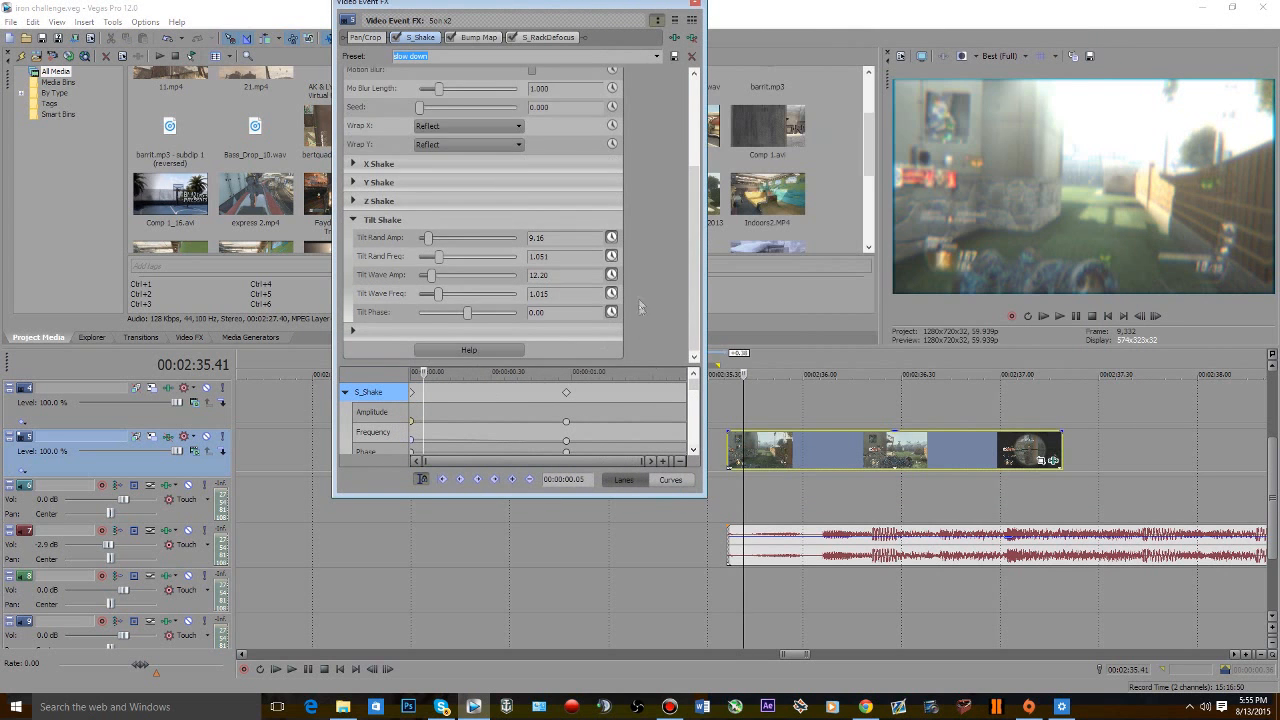
{"action": "left_click_drag", "start_coordinate": [695, 390], "coordinate": [683, 465]}
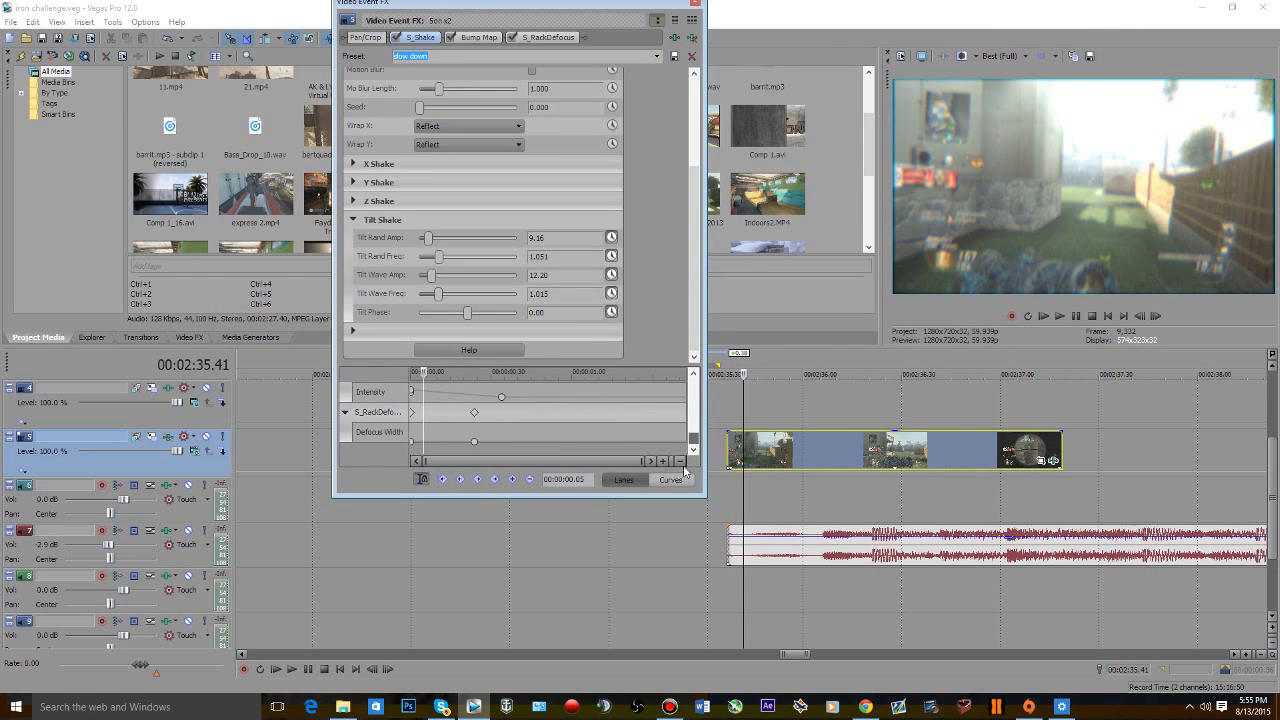
{"action": "left_click_drag", "start_coordinate": [693, 443], "coordinate": [688, 378]}
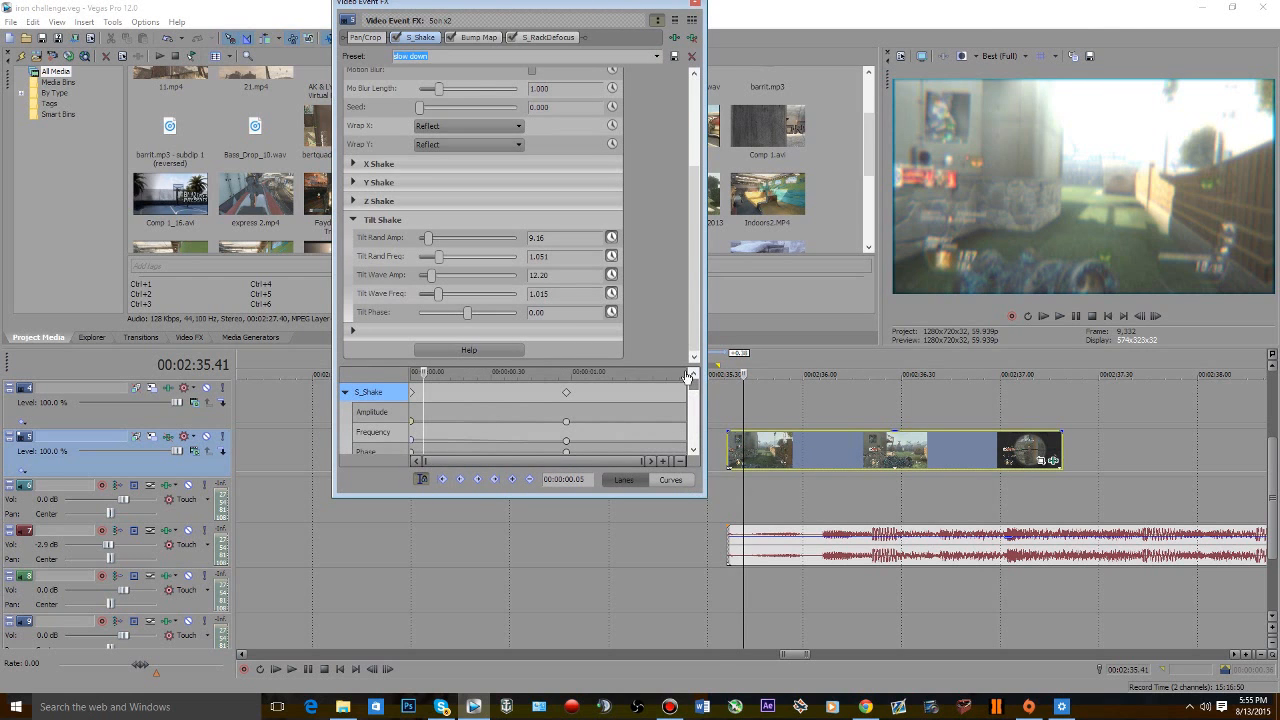
{"action": "left_click_drag", "start_coordinate": [709, 430], "coordinate": [890, 587]}
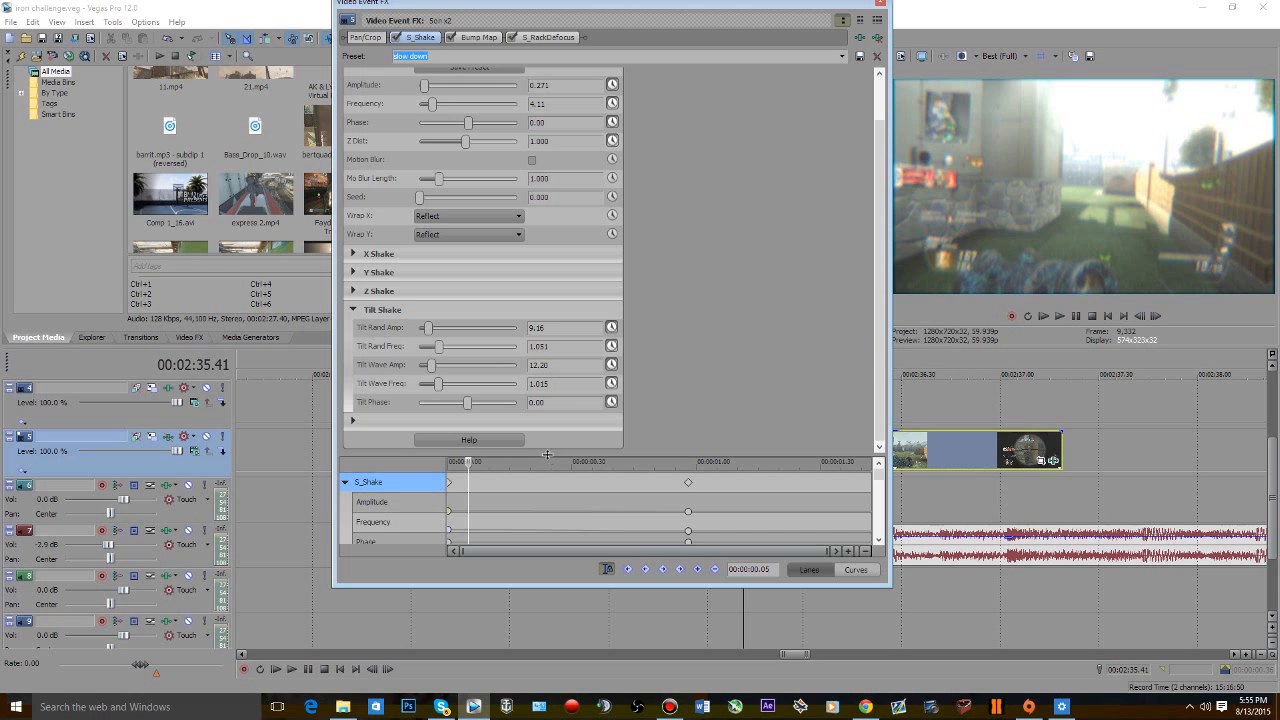
{"action": "left_click_drag", "start_coordinate": [547, 454], "coordinate": [472, 12]}
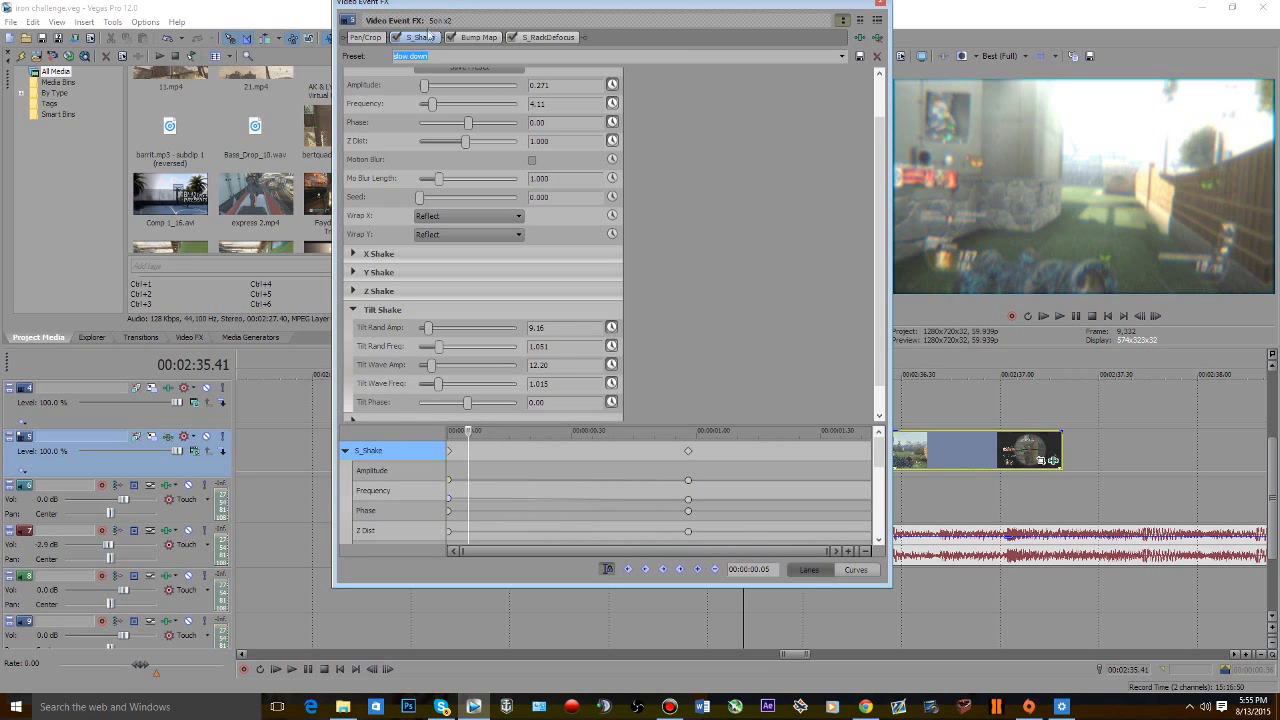
- Remove the S_RackDefocus, Bump Map and S_Shake effects from the first gameplay piece and close its effects window
{"action": "left_click", "coordinate": [467, 40]}
{"action": "left_click", "coordinate": [548, 37]}
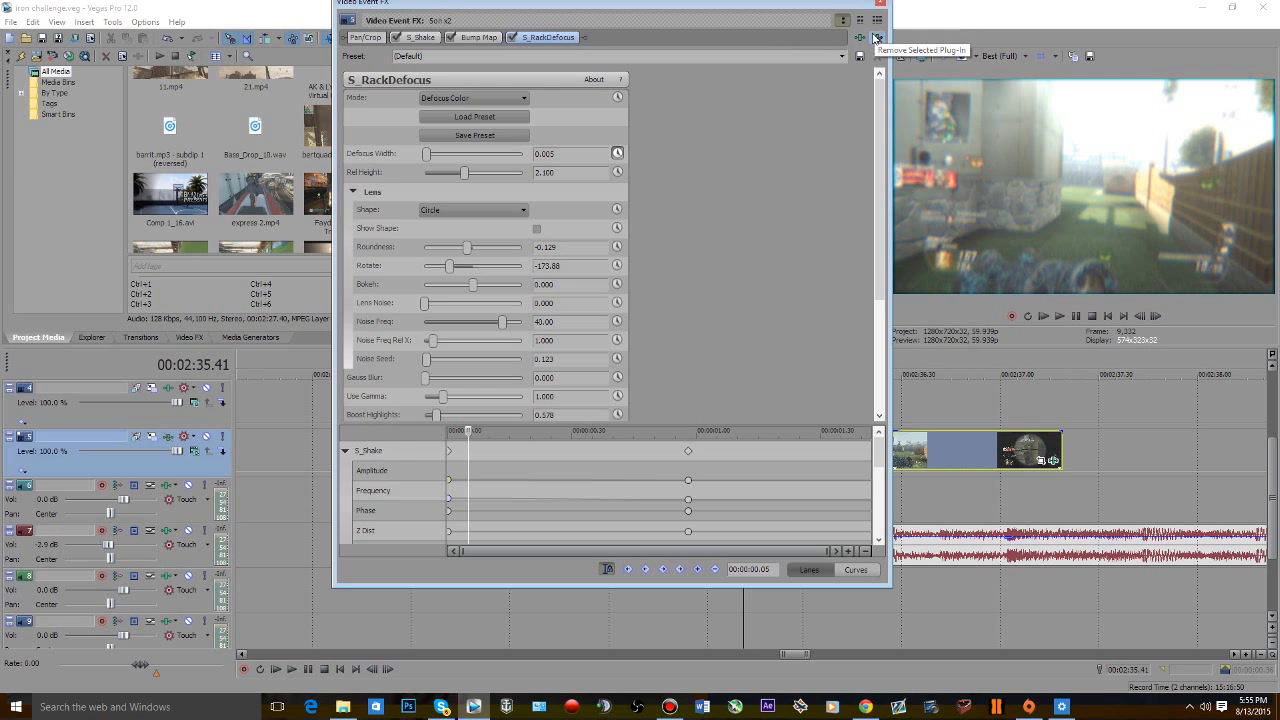
{"action": "left_click", "coordinate": [876, 38]}
{"action": "left_click", "coordinate": [876, 38]}
{"action": "left_click", "coordinate": [876, 38]}
{"action": "left_click", "coordinate": [876, 5]}
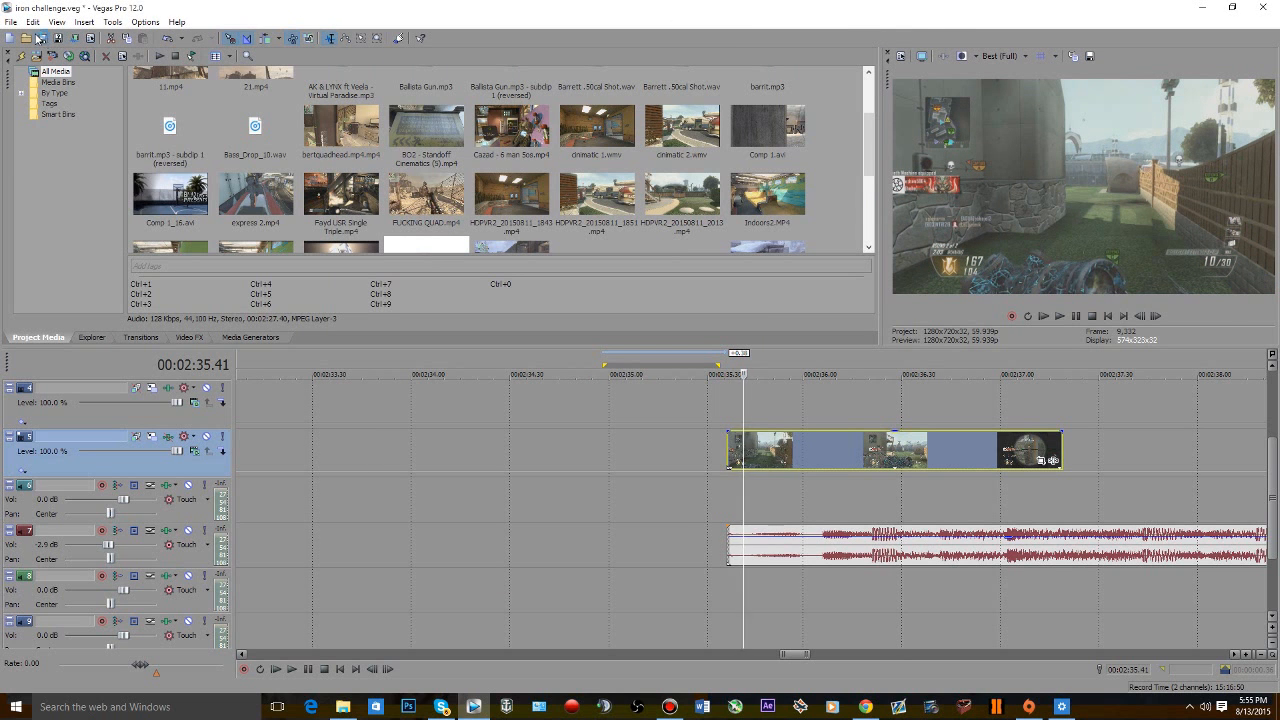
- Trim the first gameplay piece and align it with the song's start so that it runs from 2:35.36 to 2:36.21
{"action": "scroll", "coordinate": [800, 457], "scroll_direction": "down", "scroll_amount": 3}
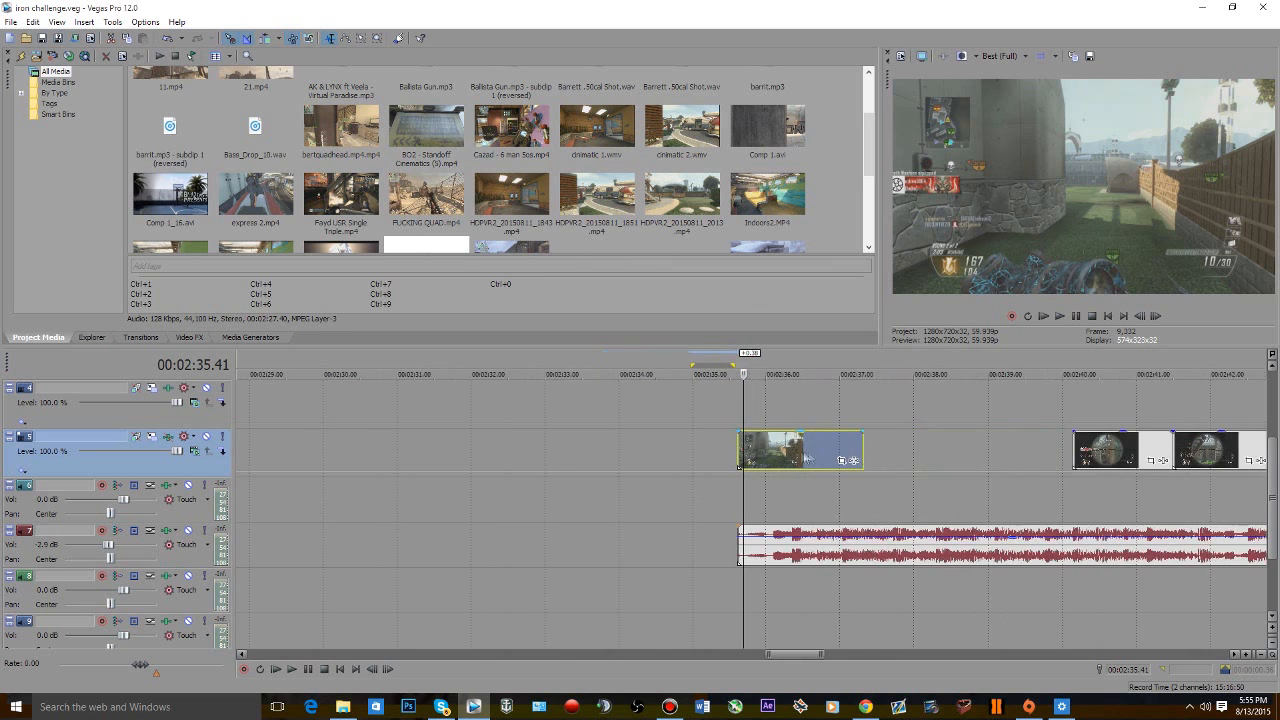
{"action": "left_click", "coordinate": [731, 402]}
{"action": "scroll", "coordinate": [672, 452], "scroll_direction": "up", "scroll_amount": 2}
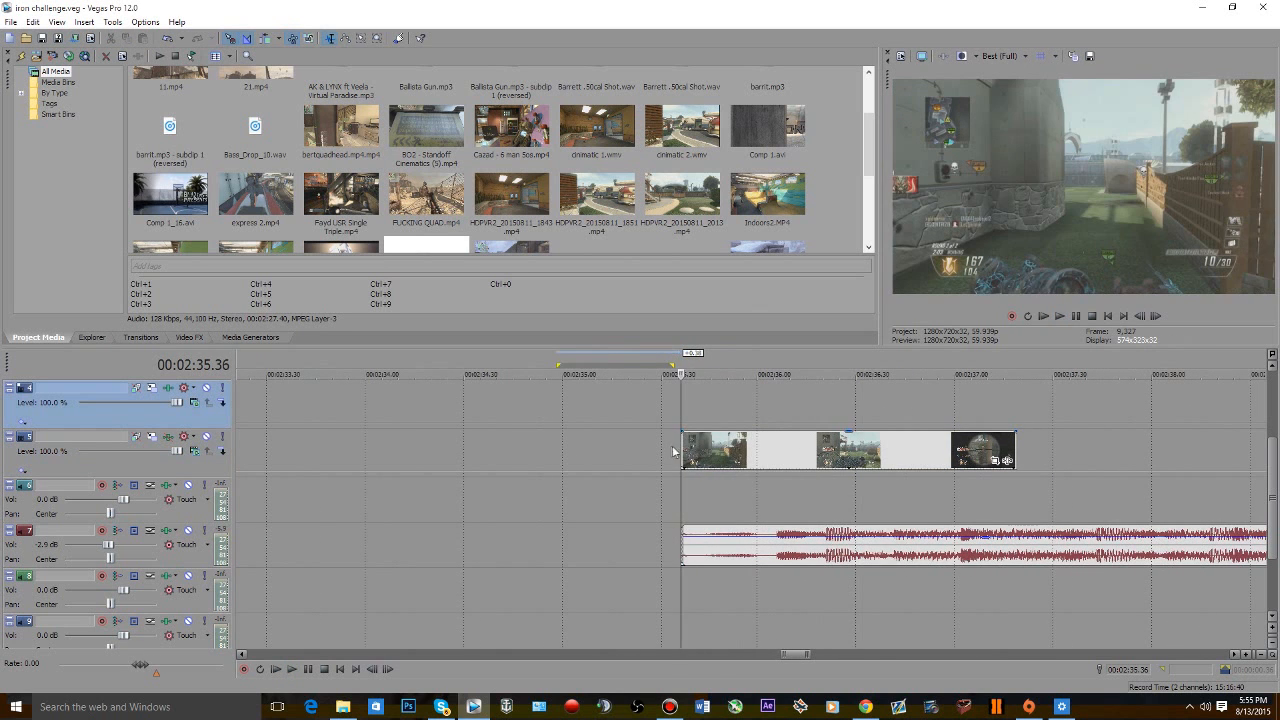
{"action": "left_click_drag", "start_coordinate": [682, 458], "coordinate": [736, 434]}
{"action": "key", "text": "space"}
{"action": "left_click", "coordinate": [826, 516]}
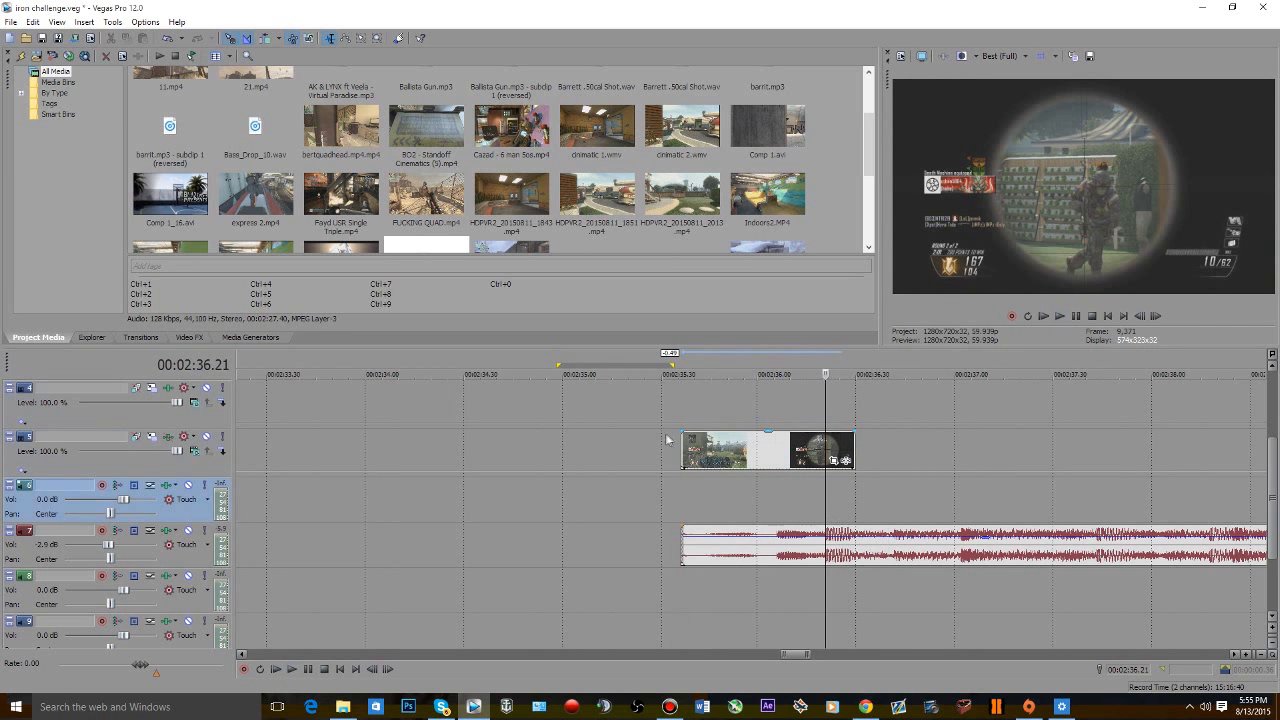
{"action": "left_click_drag", "start_coordinate": [686, 453], "coordinate": [722, 457]}
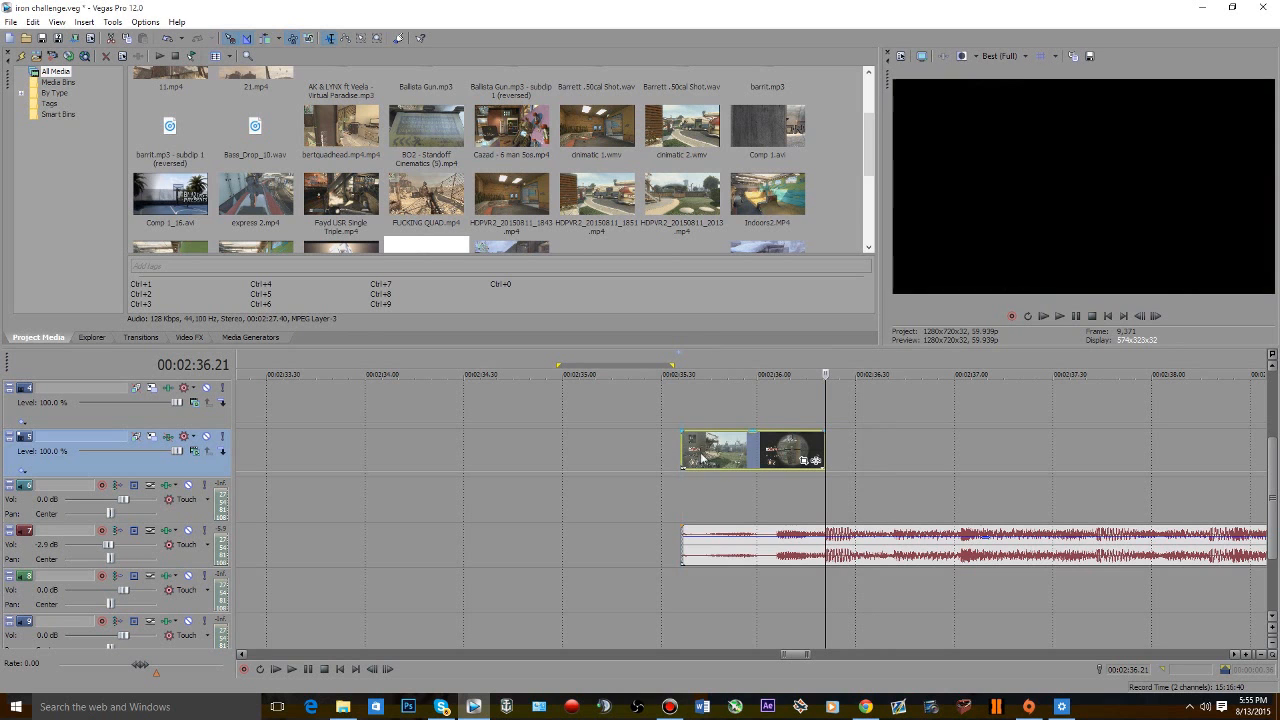
- Insert a velocity envelope on the first gameplay piece, play it at normal speed, and raise the envelope to speed it up
{"action": "right_click", "coordinate": [708, 452]}
{"action": "mouse_move", "coordinate": [800, 324]}
{"action": "left_click", "coordinate": [930, 324]}
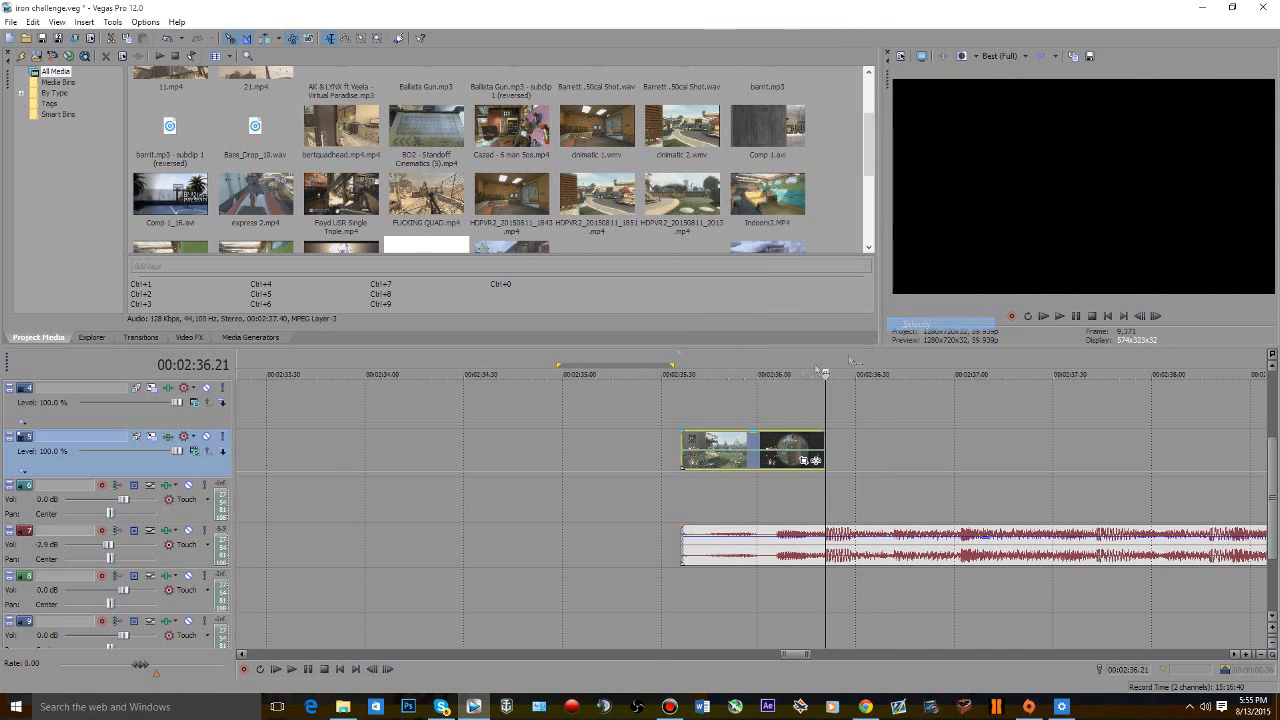
{"action": "left_click", "coordinate": [686, 399]}
{"action": "scroll", "coordinate": [677, 397], "scroll_direction": "up", "scroll_amount": 3}
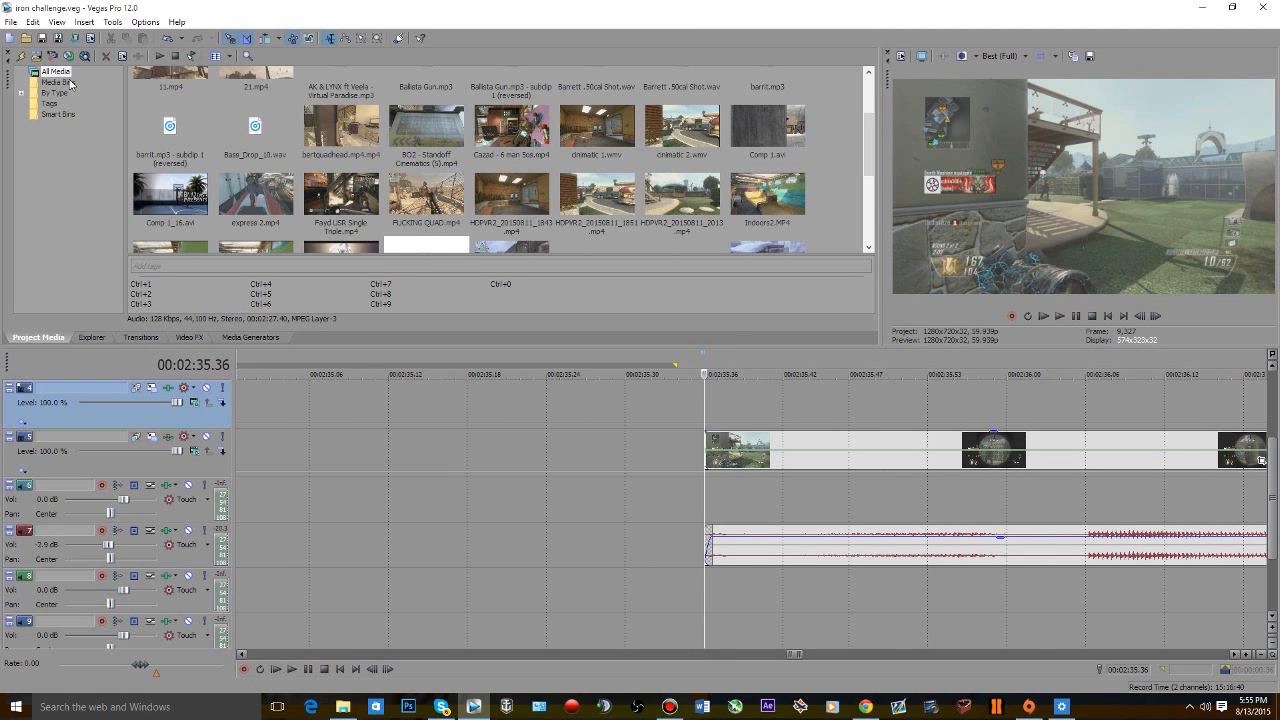
{"action": "scroll", "coordinate": [1078, 408], "scroll_direction": "left", "scroll_amount": 2}
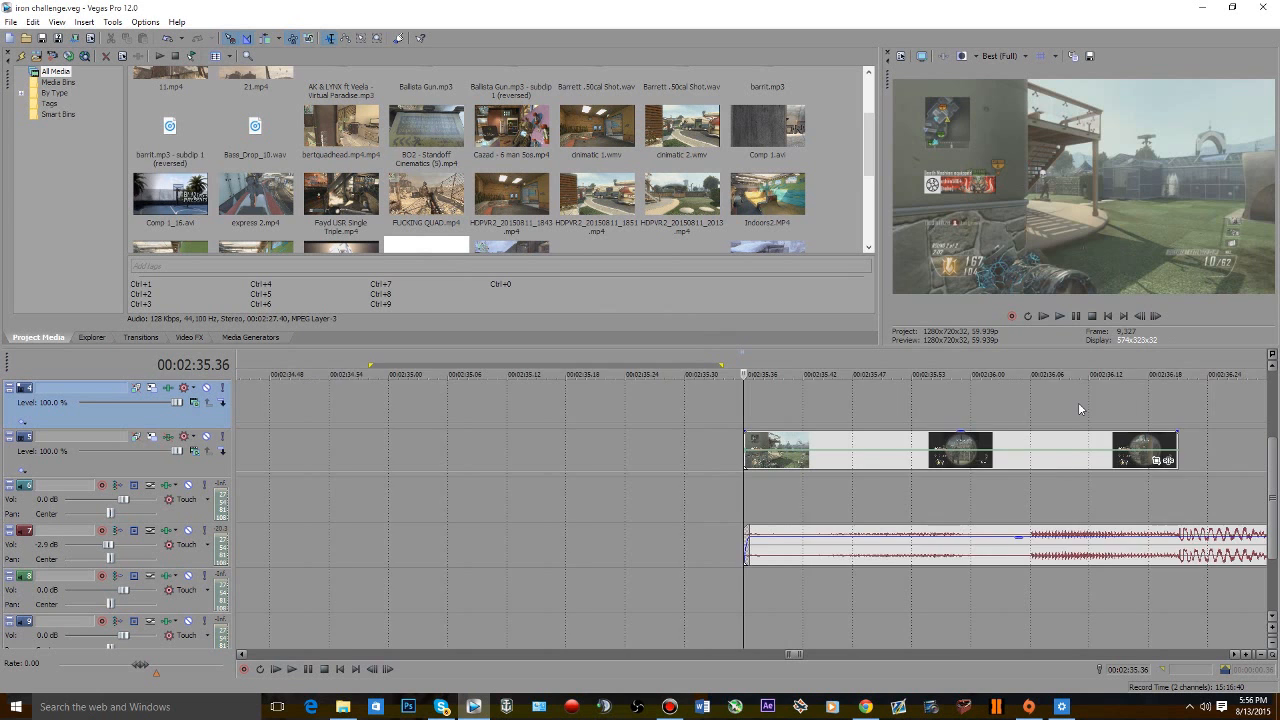
{"action": "scroll", "coordinate": [1078, 402], "scroll_direction": "down", "scroll_amount": 1}
{"action": "key", "text": "space"}
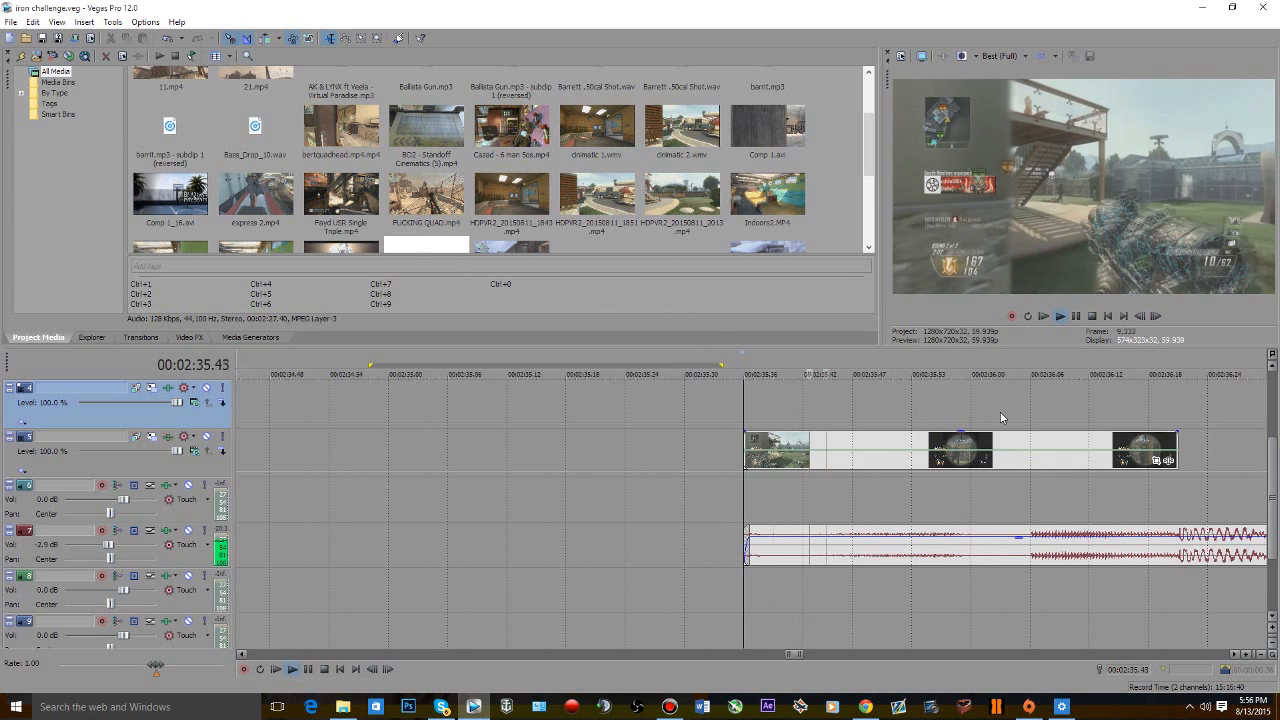
{"action": "scroll", "coordinate": [1020, 428], "scroll_direction": "down", "scroll_amount": 2}
{"action": "key", "text": "space"}
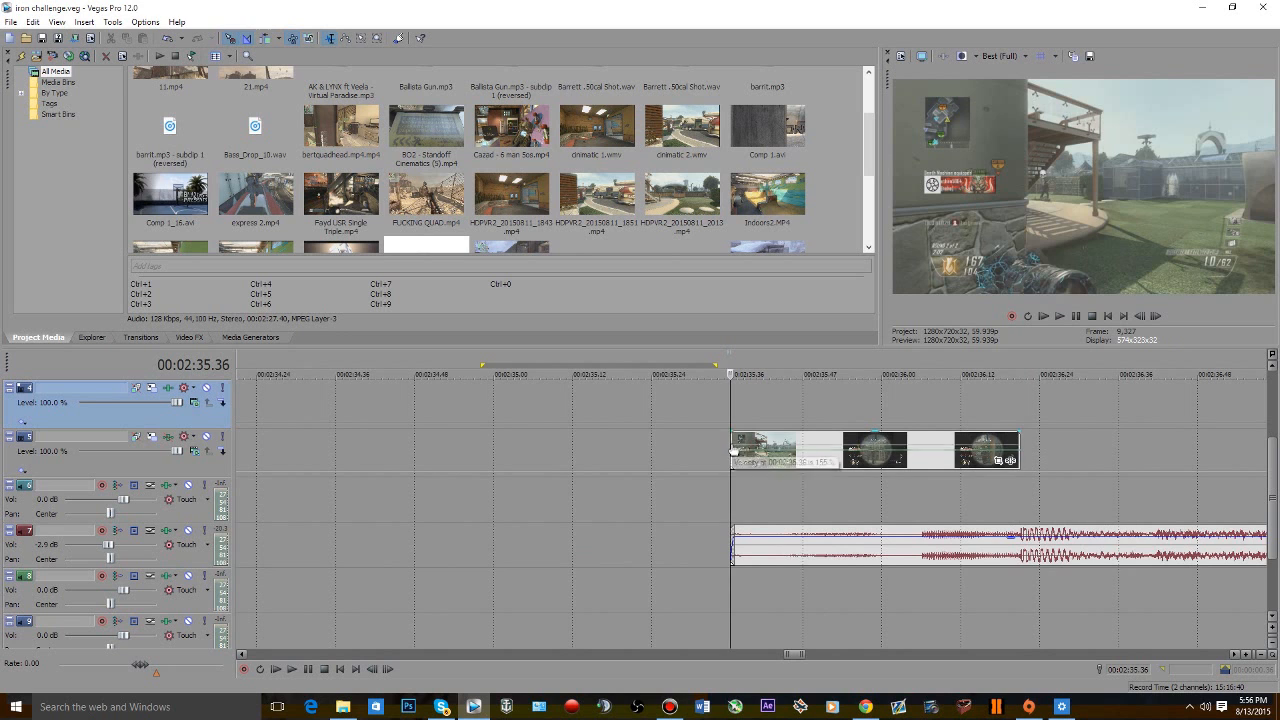
- Disable resample in the first gameplay piece's properties
{"action": "right_click", "coordinate": [895, 457]}
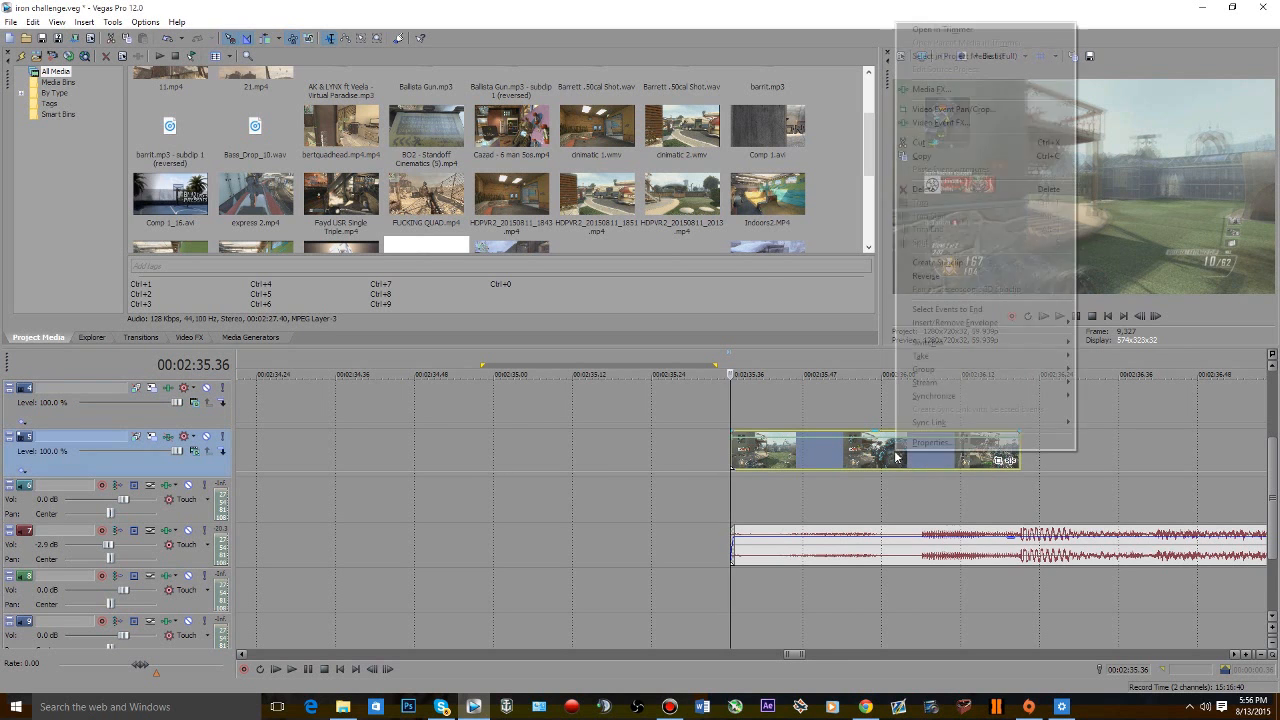
{"action": "left_click", "coordinate": [935, 443]}
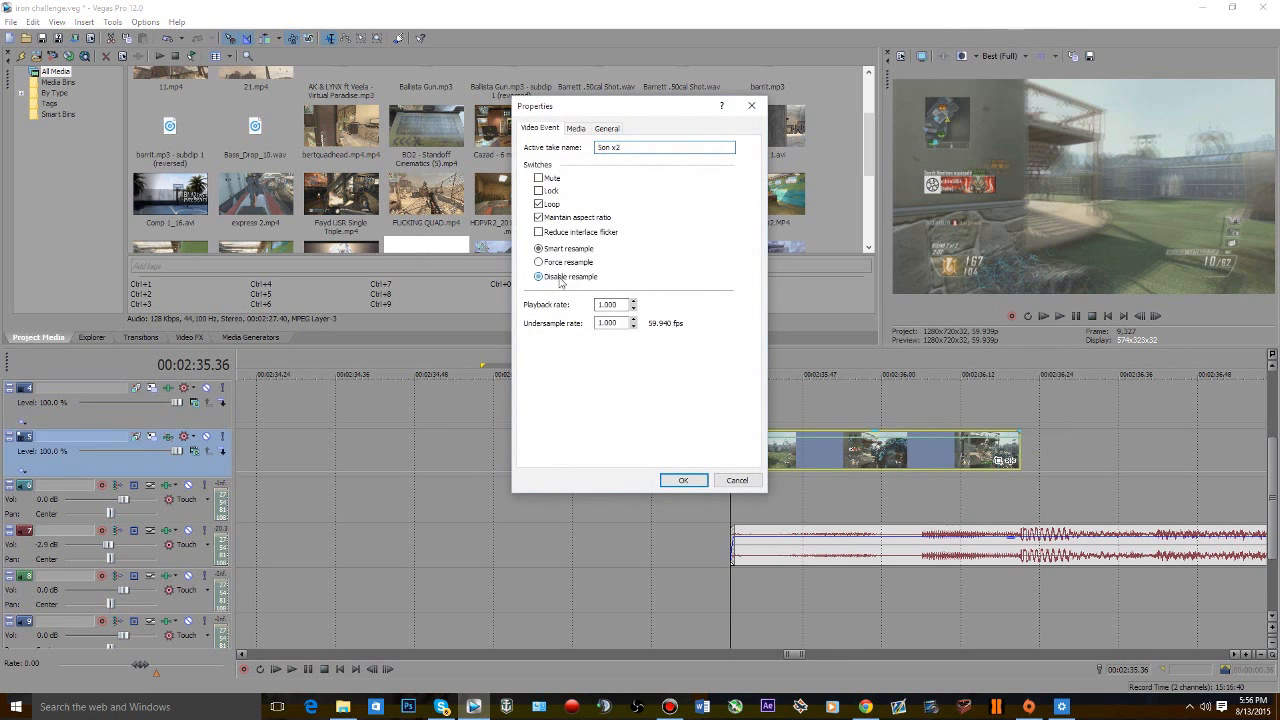
{"action": "left_click", "coordinate": [684, 481]}
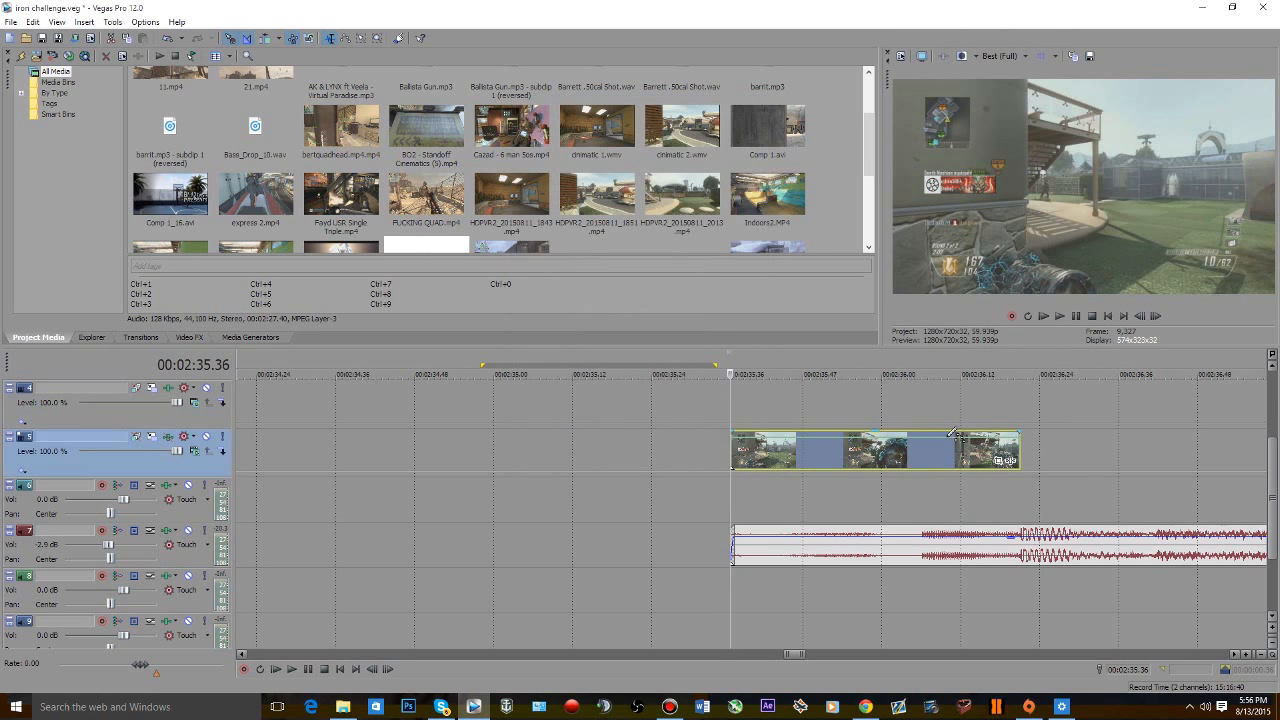
- Add velocity points at the piece's end and near 2:35.50, lower the middle one to 17%, and play the ramp
{"action": "double_click", "coordinate": [948, 439]}
{"action": "left_click_drag", "start_coordinate": [948, 439], "coordinate": [1020, 457]}
{"action": "key", "text": "space"}
{"action": "key", "text": "space"}
{"action": "left_click_drag", "start_coordinate": [803, 454], "coordinate": [821, 462]}
{"action": "key", "text": "space"}
{"action": "key", "text": "space"}
{"action": "key", "text": "space"}
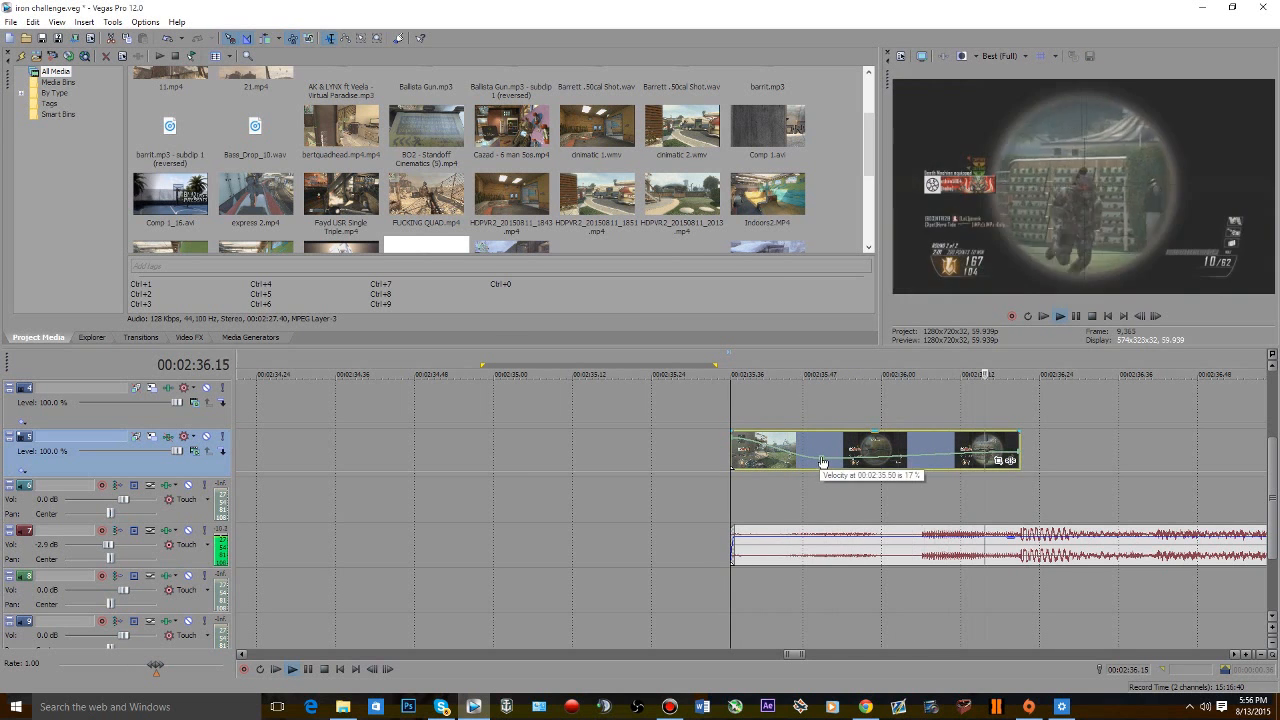
- Fine-tune the timing of the 17% velocity point around 2:35.50, replaying the piece with the song after each shift
{"action": "key", "text": "space"}
{"action": "key", "text": "space"}
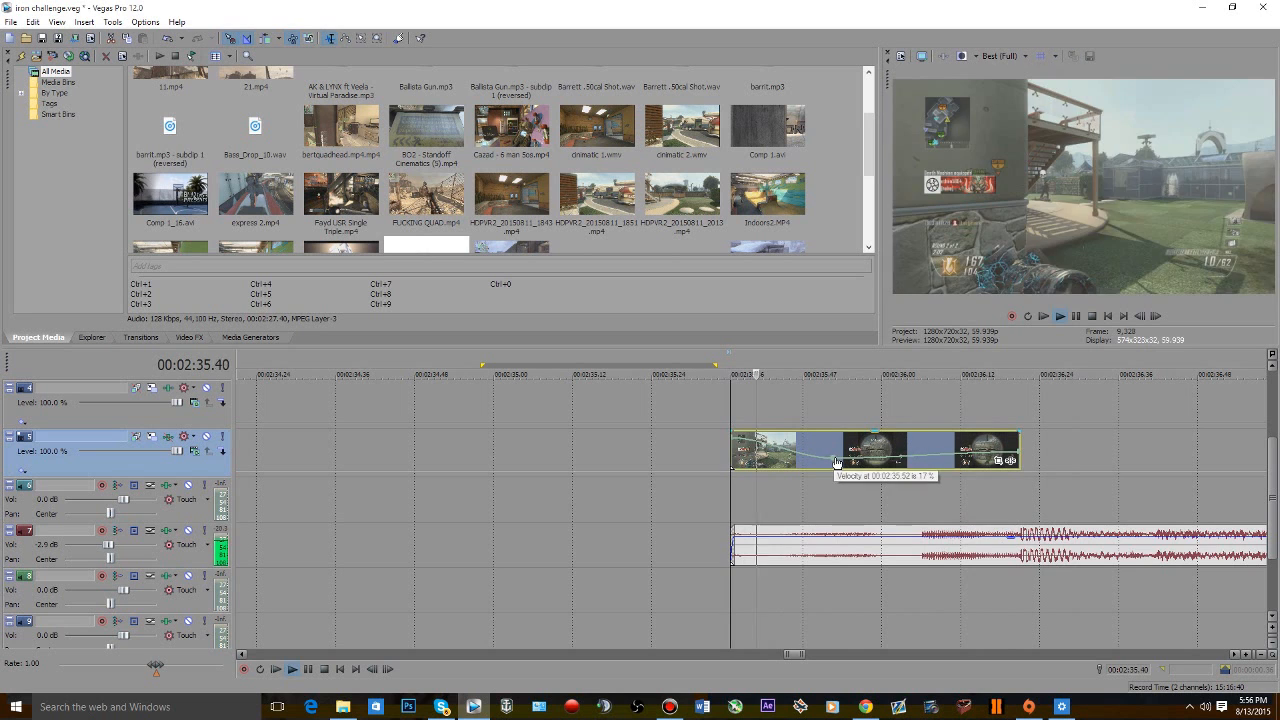
{"action": "key", "text": "space"}
{"action": "left_click", "coordinate": [638, 395]}
{"action": "key", "text": "space"}
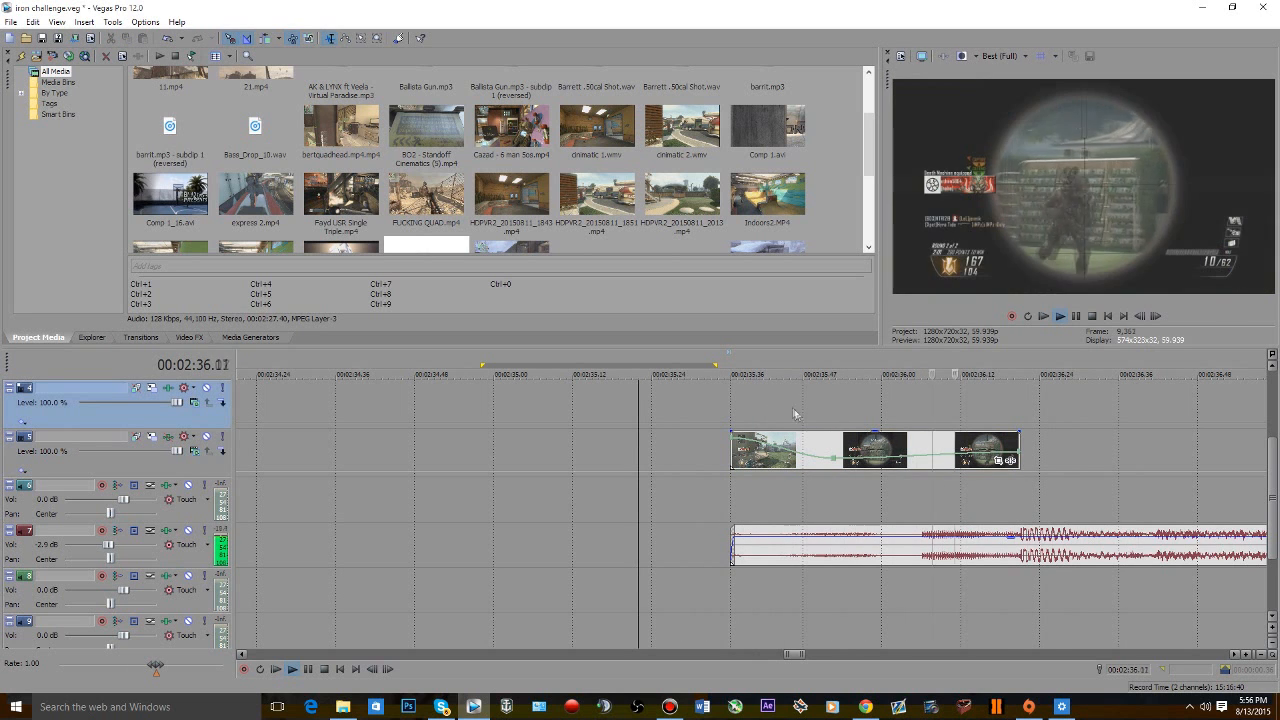
{"action": "key", "text": "space"}
{"action": "left_click_drag", "start_coordinate": [836, 464], "coordinate": [826, 463]}
{"action": "key", "text": "space"}
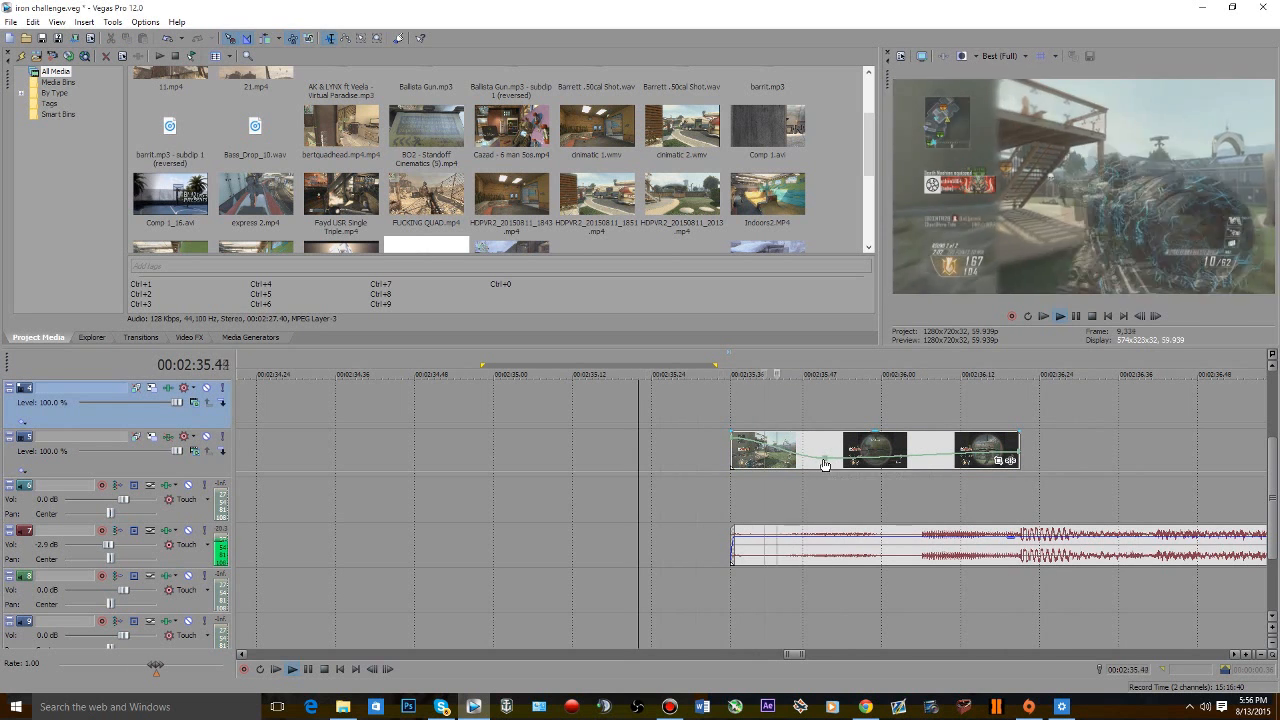
{"action": "key", "text": "space"}
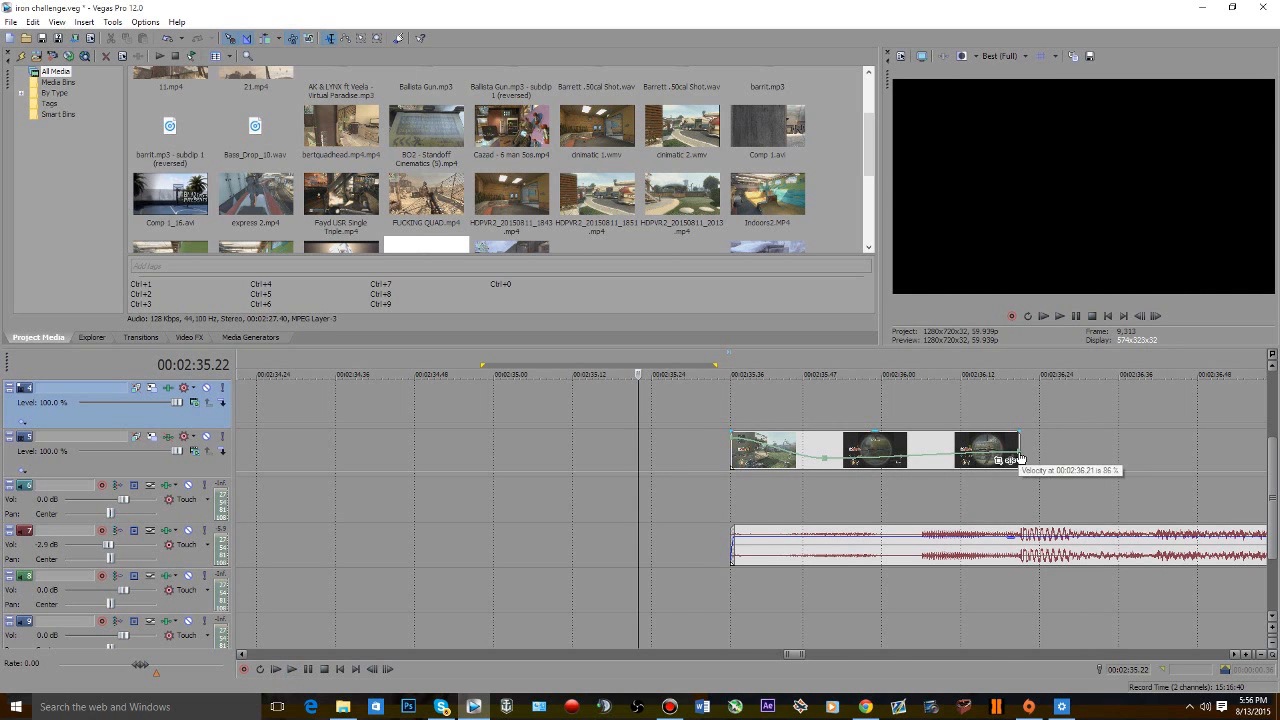
- Set the velocity to 197% at the piece's start and 24% at its end, playing the piece between the changes
{"action": "key", "text": "space"}
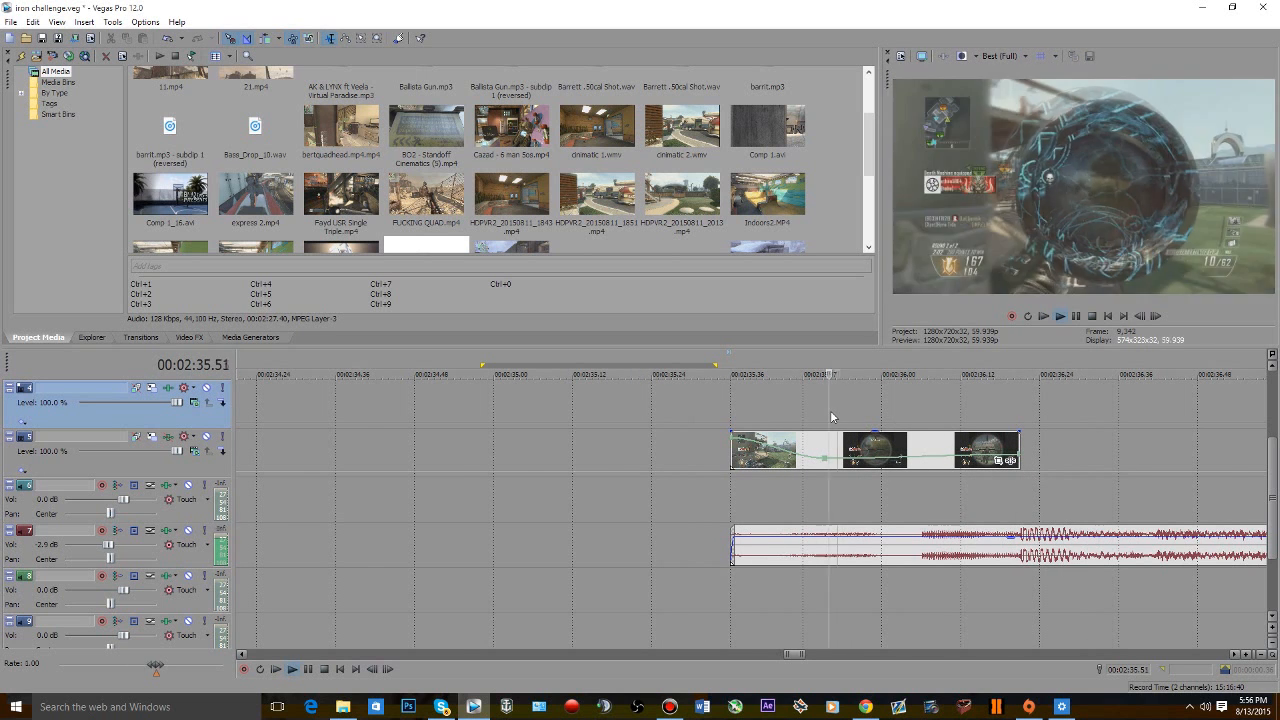
{"action": "scroll", "coordinate": [997, 437], "scroll_direction": "down", "scroll_amount": 6}
{"action": "key", "text": "space"}
{"action": "scroll", "coordinate": [748, 445], "scroll_direction": "up", "scroll_amount": 6}
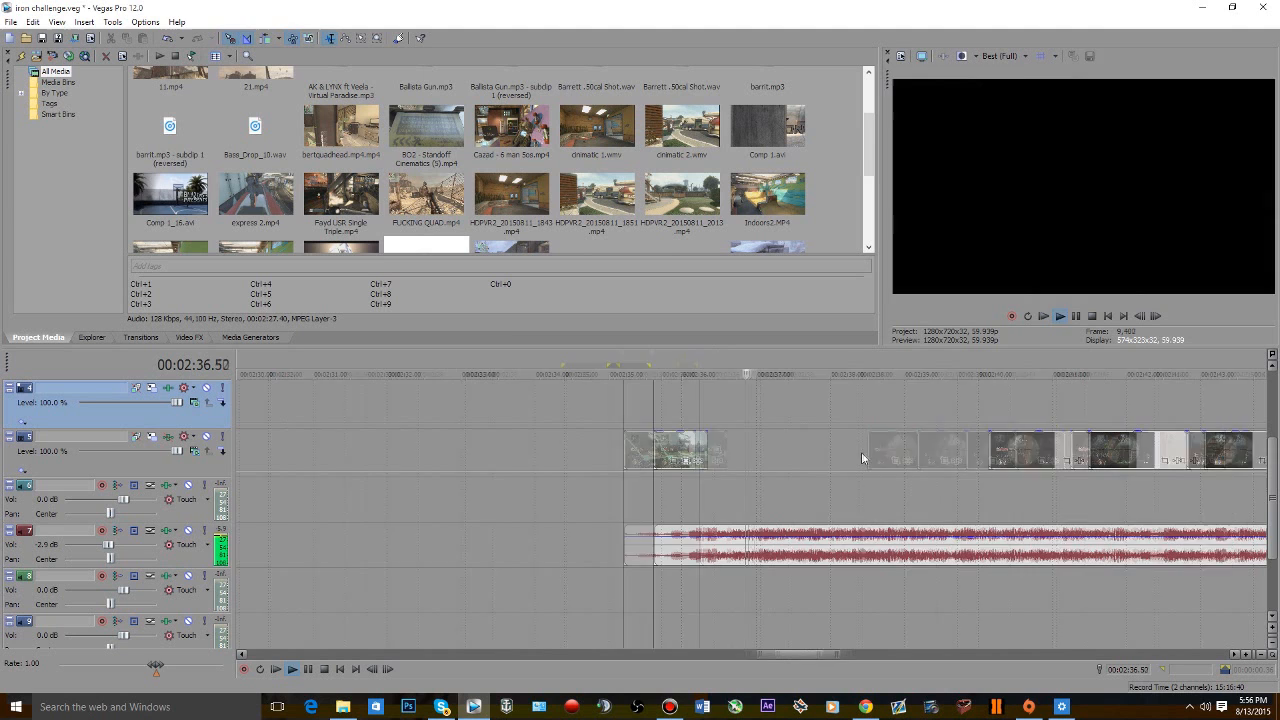
{"action": "key", "text": "space"}
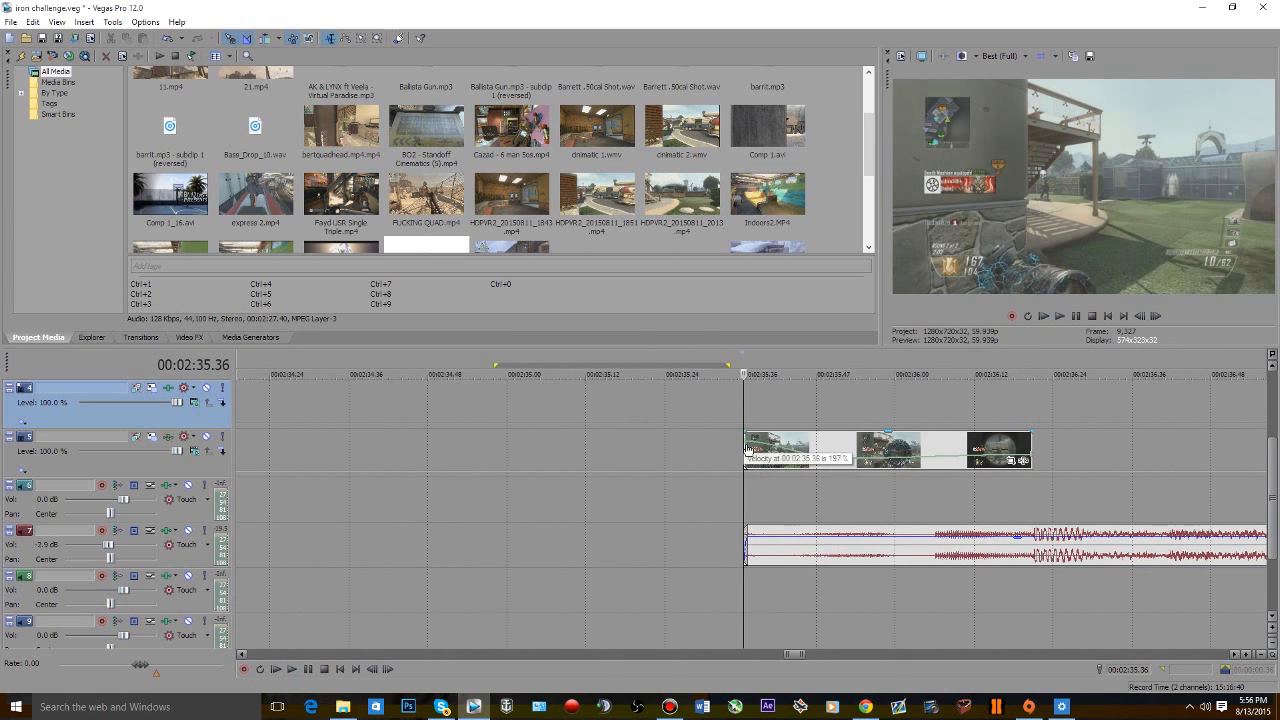
{"action": "scroll", "coordinate": [736, 421], "scroll_direction": "down", "scroll_amount": 2}
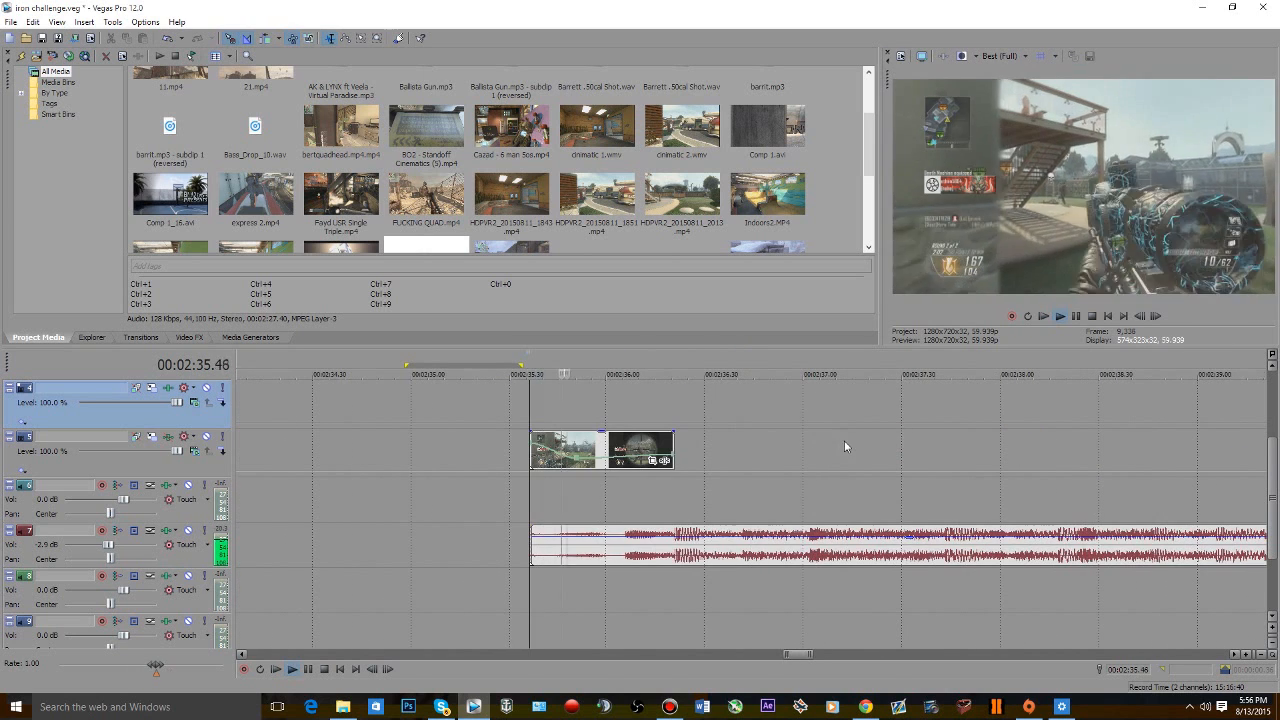
{"action": "key", "text": "space"}
{"action": "scroll", "coordinate": [861, 456], "scroll_direction": "up", "scroll_amount": 2}
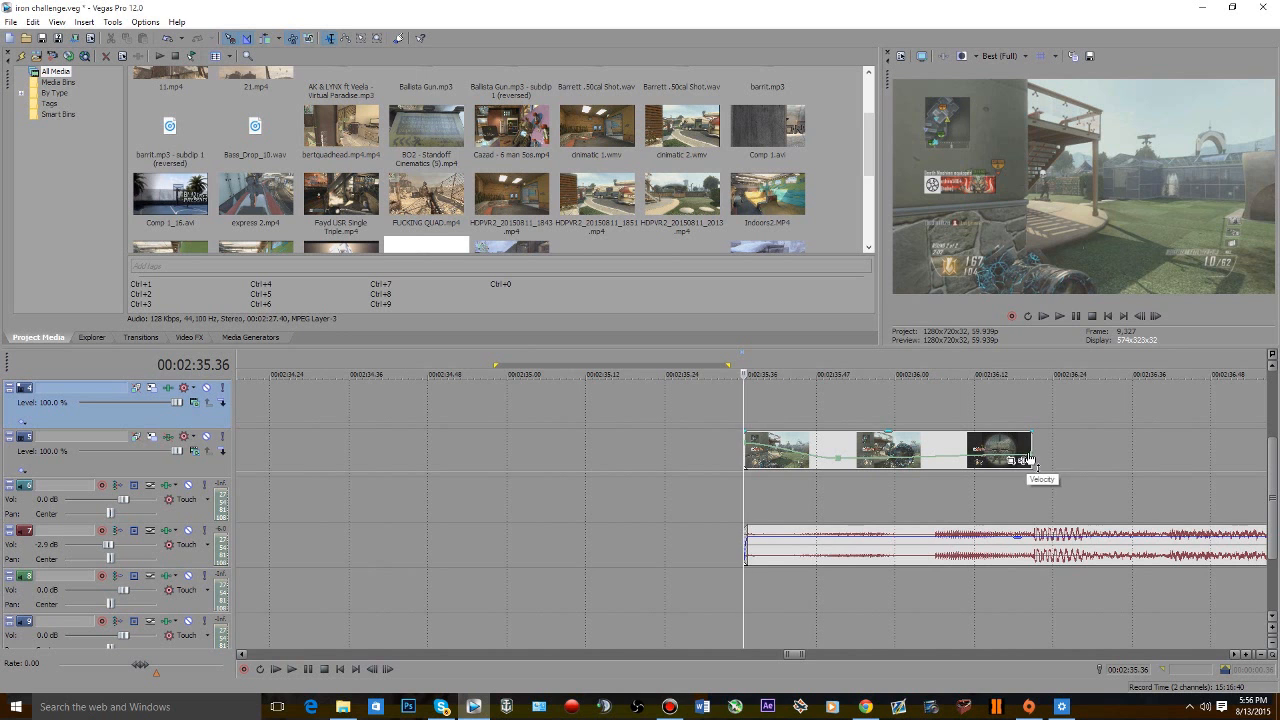
{"action": "key", "text": "space"}
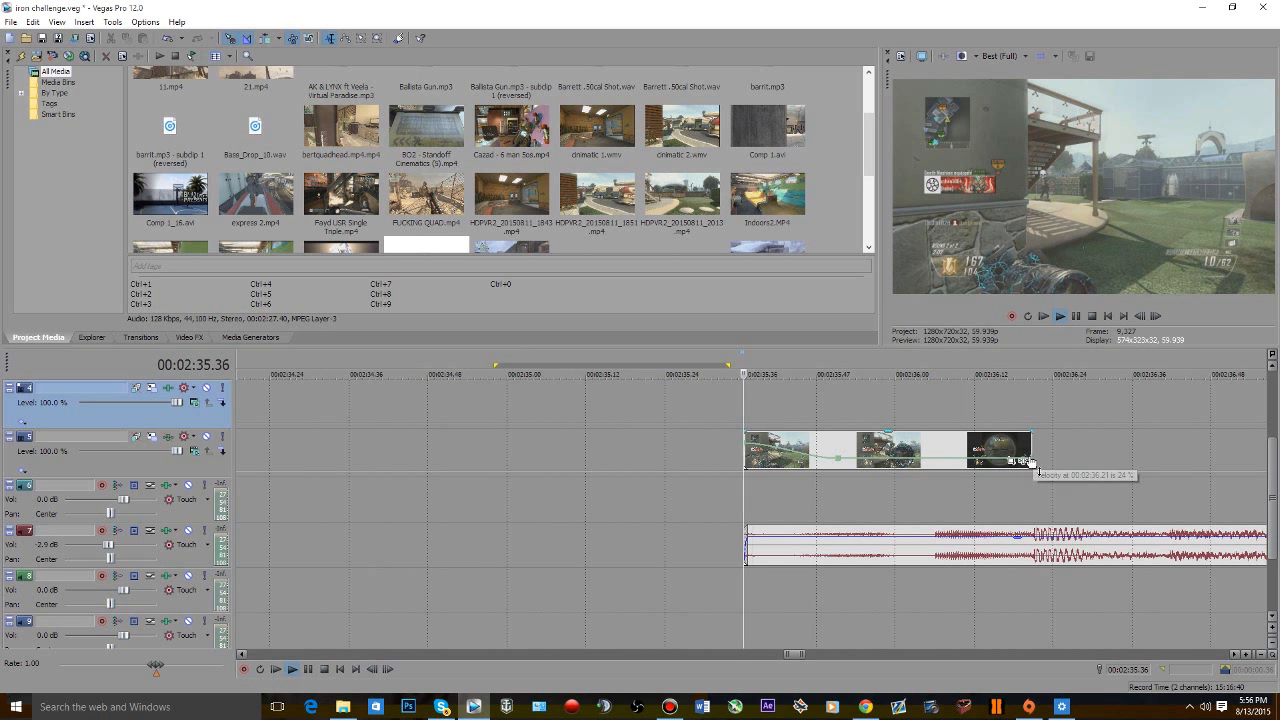
{"action": "scroll", "coordinate": [1005, 457], "scroll_direction": "down", "scroll_amount": 3}
{"action": "key", "text": "space"}
- Place the next gameplay piece on track 4 directly after the first piece and move the song up to audio track 6
{"action": "left_click_drag", "start_coordinate": [862, 424], "coordinate": [751, 446]}
{"action": "scroll", "coordinate": [753, 510], "scroll_direction": "up", "scroll_amount": 1}
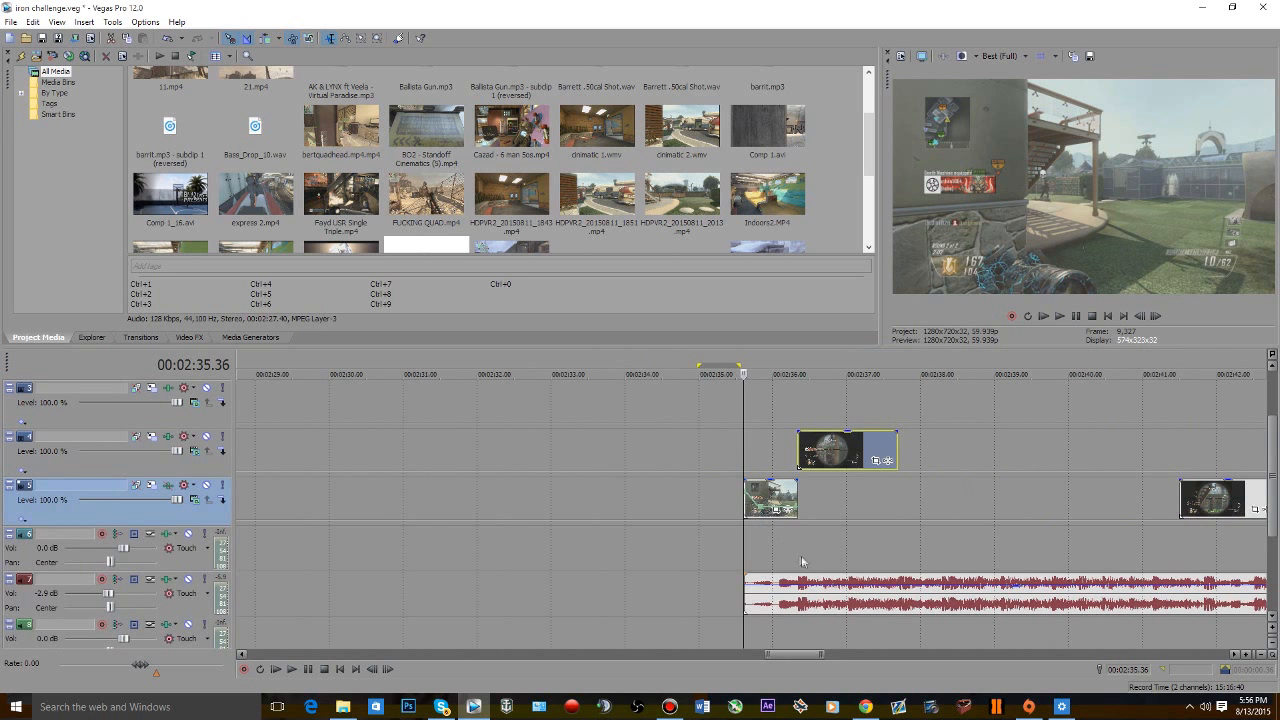
{"action": "left_click_drag", "start_coordinate": [801, 607], "coordinate": [770, 560]}
{"action": "scroll", "coordinate": [752, 578], "scroll_direction": "down", "scroll_amount": 5}
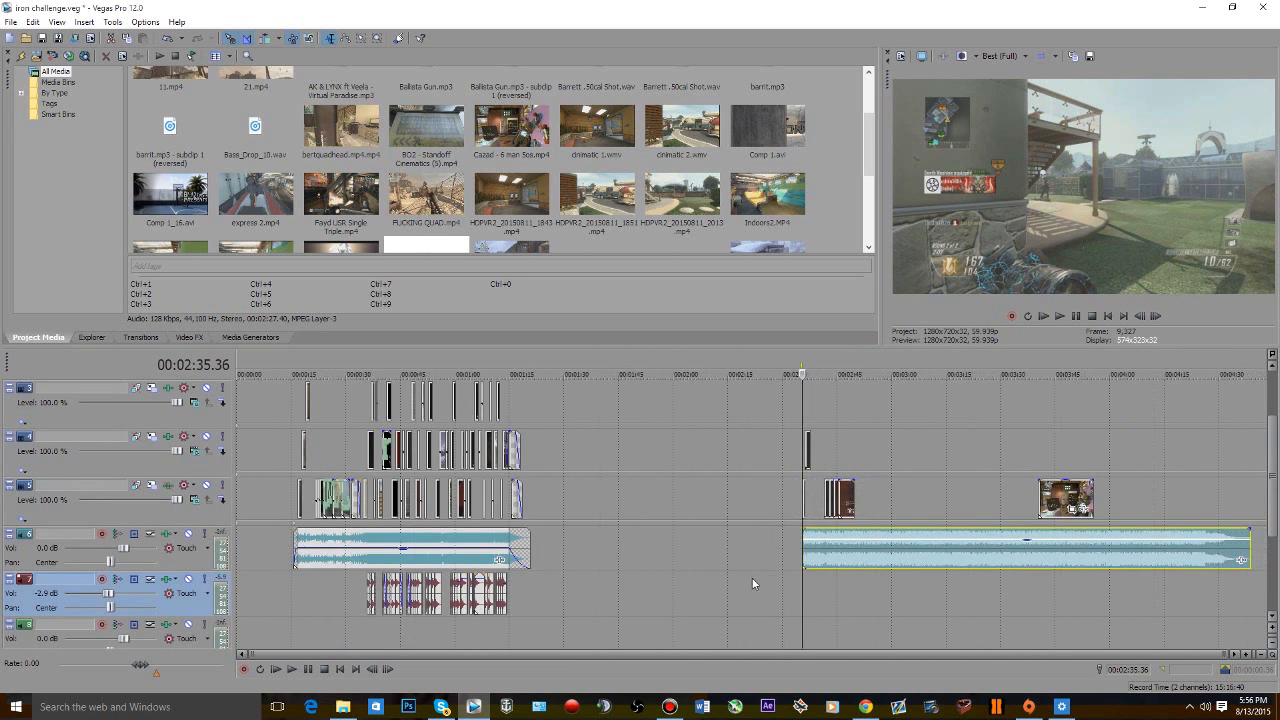
- Play the first two gameplay pieces with the song, and toggle the track effects of video tracks 4, 3 and 2
{"action": "scroll", "coordinate": [751, 578], "scroll_direction": "up", "scroll_amount": 5}
{"action": "key", "text": "space"}
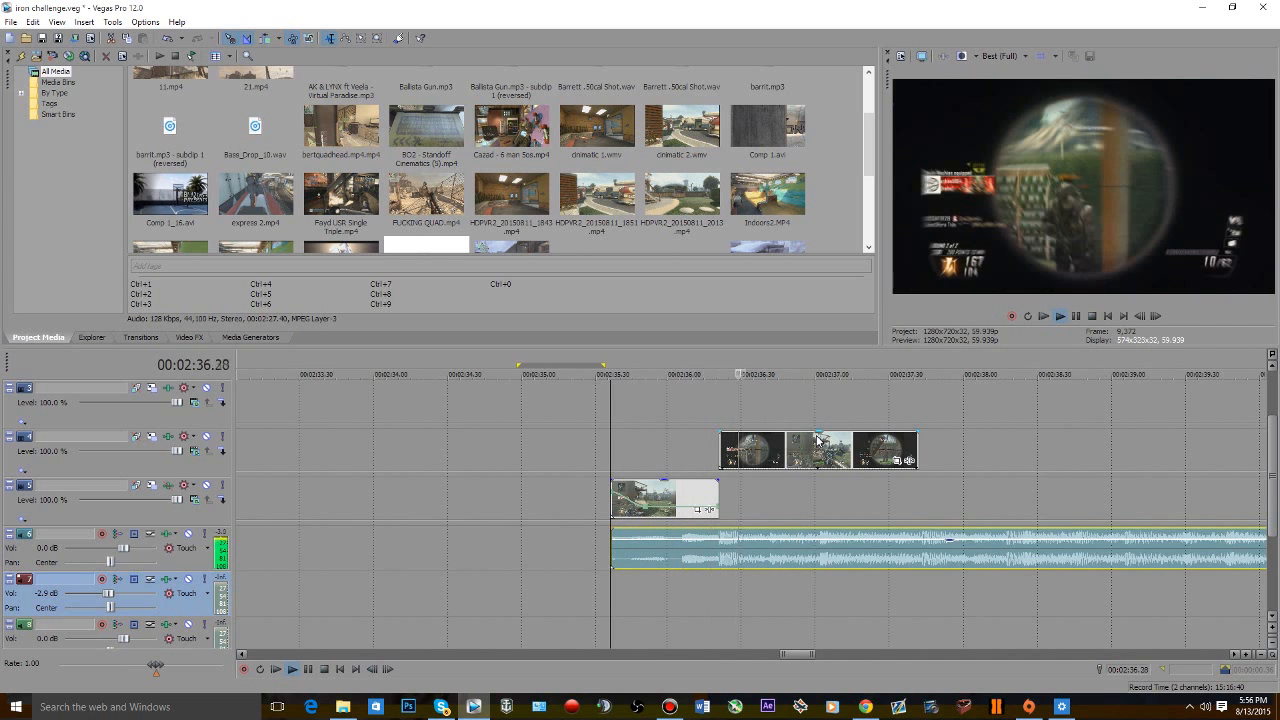
{"action": "key", "text": "space"}
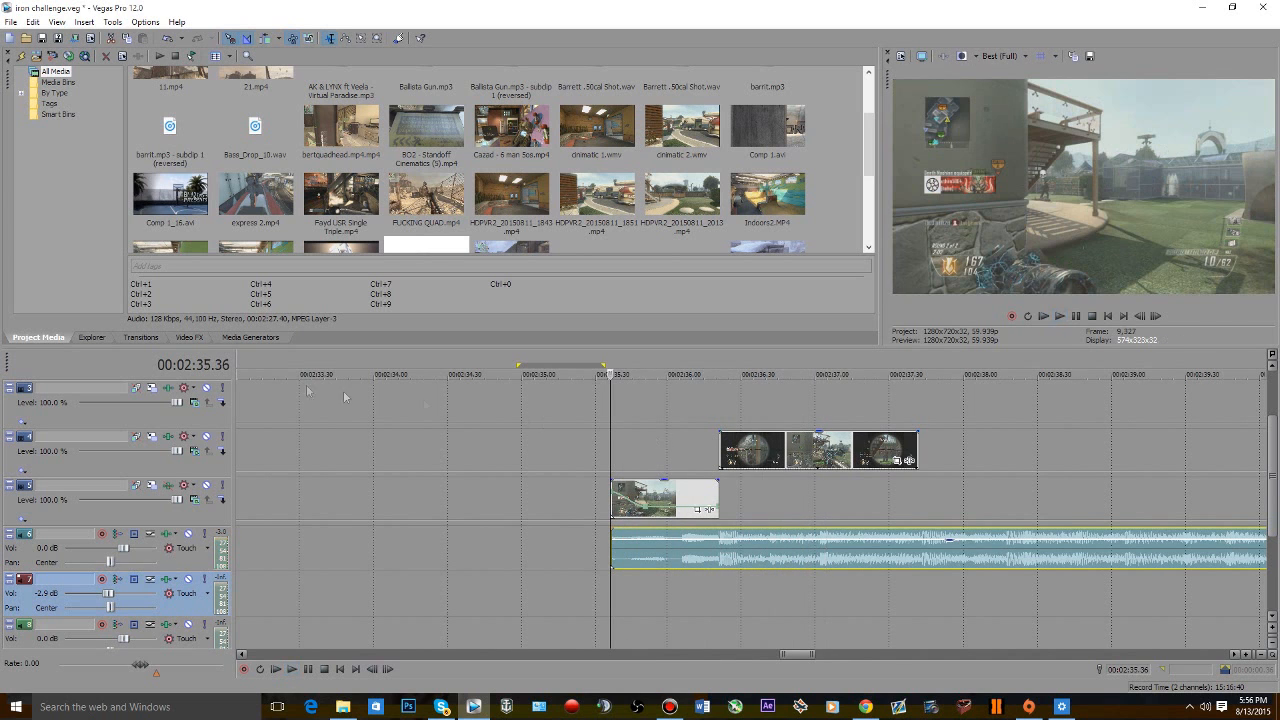
{"action": "right_click", "coordinate": [168, 437]}
{"action": "left_click", "coordinate": [188, 445]}
{"action": "right_click", "coordinate": [173, 386]}
{"action": "left_click", "coordinate": [194, 393]}
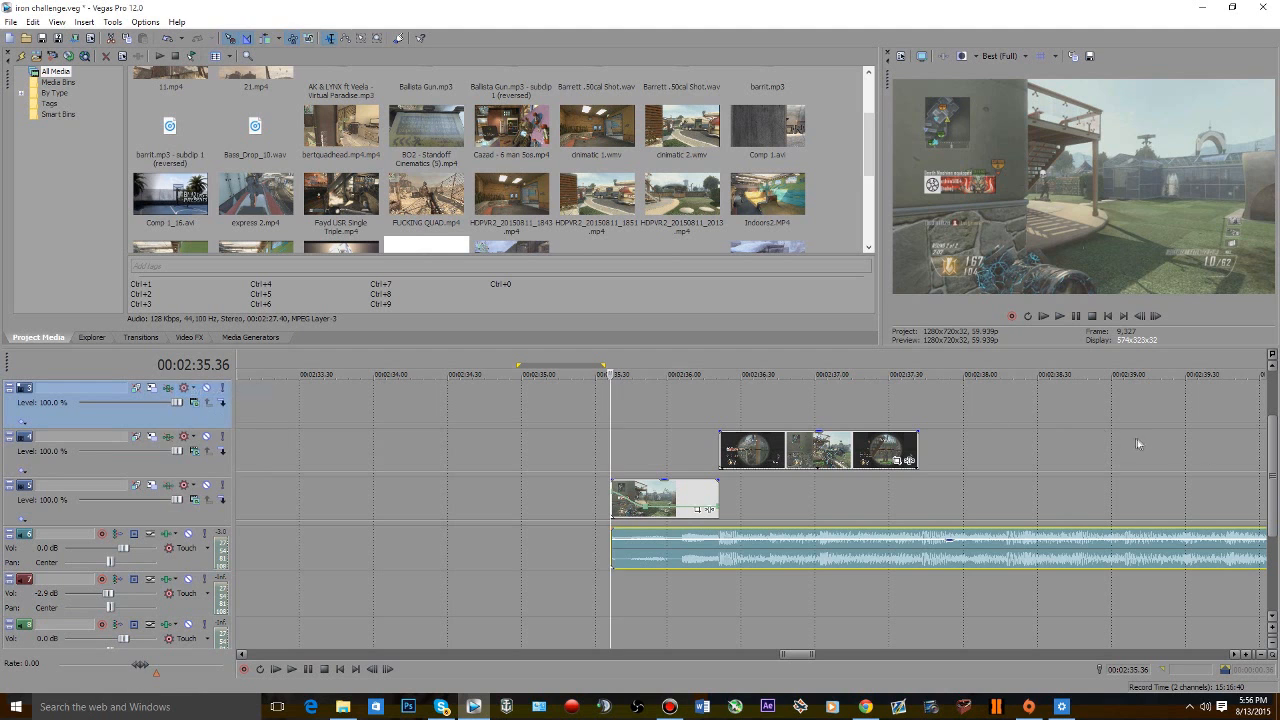
{"action": "scroll", "coordinate": [1160, 481], "scroll_direction": "up", "scroll_amount": 2}
{"action": "right_click", "coordinate": [167, 434]}
{"action": "left_click", "coordinate": [188, 443]}
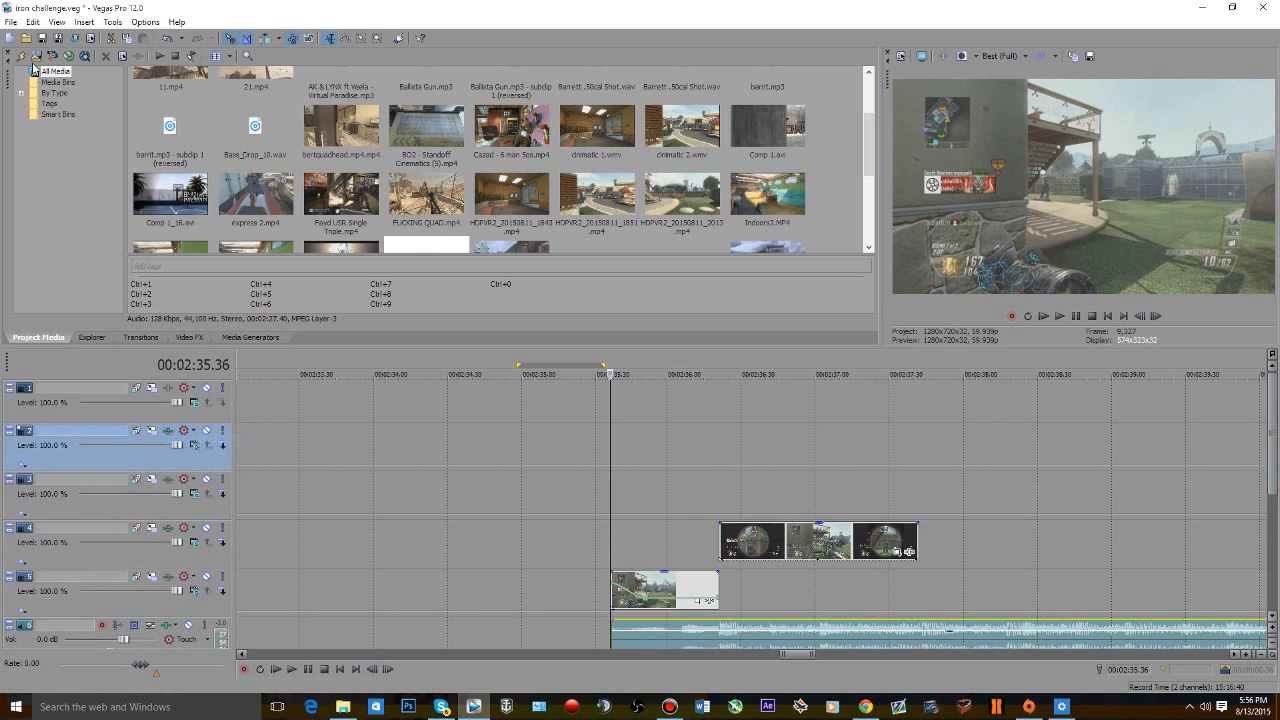
- Try the second gameplay piece on track 5 against the first piece, return it to track 4, and play it
{"action": "left_click", "coordinate": [691, 486]}
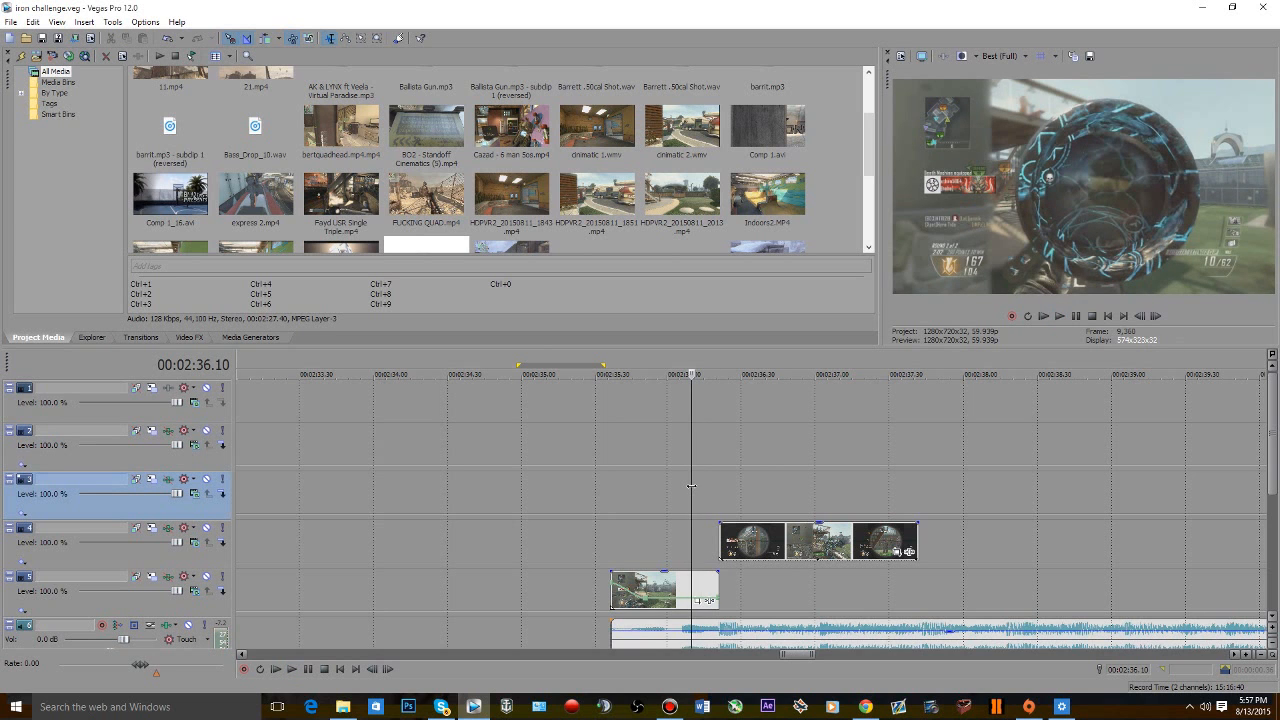
{"action": "scroll", "coordinate": [678, 468], "scroll_direction": "down", "scroll_amount": 6}
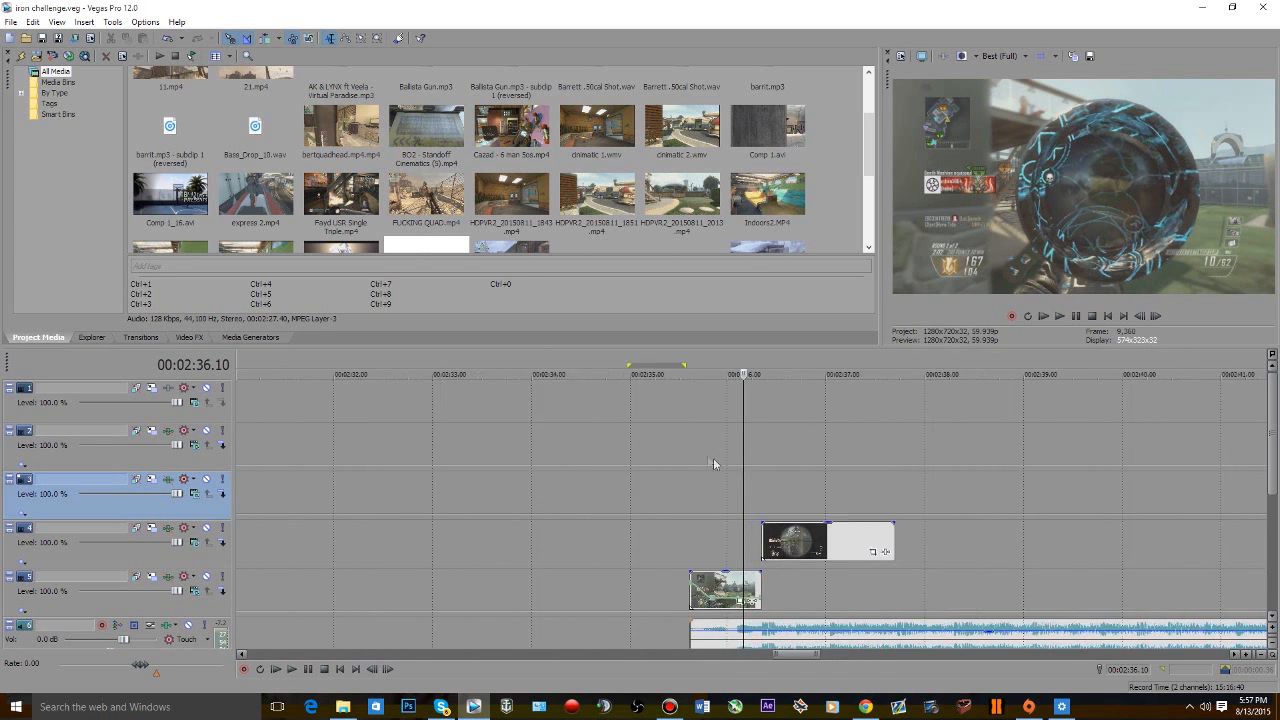
{"action": "scroll", "coordinate": [762, 480], "scroll_direction": "up", "scroll_amount": 6}
{"action": "left_click_drag", "start_coordinate": [814, 538], "coordinate": [807, 586]}
{"action": "left_click", "coordinate": [776, 557]}
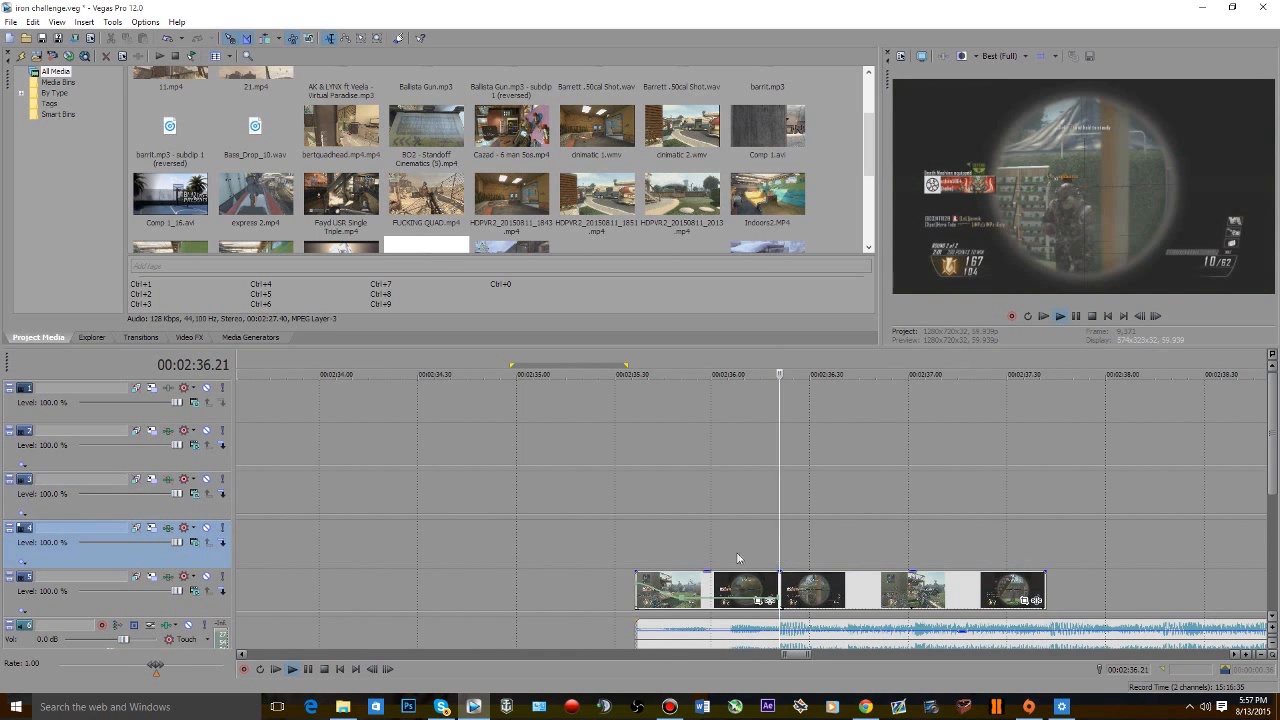
{"action": "left_click_drag", "start_coordinate": [843, 596], "coordinate": [844, 547]}
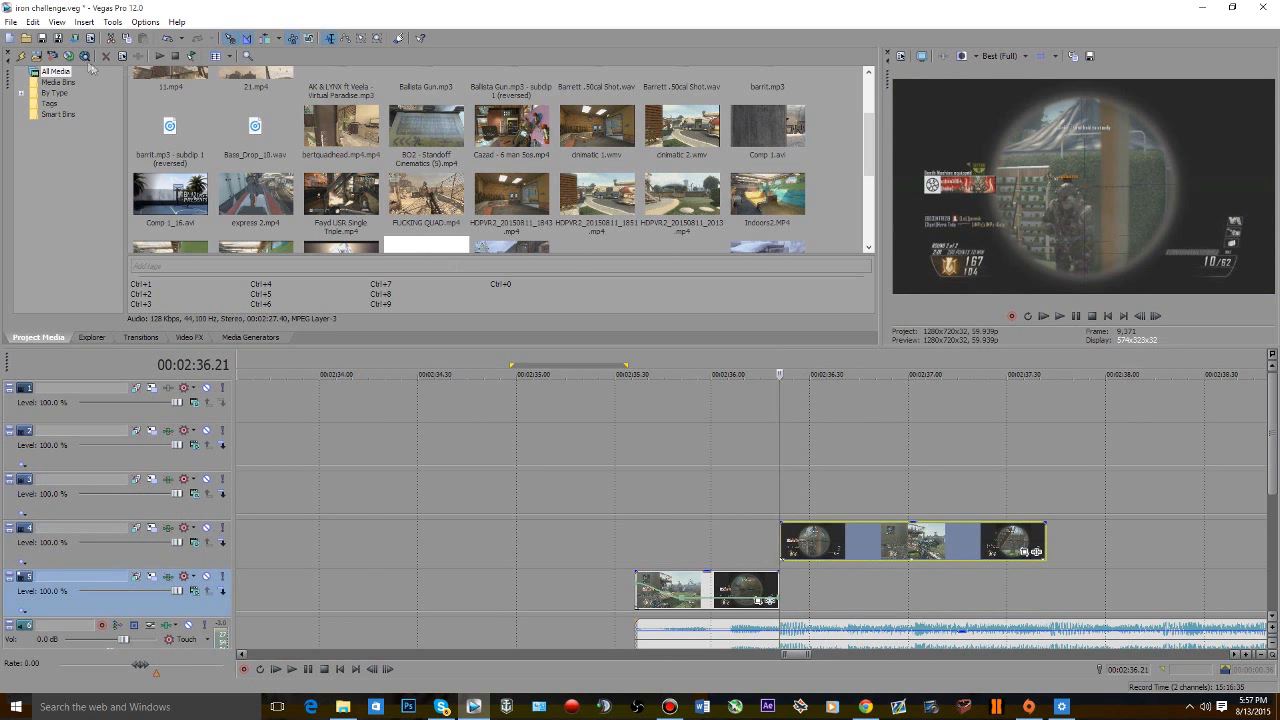
{"action": "scroll", "coordinate": [1040, 508], "scroll_direction": "up", "scroll_amount": 3}
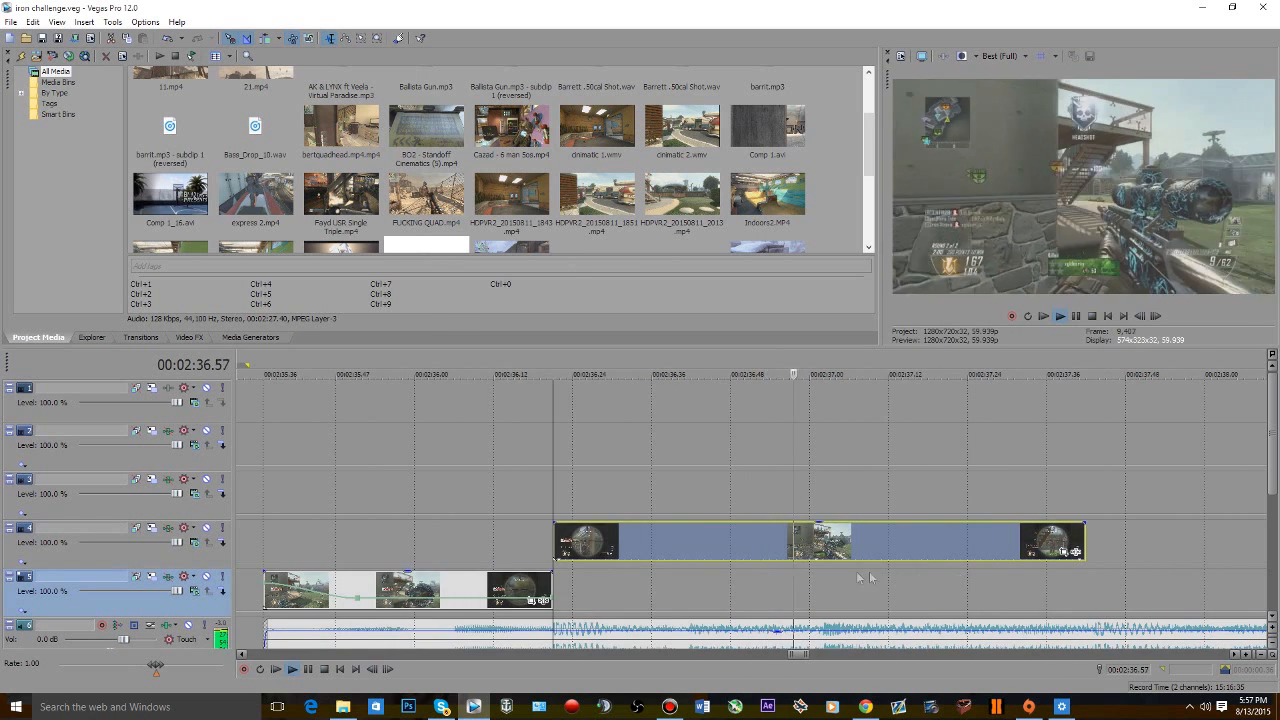
{"action": "scroll", "coordinate": [830, 545], "scroll_direction": "down", "scroll_amount": 1}
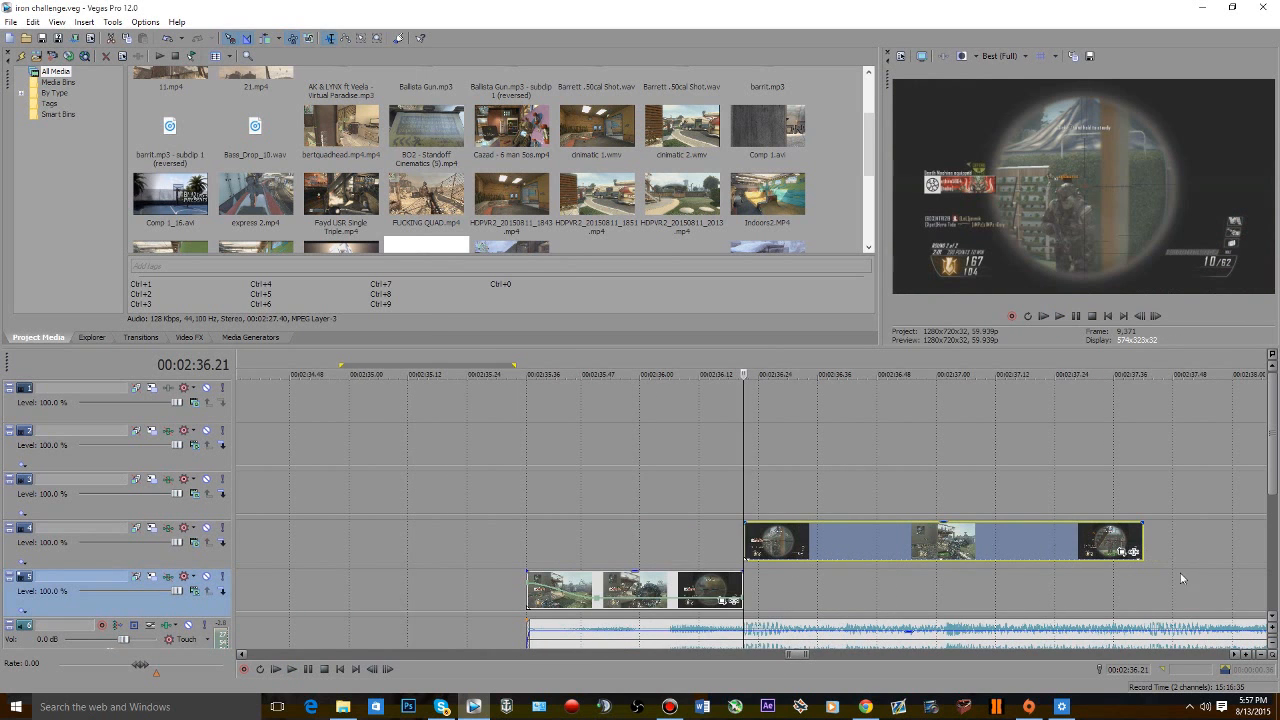
- Play from 2:36.13 to find the next beat, and place the third gameplay piece on track 3 at about 2:37.02
{"action": "left_click_drag", "start_coordinate": [1265, 402], "coordinate": [1246, 471]}
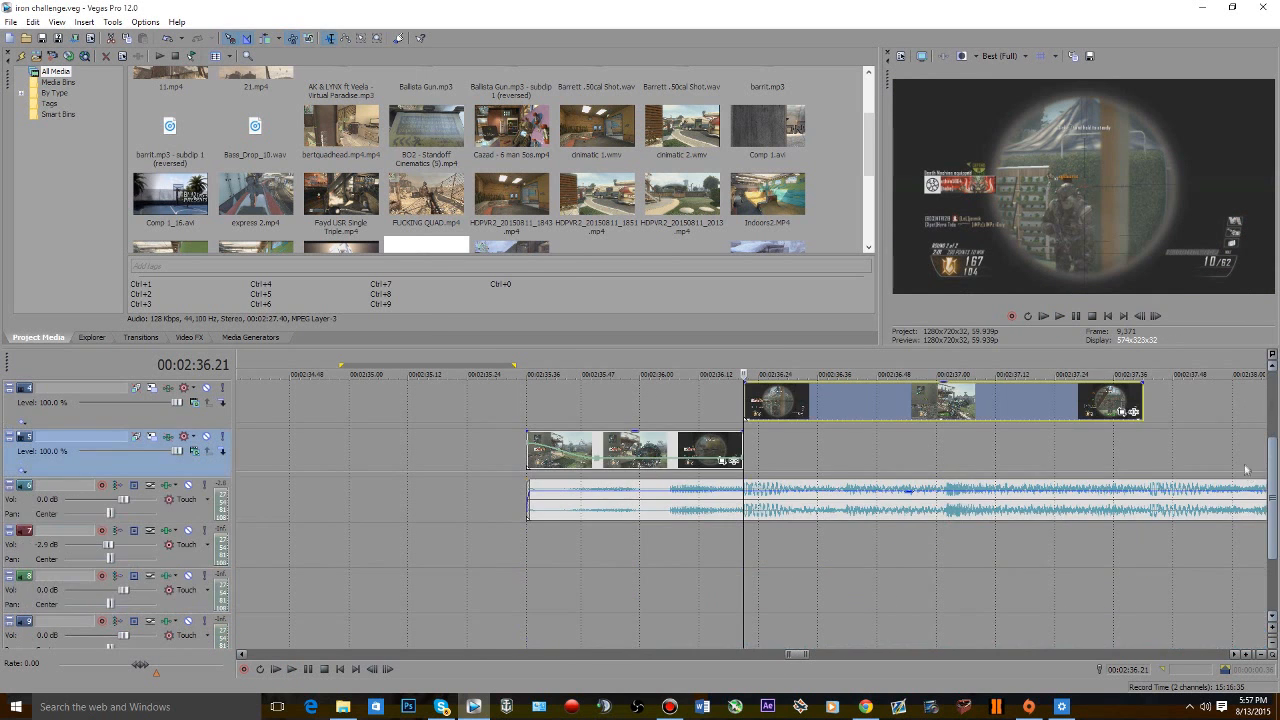
{"action": "scroll", "coordinate": [950, 471], "scroll_direction": "down", "scroll_amount": 2}
{"action": "left_click", "coordinate": [724, 405]}
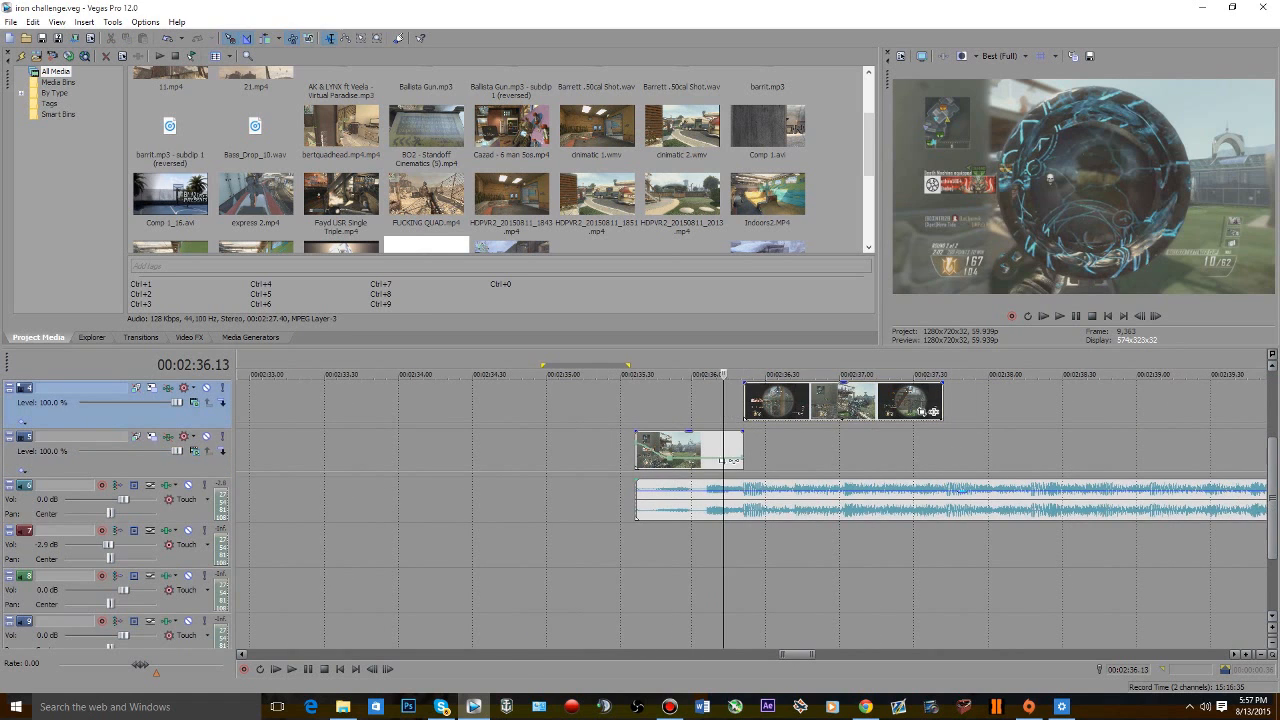
{"action": "left_click_drag", "start_coordinate": [1275, 494], "coordinate": [1273, 472]}
{"action": "scroll", "coordinate": [1074, 520], "scroll_direction": "up", "scroll_amount": 3}
{"action": "key", "text": "space"}
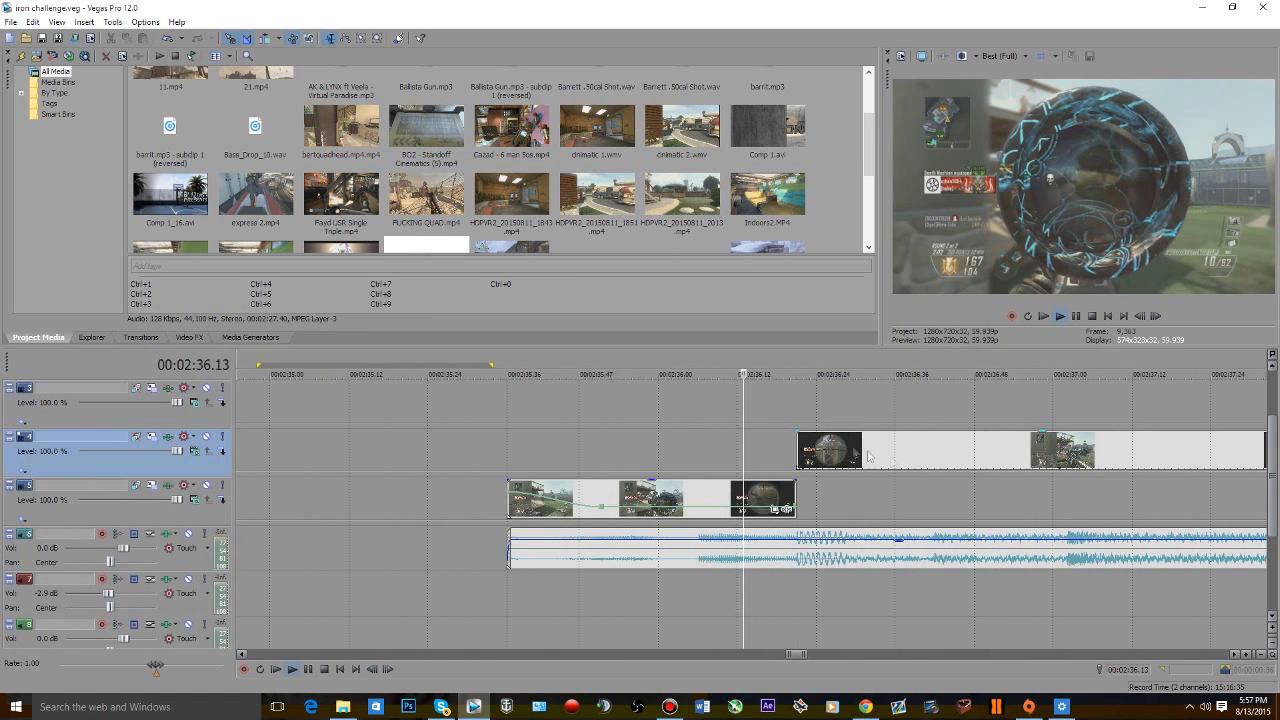
{"action": "key", "text": "space"}
{"action": "left_click", "coordinate": [1066, 510]}
{"action": "scroll", "coordinate": [1066, 510], "scroll_direction": "down", "scroll_amount": 5}
{"action": "left_click_drag", "start_coordinate": [997, 498], "coordinate": [780, 440]}
- Play past the third piece to find the following beat, and place the fourth gameplay piece on track 2 at 2:38.17
{"action": "left_click", "coordinate": [697, 433]}
{"action": "key", "text": "space"}
{"action": "scroll", "coordinate": [785, 430], "scroll_direction": "up", "scroll_amount": 2}
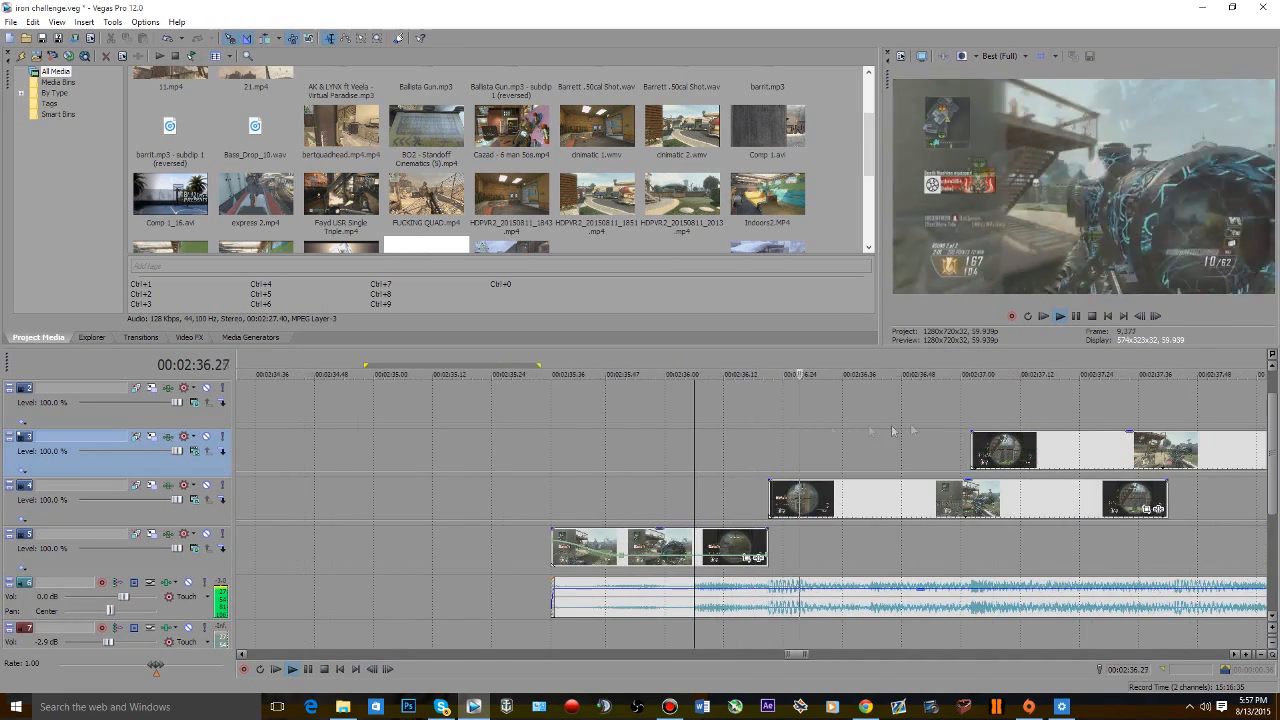
{"action": "scroll", "coordinate": [938, 536], "scroll_direction": "up", "scroll_amount": 3}
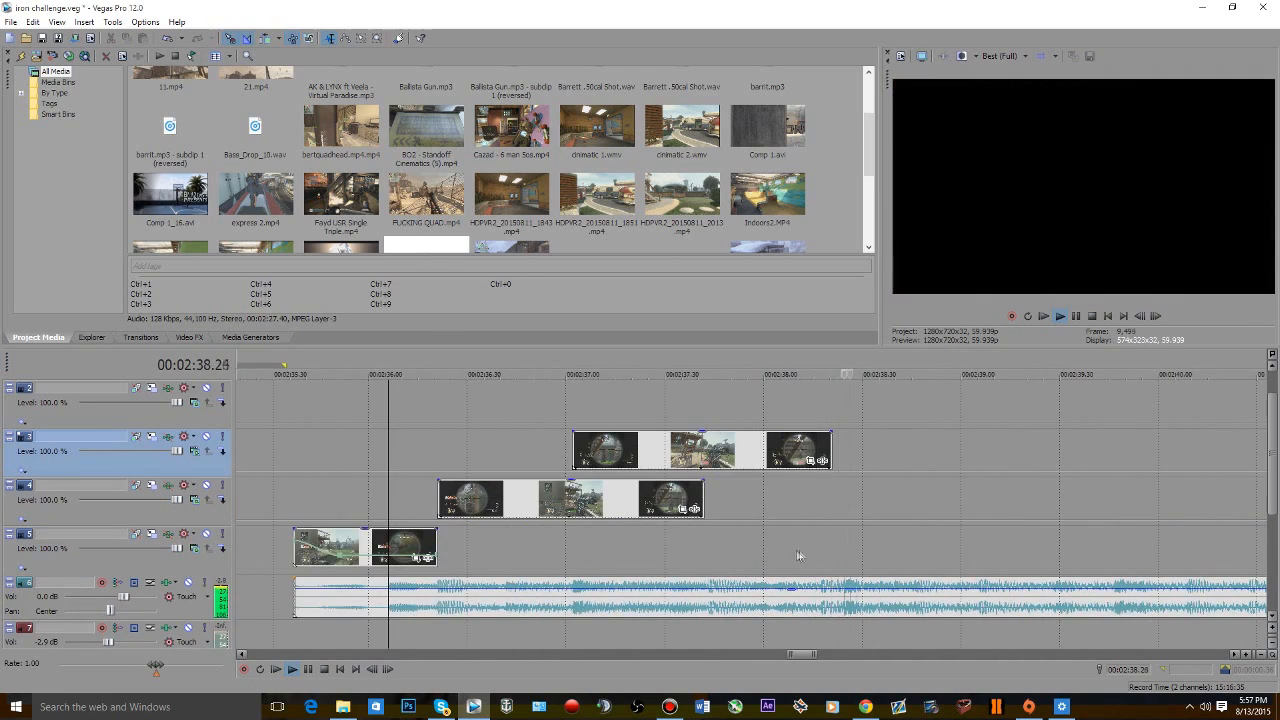
{"action": "key", "text": "space"}
{"action": "left_click", "coordinate": [820, 550]}
{"action": "scroll", "coordinate": [826, 550], "scroll_direction": "down", "scroll_amount": 4}
{"action": "scroll", "coordinate": [768, 446], "scroll_direction": "up", "scroll_amount": 1}
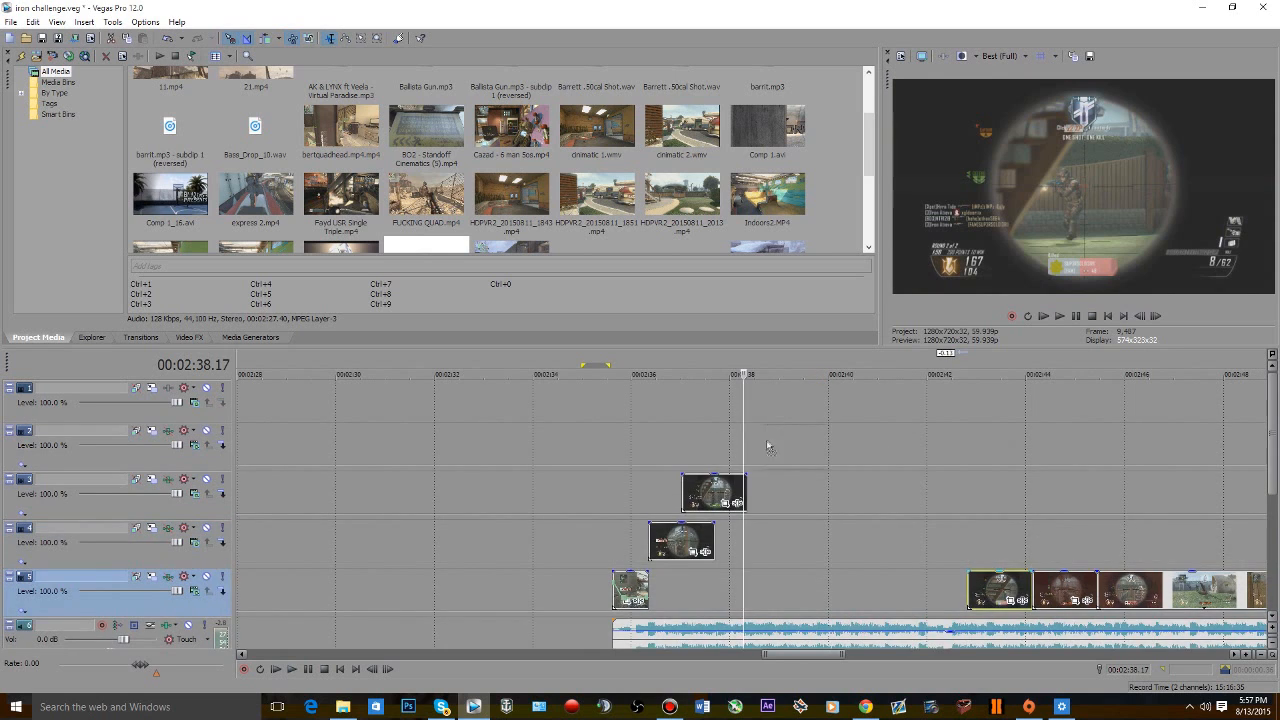
{"action": "left_click_drag", "start_coordinate": [758, 447], "coordinate": [755, 448]}
- Play the fourth piece to its end with the song, and place the fifth gameplay piece on track 1 at 2:39.44
{"action": "scroll", "coordinate": [735, 452], "scroll_direction": "up", "scroll_amount": 3}
{"action": "key", "text": "space"}
{"action": "key", "text": "space"}
{"action": "left_click", "coordinate": [680, 444]}
{"action": "key", "text": "space"}
{"action": "scroll", "coordinate": [690, 456], "scroll_direction": "down", "scroll_amount": 3}
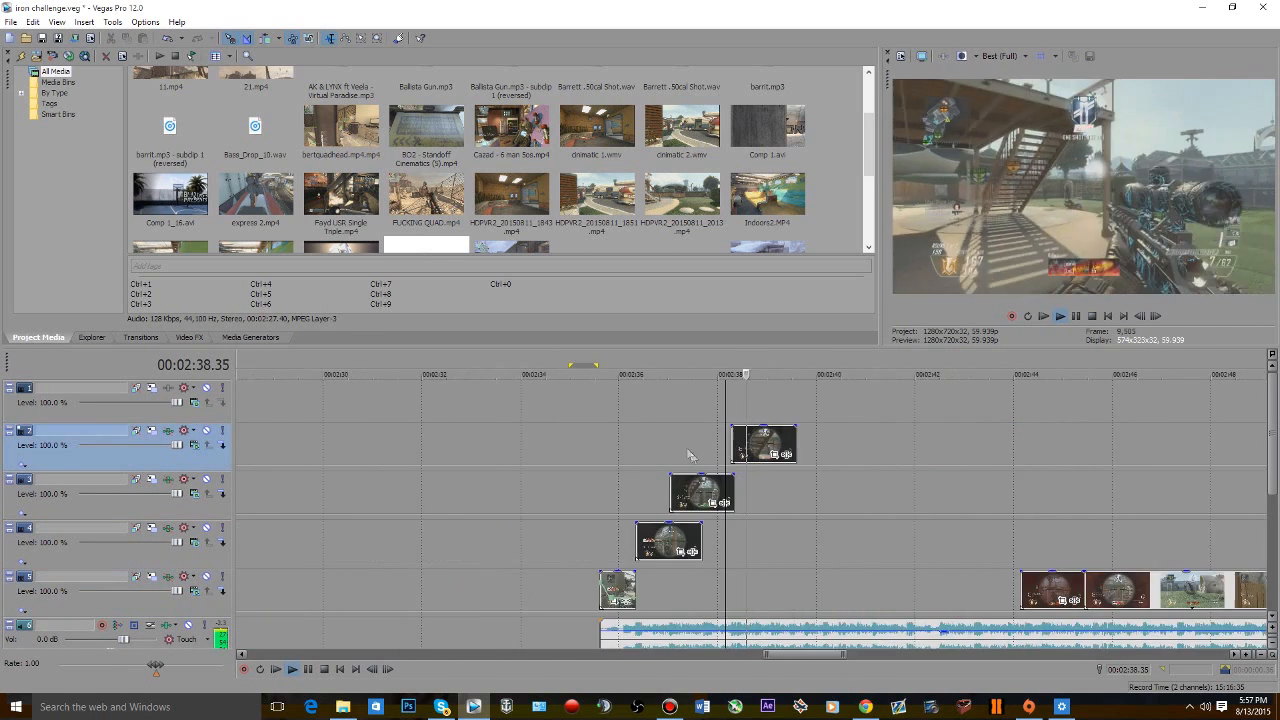
{"action": "scroll", "coordinate": [700, 462], "scroll_direction": "up", "scroll_amount": 2}
{"action": "left_click", "coordinate": [864, 566]}
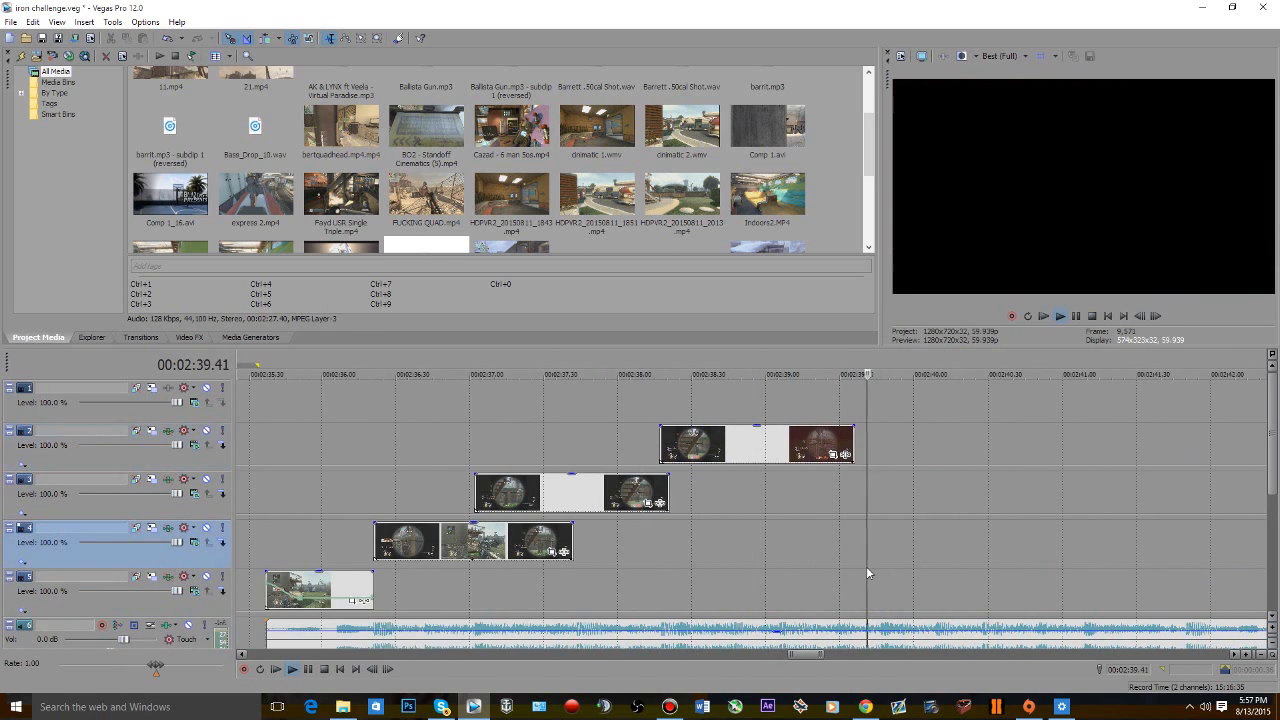
{"action": "left_click", "coordinate": [873, 574]}
{"action": "scroll", "coordinate": [873, 574], "scroll_direction": "down", "scroll_amount": 5}
{"action": "left_click_drag", "start_coordinate": [746, 407], "coordinate": [754, 412]}
{"action": "key", "text": "space"}
{"action": "key", "text": "space"}
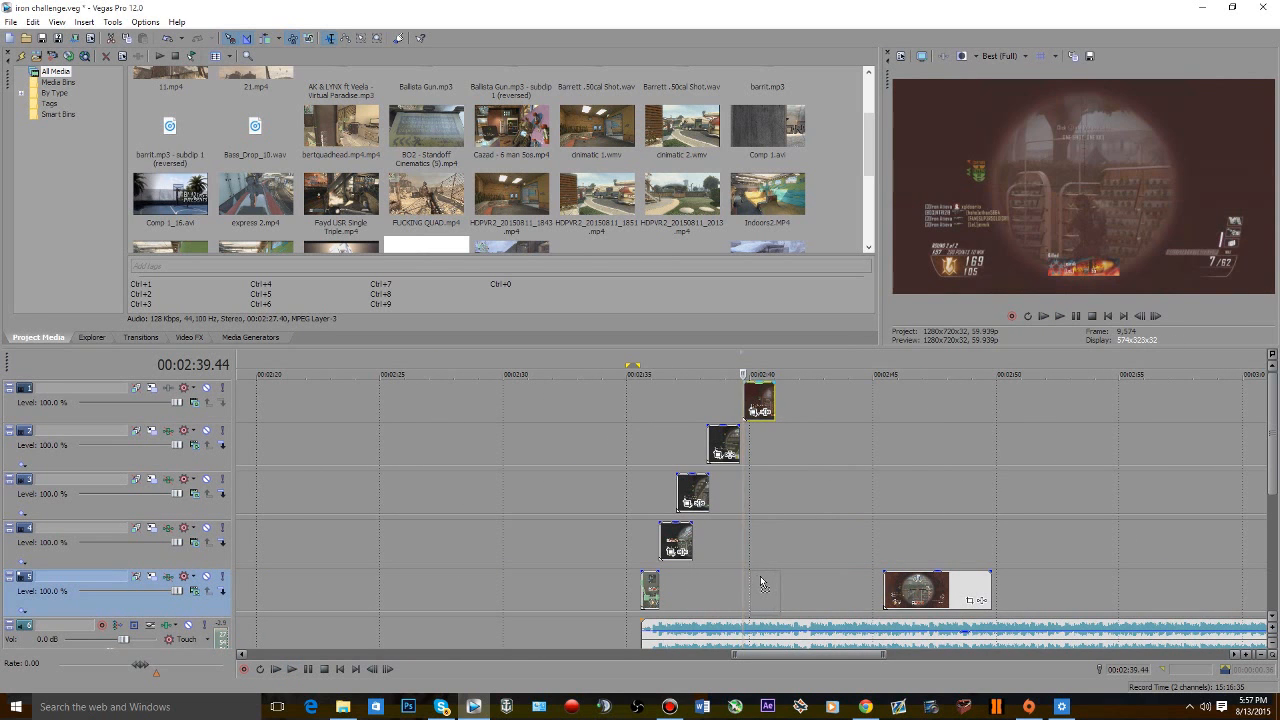
- Move the fifth piece to track 5 at 2:39.44 and extend the end of the track 2 piece by 6 frames
{"action": "scroll", "coordinate": [760, 583], "scroll_direction": "up", "scroll_amount": 5}
{"action": "left_click_drag", "start_coordinate": [845, 582], "coordinate": [790, 578]}
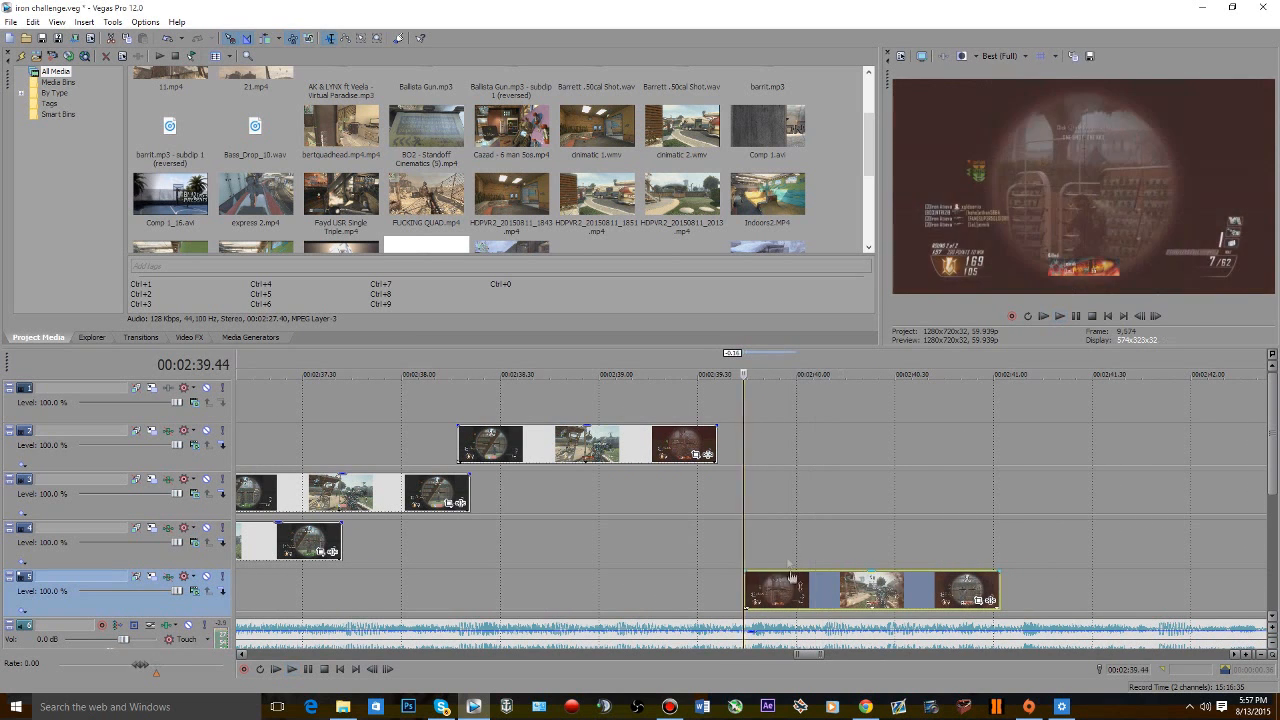
{"action": "left_click", "coordinate": [728, 534]}
{"action": "left_click", "coordinate": [716, 444]}
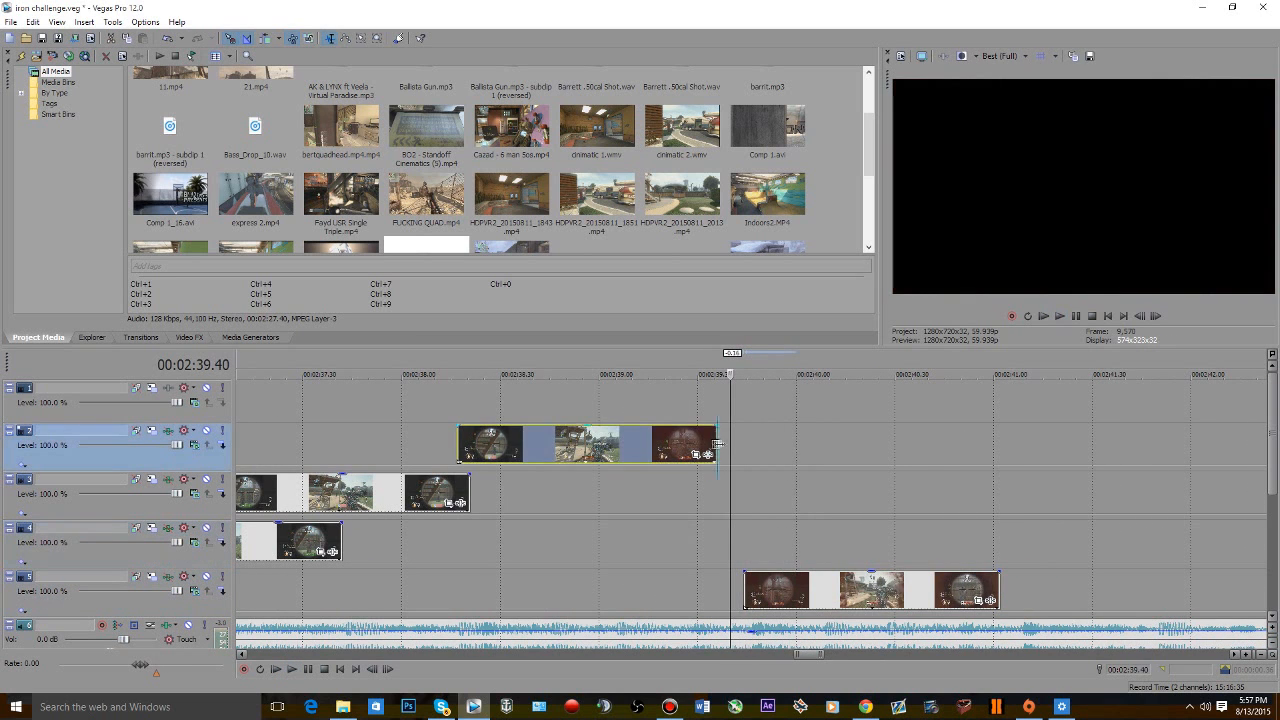
{"action": "left_click_drag", "start_coordinate": [716, 444], "coordinate": [736, 444]}
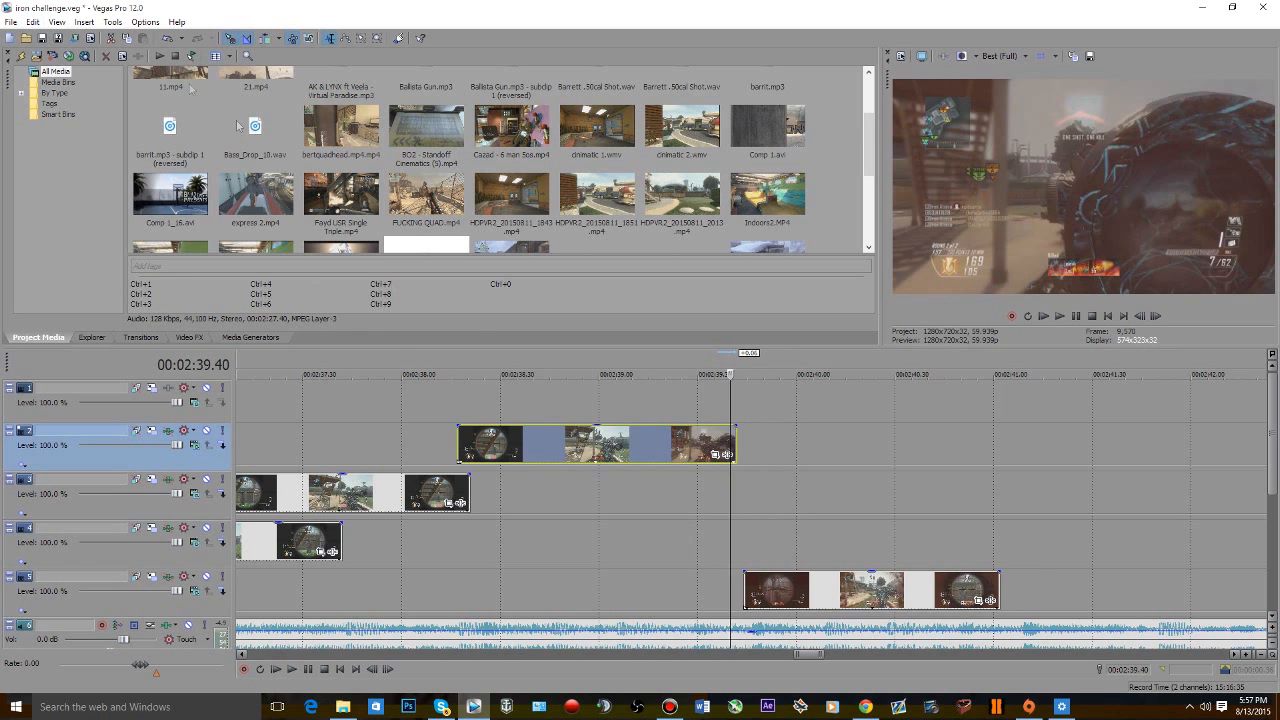
{"action": "scroll", "coordinate": [404, 494], "scroll_direction": "down", "scroll_amount": 3}
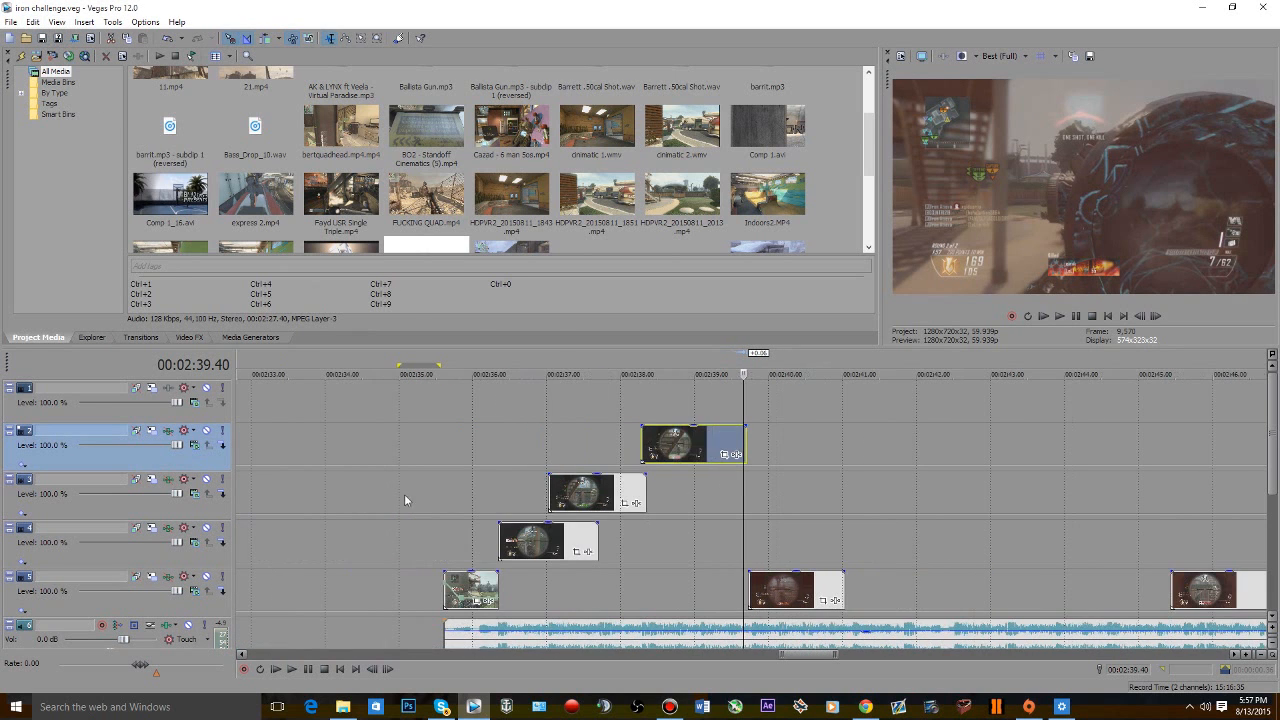
- Disable resampling for the second gameplay piece on track 4 and the third piece on track 3
{"action": "right_click", "coordinate": [559, 549]}
{"action": "left_click", "coordinate": [565, 546]}
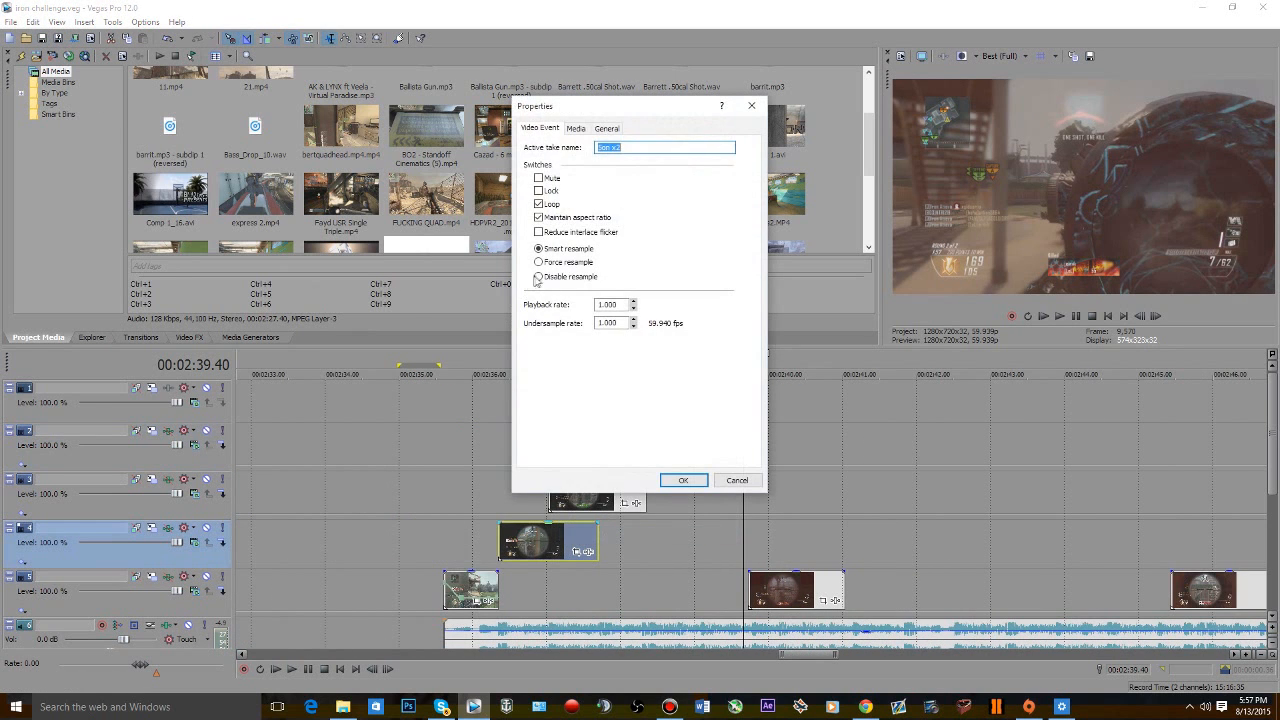
{"action": "left_click", "coordinate": [683, 480]}
{"action": "right_click", "coordinate": [590, 502]}
{"action": "left_click", "coordinate": [600, 497]}
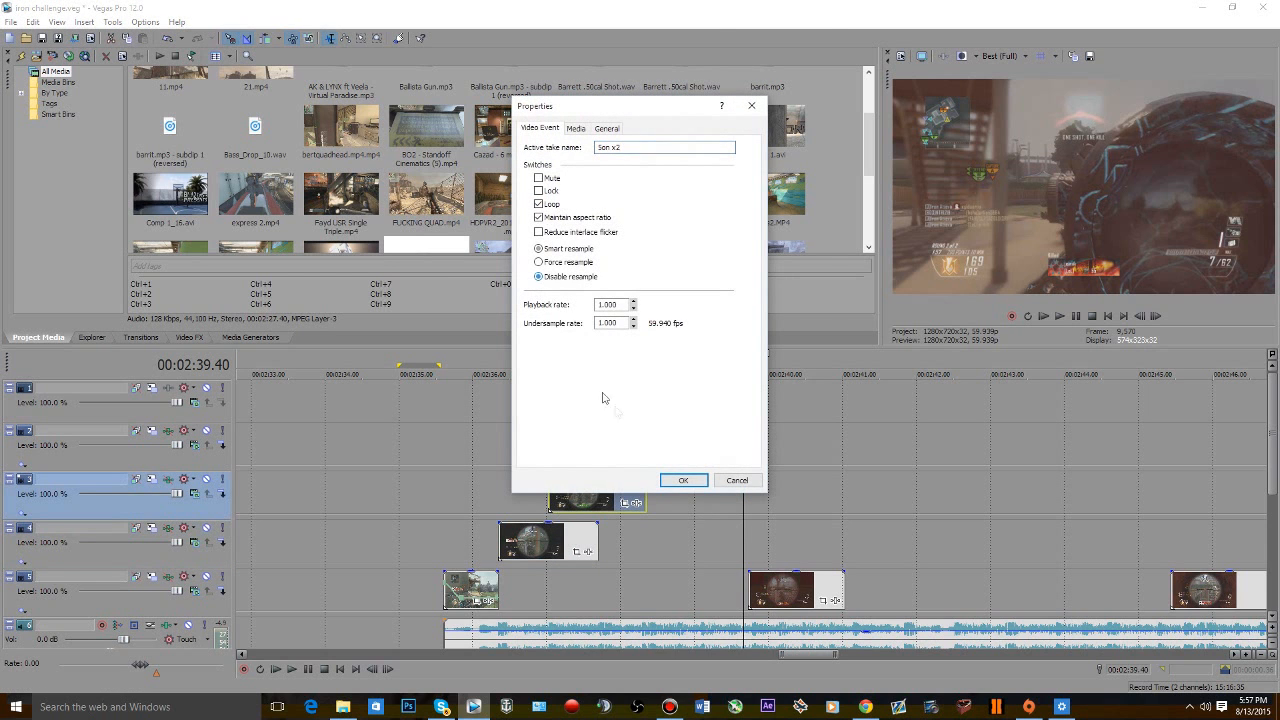
{"action": "left_click", "coordinate": [683, 480]}
- Disable resampling for the fourth gameplay piece on track 2 and the fifth piece on track 5
{"action": "right_click", "coordinate": [657, 446]}
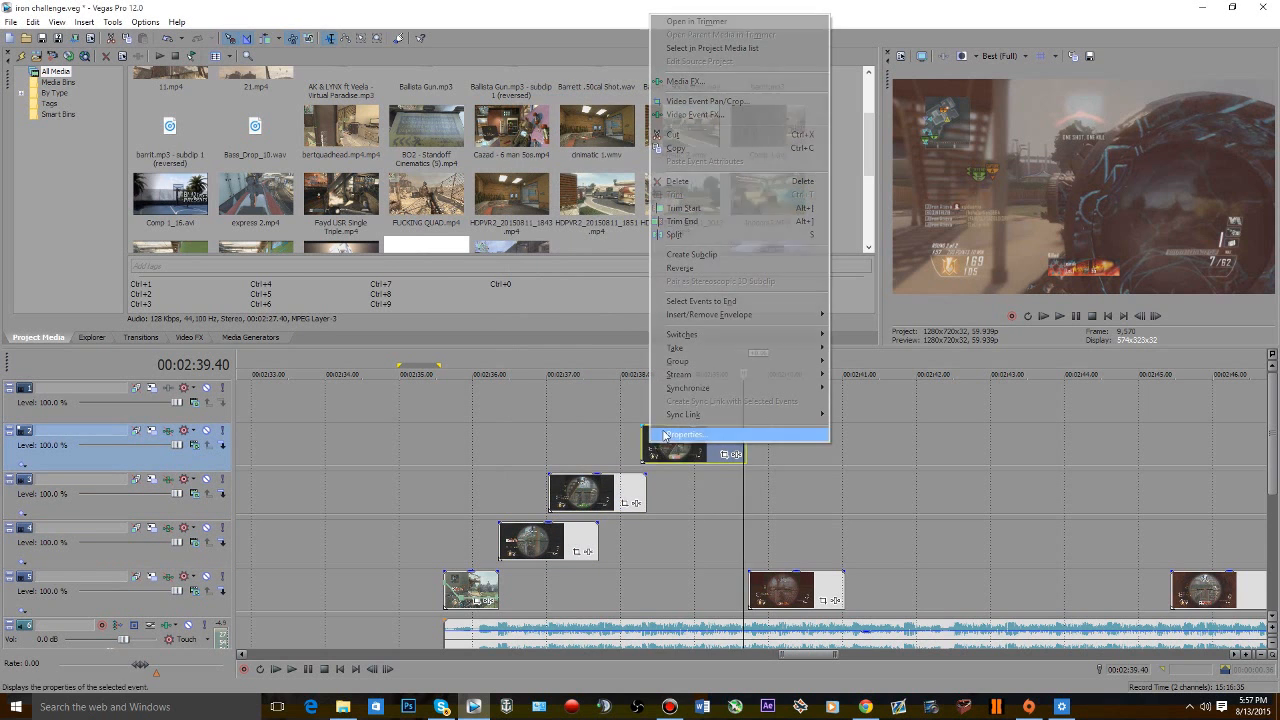
{"action": "left_click", "coordinate": [675, 434]}
{"action": "left_click", "coordinate": [683, 480]}
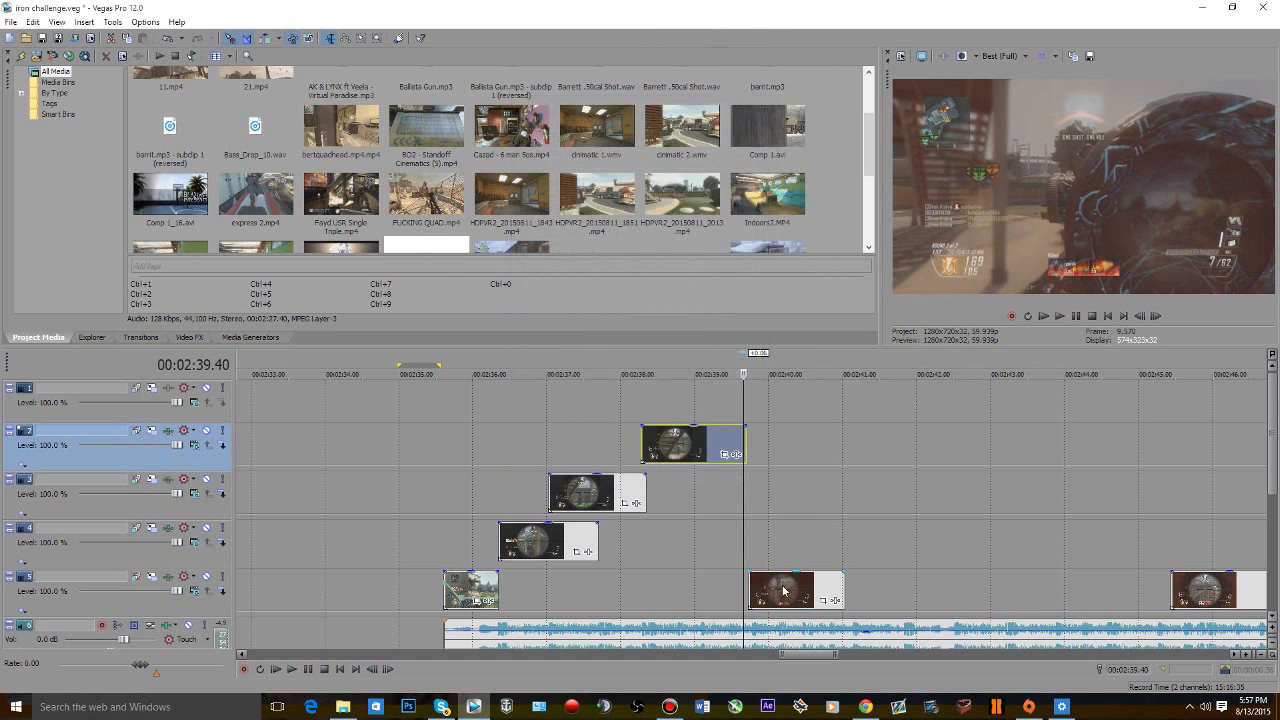
{"action": "right_click", "coordinate": [784, 594]}
{"action": "left_click", "coordinate": [800, 577]}
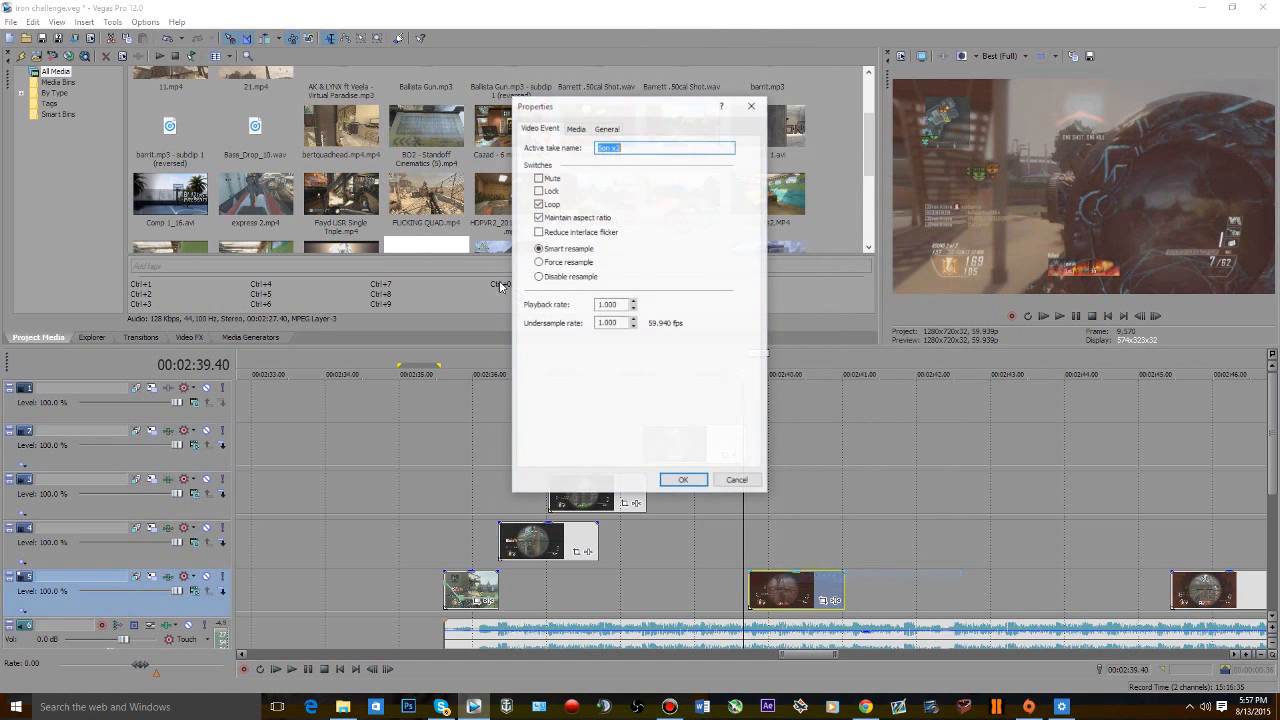
{"action": "left_click", "coordinate": [683, 480]}
- Copy the widescreen bars from the finished montage, paste them on track 1 at 2:35.36, and save the project
{"action": "scroll", "coordinate": [517, 465], "scroll_direction": "down", "scroll_amount": 10}
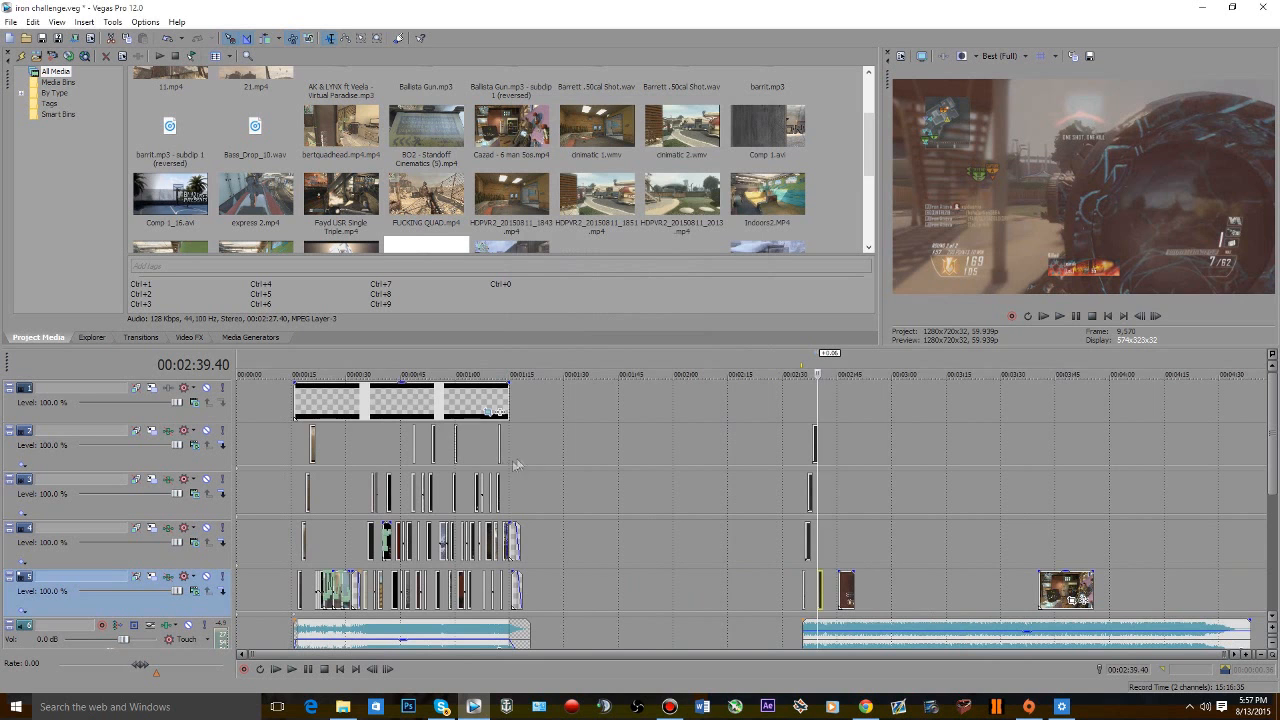
{"action": "left_click", "coordinate": [453, 418]}
{"action": "left_click", "coordinate": [805, 404]}
{"action": "left_click", "coordinate": [801, 405]}
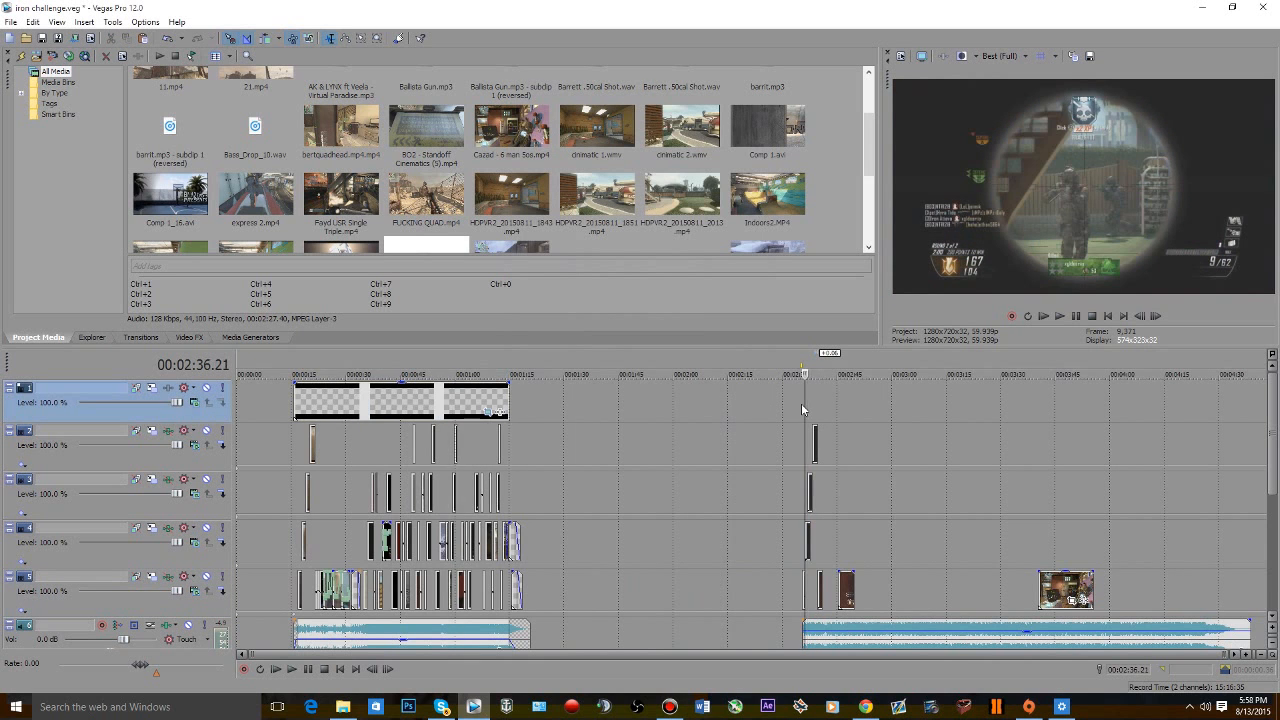
{"action": "scroll", "coordinate": [801, 403], "scroll_direction": "up", "scroll_amount": 10}
{"action": "left_click", "coordinate": [711, 394]}
{"action": "left_click", "coordinate": [716, 399]}
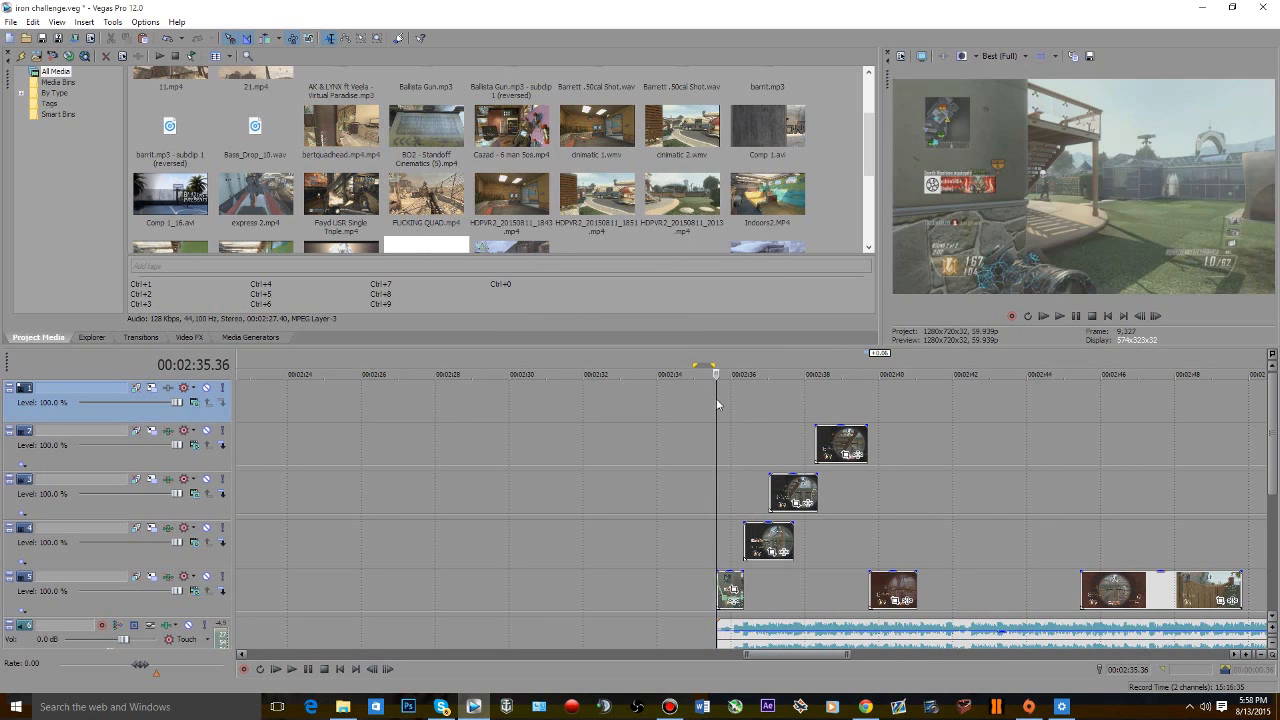
{"action": "key", "text": "ctrl+v"}
{"action": "scroll", "coordinate": [465, 325], "scroll_direction": "down", "scroll_amount": 5}
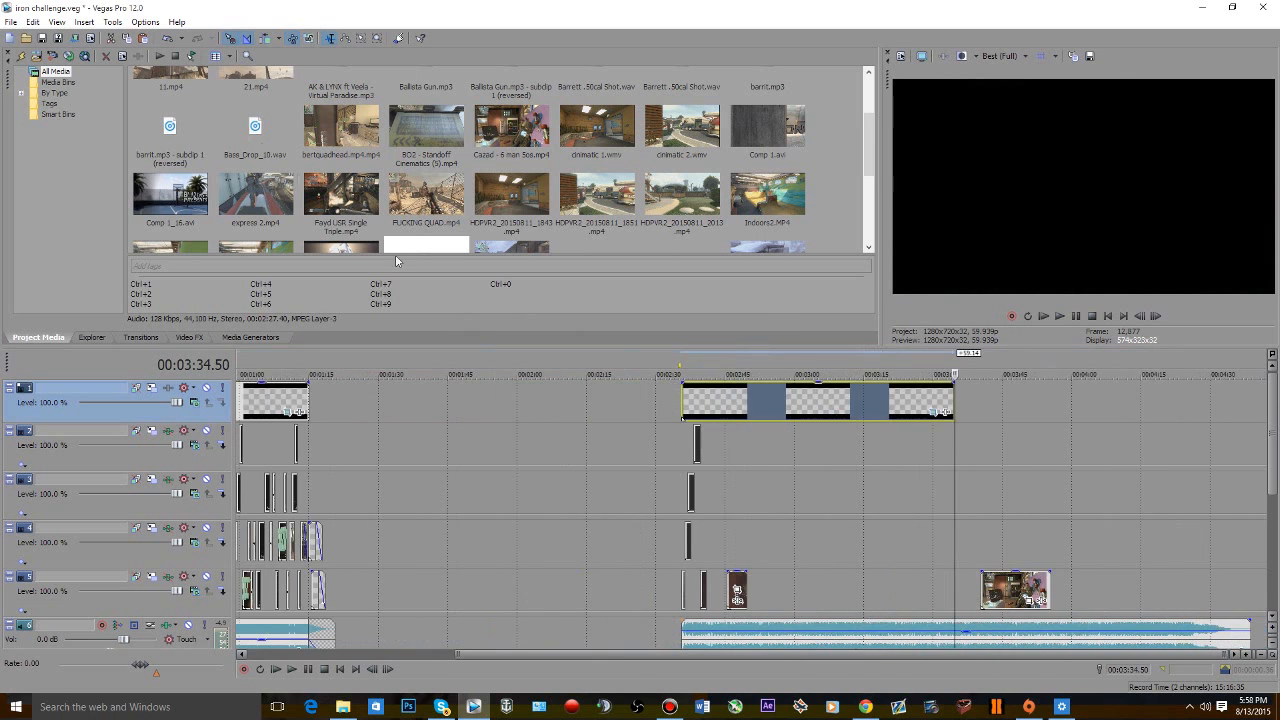
{"action": "left_click", "coordinate": [42, 40]}
- Open the Pan/Crop settings of the copied widescreen bars on track 1 and delete their shake keyframes on the position timeline
{"action": "scroll", "coordinate": [520, 496], "scroll_direction": "up", "scroll_amount": 4}
{"action": "scroll", "coordinate": [520, 497], "scroll_direction": "down", "scroll_amount": 5}
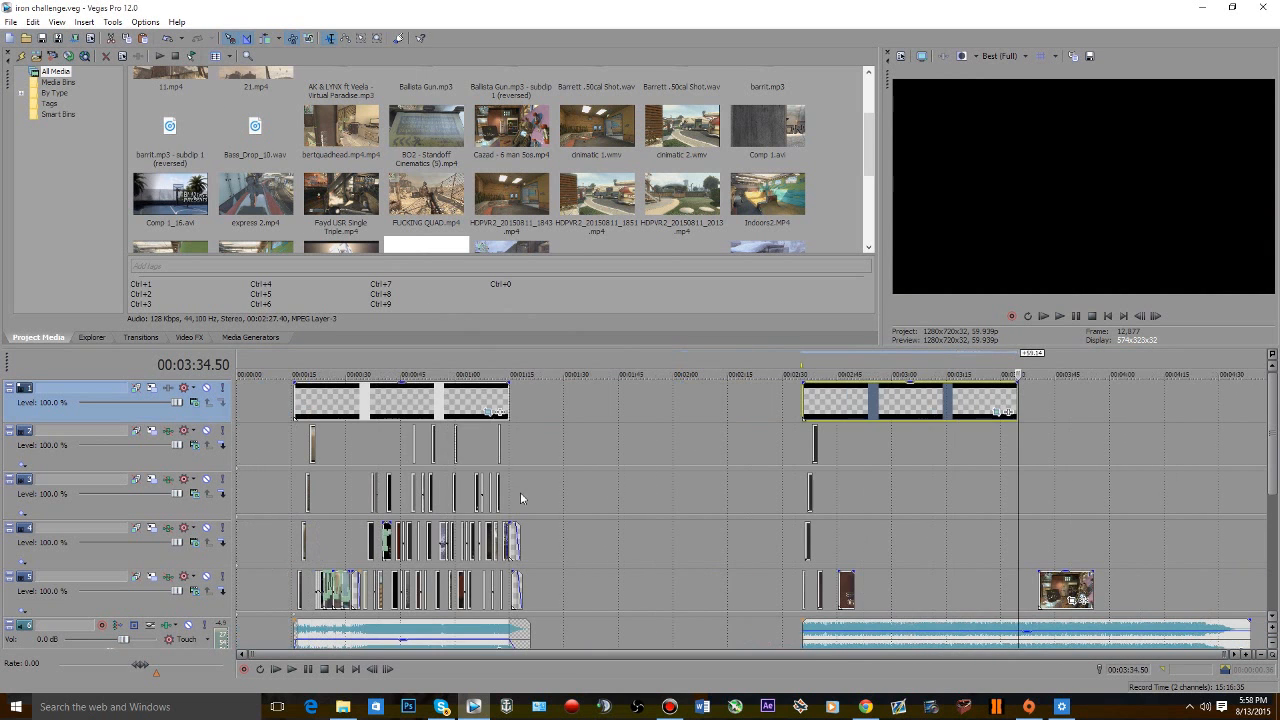
{"action": "left_click", "coordinate": [807, 451]}
{"action": "scroll", "coordinate": [807, 451], "scroll_direction": "up", "scroll_amount": 3}
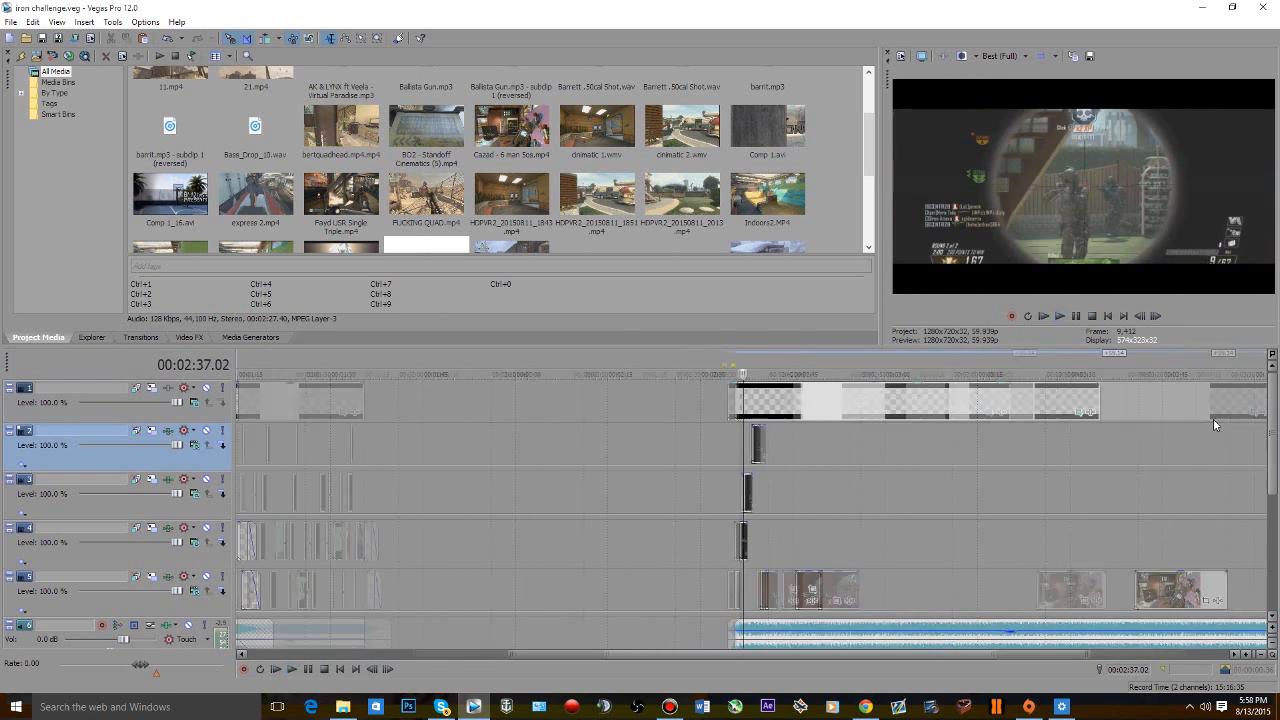
{"action": "scroll", "coordinate": [1213, 424], "scroll_direction": "down", "scroll_amount": 2}
{"action": "left_click", "coordinate": [991, 411]}
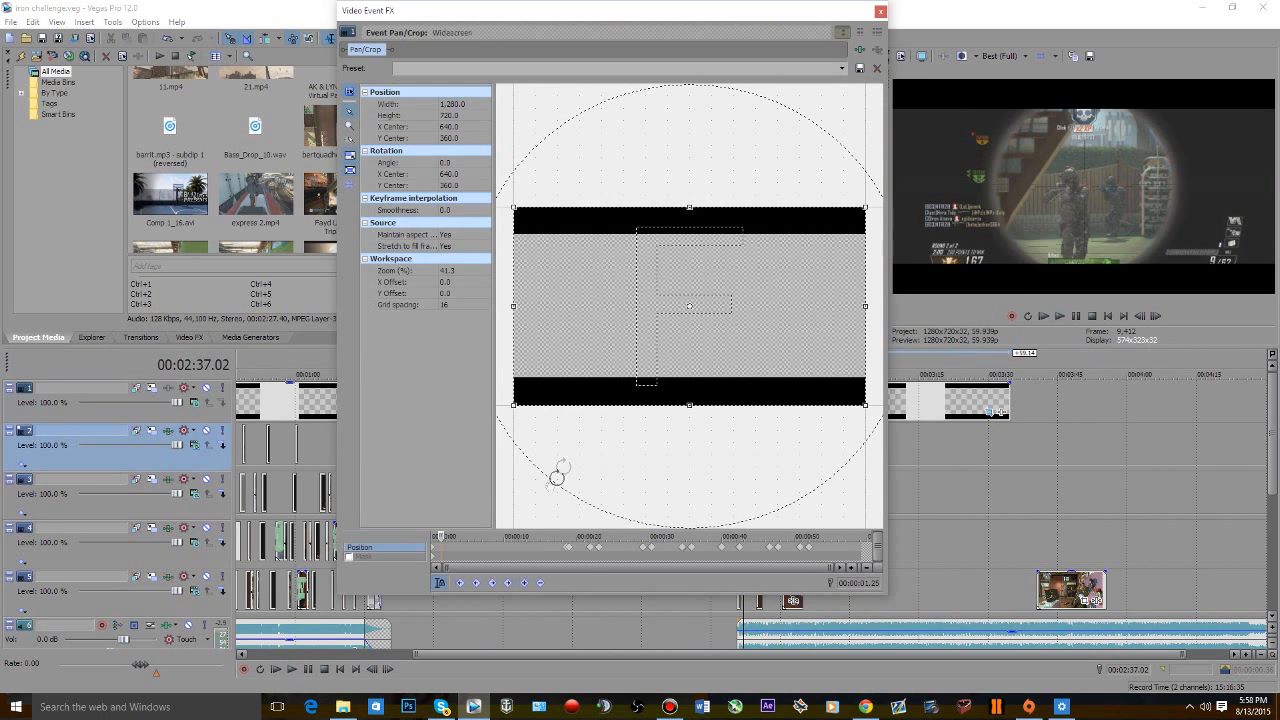
{"action": "left_click_drag", "start_coordinate": [527, 540], "coordinate": [923, 583]}
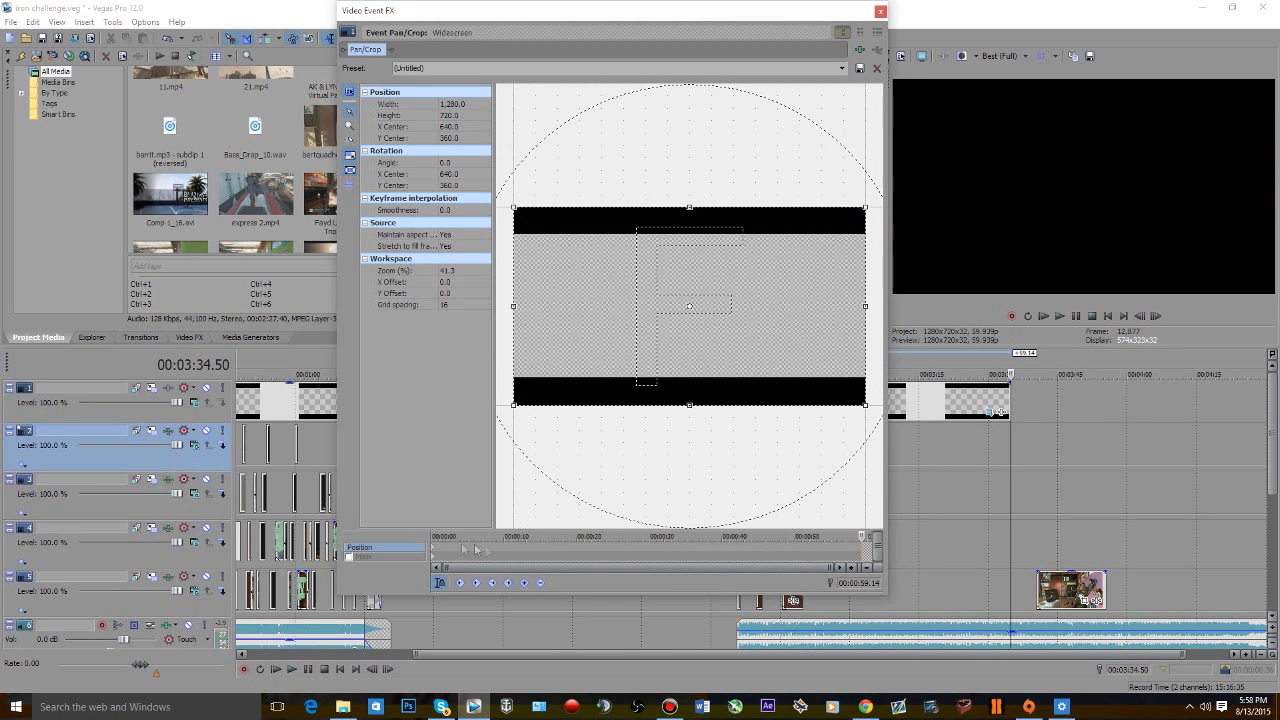
{"action": "left_click", "coordinate": [433, 553]}
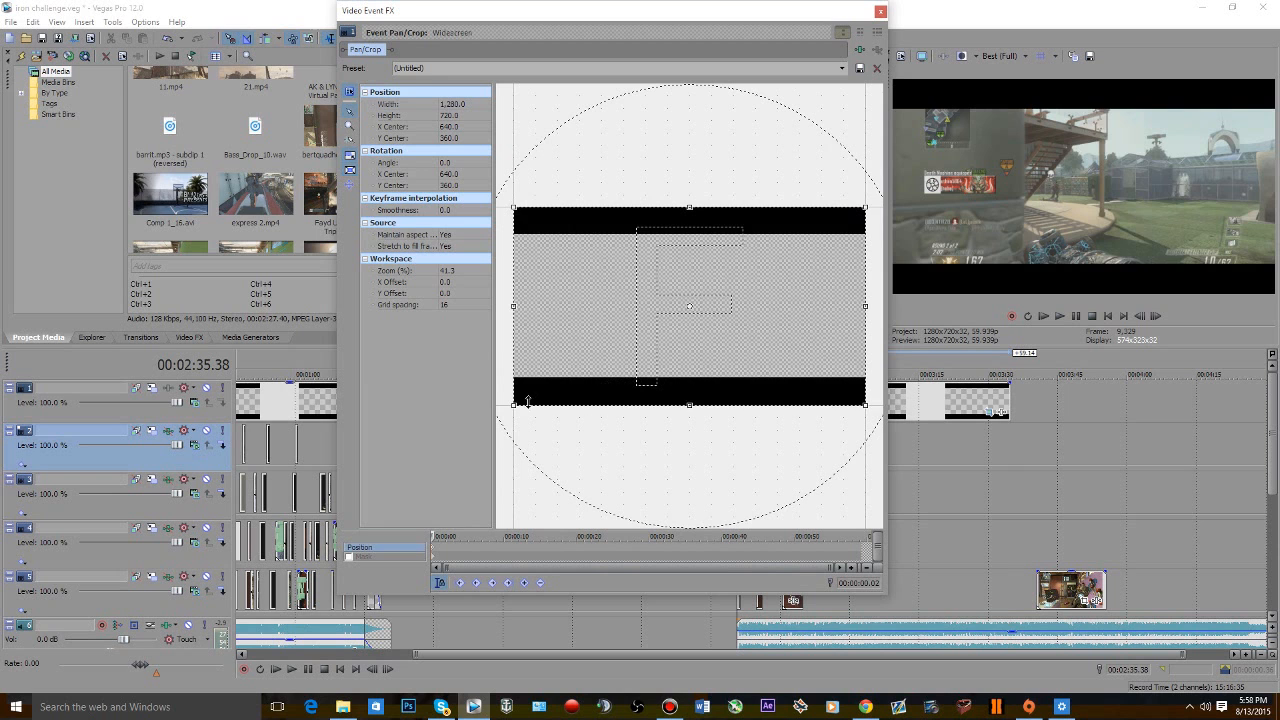
- Shrink the crop frame of the widescreen bars to about 1,096 by 616 around its centre and save the project
{"action": "left_click_drag", "start_coordinate": [514, 406], "coordinate": [530, 397]}
{"action": "left_click_drag", "start_coordinate": [536, 395], "coordinate": [540, 396]}
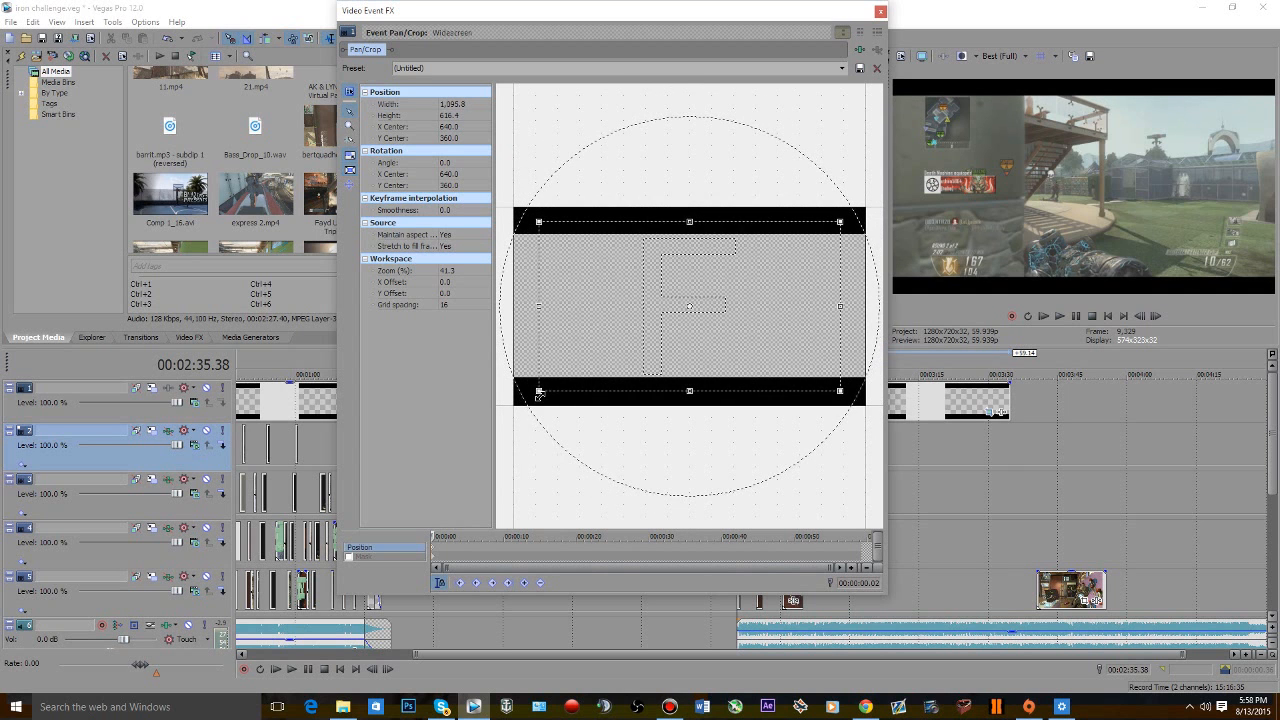
{"action": "left_click", "coordinate": [43, 40]}
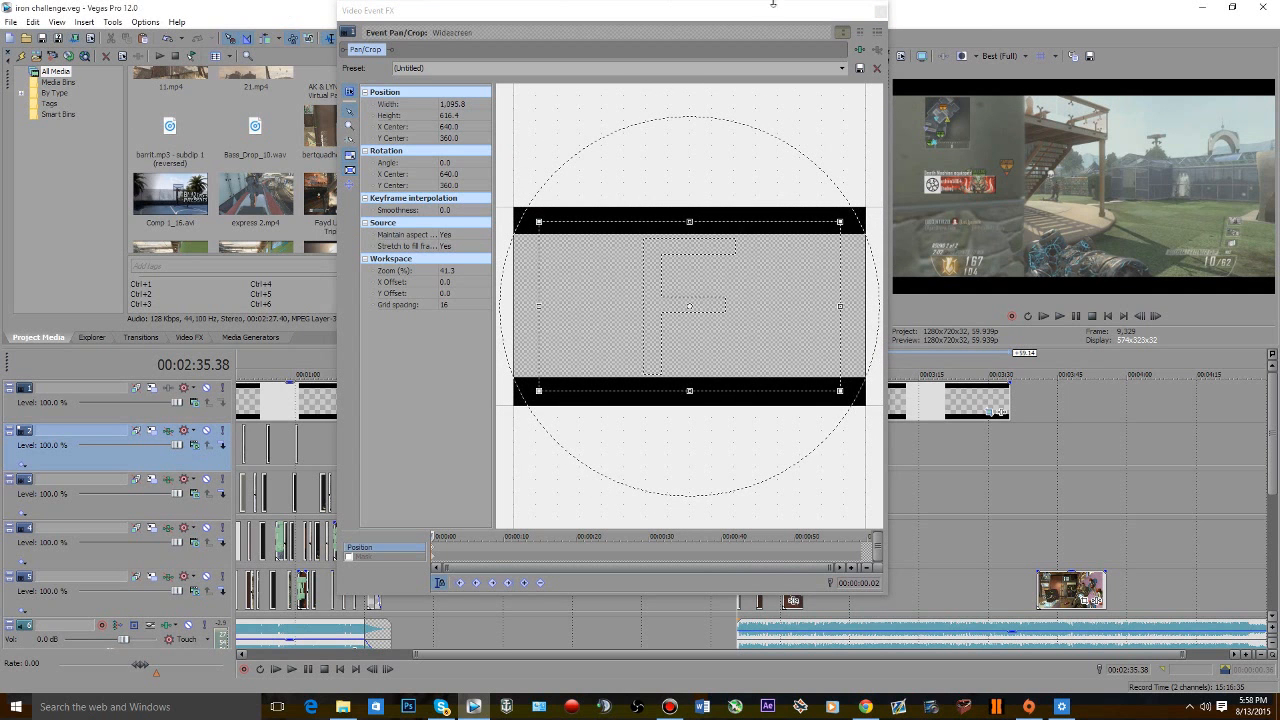
{"action": "left_click", "coordinate": [876, 13]}
- Play the synced gameplay pieces from 2:35.36 to examine the cuts and the song's beat after the fifth piece
{"action": "scroll", "coordinate": [1006, 427], "scroll_direction": "up", "scroll_amount": 5}
{"action": "key", "text": "space"}
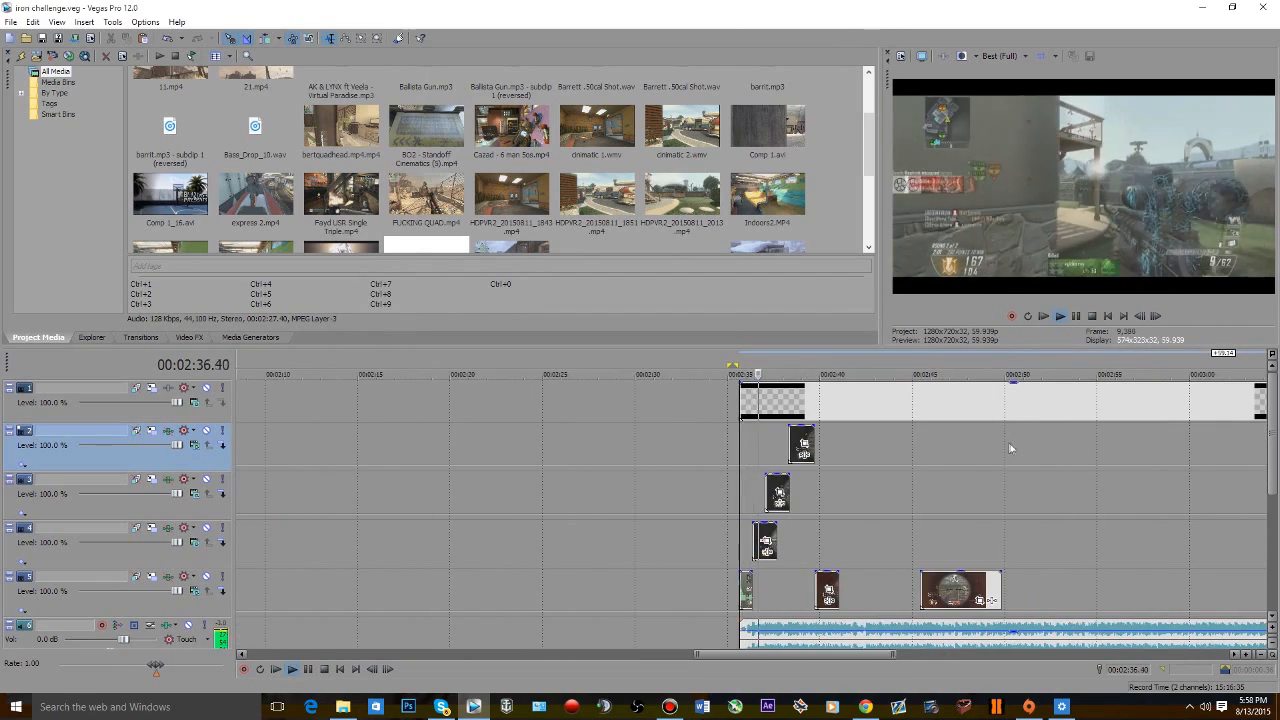
{"action": "scroll", "coordinate": [988, 454], "scroll_direction": "up", "scroll_amount": 3}
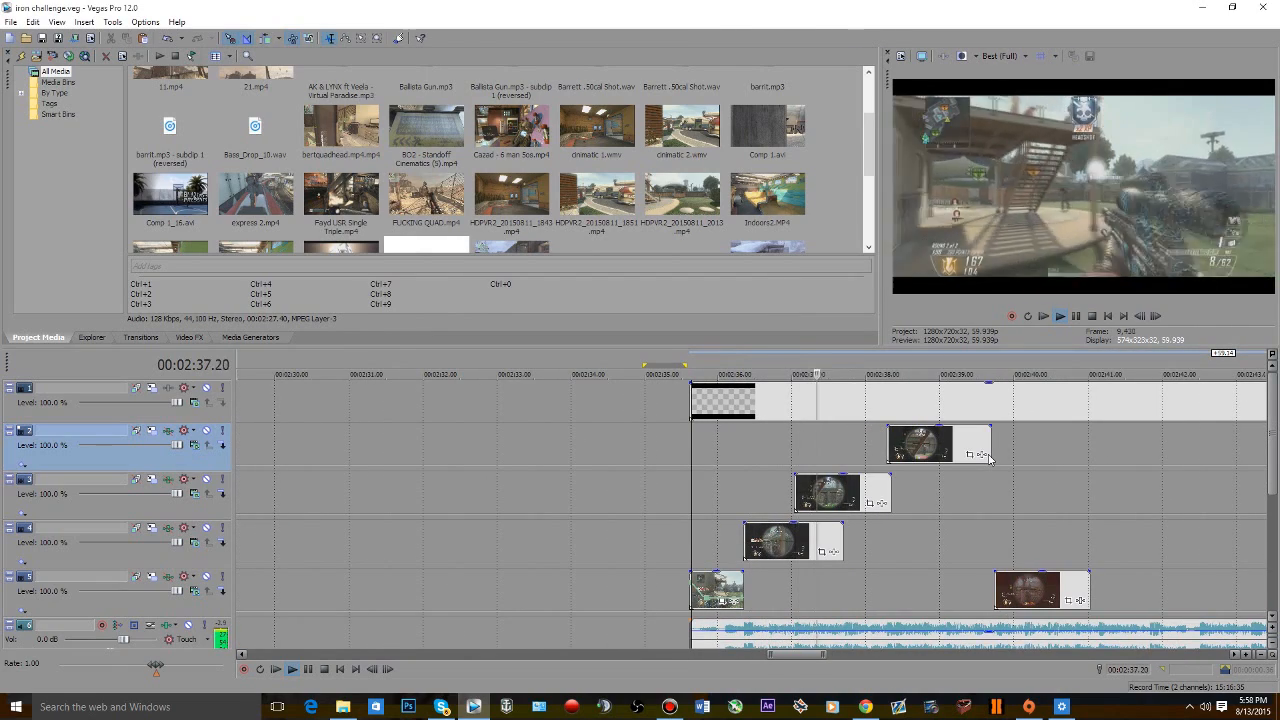
{"action": "scroll", "coordinate": [988, 454], "scroll_direction": "up", "scroll_amount": 3}
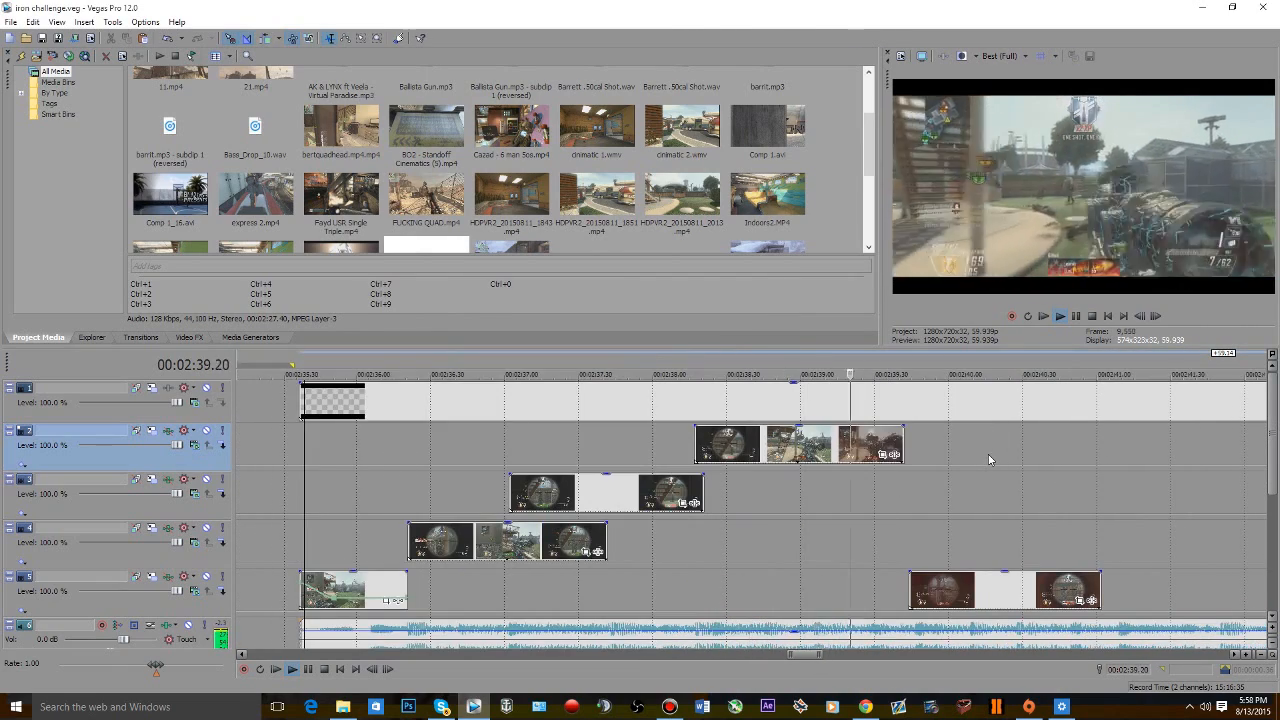
{"action": "left_click", "coordinate": [894, 483]}
{"action": "scroll", "coordinate": [874, 491], "scroll_direction": "up", "scroll_amount": 3}
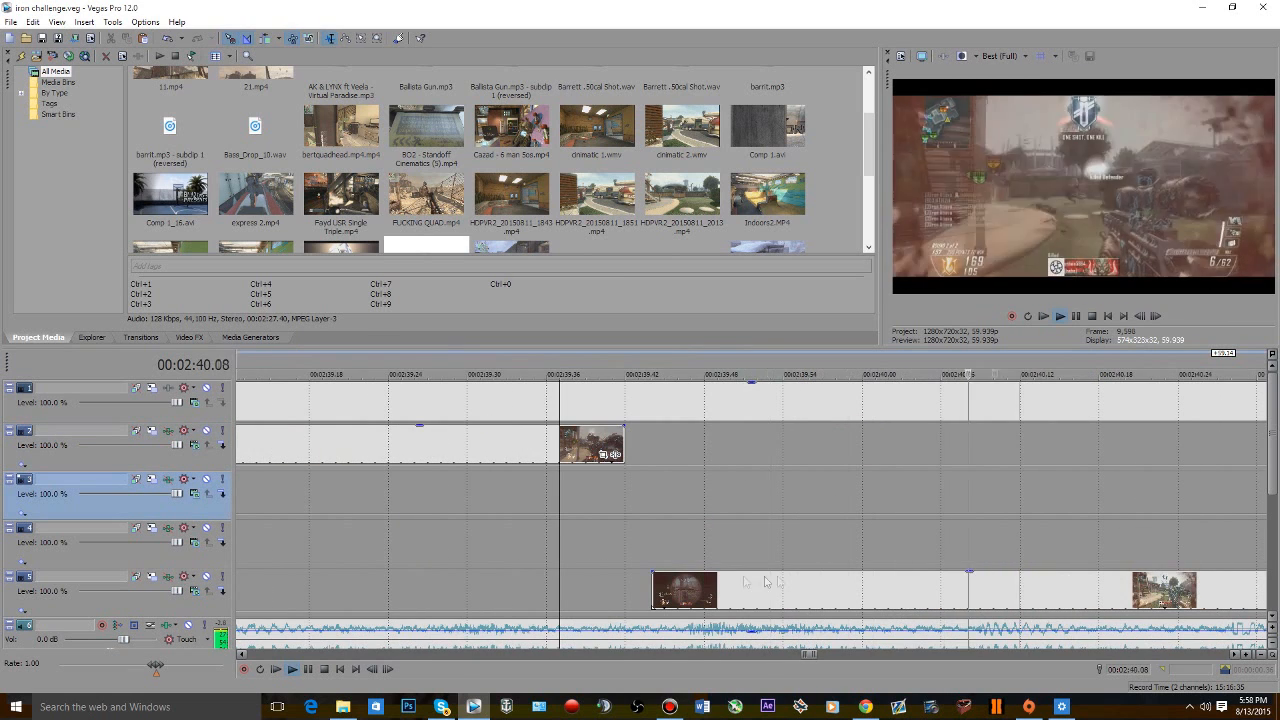
{"action": "scroll", "coordinate": [843, 496], "scroll_direction": "down", "scroll_amount": 3}
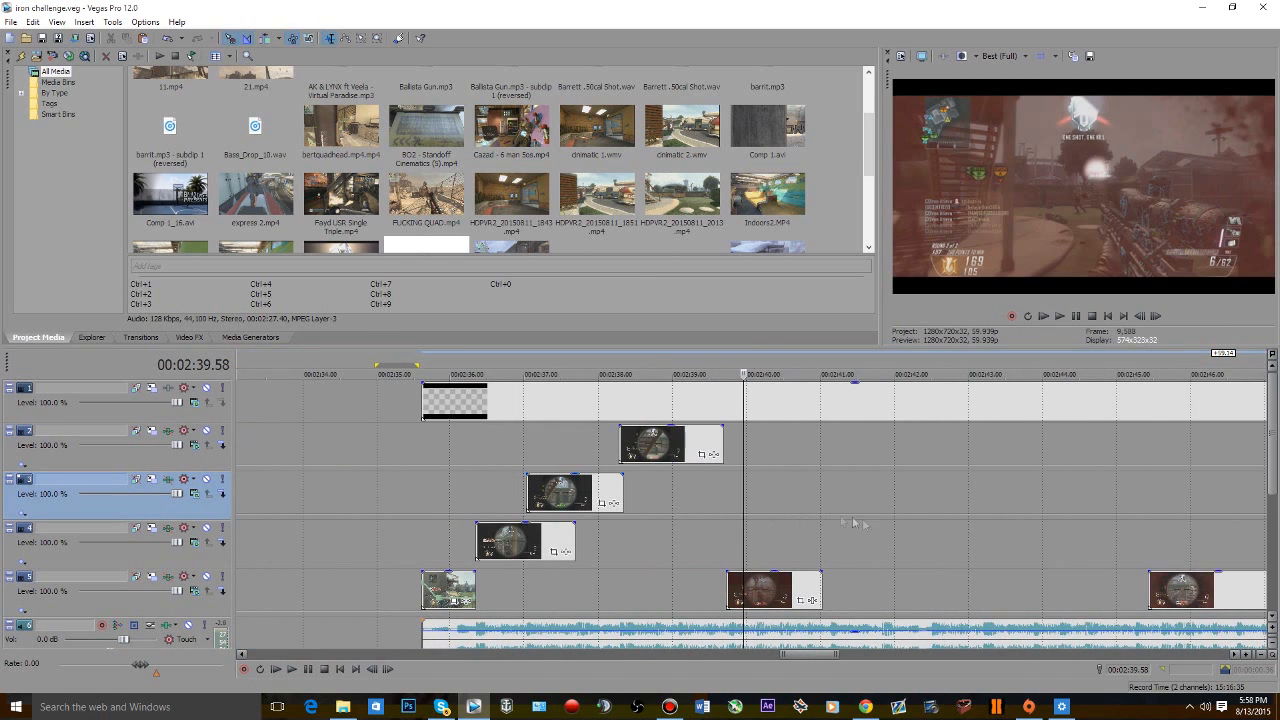
{"action": "left_click", "coordinate": [716, 518]}
{"action": "key", "text": "space"}
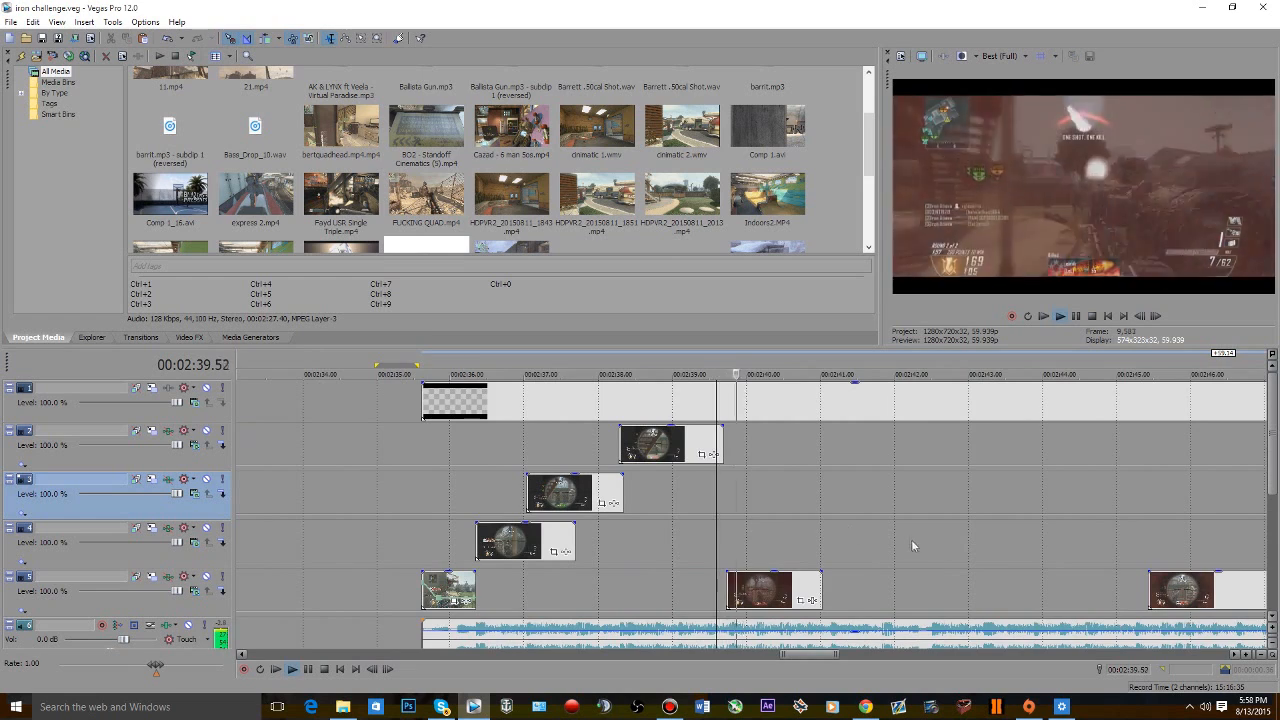
{"action": "scroll", "coordinate": [815, 547], "scroll_direction": "up", "scroll_amount": 3}
{"action": "left_click", "coordinate": [809, 522]}
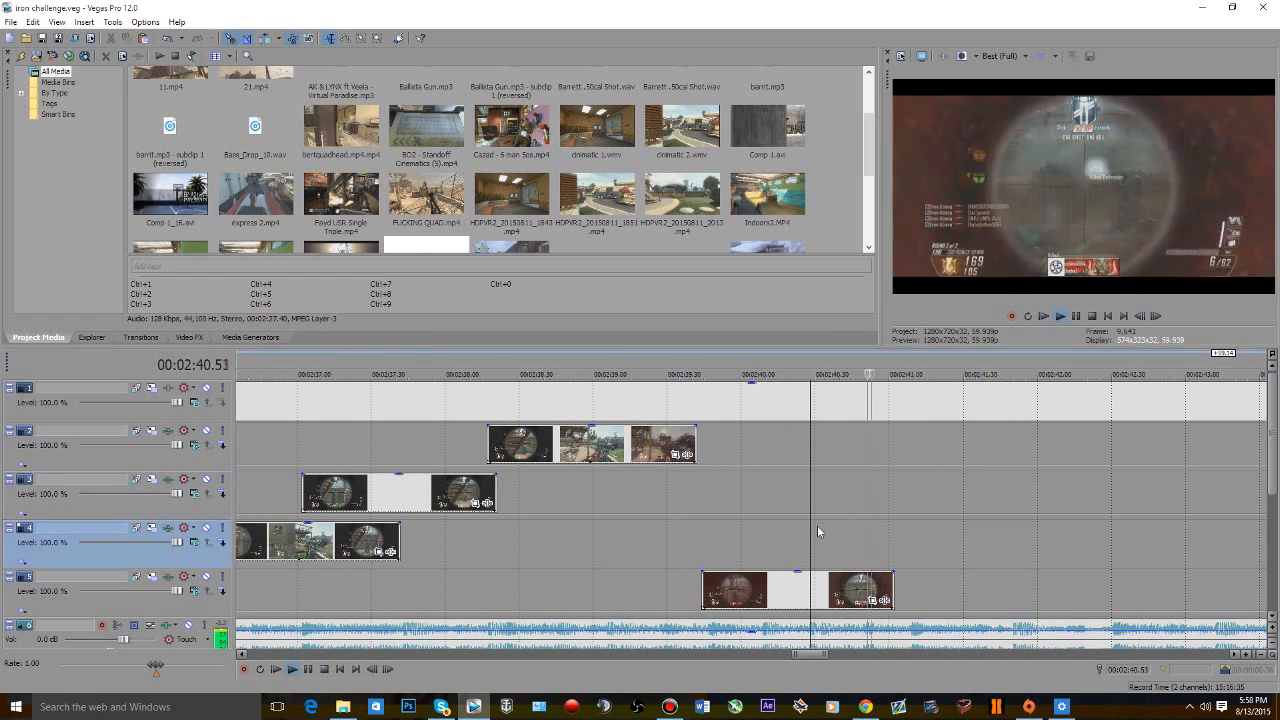
- Move the last gameplay piece from track 5 to track 4, starting at 2:40.28 over the end of the fifth piece
{"action": "scroll", "coordinate": [817, 525], "scroll_direction": "down", "scroll_amount": 3}
{"action": "key", "text": "space"}
{"action": "left_click", "coordinate": [873, 567]}
{"action": "left_click_drag", "start_coordinate": [782, 542], "coordinate": [783, 542]}
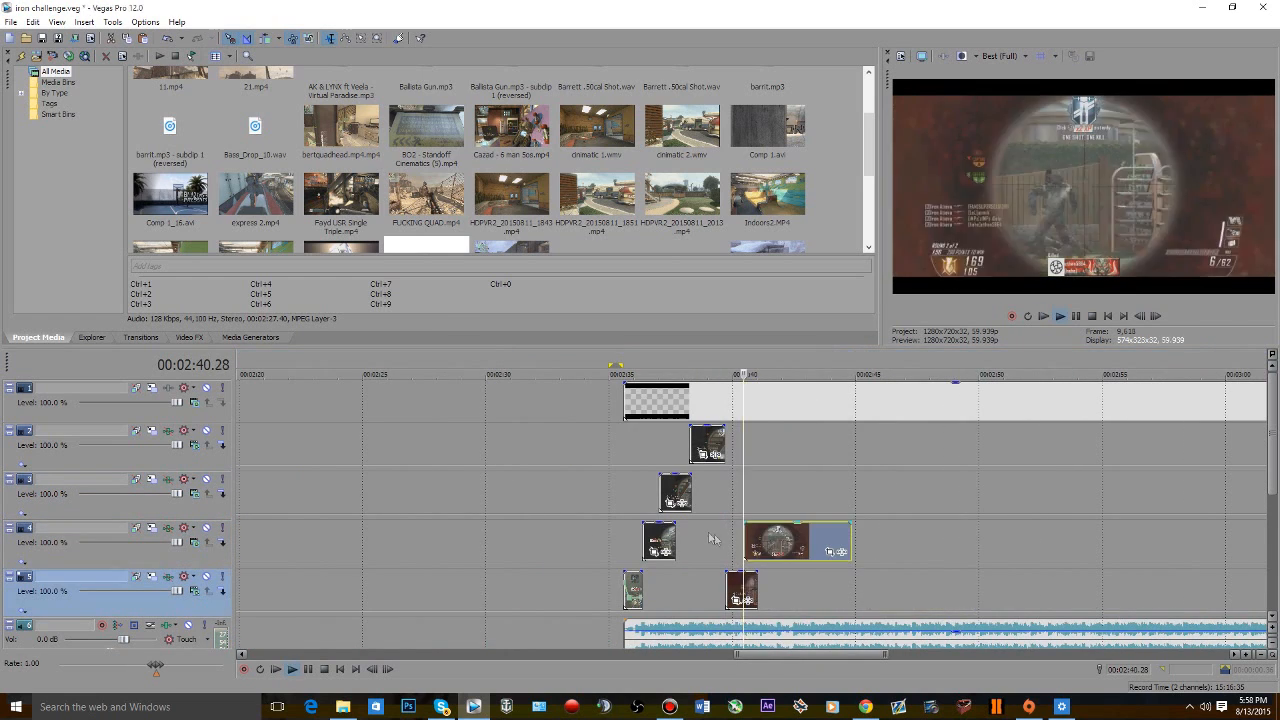
- Play the section around 2:39 to 2:42 to examine how the moved piece on track 4 follows the fifth piece
{"action": "left_click", "coordinate": [708, 531]}
{"action": "key", "text": "space"}
{"action": "scroll", "coordinate": [708, 531], "scroll_direction": "up", "scroll_amount": 7}
{"action": "scroll", "coordinate": [741, 532], "scroll_direction": "down", "scroll_amount": 3}
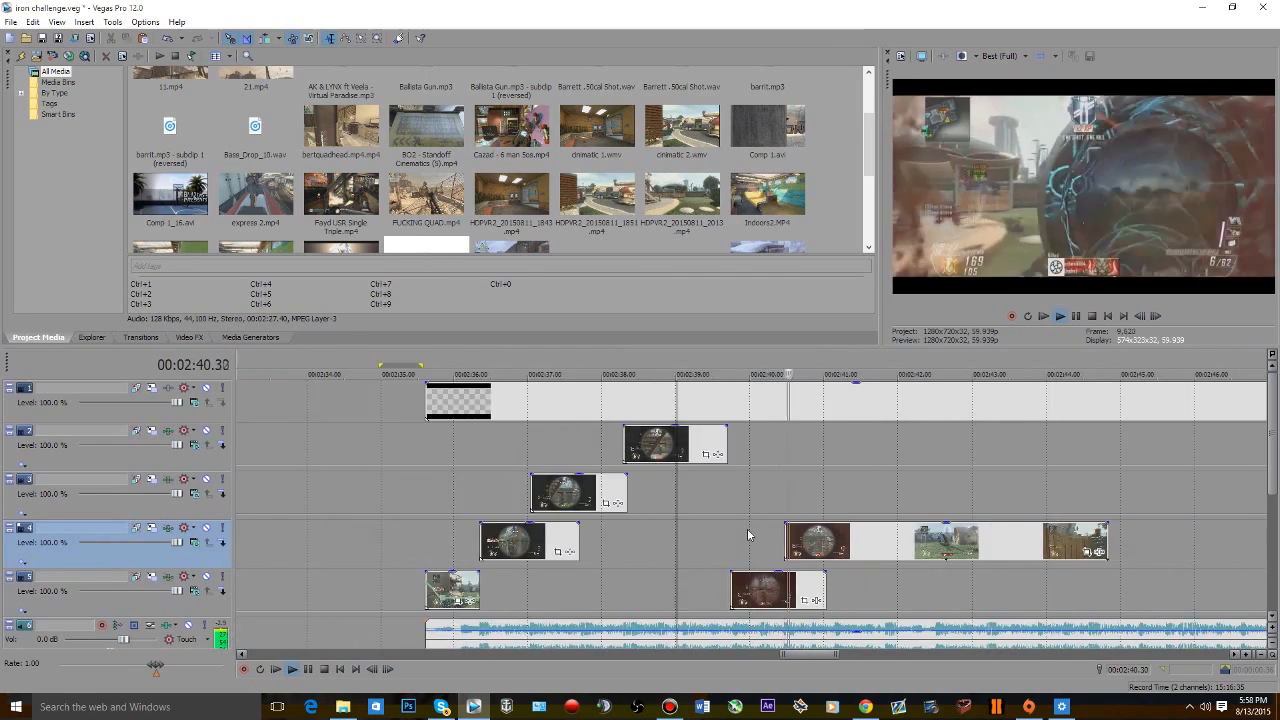
{"action": "scroll", "coordinate": [755, 538], "scroll_direction": "up", "scroll_amount": 3}
{"action": "key", "text": "space"}
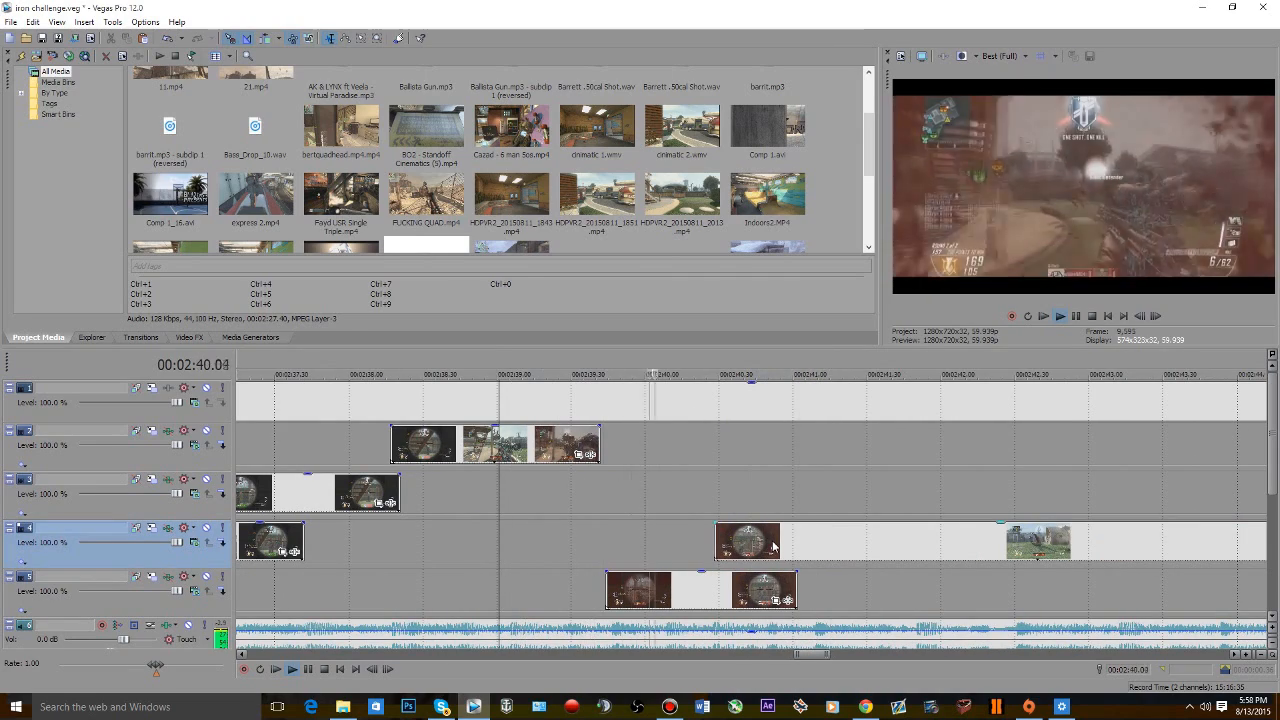
{"action": "scroll", "coordinate": [773, 546], "scroll_direction": "down", "scroll_amount": 4}
{"action": "scroll", "coordinate": [771, 546], "scroll_direction": "up", "scroll_amount": 4}
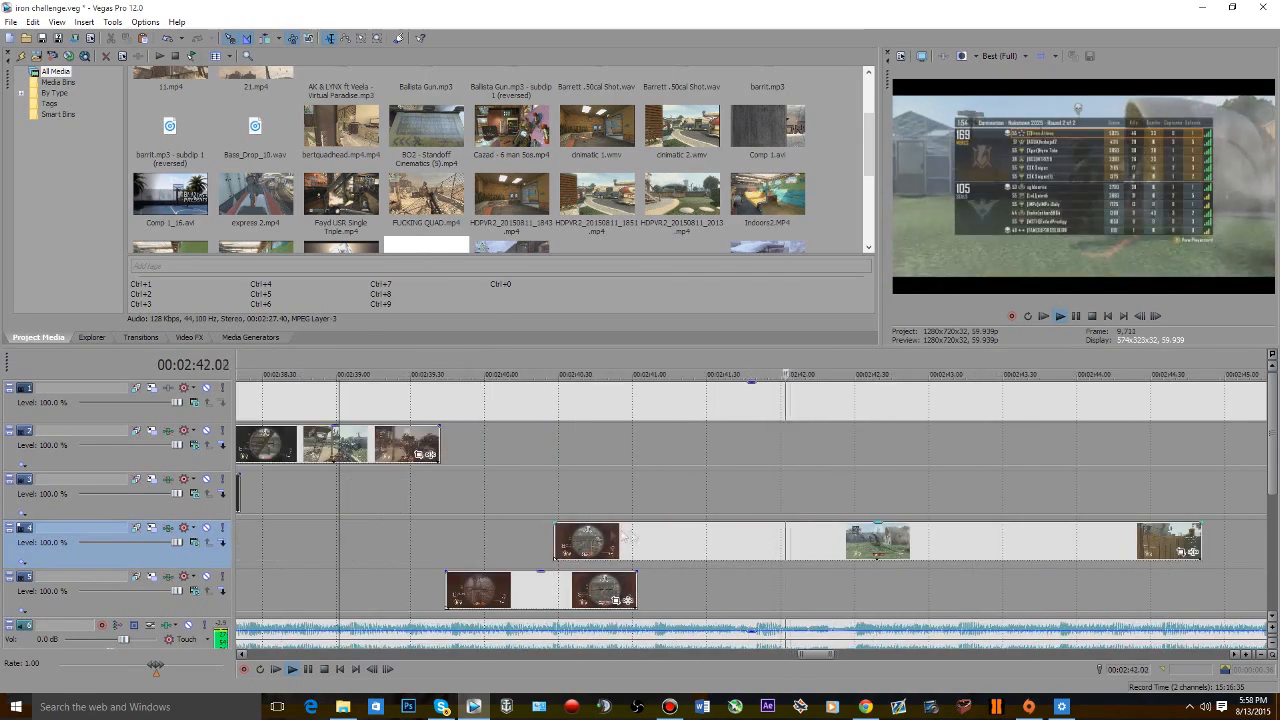
{"action": "key", "text": "space"}
{"action": "scroll", "coordinate": [771, 546], "scroll_direction": "down", "scroll_amount": 5}
{"action": "scroll", "coordinate": [459, 431], "scroll_direction": "up", "scroll_amount": 3}
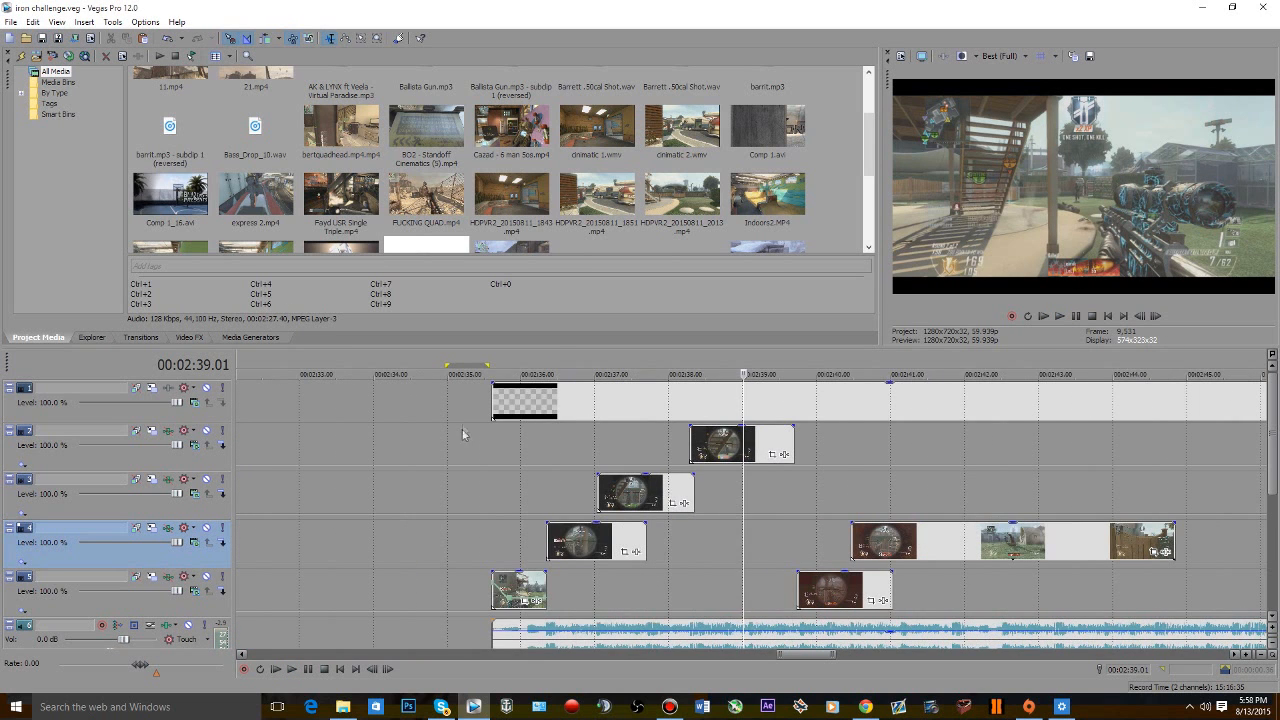
- Trim the end of the second gameplay piece on track 4 back to the start of the track 3 piece at 2:37.02
{"action": "left_click", "coordinate": [519, 516]}
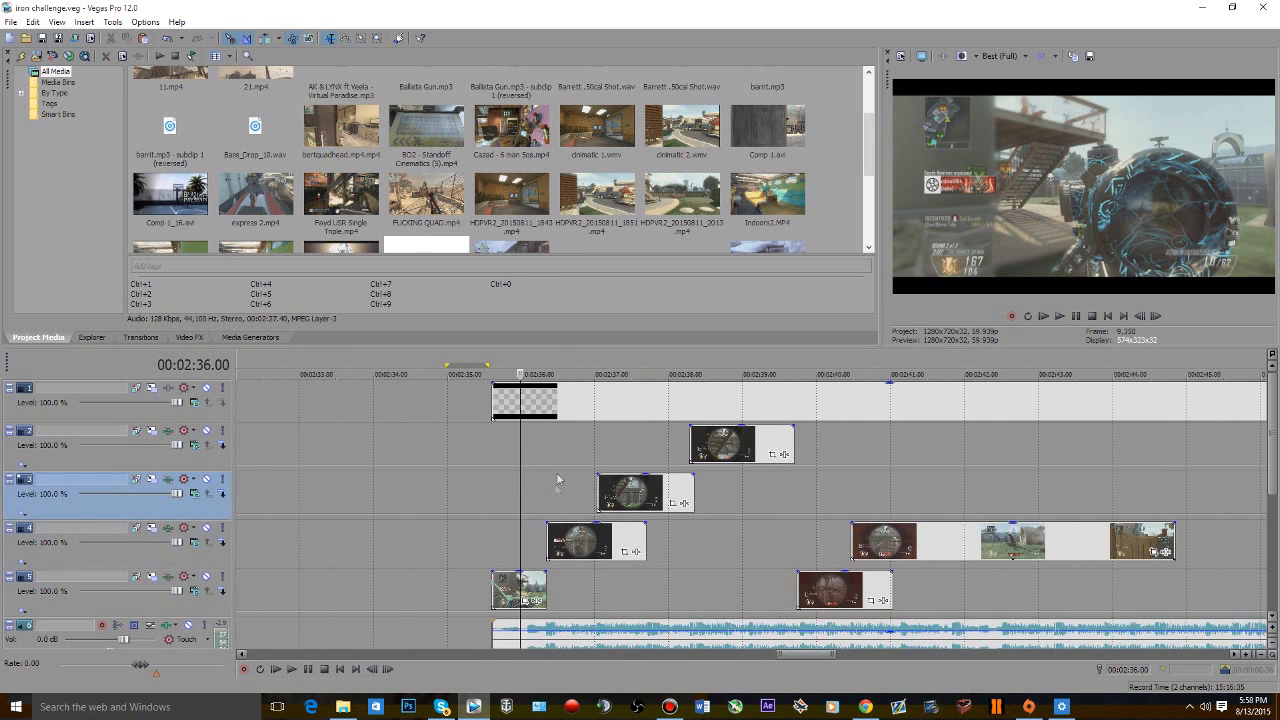
{"action": "scroll", "coordinate": [707, 580], "scroll_direction": "up", "scroll_amount": 3}
{"action": "left_click", "coordinate": [862, 494]}
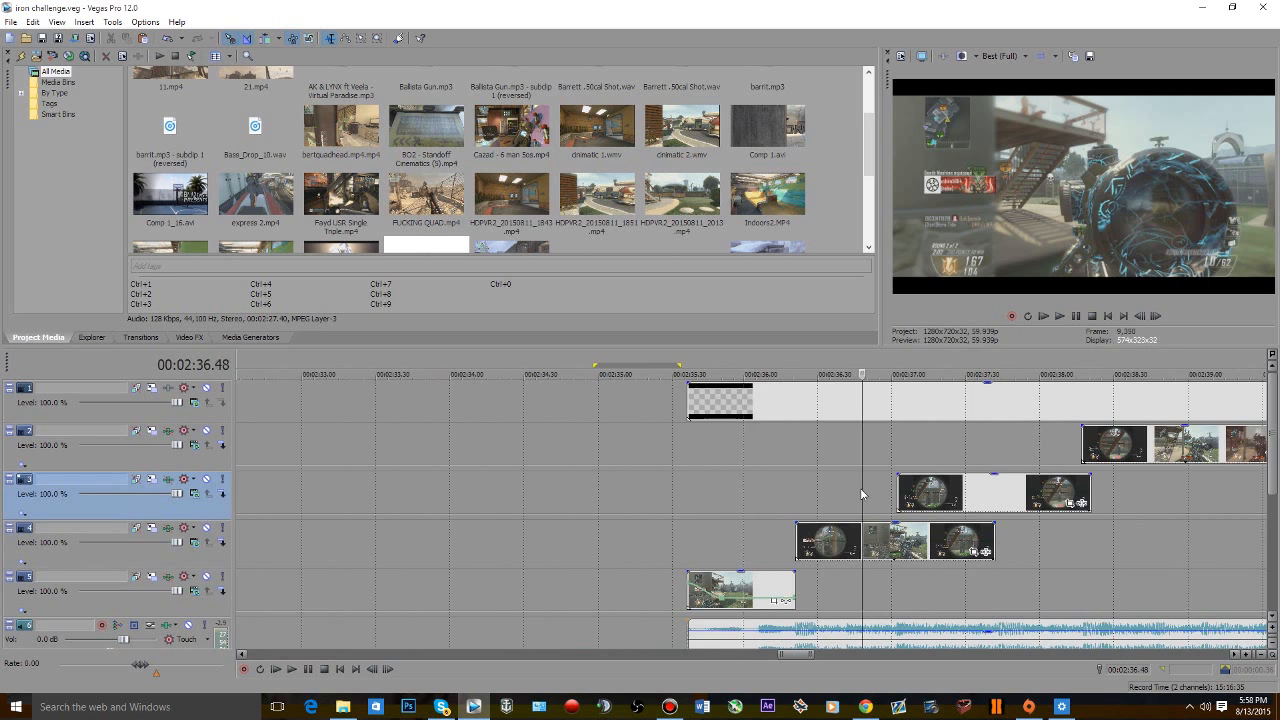
{"action": "key", "text": "space"}
{"action": "key", "text": "space"}
{"action": "left_click_drag", "start_coordinate": [993, 540], "coordinate": [896, 540]}
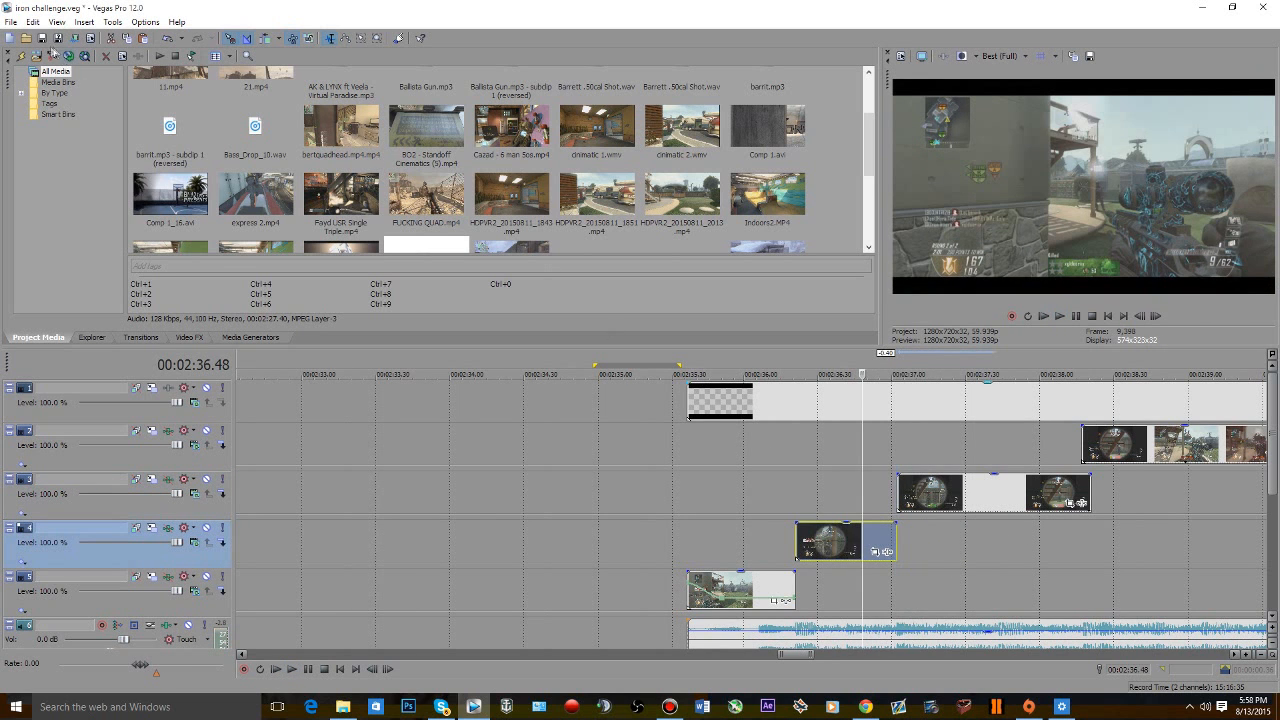
- Add a velocity envelope to the trimmed second gameplay piece on track 4
{"action": "right_click", "coordinate": [818, 541]}
{"action": "mouse_move", "coordinate": [866, 415]}
{"action": "left_click", "coordinate": [1010, 415]}
{"action": "left_click", "coordinate": [795, 490]}
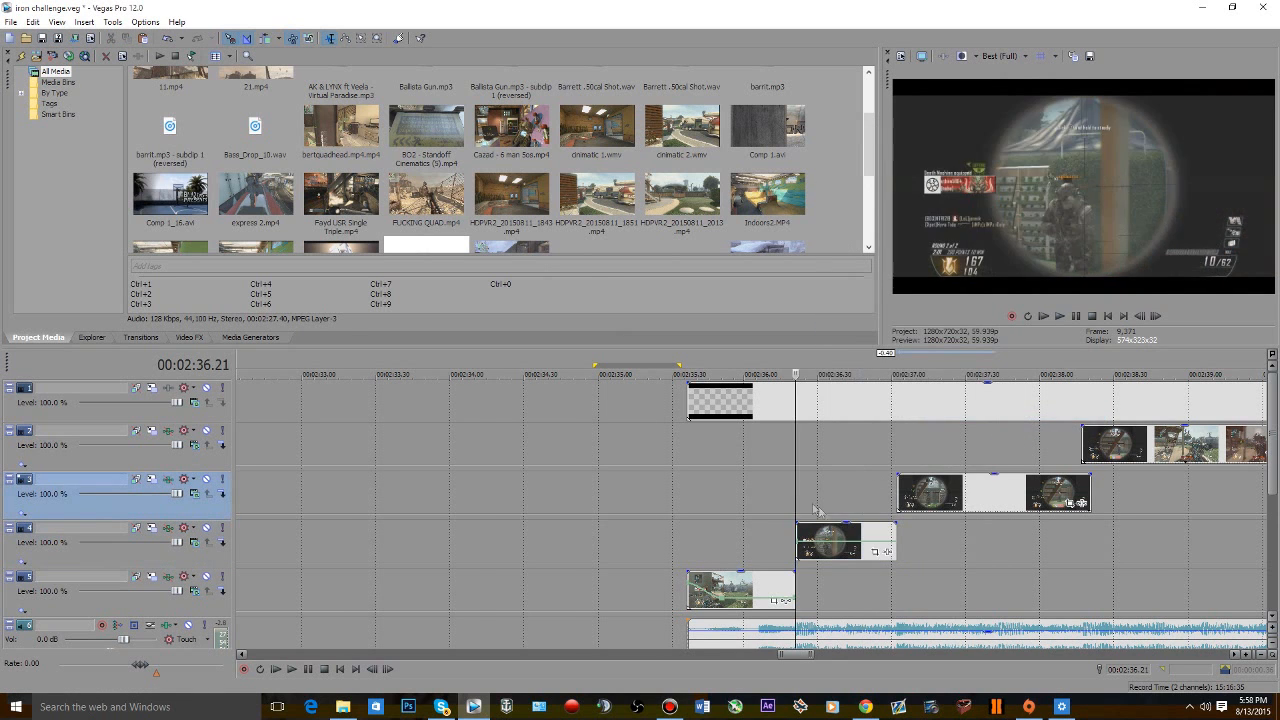
{"action": "scroll", "coordinate": [850, 520], "scroll_direction": "up", "scroll_amount": 2}
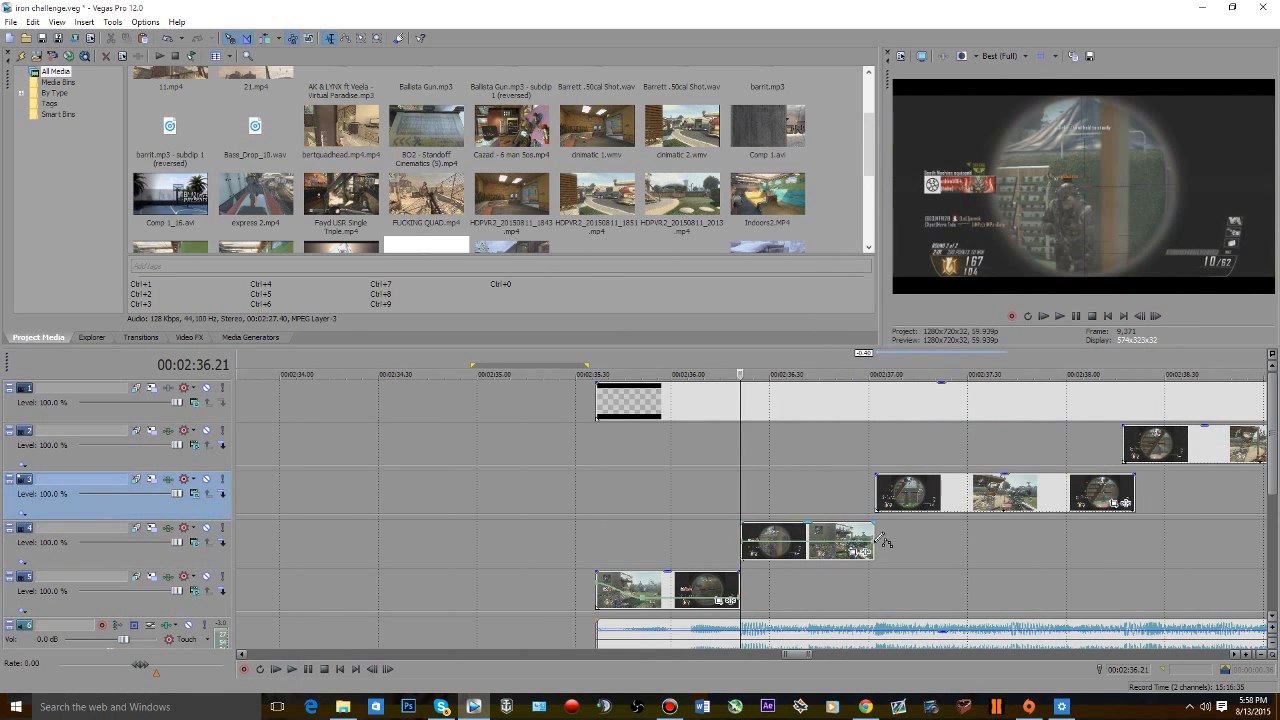
- Check the resample setting in the event properties of the third, fourth and fifth gameplay pieces
{"action": "right_click", "coordinate": [1015, 488]}
{"action": "left_click", "coordinate": [1045, 462]}
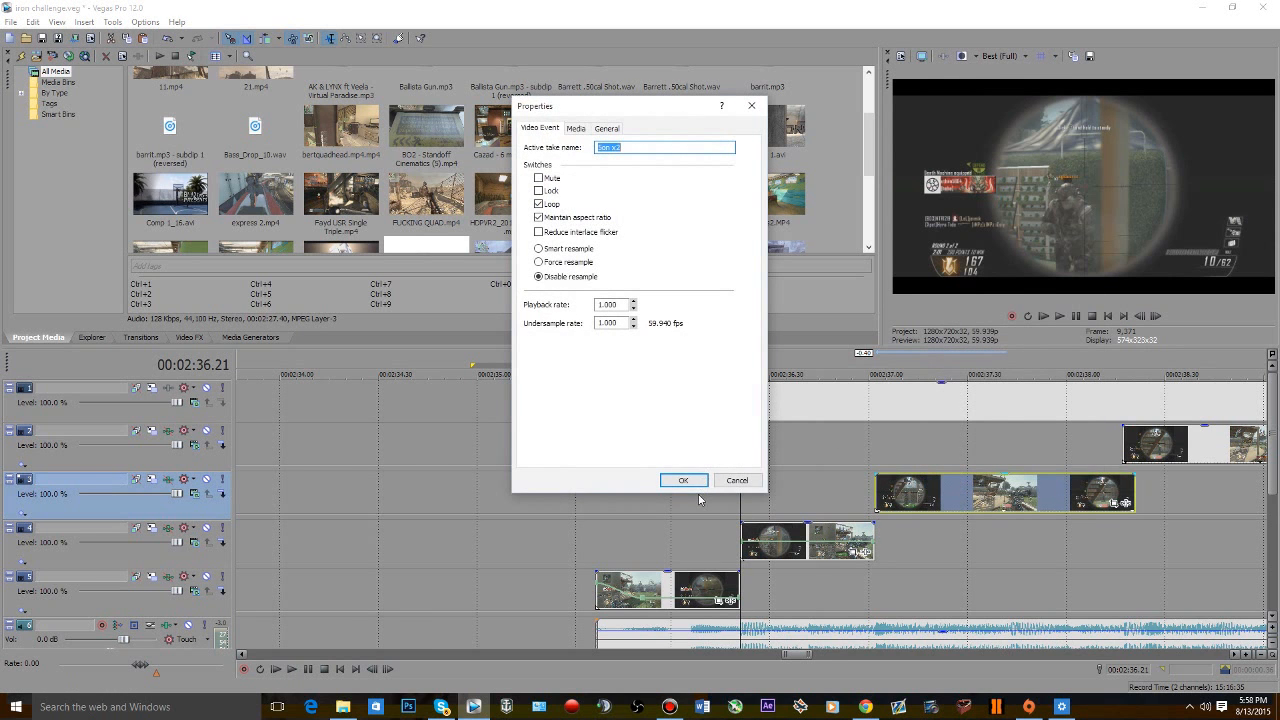
{"action": "left_click", "coordinate": [684, 481]}
{"action": "right_click", "coordinate": [922, 448]}
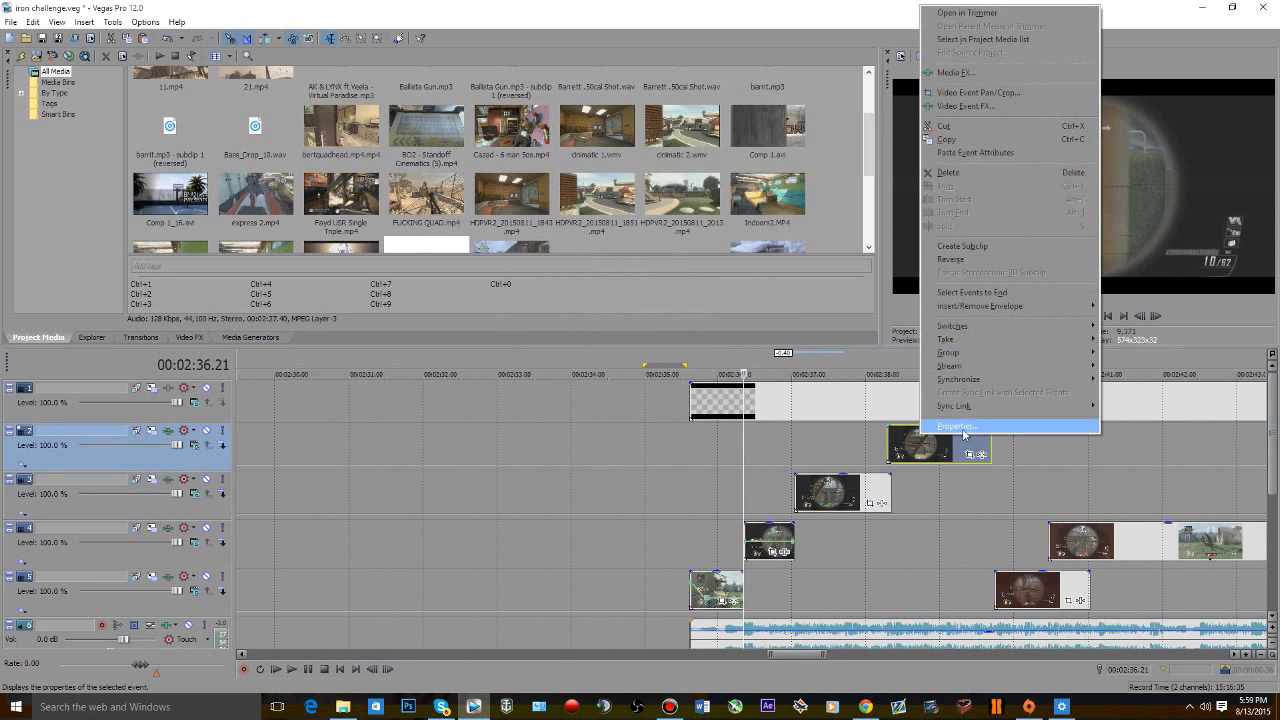
{"action": "left_click", "coordinate": [960, 428]}
{"action": "left_click", "coordinate": [676, 481]}
{"action": "right_click", "coordinate": [1050, 592]}
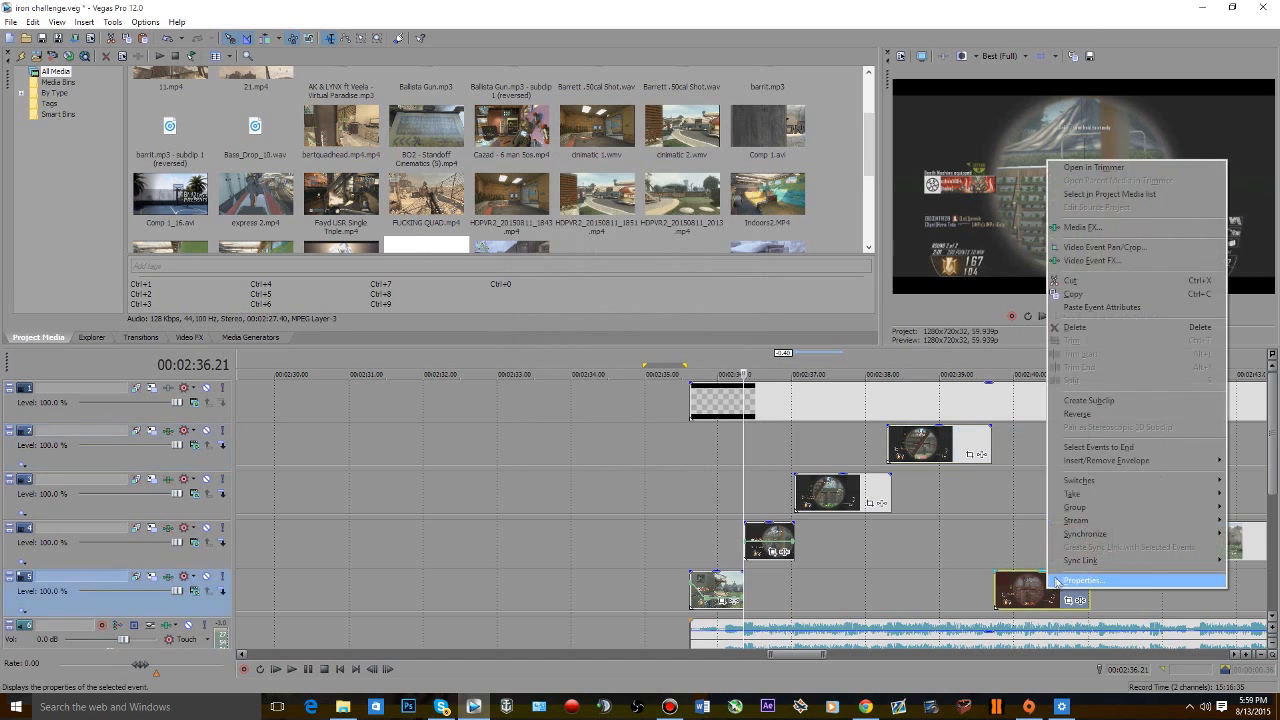
{"action": "left_click", "coordinate": [1070, 580]}
{"action": "left_click", "coordinate": [684, 481]}
- Disable resampling for the last gameplay piece on track 4
{"action": "right_click", "coordinate": [1056, 552]}
{"action": "left_click", "coordinate": [1090, 545]}
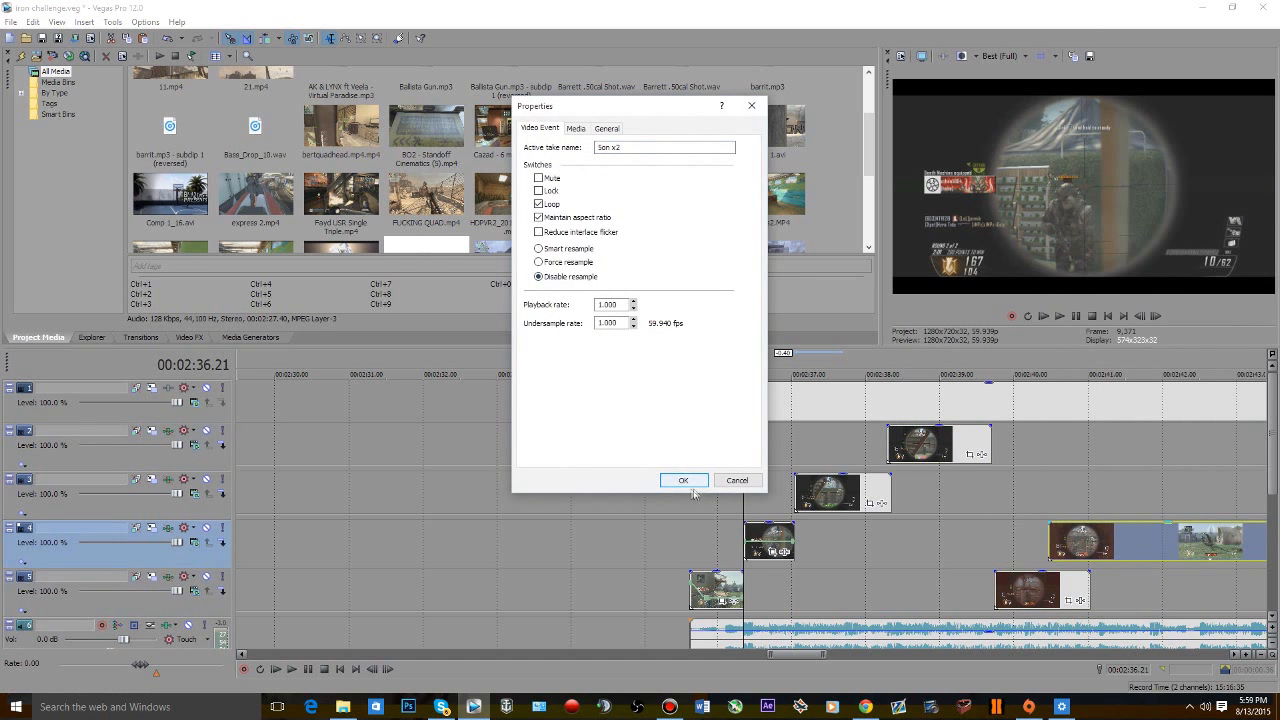
{"action": "left_click", "coordinate": [688, 481]}
- Play the first ramp, then raise the velocity envelope of the second gameplay piece on track 4 to about 231%
{"action": "left_click", "coordinate": [689, 505]}
{"action": "key", "text": "space"}
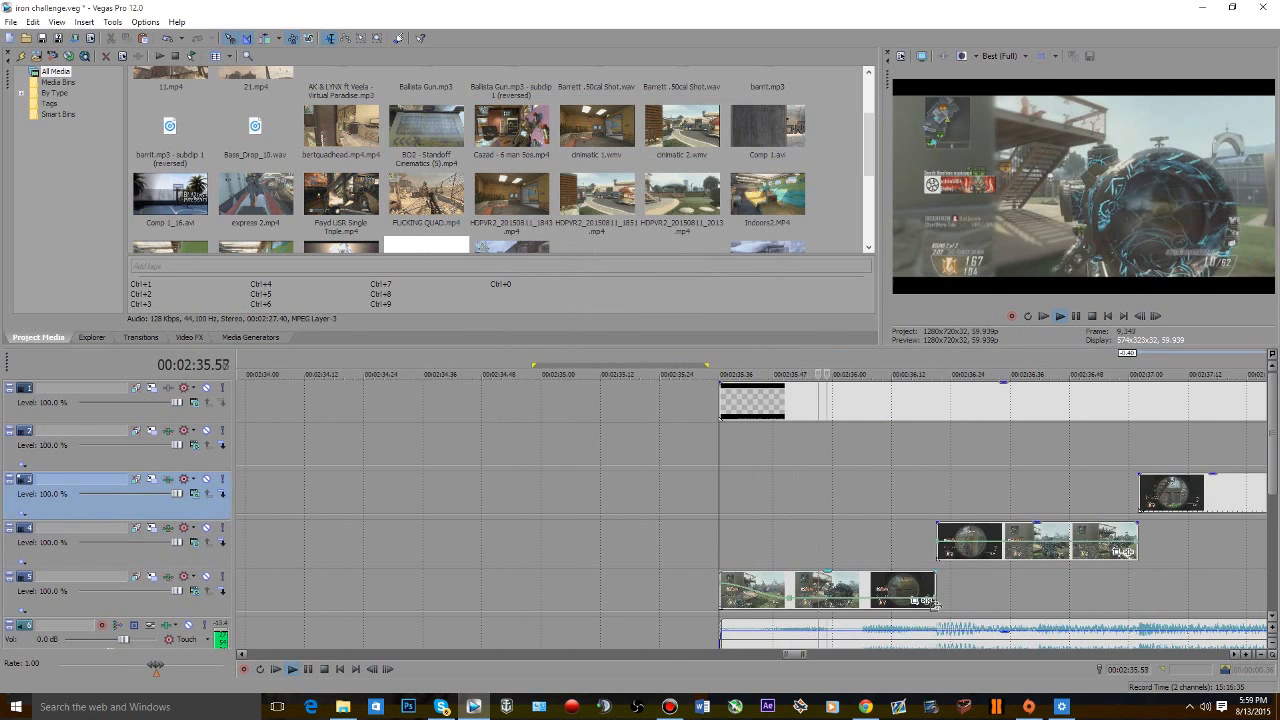
{"action": "scroll", "coordinate": [860, 572], "scroll_direction": "up", "scroll_amount": 1}
{"action": "key", "text": "space"}
{"action": "left_click", "coordinate": [789, 588]}
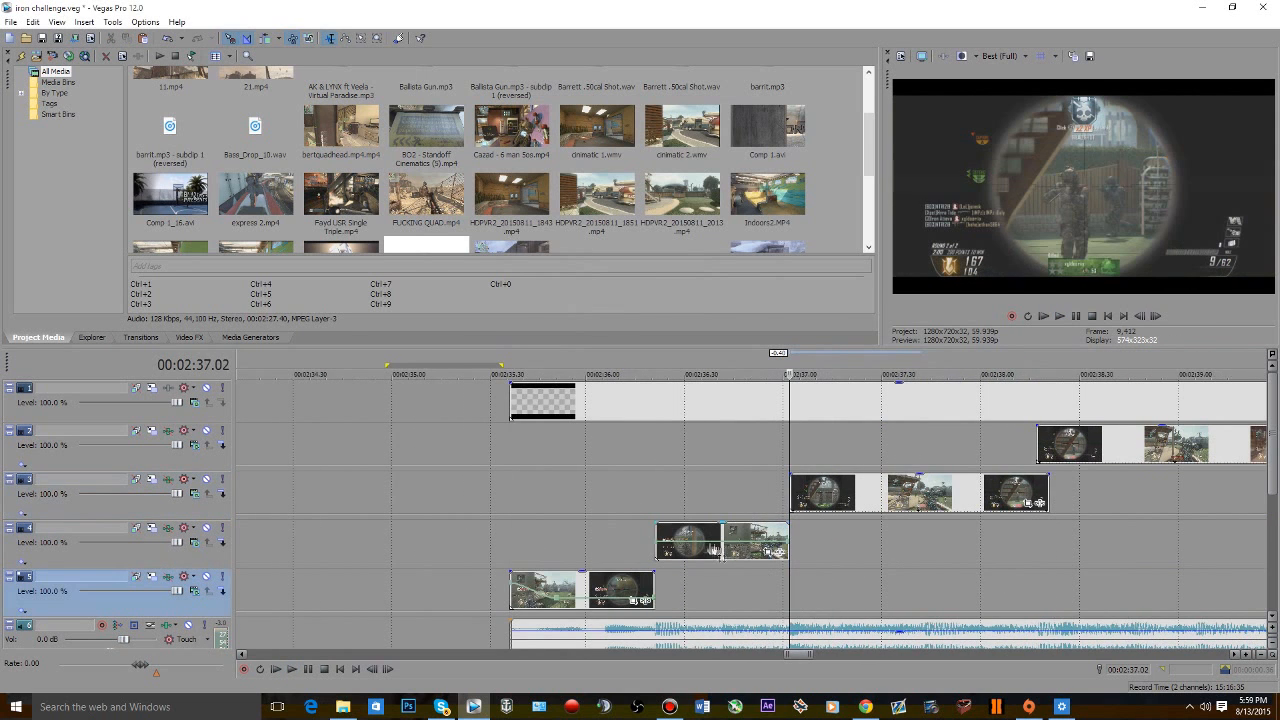
{"action": "left_click_drag", "start_coordinate": [658, 545], "coordinate": [708, 537]}
{"action": "left_click", "coordinate": [658, 541]}
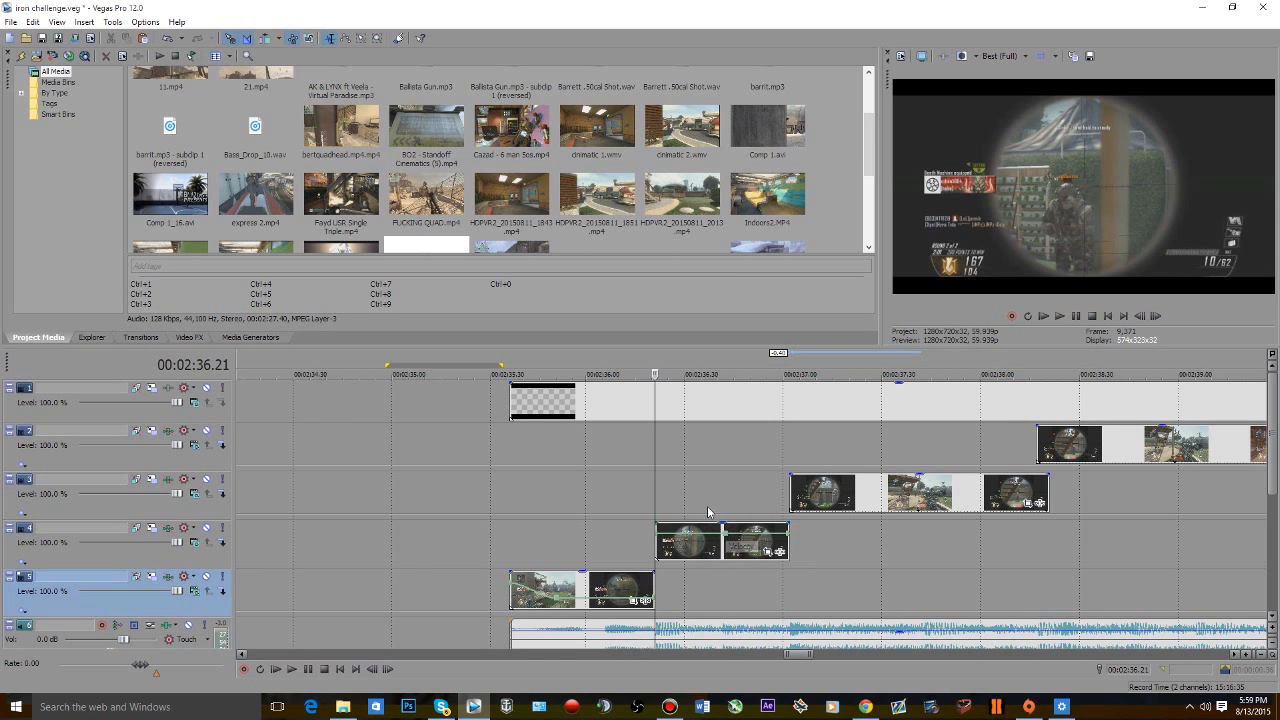
- Add a velocity point near the middle of the second track 4 piece, lower it into a slow-down dip, and play back the ramp
{"action": "scroll", "coordinate": [709, 502], "scroll_direction": "up", "scroll_amount": 3}
{"action": "scroll", "coordinate": [997, 597], "scroll_direction": "down", "scroll_amount": 1}
{"action": "left_click", "coordinate": [987, 598]}
{"action": "scroll", "coordinate": [745, 594], "scroll_direction": "up", "scroll_amount": 3}
{"action": "scroll", "coordinate": [690, 584], "scroll_direction": "down", "scroll_amount": 3}
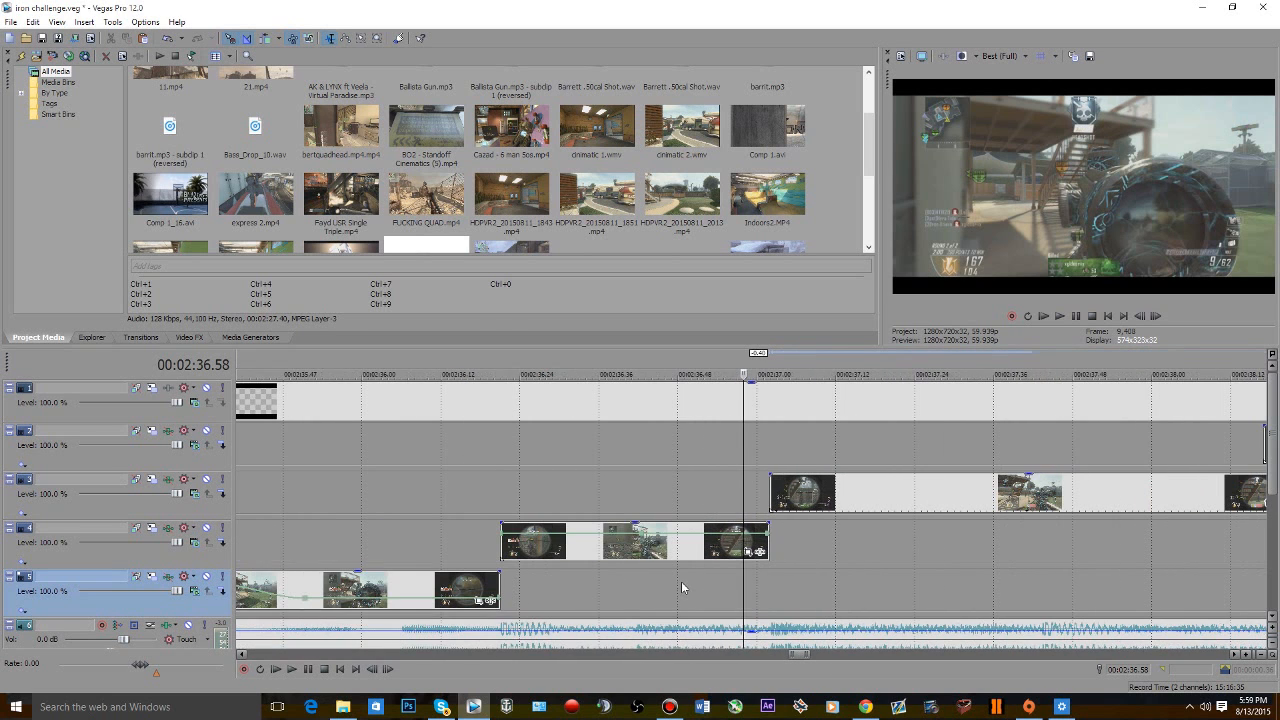
{"action": "left_click", "coordinate": [618, 577]}
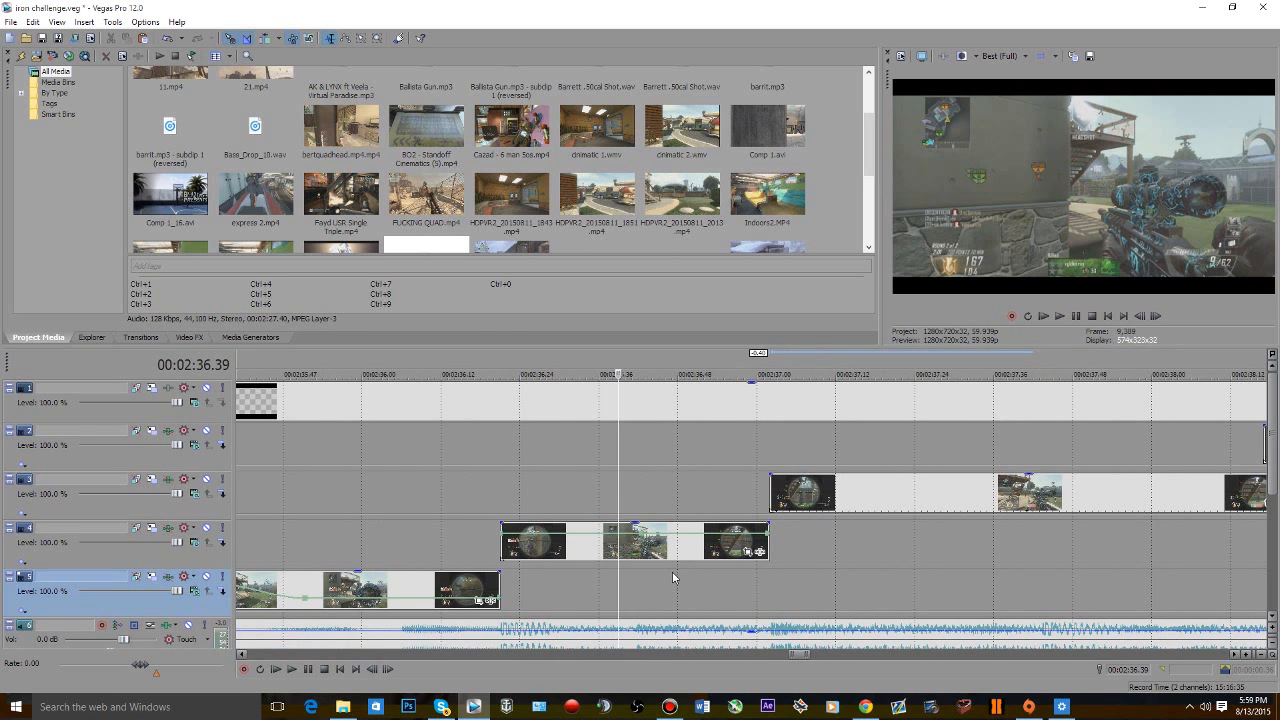
{"action": "double_click", "coordinate": [642, 535]}
{"action": "left_click_drag", "start_coordinate": [642, 535], "coordinate": [643, 555]}
{"action": "left_click", "coordinate": [483, 488]}
{"action": "key", "text": "space"}
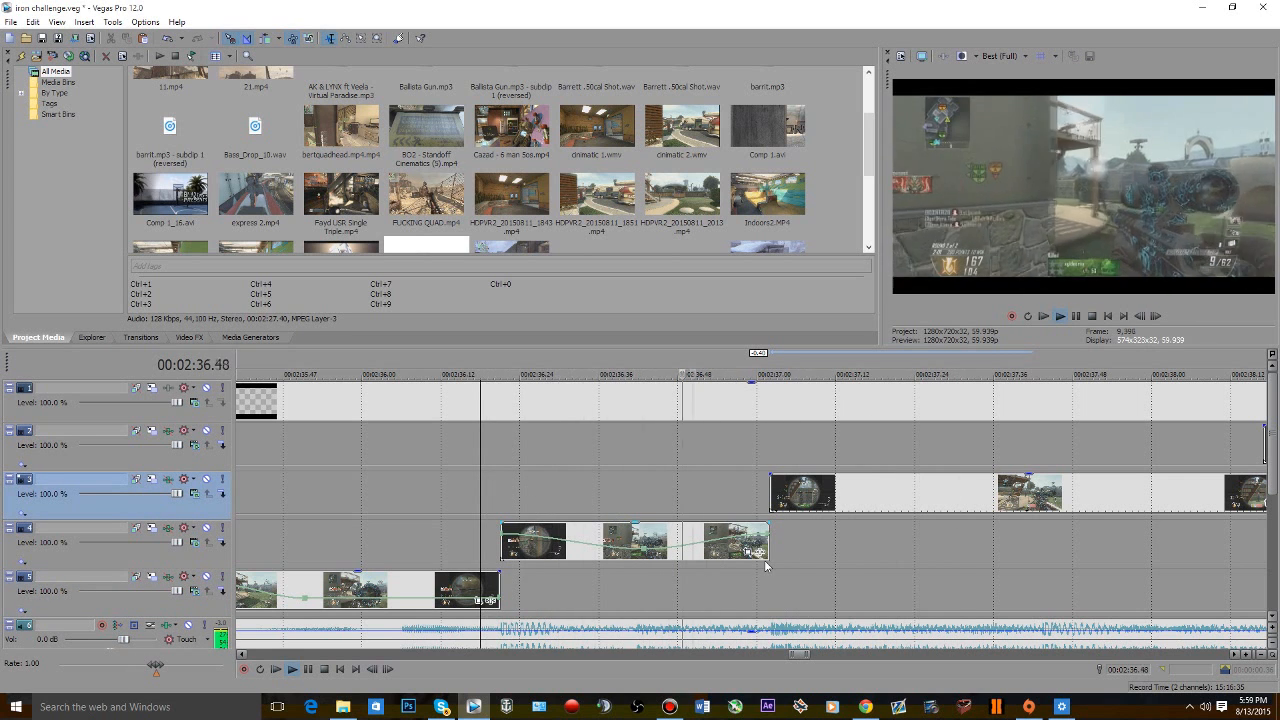
{"action": "key", "text": "space"}
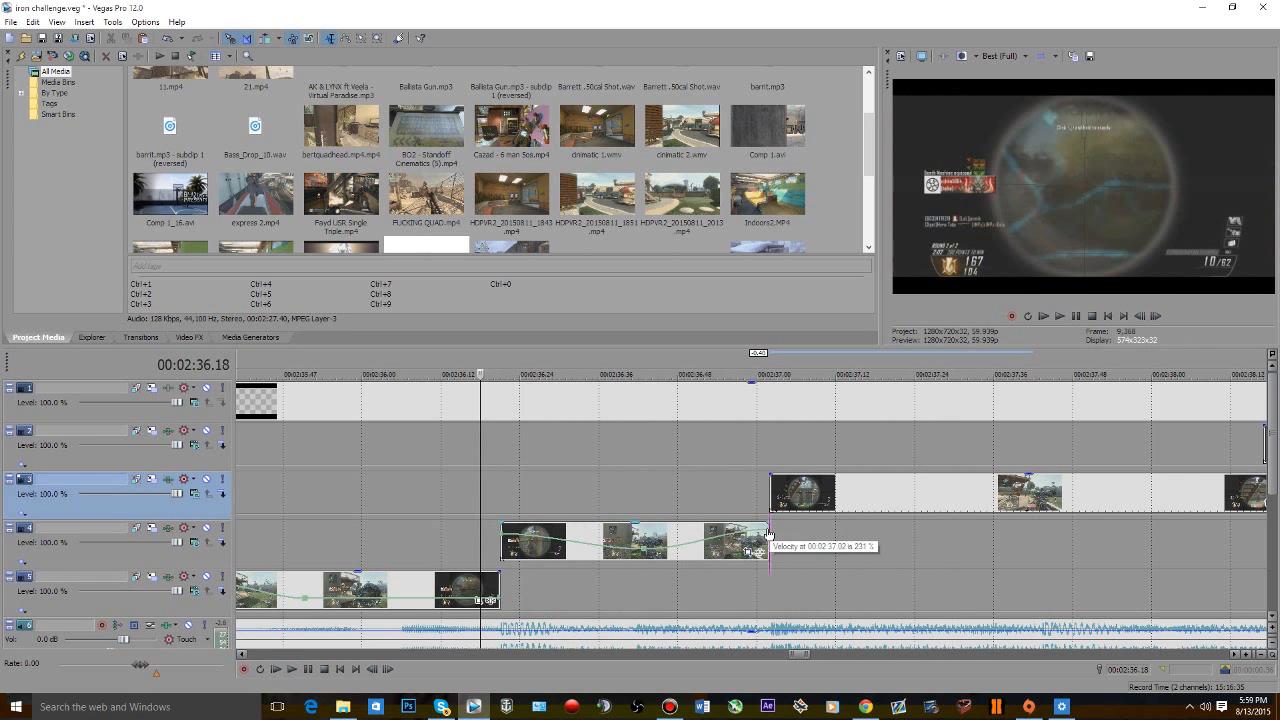
- Set the starting velocity of the second gameplay piece on track 4 to about 217% and play back the ramp
{"action": "left_click_drag", "start_coordinate": [504, 538], "coordinate": [506, 536]}
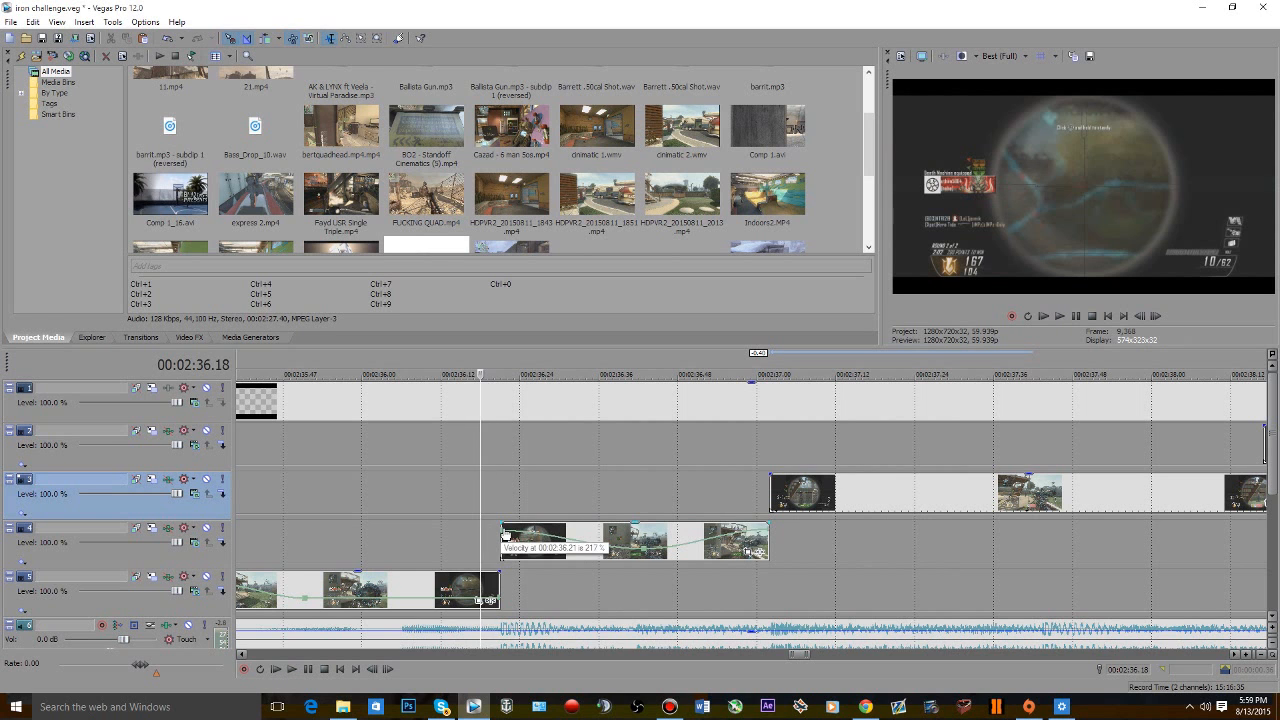
{"action": "key", "text": "space"}
{"action": "key", "text": "space"}
{"action": "key", "text": "space"}
{"action": "key", "text": "space"}
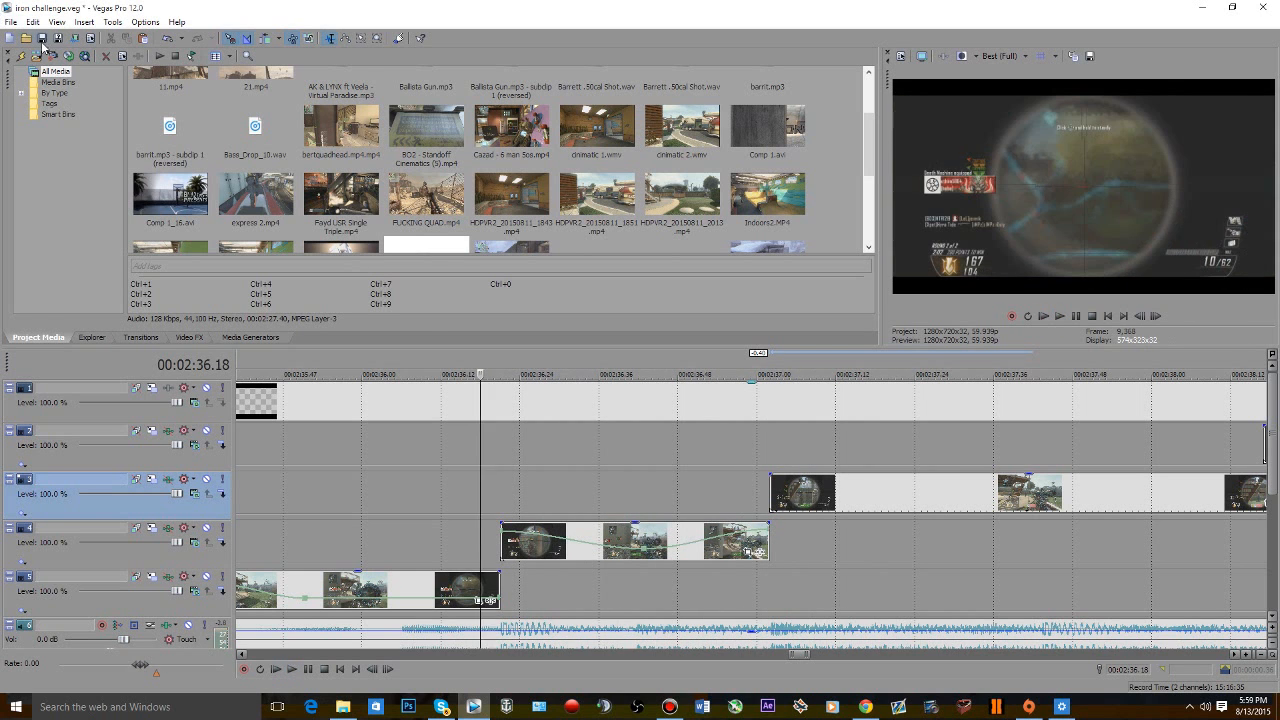
- Fine-tune the low velocity point in the middle of the track 4 piece, replay the ramp, and save the project
{"action": "left_click", "coordinate": [750, 498]}
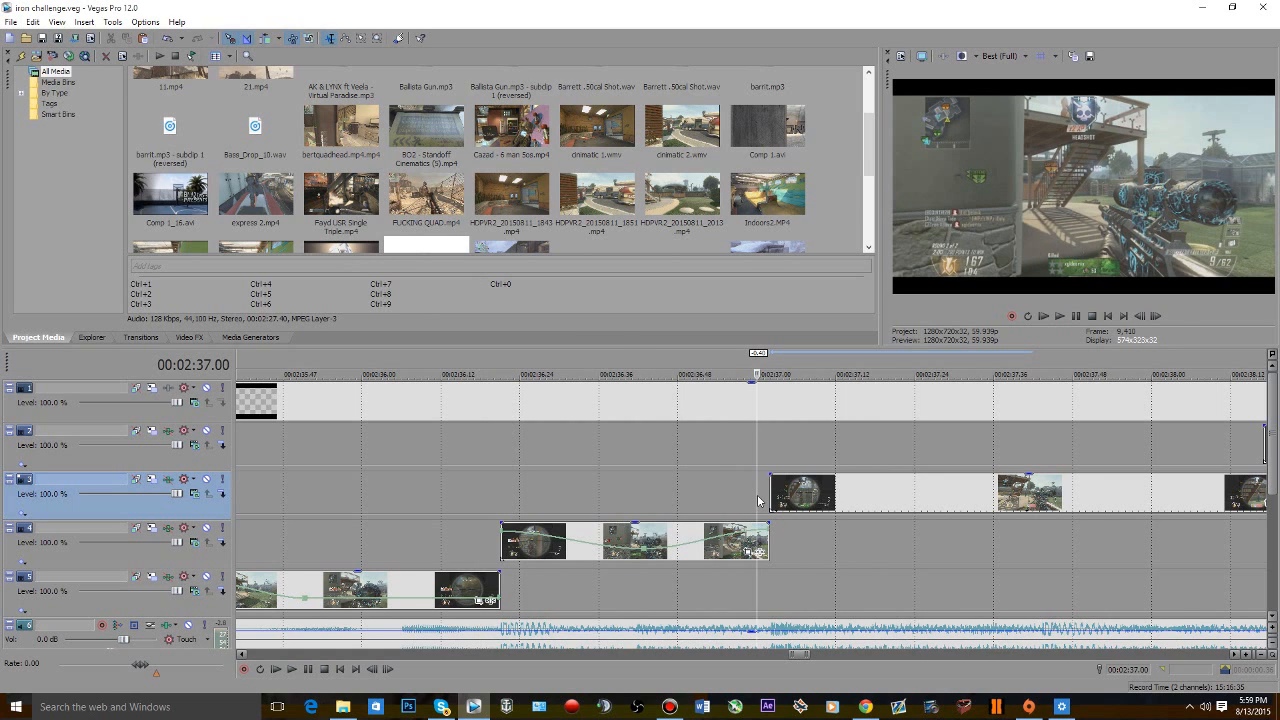
{"action": "left_click", "coordinate": [763, 495]}
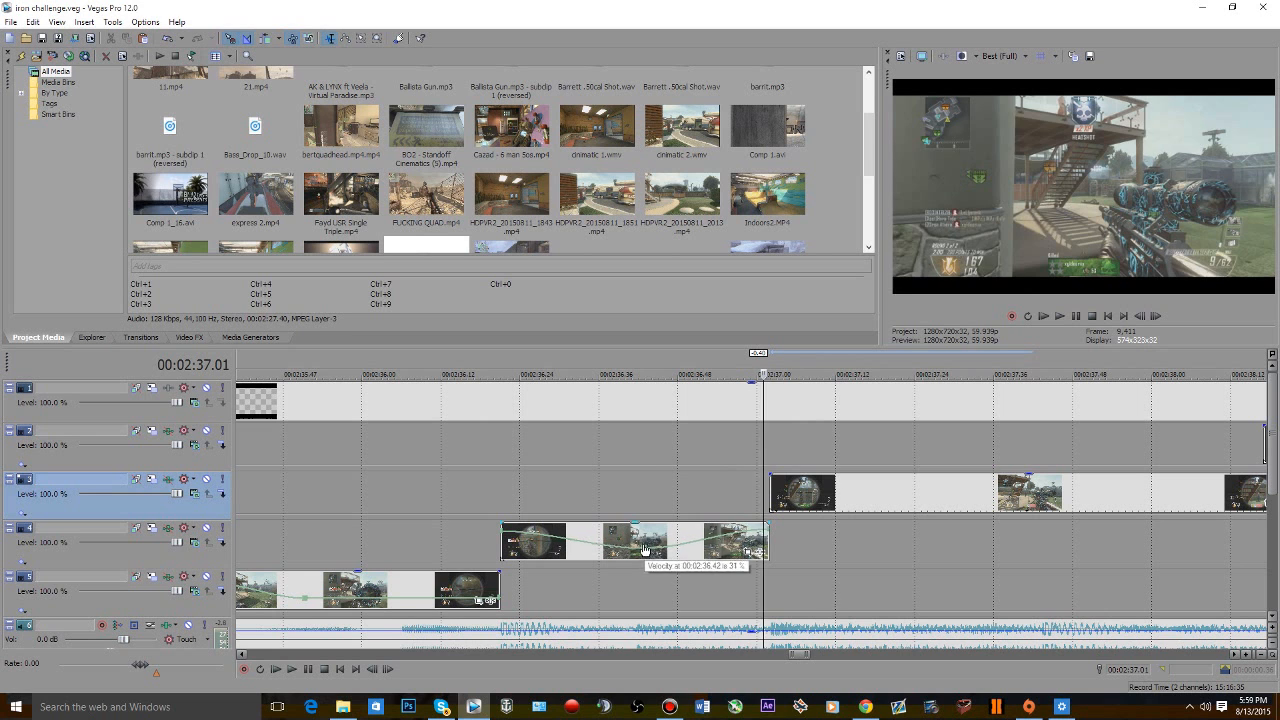
{"action": "left_click", "coordinate": [445, 468]}
{"action": "key", "text": "space"}
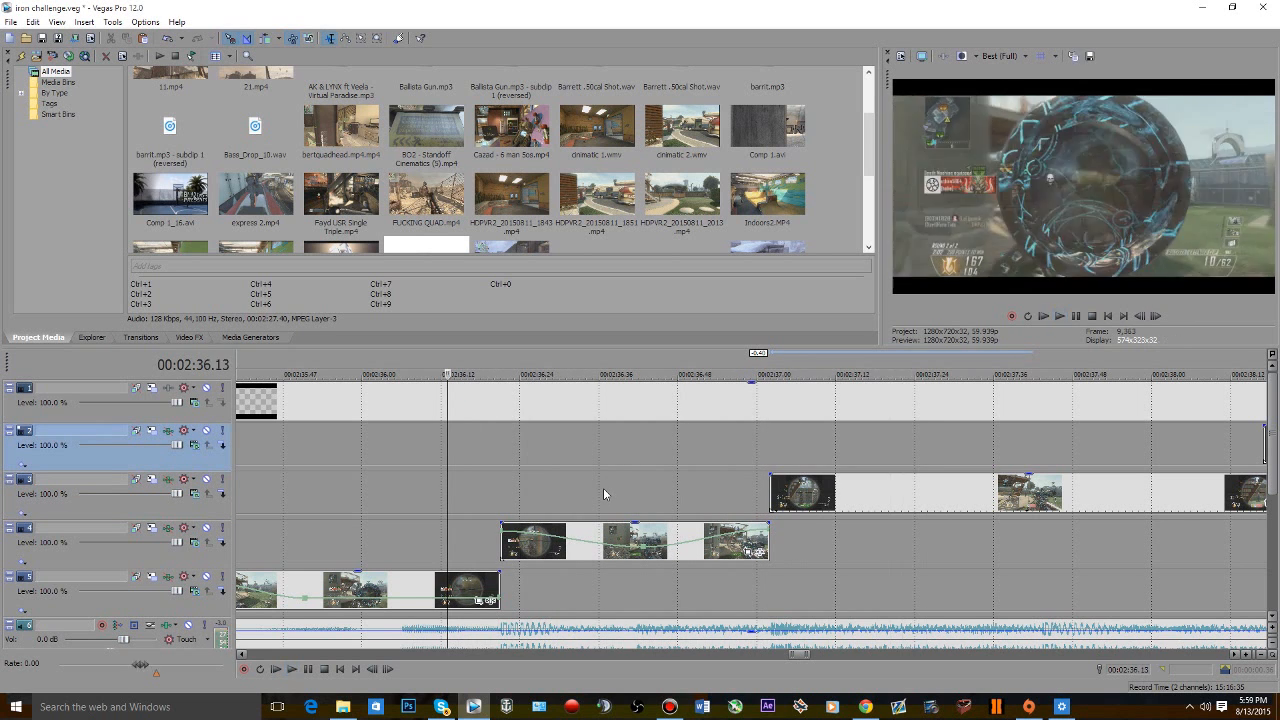
{"action": "key", "text": "space"}
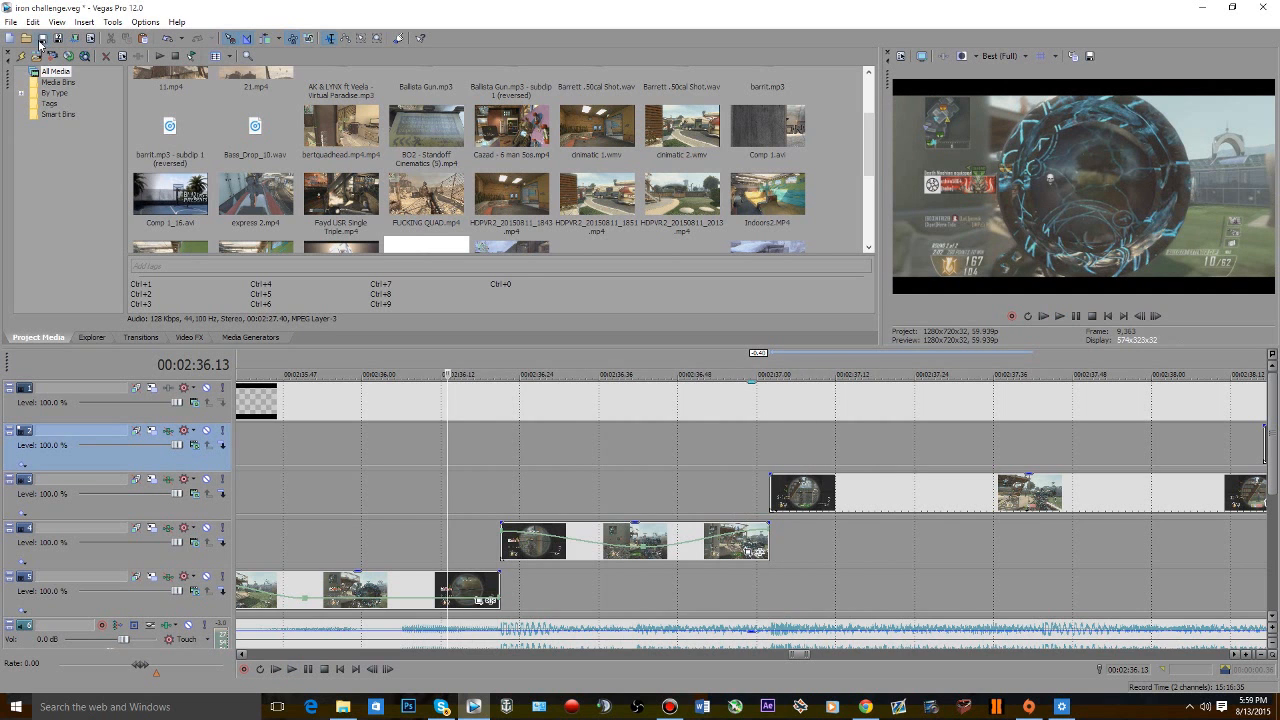
{"action": "left_click", "coordinate": [41, 42]}
- Insert a velocity envelope on the third gameplay piece on track 3 and play the section
{"action": "scroll", "coordinate": [808, 474], "scroll_direction": "down", "scroll_amount": 5}
{"action": "scroll", "coordinate": [880, 506], "scroll_direction": "up", "scroll_amount": 3}
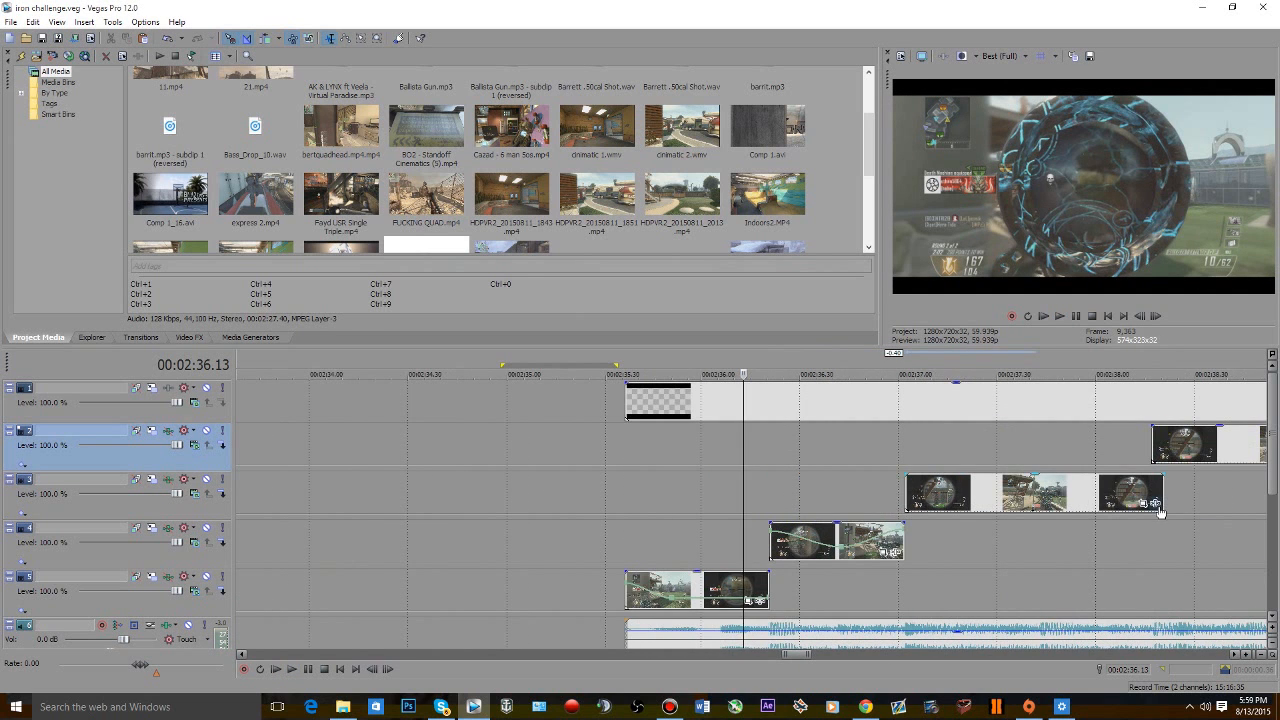
{"action": "right_click", "coordinate": [1093, 500]}
{"action": "mouse_move", "coordinate": [1162, 366]}
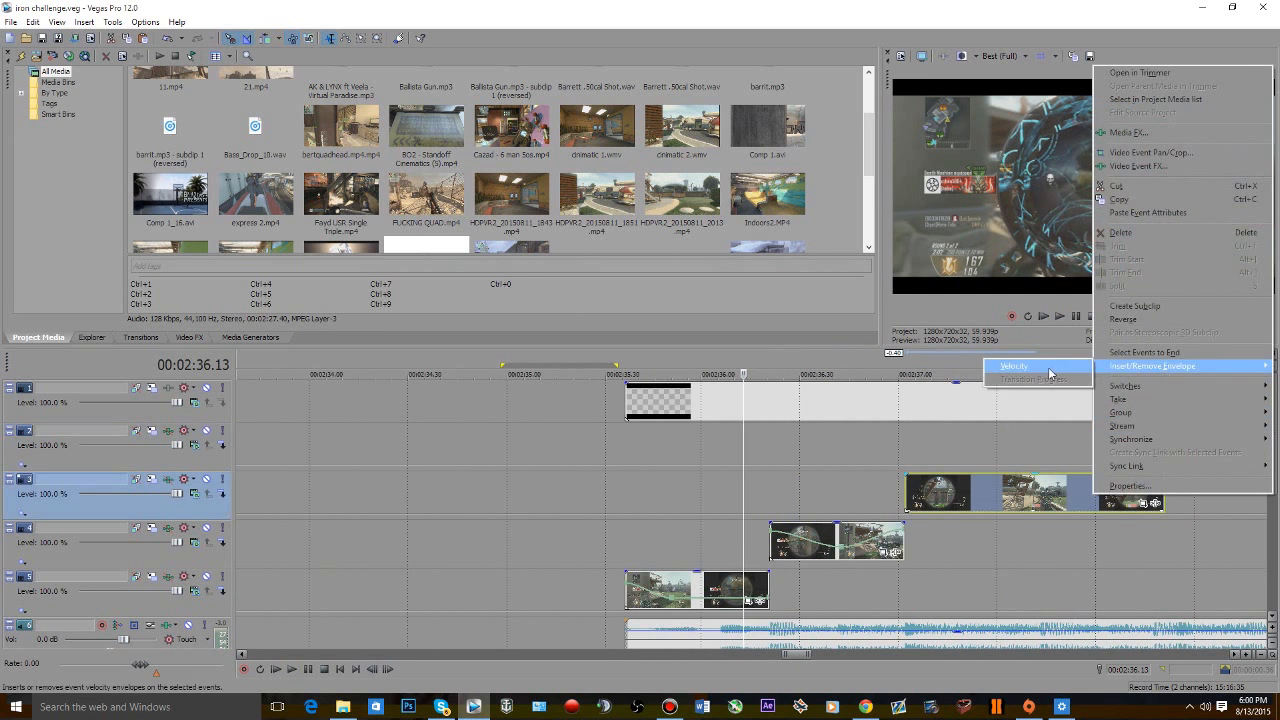
{"action": "left_click", "coordinate": [1049, 369]}
{"action": "key", "text": "space"}
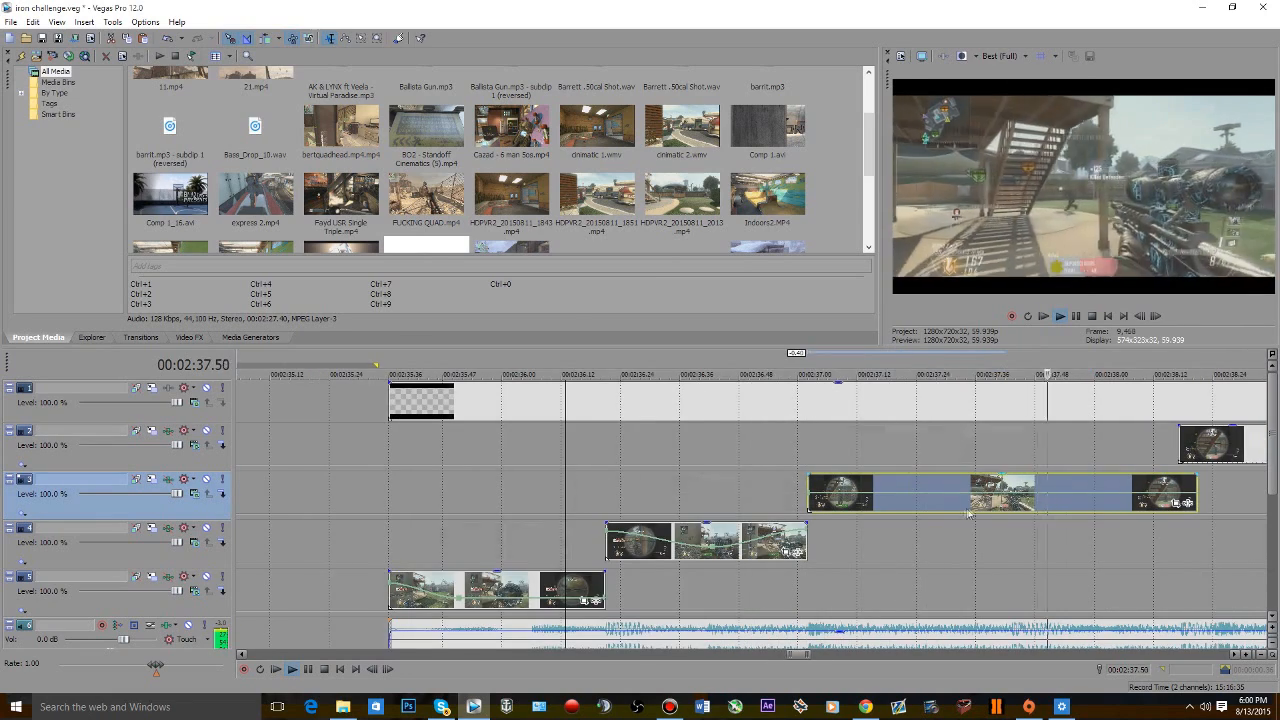
{"action": "key", "text": "space"}
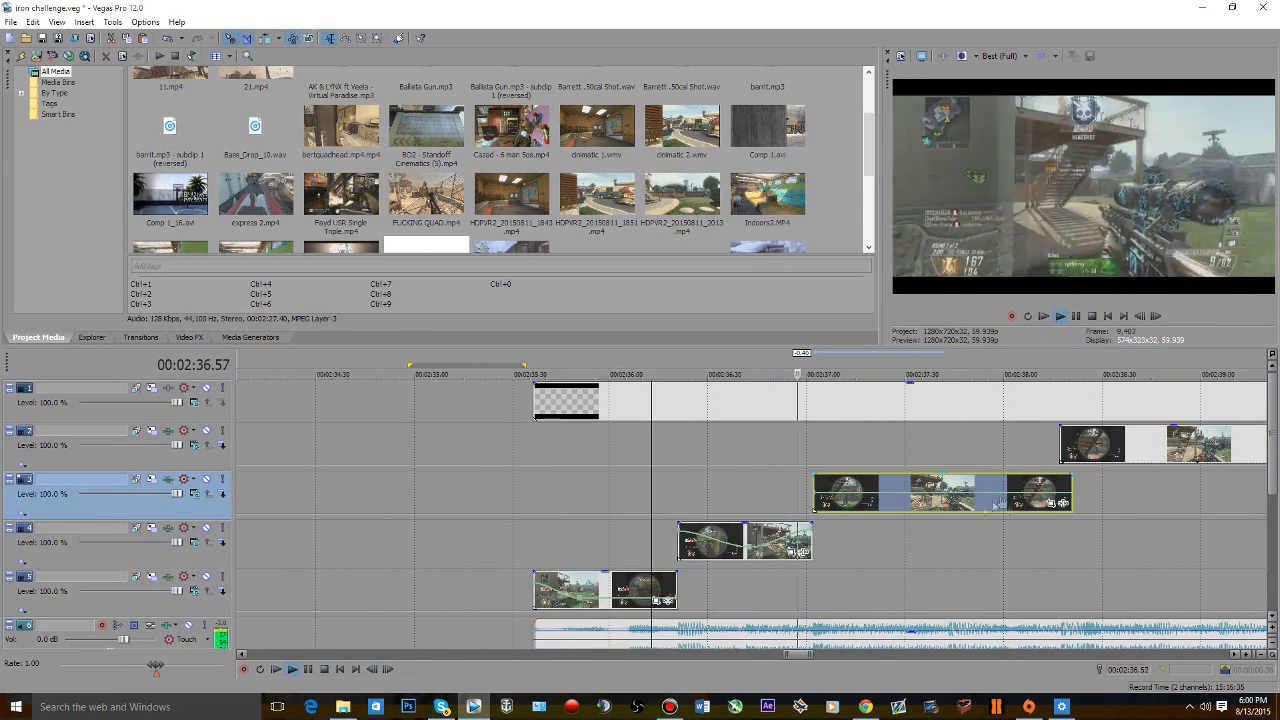
- Add a velocity point on the beat near the middle of the track 3 piece and raise it to speed up the second half
{"action": "left_click", "coordinate": [950, 541]}
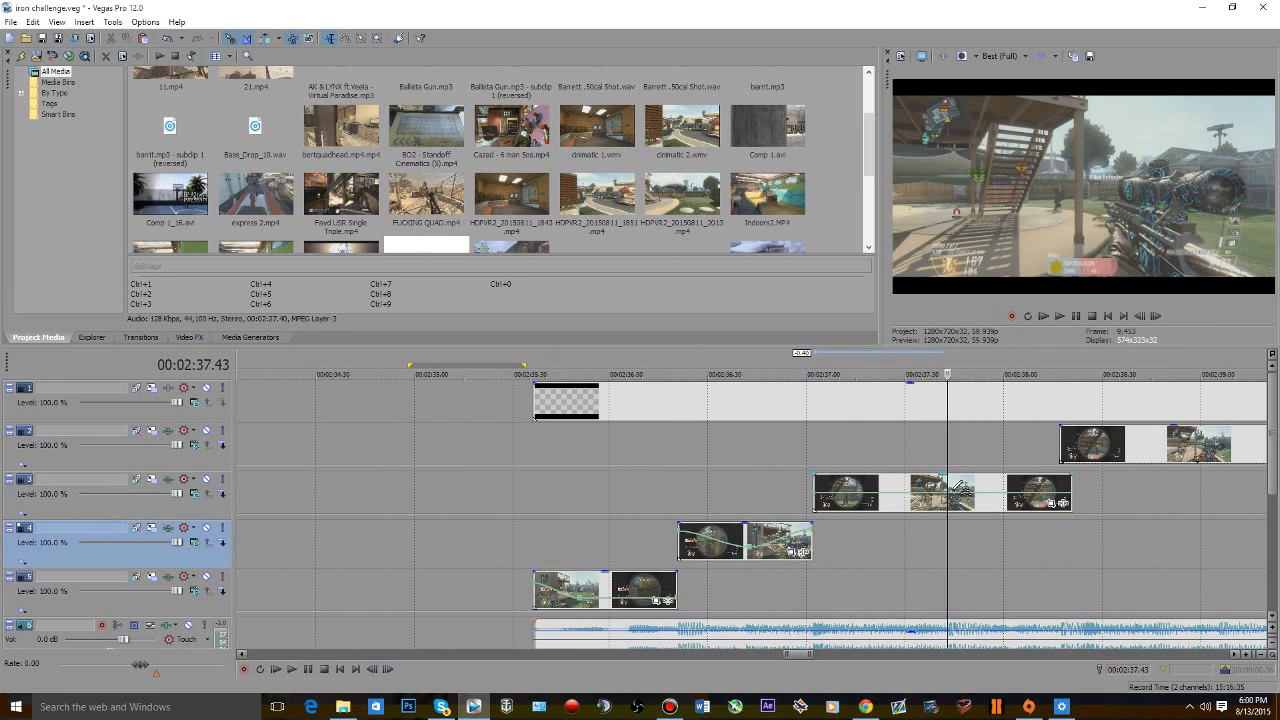
{"action": "key", "text": "space"}
{"action": "key", "text": "space"}
{"action": "left_click_drag", "start_coordinate": [1063, 505], "coordinate": [1058, 490]}
{"action": "scroll", "coordinate": [1064, 488], "scroll_direction": "up", "scroll_amount": 3}
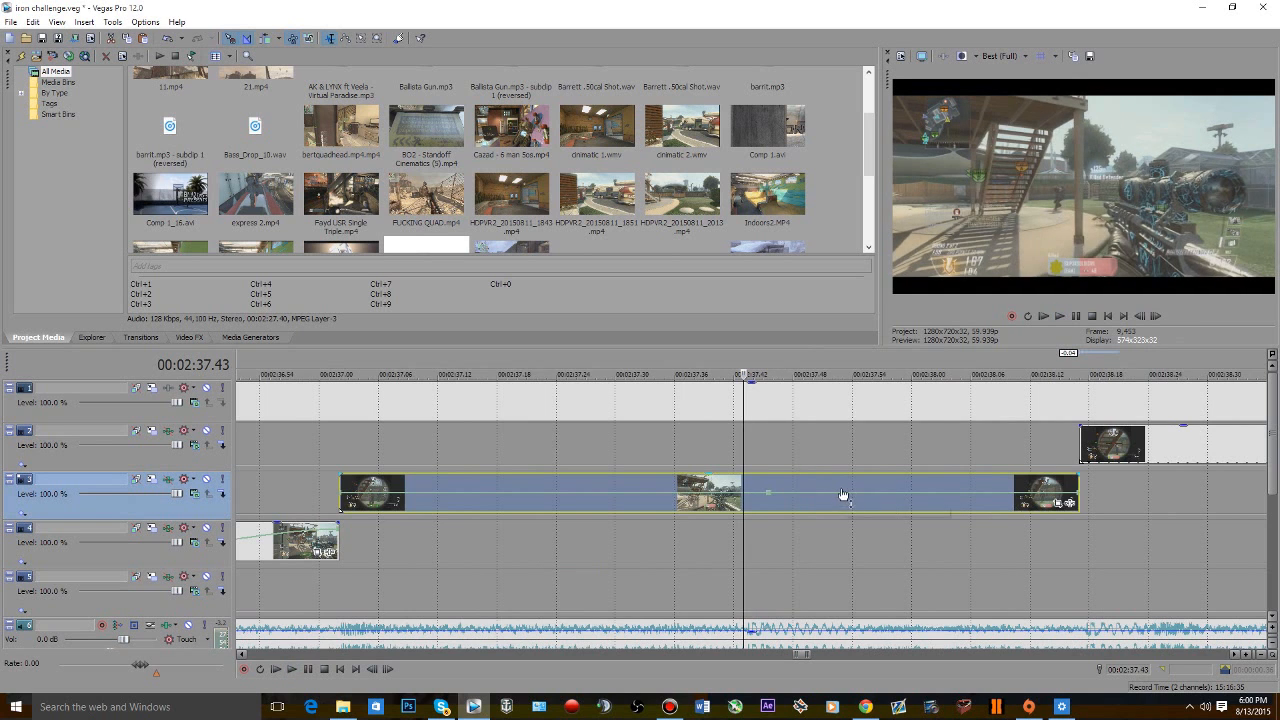
{"action": "left_click_drag", "start_coordinate": [605, 491], "coordinate": [604, 493]}
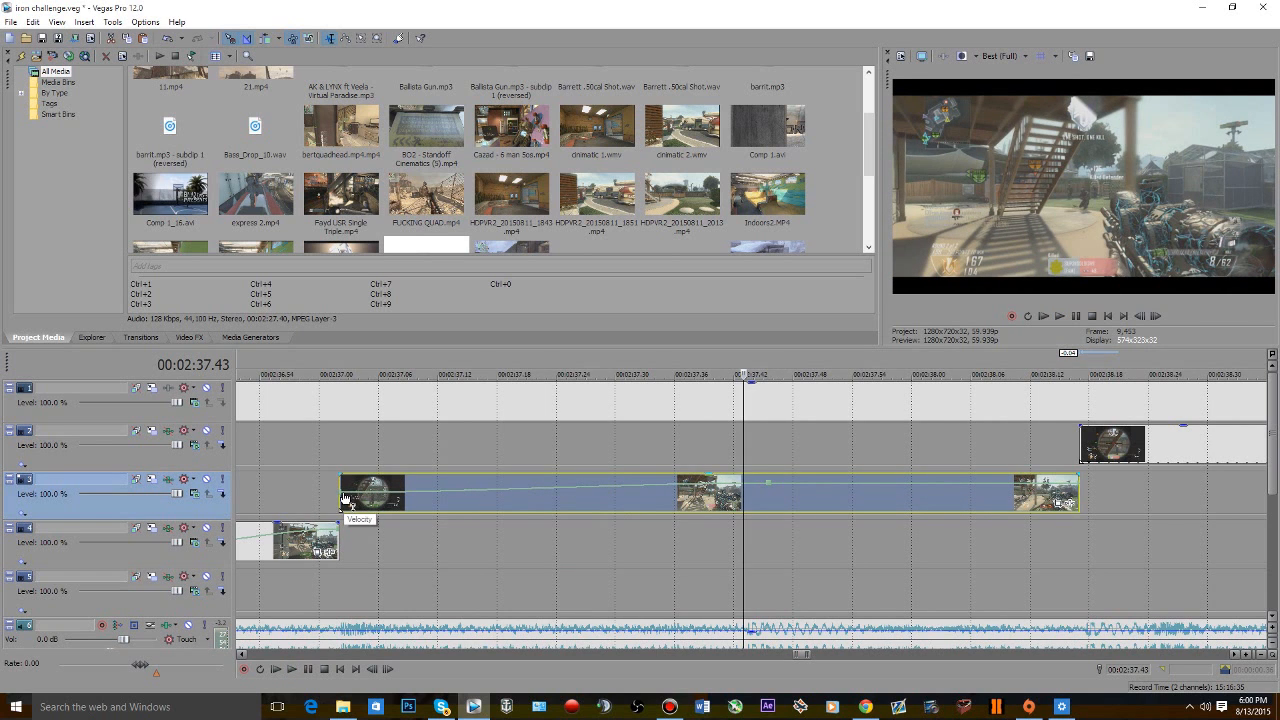
- Raise the starting velocity of the track 3 piece to about 217% and play it back
{"action": "left_click_drag", "start_coordinate": [341, 497], "coordinate": [344, 492]}
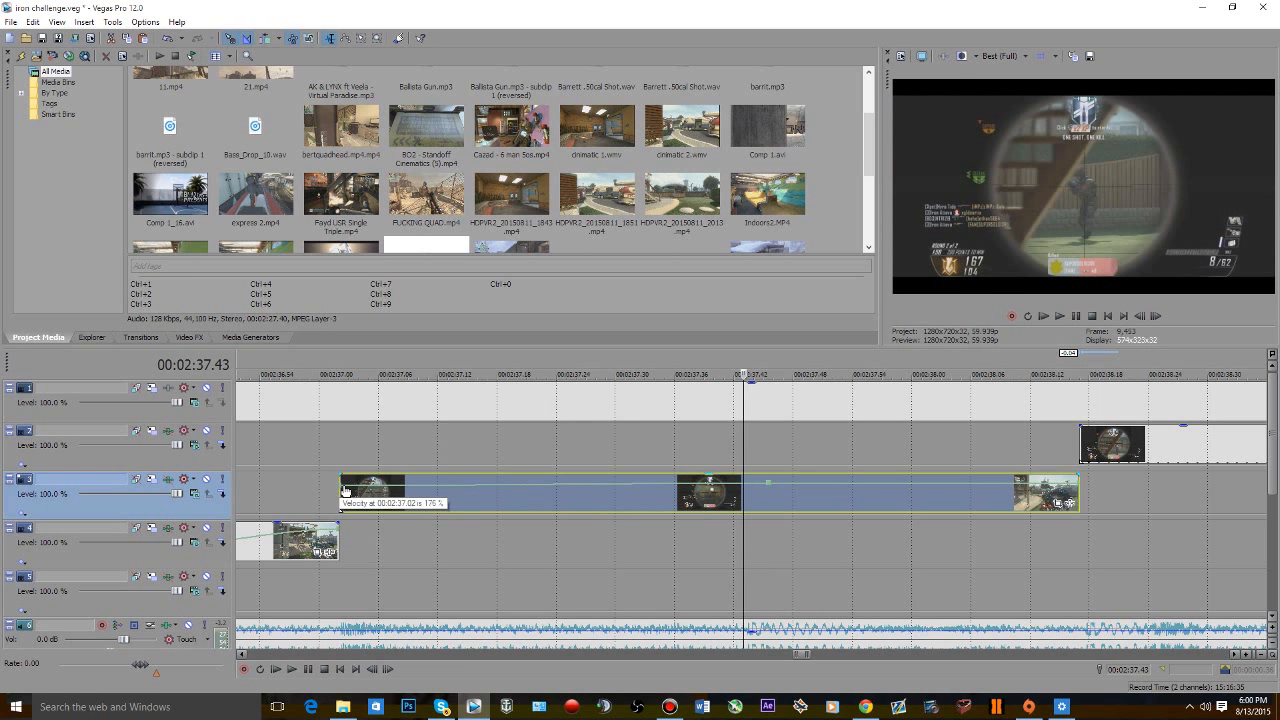
{"action": "left_click", "coordinate": [322, 434]}
{"action": "key", "text": "space"}
{"action": "key", "text": "space"}
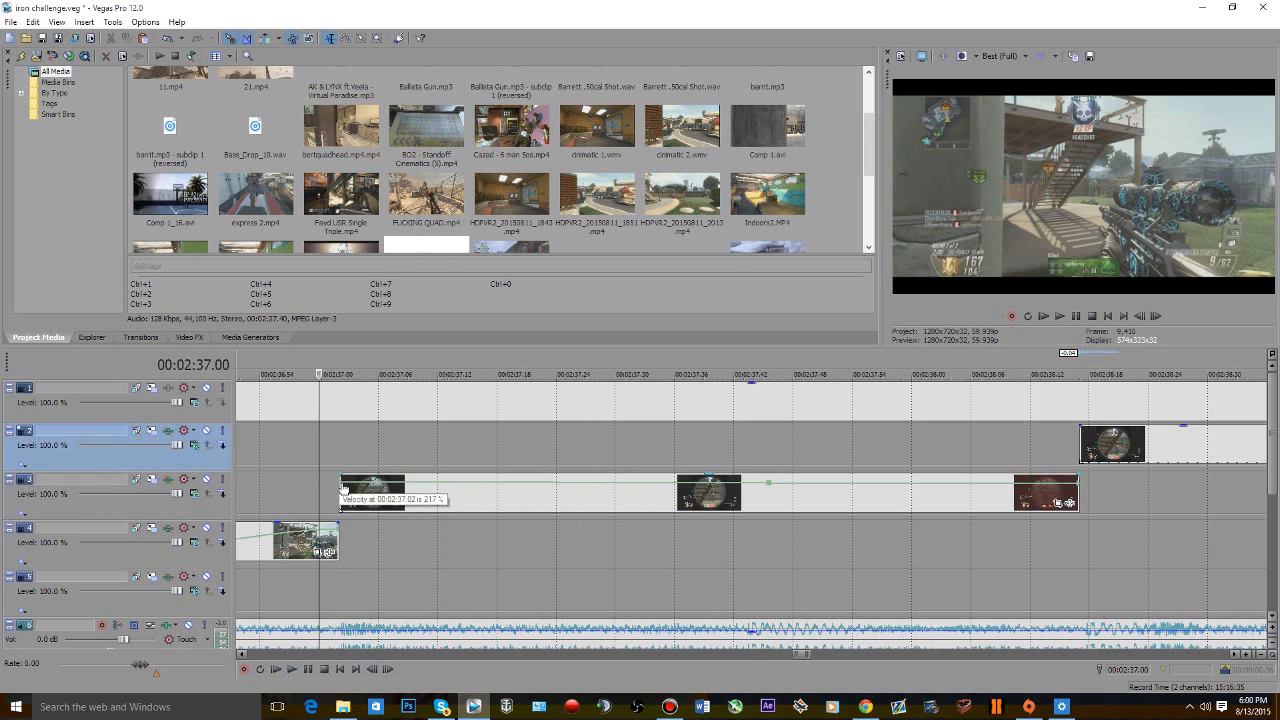
{"action": "key", "text": "space"}
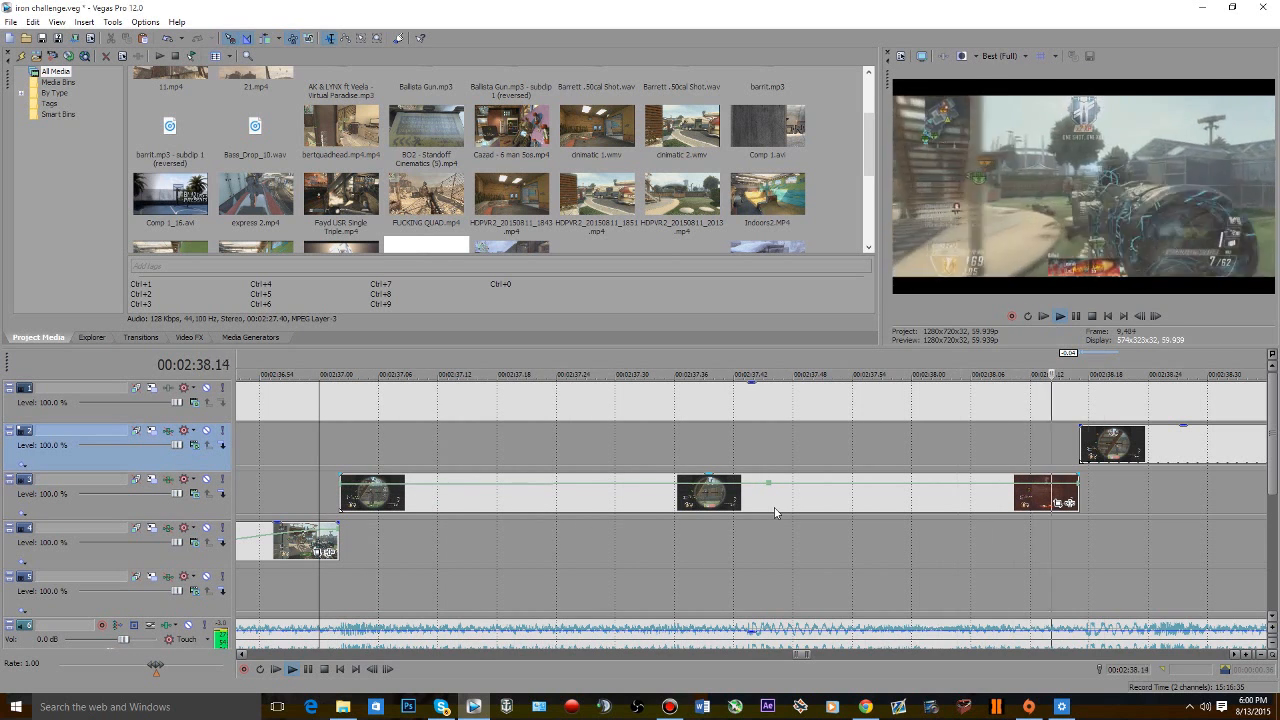
{"action": "key", "text": "space"}
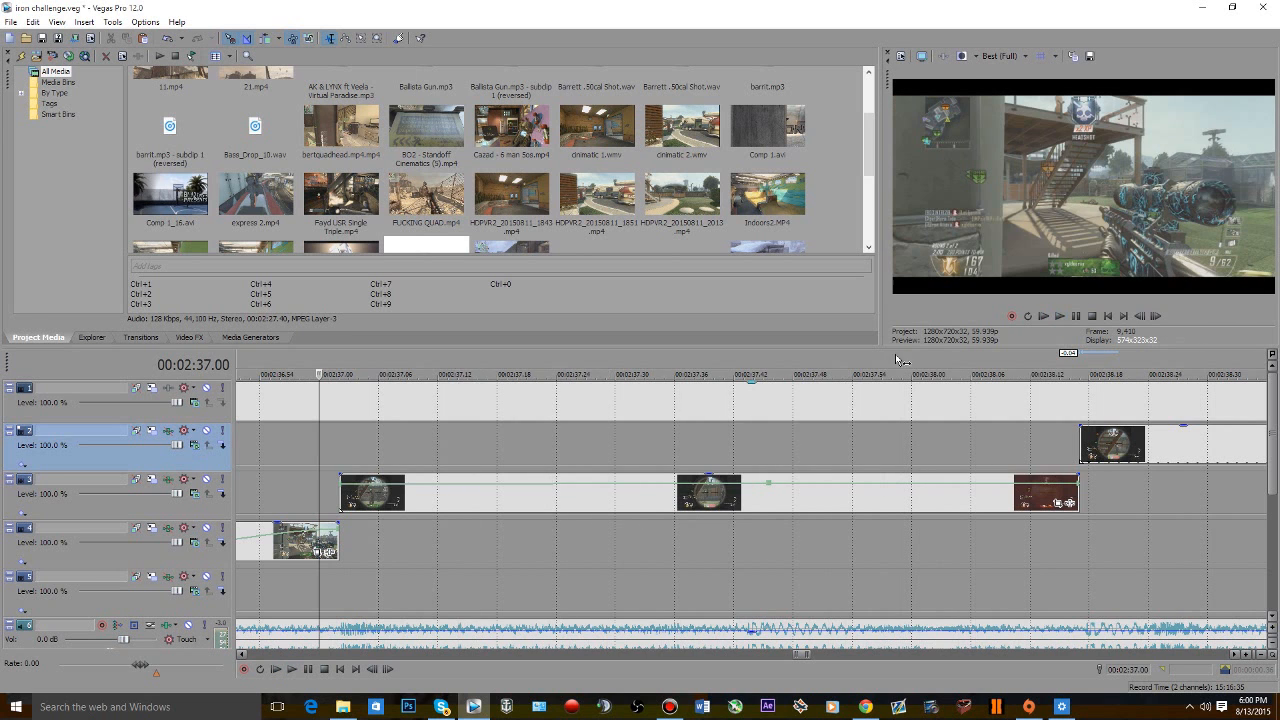
- Add a velocity dip in each half of the track 3 piece, about 31% in the second, and shift the middle peak onto the beat
{"action": "left_click_drag", "start_coordinate": [534, 492], "coordinate": [534, 509]}
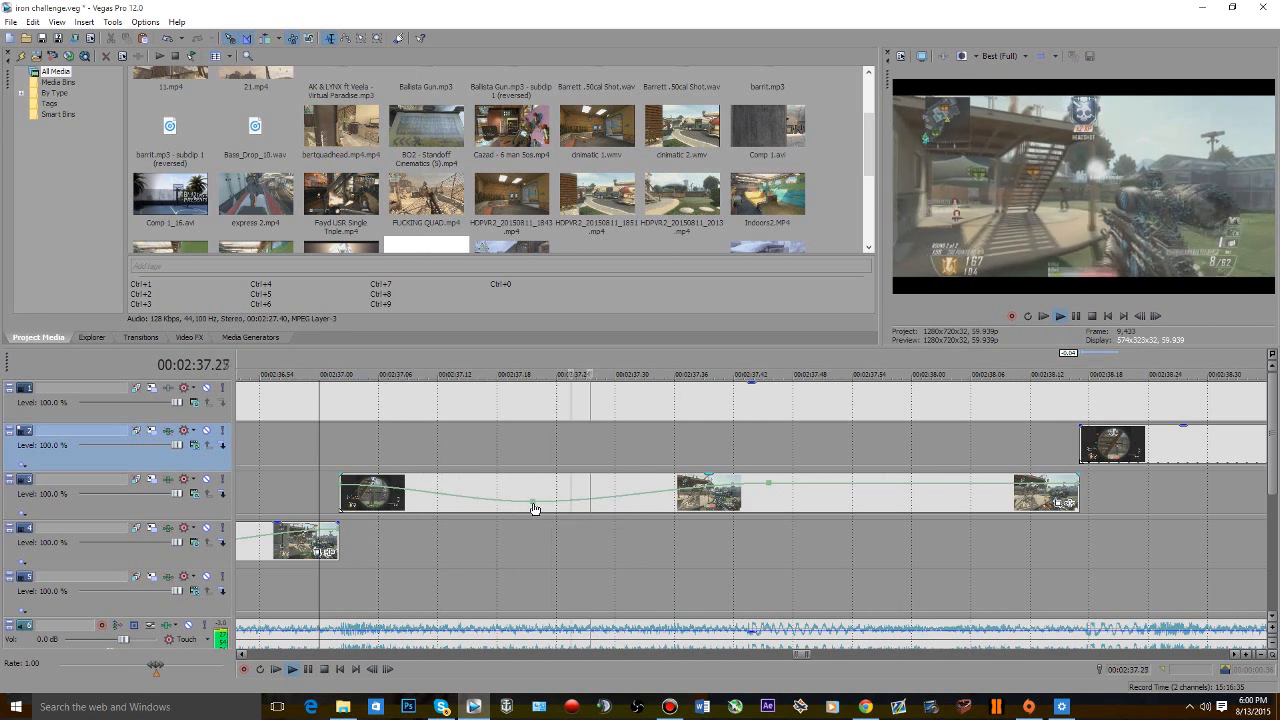
{"action": "key", "text": "space"}
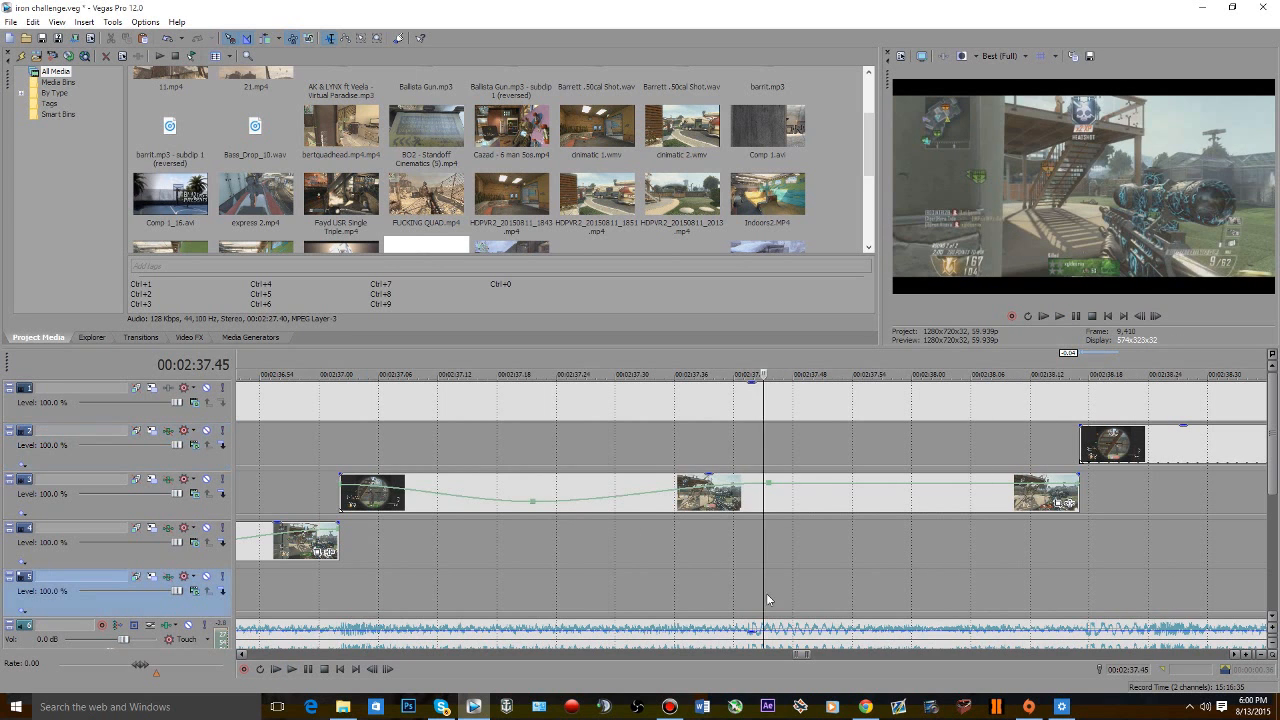
{"action": "left_click", "coordinate": [737, 586]}
{"action": "left_click_drag", "start_coordinate": [766, 491], "coordinate": [751, 491]}
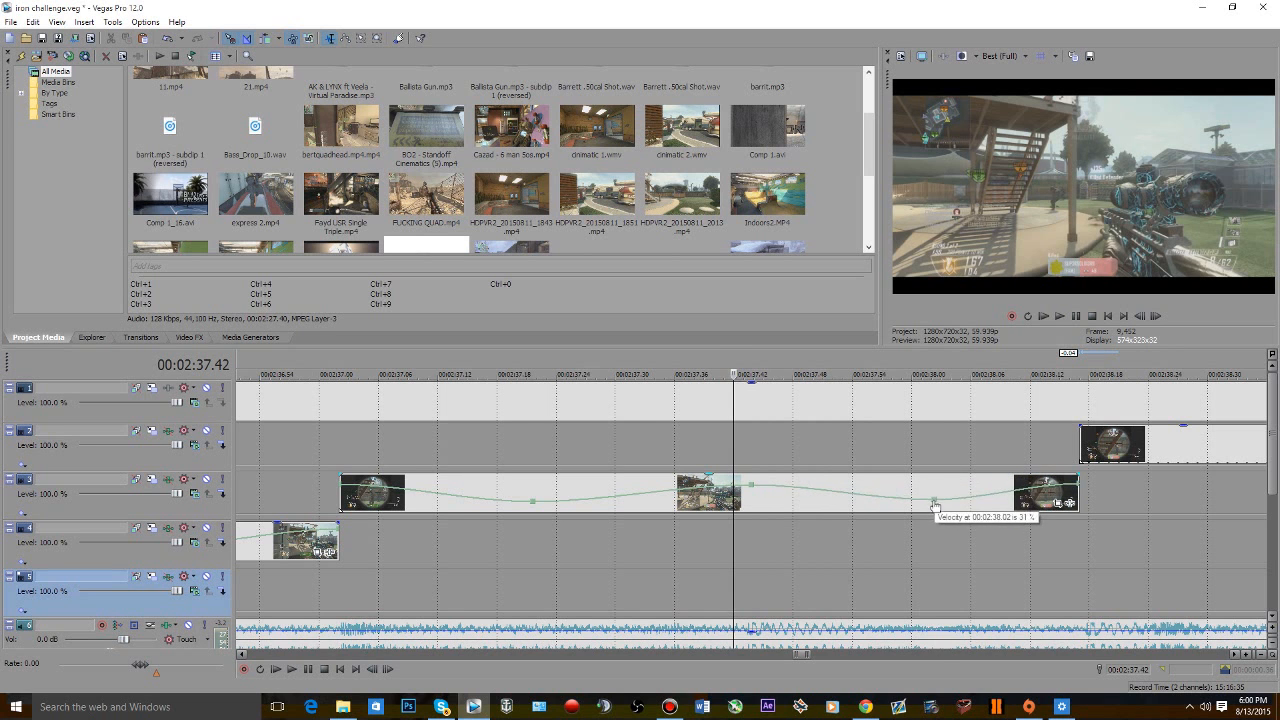
- Play back the velocity ramps across the gameplay pieces on tracks 4, 3 and 2
{"action": "key", "text": "space"}
{"action": "scroll", "coordinate": [750, 505], "scroll_direction": "down", "scroll_amount": 3}
{"action": "scroll", "coordinate": [750, 505], "scroll_direction": "down", "scroll_amount": 2}
{"action": "left_click", "coordinate": [580, 437]}
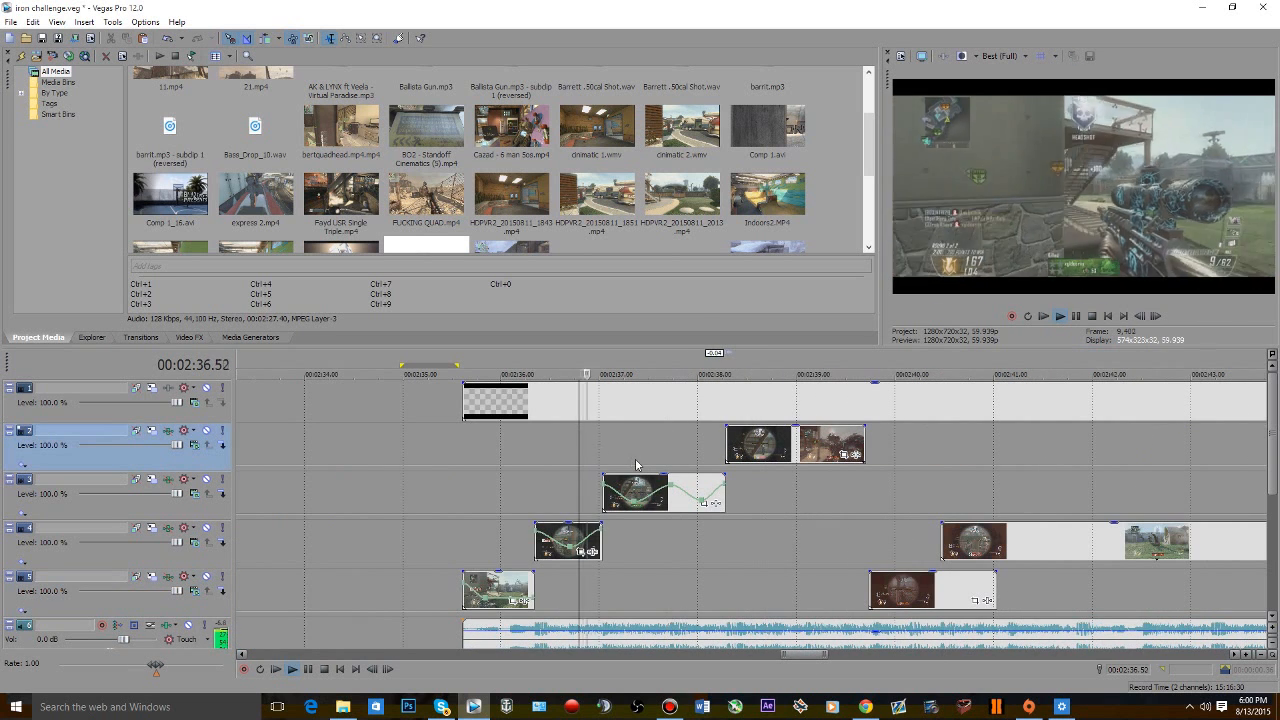
{"action": "key", "text": "space"}
{"action": "key", "text": "space"}
{"action": "scroll", "coordinate": [842, 533], "scroll_direction": "up", "scroll_amount": 3}
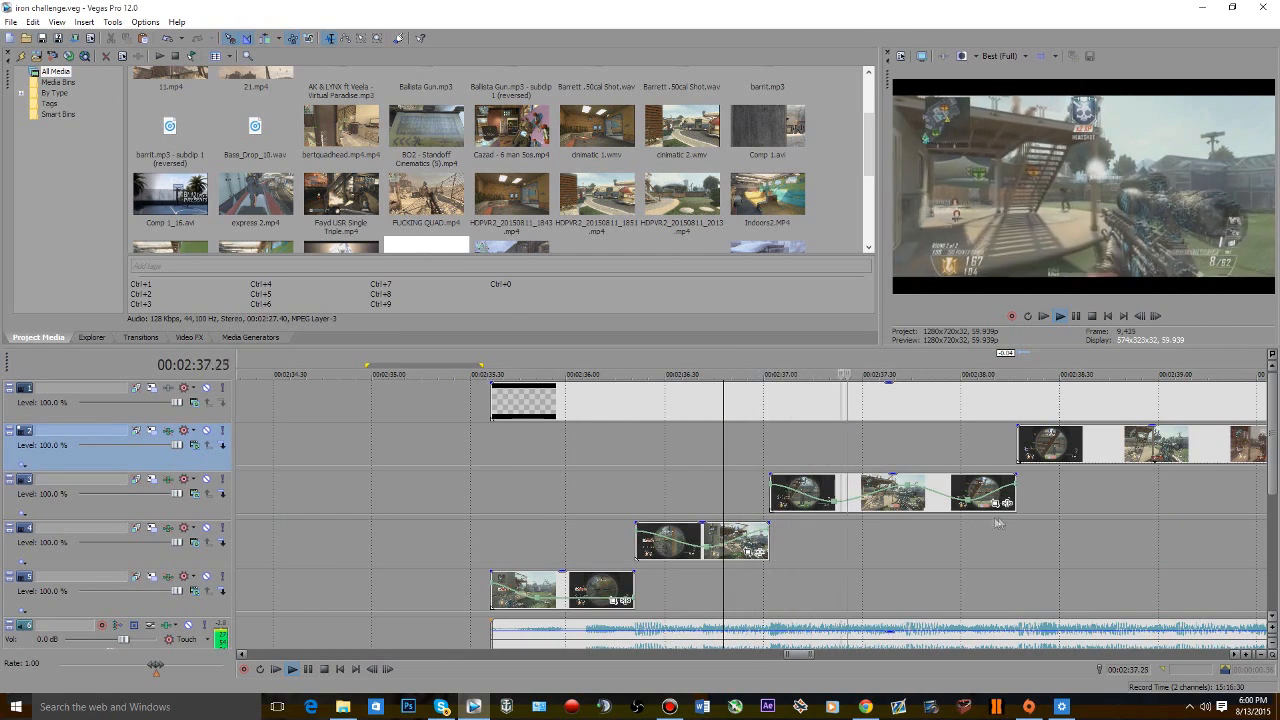
{"action": "scroll", "coordinate": [1050, 534], "scroll_direction": "down", "scroll_amount": 1}
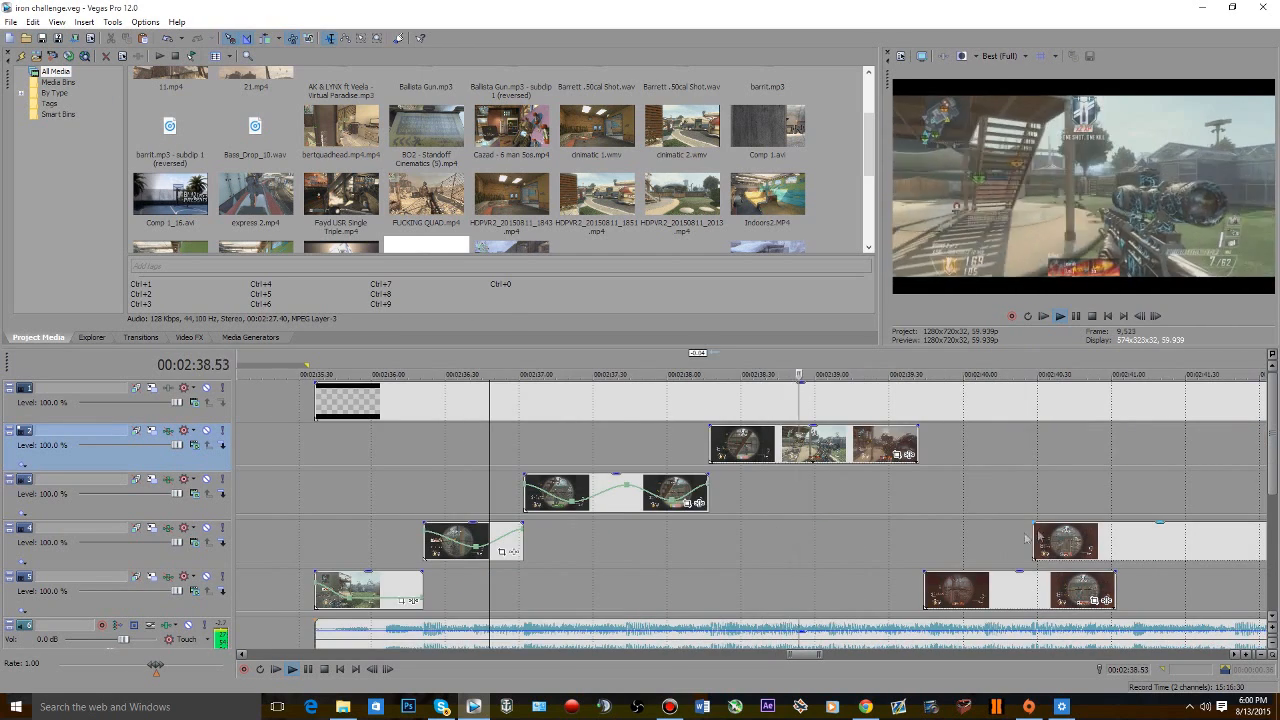
{"action": "key", "text": "space"}
- Insert a velocity envelope on the fourth gameplay piece on track 2 and play the section
{"action": "right_click", "coordinate": [874, 441]}
{"action": "mouse_move", "coordinate": [938, 312]}
{"action": "left_click", "coordinate": [1069, 312]}
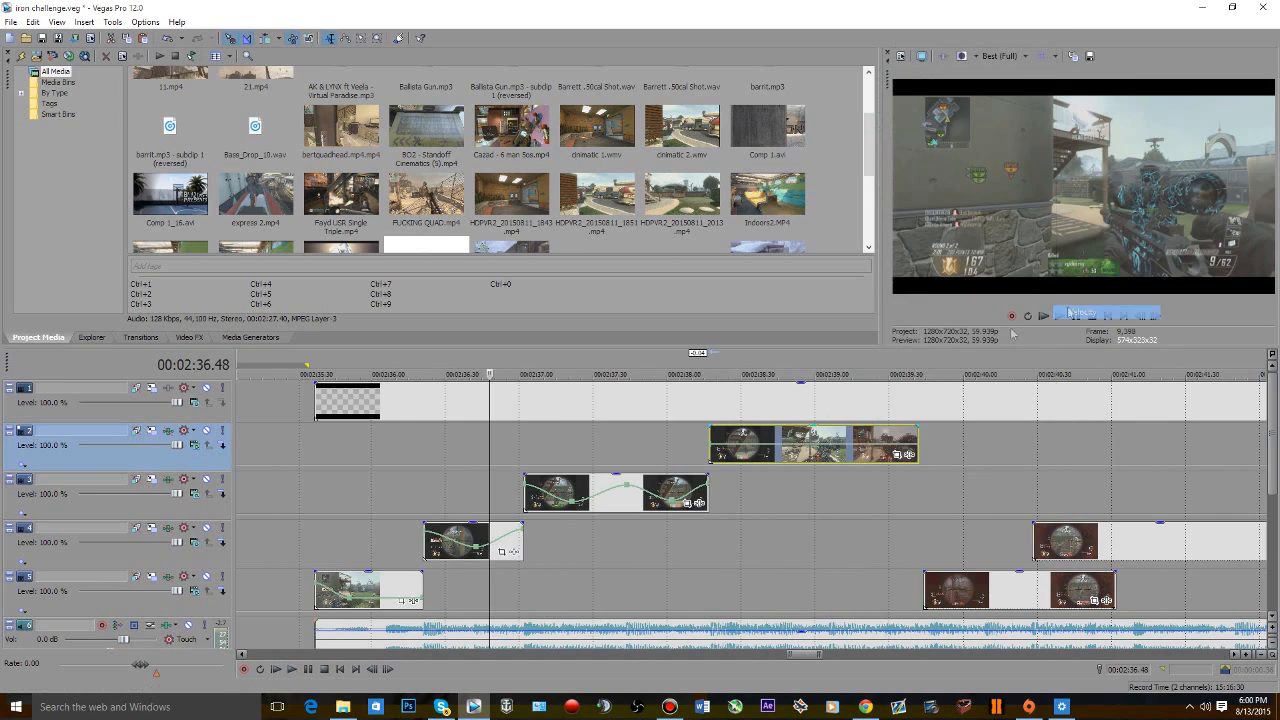
{"action": "key", "text": "space"}
{"action": "scroll", "coordinate": [760, 585], "scroll_direction": "up", "scroll_amount": 3}
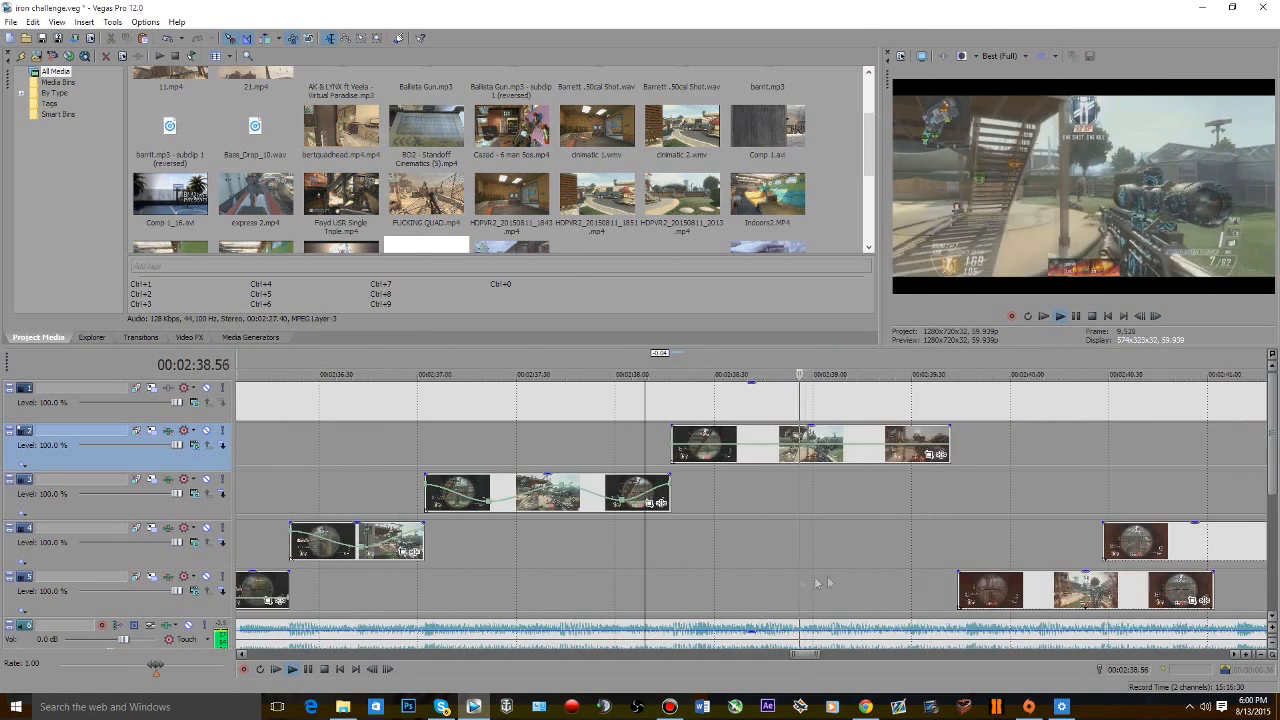
- Move the track 2 piece to start on the beat at 02:38.24 and extend the end of the track 3 piece to meet it
{"action": "left_click", "coordinate": [791, 576]}
{"action": "left_click", "coordinate": [626, 600]}
{"action": "key", "text": "space"}
{"action": "left_click", "coordinate": [843, 542]}
{"action": "left_click_drag", "start_coordinate": [851, 459], "coordinate": [898, 454]}
{"action": "left_click_drag", "start_coordinate": [791, 497], "coordinate": [840, 497]}
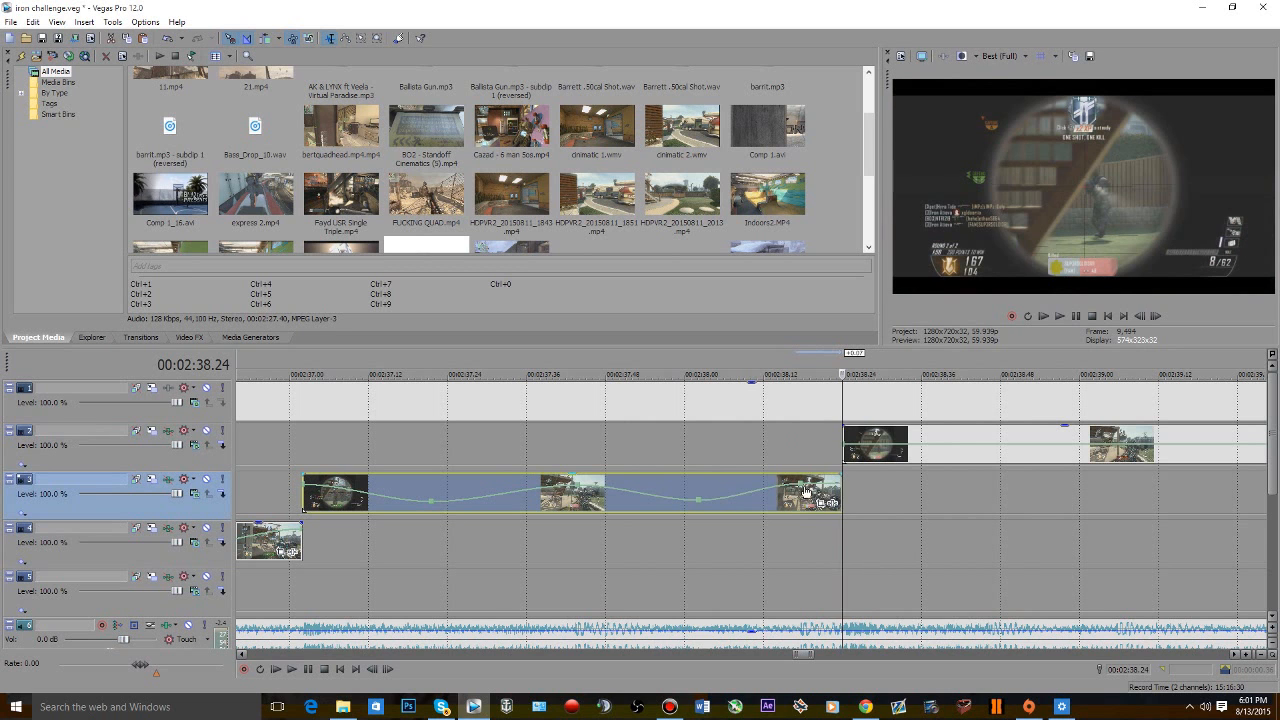
- Replay the second half of the track 3 piece into the track 2 piece to check the timing, then save the project
{"action": "left_click", "coordinate": [707, 457]}
{"action": "key", "text": "space"}
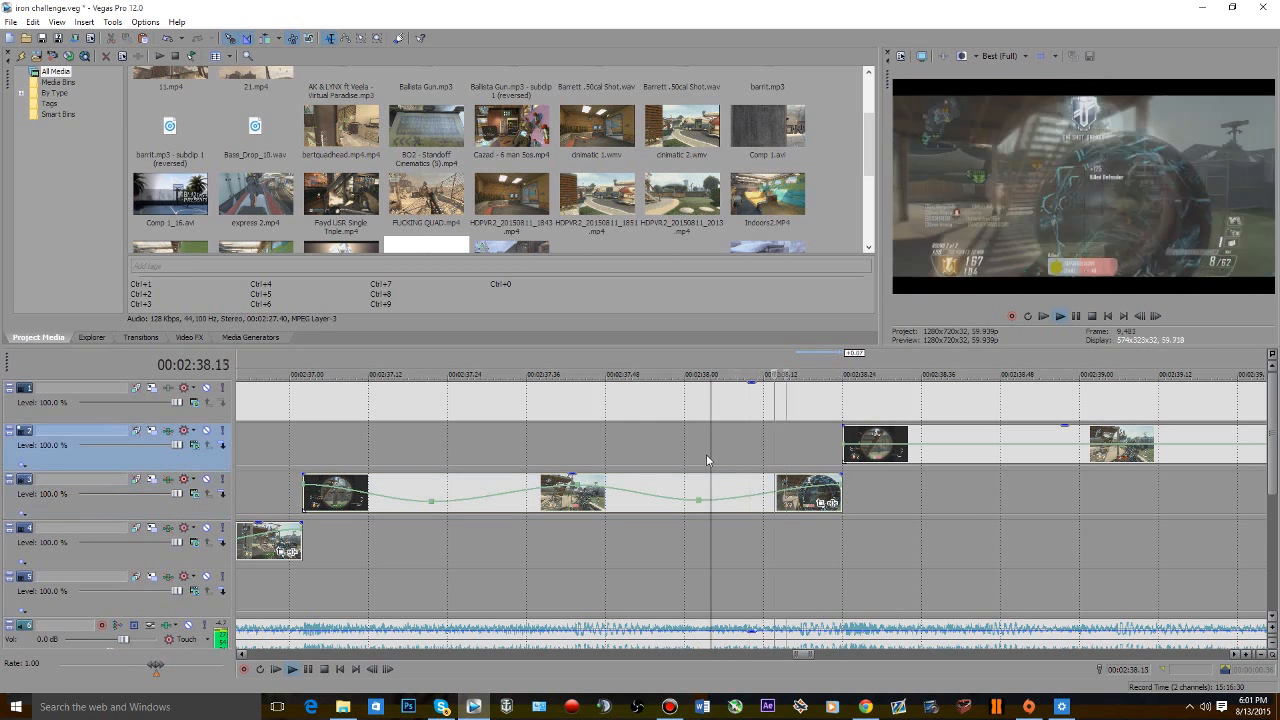
{"action": "left_click", "coordinate": [698, 458]}
{"action": "left_click", "coordinate": [835, 450]}
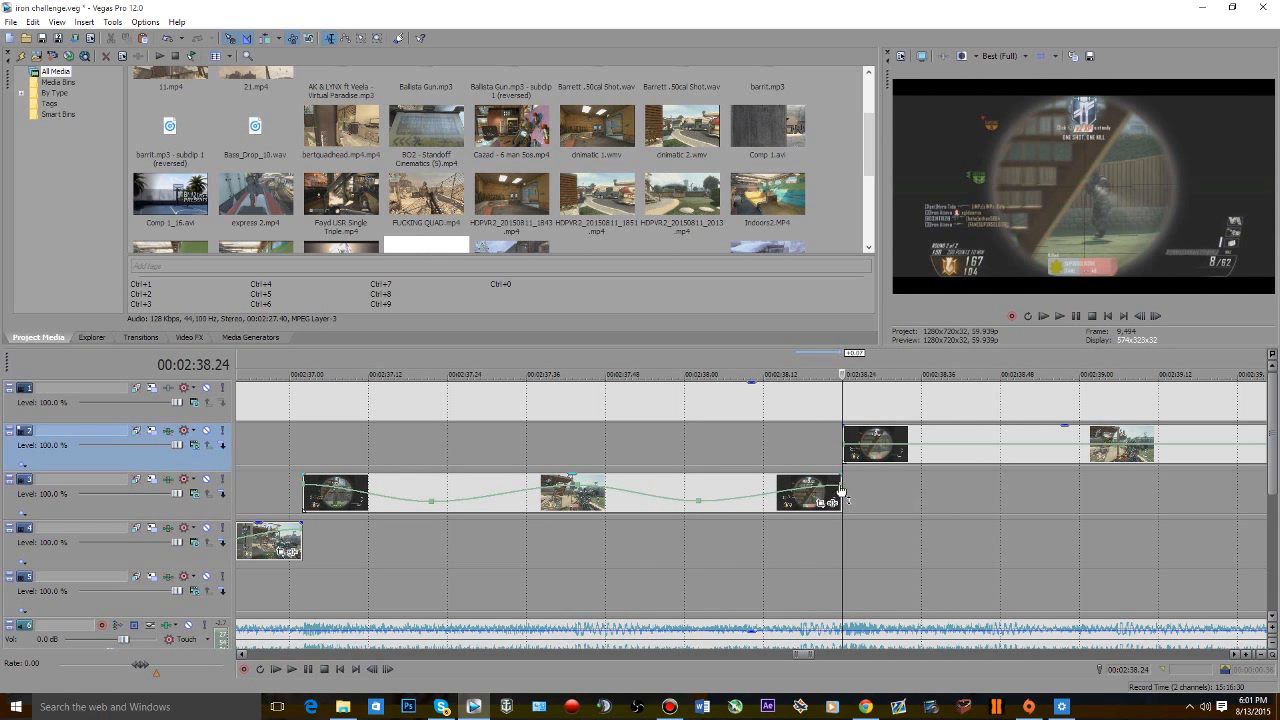
{"action": "left_click", "coordinate": [724, 462]}
{"action": "key", "text": "space"}
{"action": "left_click", "coordinate": [678, 457]}
{"action": "key", "text": "space"}
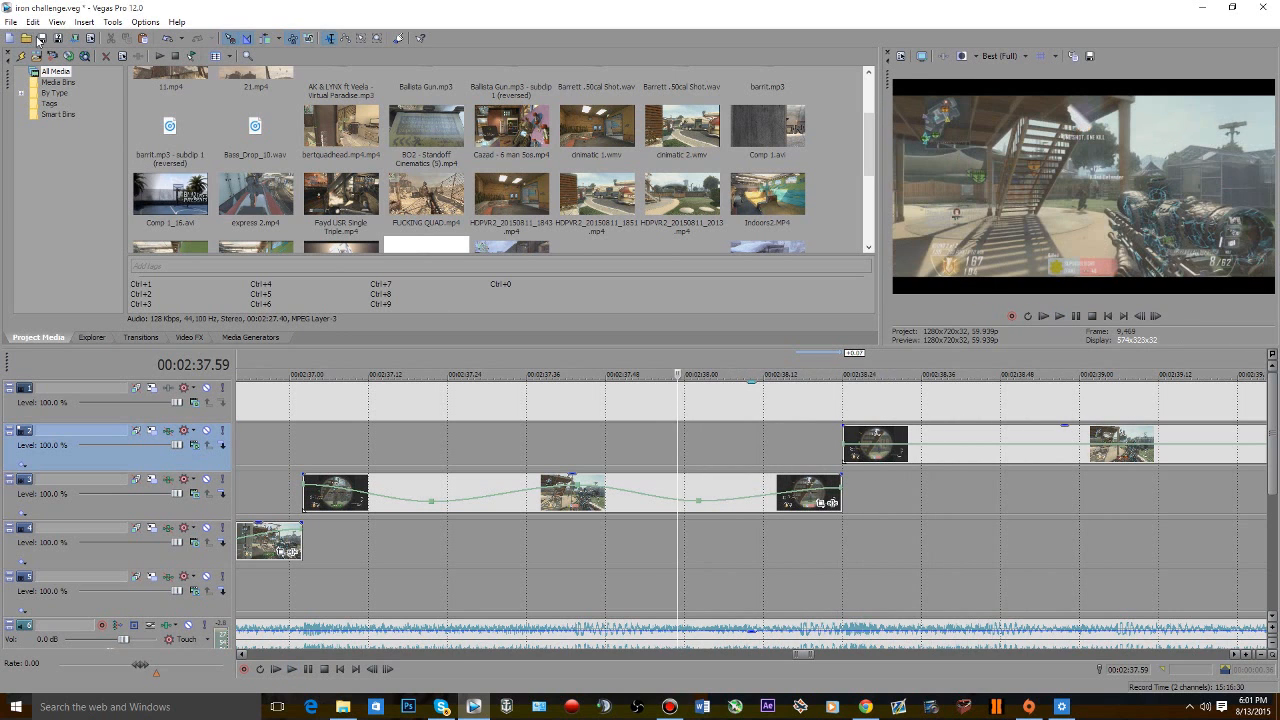
- Play the cut between the track 3 and track 2 pieces to check the repeated scope frames and beat sync
{"action": "left_click", "coordinate": [839, 582]}
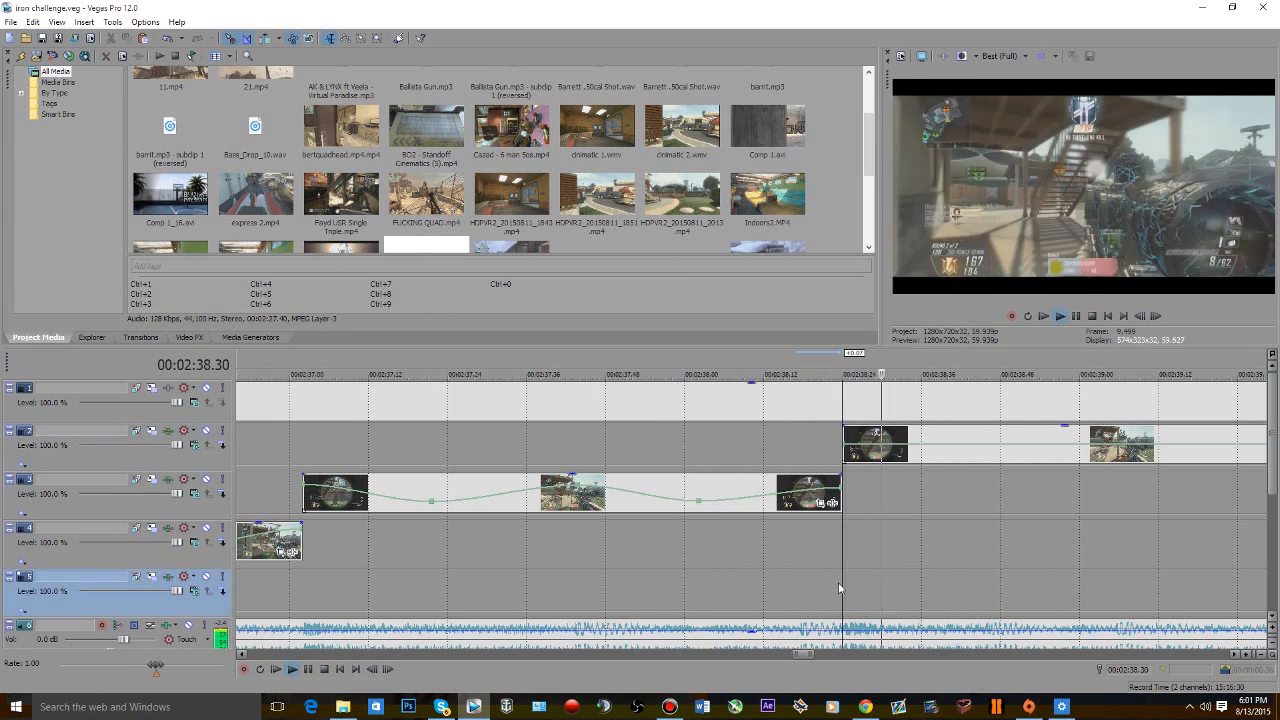
{"action": "scroll", "coordinate": [838, 582], "scroll_direction": "up", "scroll_amount": 3}
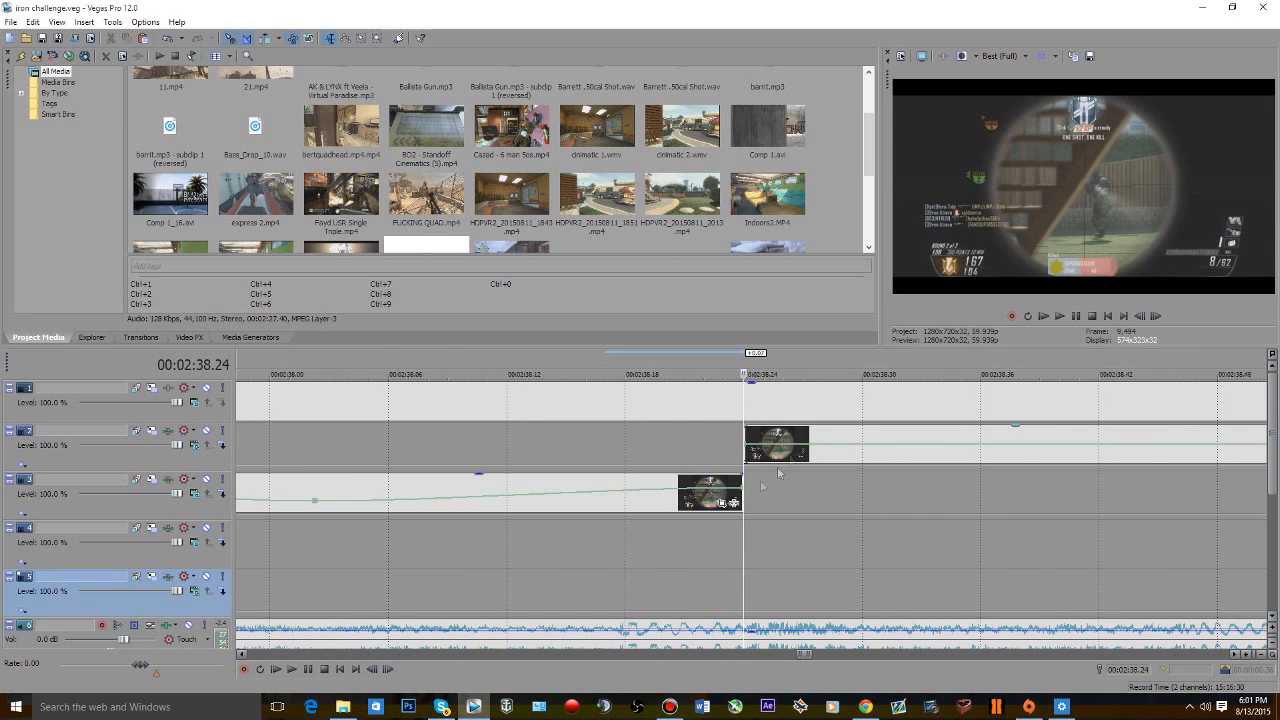
{"action": "left_click", "coordinate": [518, 540]}
{"action": "key", "text": "space"}
{"action": "scroll", "coordinate": [548, 551], "scroll_direction": "down", "scroll_amount": 3}
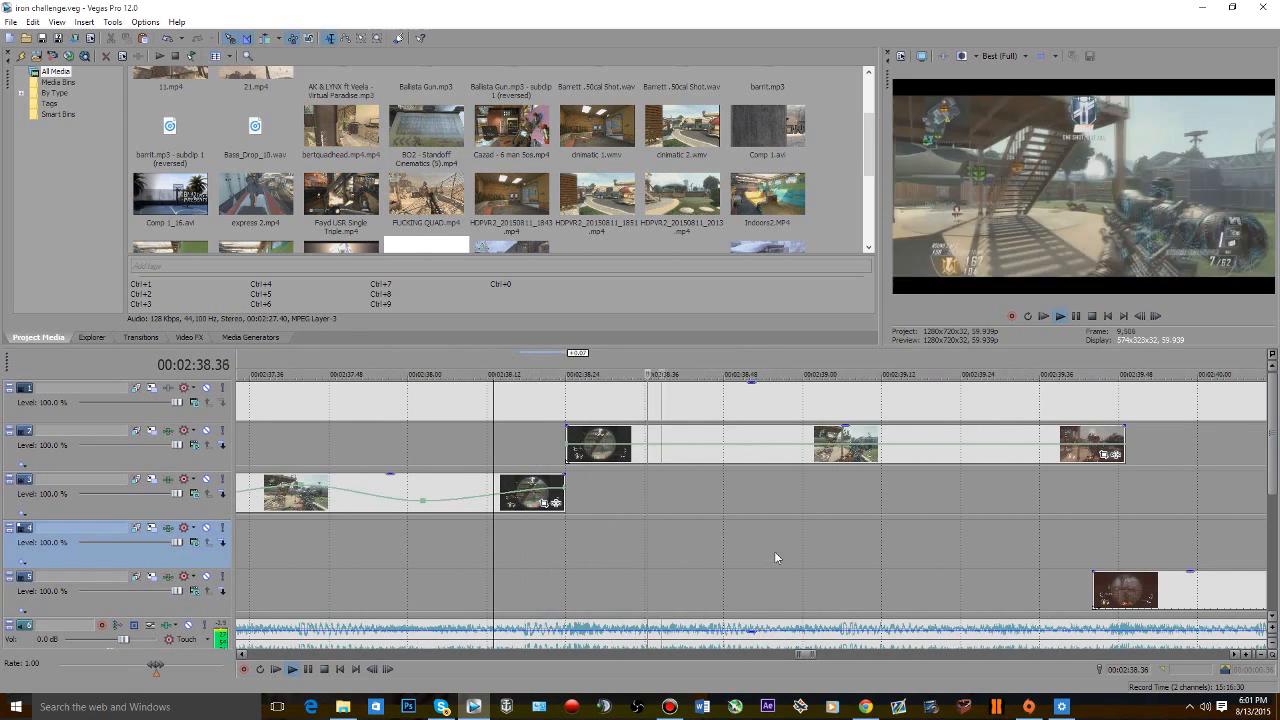
{"action": "scroll", "coordinate": [774, 558], "scroll_direction": "up", "scroll_amount": 3}
{"action": "key", "text": "space"}
- Trim the opening scoped frames off the track 2 piece, slide it back against the end of the track 3 piece, and replay the cut
{"action": "left_click", "coordinate": [992, 458]}
{"action": "left_click_drag", "start_coordinate": [992, 455], "coordinate": [961, 460]}
{"action": "scroll", "coordinate": [927, 473], "scroll_direction": "down", "scroll_amount": 3}
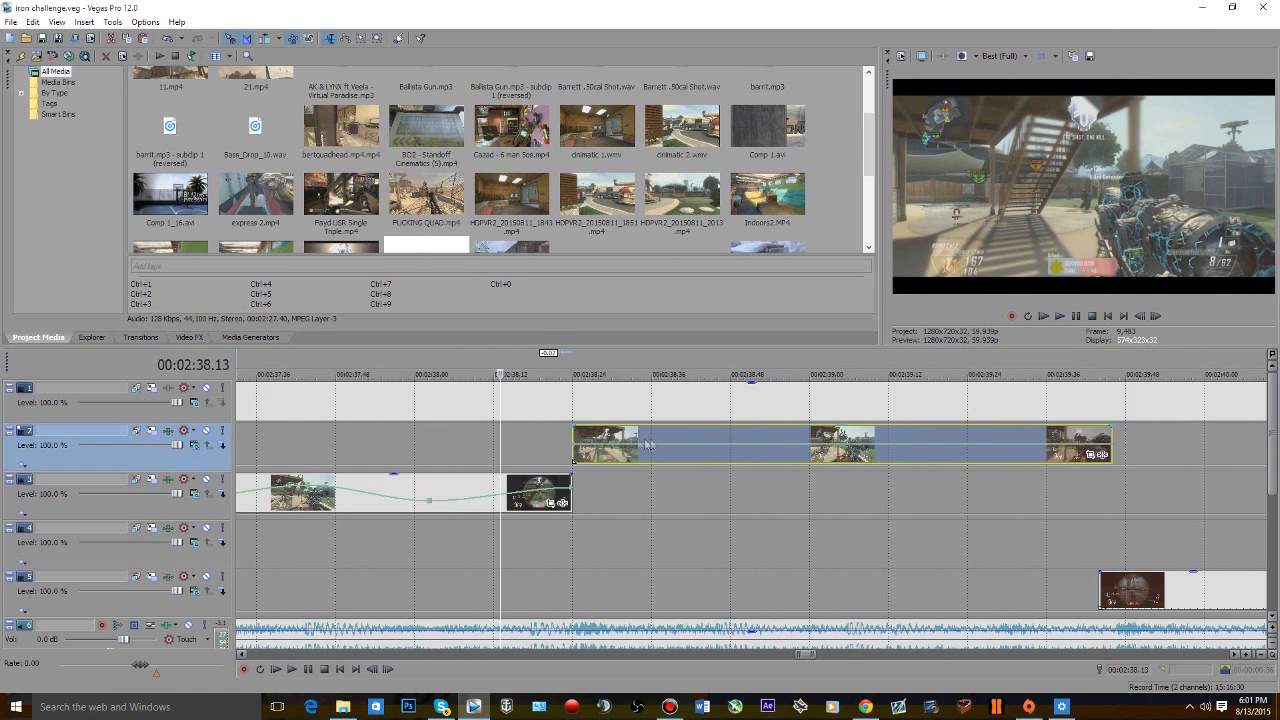
{"action": "key", "text": "space"}
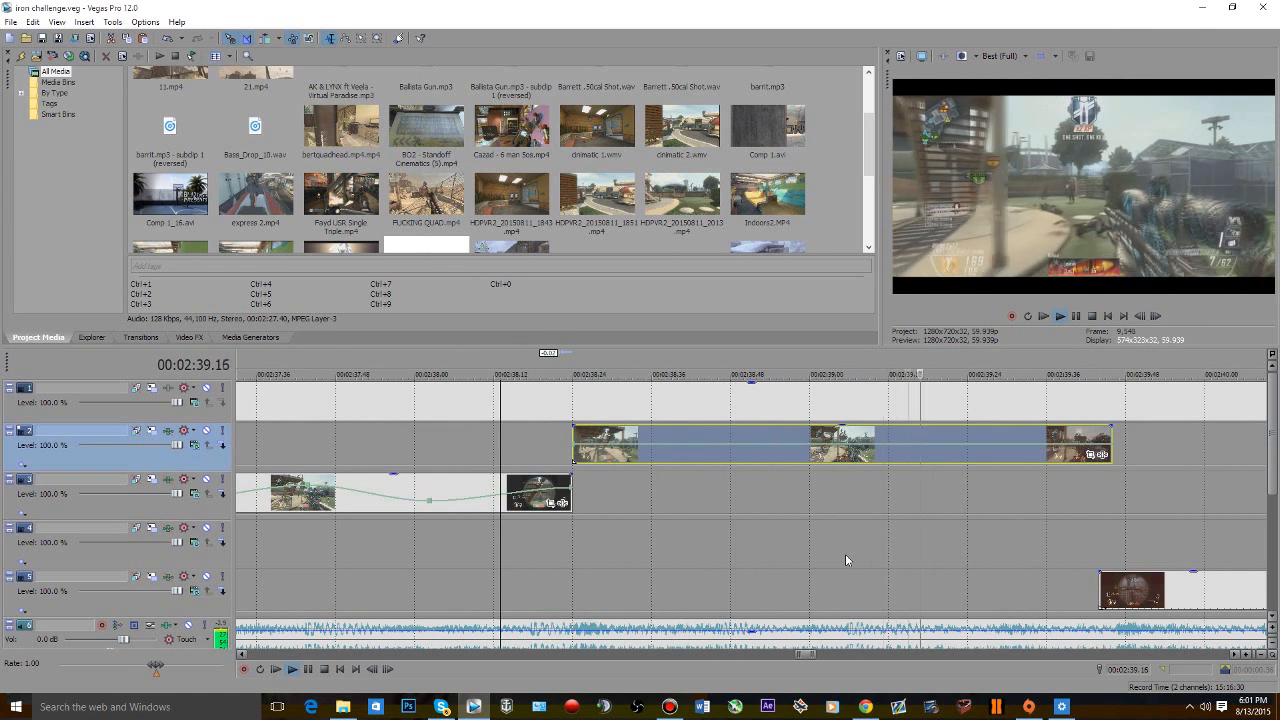
{"action": "key", "text": "space"}
{"action": "key", "text": "shift+space"}
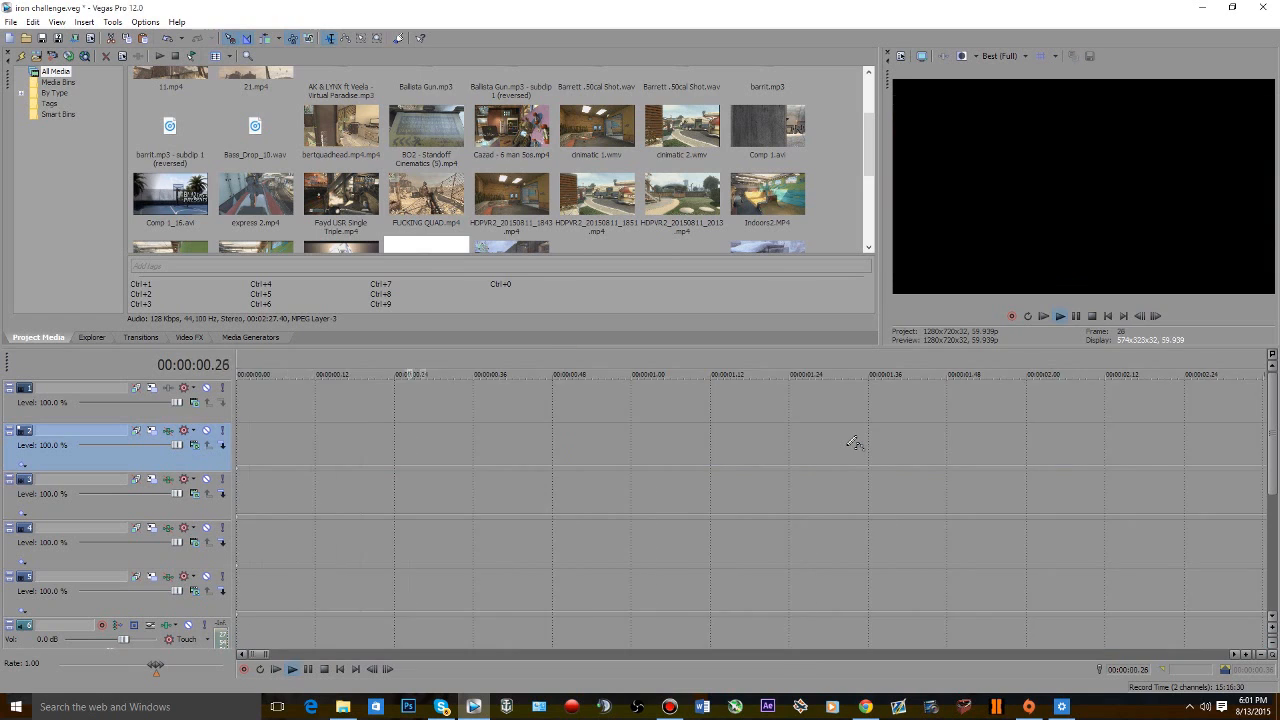
- Replay the track 2 piece into the following cut and extend its end slightly to 02:39.47
{"action": "key", "text": "space"}
{"action": "key", "text": "space"}
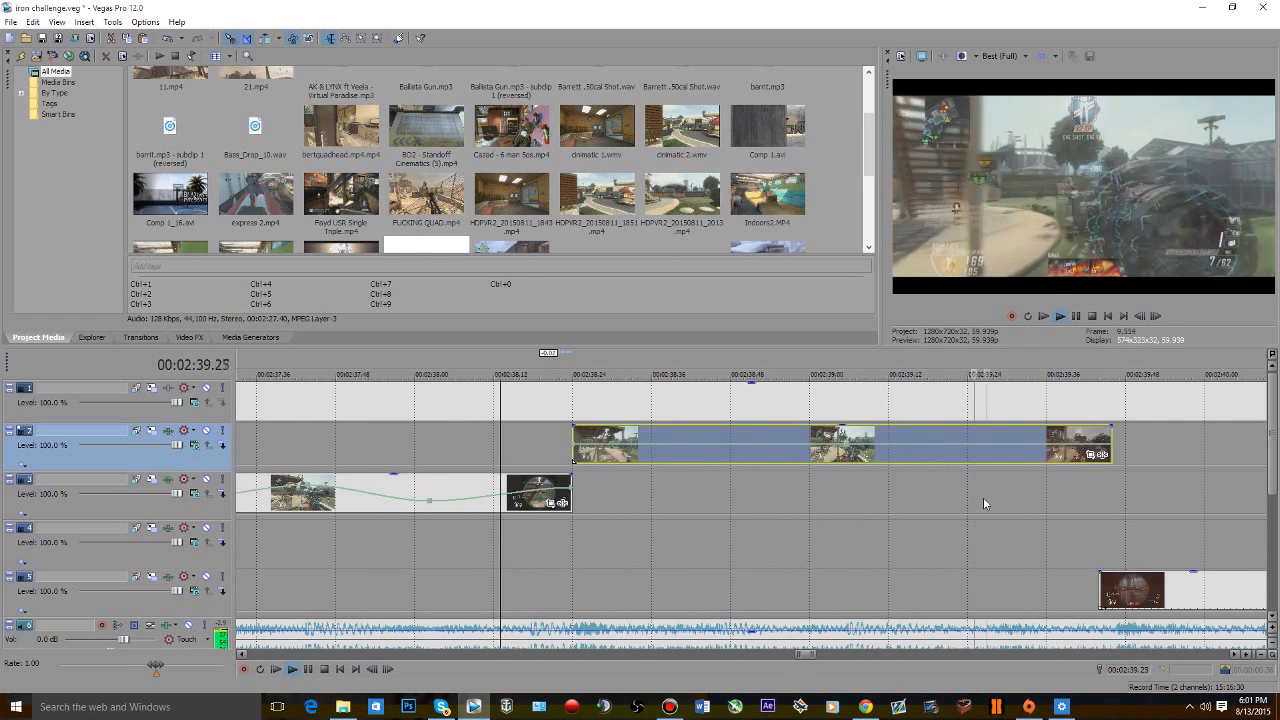
{"action": "key", "text": "space"}
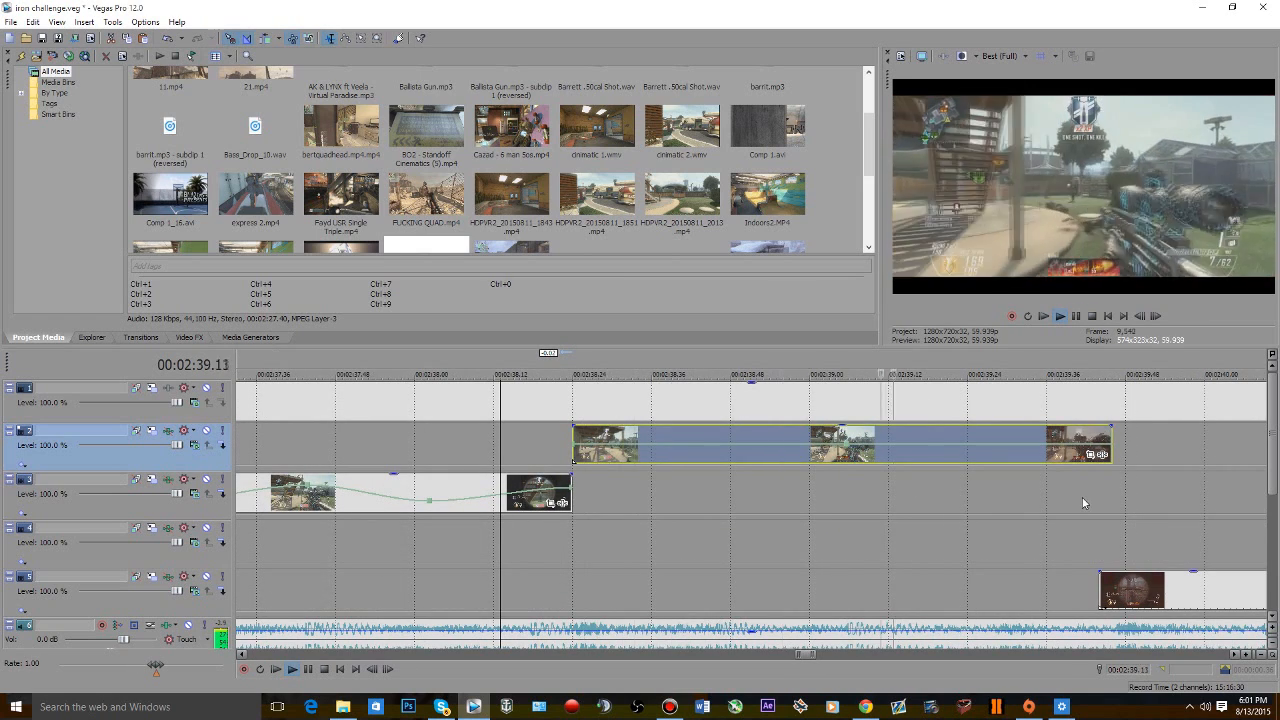
{"action": "key", "text": "space"}
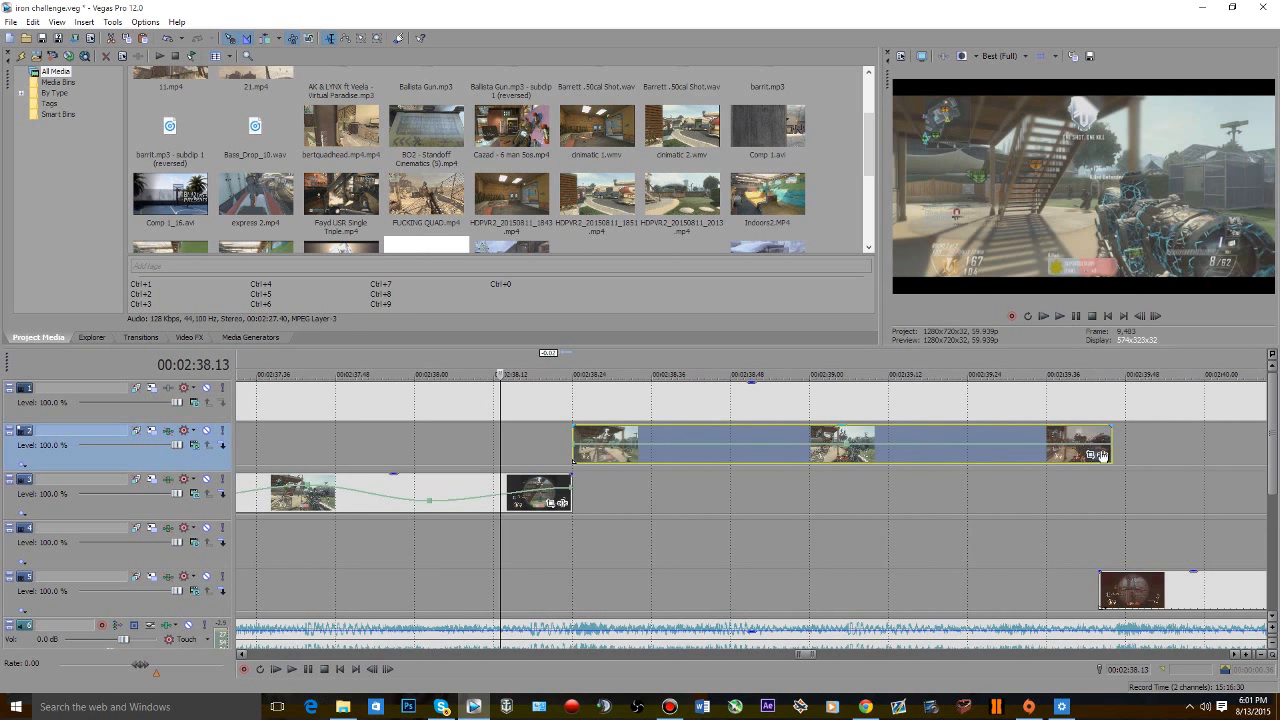
{"action": "left_click", "coordinate": [1028, 528]}
{"action": "key", "text": "space"}
{"action": "left_click", "coordinate": [1119, 511]}
{"action": "left_click_drag", "start_coordinate": [1110, 444], "coordinate": [1124, 443]}
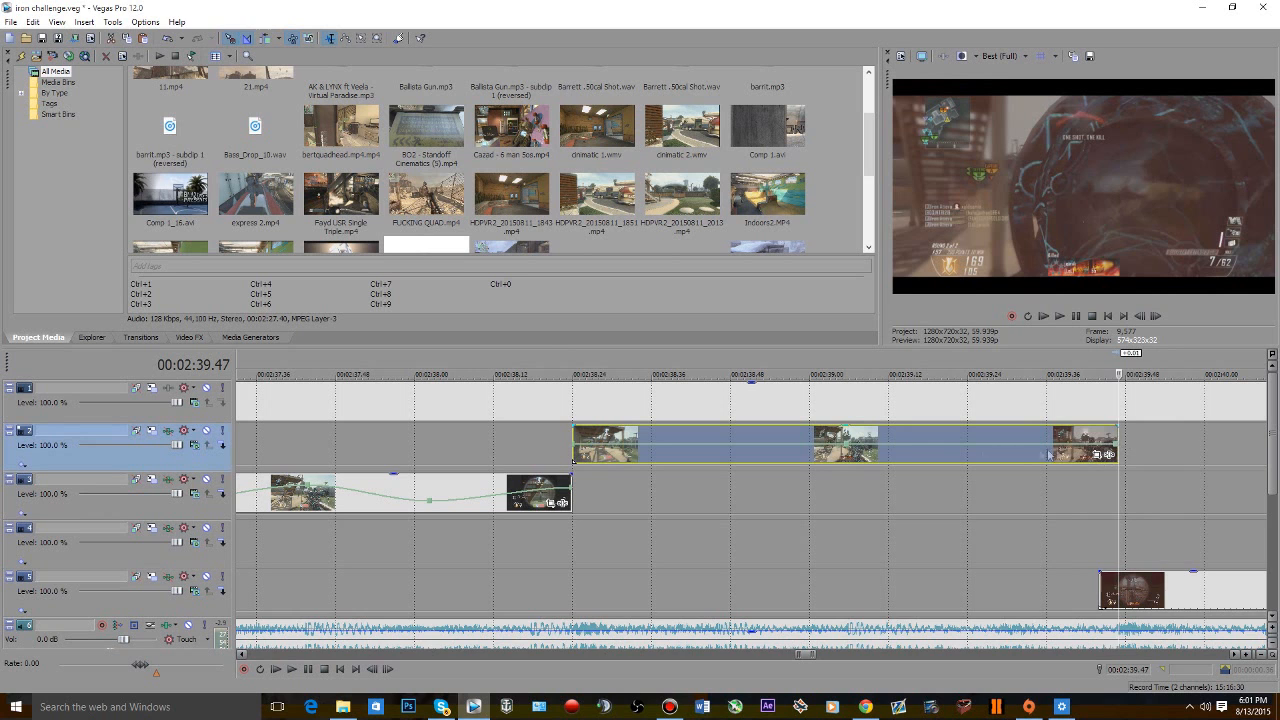
- Raise the track 2 piece's velocity envelope to about 169% and add a slow-motion dip in each half of the piece
{"action": "left_click_drag", "start_coordinate": [546, 450], "coordinate": [1138, 450]}
{"action": "left_click_drag", "start_coordinate": [963, 447], "coordinate": [965, 437]}
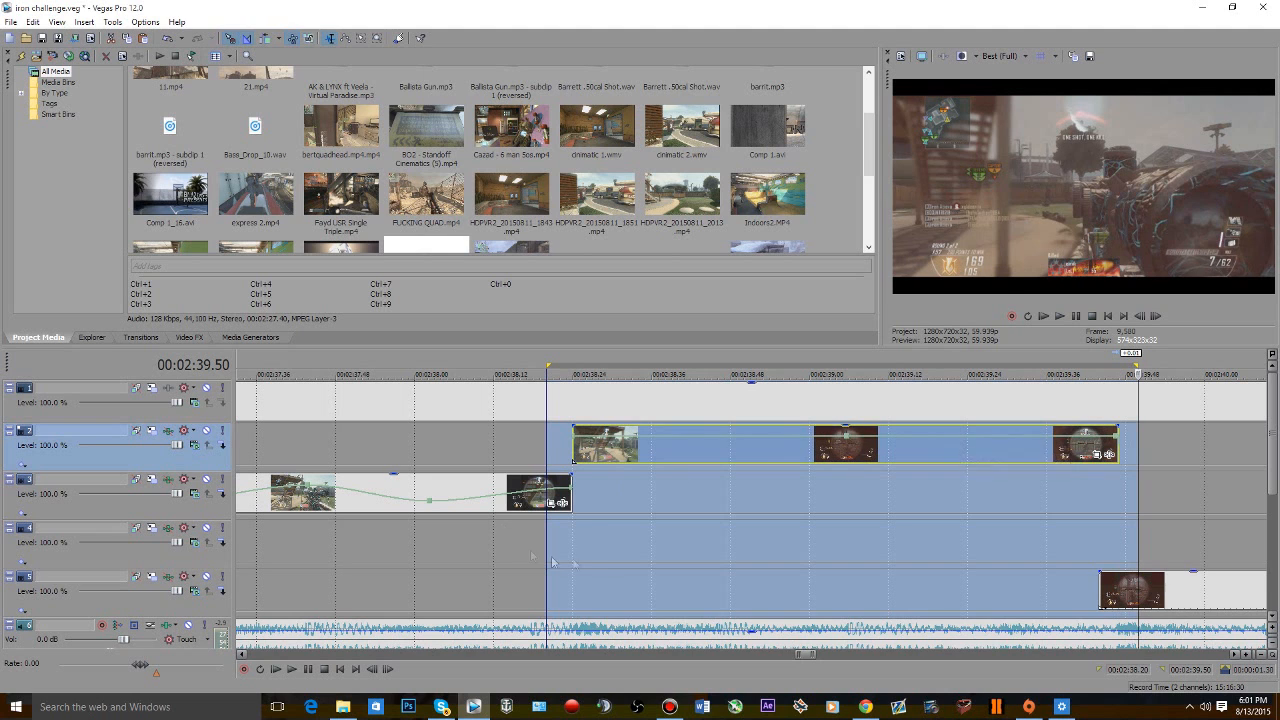
{"action": "left_click", "coordinate": [603, 530]}
{"action": "double_click", "coordinate": [702, 437]}
{"action": "left_click_drag", "start_coordinate": [702, 437], "coordinate": [703, 452]}
{"action": "double_click", "coordinate": [985, 440]}
{"action": "left_click_drag", "start_coordinate": [985, 440], "coordinate": [988, 454]}
- Play the new velocity ramps, then trim the opening scoped frames off the track 5 piece so it starts at the track 2 piece's end
{"action": "key", "text": "space"}
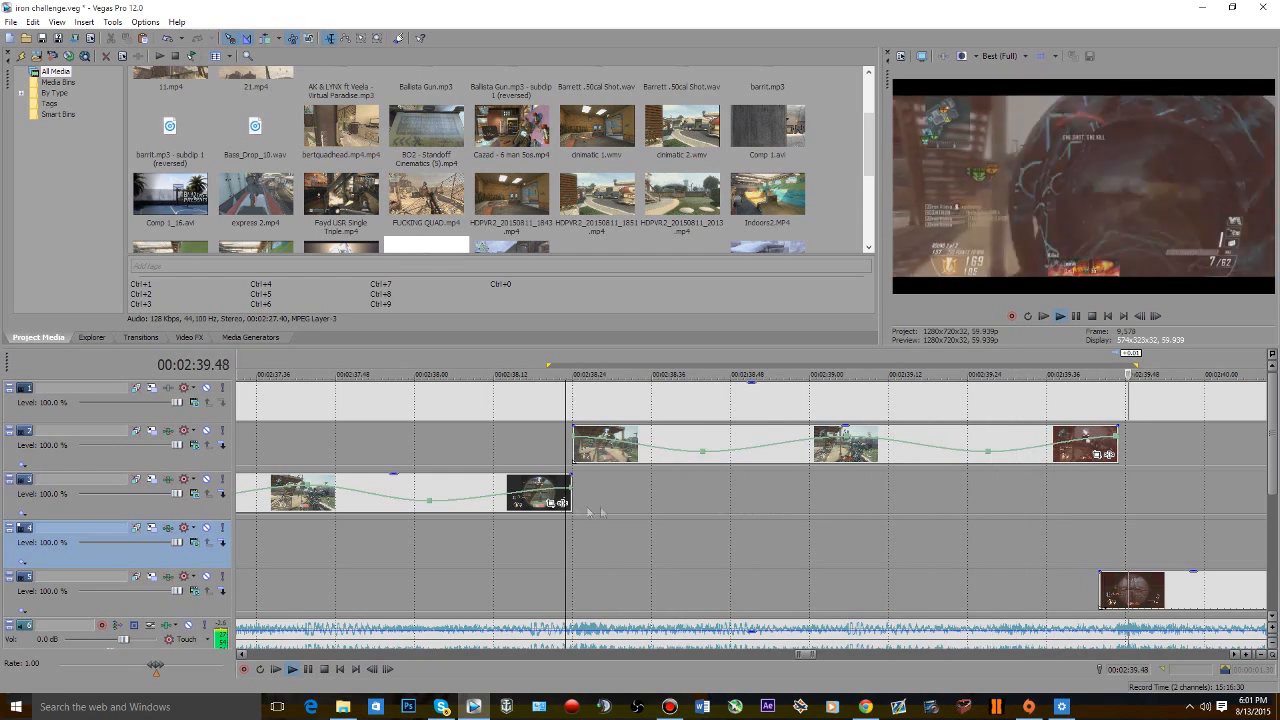
{"action": "left_click", "coordinate": [505, 450]}
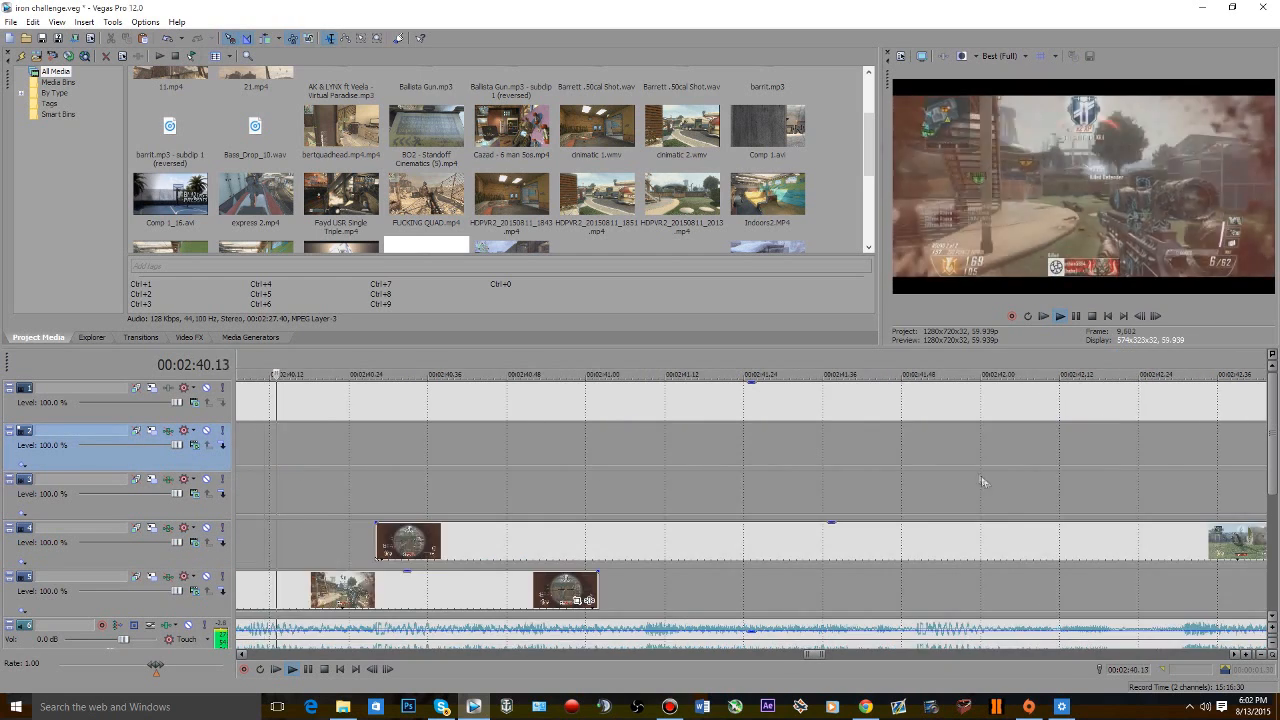
{"action": "key", "text": "space"}
{"action": "left_click", "coordinate": [1101, 514]}
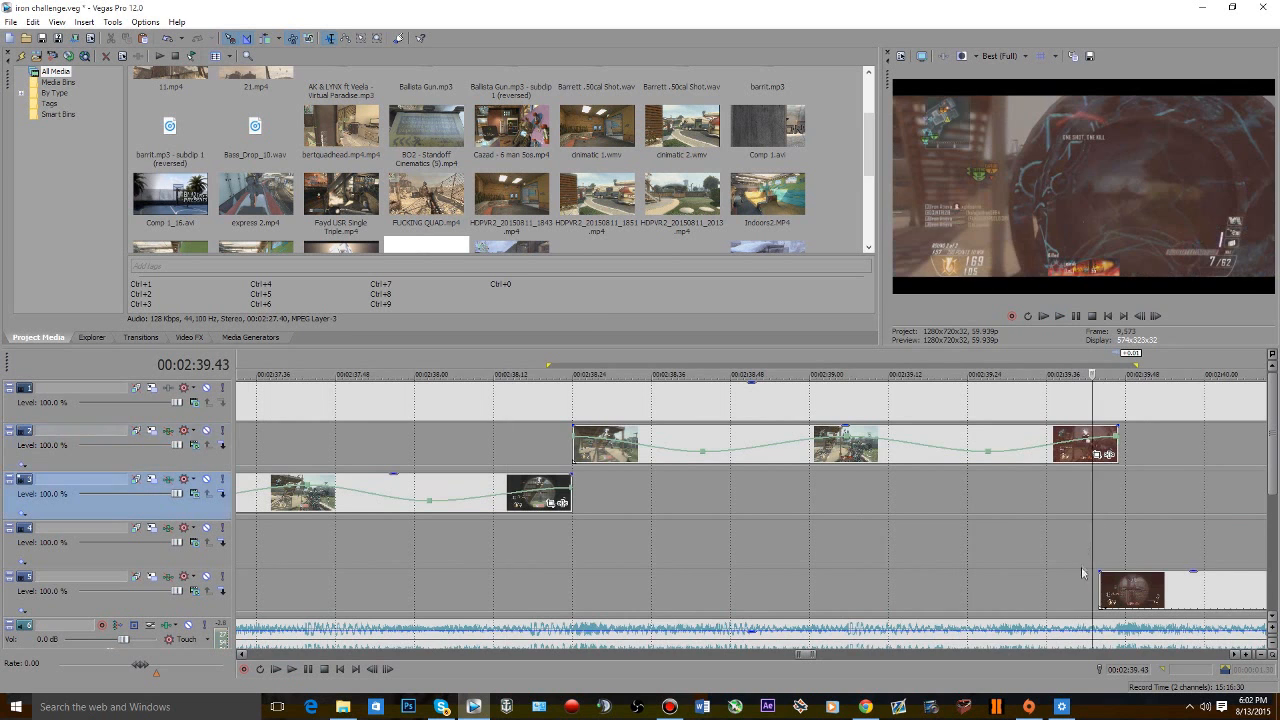
{"action": "left_click_drag", "start_coordinate": [770, 598], "coordinate": [828, 598]}
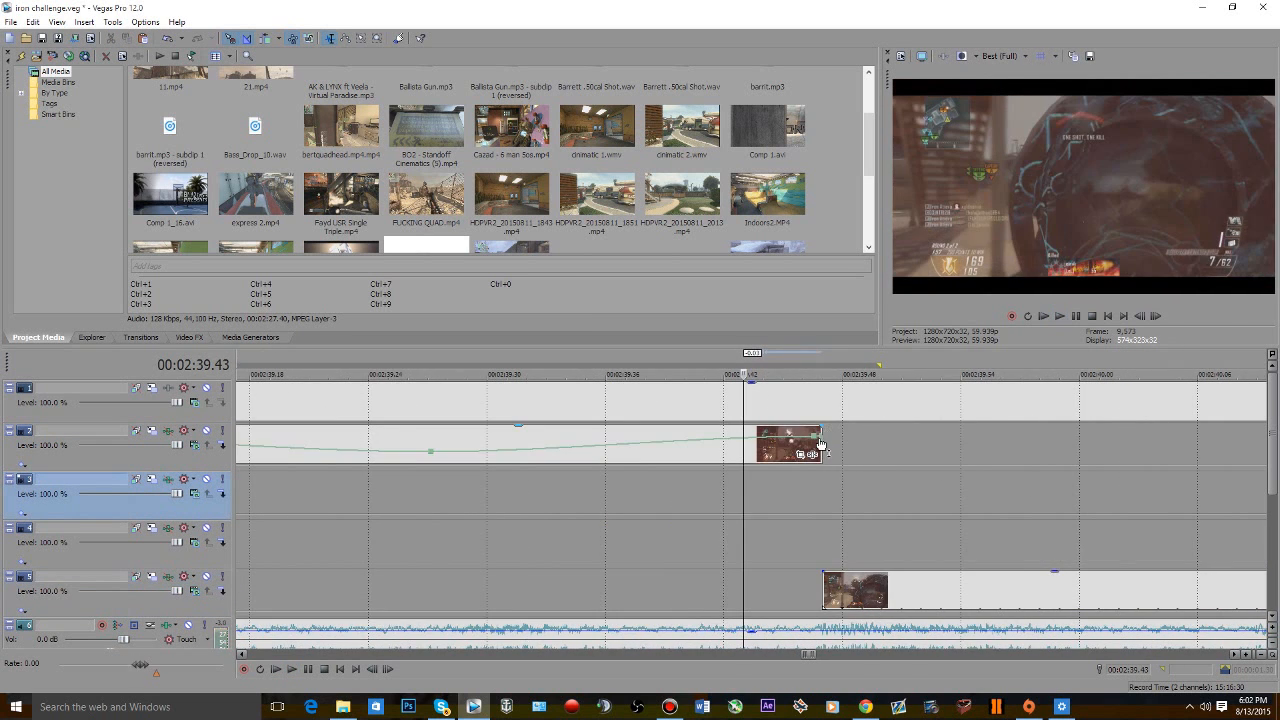
{"action": "left_click_drag", "start_coordinate": [820, 443], "coordinate": [826, 444]}
{"action": "scroll", "coordinate": [735, 470], "scroll_direction": "down", "scroll_amount": 3}
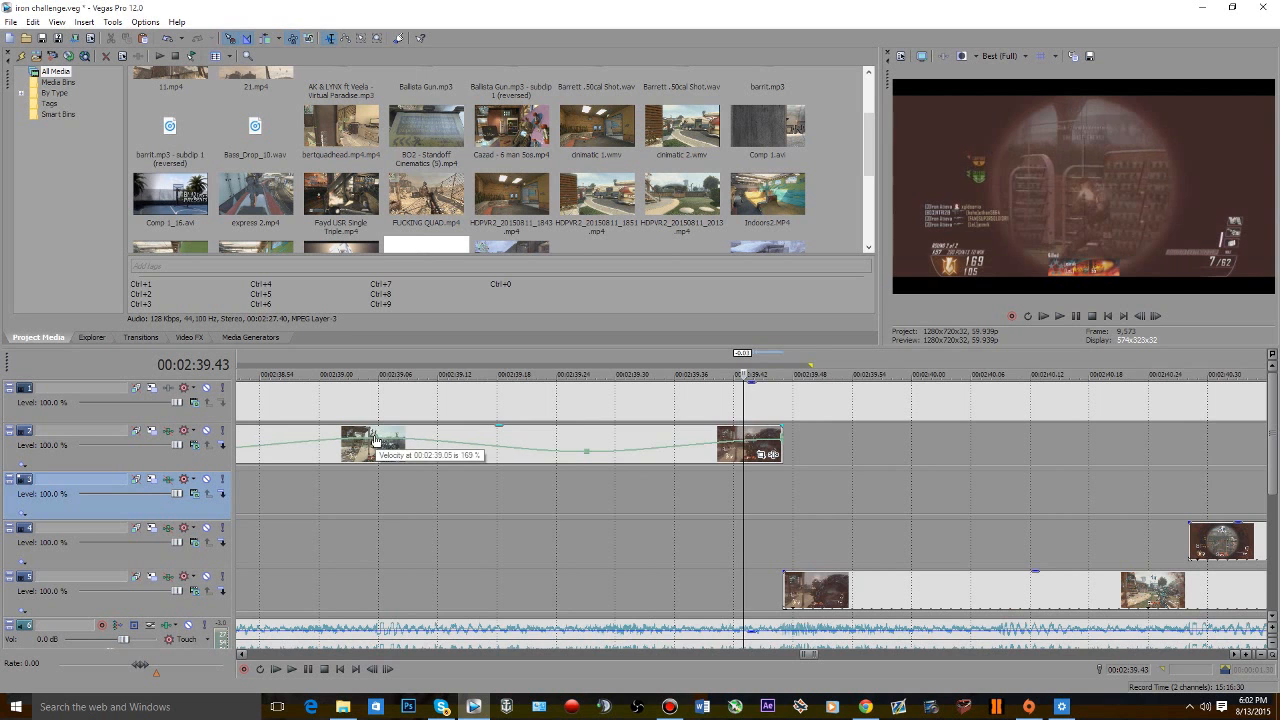
- Replay the cut after the track 2 piece and slide the track 5 piece back against its end
{"action": "left_click", "coordinate": [466, 540]}
{"action": "key", "text": "space"}
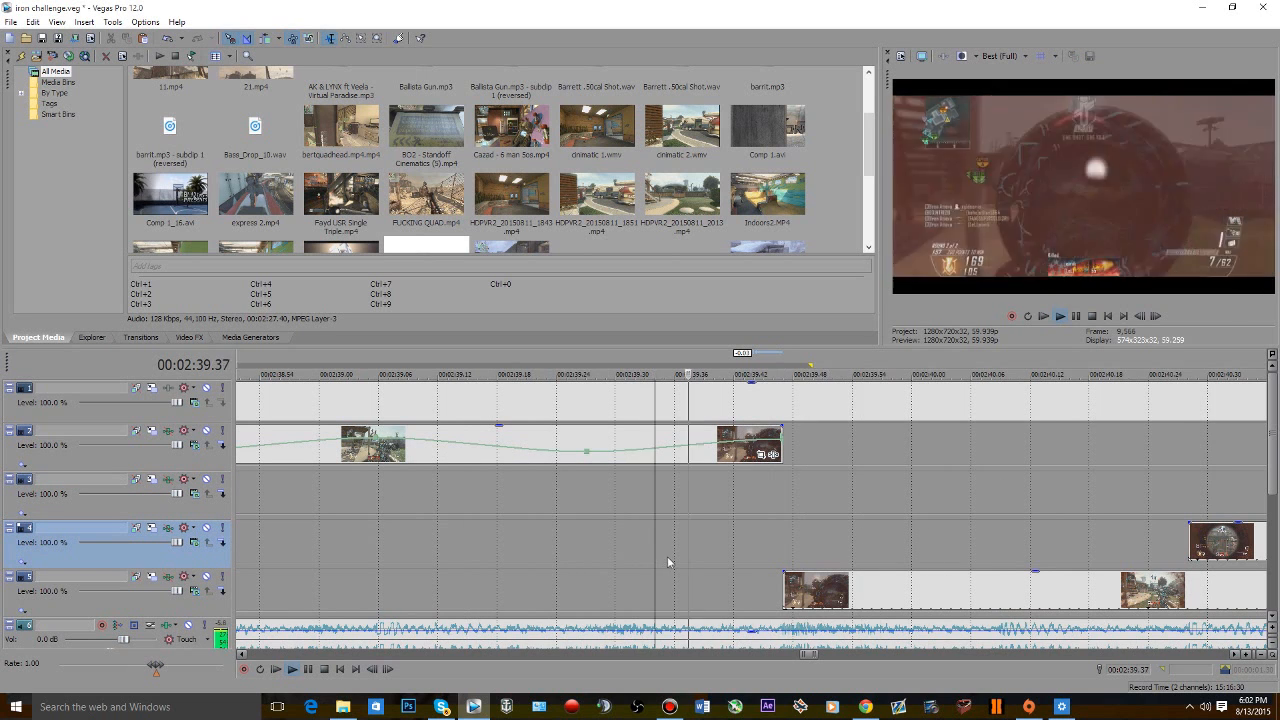
{"action": "scroll", "coordinate": [674, 563], "scroll_direction": "down", "scroll_amount": 1}
{"action": "key", "text": "space"}
{"action": "left_click", "coordinate": [776, 588]}
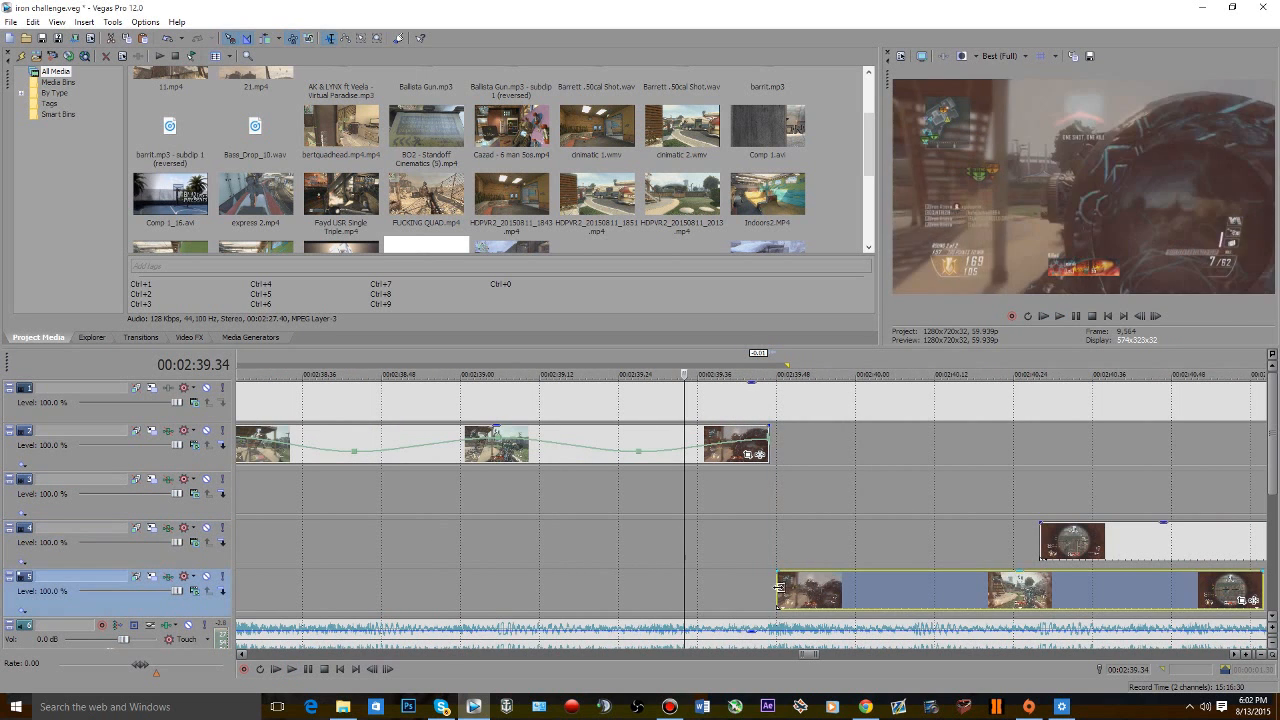
- Step frame by frame across the cut from the track 2 piece to the track 5 piece to check for repeated frames
{"action": "left_click", "coordinate": [750, 540]}
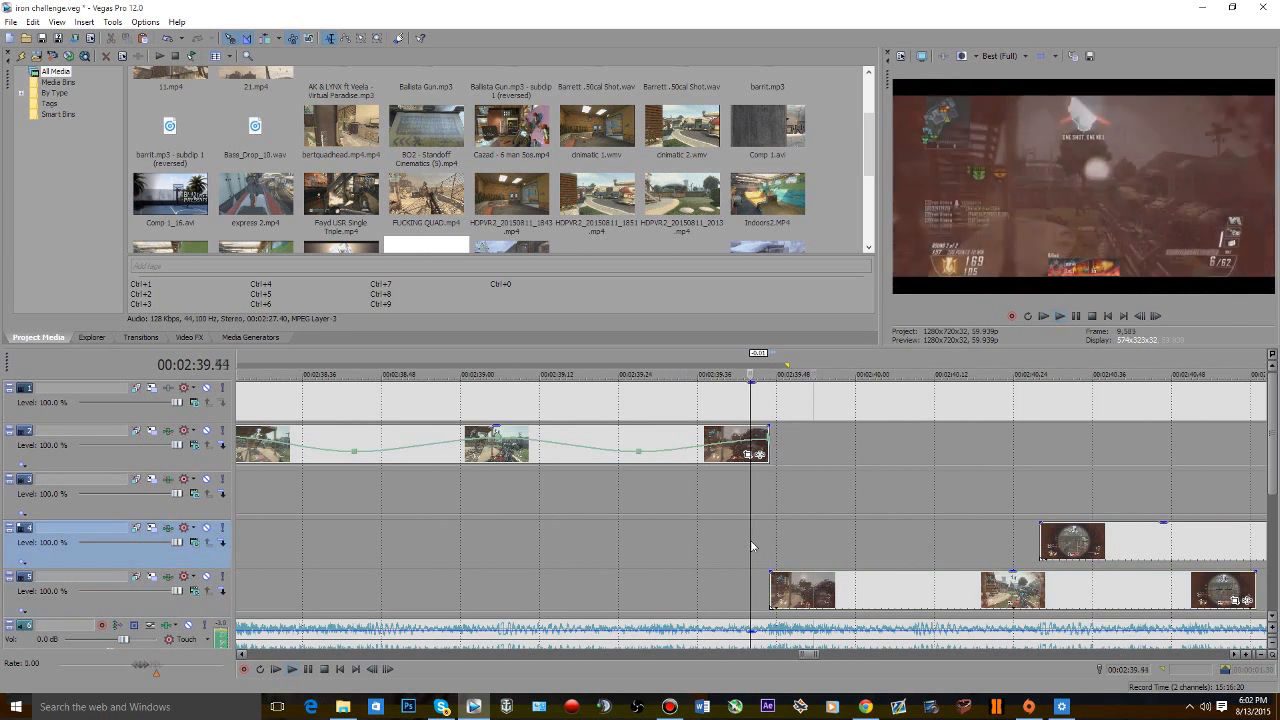
{"action": "key", "text": "Right"}
{"action": "key", "text": "Right"}
{"action": "key", "text": "Right"}
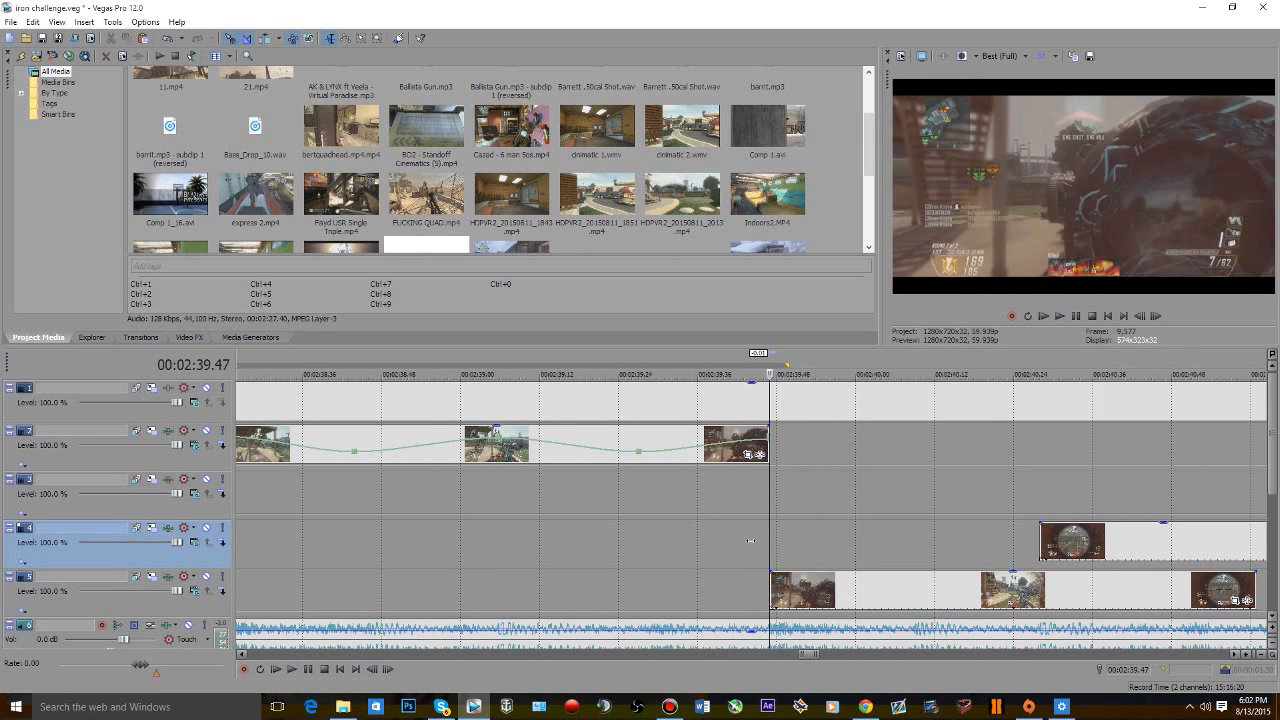
{"action": "key", "text": "Left"}
{"action": "key", "text": "Left"}
{"action": "key", "text": "Right"}
{"action": "key", "text": "Right"}
{"action": "scroll", "coordinate": [960, 580], "scroll_direction": "down", "scroll_amount": 3}
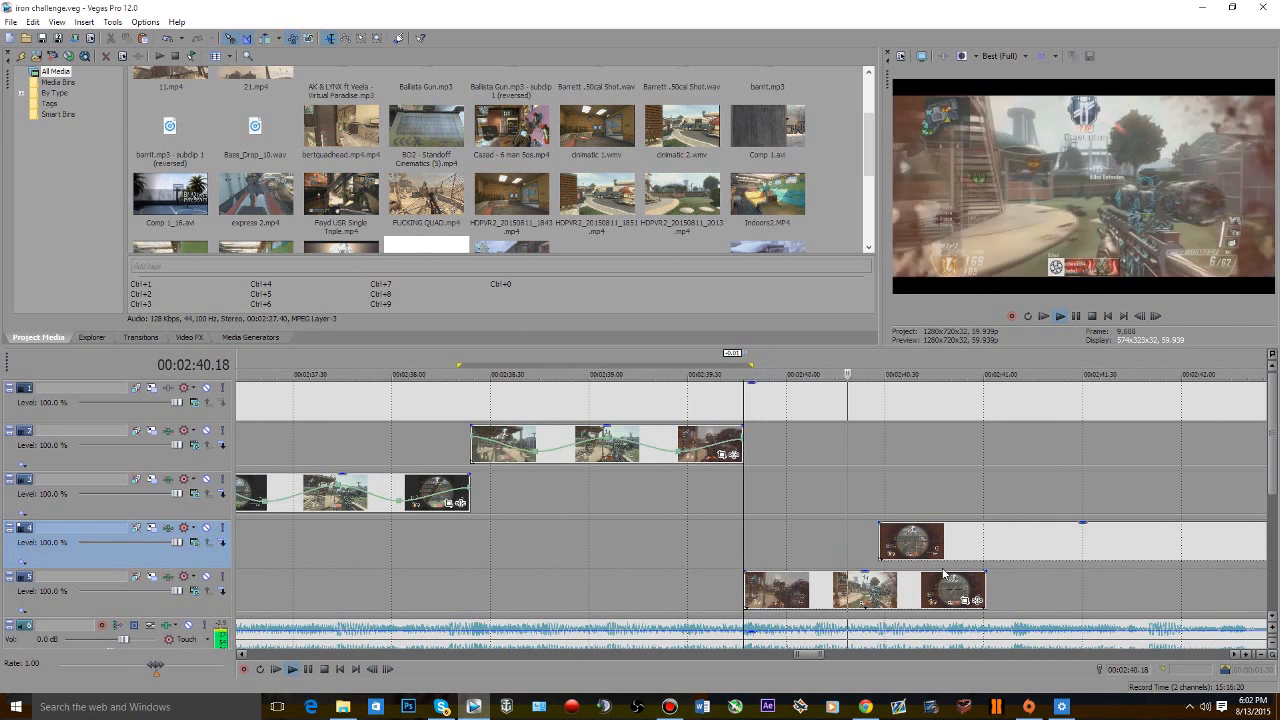
- Insert a velocity envelope on the second track 5 piece and raise it to speed the piece up
{"action": "right_click", "coordinate": [868, 586]}
{"action": "mouse_move", "coordinate": [972, 459]}
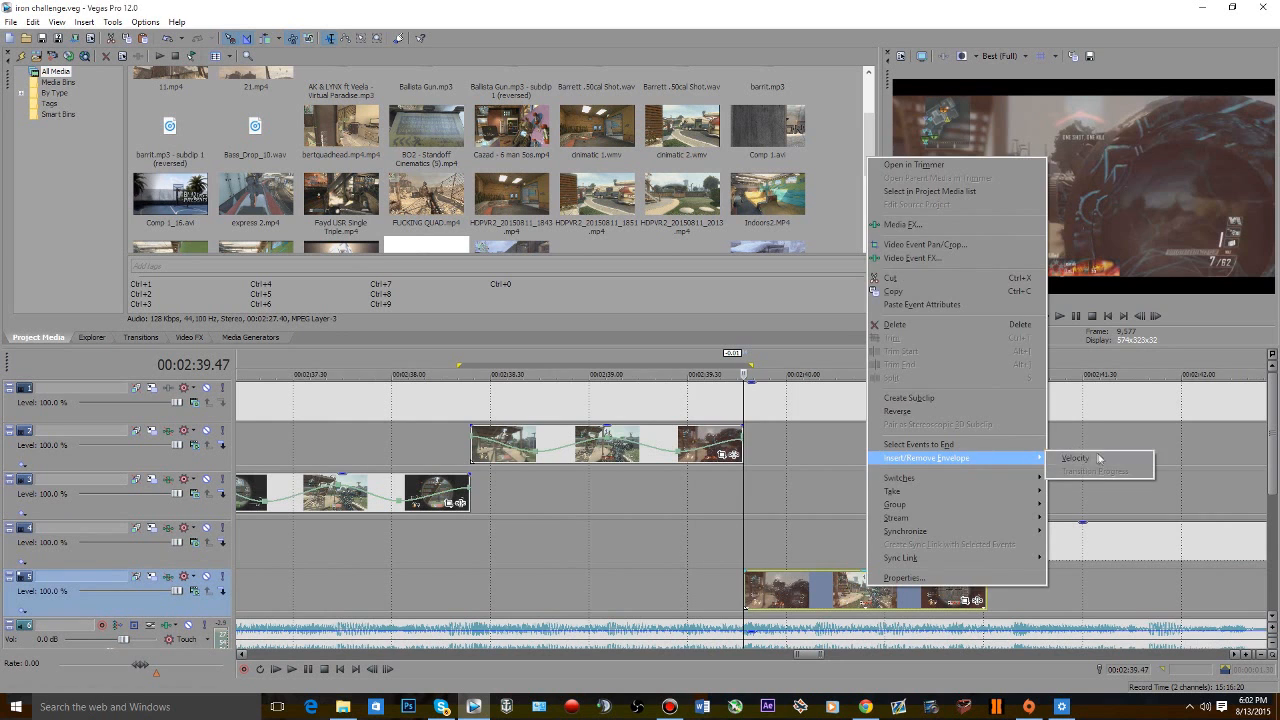
{"action": "left_click", "coordinate": [1097, 459]}
{"action": "key", "text": "space"}
{"action": "scroll", "coordinate": [870, 592], "scroll_direction": "up", "scroll_amount": 3}
{"action": "key", "text": "space"}
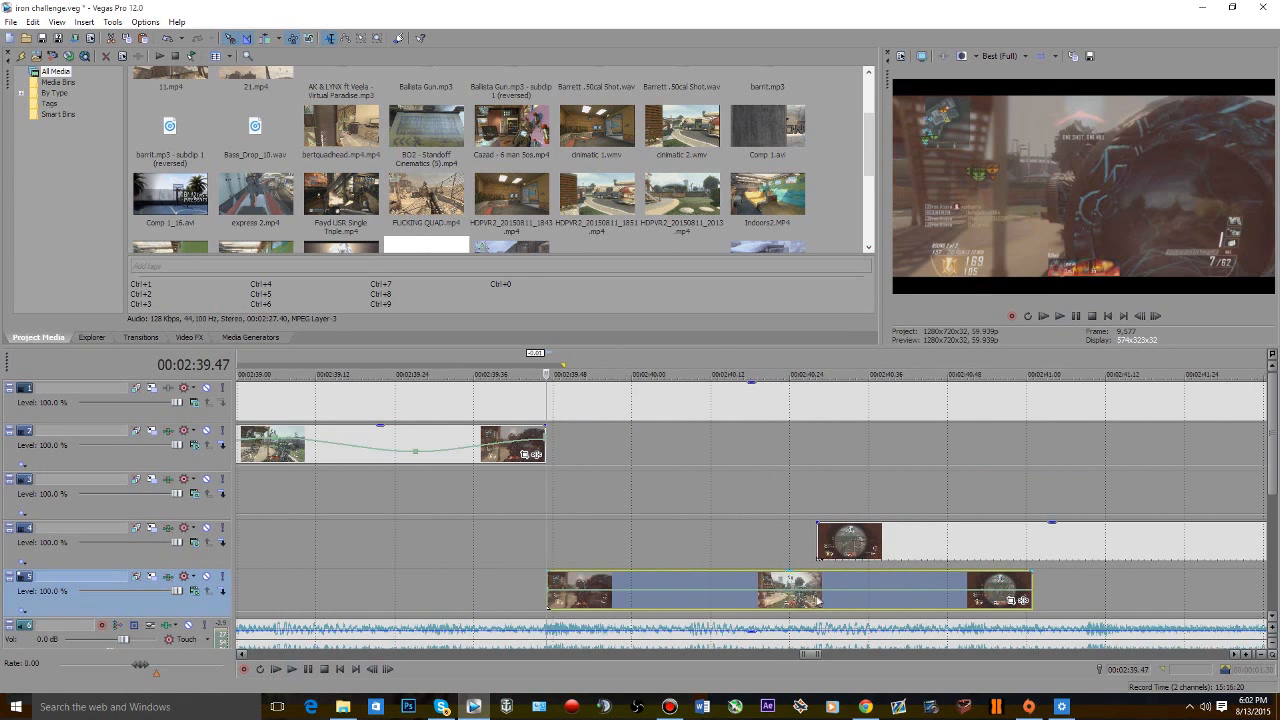
{"action": "left_click_drag", "start_coordinate": [730, 591], "coordinate": [730, 582]}
- Shorten the end of the second track 5 piece to meet the track 4 piece and dip its velocity to 31% at 02:40.09
{"action": "left_click_drag", "start_coordinate": [1025, 600], "coordinate": [817, 608]}
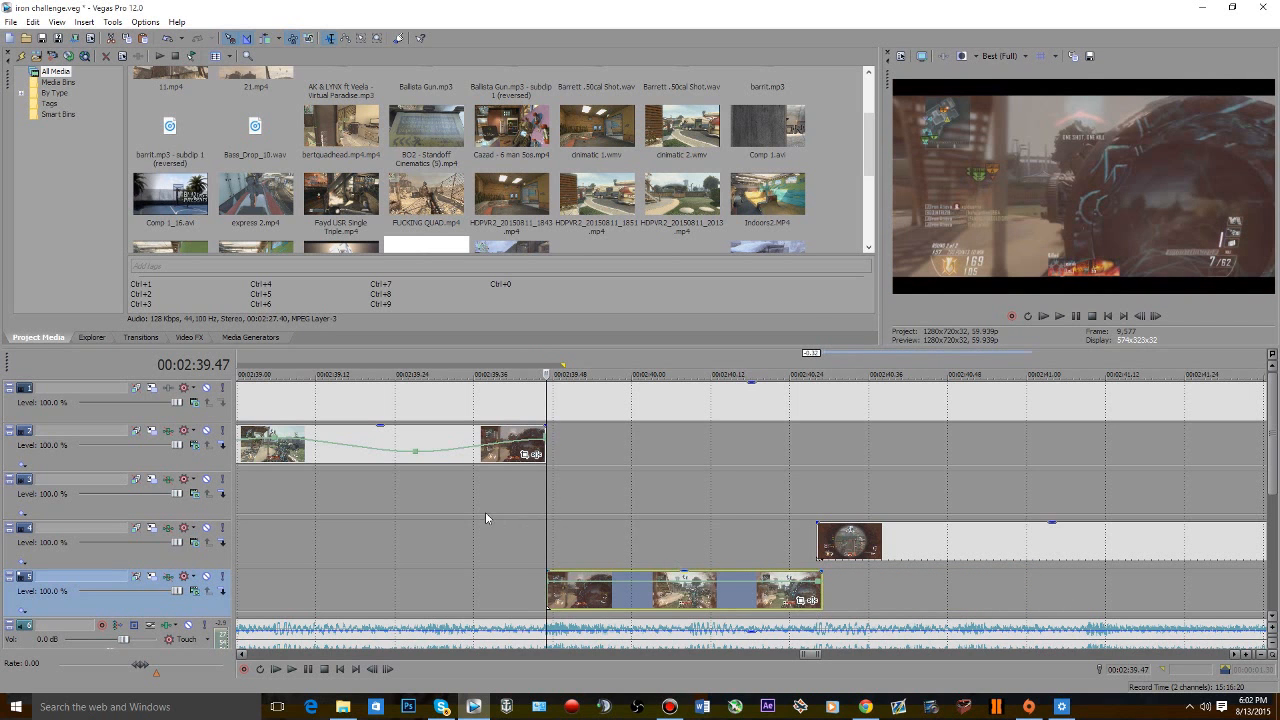
{"action": "key", "text": "space"}
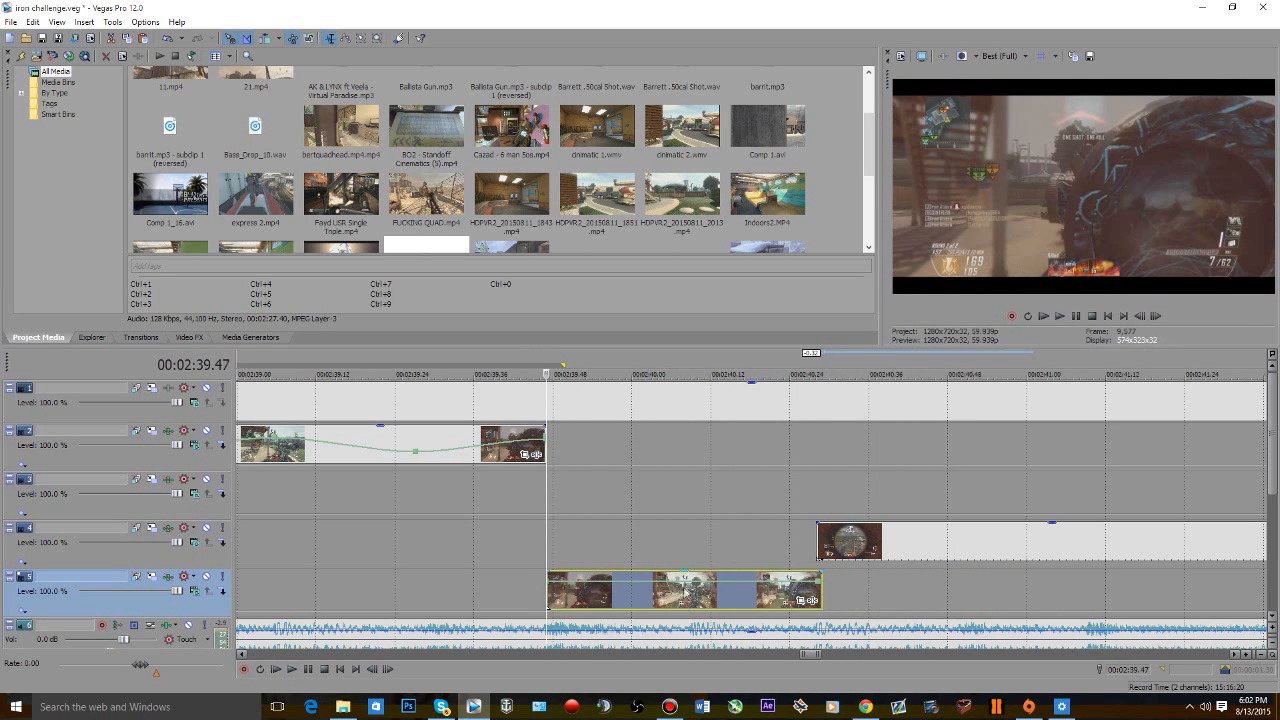
{"action": "left_click_drag", "start_coordinate": [689, 588], "coordinate": [692, 603]}
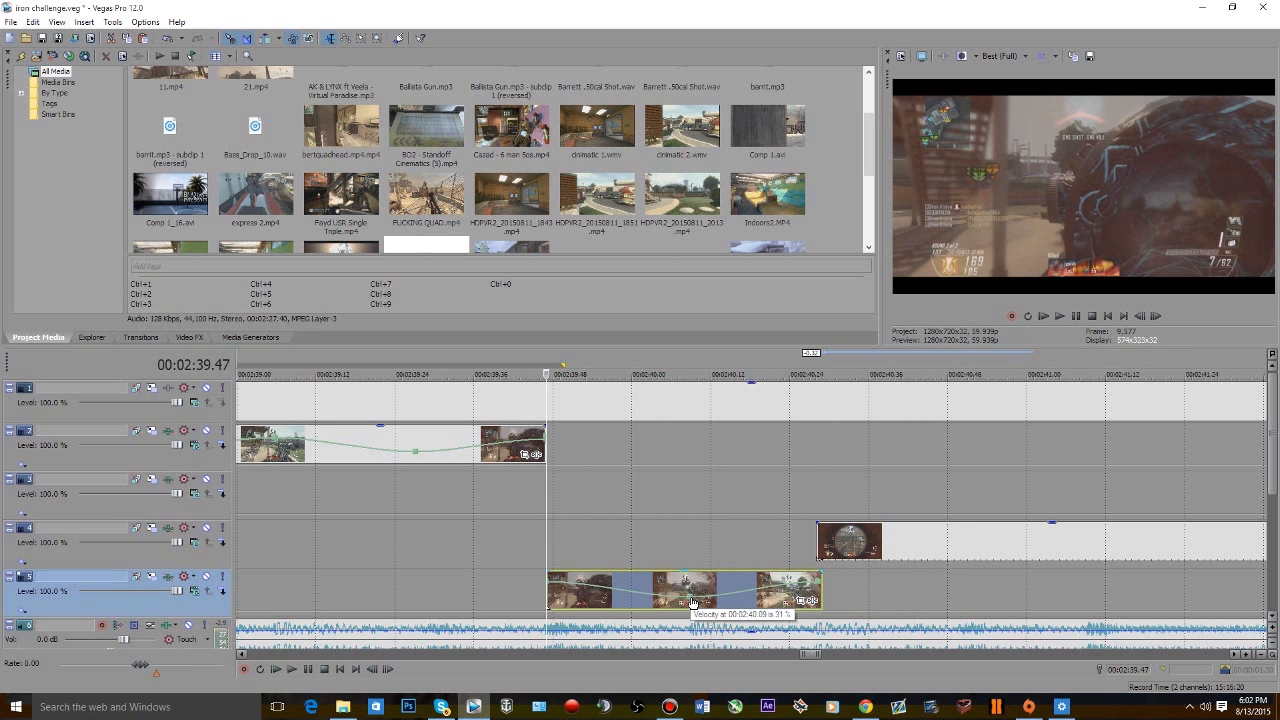
- Replay the cut into the last track 4 piece and adjust that piece's start against the end of the track 5 piece
{"action": "left_click", "coordinate": [407, 495]}
{"action": "key", "text": "space"}
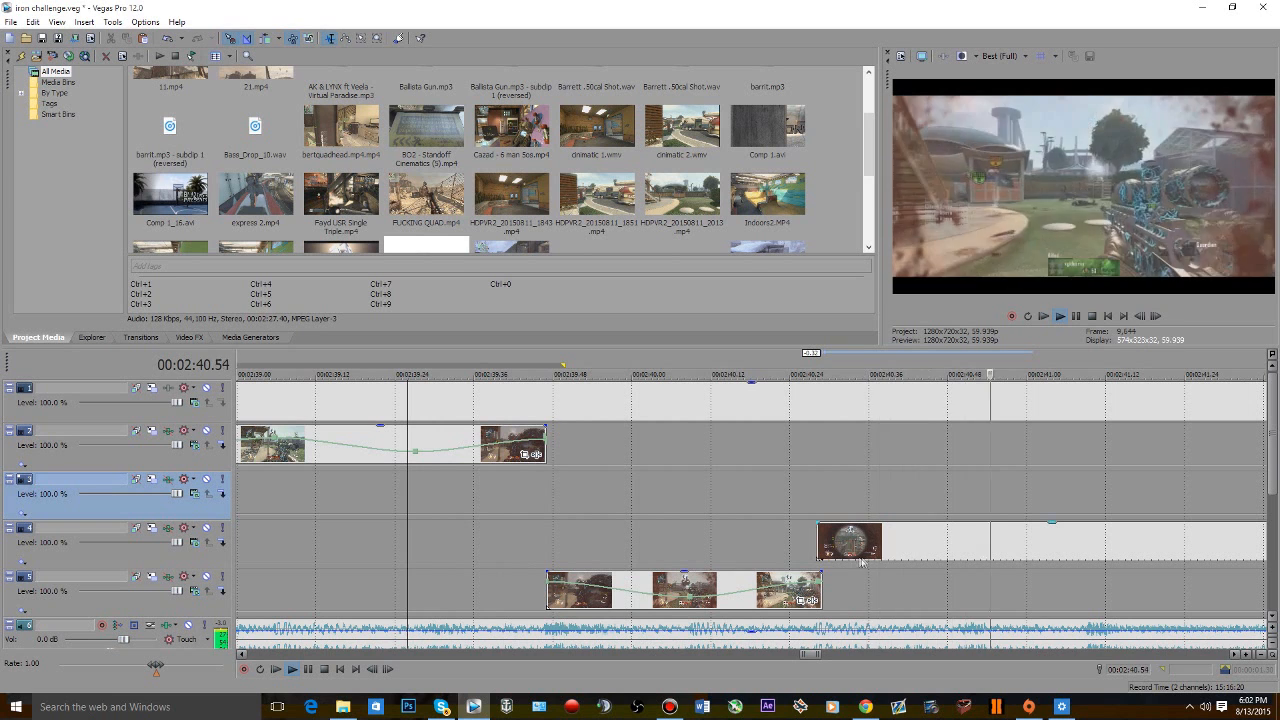
{"action": "key", "text": "space"}
{"action": "left_click", "coordinate": [822, 548]}
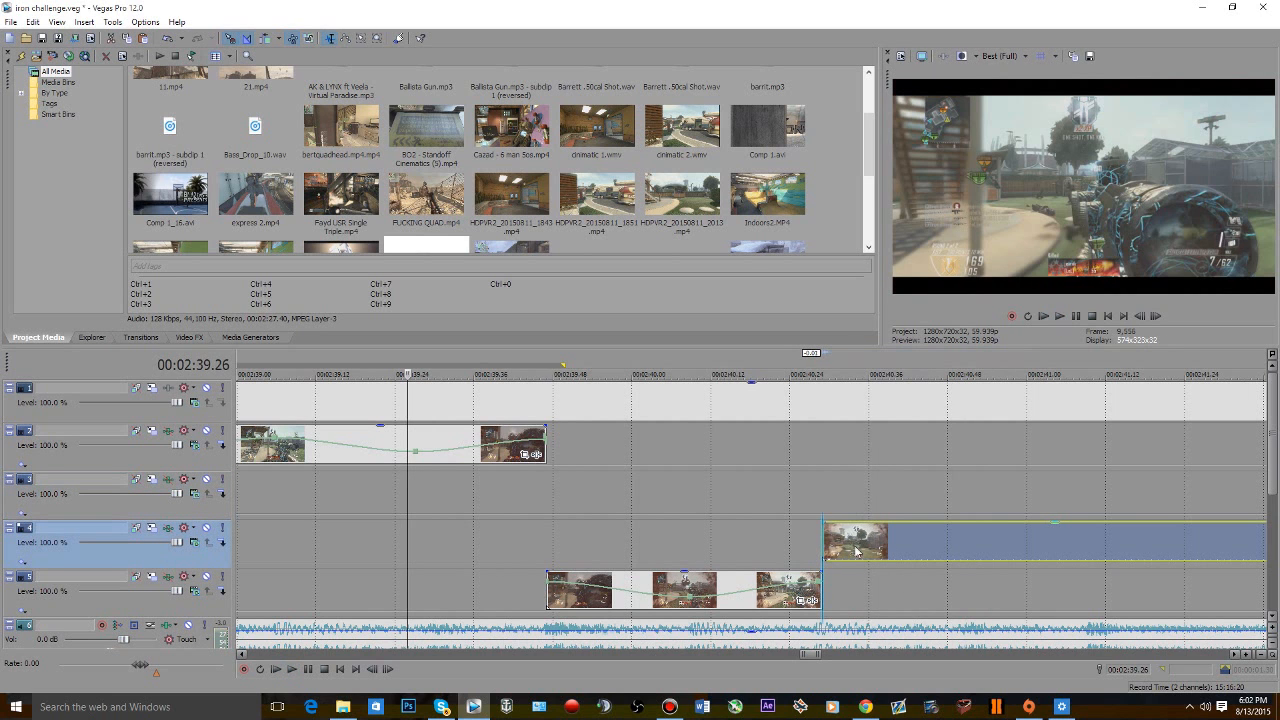
{"action": "key", "text": "space"}
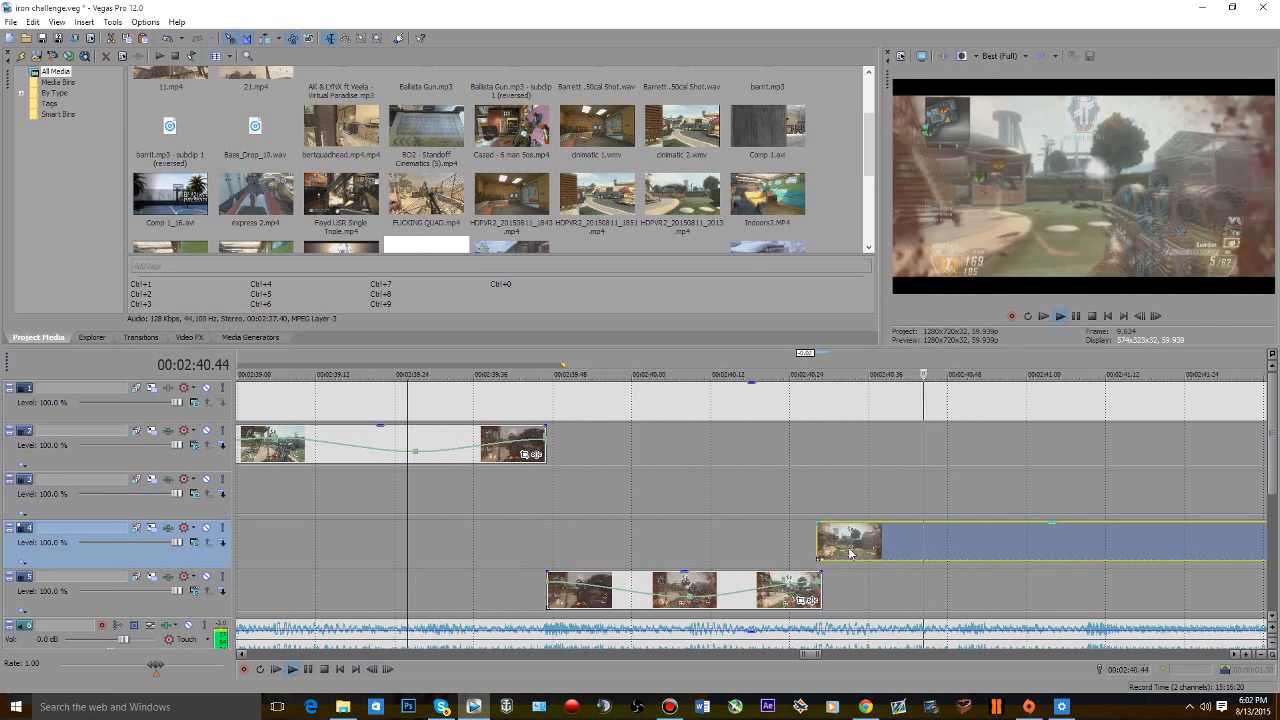
{"action": "key", "text": "space"}
{"action": "key", "text": "space"}
{"action": "key", "text": "space"}
- Insert a velocity envelope on the last track 4 piece, raising the speed and adding a slow-motion dip near its start
{"action": "scroll", "coordinate": [836, 556], "scroll_direction": "down", "scroll_amount": 2}
{"action": "right_click", "coordinate": [834, 551]}
{"action": "mouse_move", "coordinate": [930, 419]}
{"action": "left_click", "coordinate": [1058, 424]}
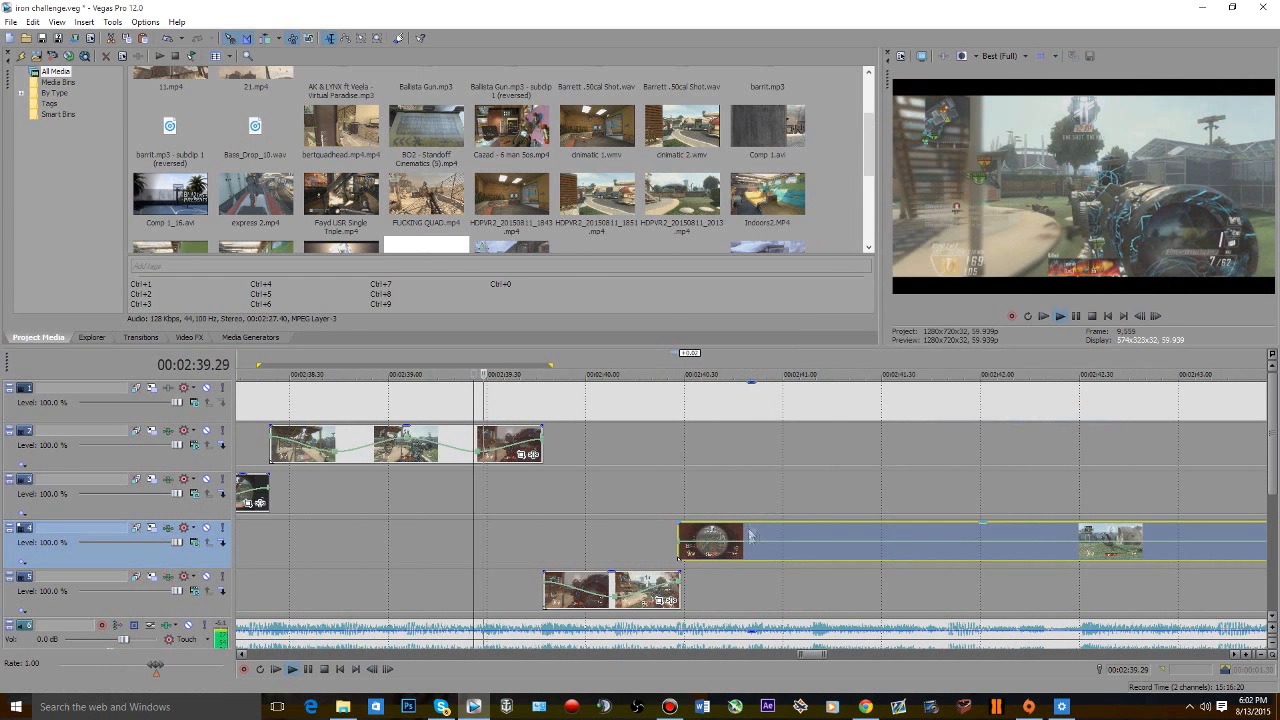
{"action": "key", "text": "space"}
{"action": "key", "text": "space"}
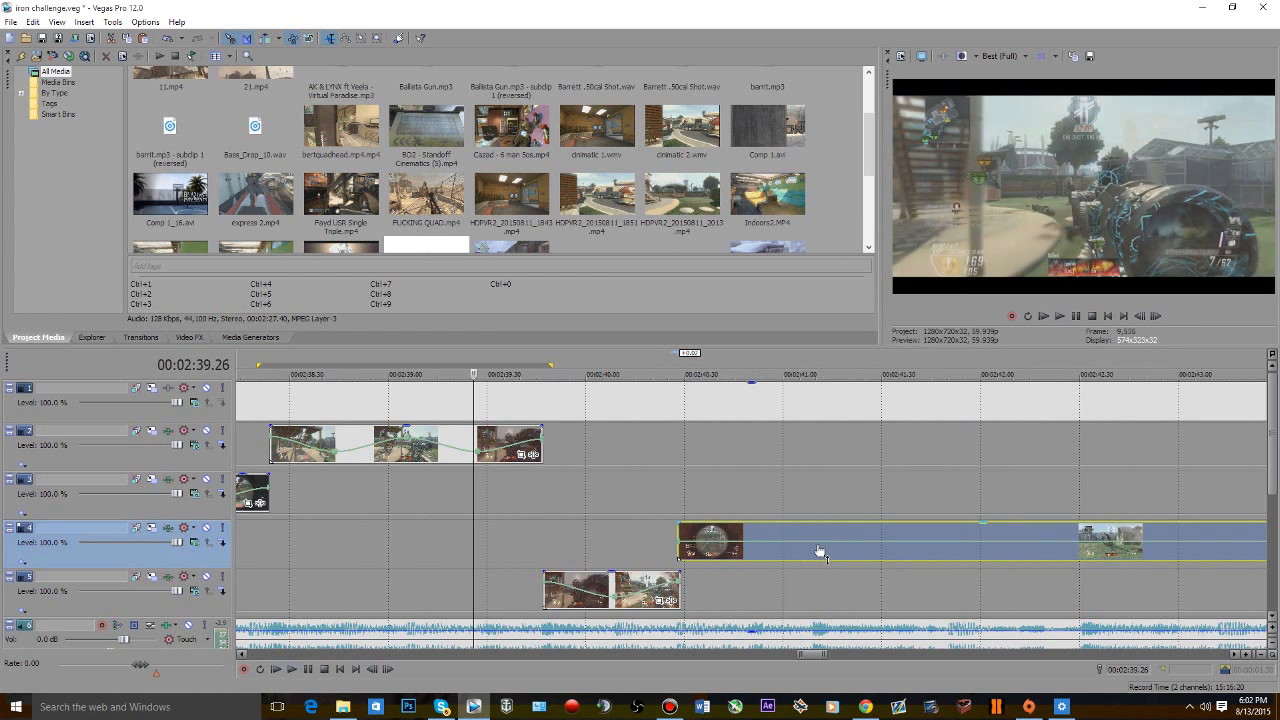
{"action": "left_click_drag", "start_coordinate": [751, 541], "coordinate": [747, 558]}
- Replay the last track 4 piece, split it where the velocity ramp returns to full speed, and delete the remainder
{"action": "key", "text": "space"}
{"action": "key", "text": "space"}
{"action": "key", "text": "space"}
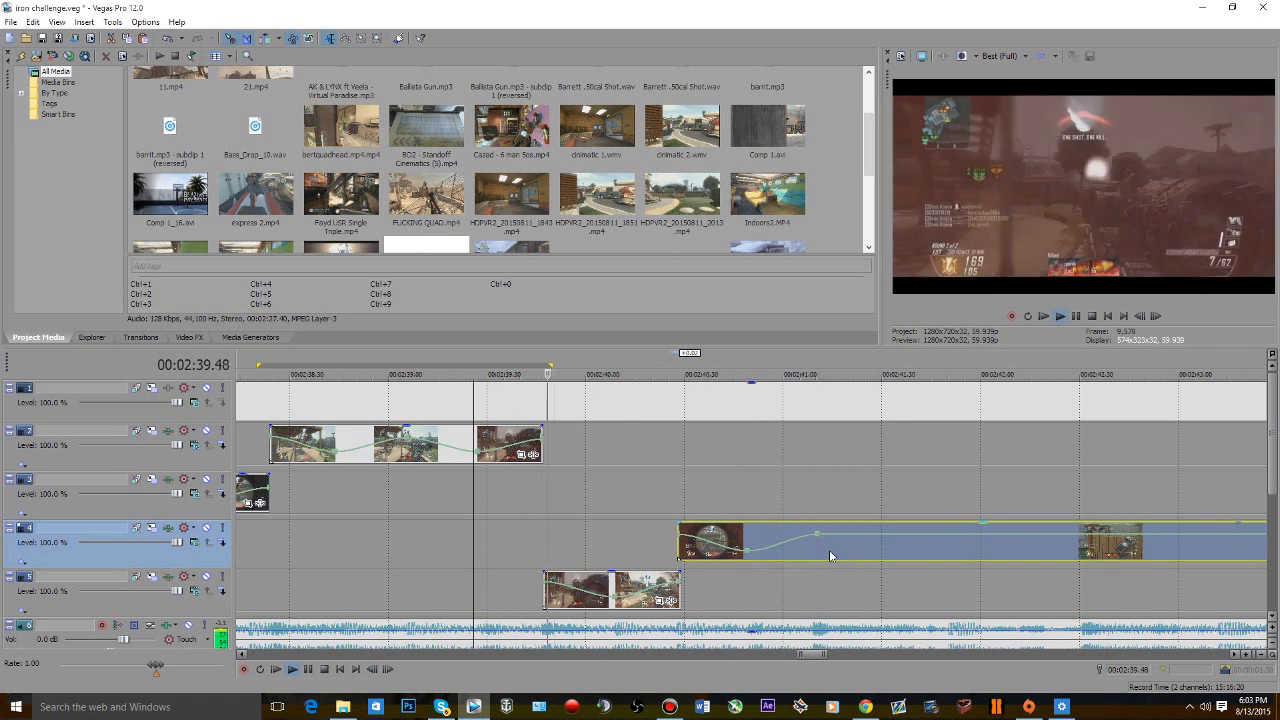
{"action": "scroll", "coordinate": [832, 556], "scroll_direction": "up", "scroll_amount": 2}
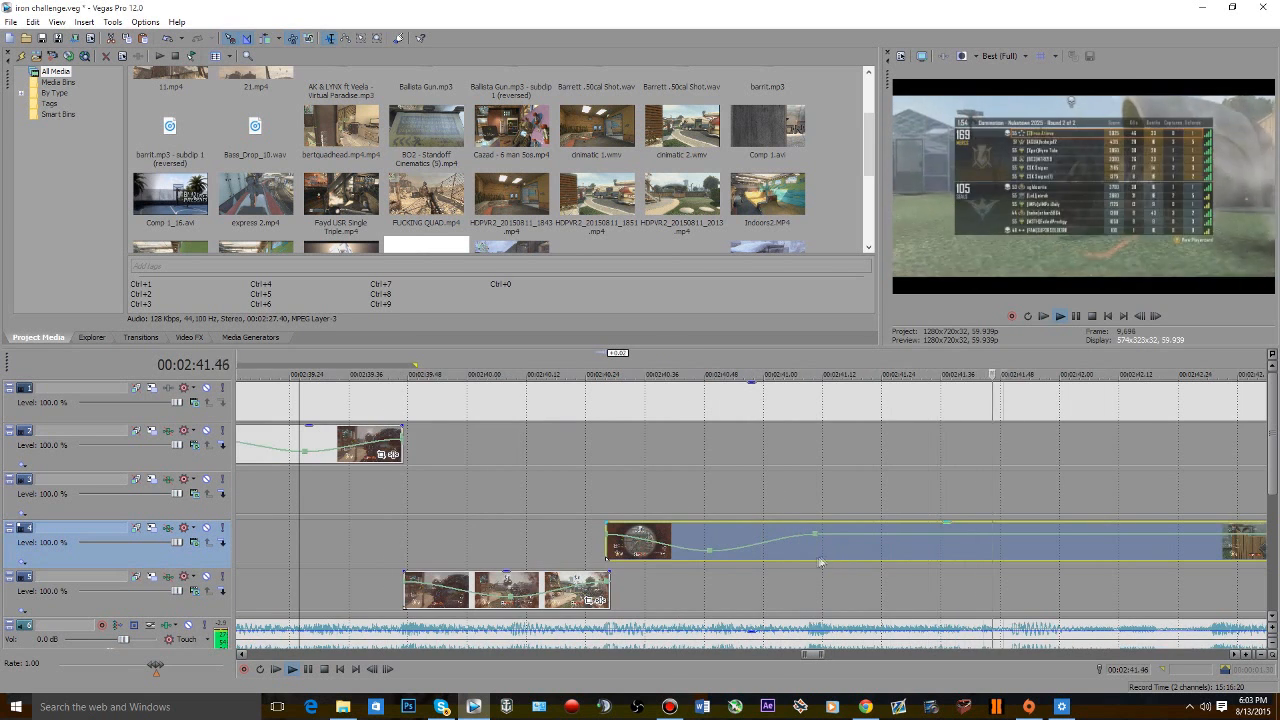
{"action": "key", "text": "space"}
{"action": "left_click", "coordinate": [817, 551]}
{"action": "key", "text": "s"}
{"action": "left_click", "coordinate": [852, 548]}
{"action": "key", "text": "Delete"}
- Play the whole synced sequence from just before its start to check the velocity ramps against the song
{"action": "scroll", "coordinate": [734, 518], "scroll_direction": "down", "scroll_amount": 4}
{"action": "left_click", "coordinate": [525, 484]}
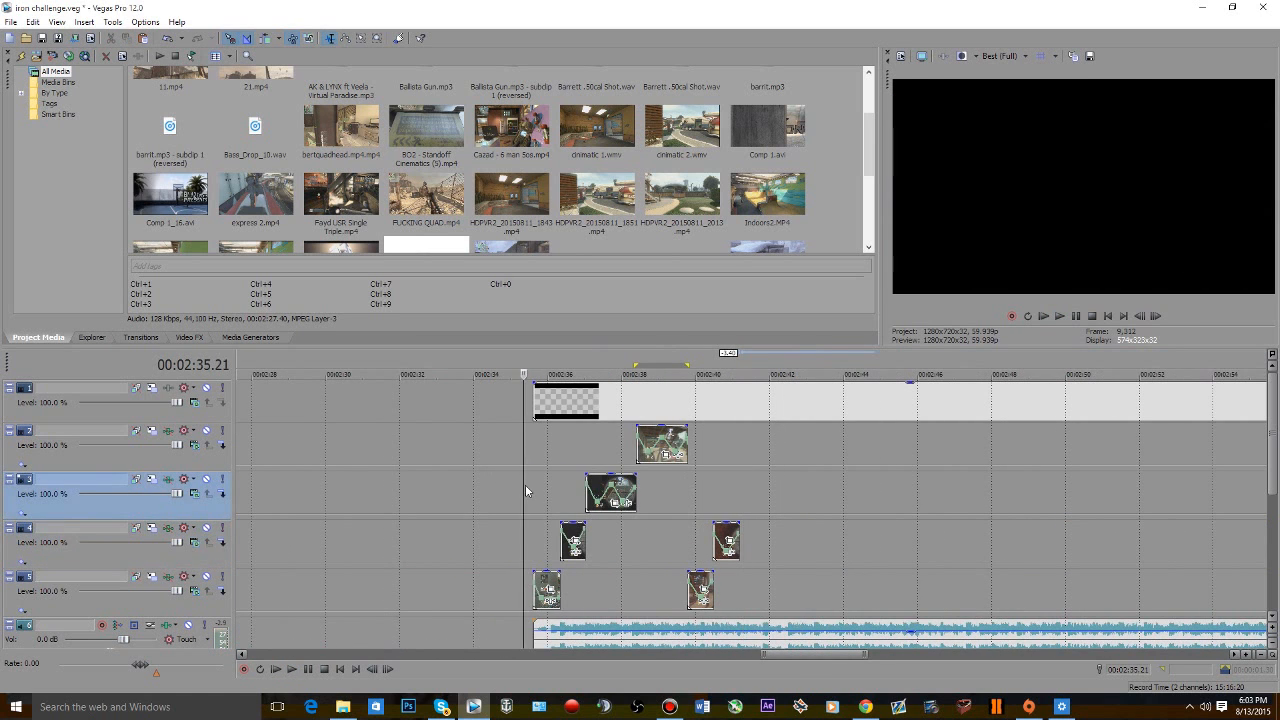
{"action": "key", "text": "space"}
{"action": "scroll", "coordinate": [661, 496], "scroll_direction": "up", "scroll_amount": 5}
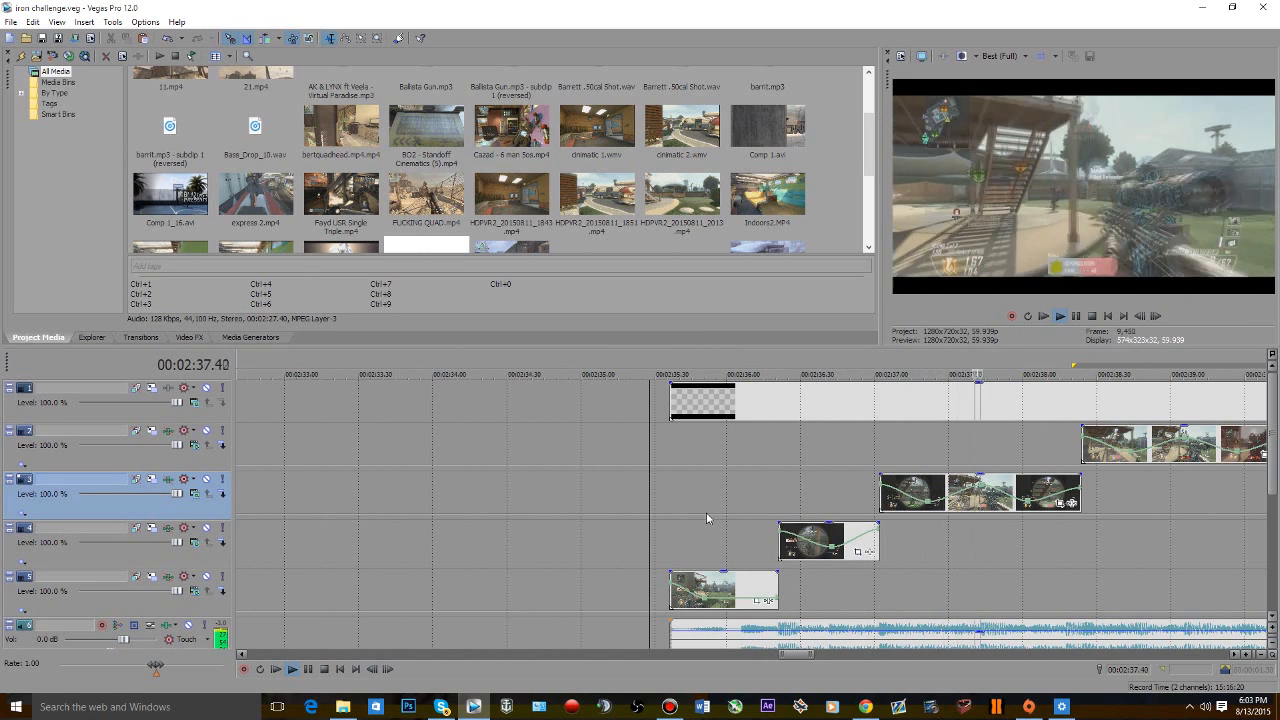
{"action": "scroll", "coordinate": [706, 518], "scroll_direction": "down", "scroll_amount": 3}
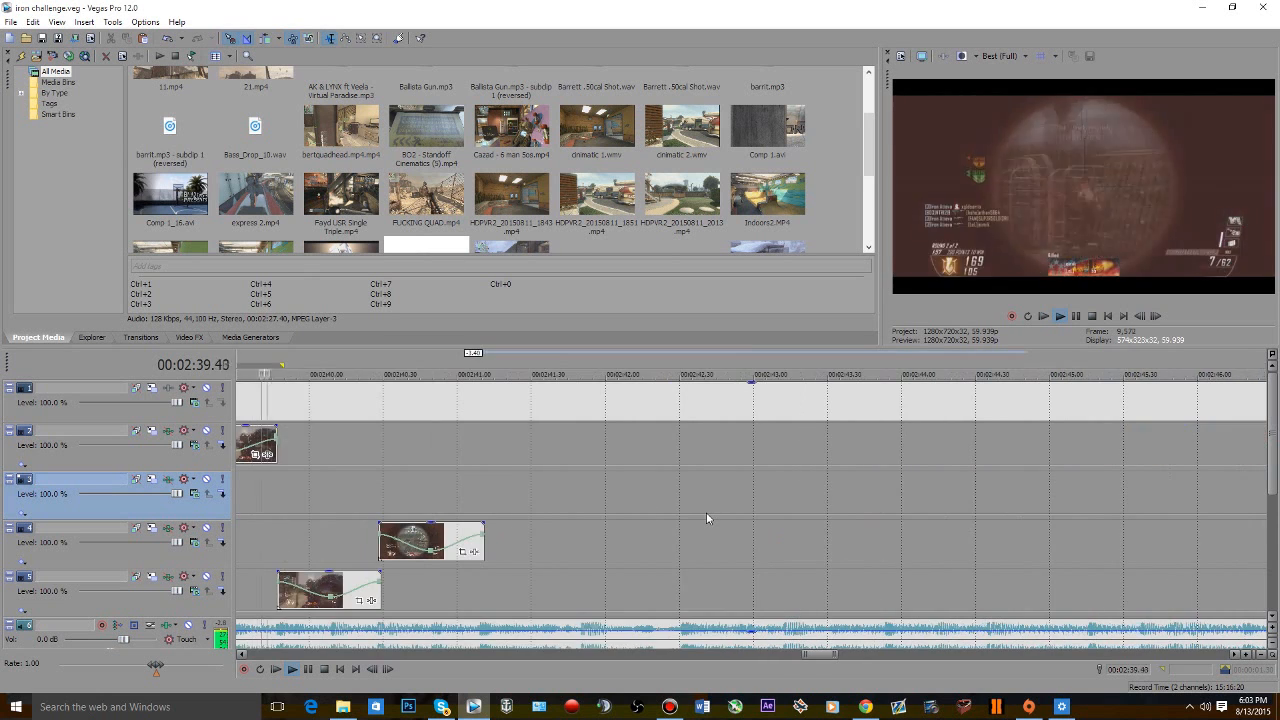
{"action": "key", "text": "space"}
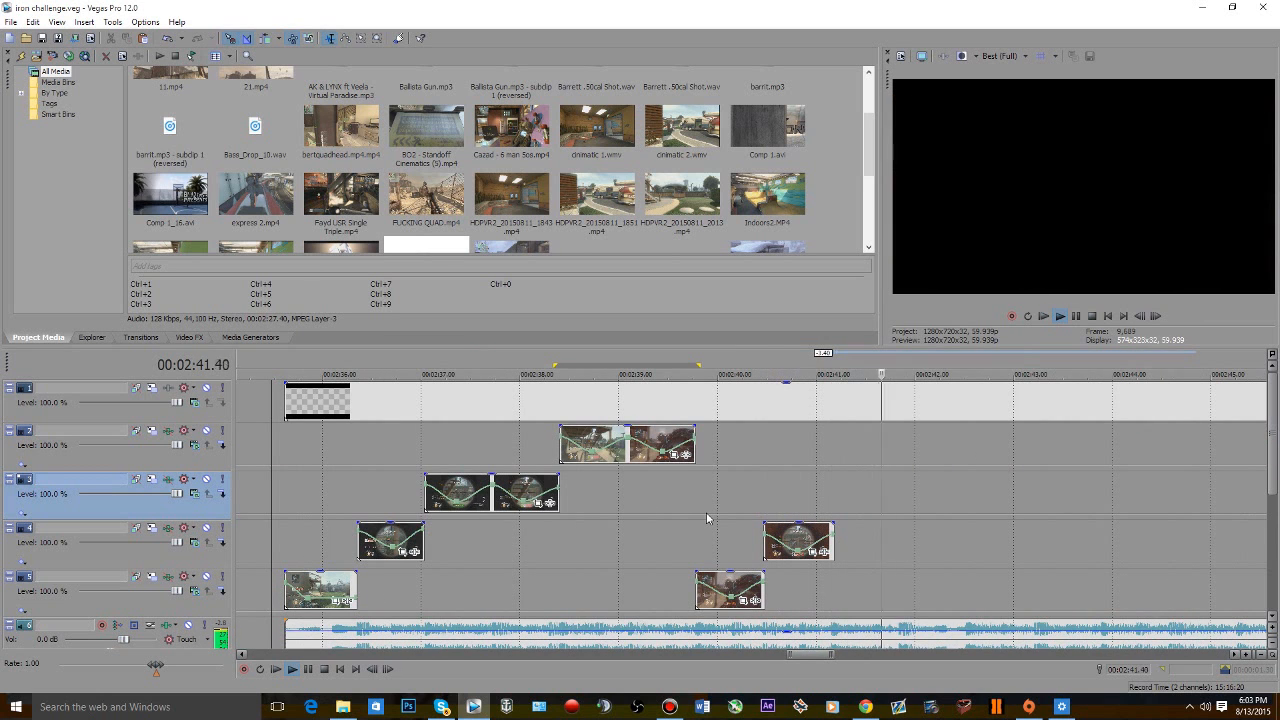
- Place the playhead at the first cut, between the track 5 and track 4 pieces, at 02:36.21
{"action": "scroll", "coordinate": [527, 540], "scroll_direction": "up", "scroll_amount": 3}
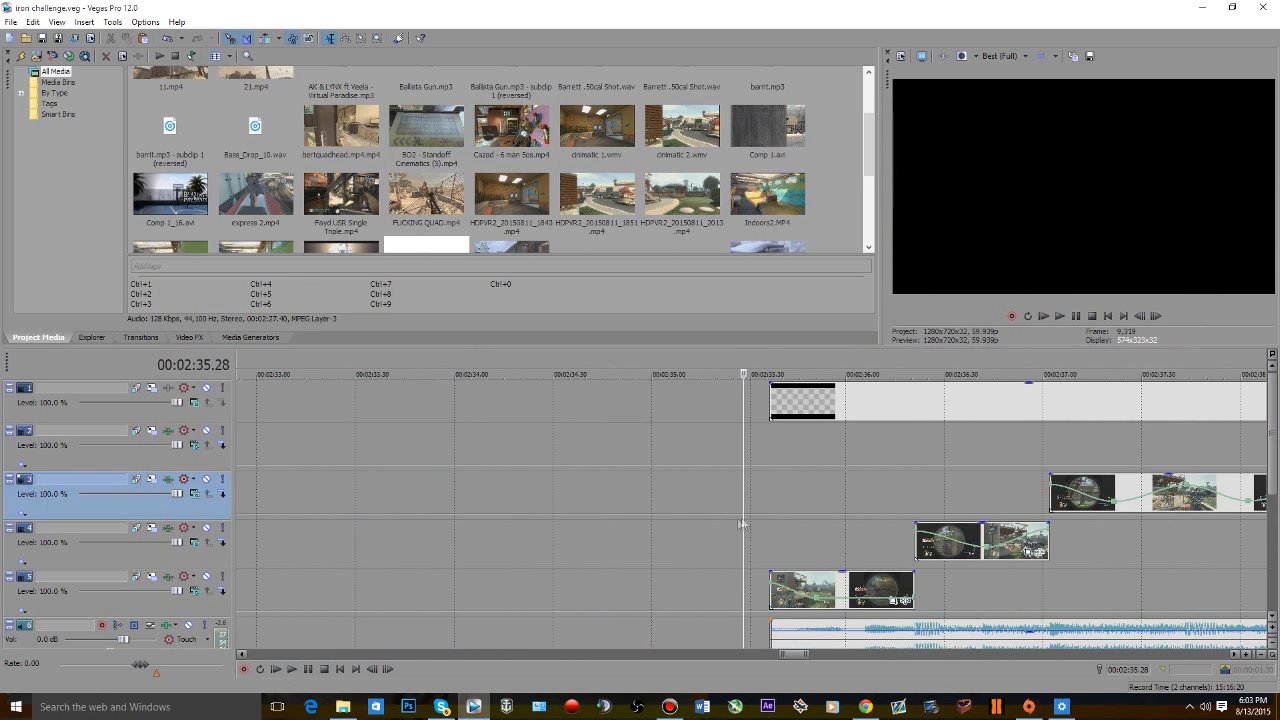
{"action": "scroll", "coordinate": [997, 540], "scroll_direction": "down", "scroll_amount": 3}
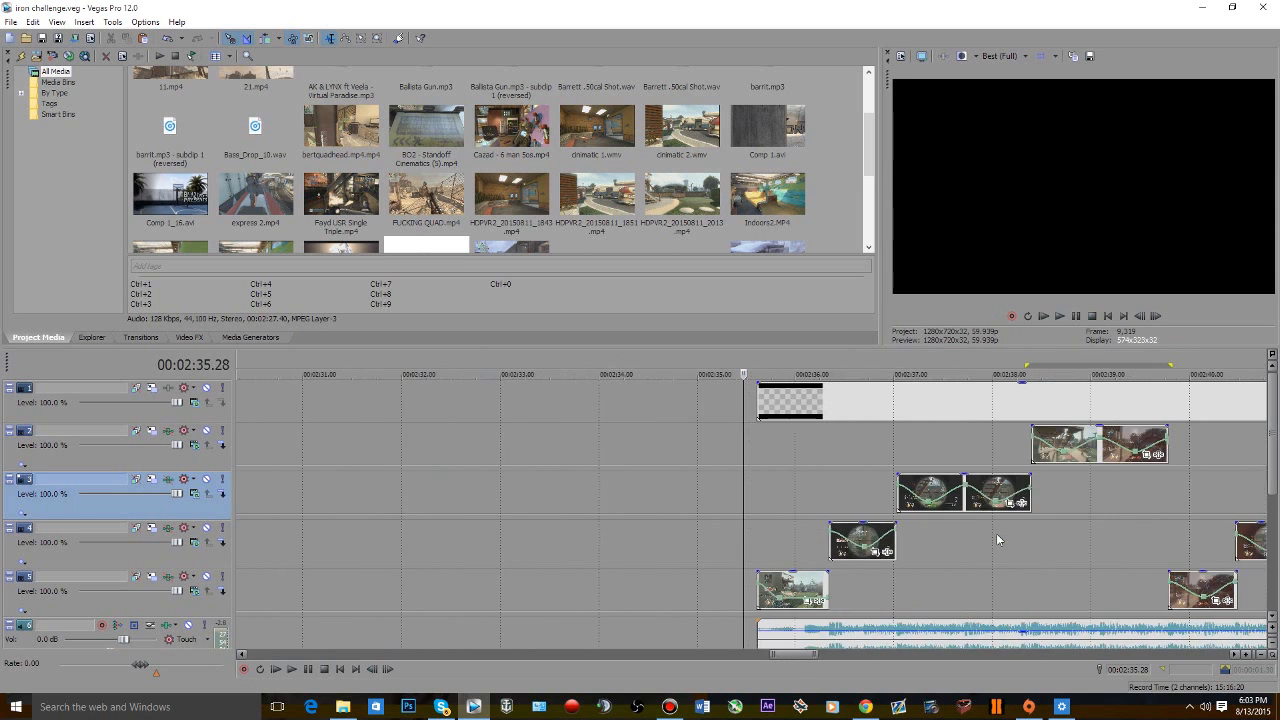
{"action": "scroll", "coordinate": [845, 606], "scroll_direction": "up", "scroll_amount": 2}
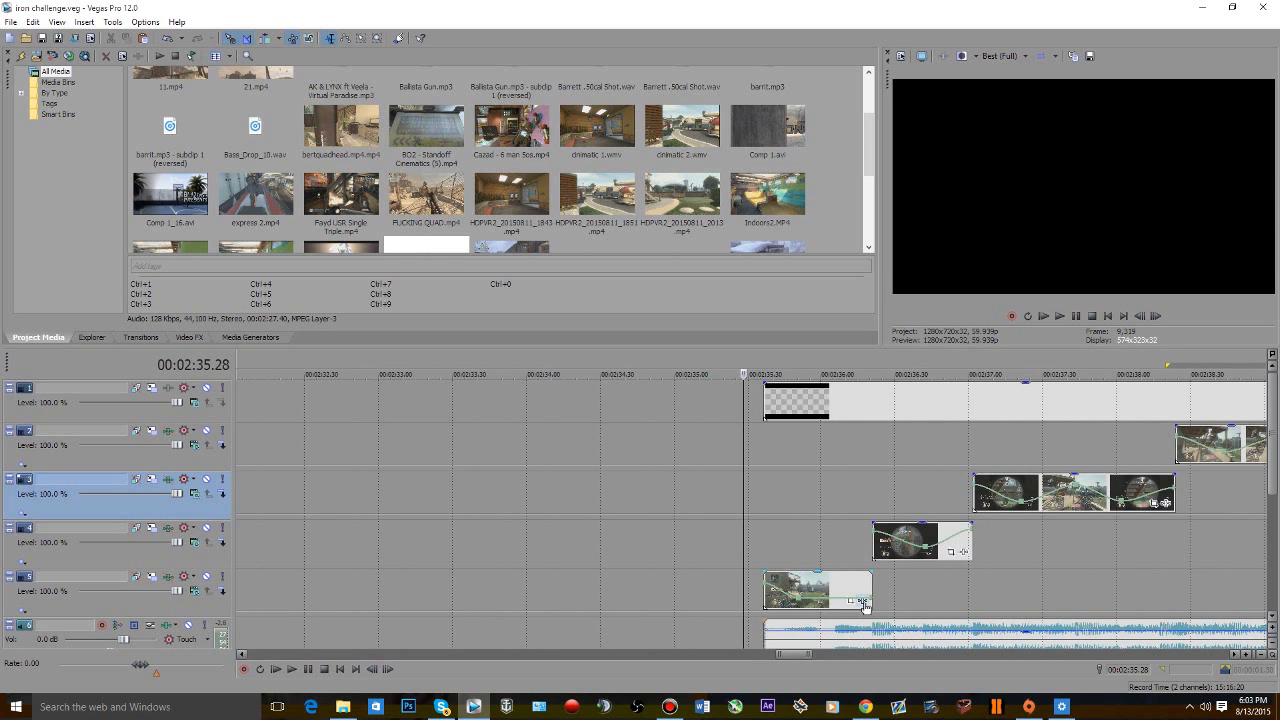
{"action": "left_click", "coordinate": [866, 498]}
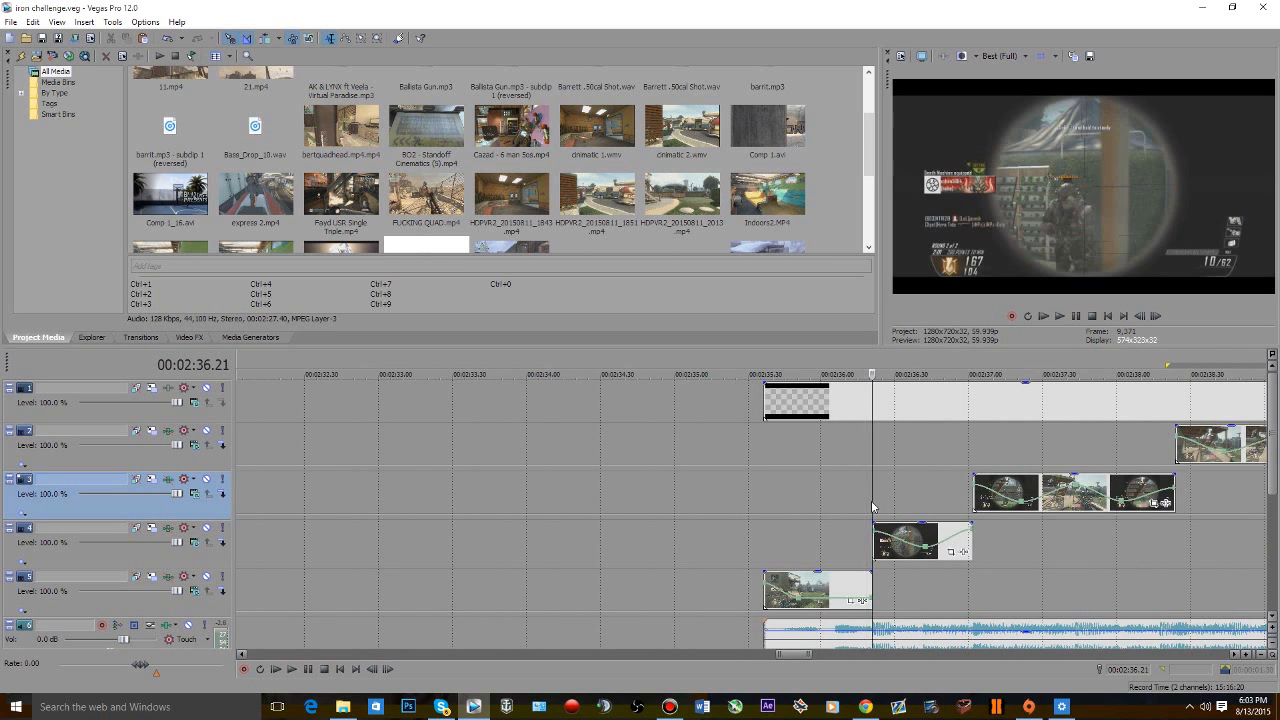
- Add the S_Shake, S_RackDefocus and Sony Bump Map effects to the first track 4 piece
{"action": "scroll", "coordinate": [871, 505], "scroll_direction": "up", "scroll_amount": 1}
{"action": "scroll", "coordinate": [1188, 511], "scroll_direction": "down", "scroll_amount": 4}
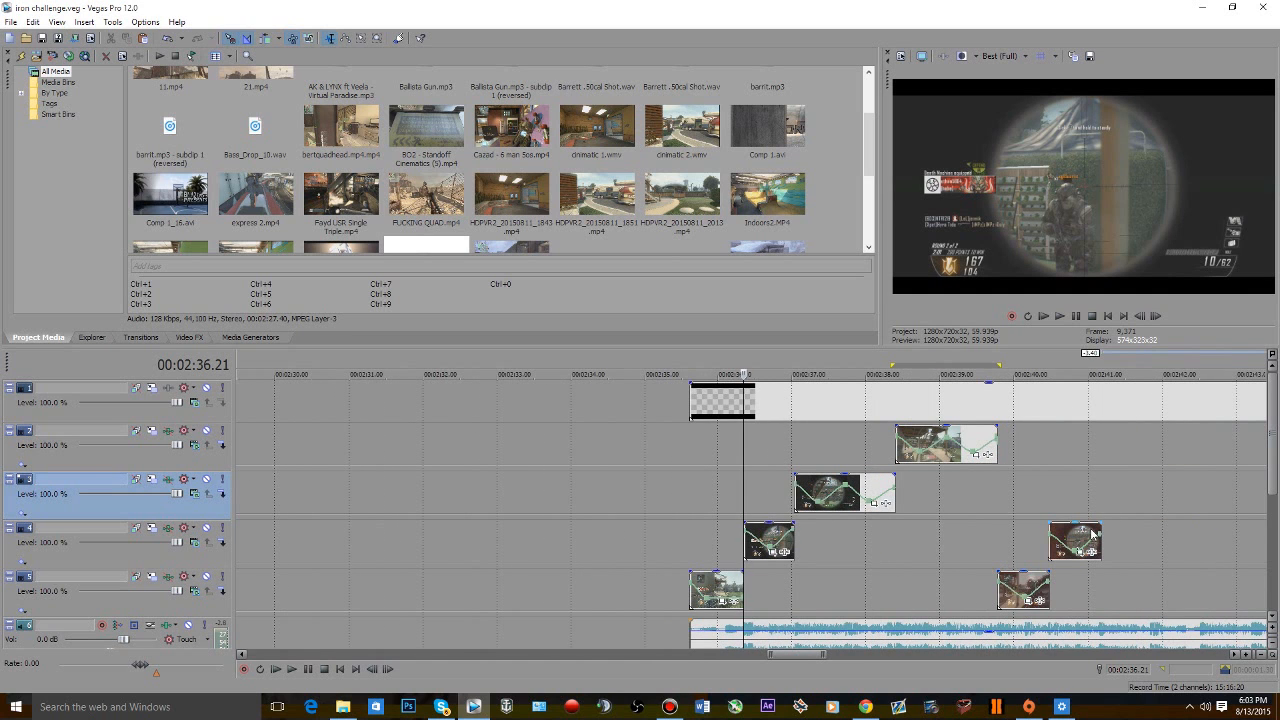
{"action": "left_click", "coordinate": [784, 553]}
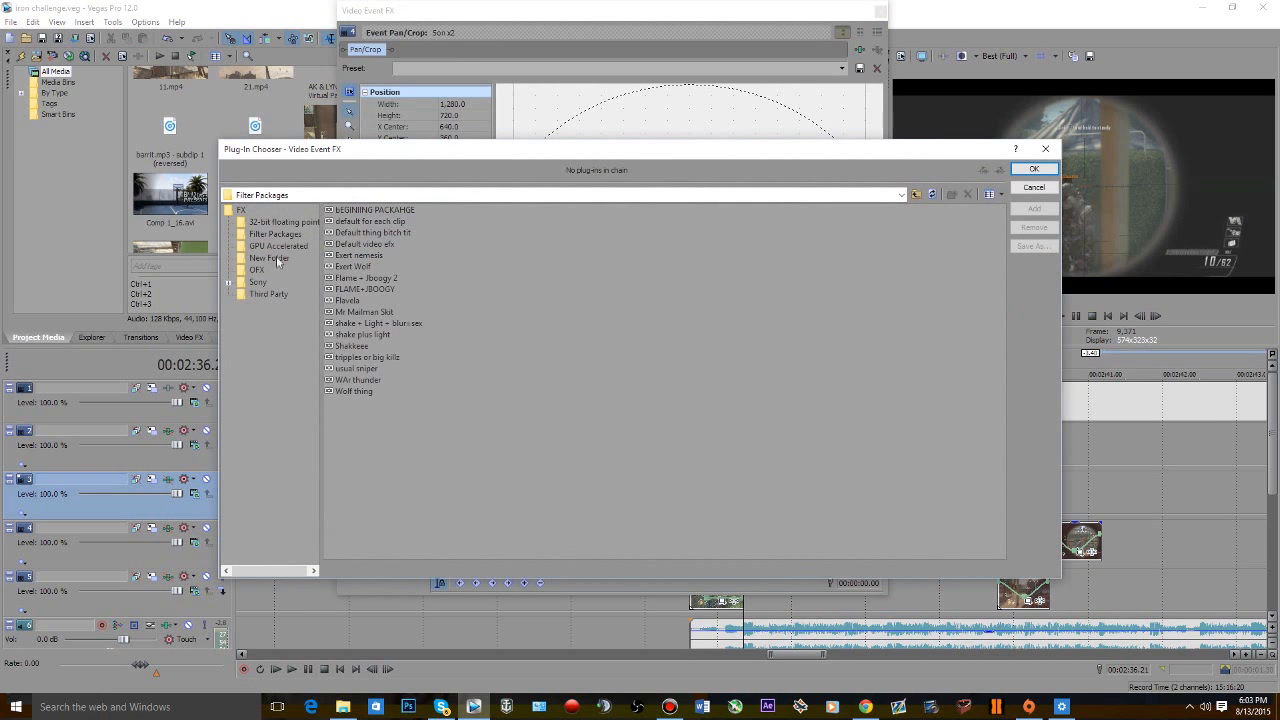
{"action": "left_click", "coordinate": [272, 292]}
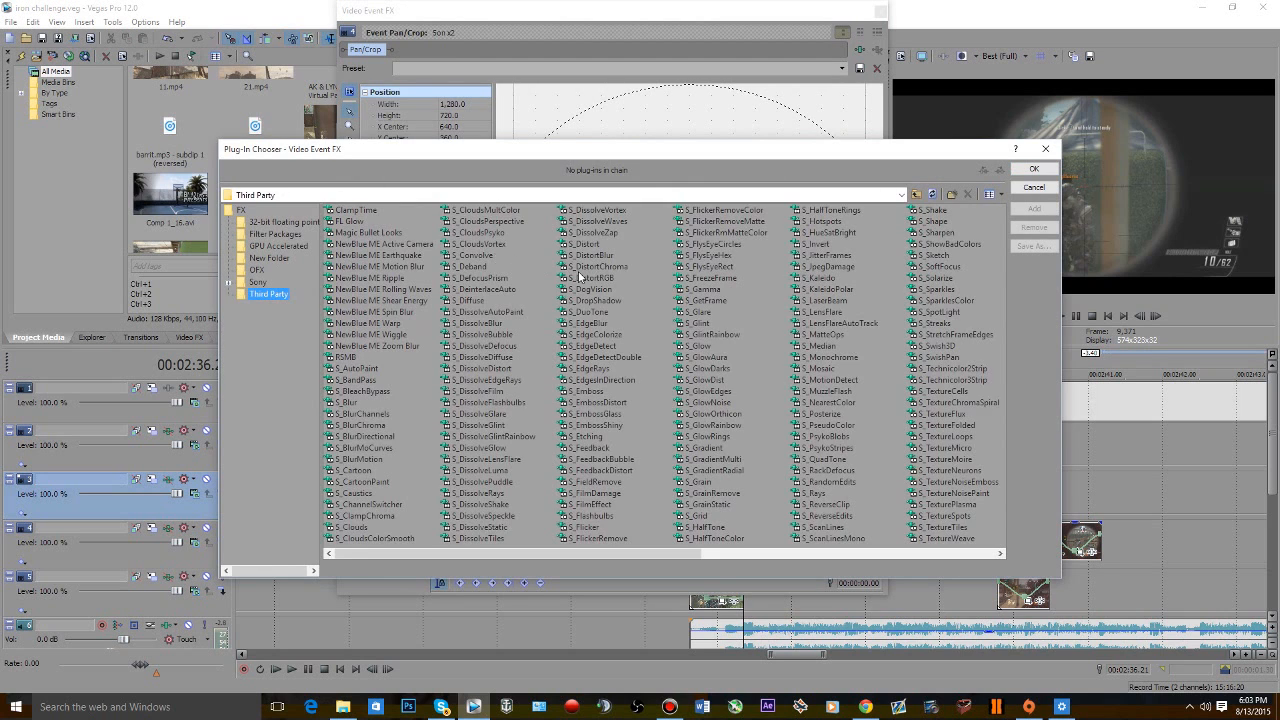
{"action": "double_click", "coordinate": [921, 211]}
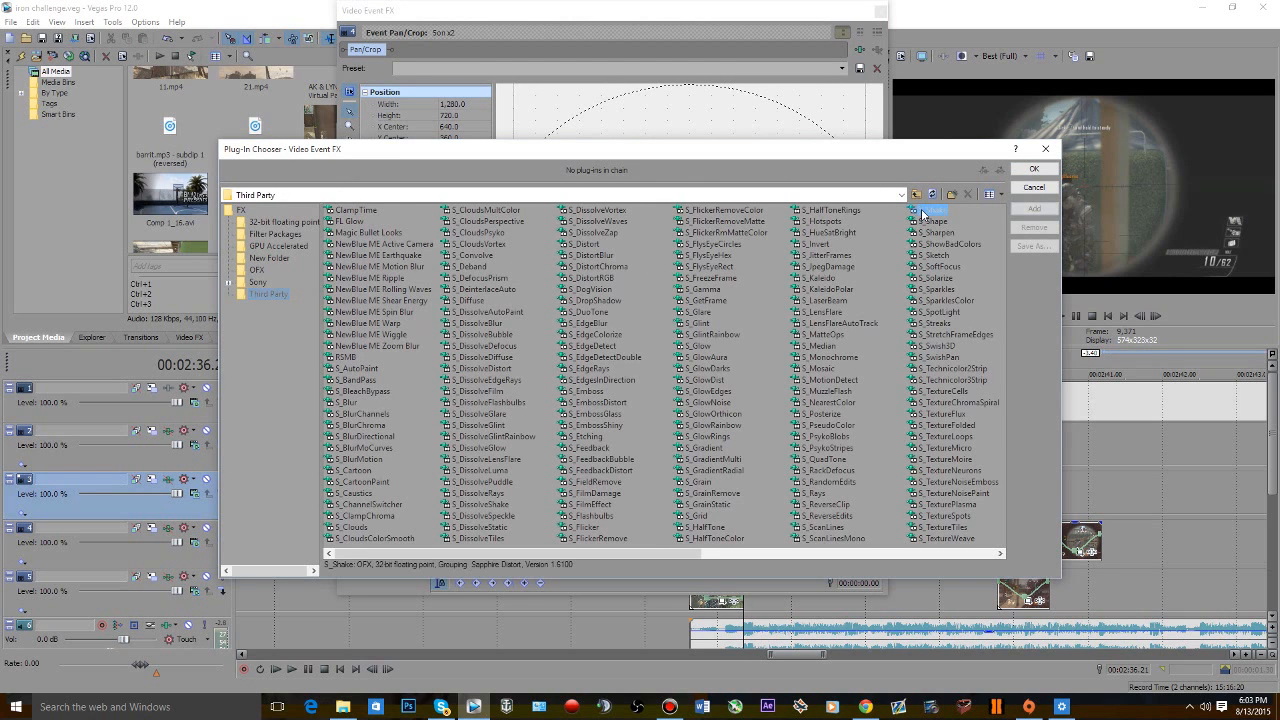
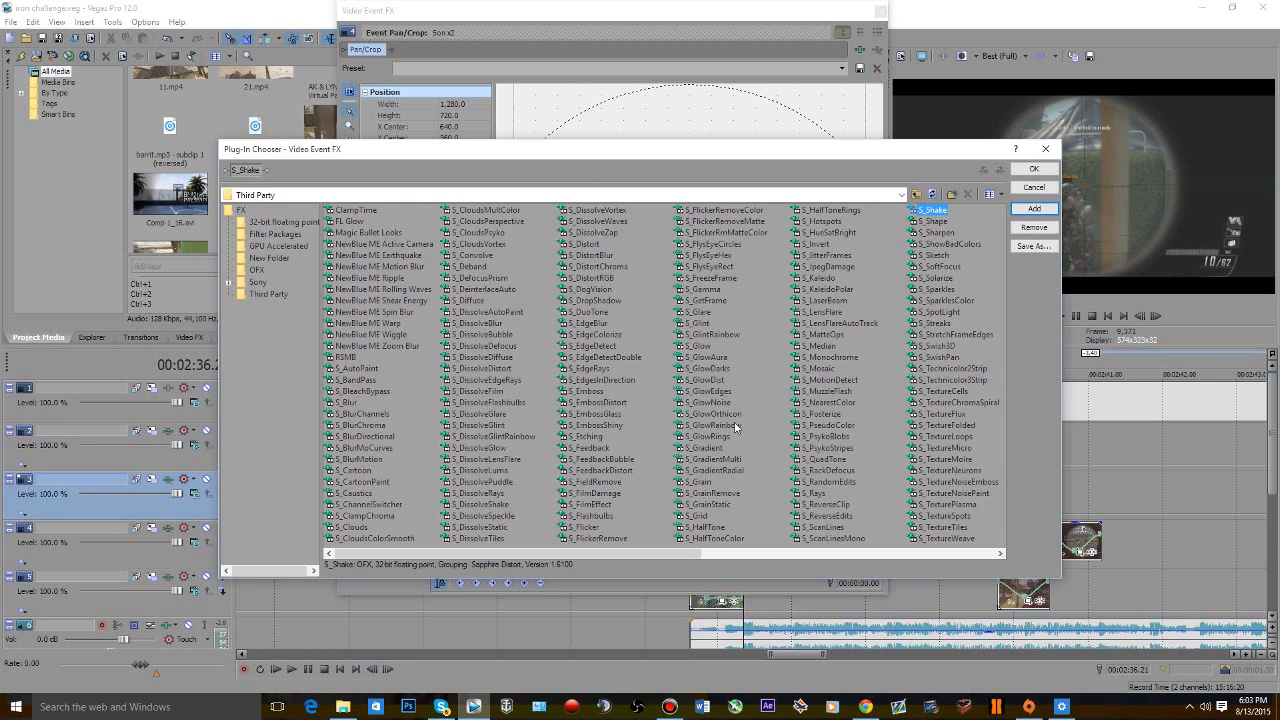
{"action": "double_click", "coordinate": [823, 471]}
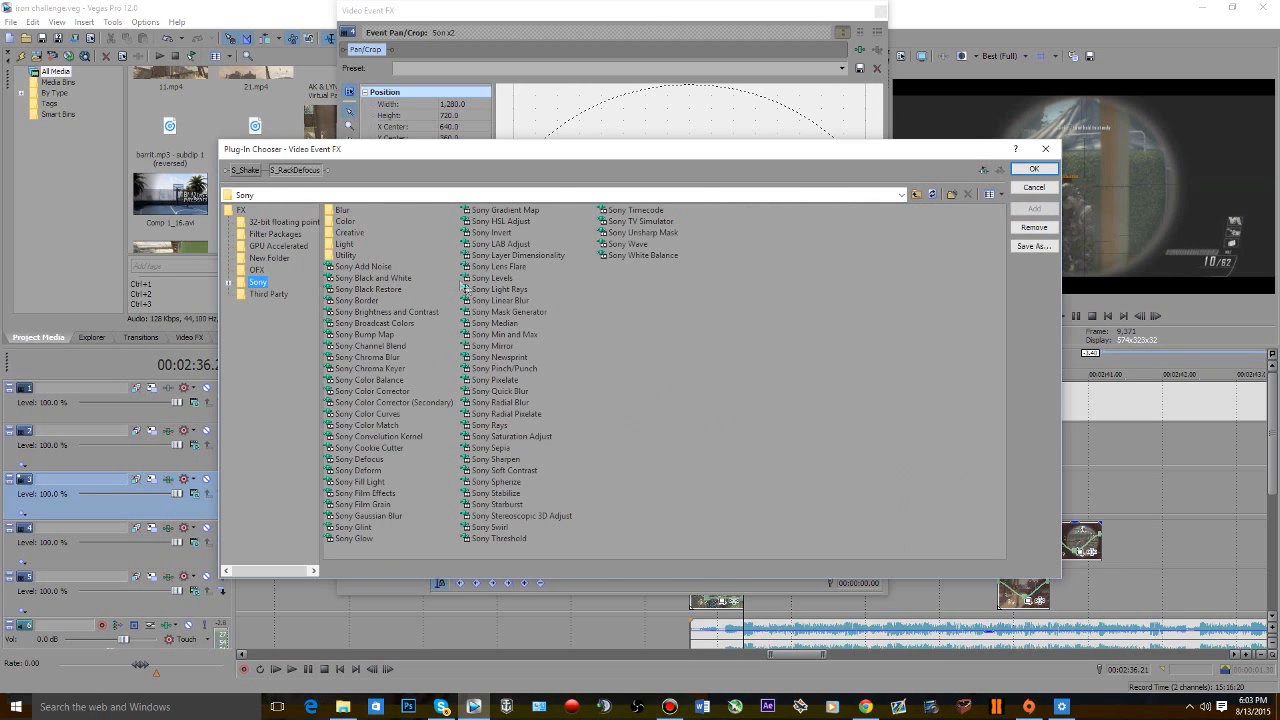
{"action": "double_click", "coordinate": [383, 333]}
{"action": "left_click", "coordinate": [1030, 169]}
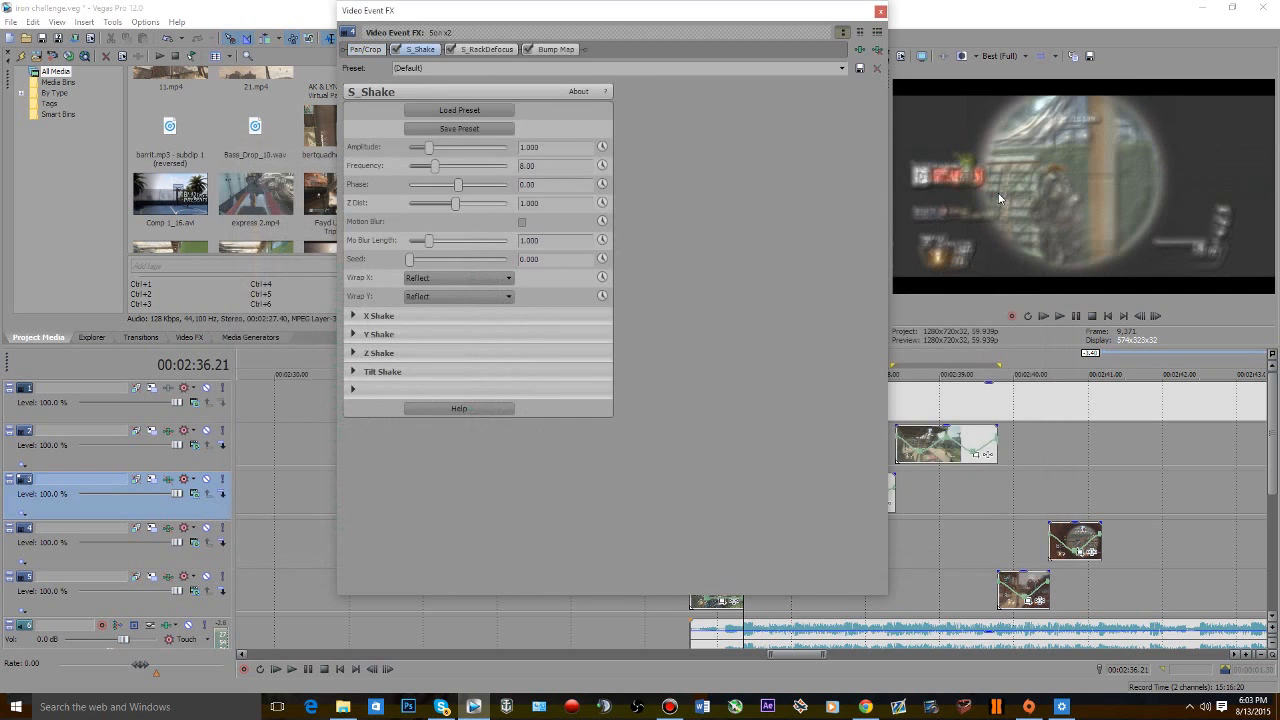
- Lower the video preview quality to Preview (Half), with the effects window shifted clear of the cut
{"action": "left_click_drag", "start_coordinate": [854, 19], "coordinate": [677, 12]}
{"action": "left_click", "coordinate": [738, 477]}
{"action": "left_click", "coordinate": [1005, 56]}
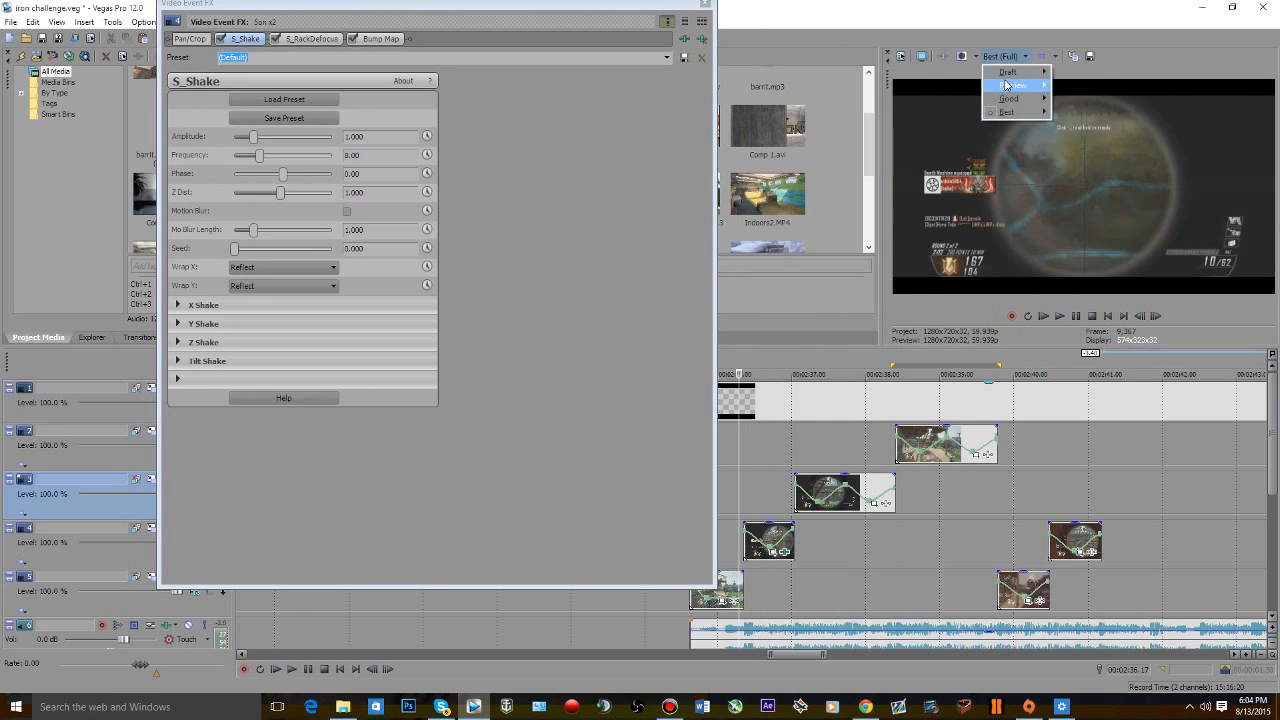
{"action": "mouse_move", "coordinate": [1005, 84]}
{"action": "left_click", "coordinate": [1076, 112]}
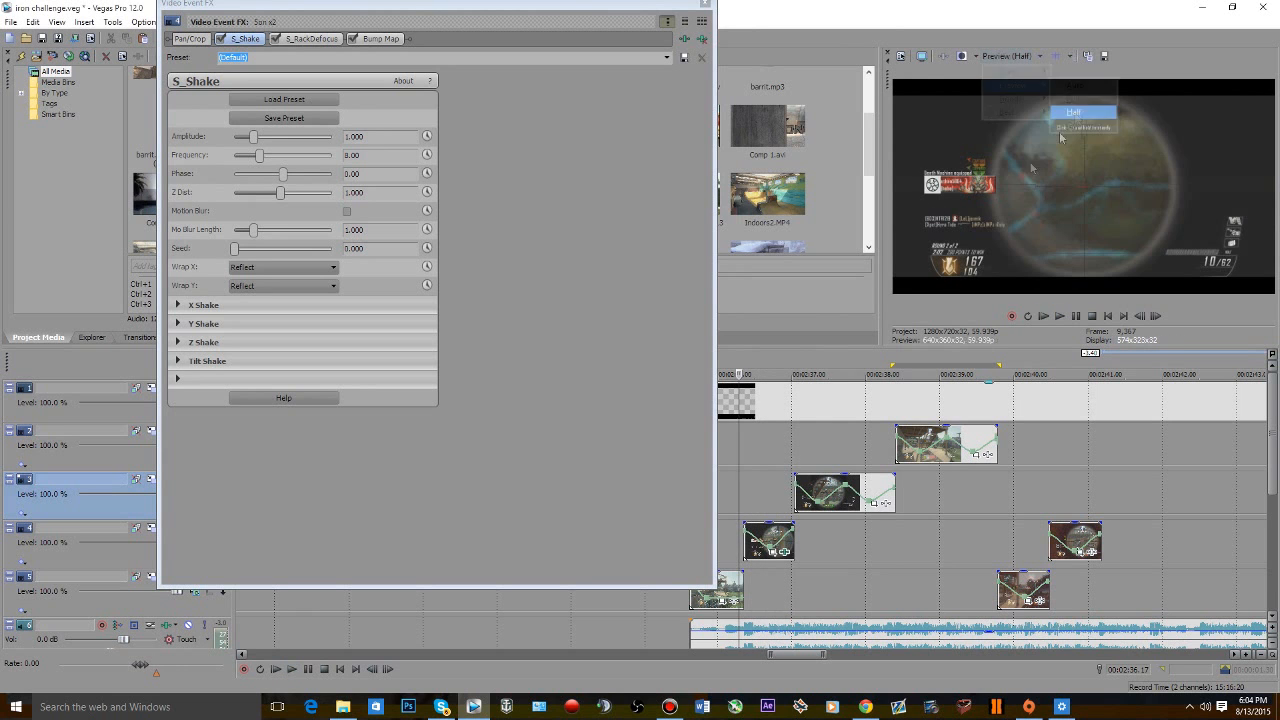
- Play the first track 4 piece from its starting cut to preview the three added effects
{"action": "left_click", "coordinate": [742, 494]}
{"action": "key", "text": "space"}
{"action": "key", "text": "space"}
{"action": "key", "text": "space"}
{"action": "key", "text": "space"}
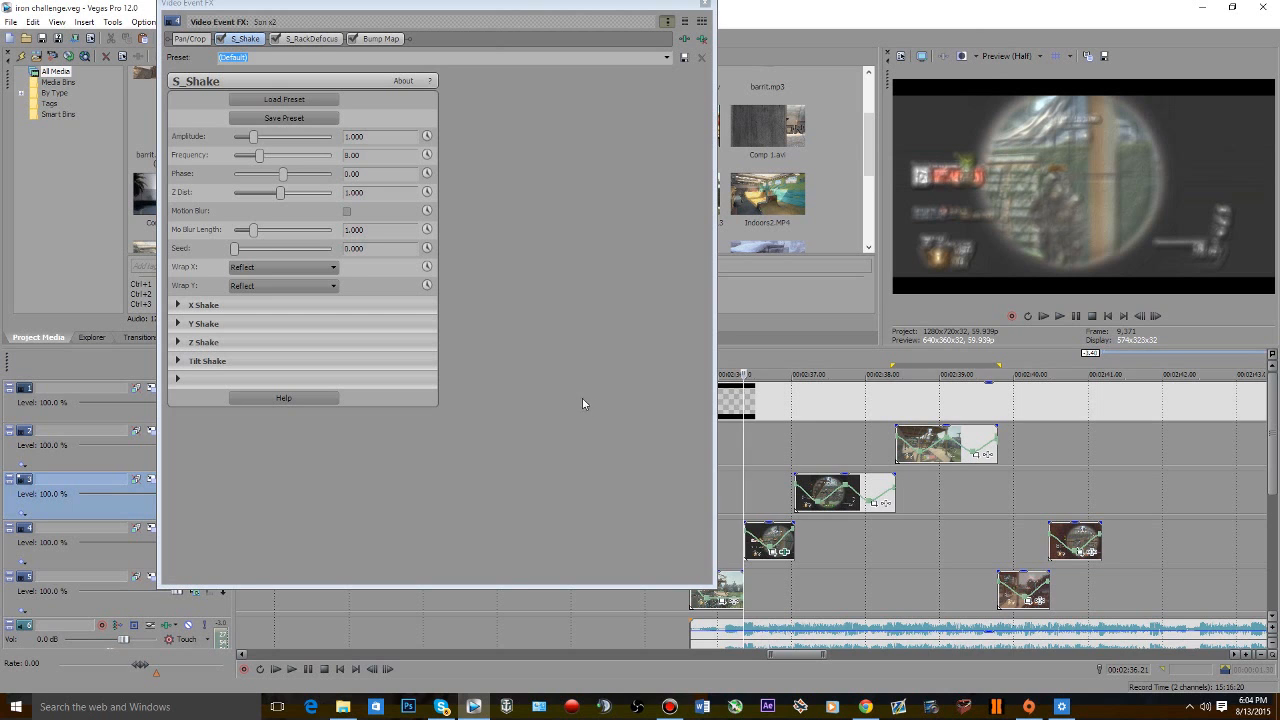
- Disable S_RackDefocus and Bump Map on the track 4 piece, and show the S_Shake settings
{"action": "left_click", "coordinate": [293, 40]}
{"action": "left_click", "coordinate": [353, 40]}
{"action": "left_click", "coordinate": [277, 39]}
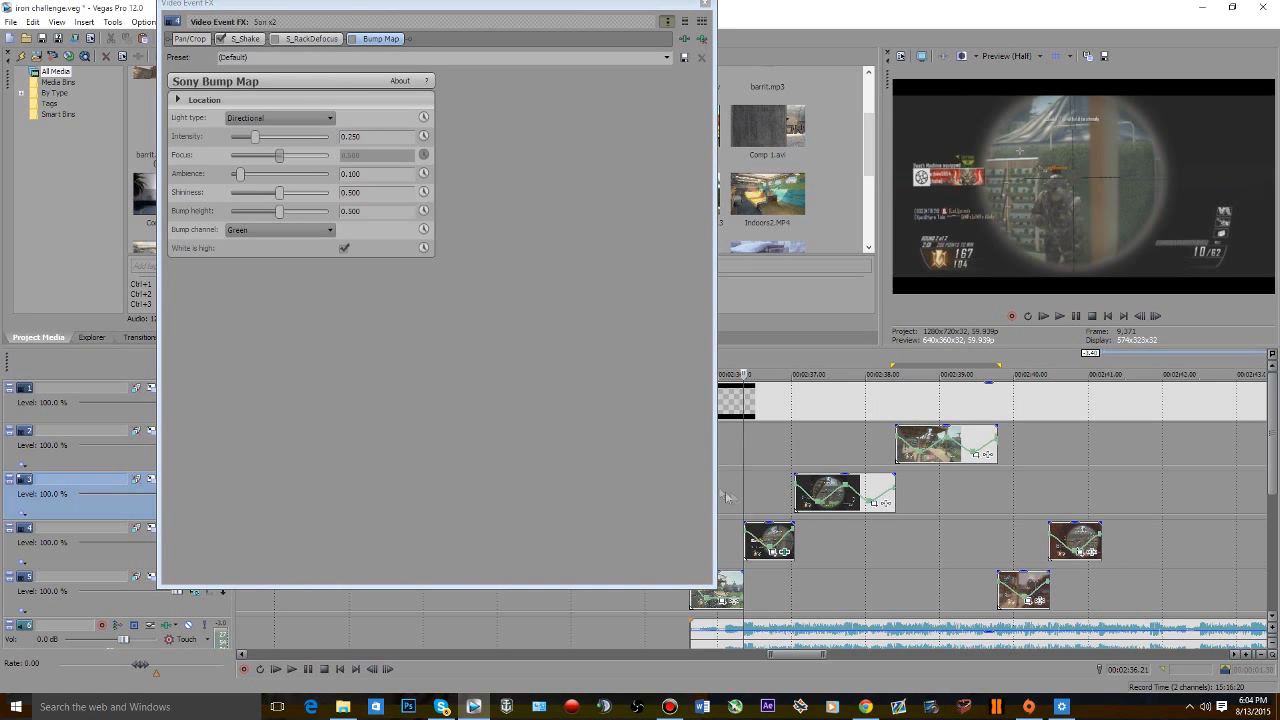
{"action": "left_click", "coordinate": [236, 39]}
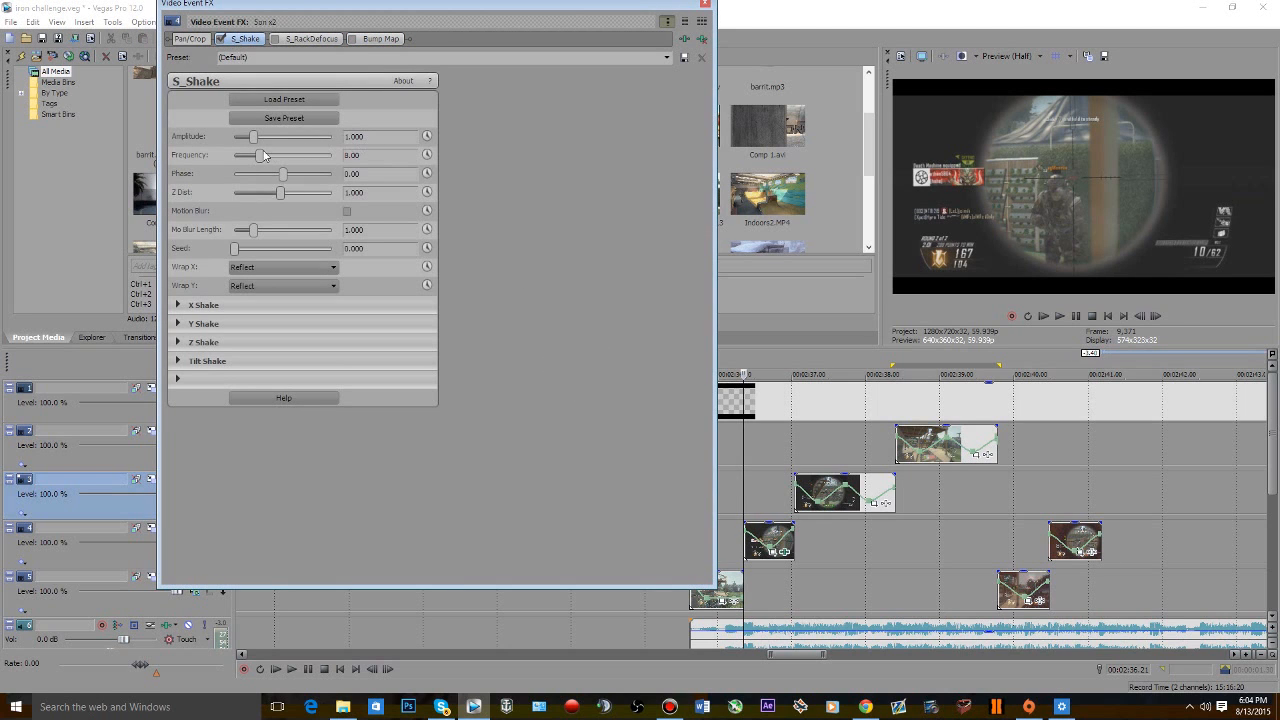
- Replay the track 4 piece from the cut with only S_Shake enabled, and arrange the effects window to uncover the timeline
{"action": "left_click", "coordinate": [745, 490]}
{"action": "key", "text": "space"}
{"action": "scroll", "coordinate": [749, 490], "scroll_direction": "up", "scroll_amount": 2}
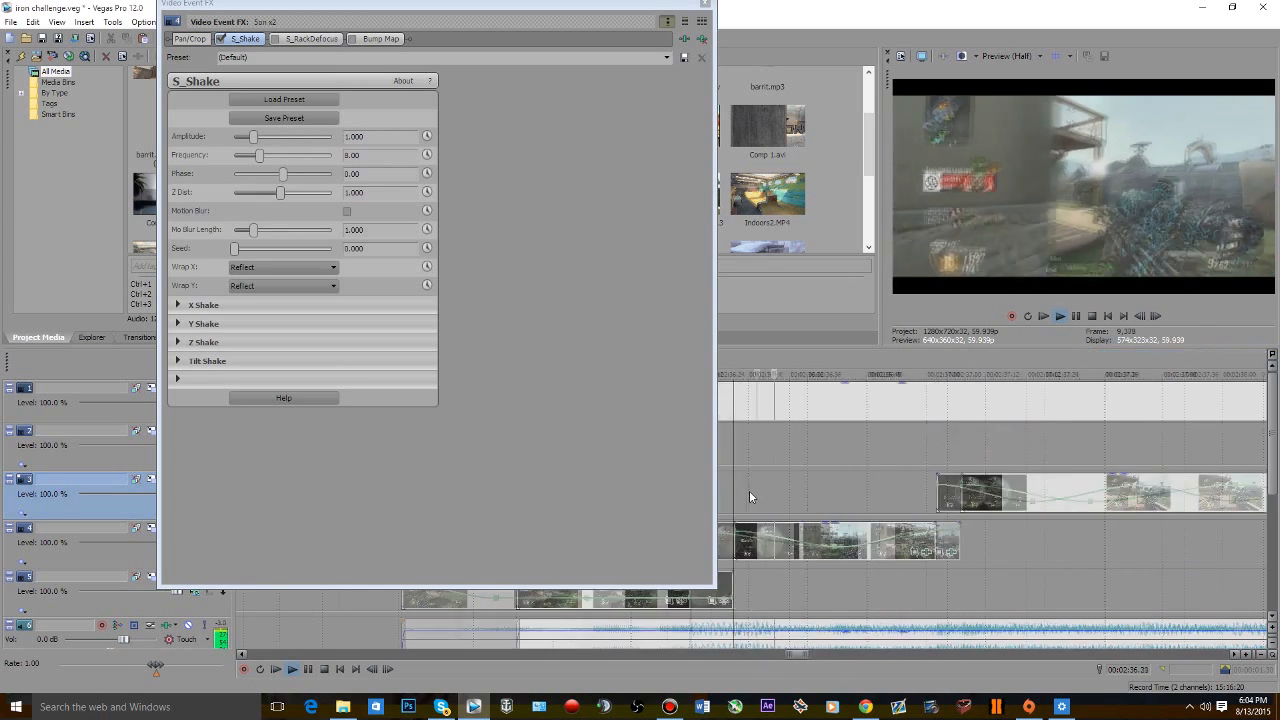
{"action": "scroll", "coordinate": [779, 488], "scroll_direction": "down", "scroll_amount": 1}
{"action": "key", "text": "space"}
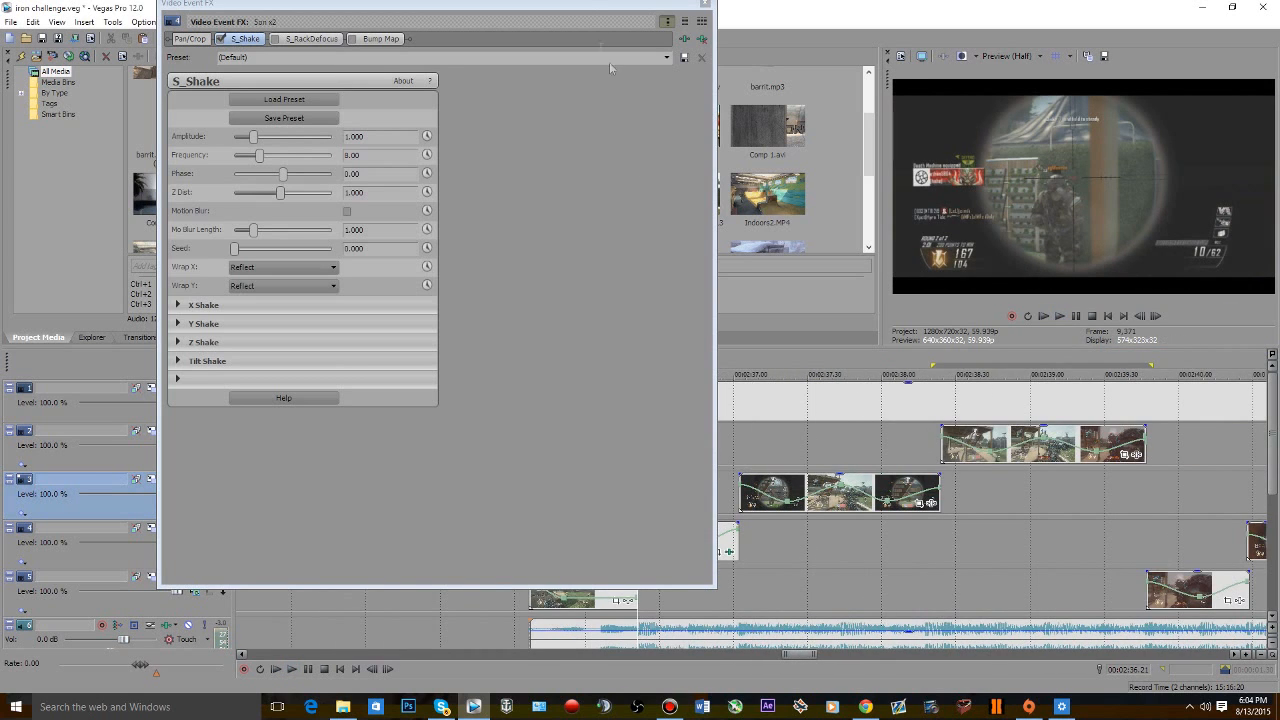
{"action": "left_click_drag", "start_coordinate": [585, 7], "coordinate": [471, 7]}
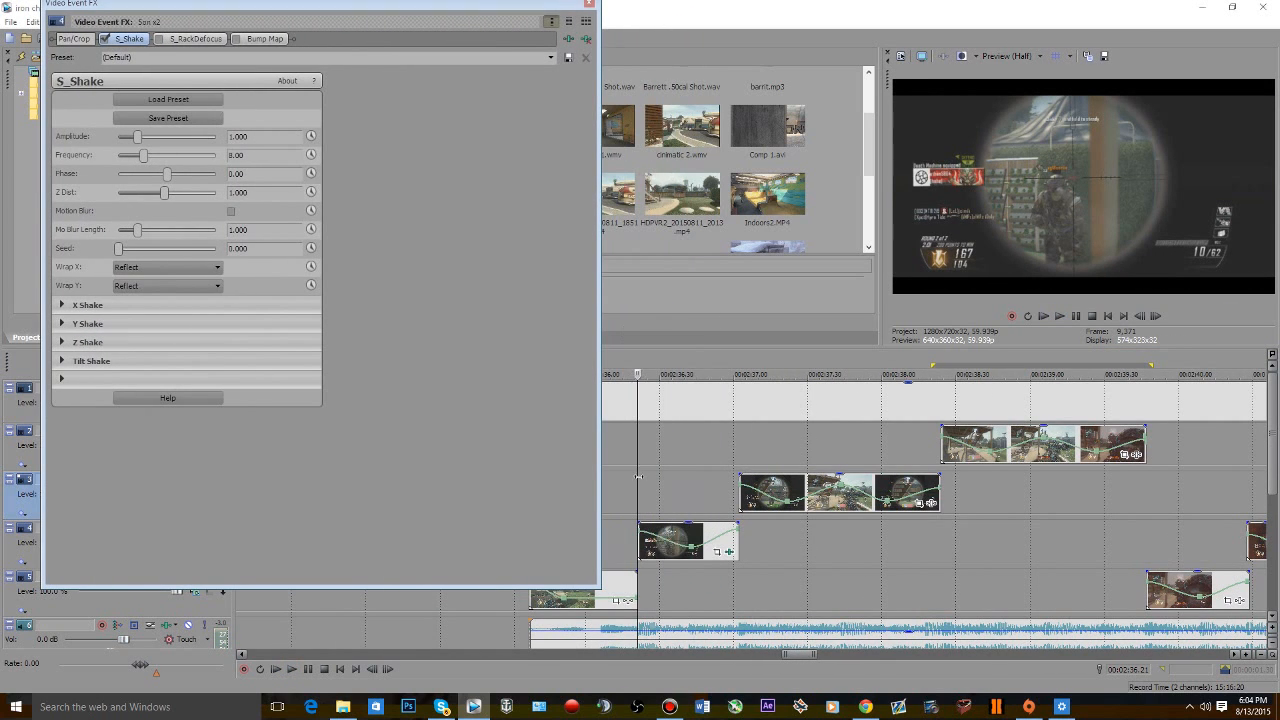
{"action": "scroll", "coordinate": [639, 476], "scroll_direction": "up", "scroll_amount": 3}
{"action": "key", "text": "space"}
{"action": "key", "text": "space"}
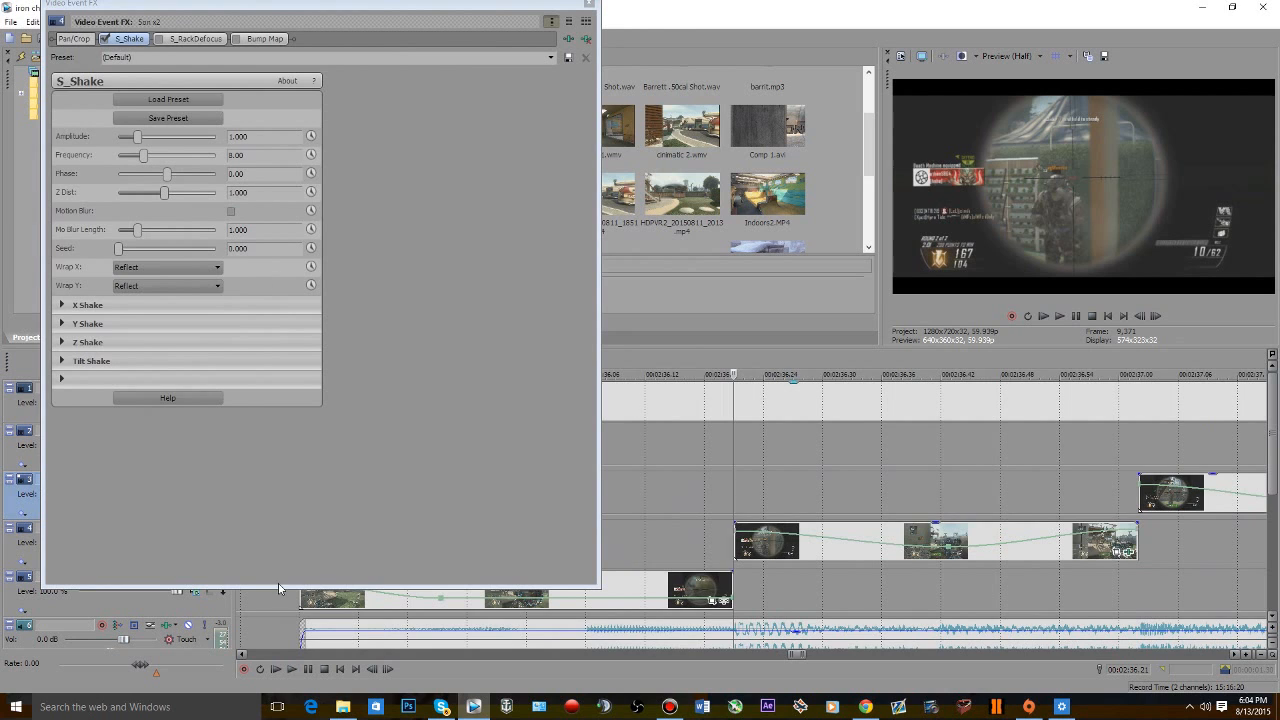
{"action": "left_click_drag", "start_coordinate": [278, 586], "coordinate": [278, 455]}
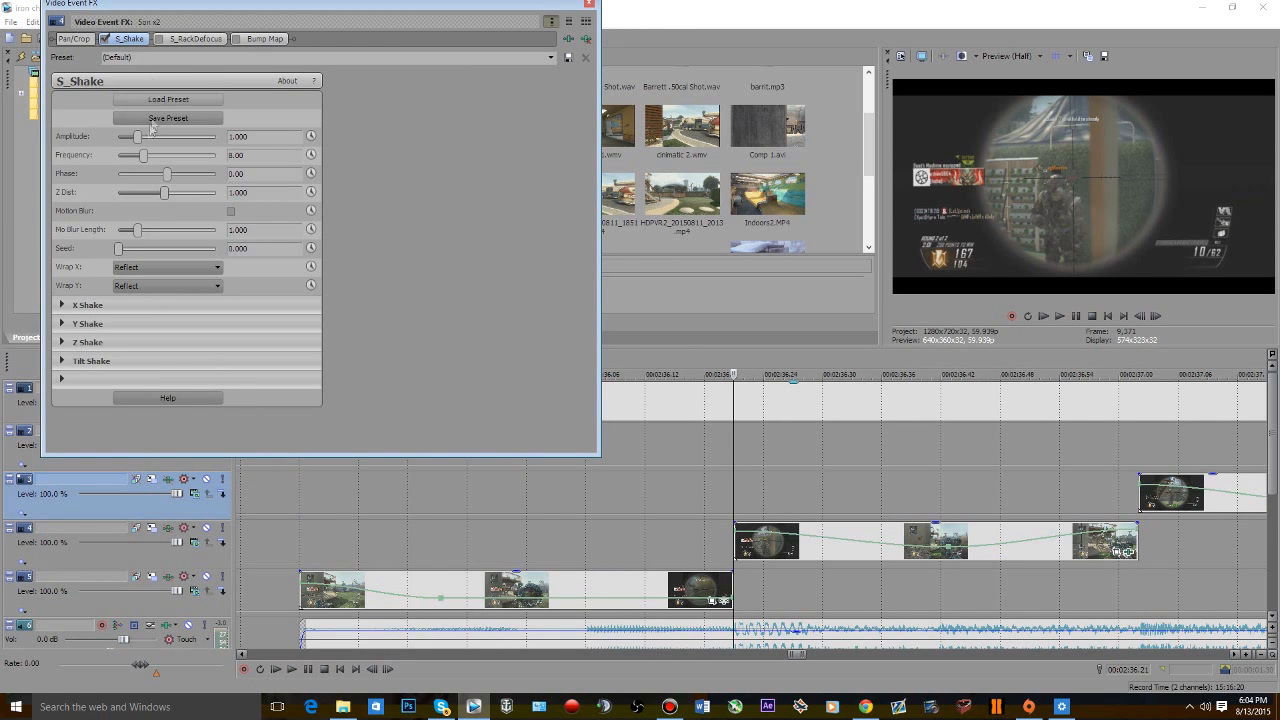
- Try an S_Shake amplitude of 0.374 and replay from the cut
{"action": "left_click_drag", "start_coordinate": [129, 132], "coordinate": [124, 132]}
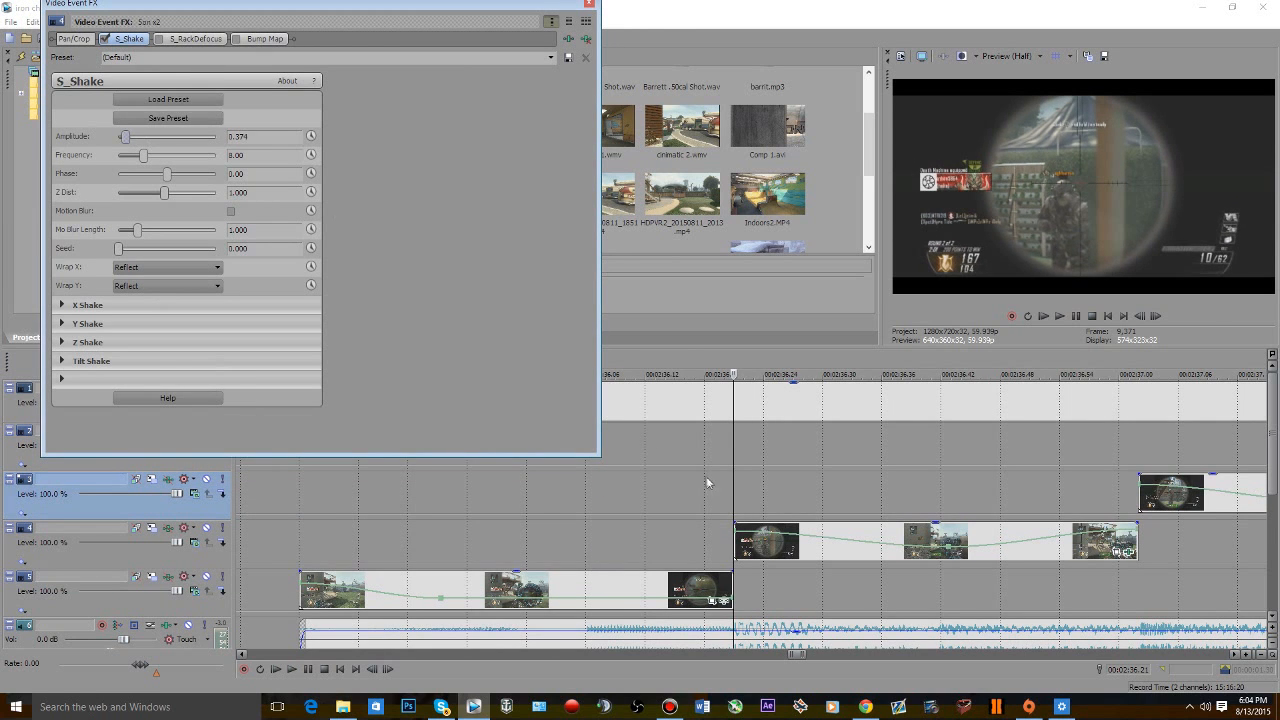
{"action": "key", "text": "space"}
{"action": "key", "text": "space"}
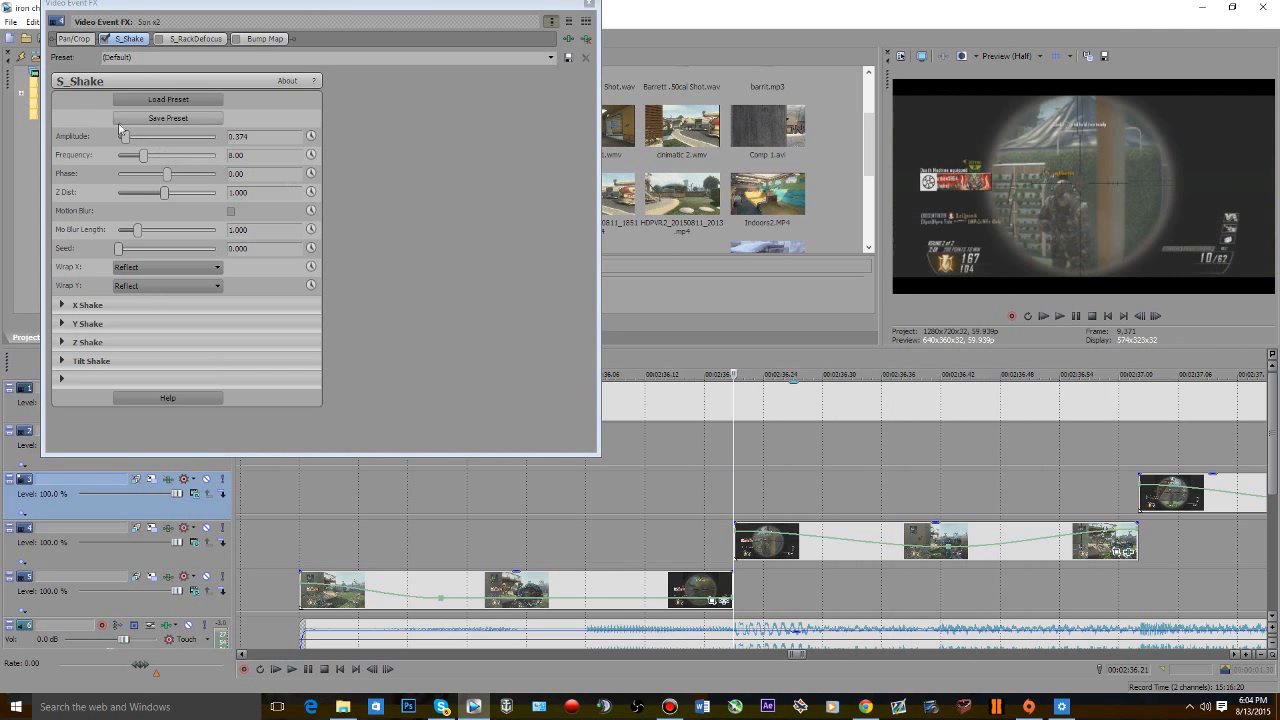
- Try an S_Shake amplitude of 1.293 with a frequency of 2.74, replaying the cut several times
{"action": "left_click_drag", "start_coordinate": [126, 137], "coordinate": [143, 152]}
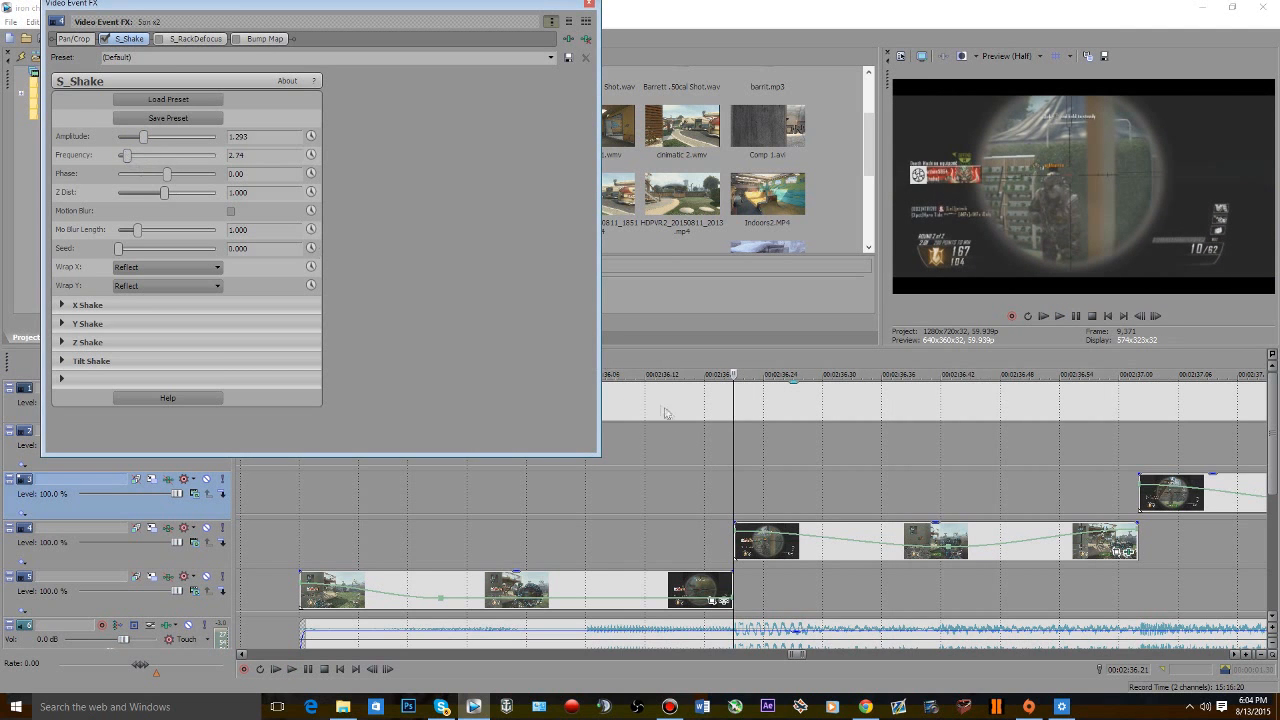
{"action": "key", "text": "space"}
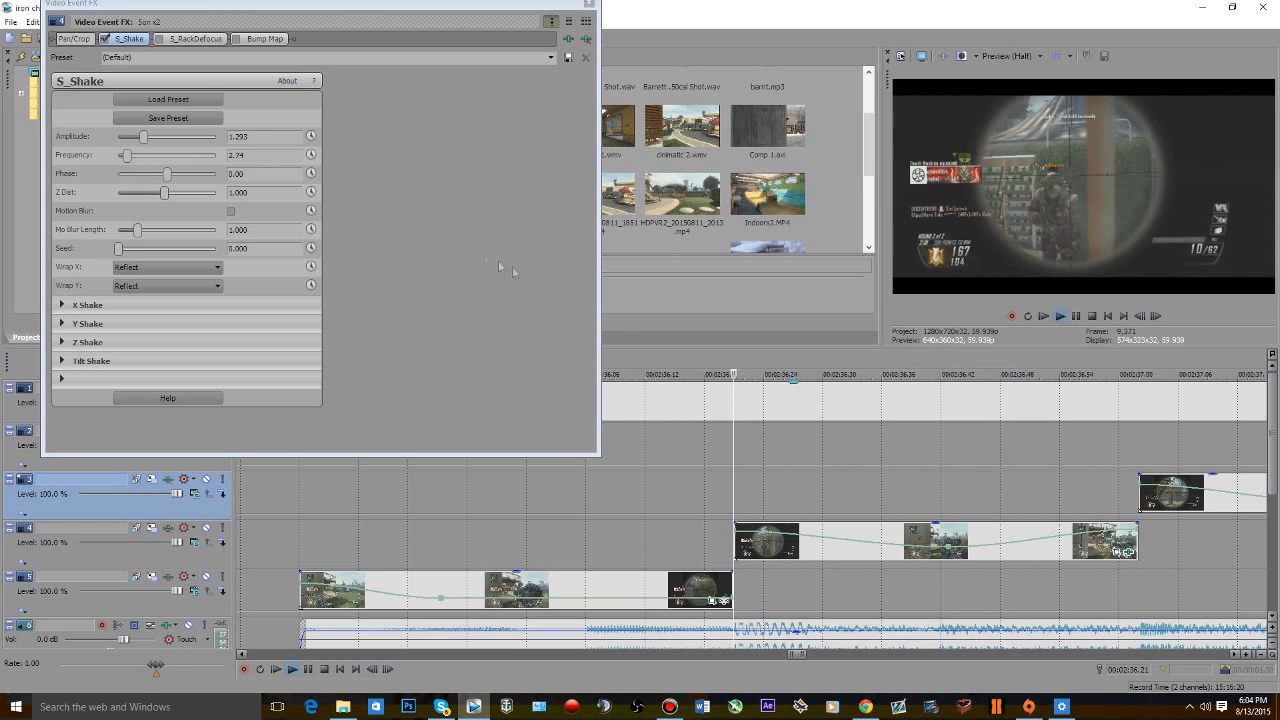
{"action": "key", "text": "space"}
{"action": "key", "text": "space"}
{"action": "key", "text": "space"}
{"action": "key", "text": "space"}
{"action": "key", "text": "space"}
- Set the S_Shake amplitude to 0.680 and frequency to 2.13, then replay around the cut
{"action": "left_click", "coordinate": [127, 158]}
{"action": "left_click_drag", "start_coordinate": [130, 155], "coordinate": [124, 155]}
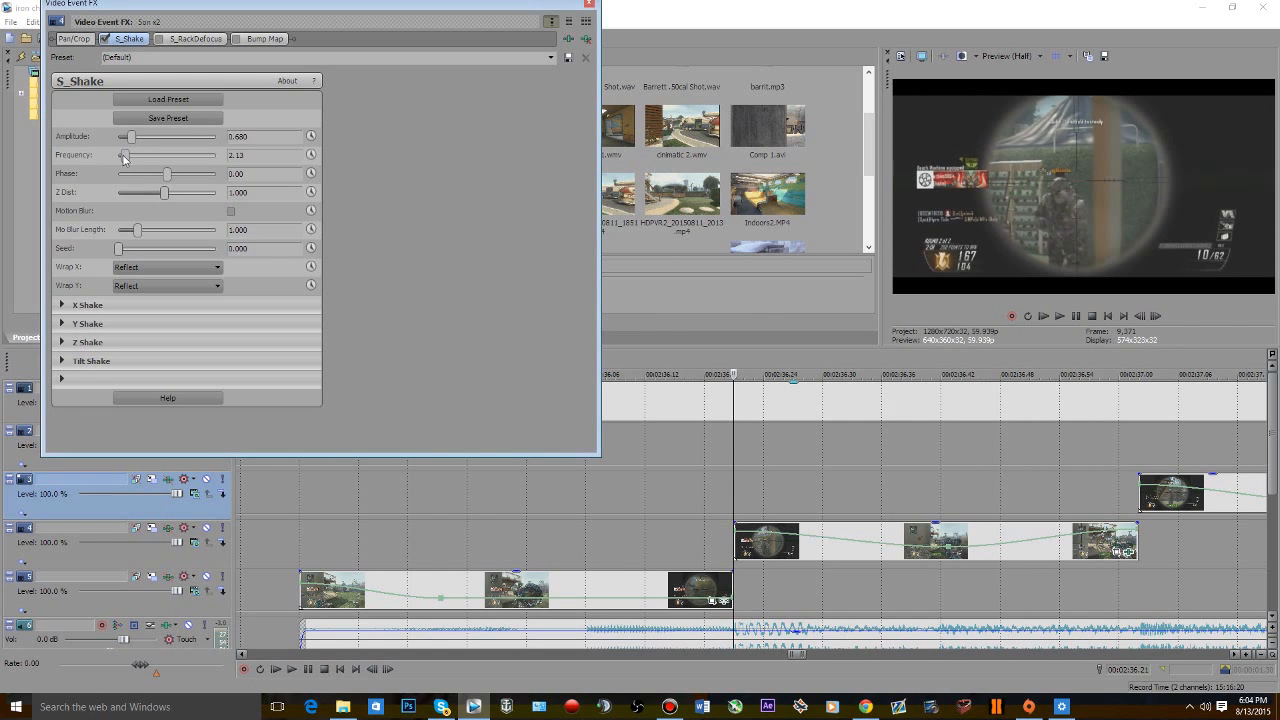
{"action": "left_click", "coordinate": [764, 463]}
{"action": "key", "text": "space"}
{"action": "left_click", "coordinate": [723, 458]}
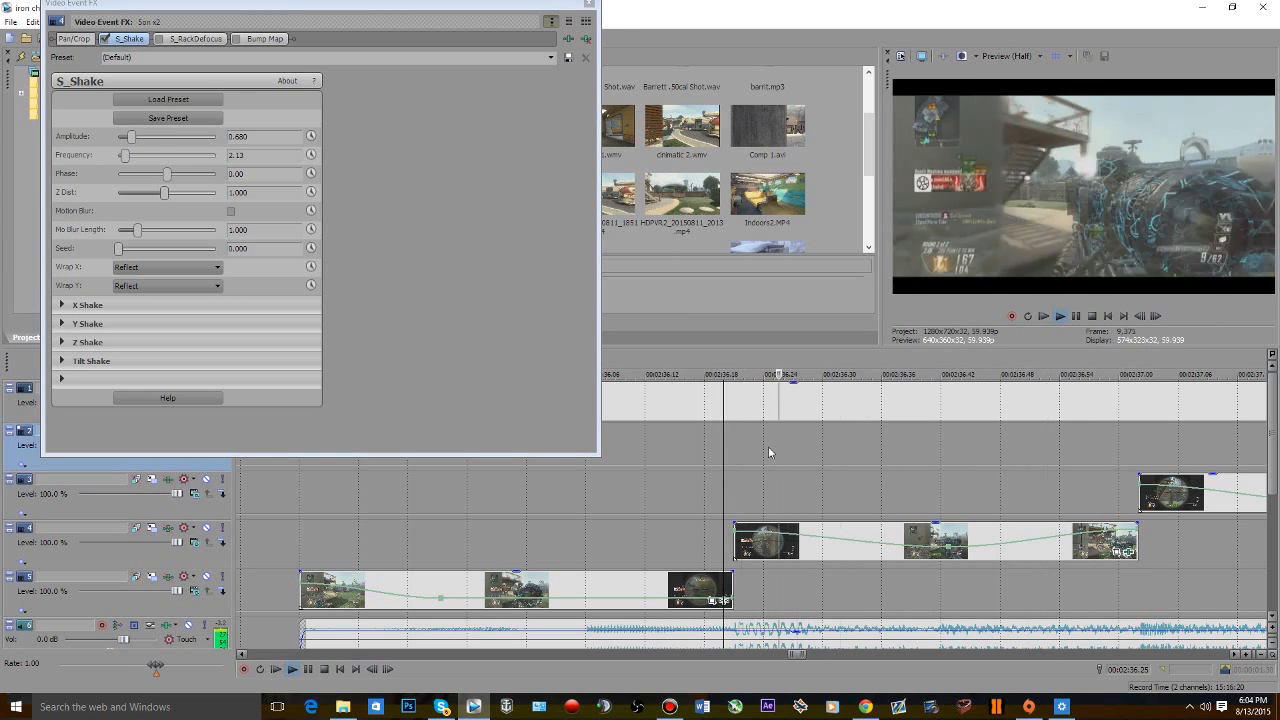
{"action": "key", "text": "space"}
- Try an S_Shake frequency of 3.56 and replay the piece from the cut
{"action": "left_click", "coordinate": [126, 157]}
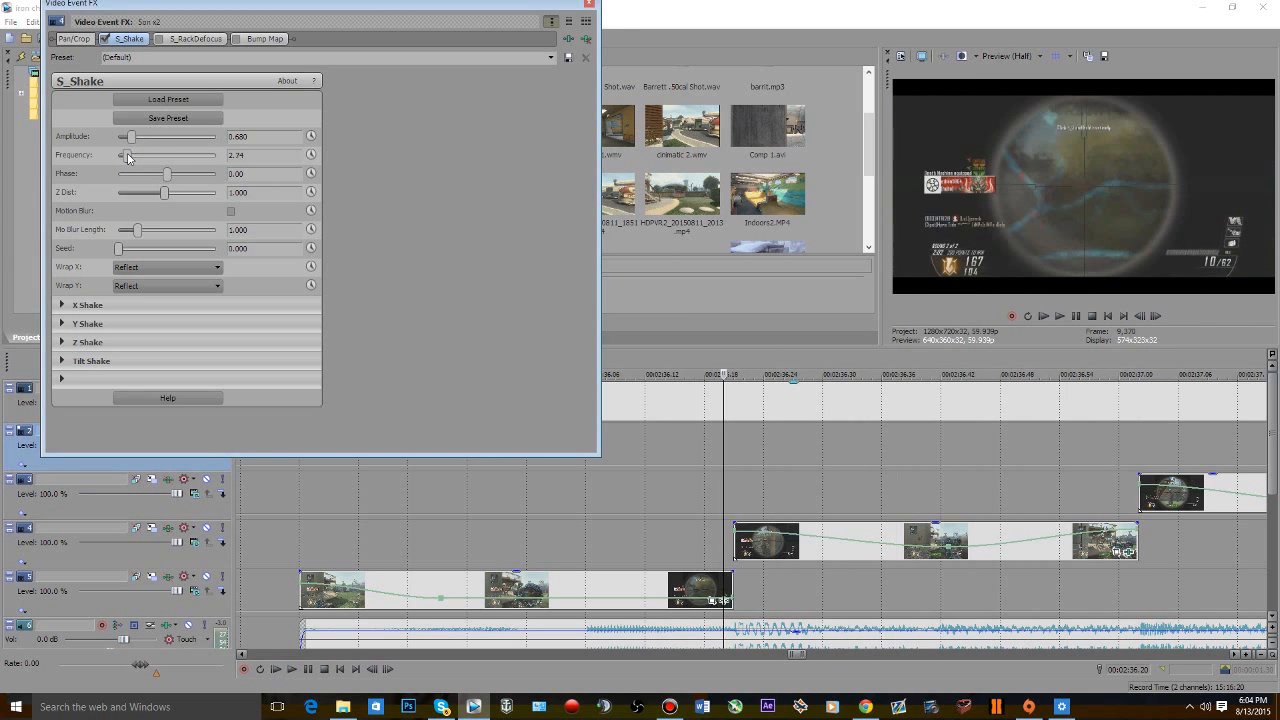
{"action": "left_click", "coordinate": [735, 487]}
{"action": "key", "text": "space"}
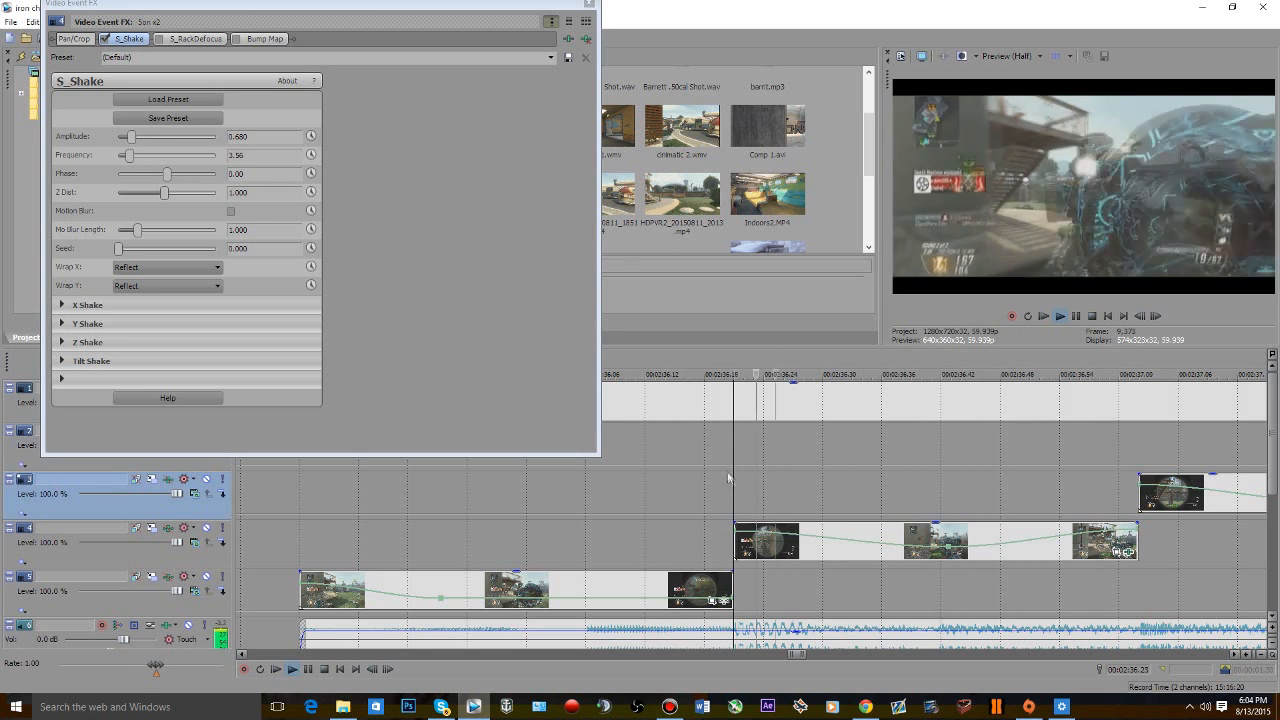
{"action": "key", "text": "space"}
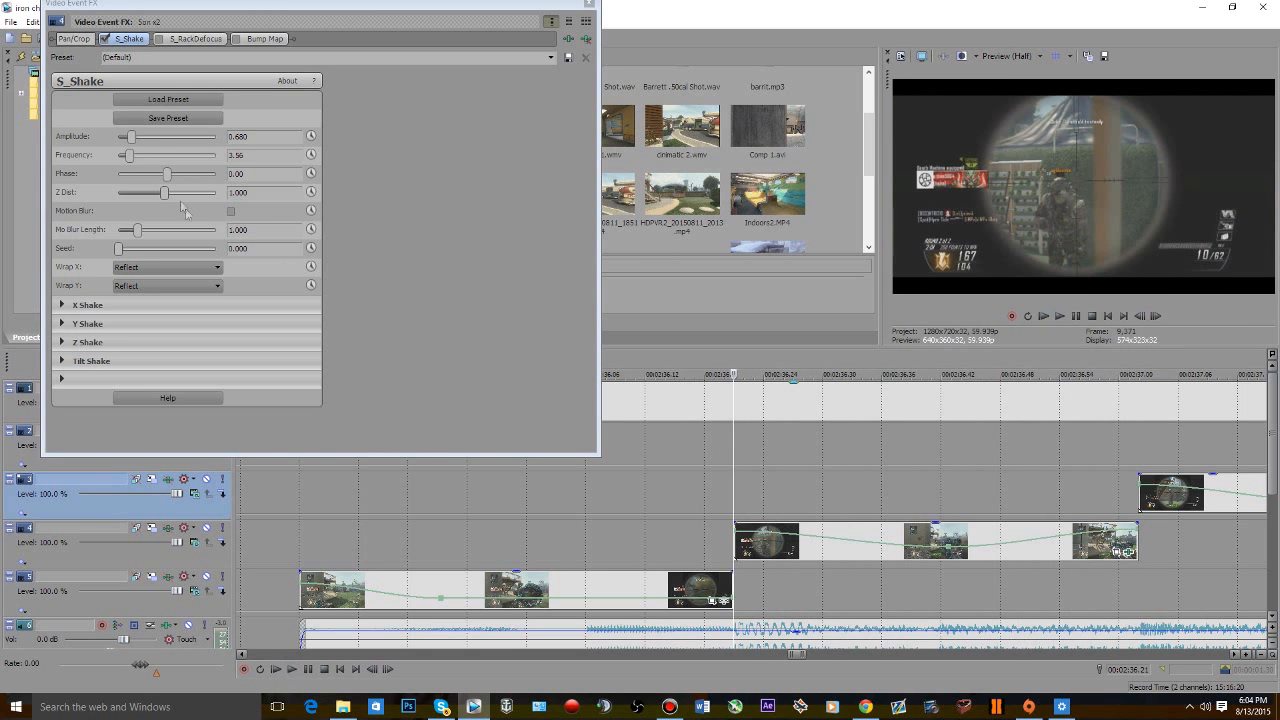
- Set the S_Shake frequency to 4.98 and replay the piece to check the shake
{"action": "left_click_drag", "start_coordinate": [131, 156], "coordinate": [134, 157]}
{"action": "key", "text": "space"}
{"action": "key", "text": "space"}
- Enable keyframe animation for S_Shake's amplitude, frequency and tilt random and wave amplitudes and frequencies, keeping Wrap Y on Reflect
{"action": "left_click", "coordinate": [311, 136]}
{"action": "left_click", "coordinate": [311, 155]}
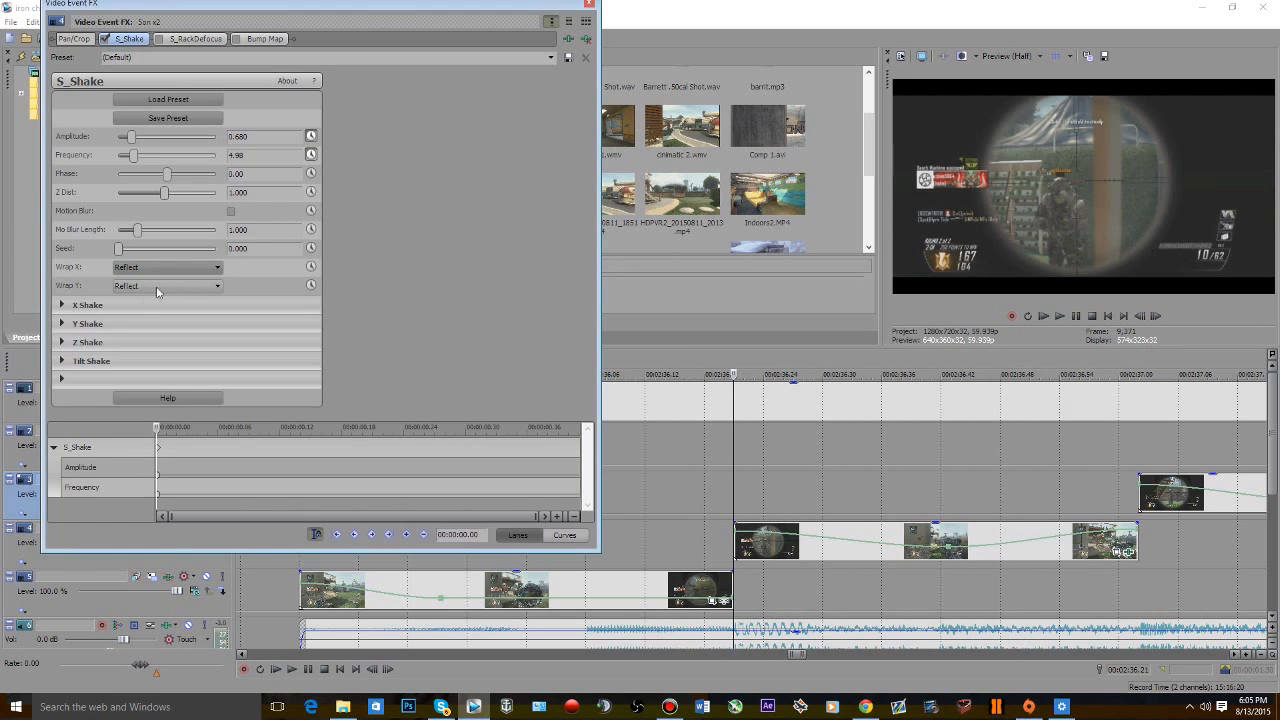
{"action": "left_click", "coordinate": [62, 361]}
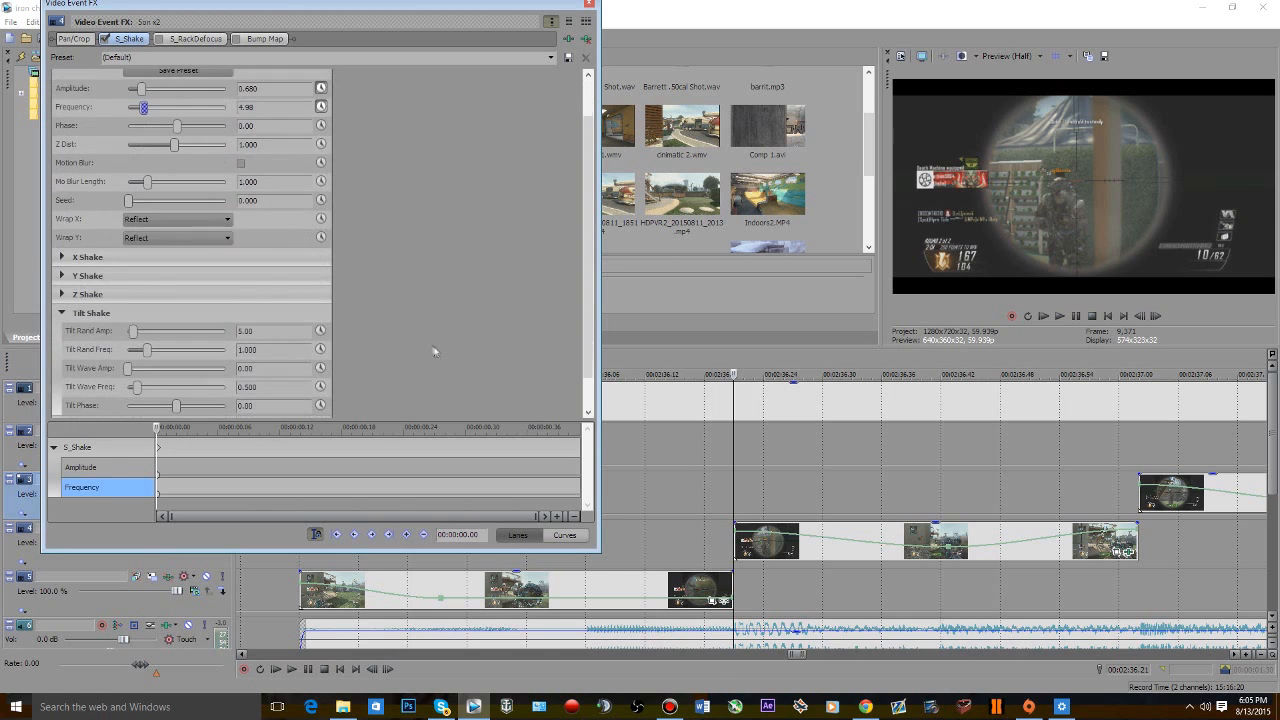
{"action": "left_click", "coordinate": [321, 292]}
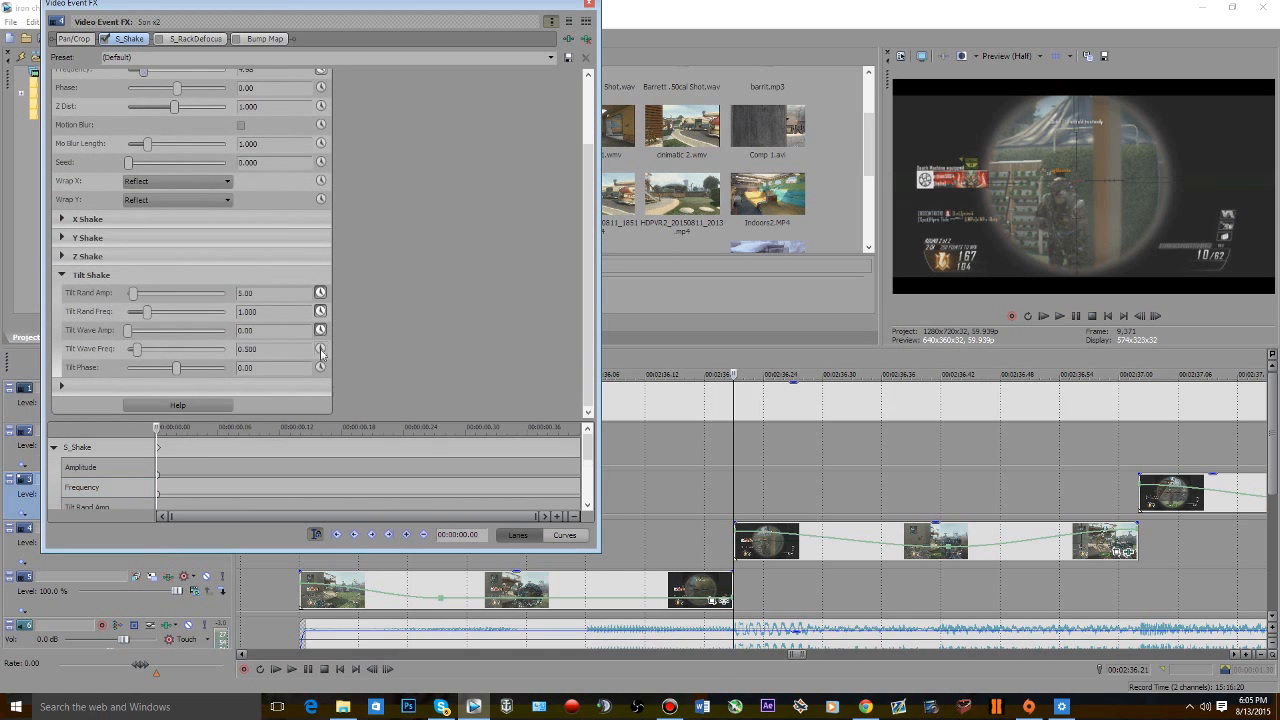
{"action": "left_click", "coordinate": [222, 208]}
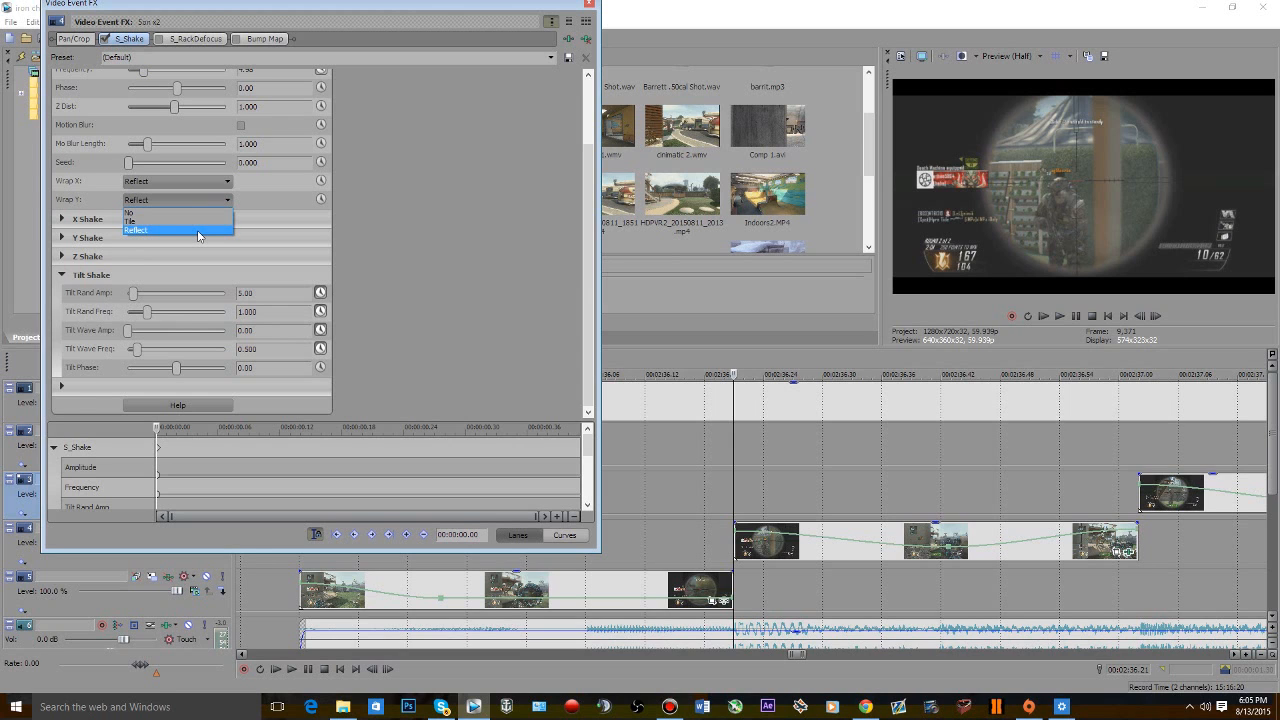
{"action": "left_click", "coordinate": [199, 231]}
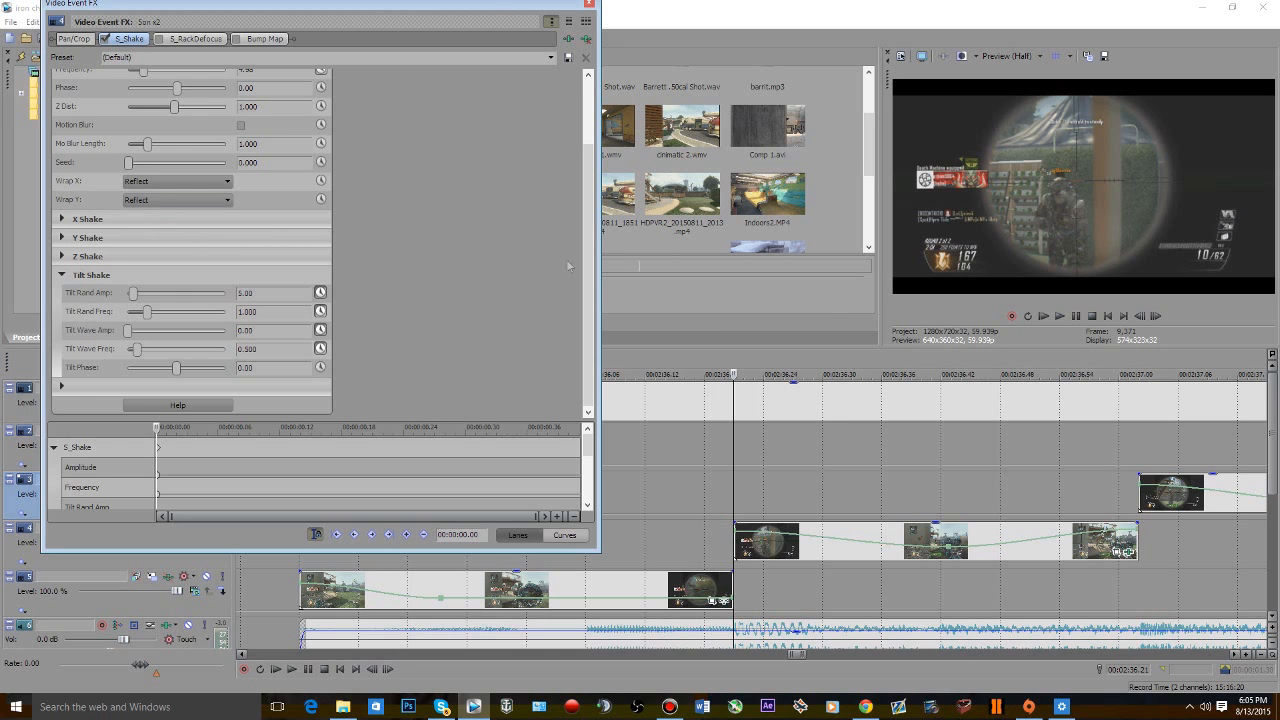
- Inspect several frames after the cut for the shake's extent, and return the playhead to the piece's start at 02:36.21
{"action": "left_click", "coordinate": [882, 485]}
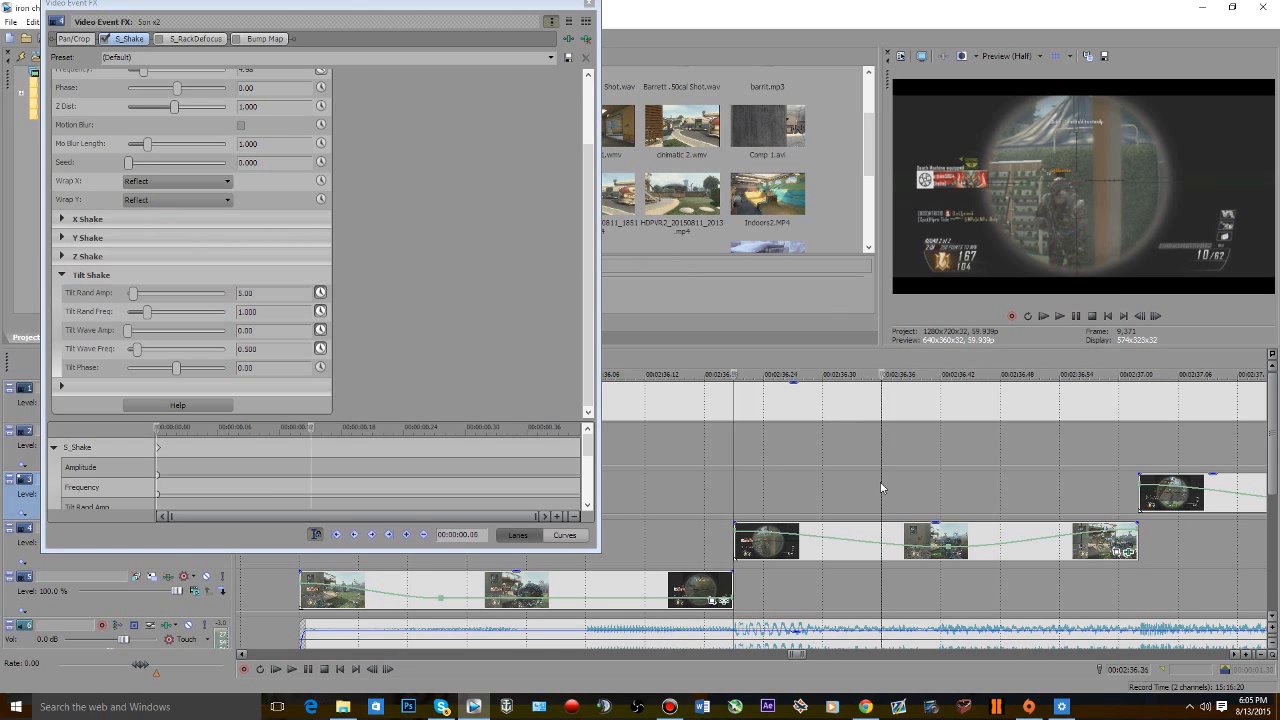
{"action": "left_click", "coordinate": [733, 480]}
{"action": "left_click", "coordinate": [755, 475]}
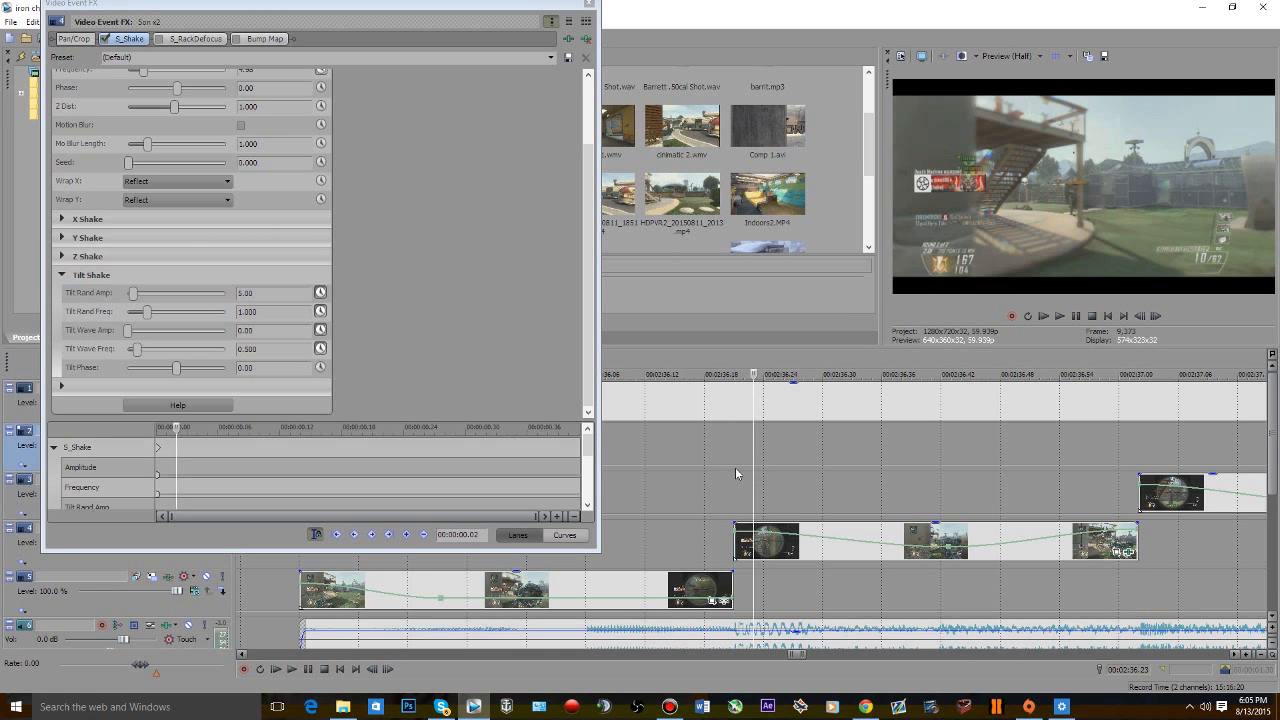
{"action": "left_click", "coordinate": [761, 473]}
{"action": "left_click", "coordinate": [781, 474]}
{"action": "left_click", "coordinate": [802, 475]}
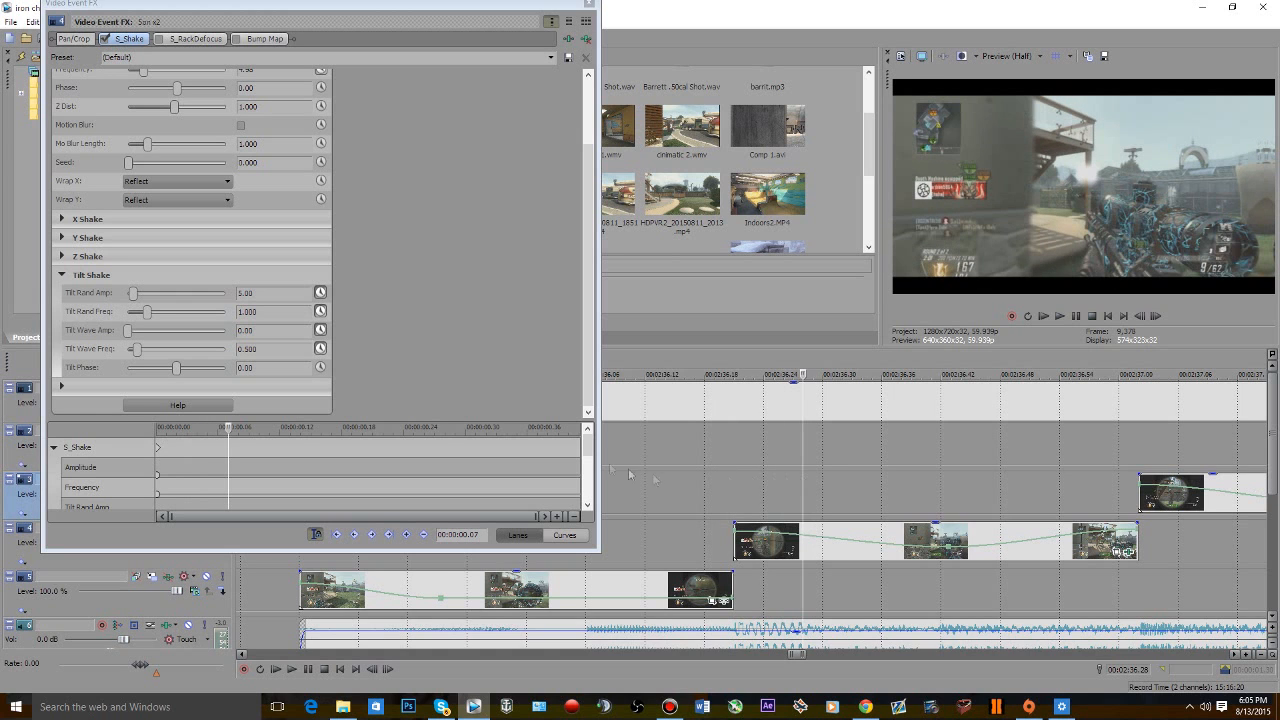
{"action": "left_click", "coordinate": [740, 477]}
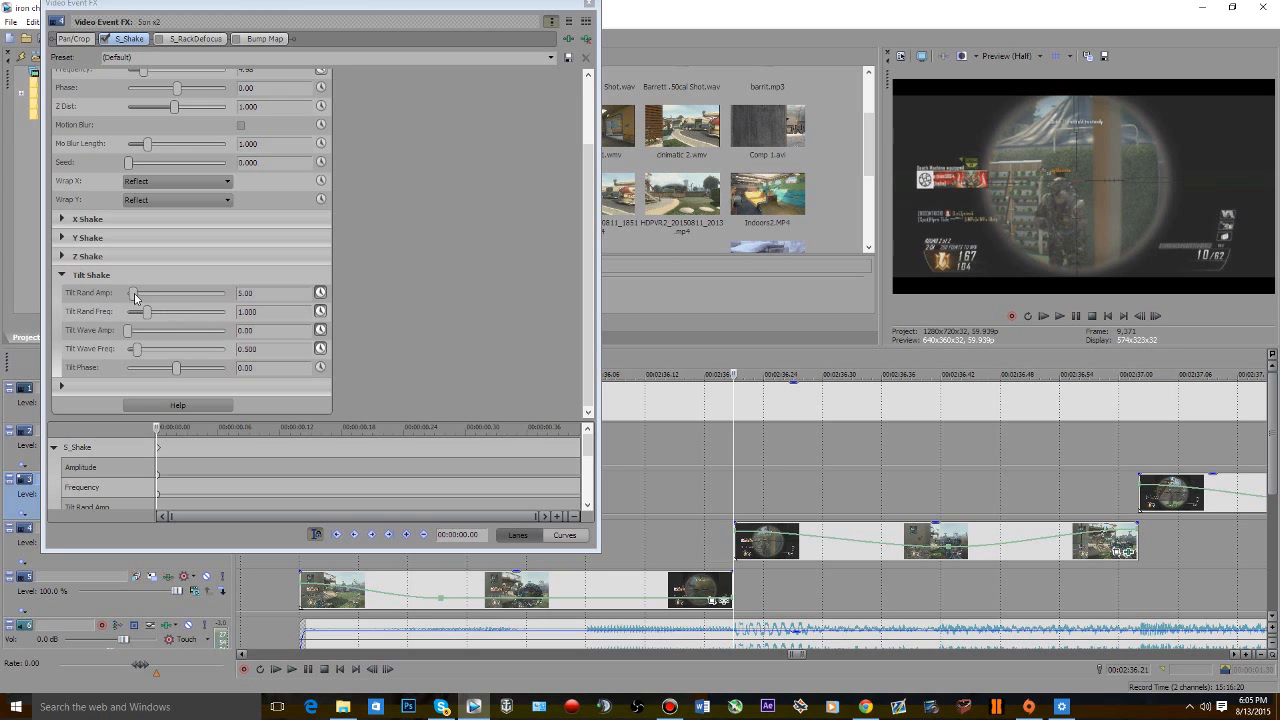
- Set S_Shake's tilt random amplitude to 20.20 and frequency to 1.667, wave amplitude to 18.37 and frequency to 0.646, and replay the piece
{"action": "key", "text": "space"}
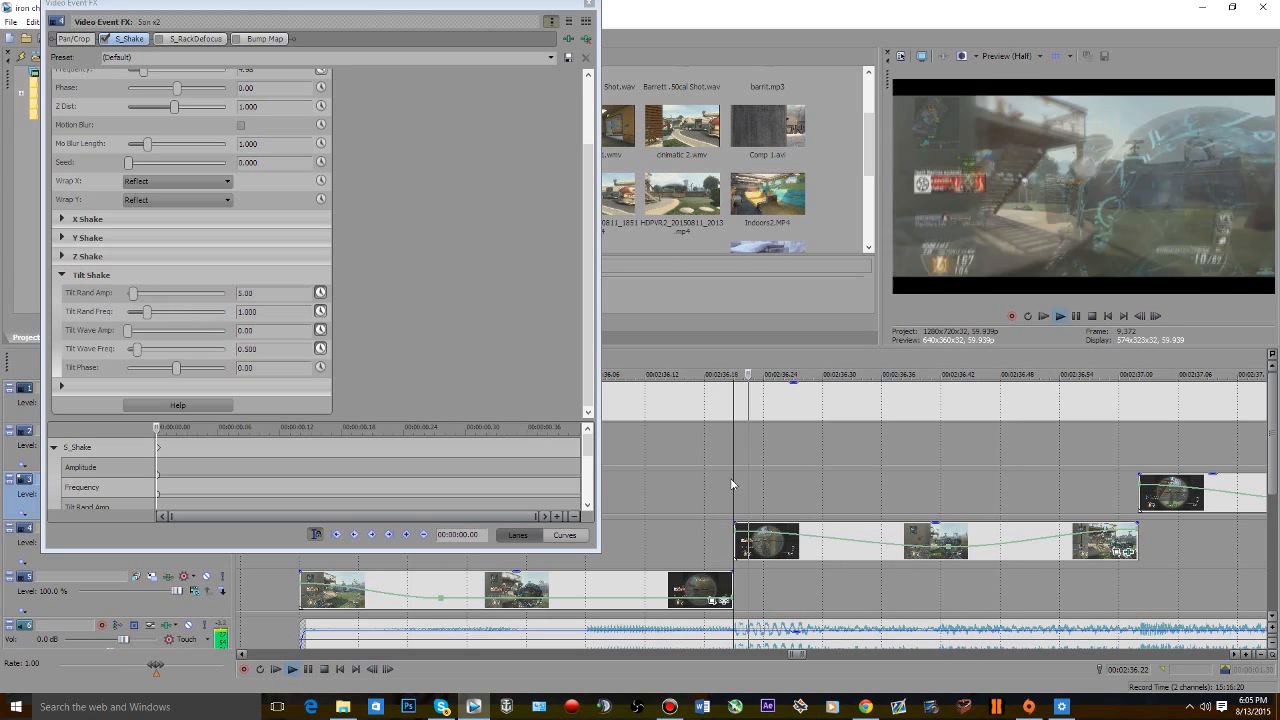
{"action": "key", "text": "space"}
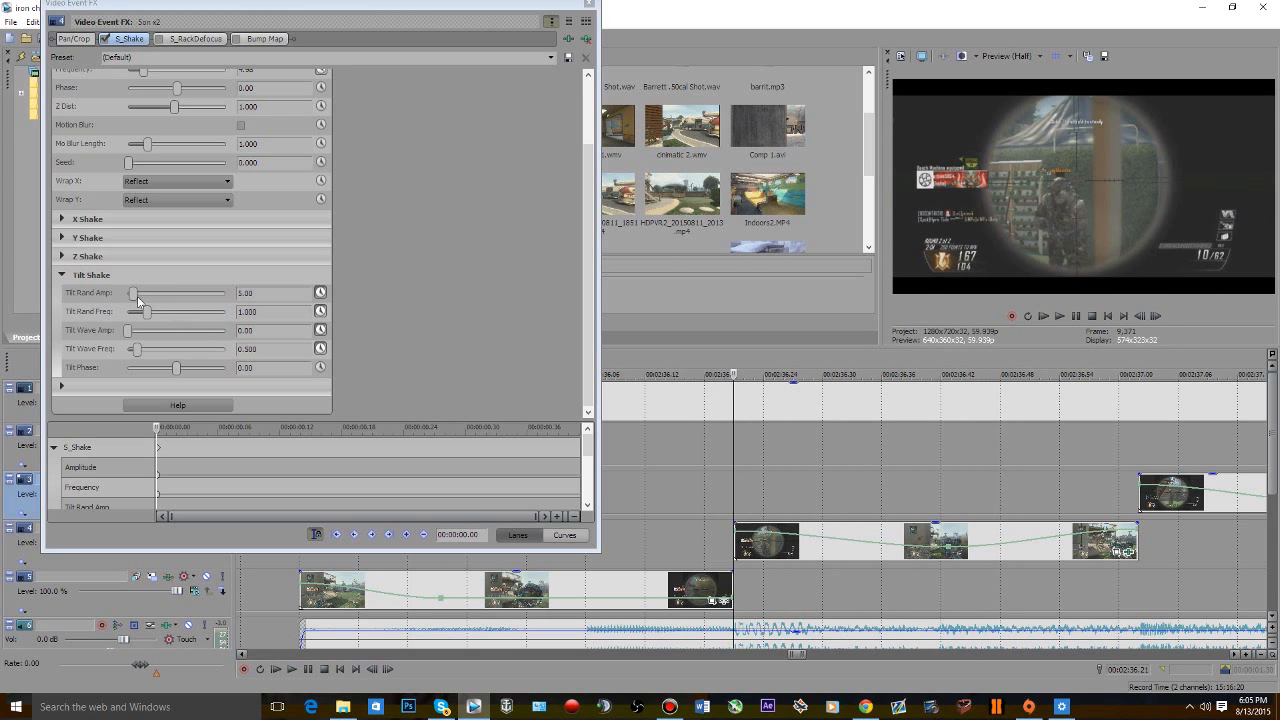
{"action": "mouse_move", "coordinate": [134, 295]}
{"action": "left_mouse_down"}
{"action": "mouse_move", "coordinate": [300, 310]}
{"action": "mouse_move", "coordinate": [15, 319]}
{"action": "mouse_move", "coordinate": [175, 318]}
{"action": "mouse_move", "coordinate": [150, 313]}
{"action": "left_mouse_up"}
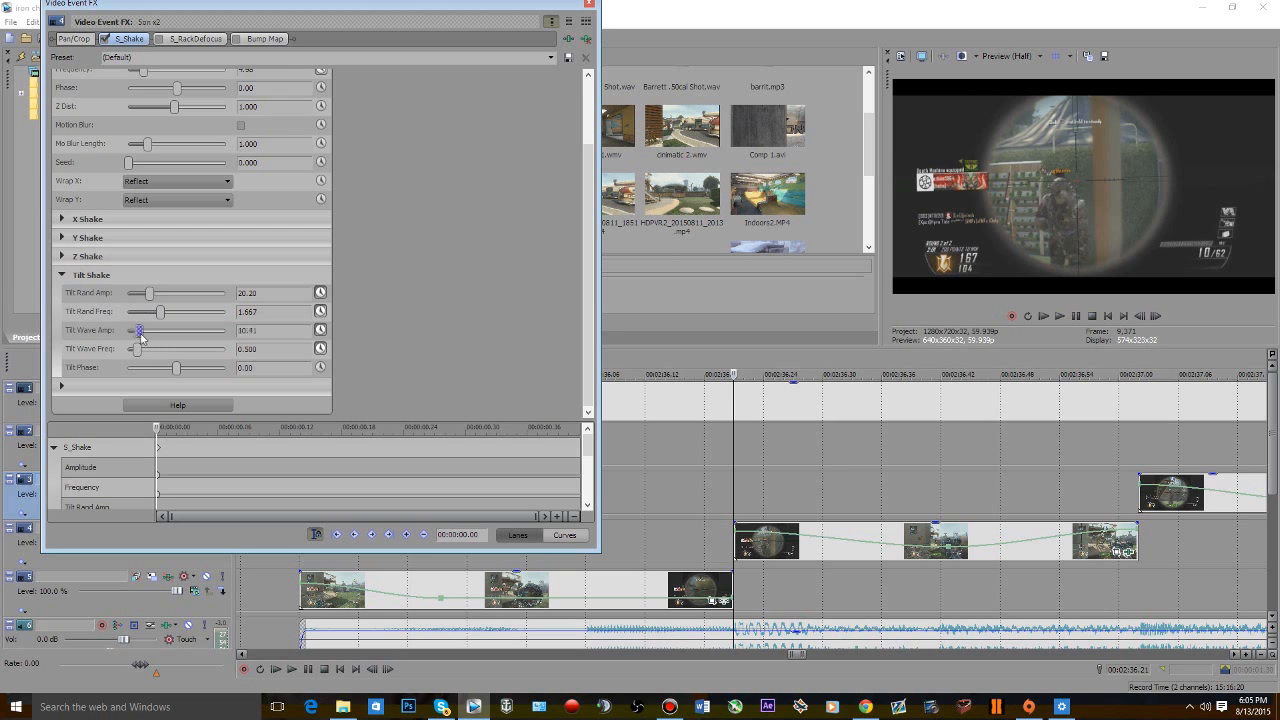
{"action": "left_click", "coordinate": [733, 493]}
{"action": "key", "text": "space"}
{"action": "key", "text": "space"}
{"action": "key", "text": "space"}
{"action": "key", "text": "space"}
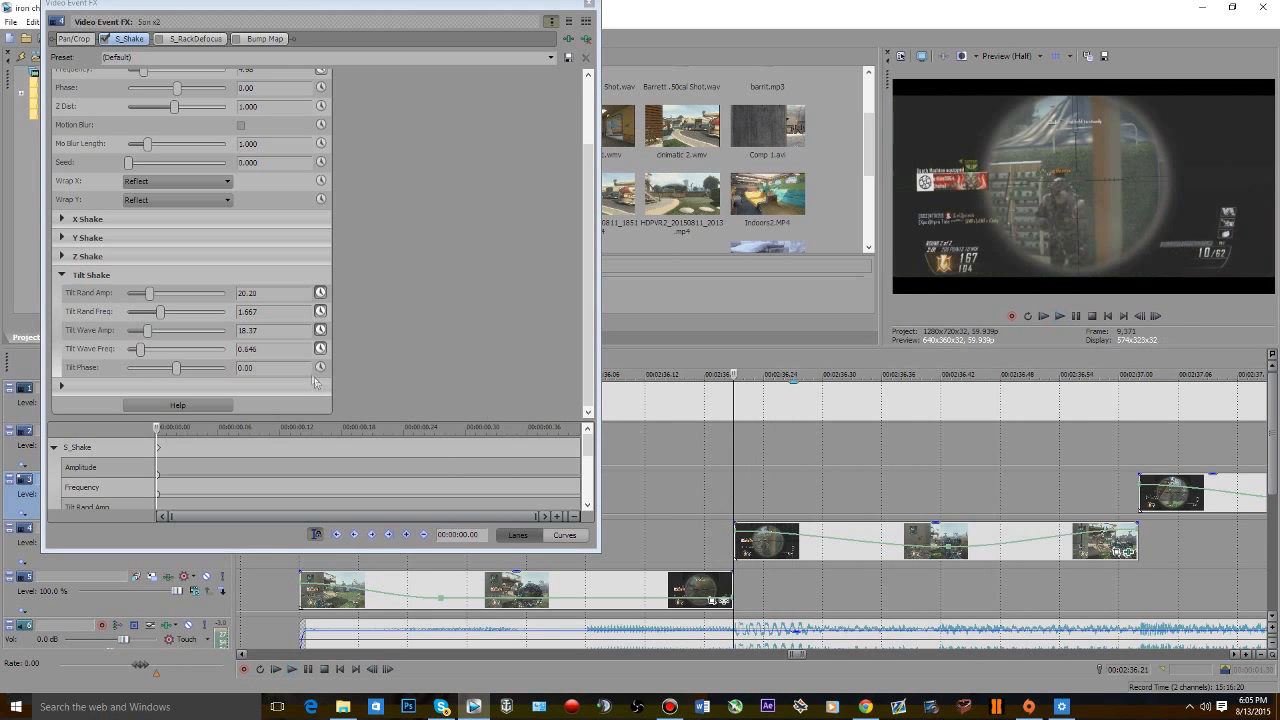
- Reduce S_Shake's tilt random amplitude to 8.57 and tilt wave amplitude to 6.73, and replay the piece from the cut
{"action": "left_click_drag", "start_coordinate": [149, 293], "coordinate": [133, 293]}
{"action": "left_click", "coordinate": [727, 489]}
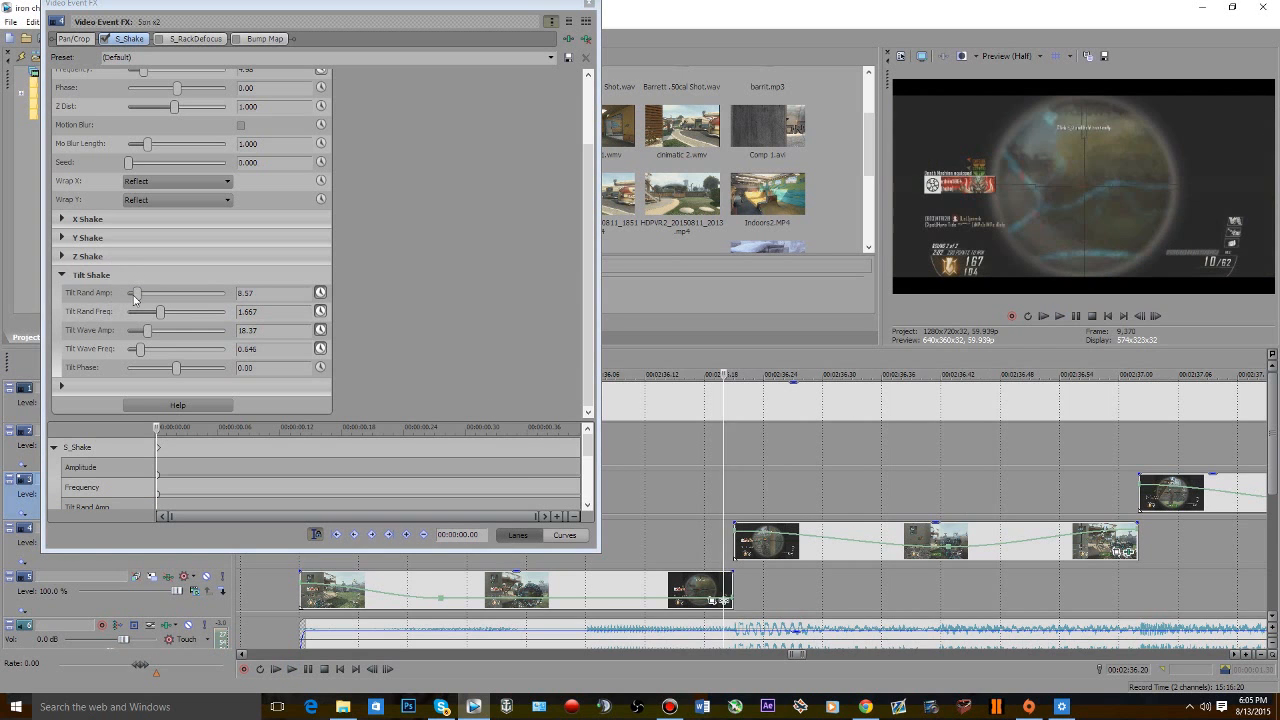
{"action": "left_click", "coordinate": [734, 495]}
{"action": "left_click_drag", "start_coordinate": [147, 330], "coordinate": [136, 332]}
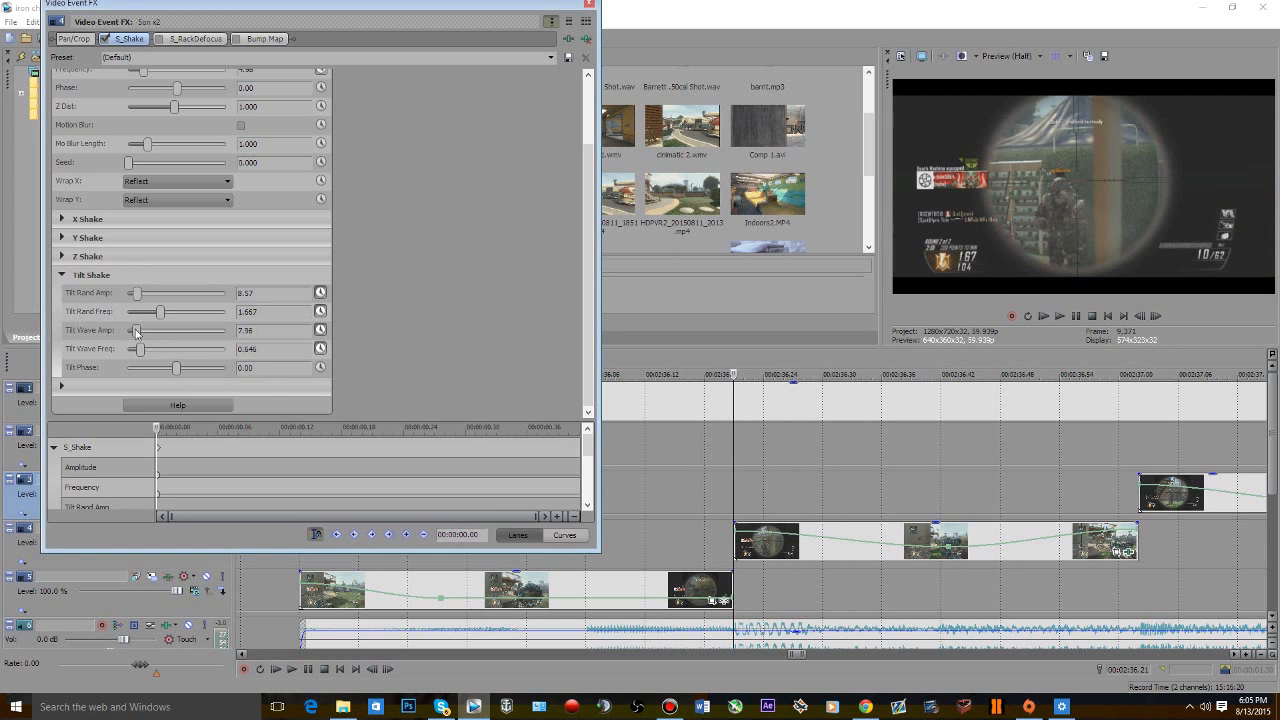
{"action": "left_click", "coordinate": [739, 468]}
{"action": "key", "text": "space"}
{"action": "left_click", "coordinate": [730, 467]}
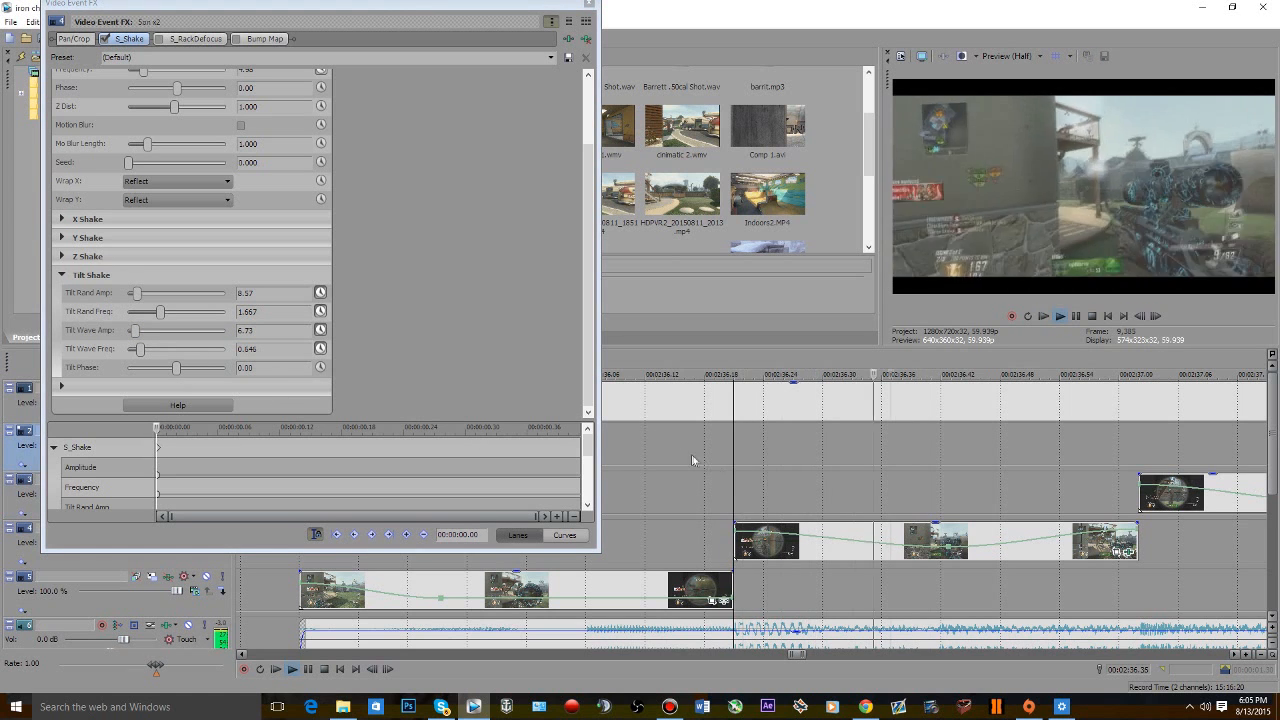
{"action": "key", "text": "space"}
- Lower the tilt wave amplitude to 5.51 and replay the piece from its start to check the shake
{"action": "left_click", "coordinate": [137, 336]}
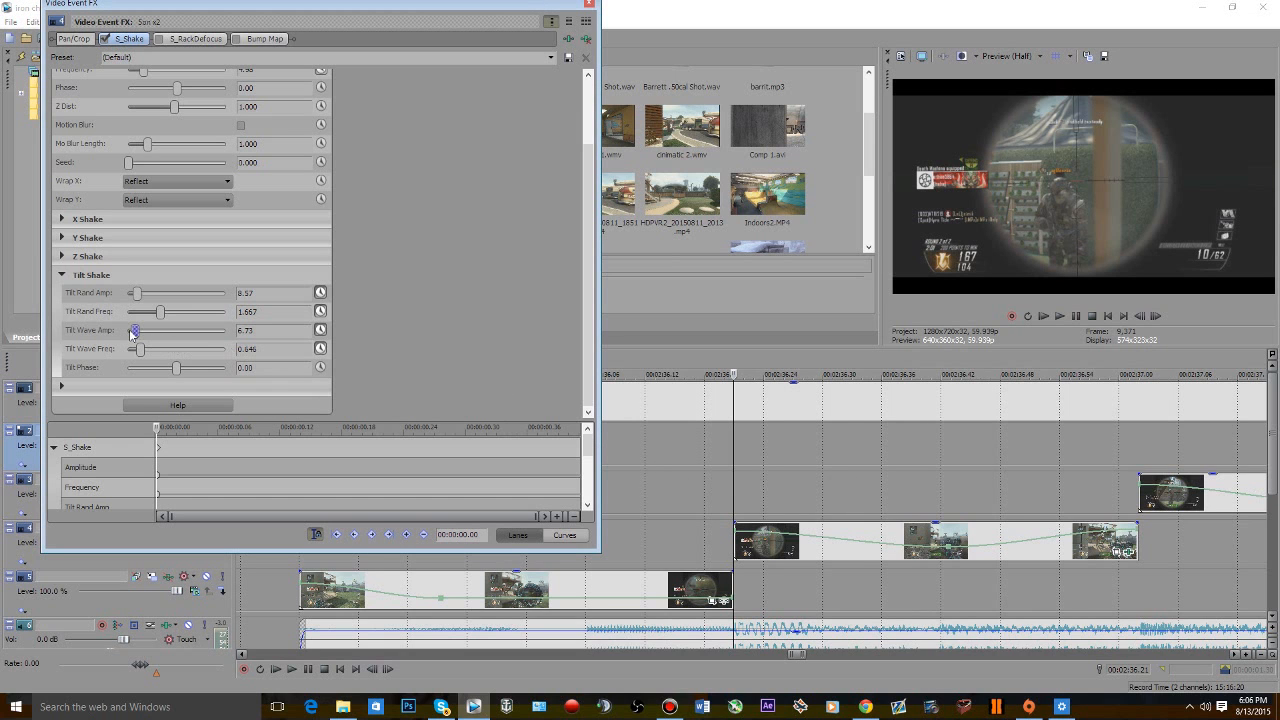
{"action": "left_click", "coordinate": [711, 493]}
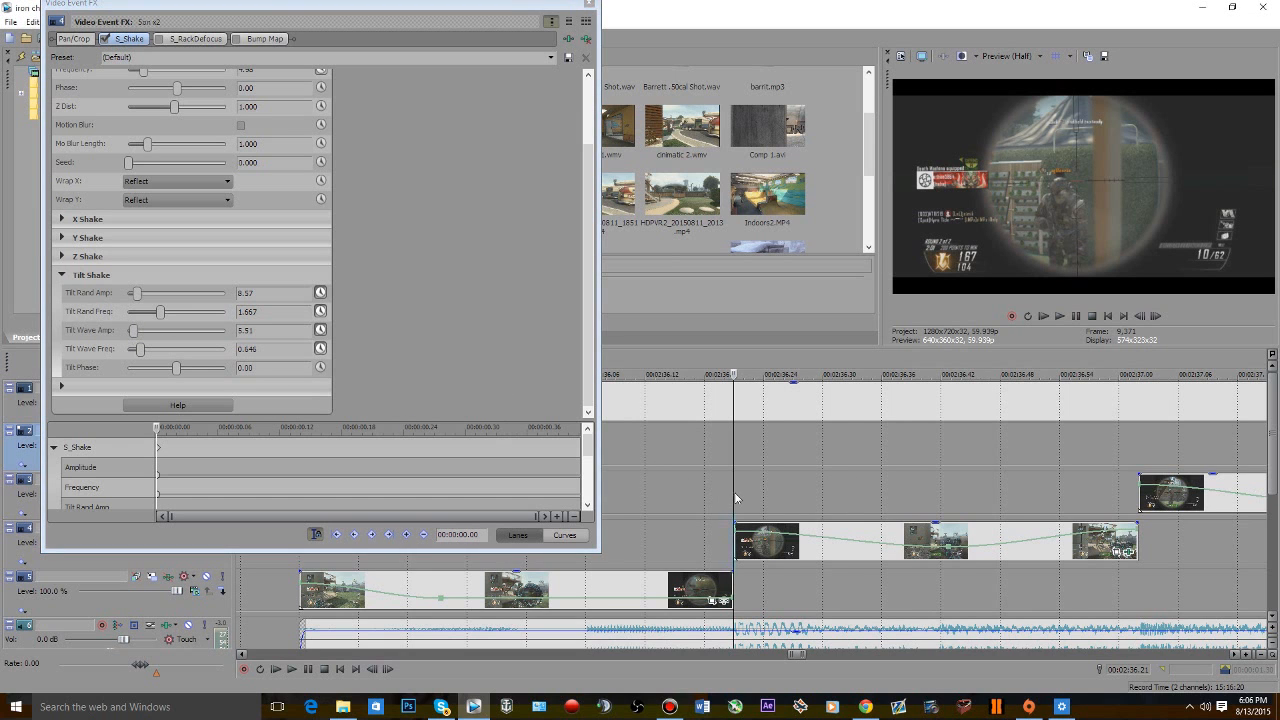
{"action": "key", "text": "space"}
{"action": "key", "text": "space"}
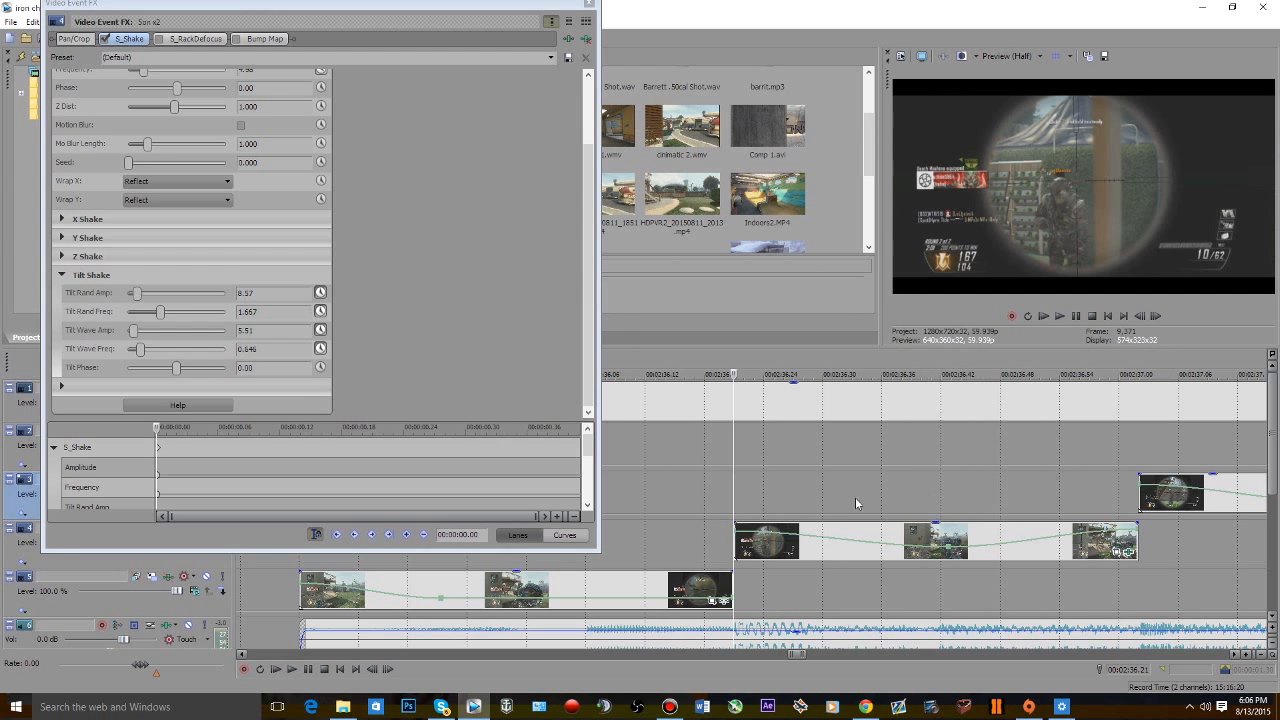
- Preview the shake at several points in the piece and place the playhead at its middle velocity point, 02:36.42
{"action": "left_click", "coordinate": [932, 503]}
{"action": "key", "text": "space"}
{"action": "left_click", "coordinate": [766, 498]}
{"action": "left_click", "coordinate": [725, 482]}
{"action": "left_click", "coordinate": [941, 474]}
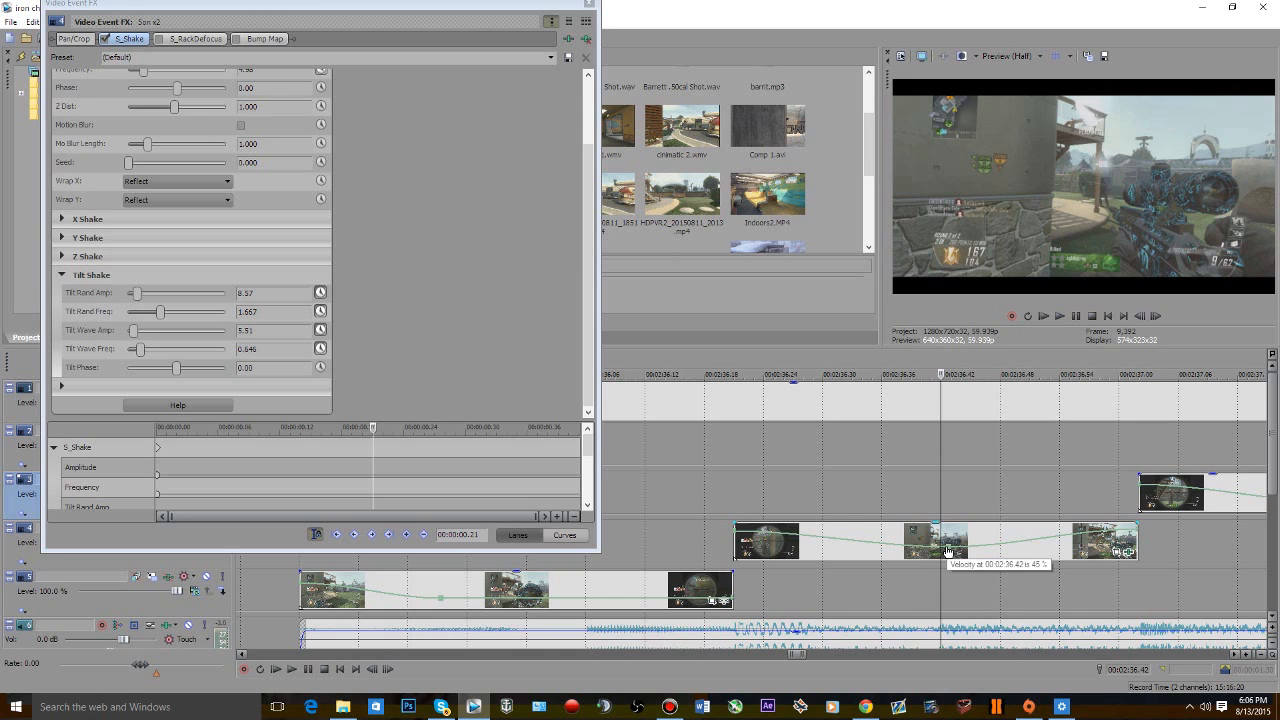
- At 00:00:00.21 in S_Shake, set Tilt Rand Amp to 4.29, Rand Freq to 0.782, Wave Amp to 2.45 and Wave Freq to 0.272
{"action": "left_click_drag", "start_coordinate": [948, 551], "coordinate": [941, 551]}
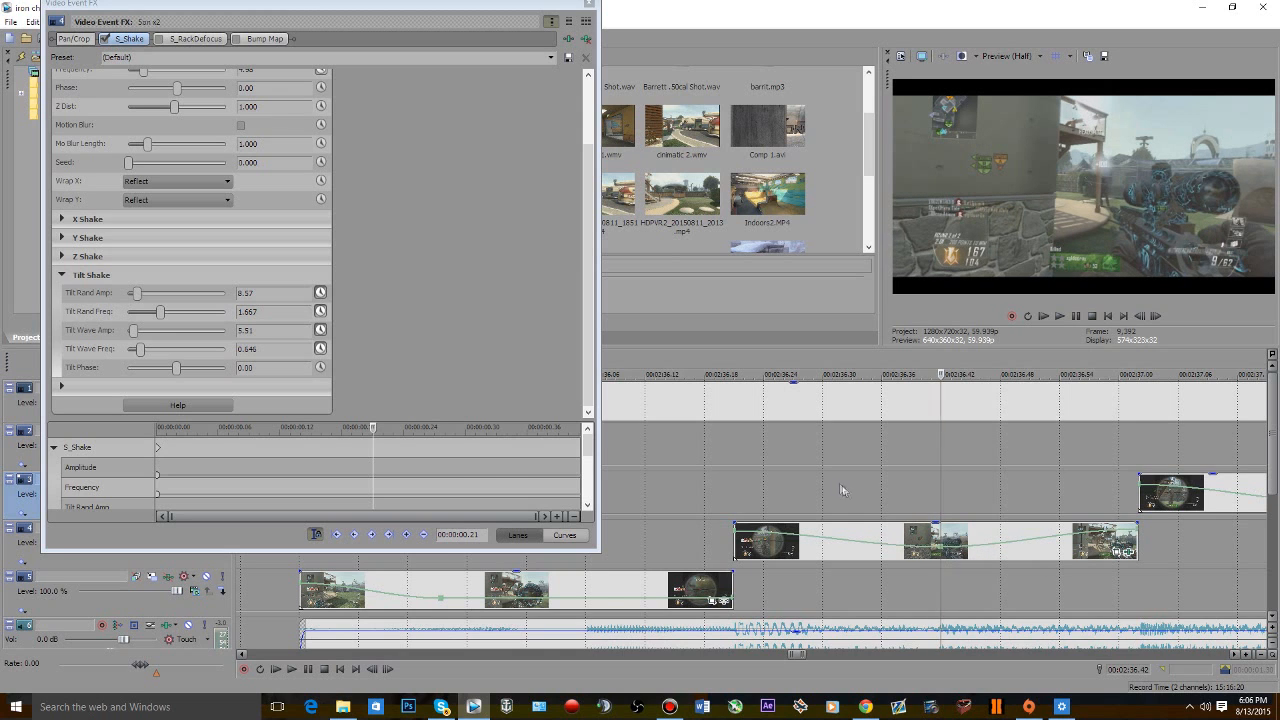
{"action": "left_click", "coordinate": [136, 294]}
{"action": "left_click_drag", "start_coordinate": [135, 336], "coordinate": [131, 293]}
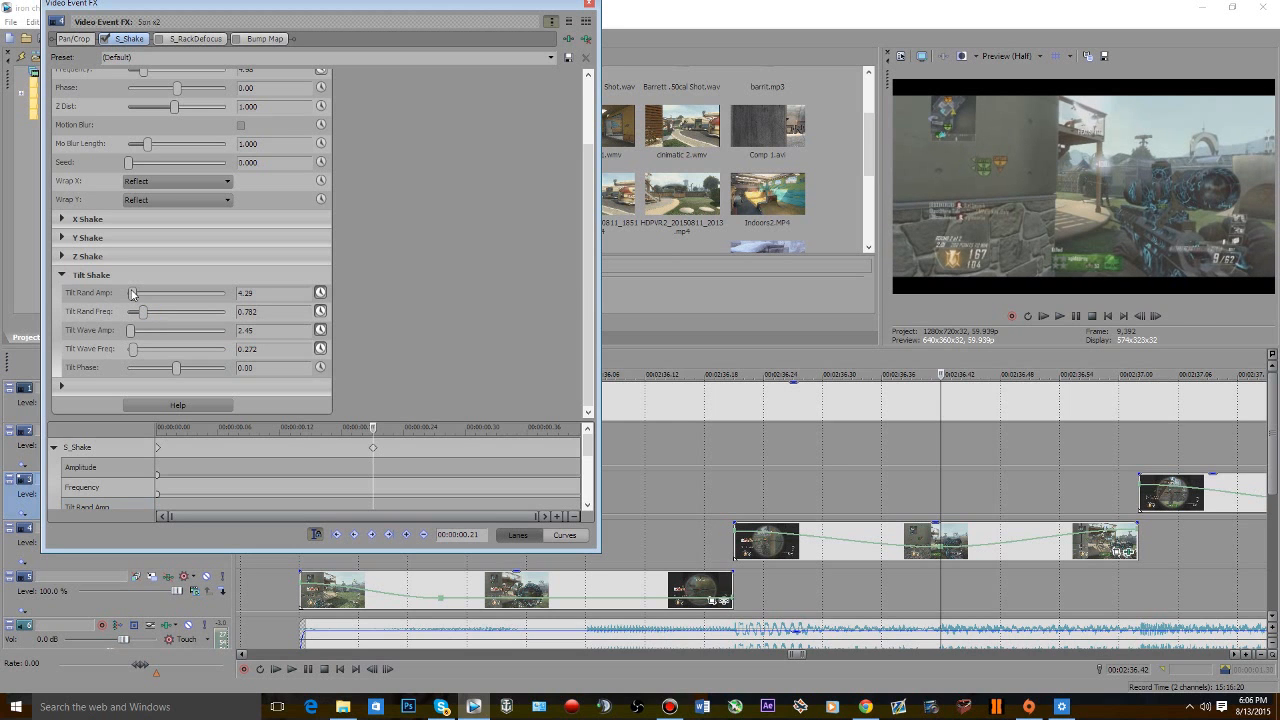
- Set the S_Shake Amplitude to 0.476 and Frequency to 2.74 at the 00:00:00.21 keyframe
{"action": "left_click_drag", "start_coordinate": [589, 289], "coordinate": [589, 225]}
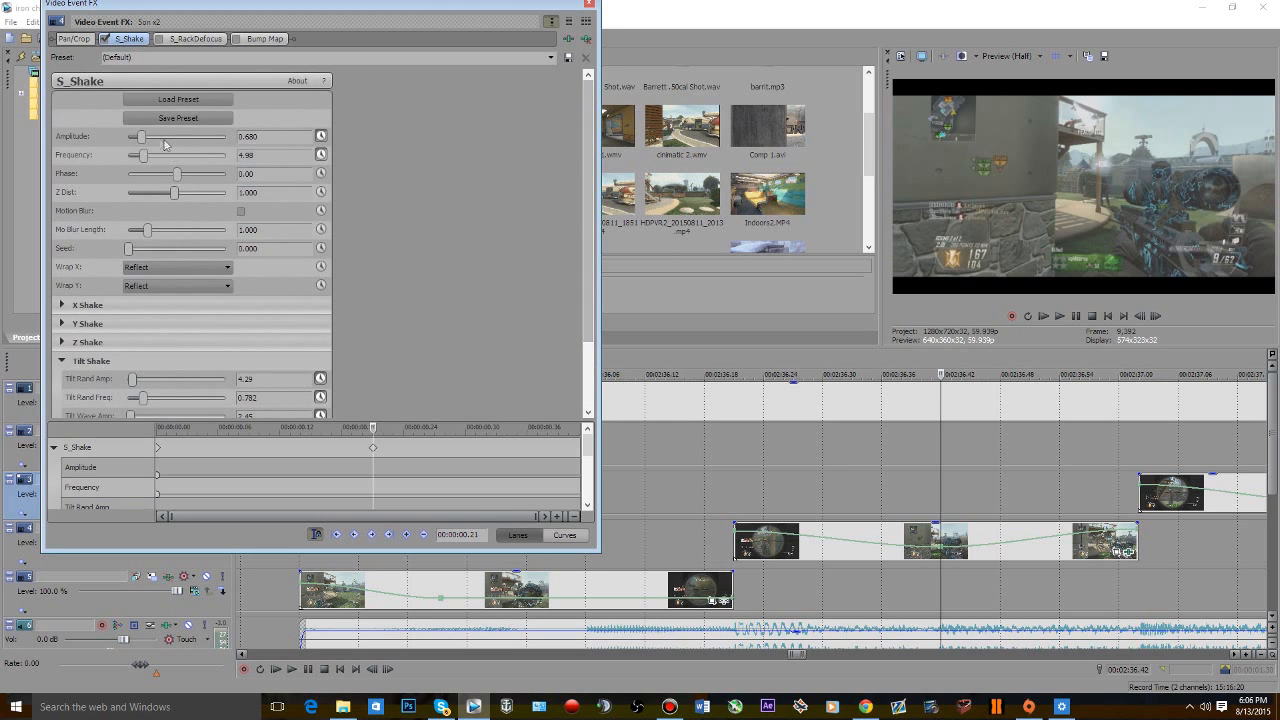
{"action": "left_click_drag", "start_coordinate": [143, 141], "coordinate": [133, 156]}
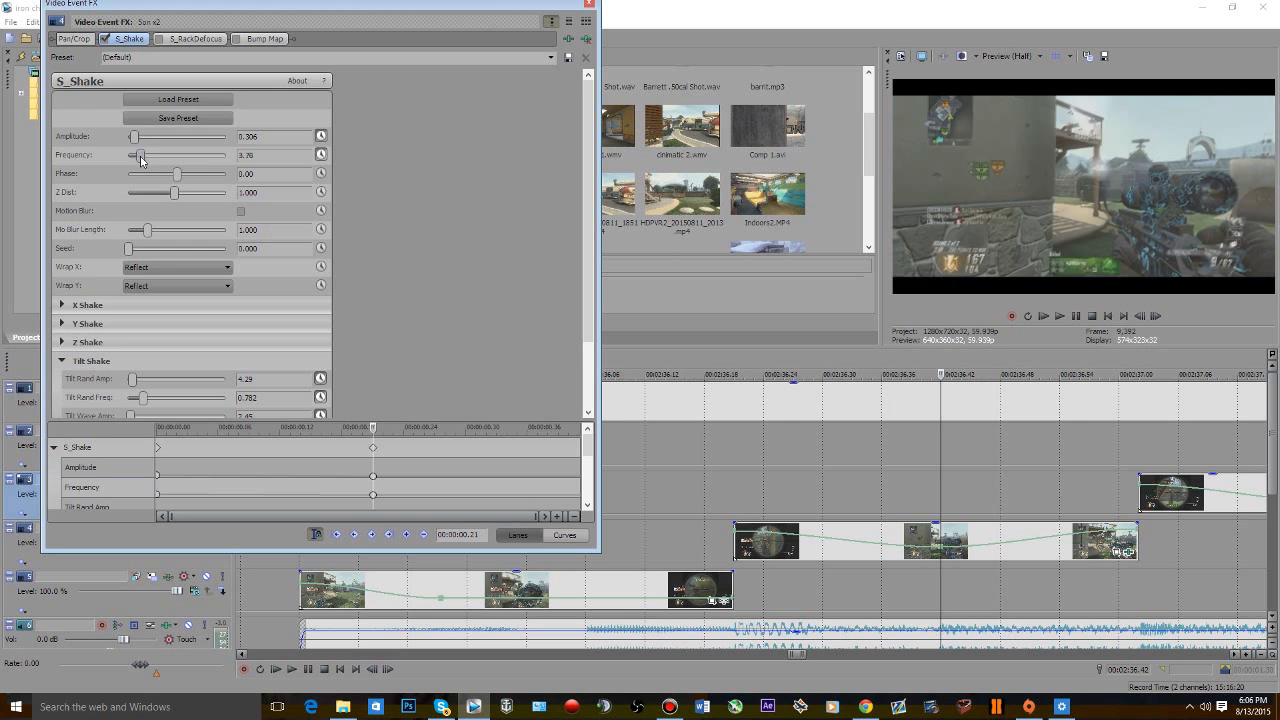
{"action": "left_click", "coordinate": [724, 478]}
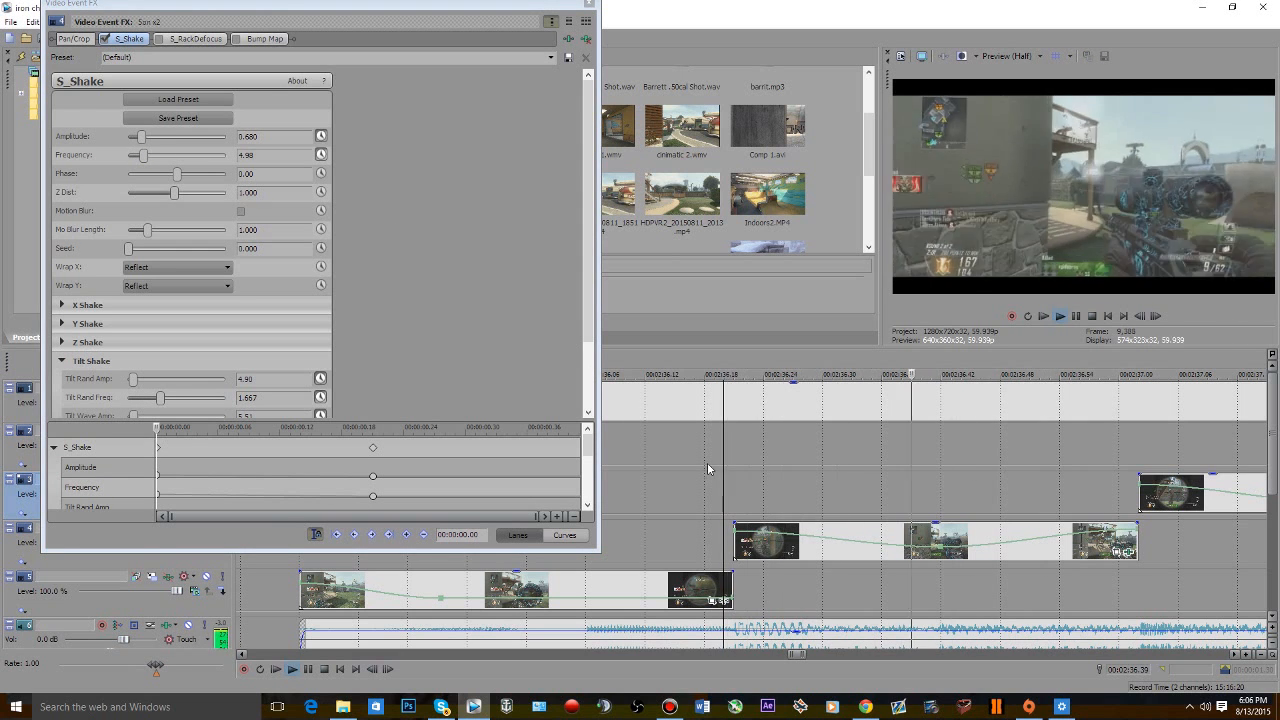
{"action": "left_click", "coordinate": [373, 451]}
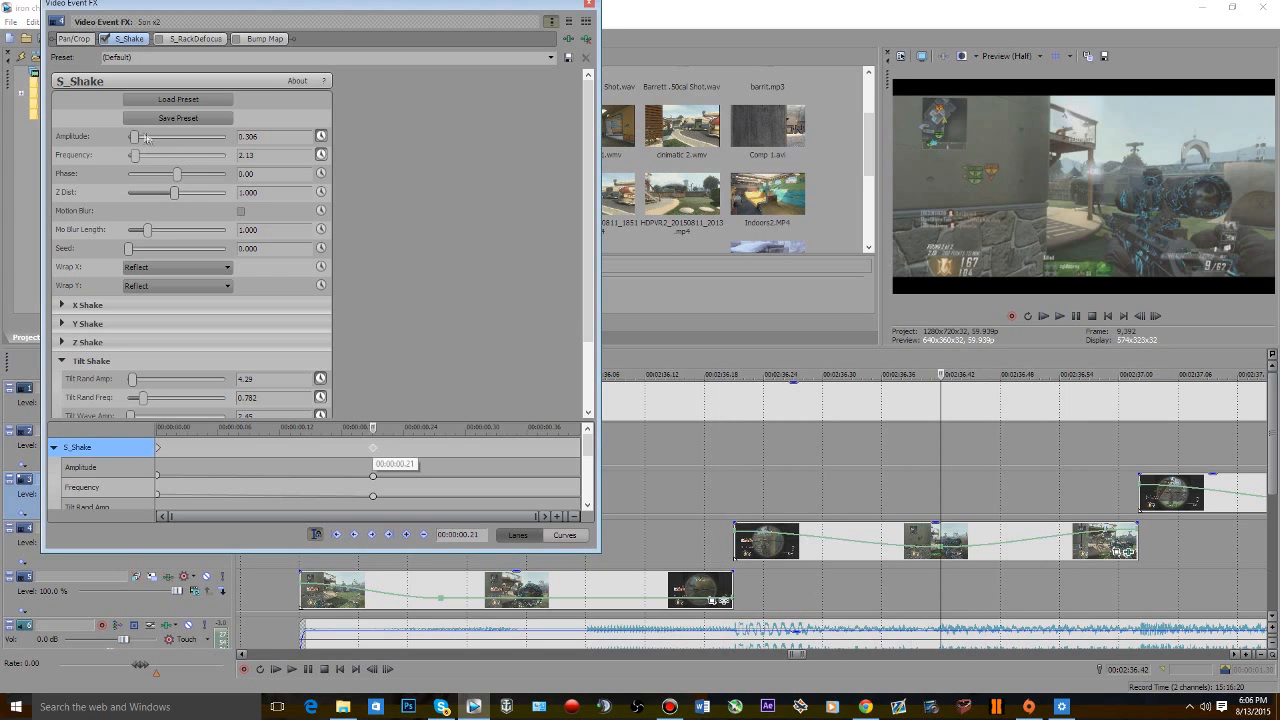
{"action": "left_click_drag", "start_coordinate": [134, 138], "coordinate": [138, 156]}
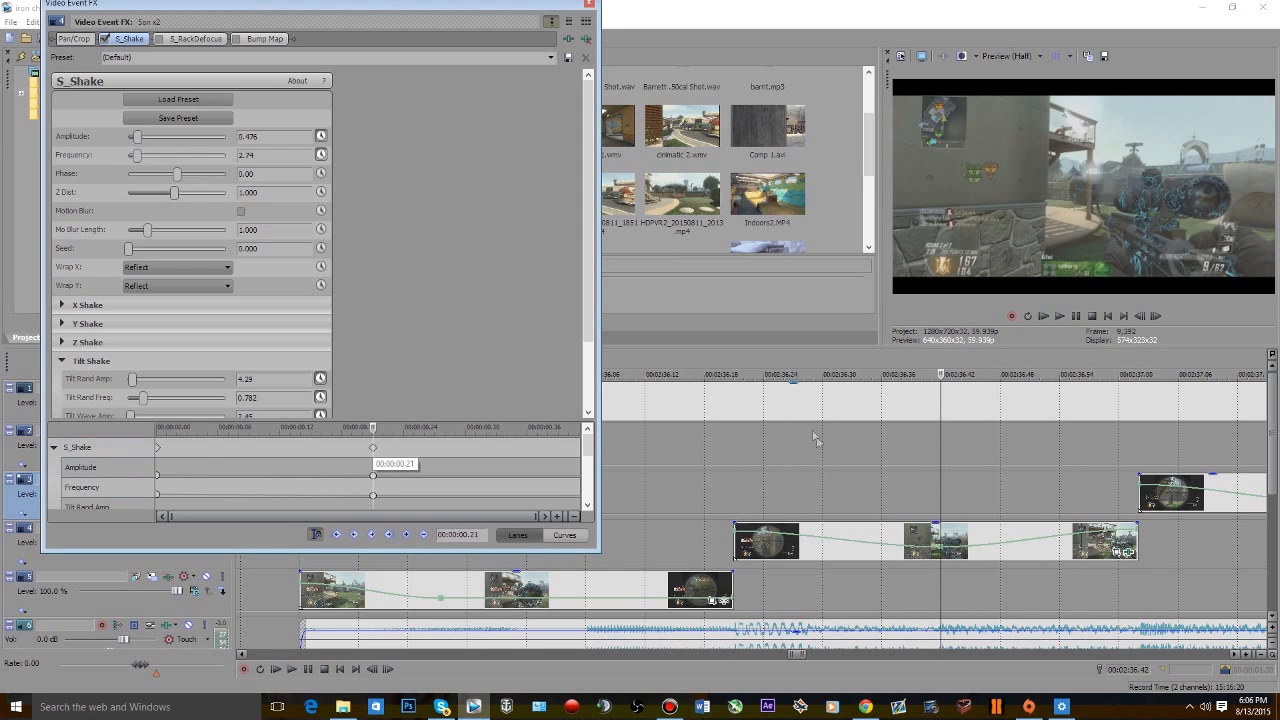
- Change the first S_Shake keyframe's interpolation to Slow Fade and preview the clip
{"action": "right_click", "coordinate": [158, 449]}
{"action": "left_click", "coordinate": [172, 445]}
{"action": "right_click", "coordinate": [158, 449]}
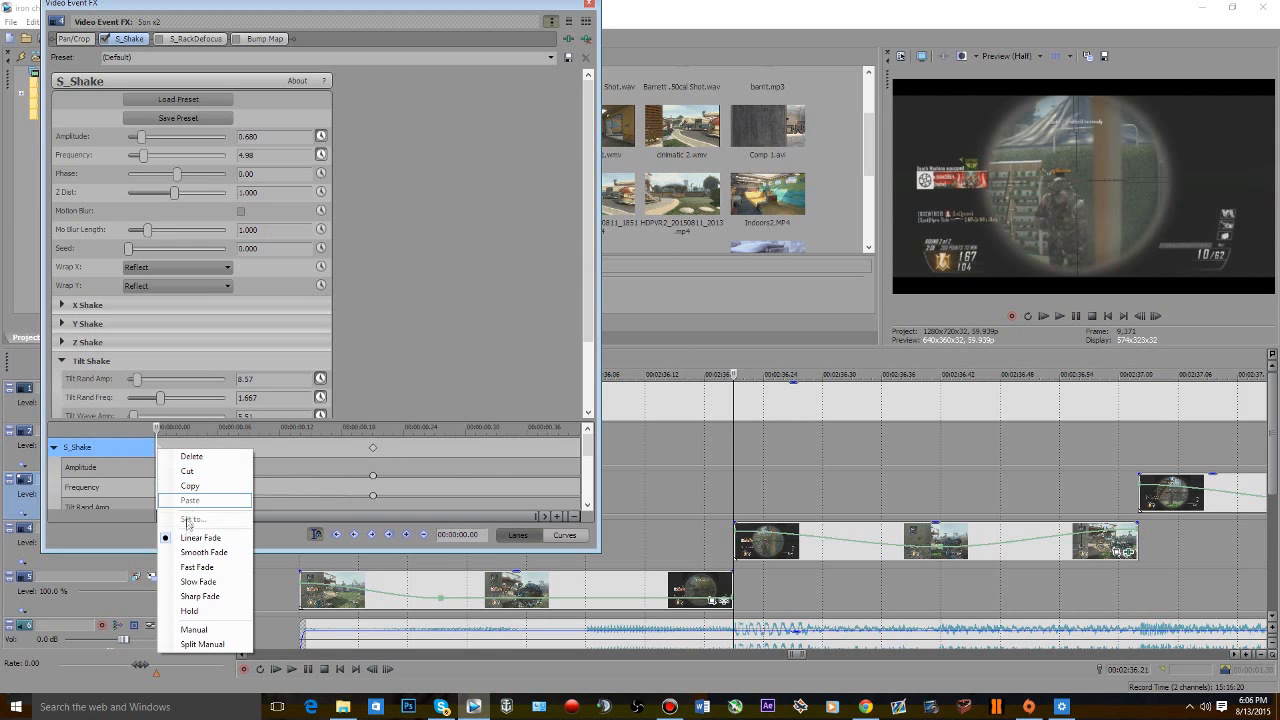
{"action": "left_click", "coordinate": [196, 582]}
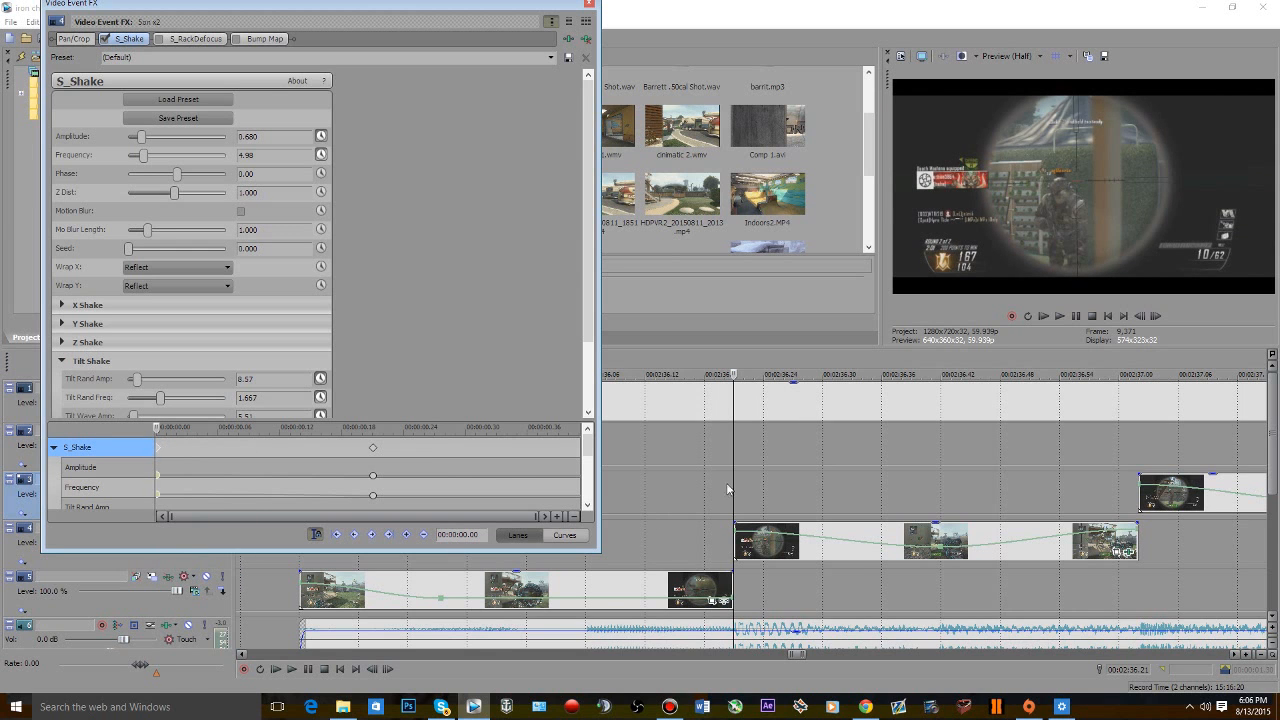
{"action": "left_click", "coordinate": [728, 488]}
{"action": "key", "text": "space"}
{"action": "key", "text": "space"}
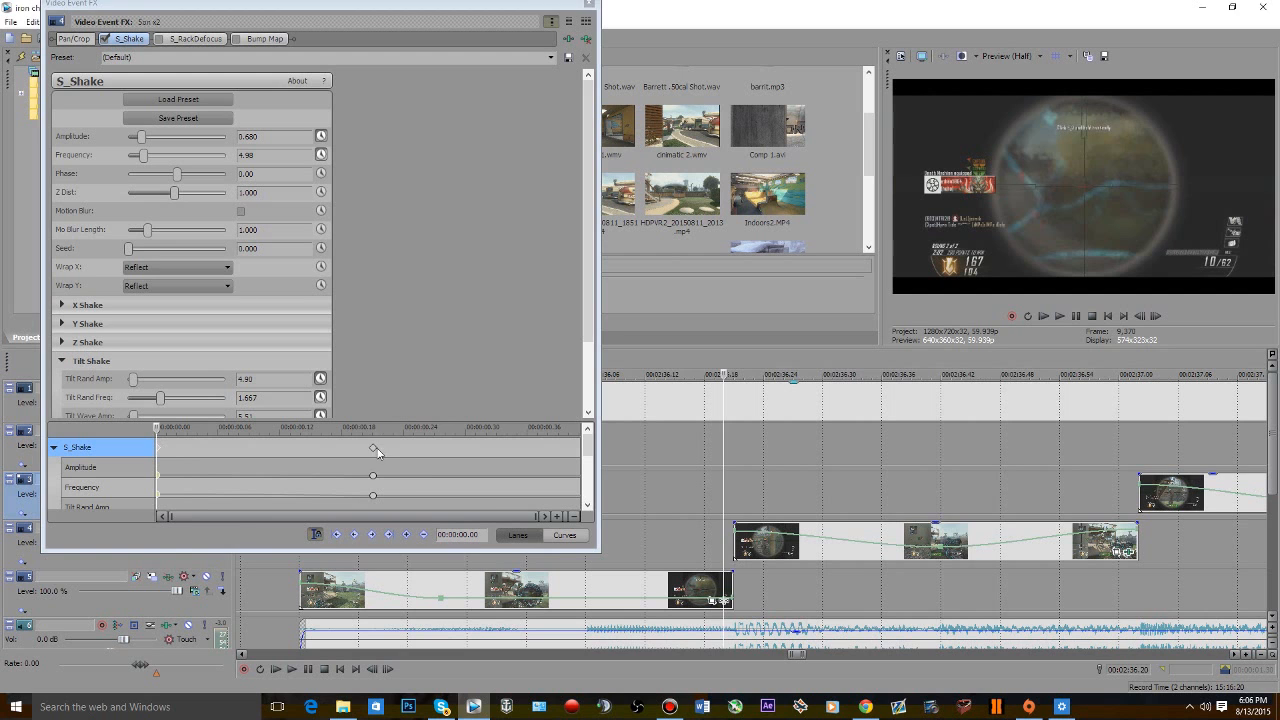
- Move the second S_Shake keyframe to 00:00:00.35 and preview the shake
{"action": "left_click_drag", "start_coordinate": [373, 447], "coordinate": [518, 450]}
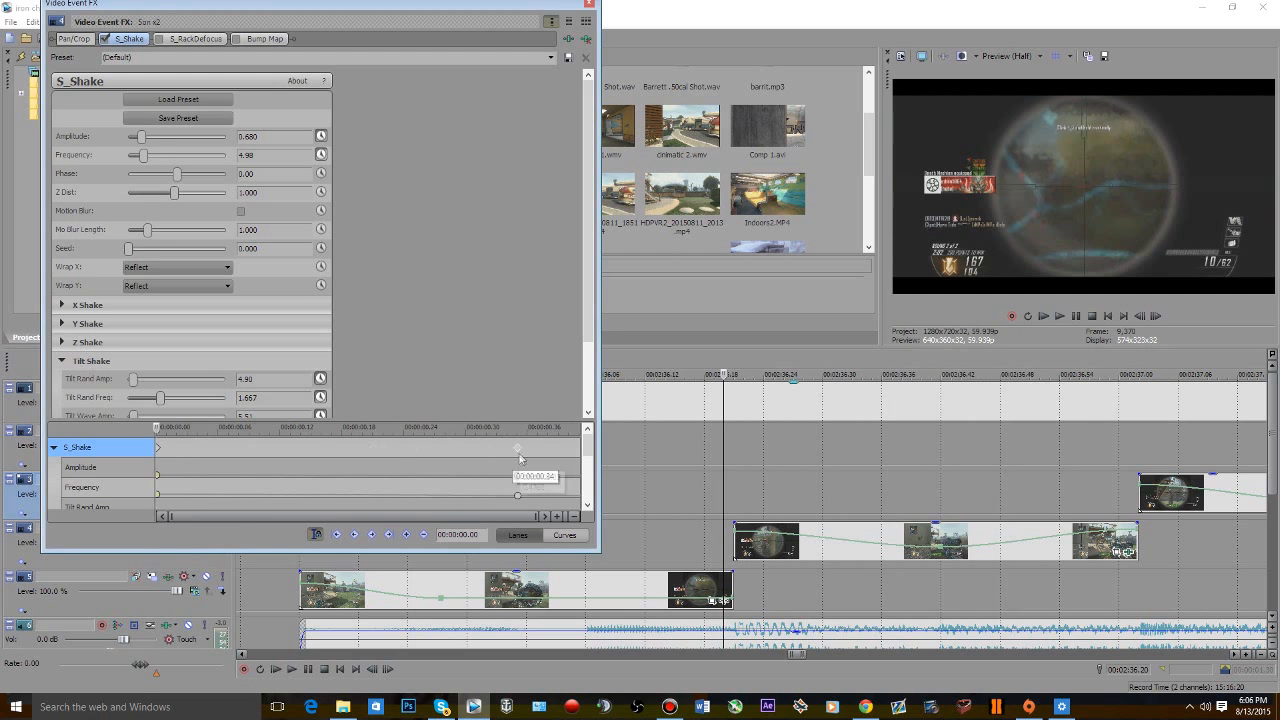
{"action": "left_click", "coordinate": [723, 452]}
{"action": "key", "text": "space"}
{"action": "key", "text": "space"}
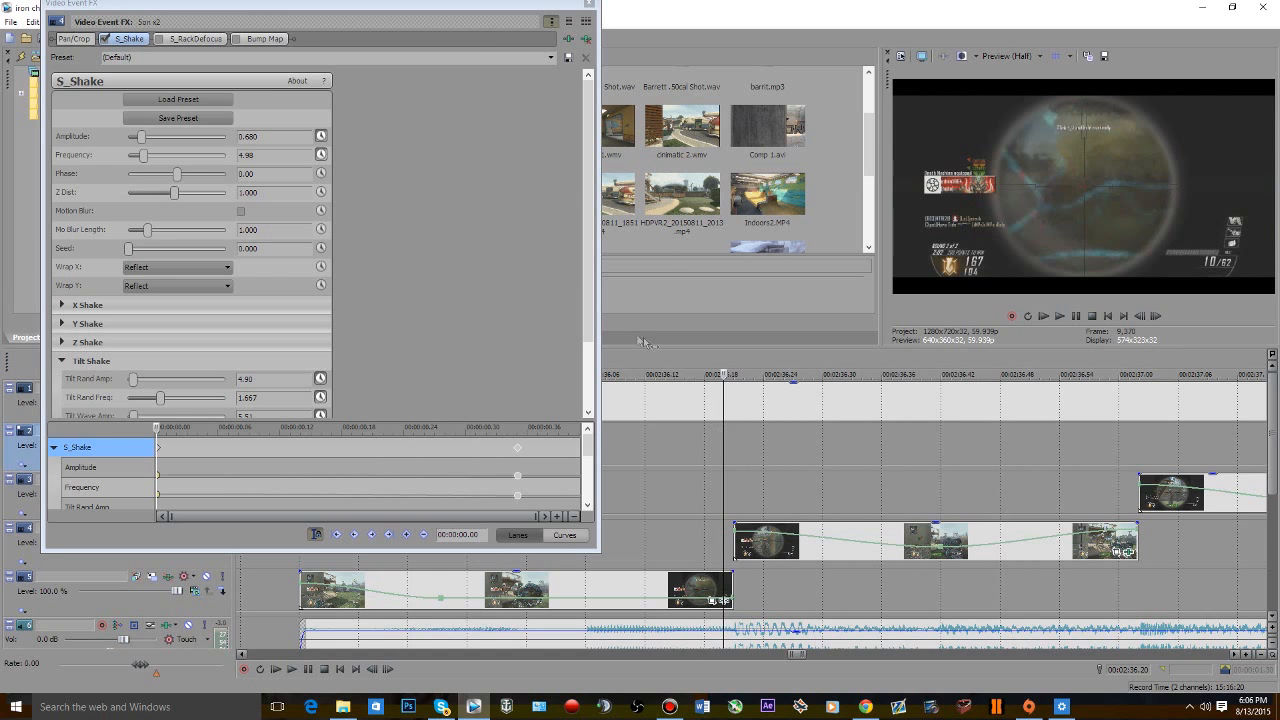
- Set Tilt Wave Amp to 6.73 and Tilt Wave Freq to 0.374 at the second S_Shake keyframe, and preview the clip
{"action": "left_click", "coordinate": [515, 447]}
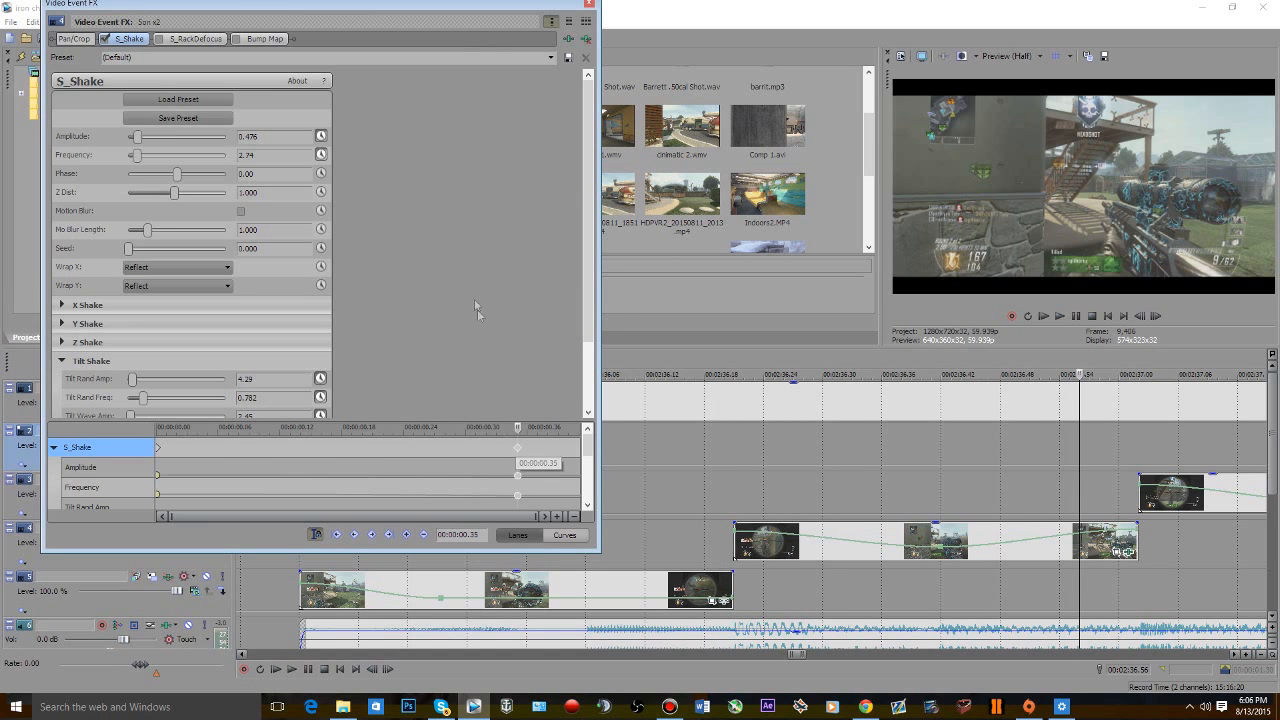
{"action": "scroll", "coordinate": [225, 313], "scroll_direction": "down", "scroll_amount": 3}
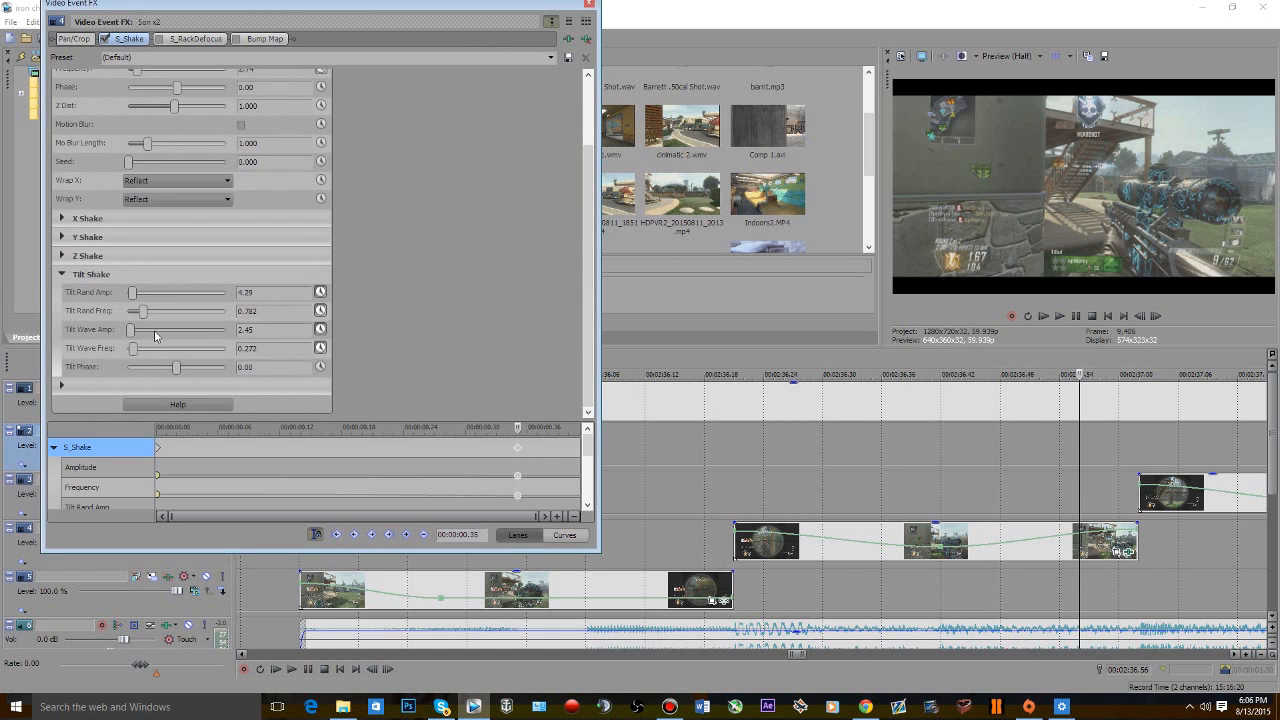
{"action": "left_click_drag", "start_coordinate": [136, 338], "coordinate": [164, 352]}
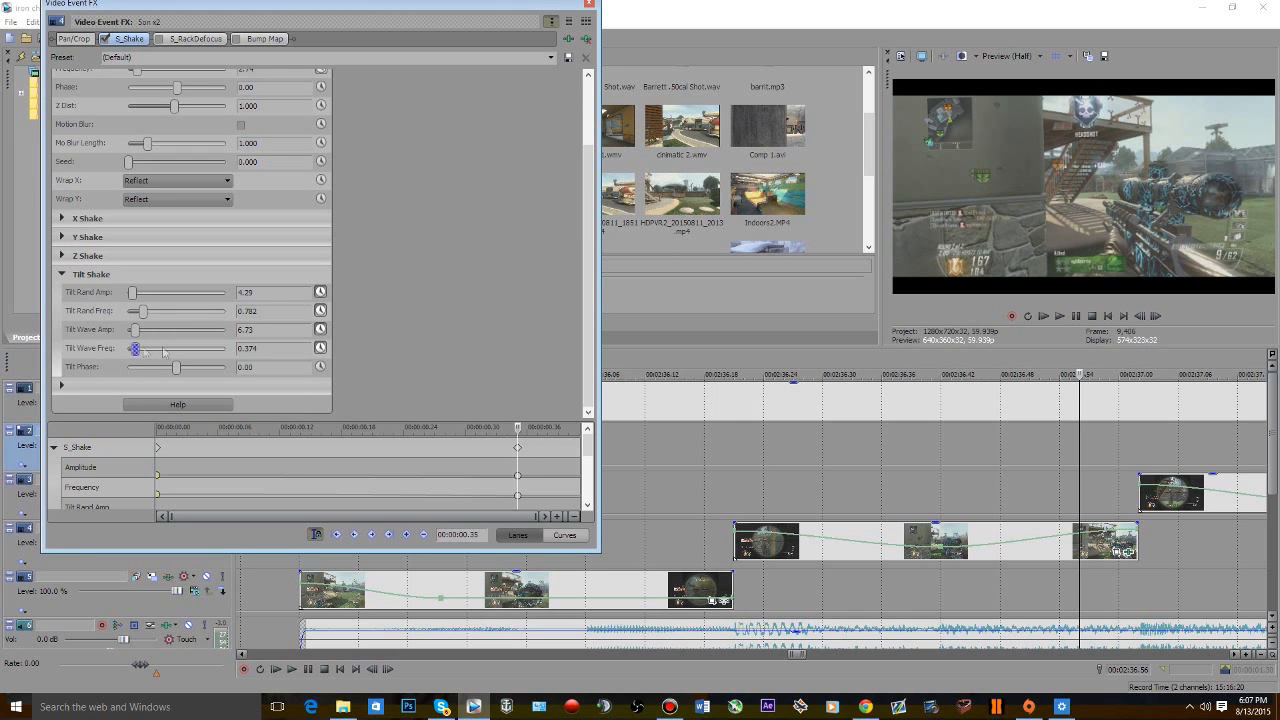
{"action": "left_click", "coordinate": [734, 472]}
{"action": "key", "text": "space"}
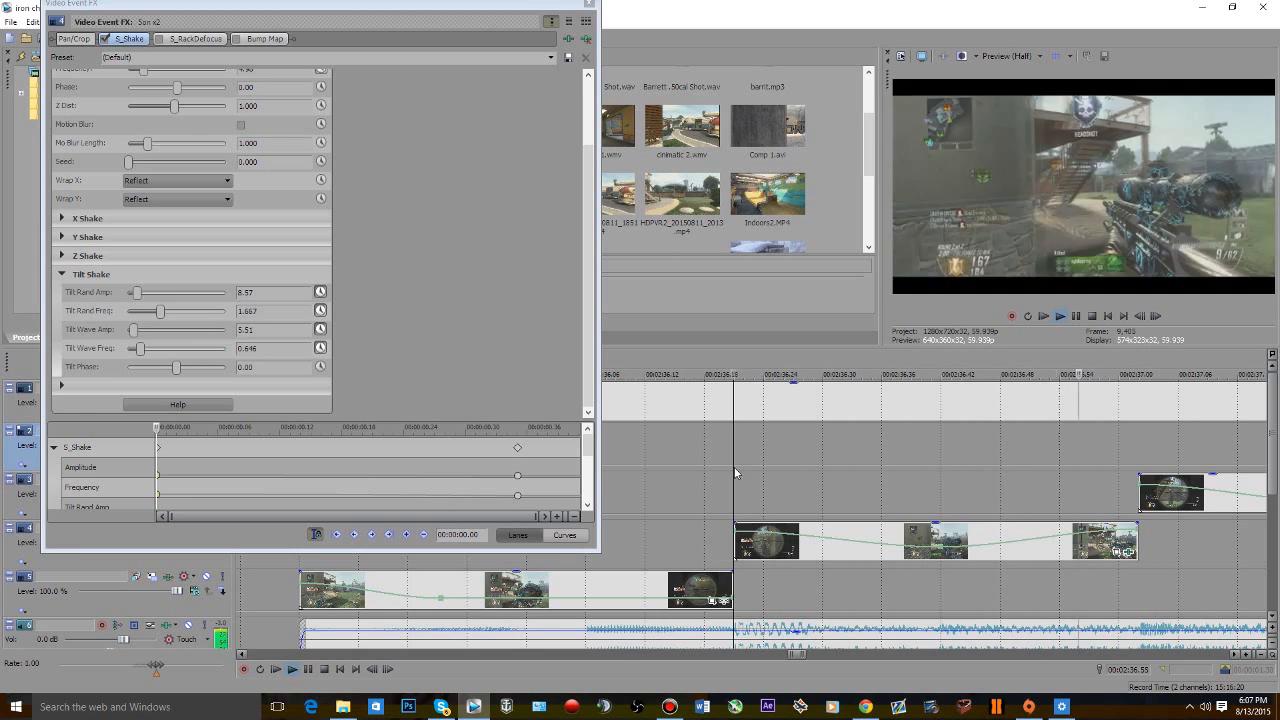
{"action": "key", "text": "space"}
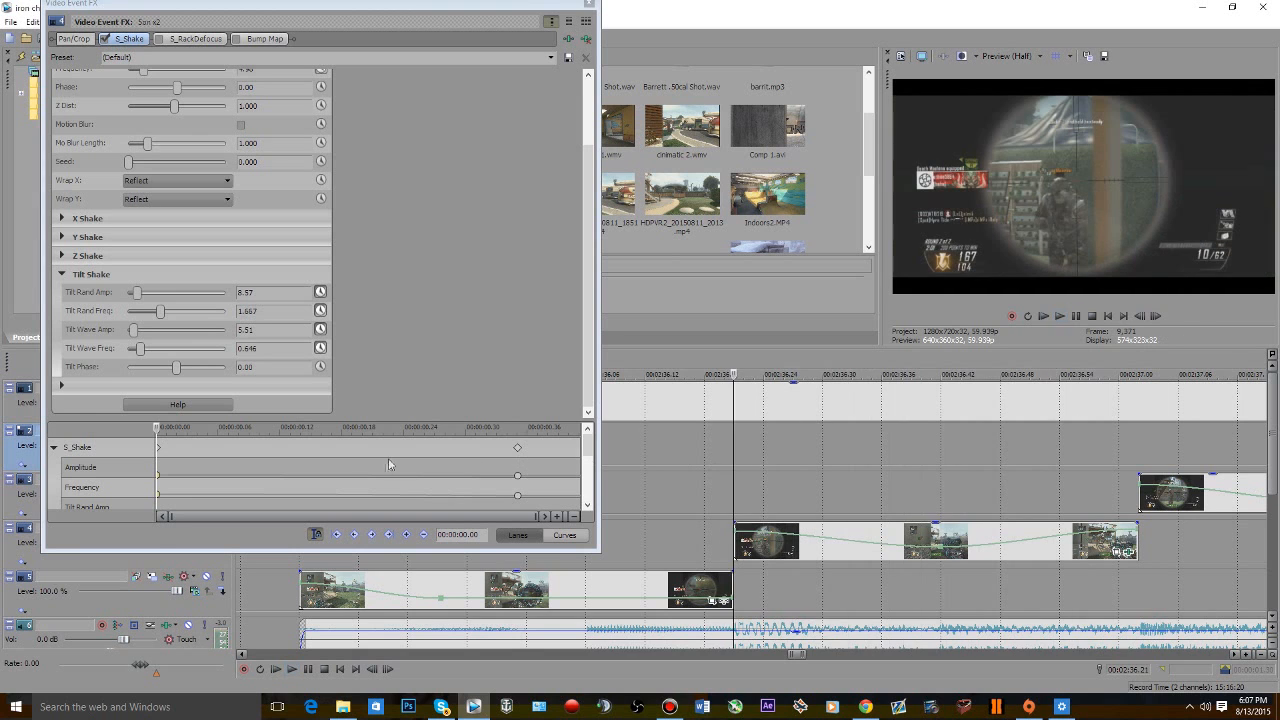
- Increase Tilt Wave Freq to 1.224 at the first S_Shake keyframe, previewing the shake between adjustments
{"action": "left_click", "coordinate": [161, 452]}
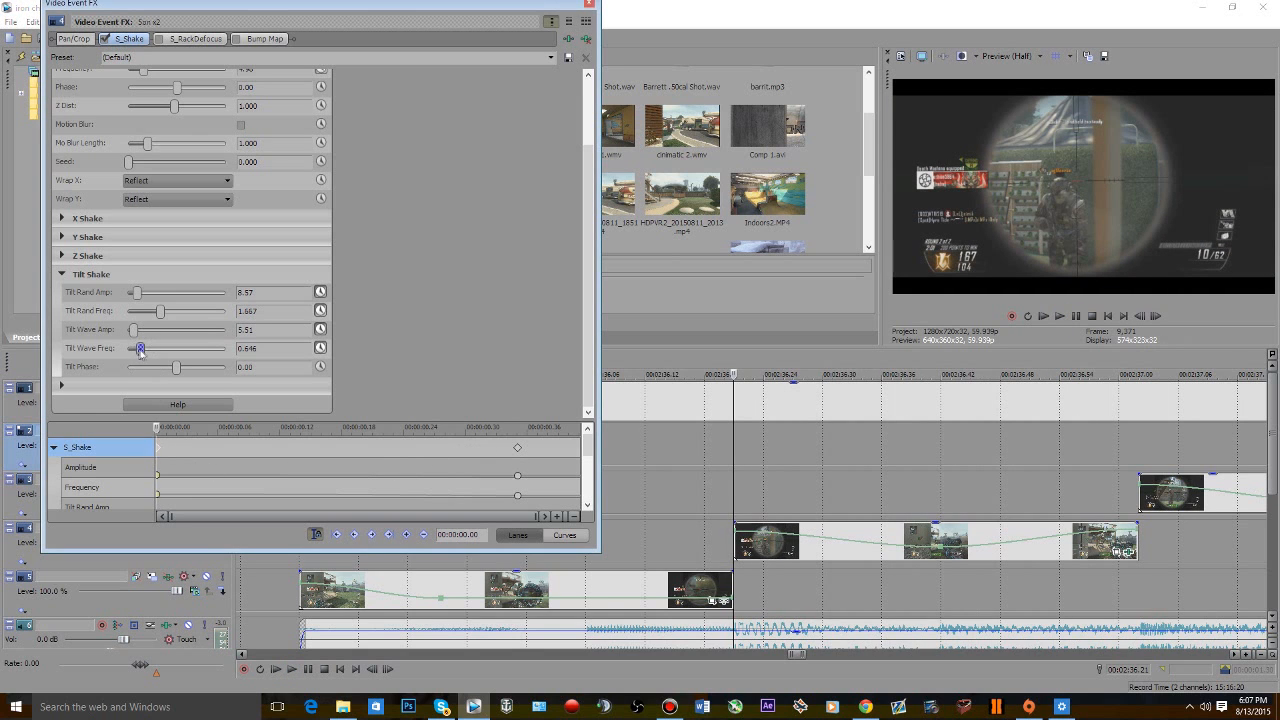
{"action": "left_click", "coordinate": [735, 484]}
{"action": "key", "text": "space"}
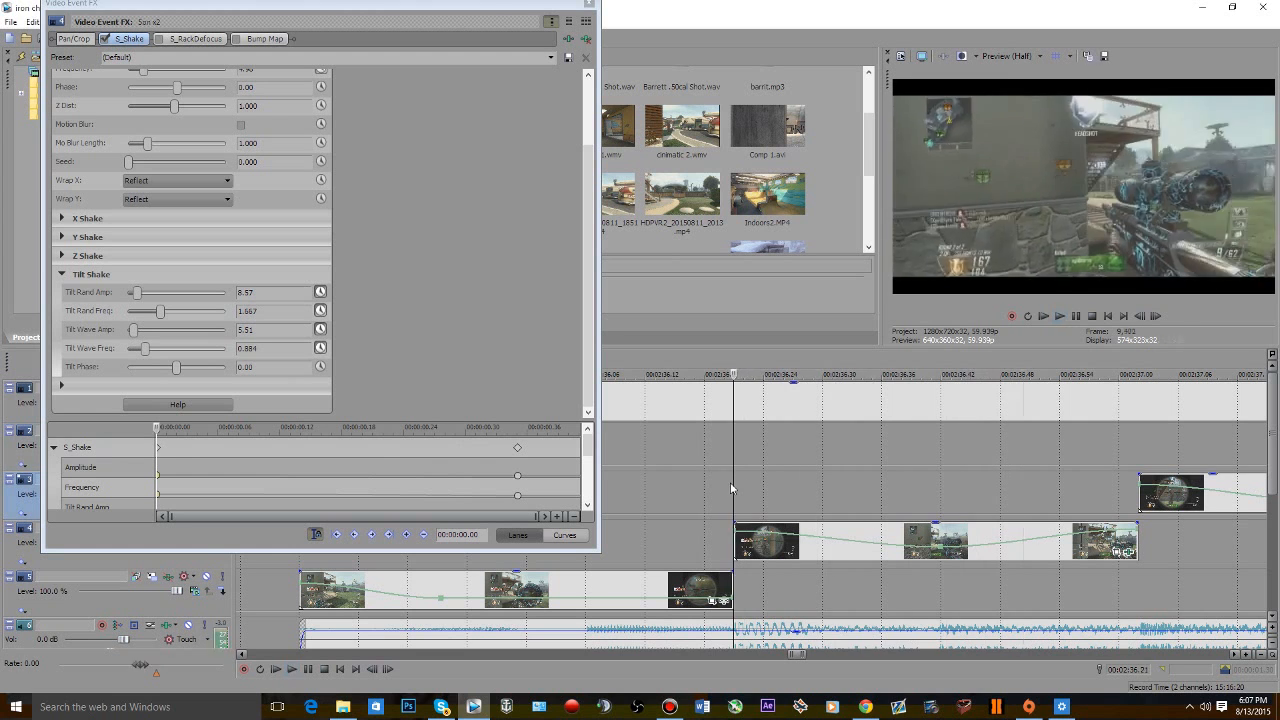
{"action": "key", "text": "space"}
{"action": "left_click", "coordinate": [146, 349]}
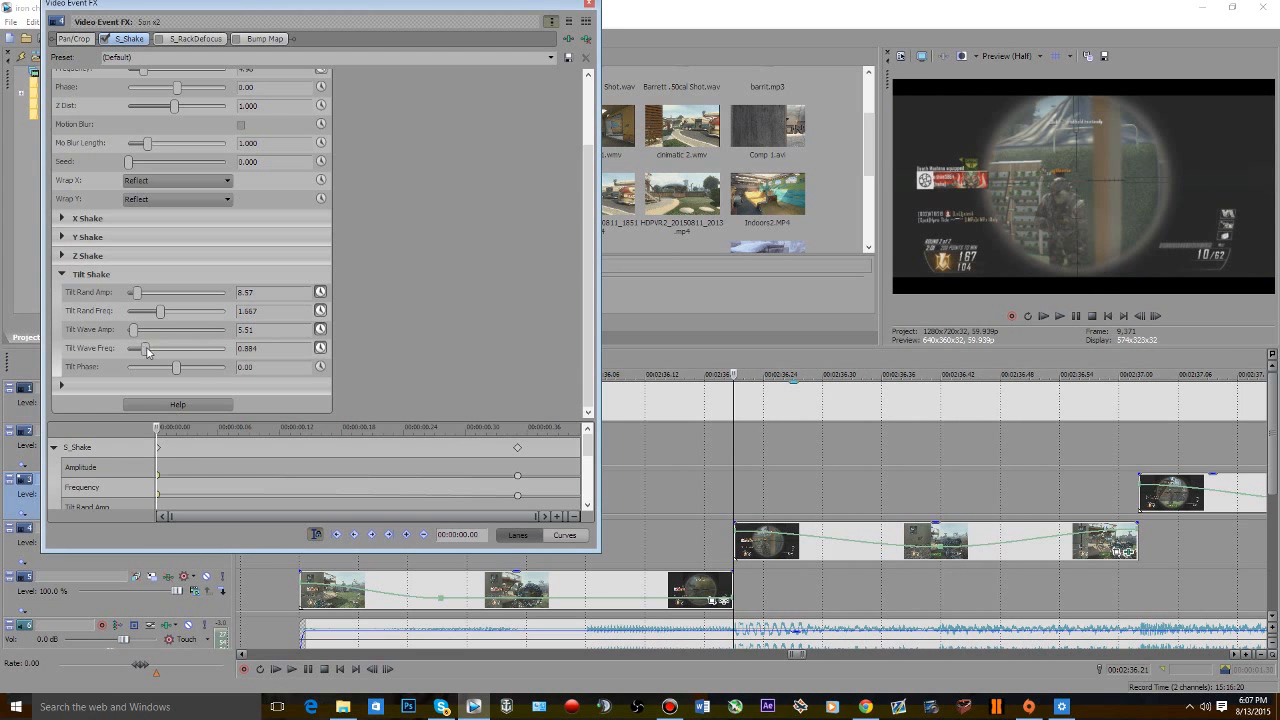
{"action": "left_click", "coordinate": [734, 449]}
{"action": "key", "text": "space"}
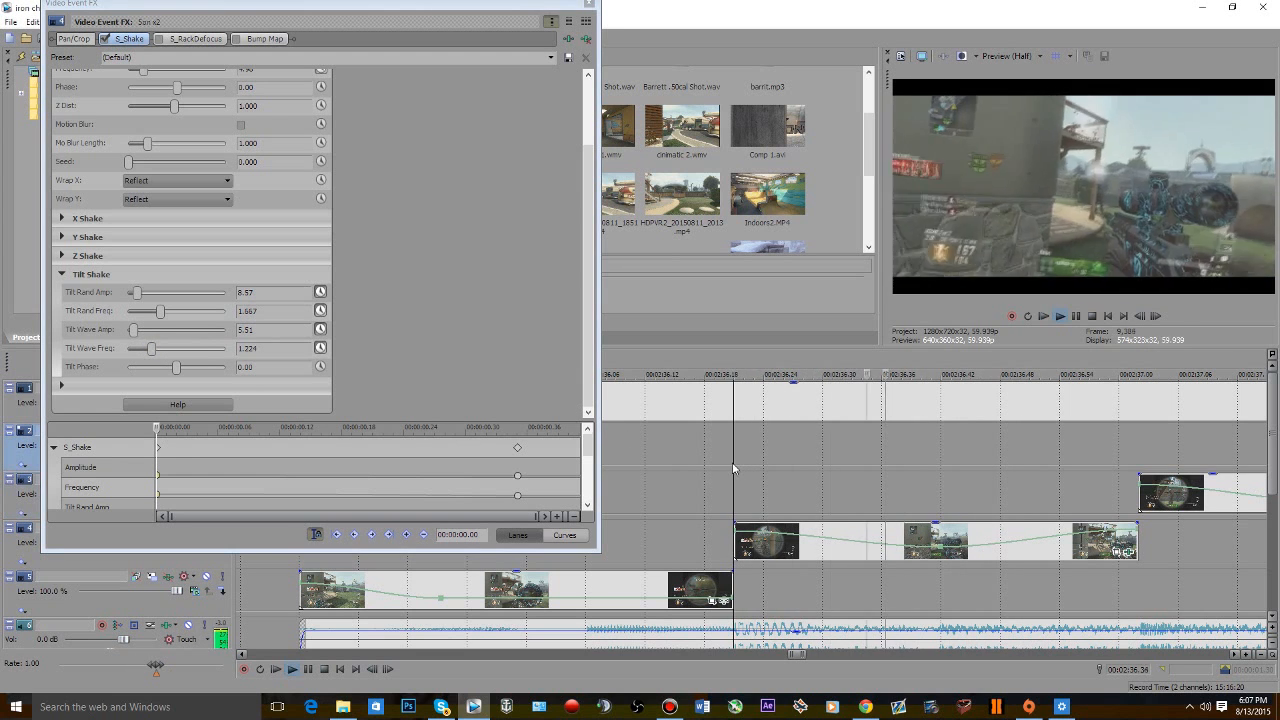
{"action": "key", "text": "space"}
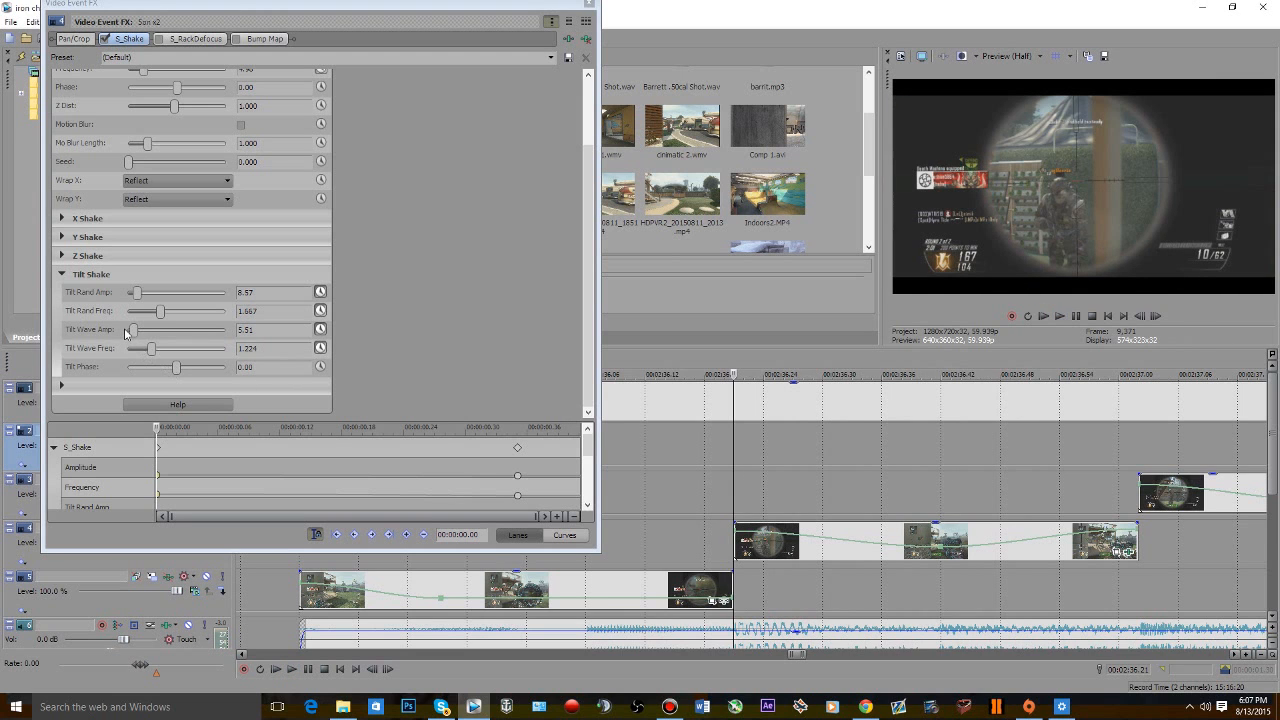
- Set Tilt Wave Amp to 4.29 at the first S_Shake keyframe and play back the clip
{"action": "left_click_drag", "start_coordinate": [137, 331], "coordinate": [135, 334]}
{"action": "left_click", "coordinate": [735, 475]}
{"action": "key", "text": "space"}
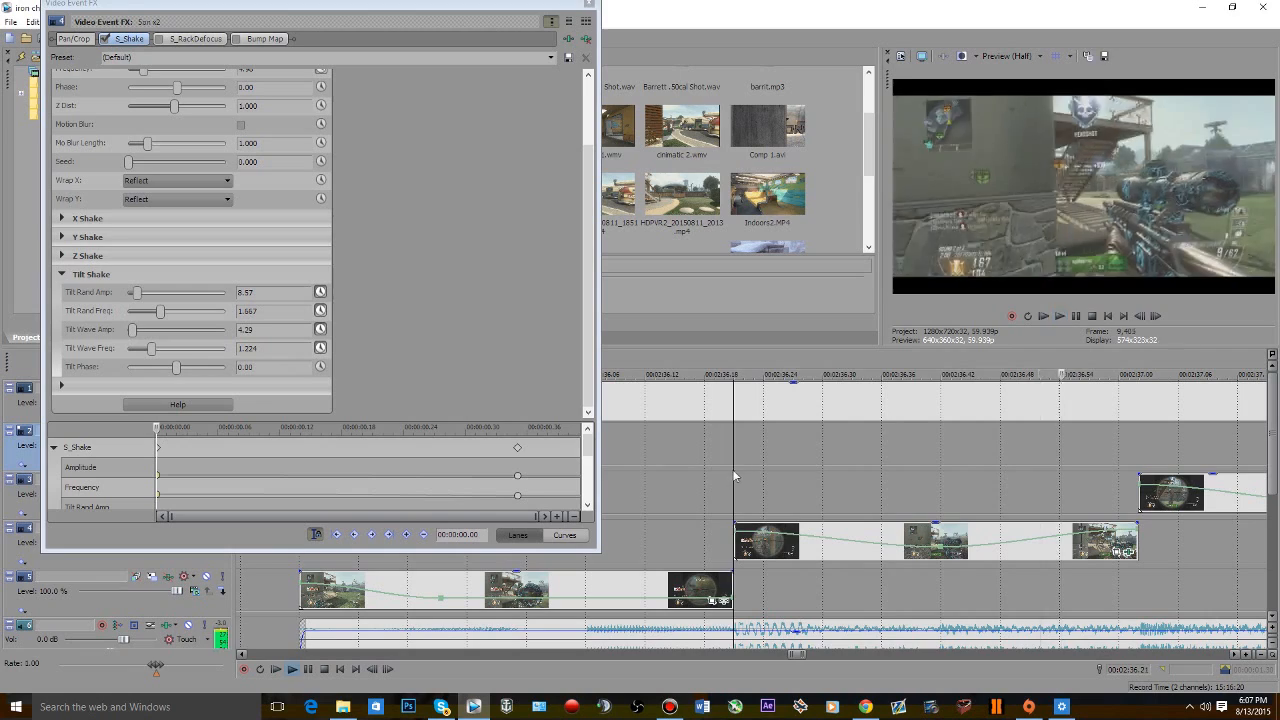
{"action": "scroll", "coordinate": [715, 458], "scroll_direction": "down", "scroll_amount": 4}
{"action": "left_click", "coordinate": [717, 462]}
{"action": "left_click", "coordinate": [640, 453]}
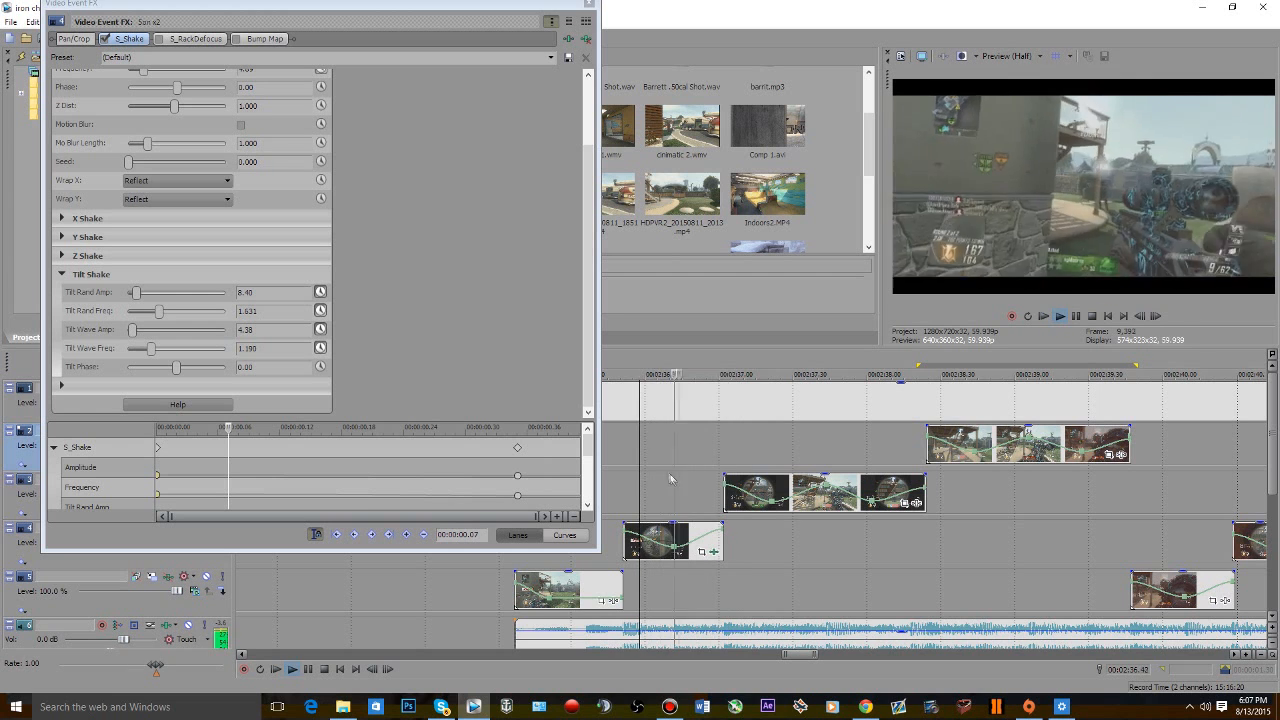
{"action": "key", "text": "Return"}
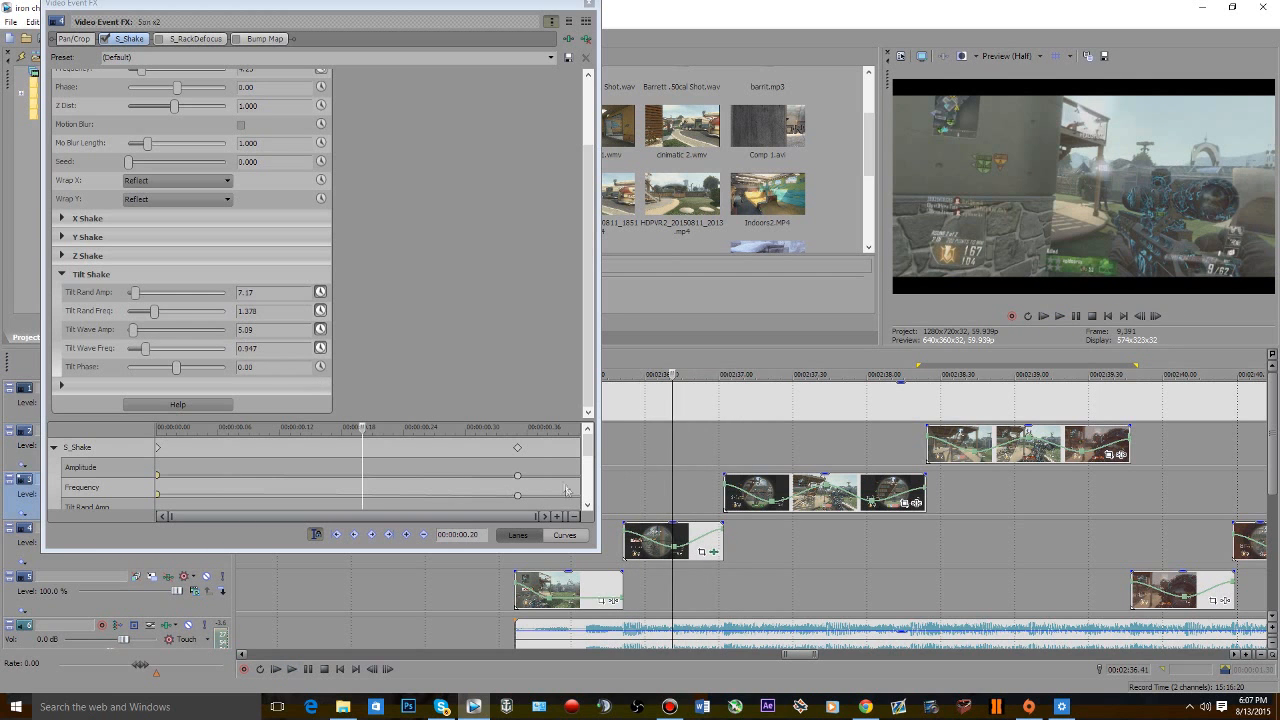
- Lower Tilt Rand Freq to 0.374 at the second S_Shake keyframe and preview the clip
{"action": "left_click", "coordinate": [517, 447]}
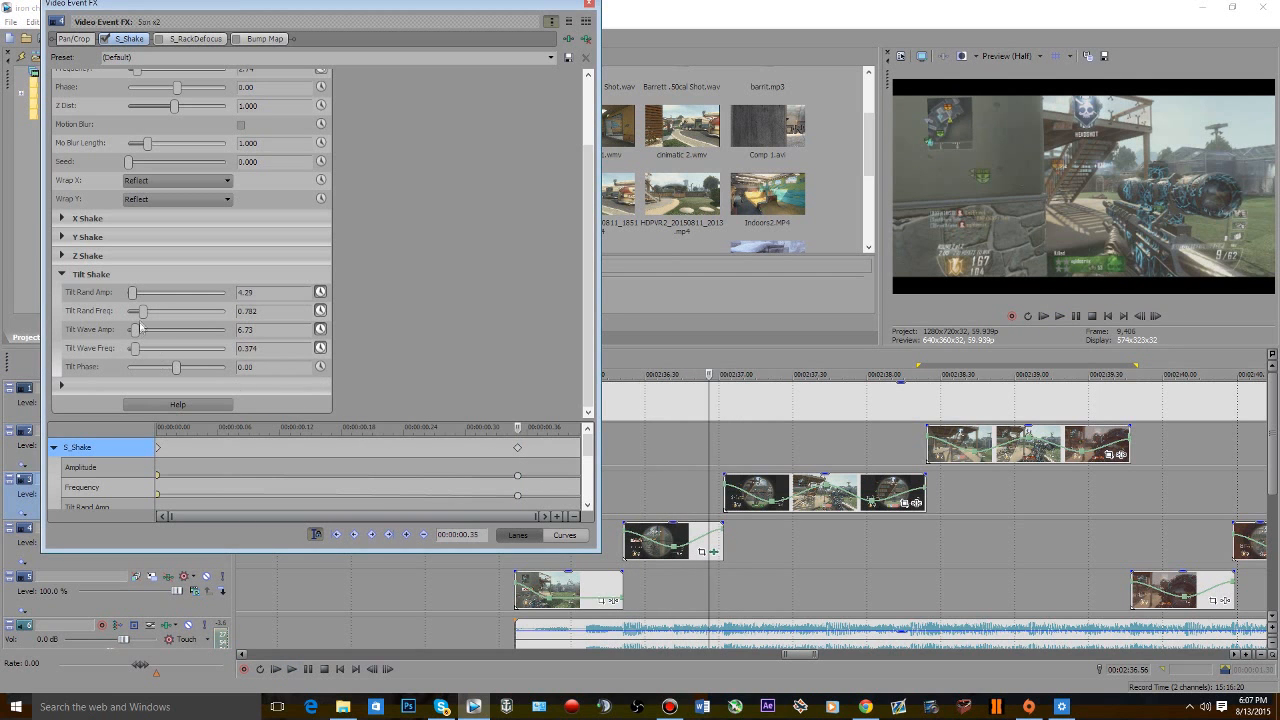
{"action": "left_click_drag", "start_coordinate": [142, 318], "coordinate": [136, 319]}
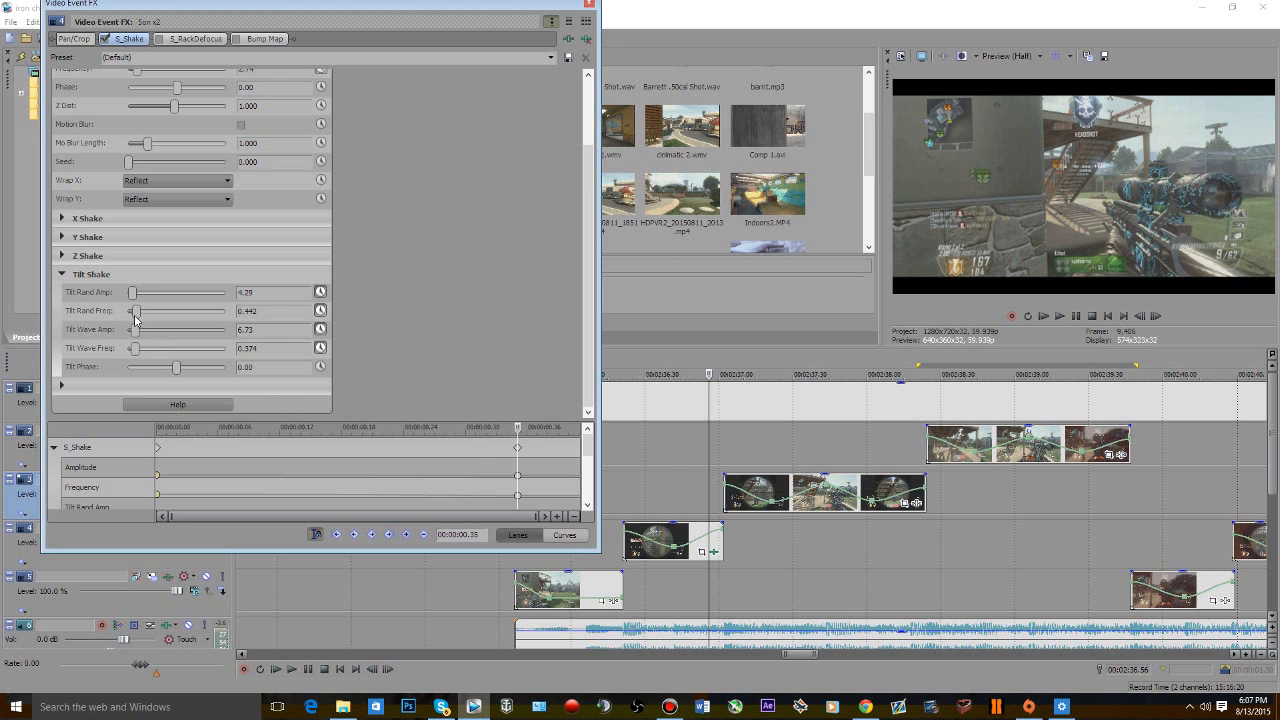
{"action": "left_click", "coordinate": [670, 467]}
{"action": "left_click", "coordinate": [630, 470]}
{"action": "key", "text": "space"}
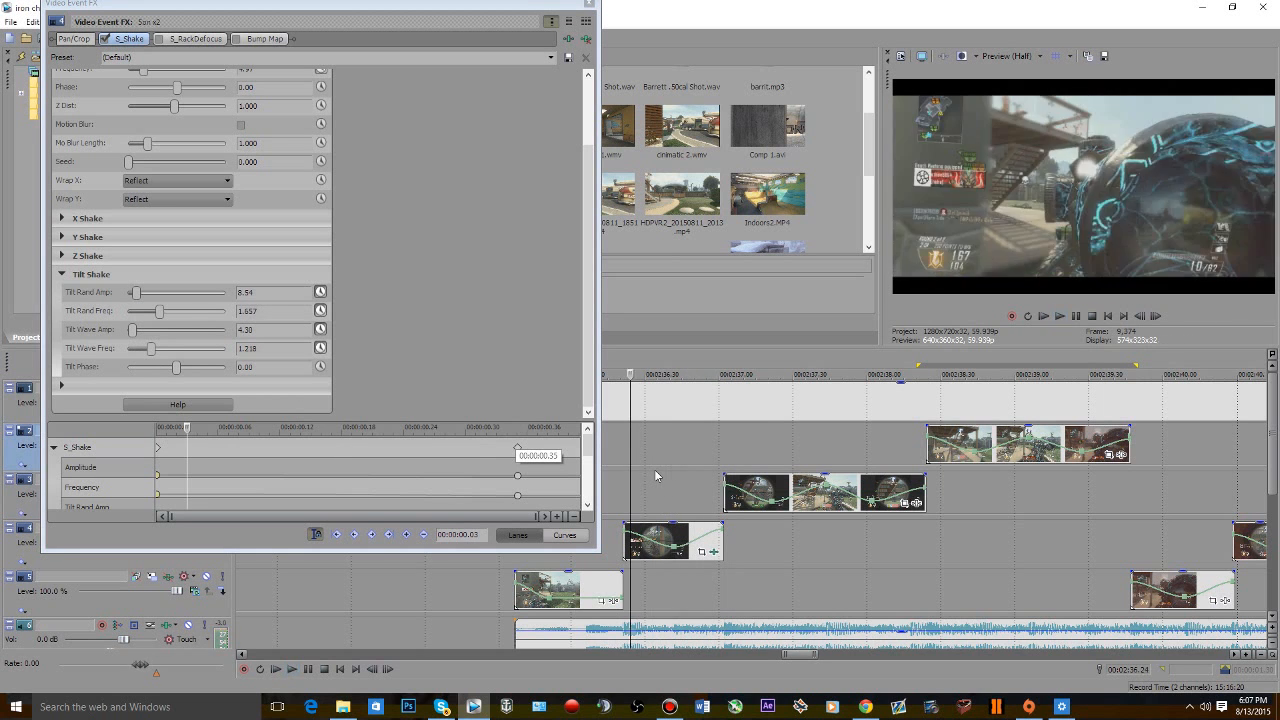
{"action": "key", "text": "space"}
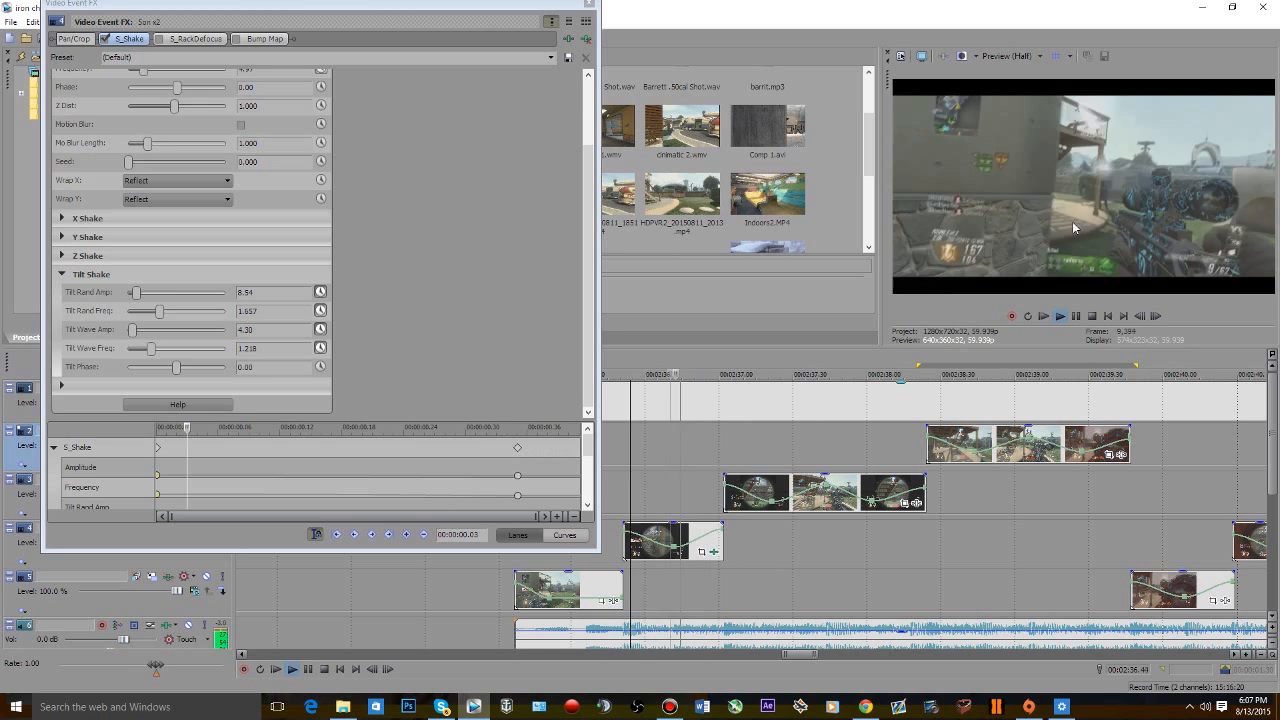
- At the second keyframe, set Tilt Rand Amp to 4.90, Rand Freq to 0.306, Wave Amp to 3.67 and Wave Freq to 0.272, then preview
{"action": "left_click", "coordinate": [517, 449]}
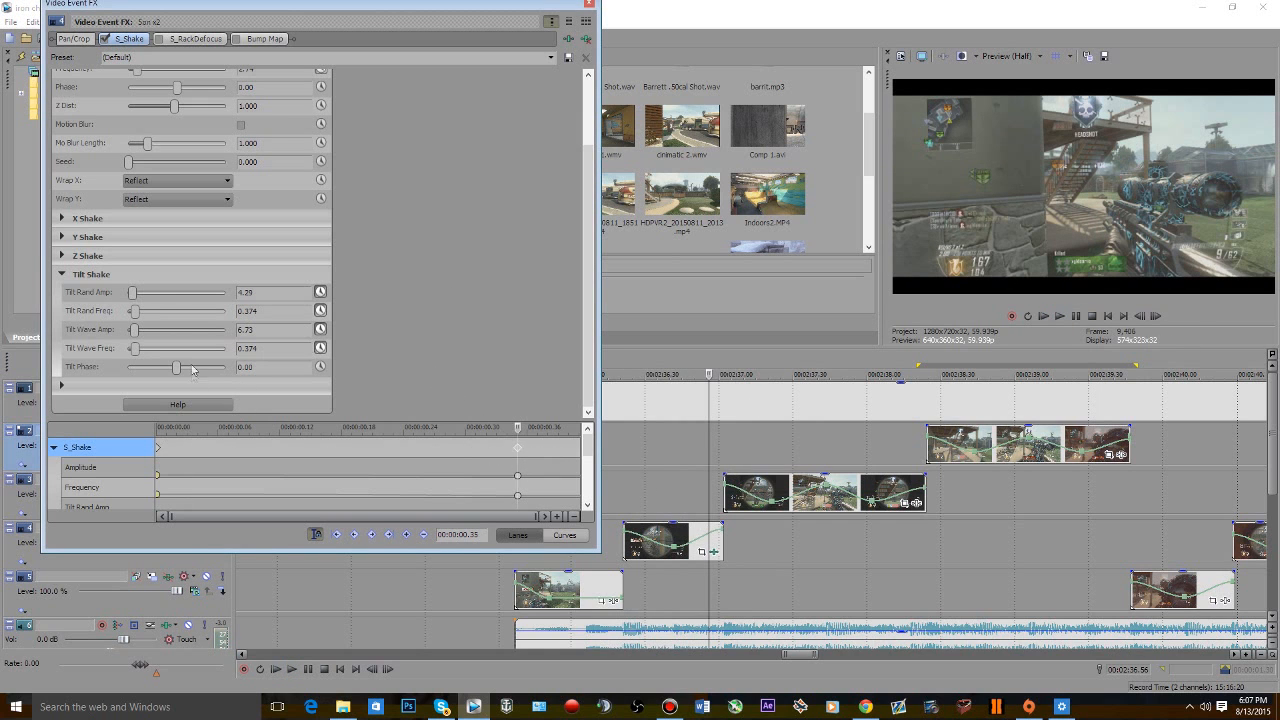
{"action": "left_click_drag", "start_coordinate": [136, 348], "coordinate": [83, 298]}
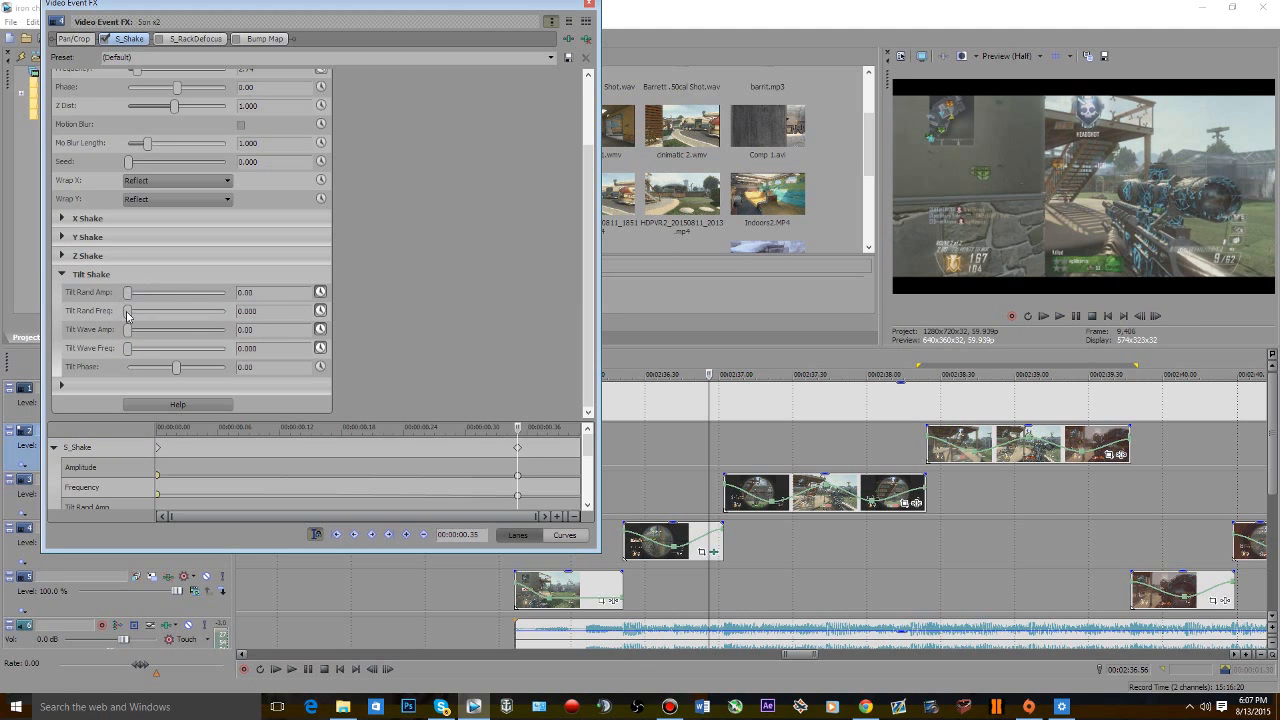
{"action": "left_click_drag", "start_coordinate": [126, 294], "coordinate": [136, 313]}
{"action": "left_click_drag", "start_coordinate": [134, 348], "coordinate": [136, 348]}
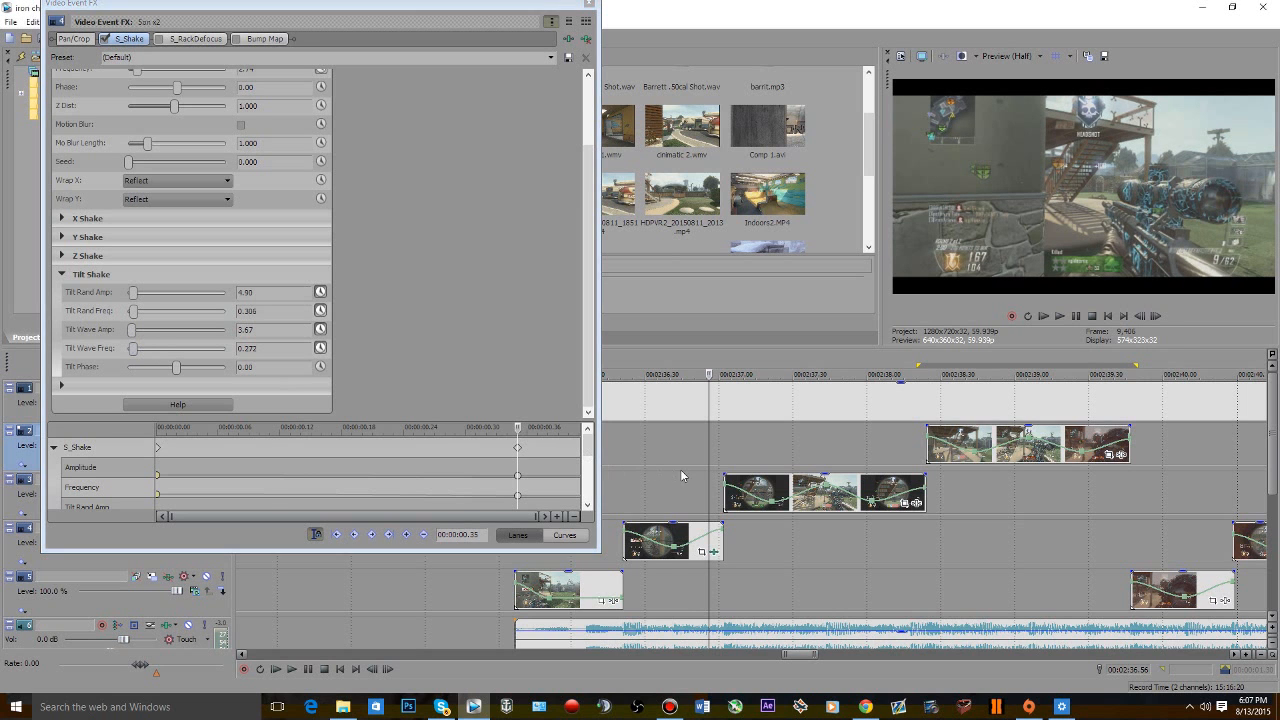
{"action": "left_click", "coordinate": [650, 471]}
{"action": "key", "text": "space"}
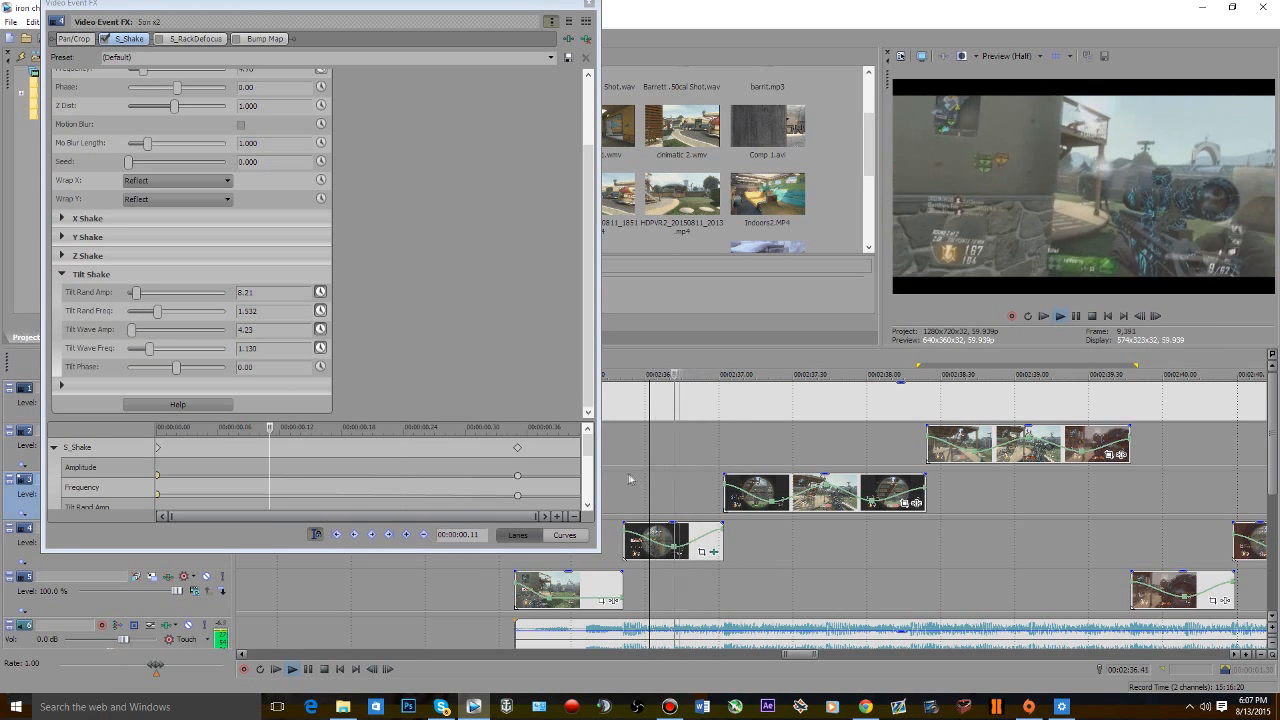
- Move the second S_Shake keyframe to 00:00:00.27
{"action": "left_click", "coordinate": [516, 449]}
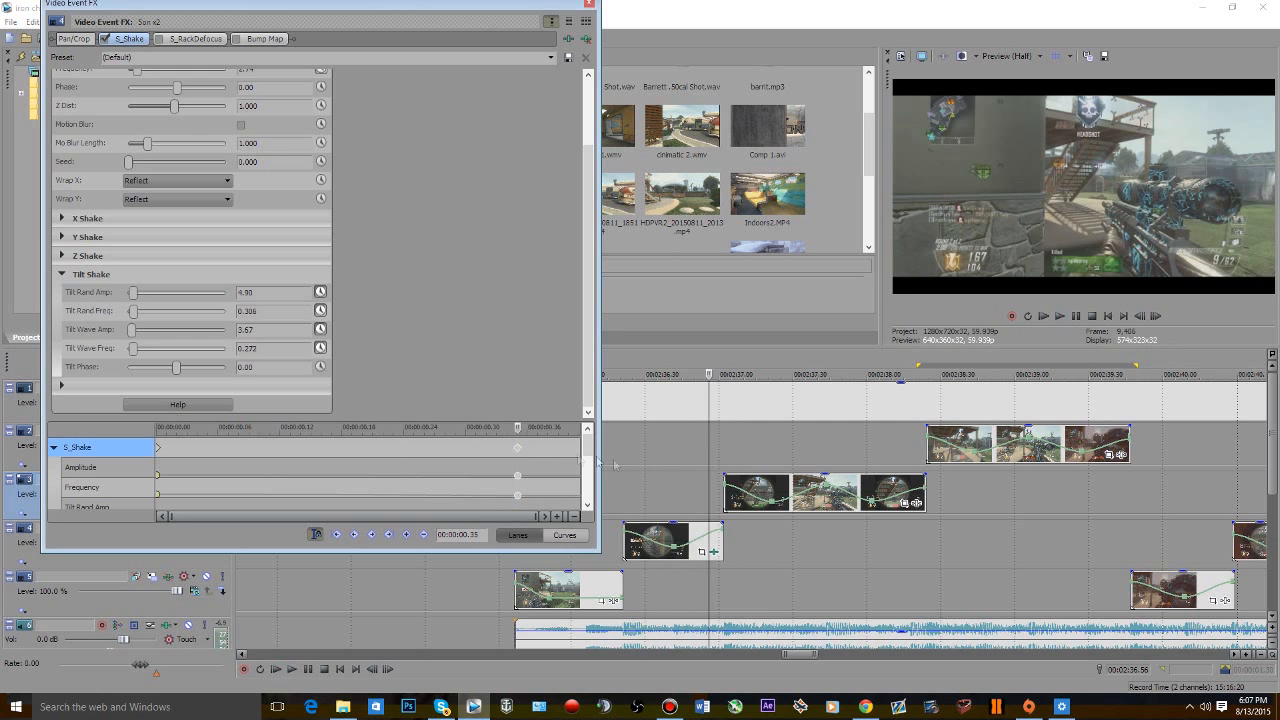
{"action": "left_click_drag", "start_coordinate": [519, 450], "coordinate": [434, 450]}
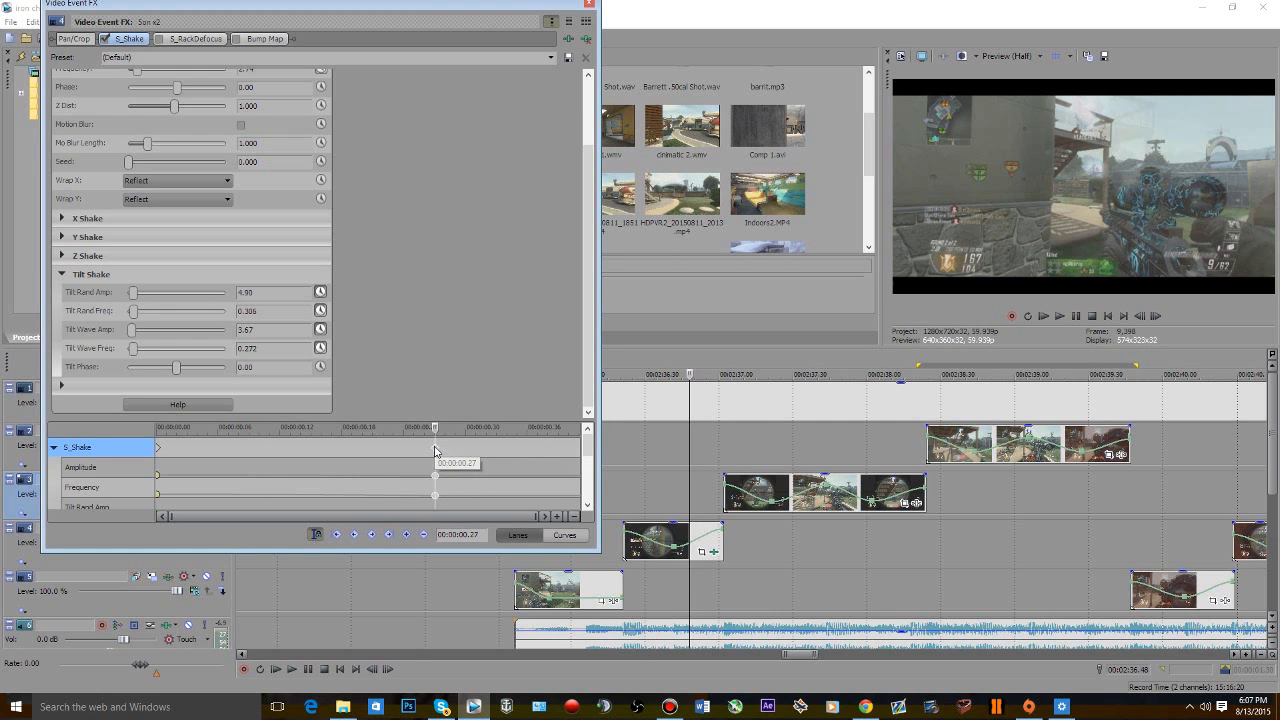
- Play back the S_Shake clip from its start, check the second keyframe, and play the section from there to the clip's end
{"action": "left_click", "coordinate": [622, 499]}
{"action": "key", "text": "space"}
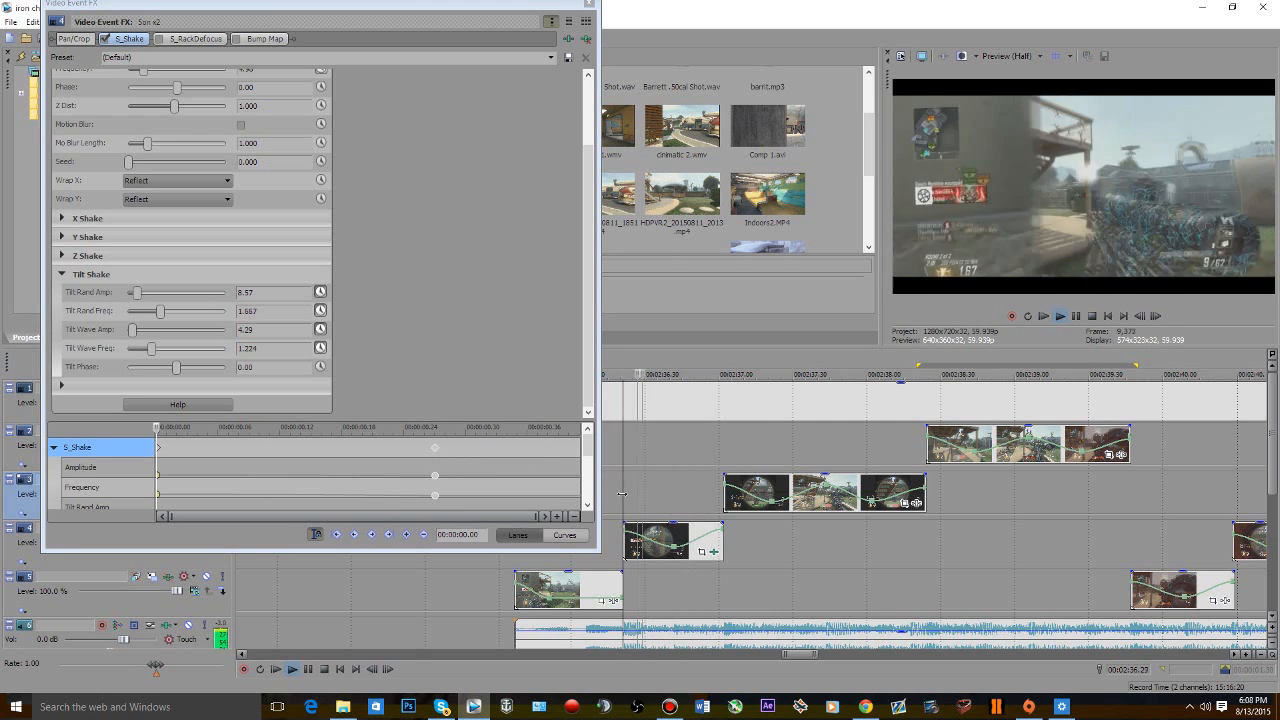
{"action": "left_click", "coordinate": [454, 453]}
{"action": "left_click", "coordinate": [431, 445]}
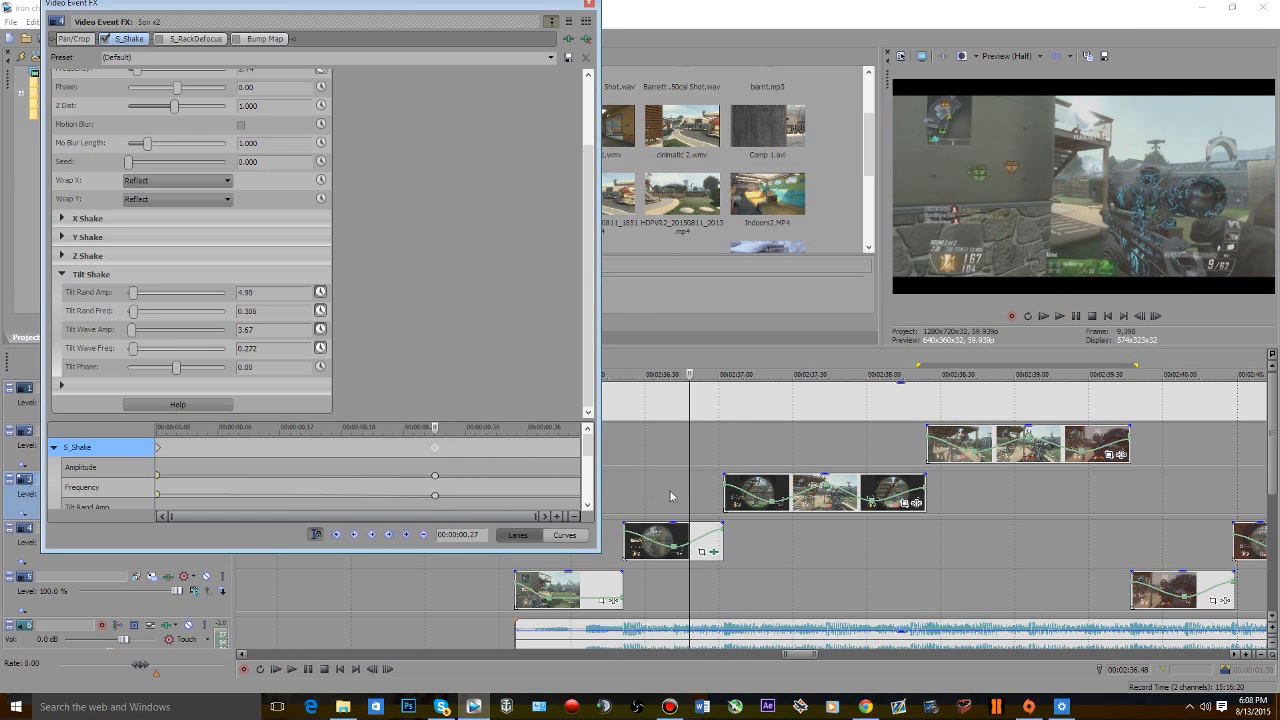
{"action": "left_click_drag", "start_coordinate": [689, 450], "coordinate": [724, 455]}
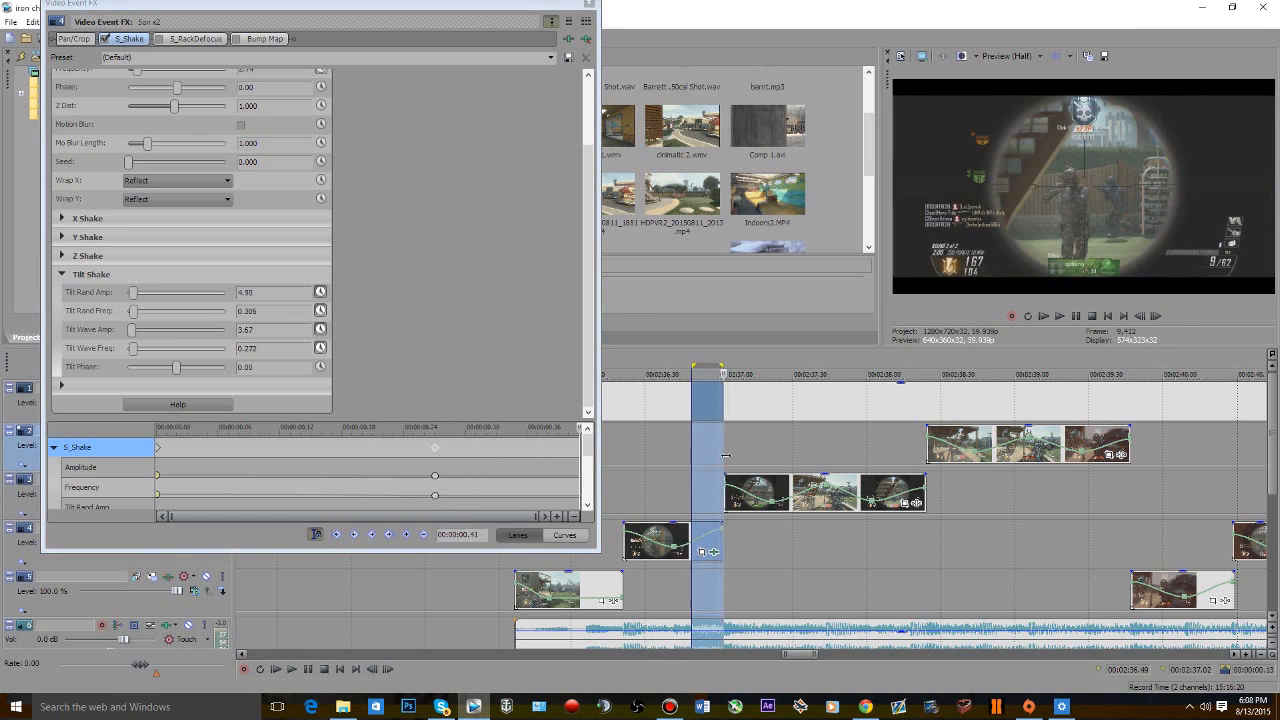
{"action": "key", "text": "space"}
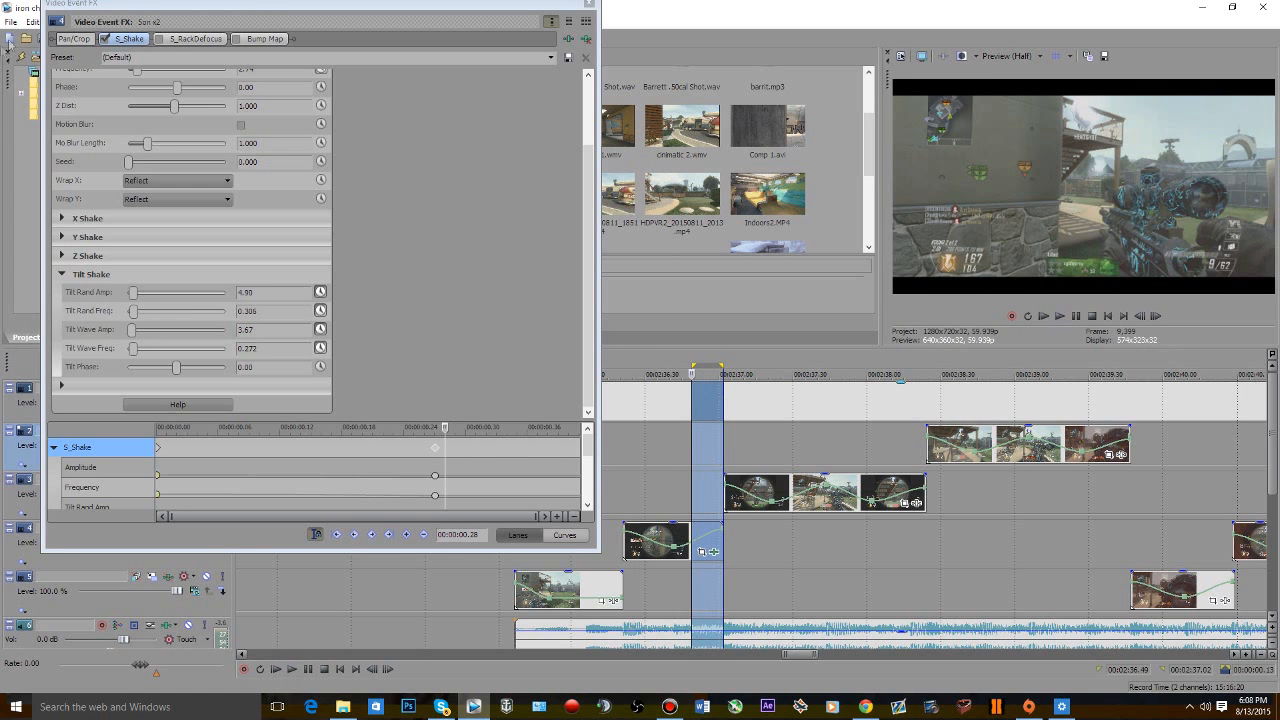
{"action": "left_click_drag", "start_coordinate": [465, 437], "coordinate": [157, 437]}
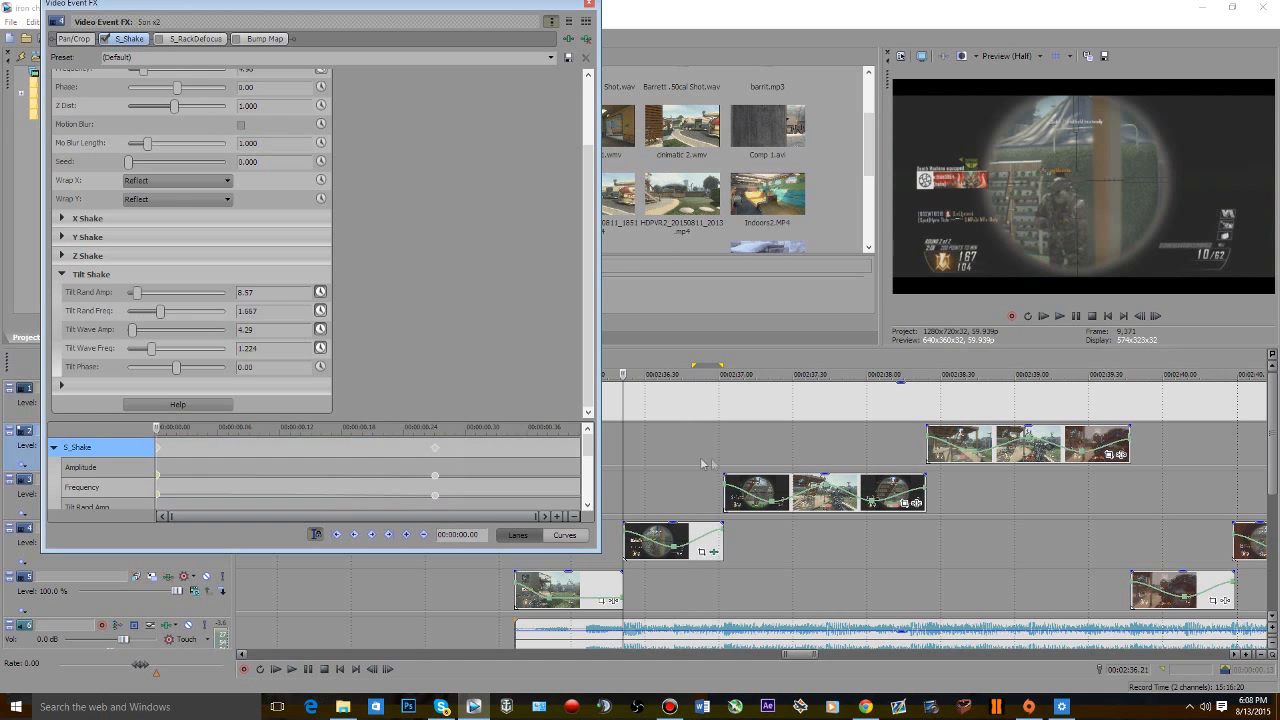
- Add the S_Shake effect to the neighbouring gameplay clip on track 3
{"action": "left_click", "coordinate": [916, 502]}
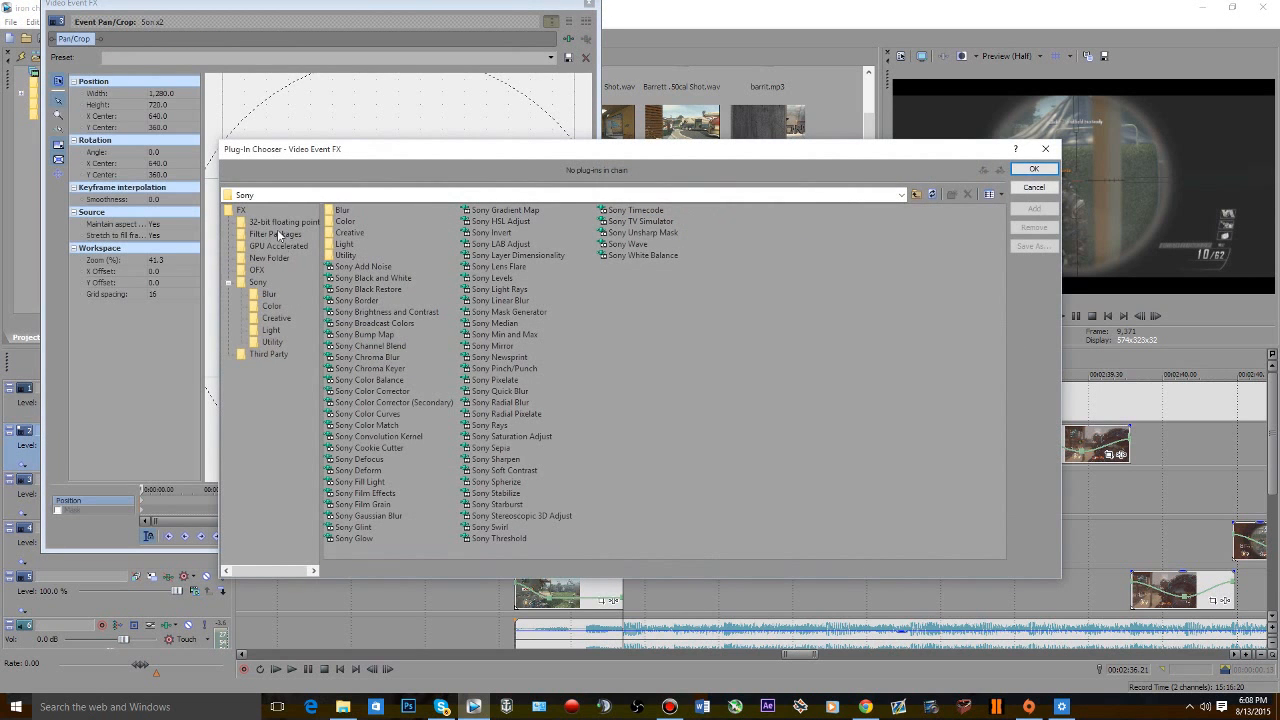
{"action": "left_click", "coordinate": [266, 354]}
{"action": "left_click", "coordinate": [932, 210]}
{"action": "left_click", "coordinate": [1034, 208]}
{"action": "left_click", "coordinate": [1034, 169]}
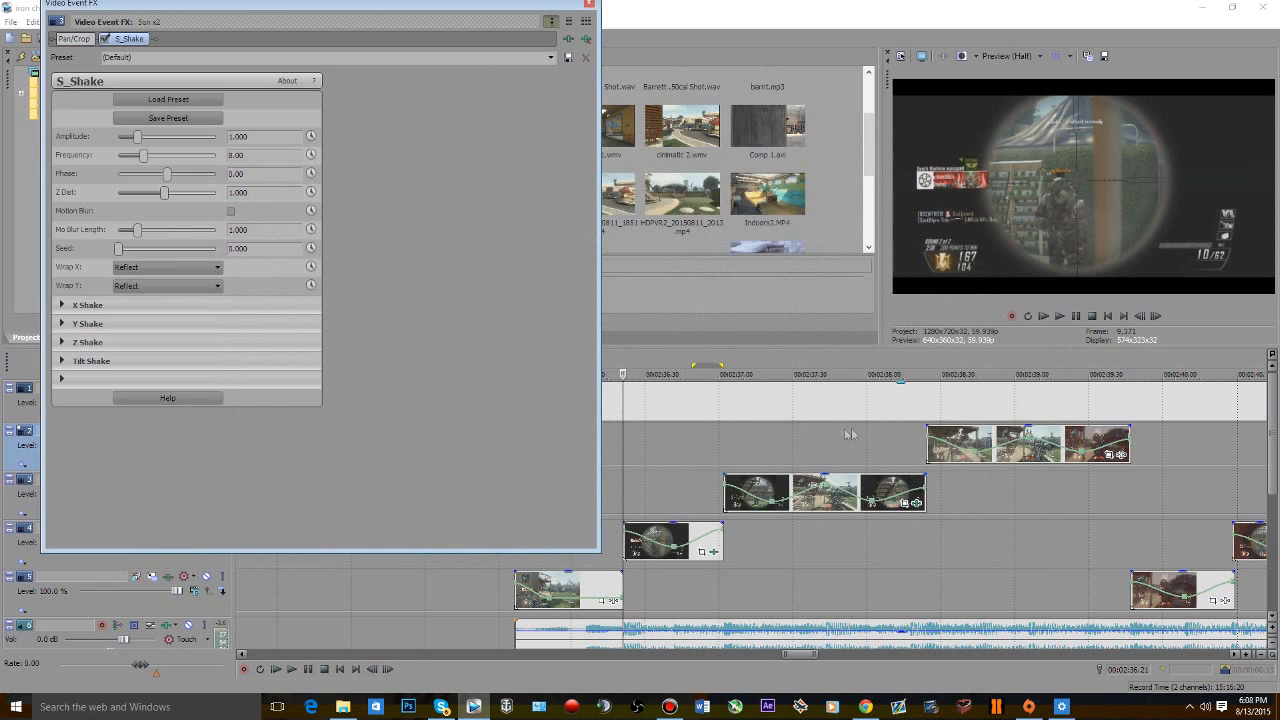
- Turn on keyframing for Amplitude, Frequency and the Tilt Rand and Tilt Wave parameters on the track 3 clip, and add a second keyframe
{"action": "left_click", "coordinate": [310, 136]}
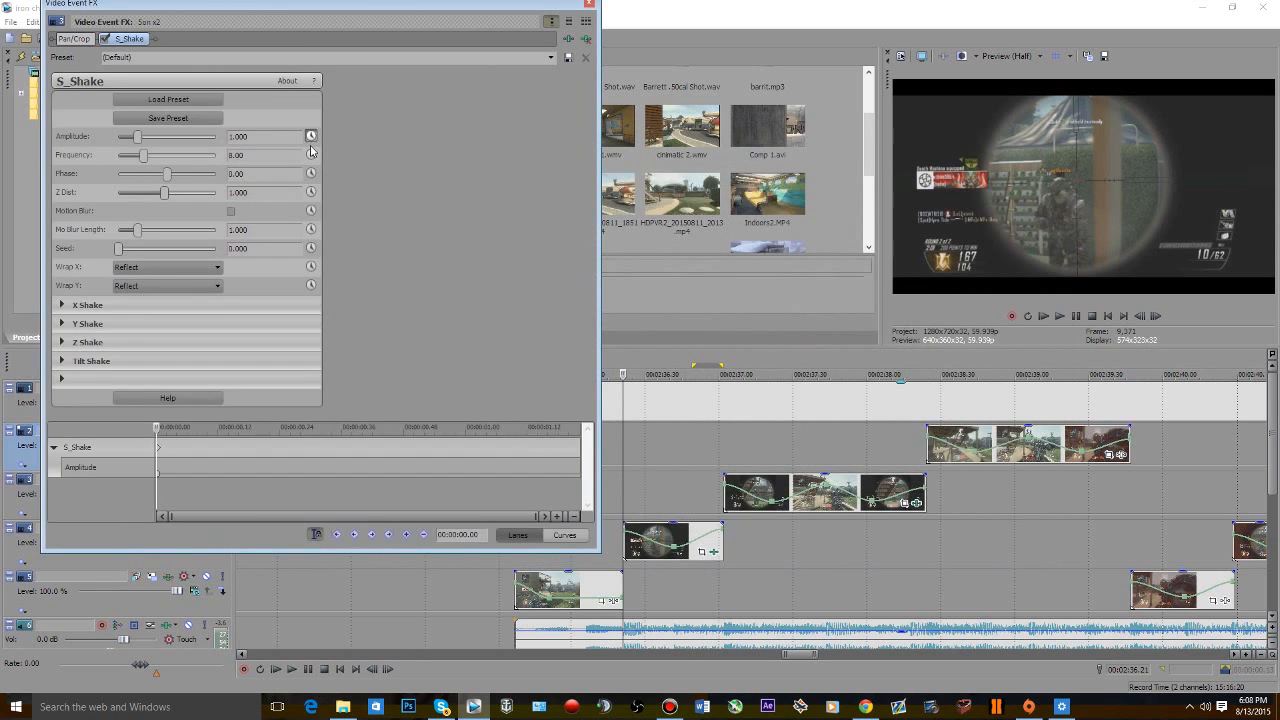
{"action": "left_click", "coordinate": [310, 155]}
{"action": "left_click", "coordinate": [66, 362]}
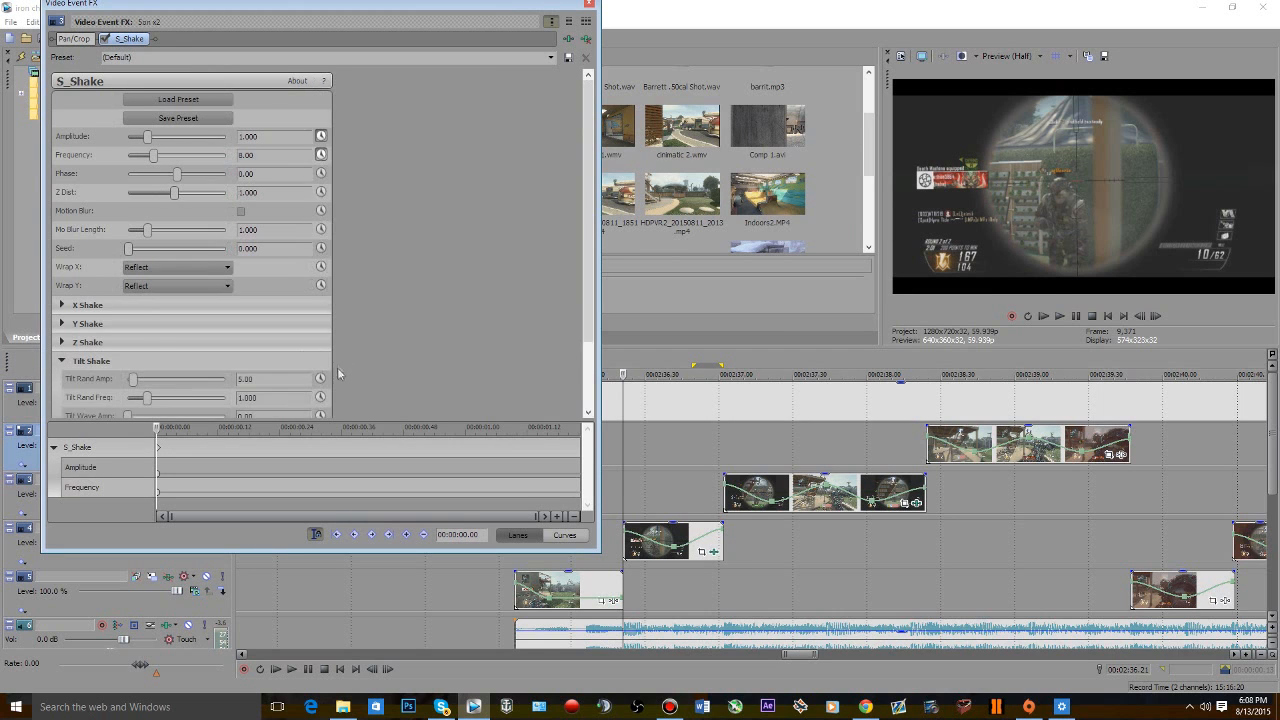
{"action": "scroll", "coordinate": [325, 377], "scroll_direction": "down", "scroll_amount": 1}
{"action": "left_click", "coordinate": [320, 330]}
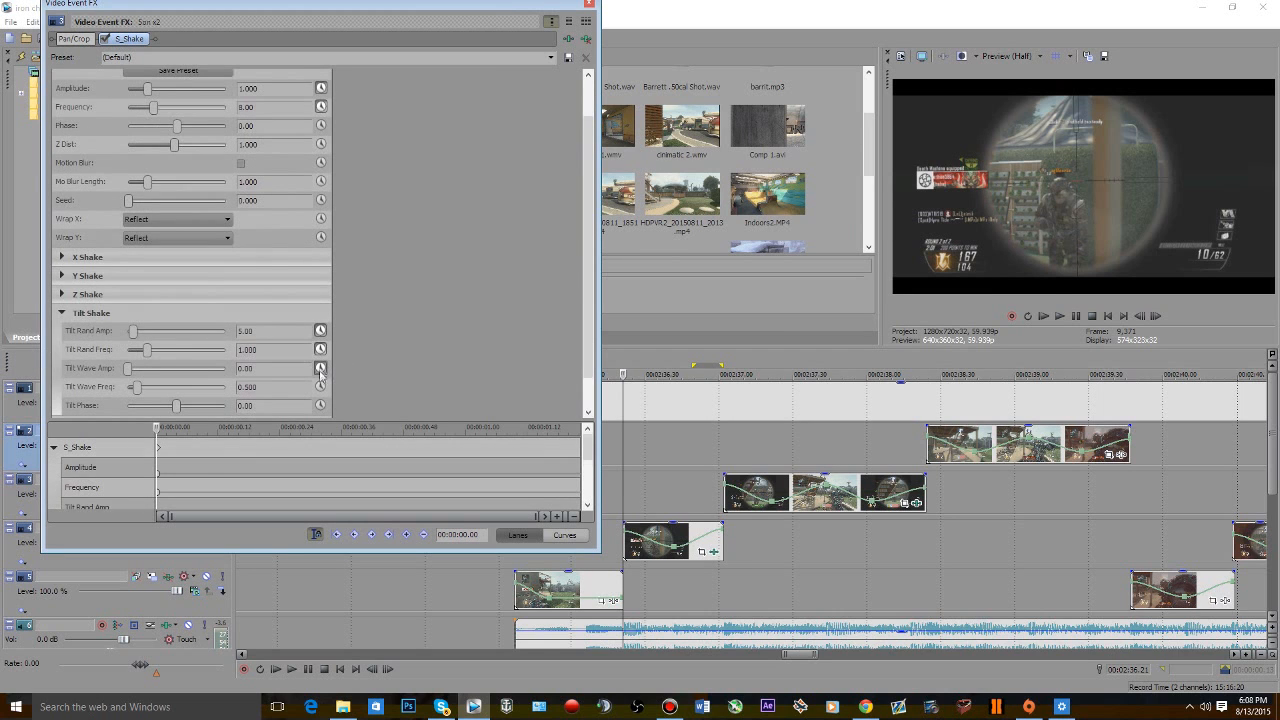
{"action": "left_click_drag", "start_coordinate": [159, 448], "coordinate": [295, 448]}
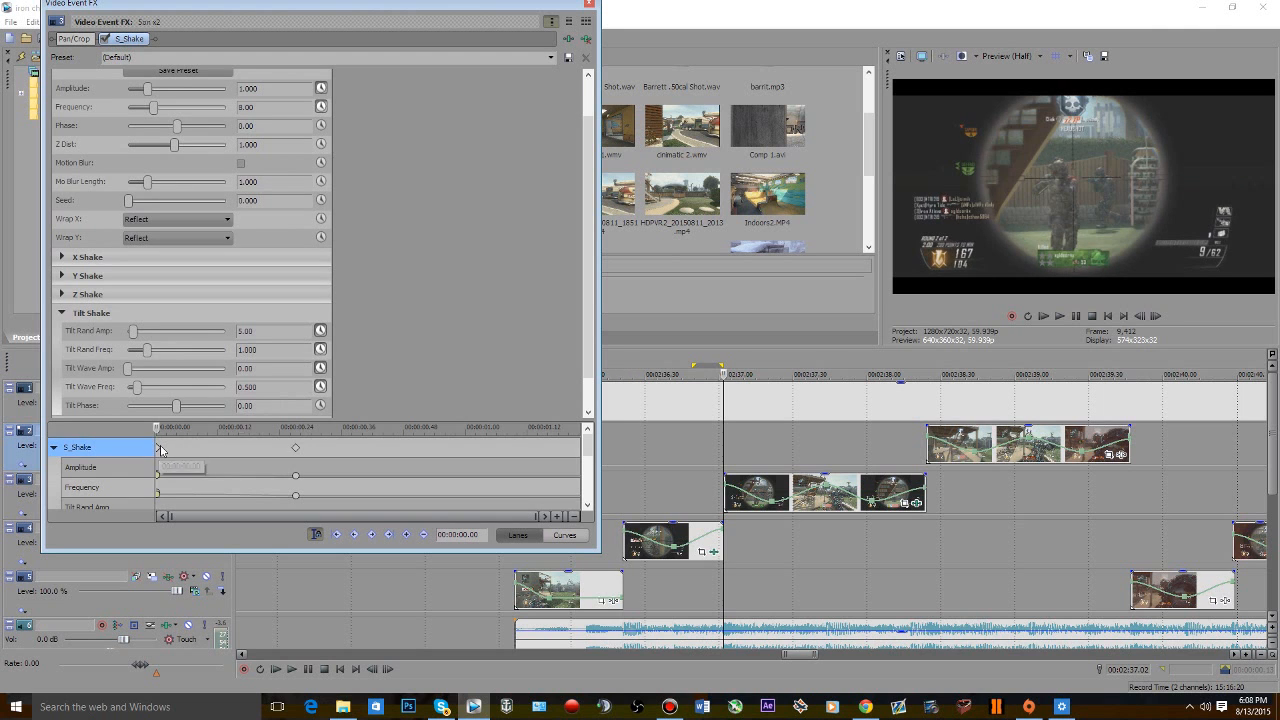
- Preview the cut between the two clips, then remove S_Shake from the track 3 clip and close its effect settings
{"action": "left_click", "coordinate": [708, 446]}
{"action": "key", "text": "space"}
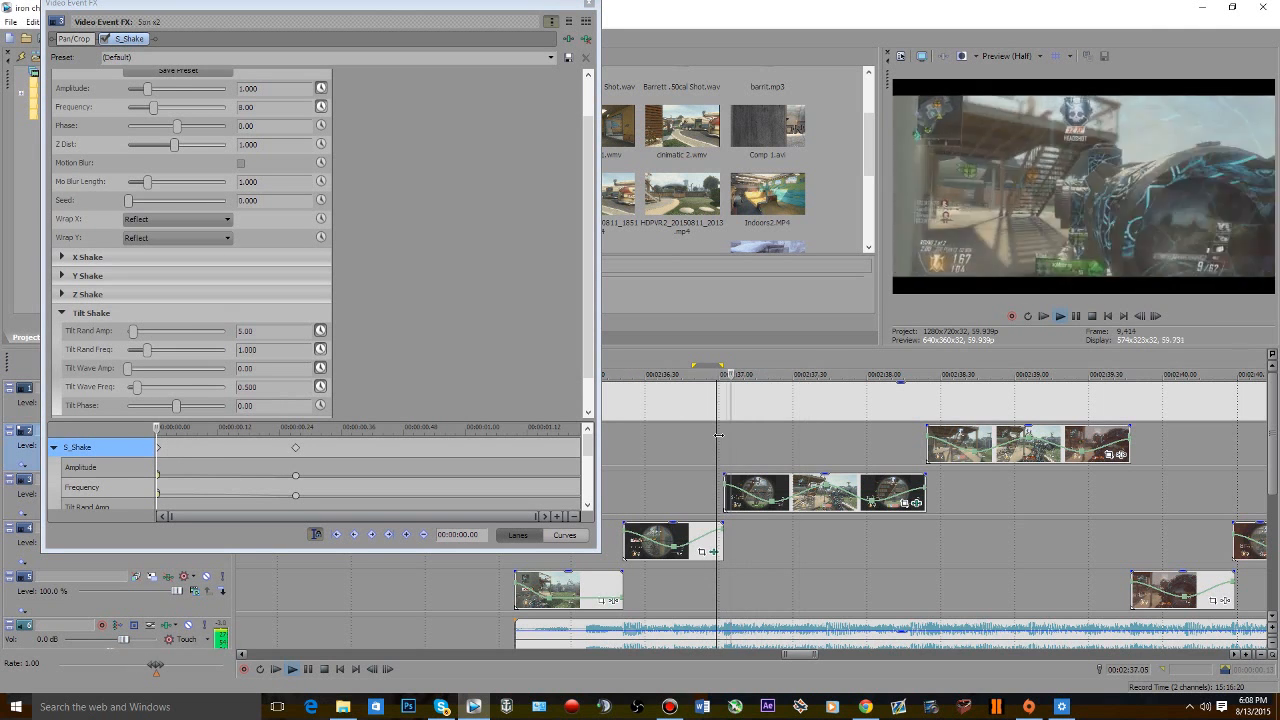
{"action": "key", "text": "space"}
{"action": "scroll", "coordinate": [374, 331], "scroll_direction": "down", "scroll_amount": 1}
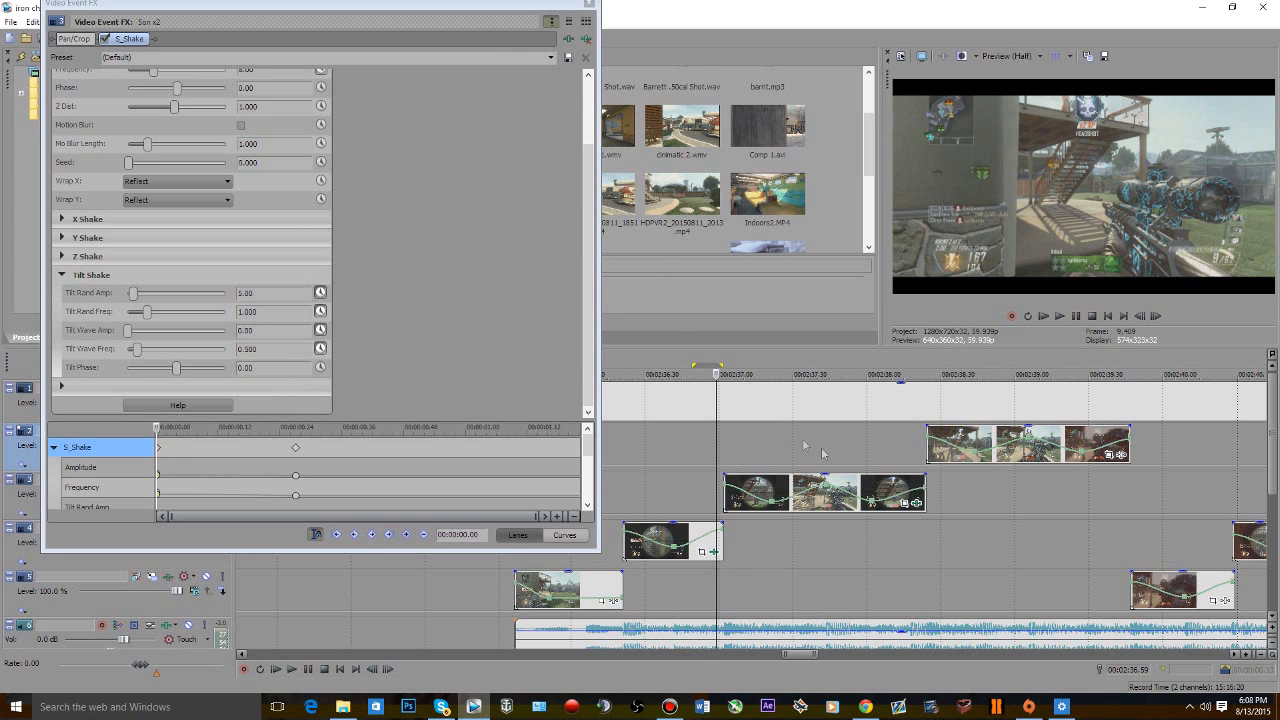
{"action": "left_click", "coordinate": [586, 40]}
{"action": "left_click", "coordinate": [589, 4]}
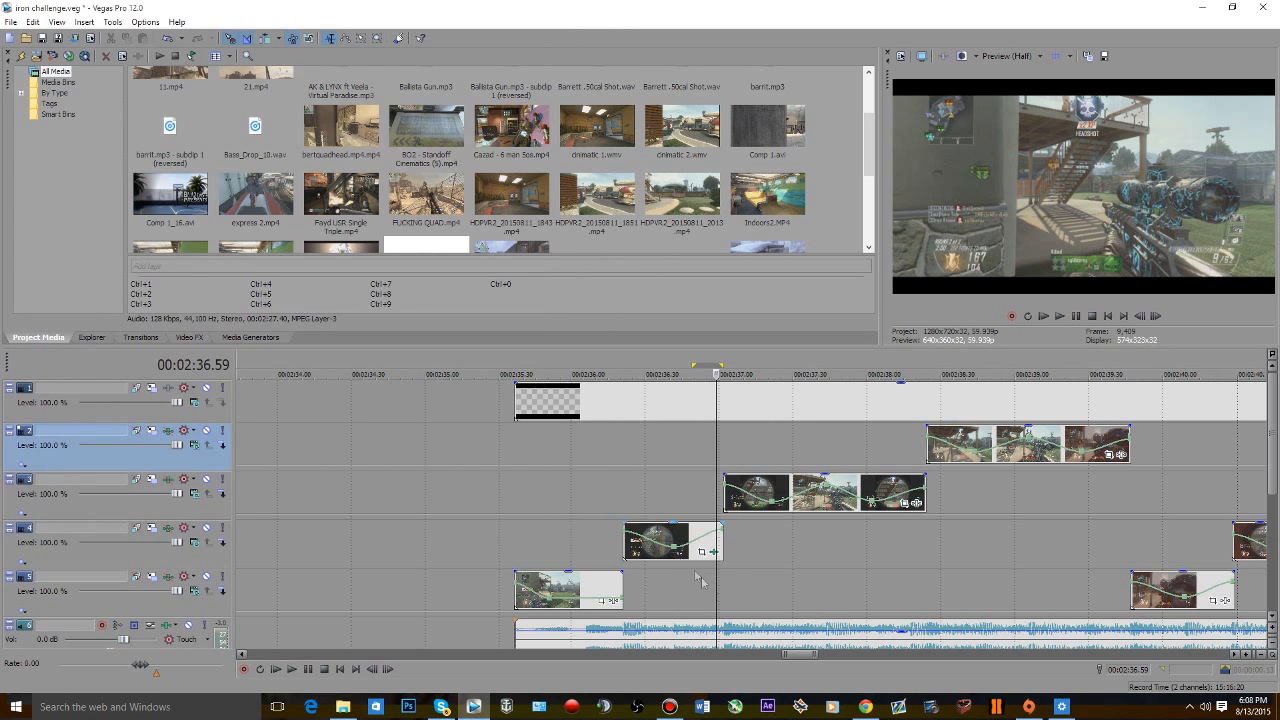
- At the track 4 clip's first S_Shake keyframe, set Tilt Rand Amp 14.08, Rand Freq 1.190, Wave Amp 7.96 and Wave Freq 0.918, then preview
{"action": "left_click", "coordinate": [716, 553]}
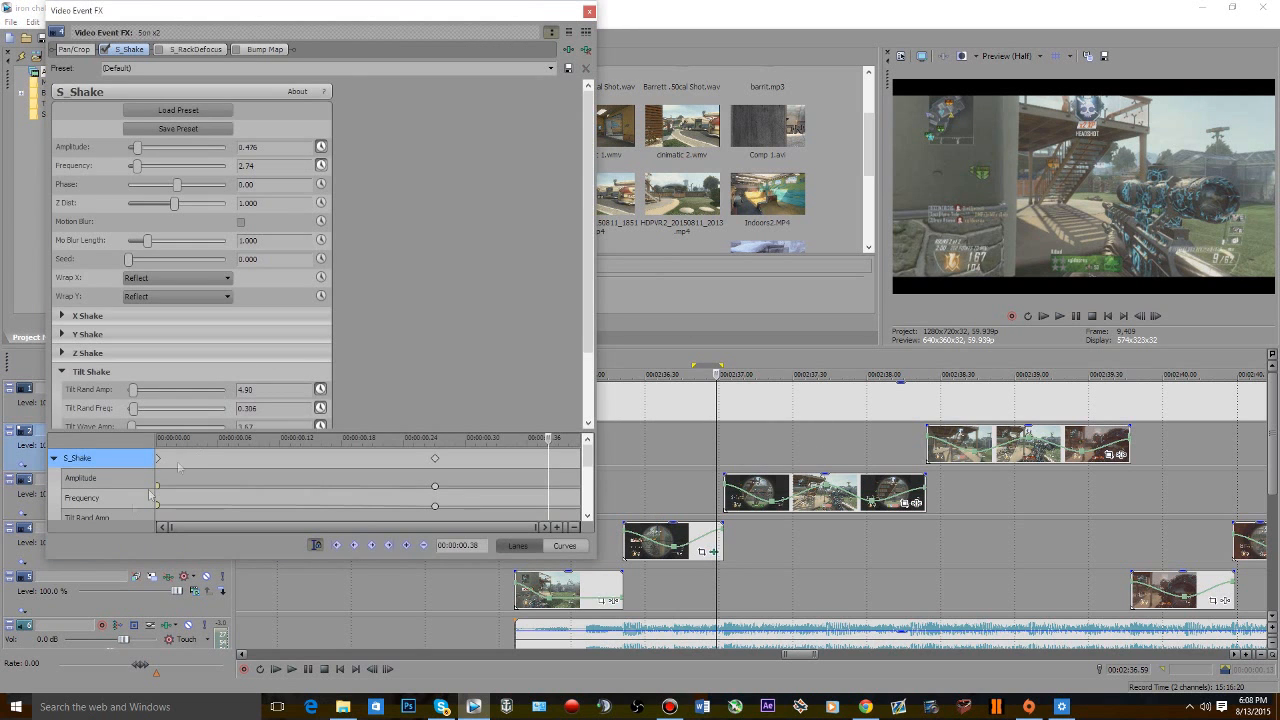
{"action": "left_click", "coordinate": [155, 458]}
{"action": "scroll", "coordinate": [376, 341], "scroll_direction": "down", "scroll_amount": 2}
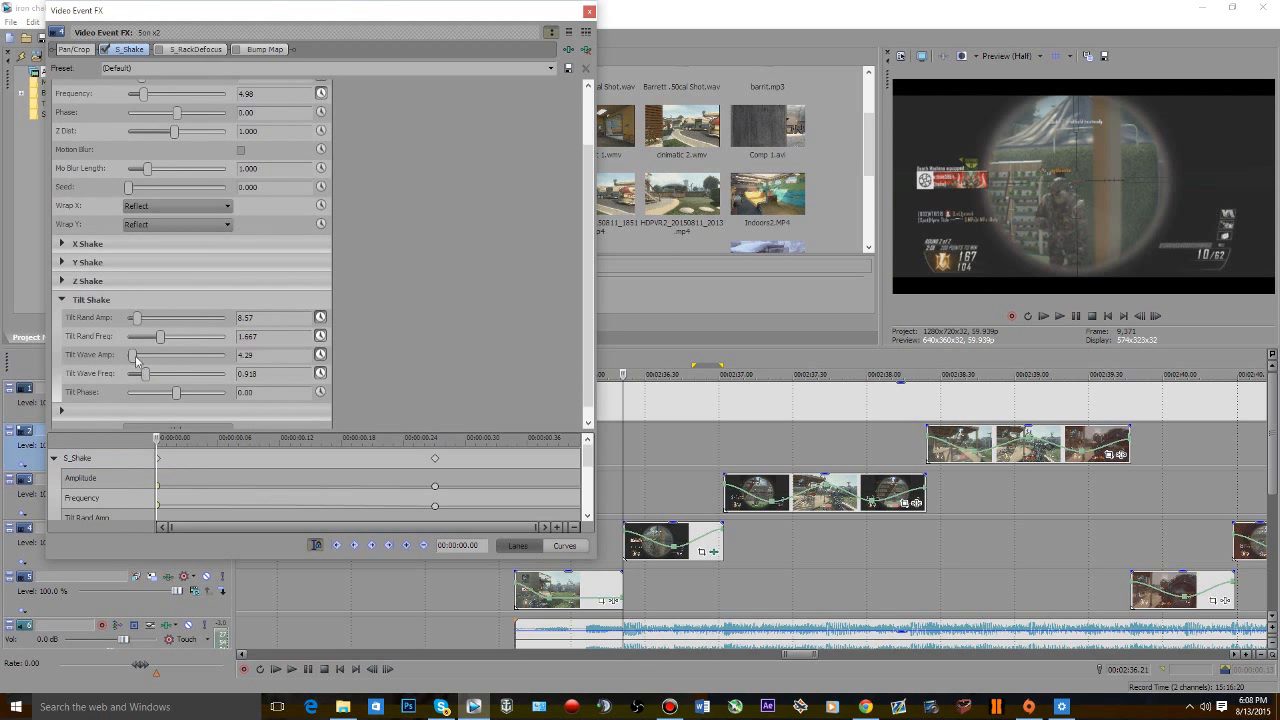
{"action": "left_click_drag", "start_coordinate": [138, 320], "coordinate": [144, 319]}
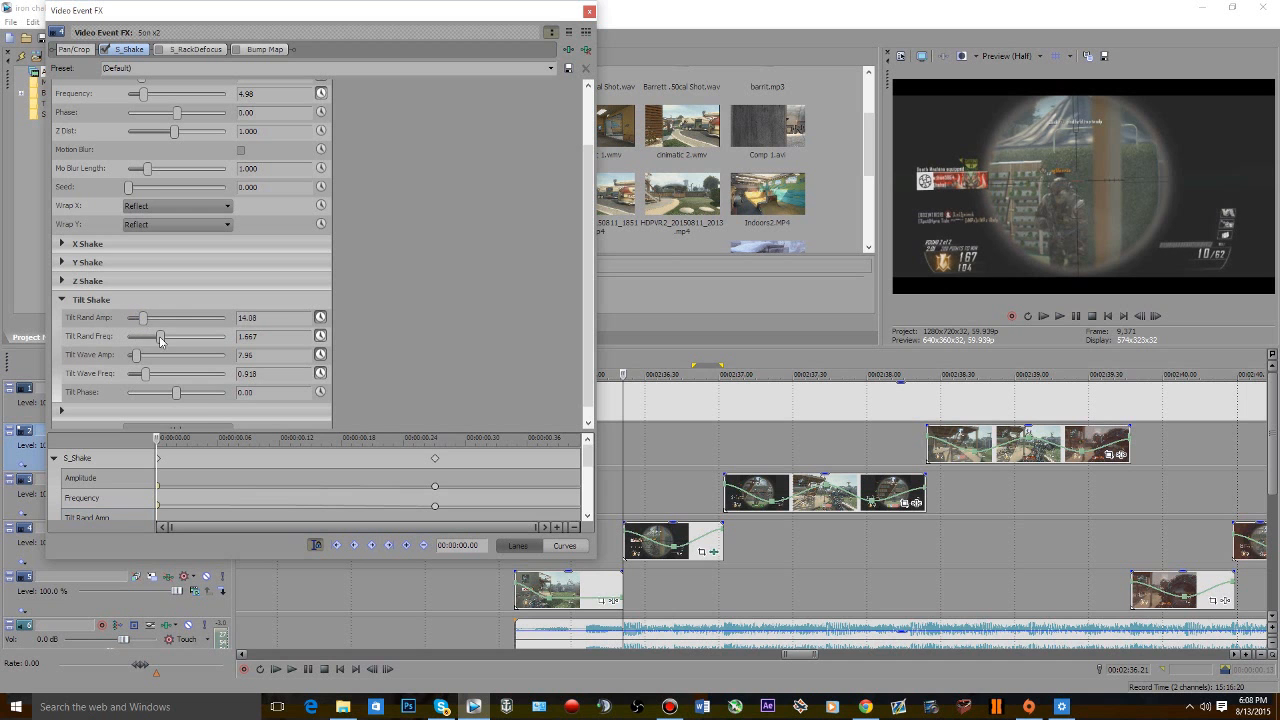
{"action": "left_click", "coordinate": [623, 466]}
{"action": "key", "text": "space"}
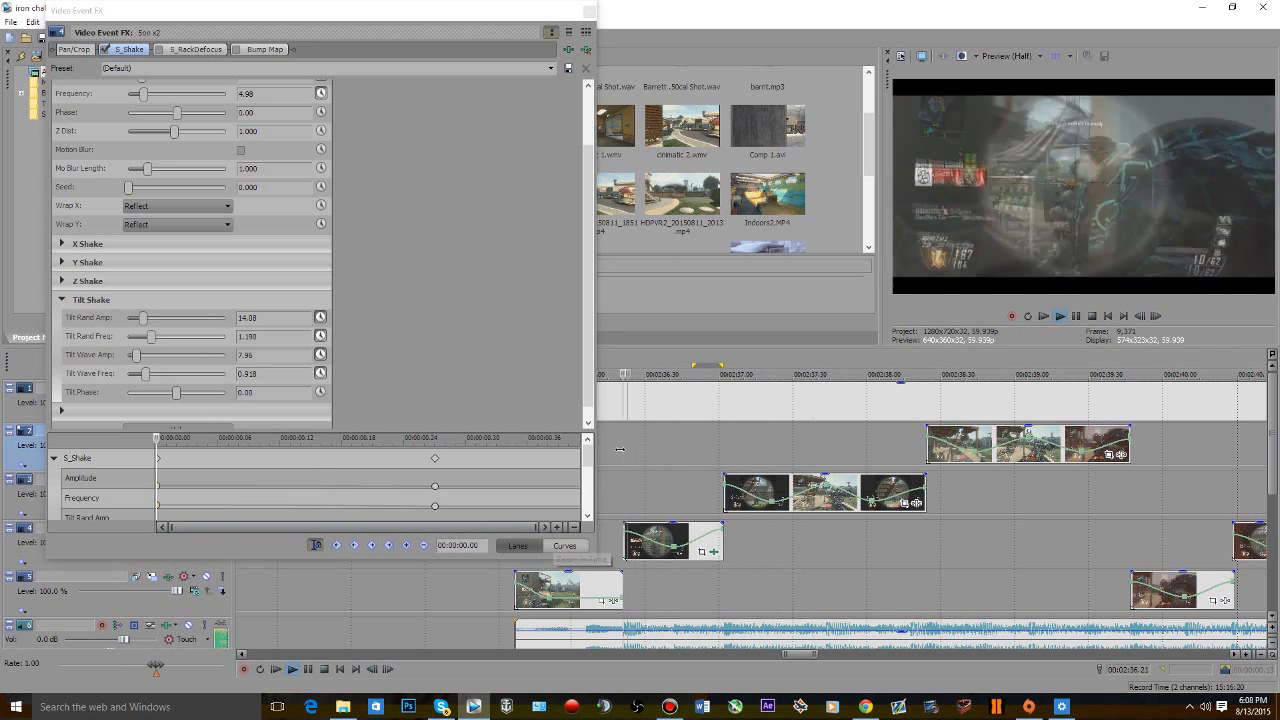
{"action": "key", "text": "space"}
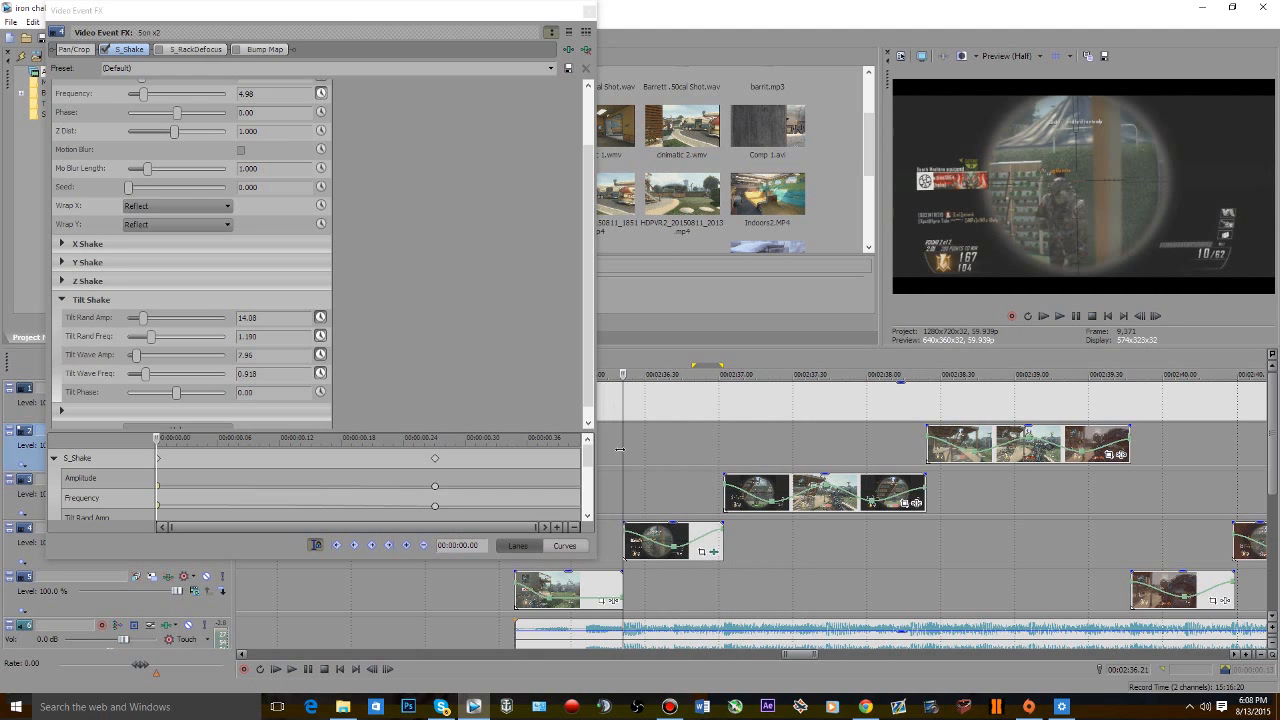
- Try a Tilt Wave Amp of 12.86 at the first S_Shake keyframe and preview the clip
{"action": "left_click_drag", "start_coordinate": [136, 355], "coordinate": [140, 343]}
{"action": "left_click", "coordinate": [145, 319]}
{"action": "left_click", "coordinate": [629, 494]}
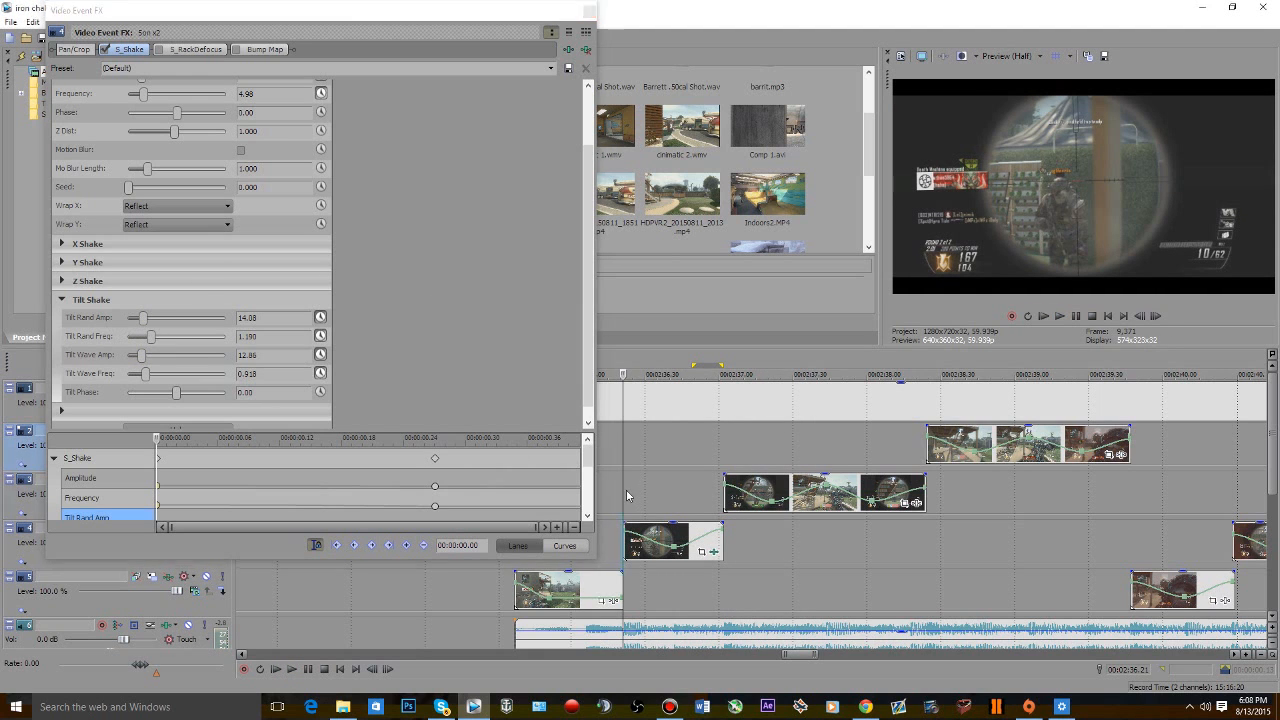
{"action": "key", "text": "space"}
{"action": "key", "text": "space"}
{"action": "key", "text": "space"}
{"action": "key", "text": "space"}
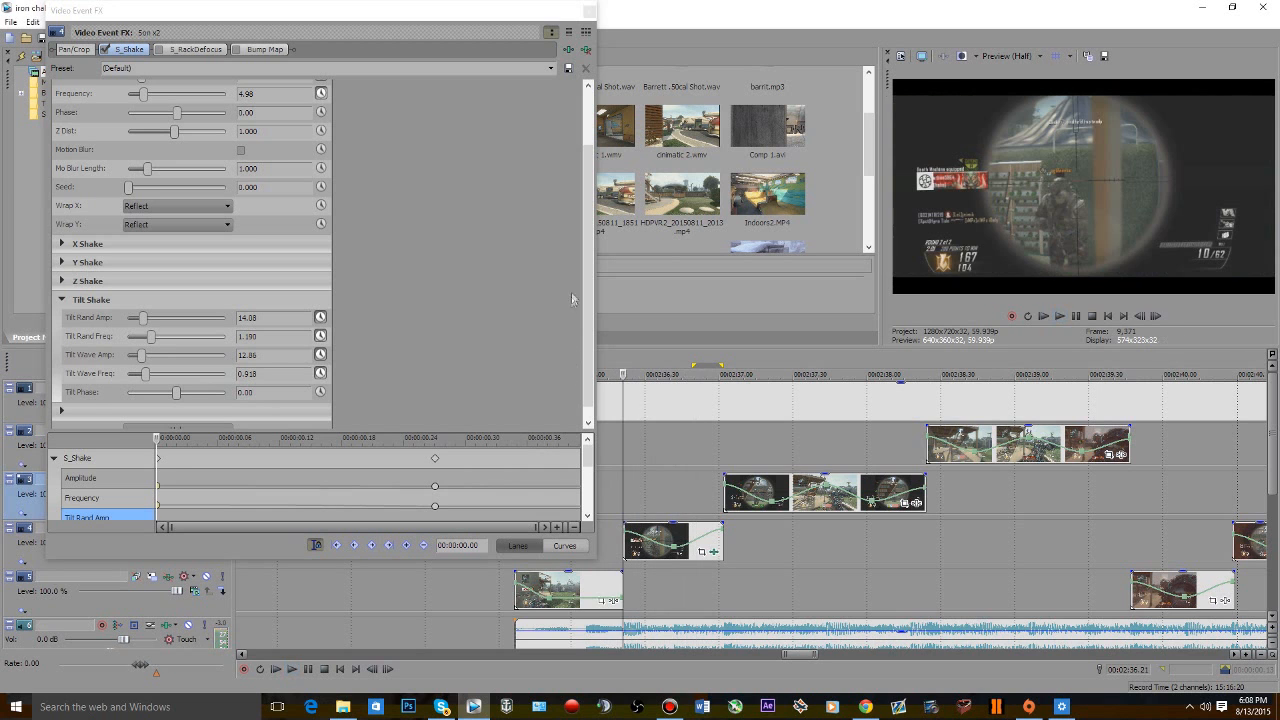
- Set Tilt Wave Amp to 11.02 and Tilt Rand Amp to 10.41 at the first keyframe, then preview the clip
{"action": "left_click", "coordinate": [141, 355]}
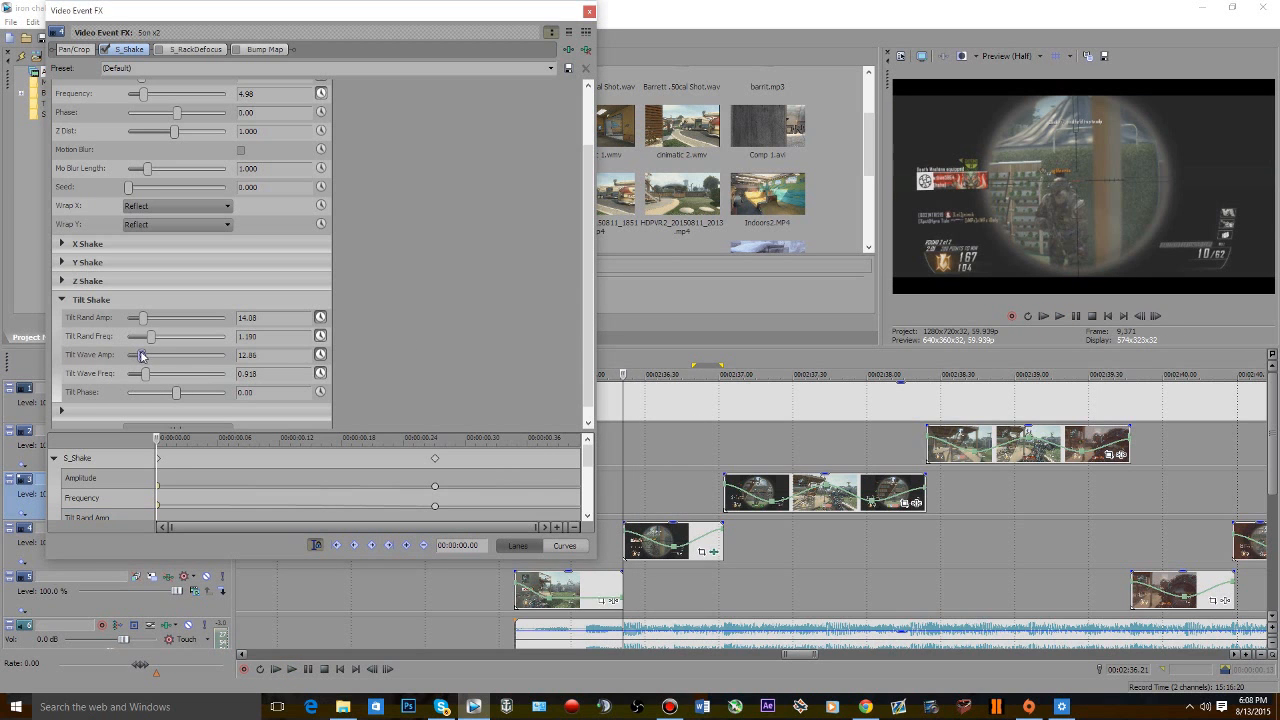
{"action": "left_click_drag", "start_coordinate": [142, 320], "coordinate": [139, 320]}
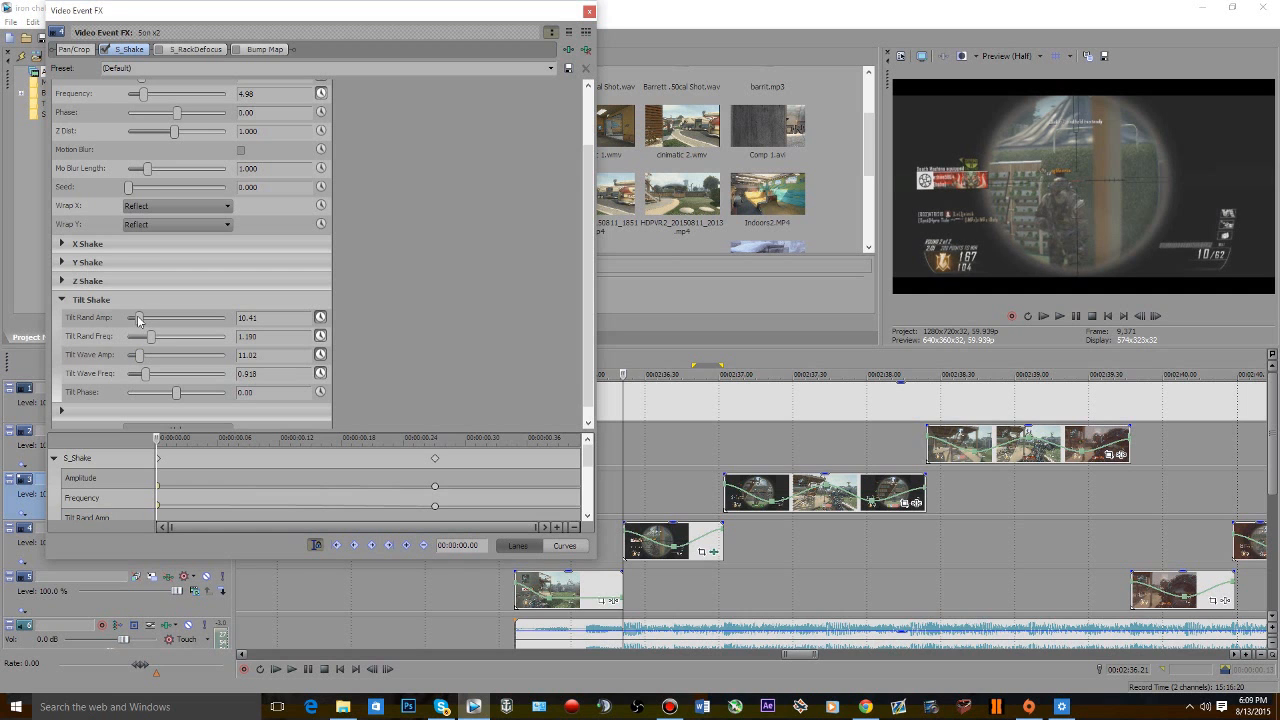
{"action": "left_click", "coordinate": [620, 487]}
{"action": "key", "text": "space"}
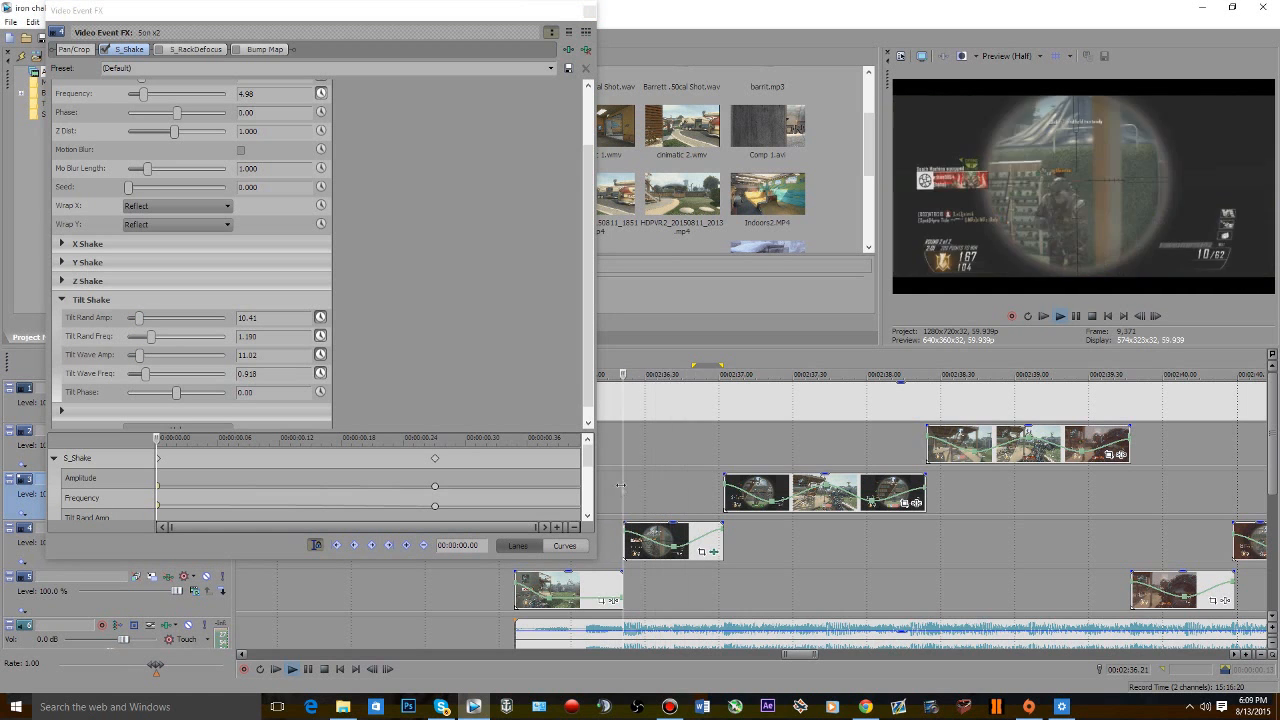
{"action": "key", "text": "space"}
- Try an Amplitude of 0.986 at the first S_Shake keyframe and play back the clip
{"action": "scroll", "coordinate": [580, 308], "scroll_direction": "up", "scroll_amount": 3}
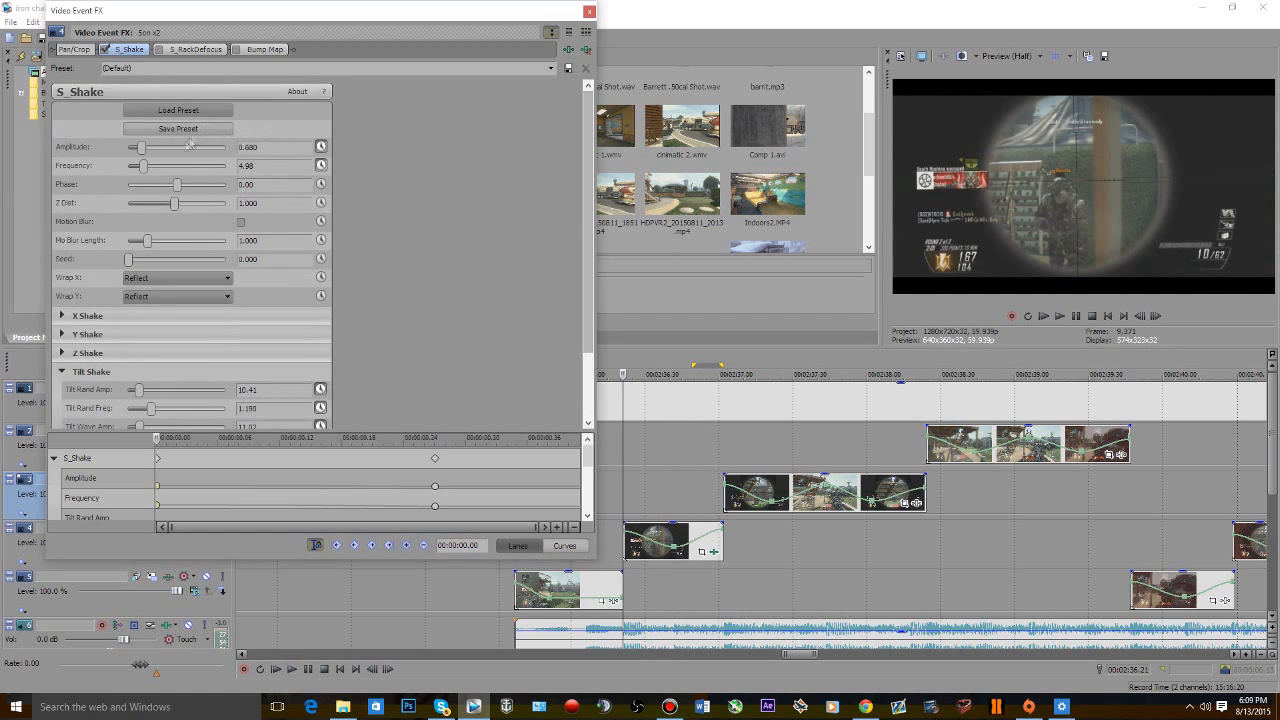
{"action": "left_click", "coordinate": [142, 150]}
{"action": "left_click_drag", "start_coordinate": [142, 150], "coordinate": [146, 150]}
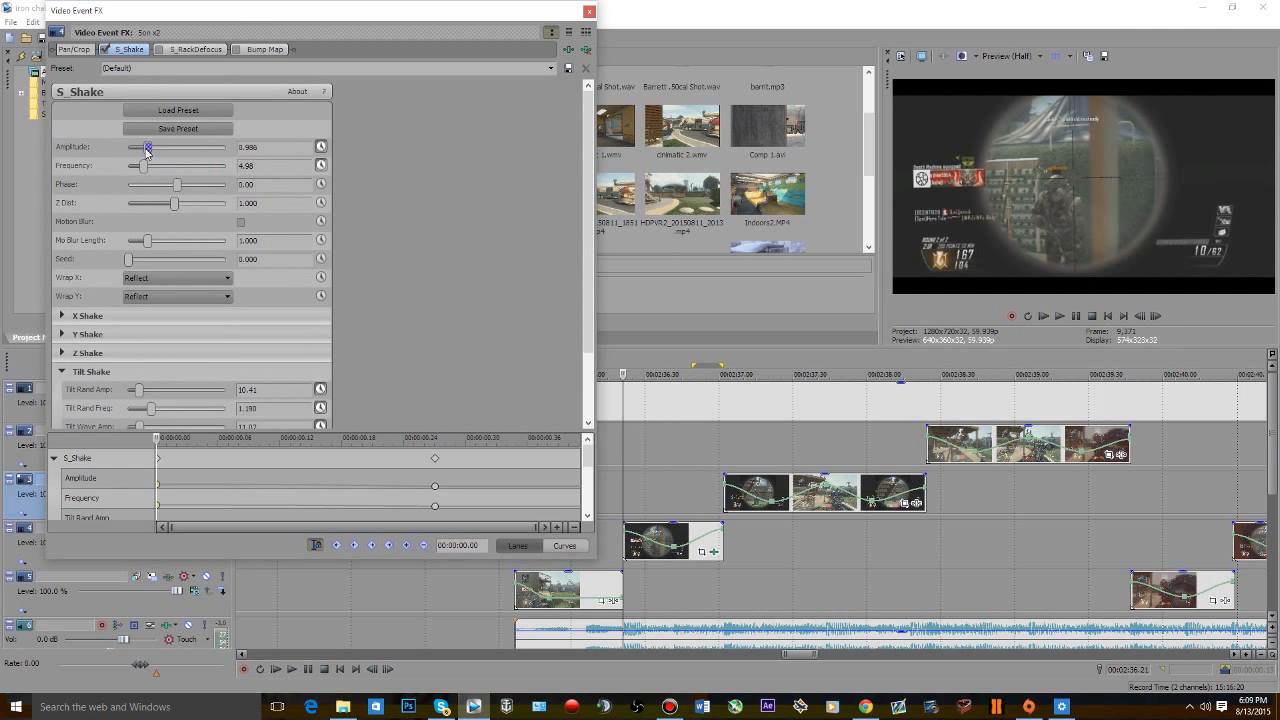
{"action": "left_click", "coordinate": [622, 491]}
{"action": "key", "text": "space"}
{"action": "key", "text": "space"}
- Try Amplitude values of 0.612 and 0.476 at the first S_Shake keyframe, previewing the clip with each
{"action": "left_click_drag", "start_coordinate": [148, 147], "coordinate": [141, 150]}
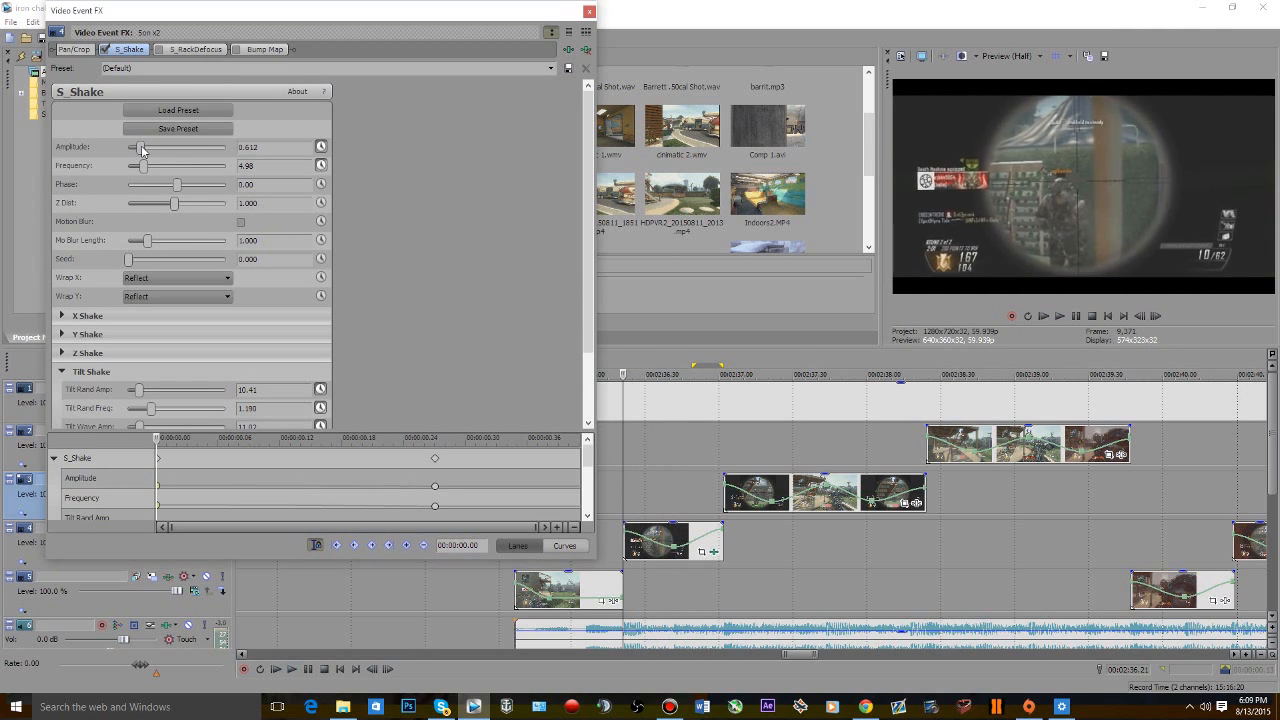
{"action": "left_click", "coordinate": [618, 505]}
{"action": "key", "text": "space"}
{"action": "key", "text": "space"}
{"action": "left_click_drag", "start_coordinate": [141, 150], "coordinate": [139, 148]}
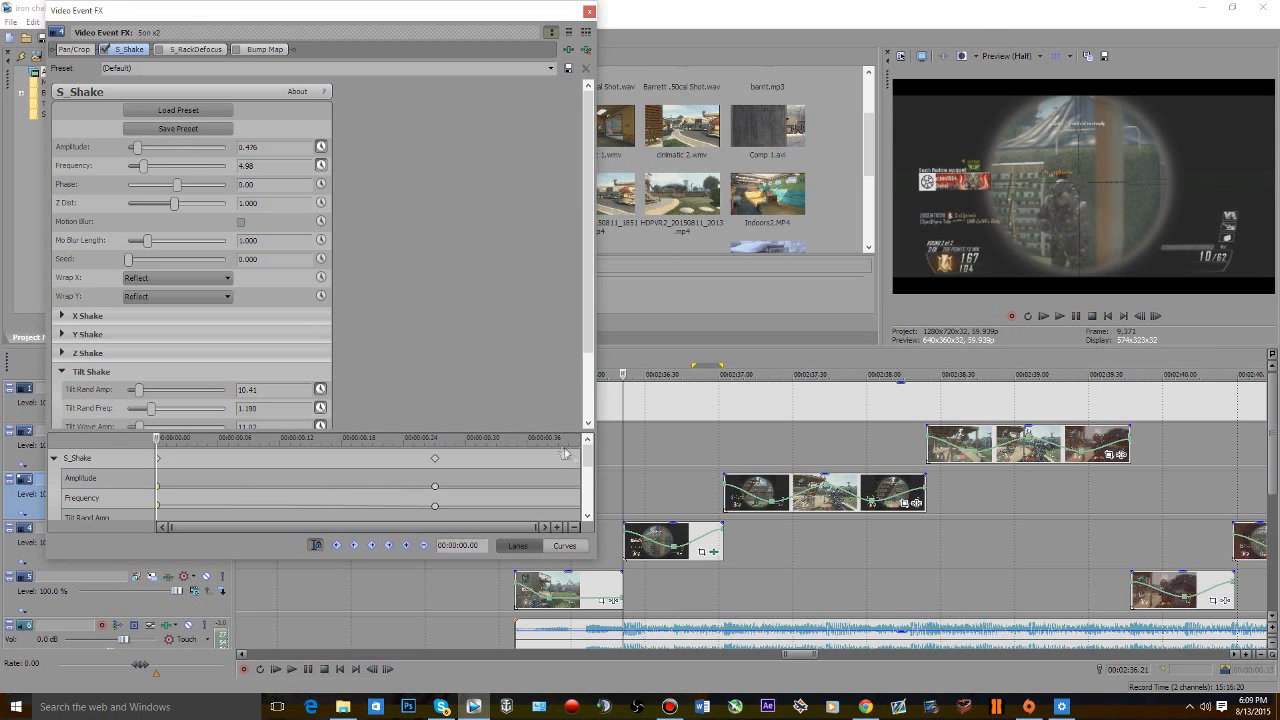
{"action": "left_click", "coordinate": [624, 492]}
{"action": "key", "text": "space"}
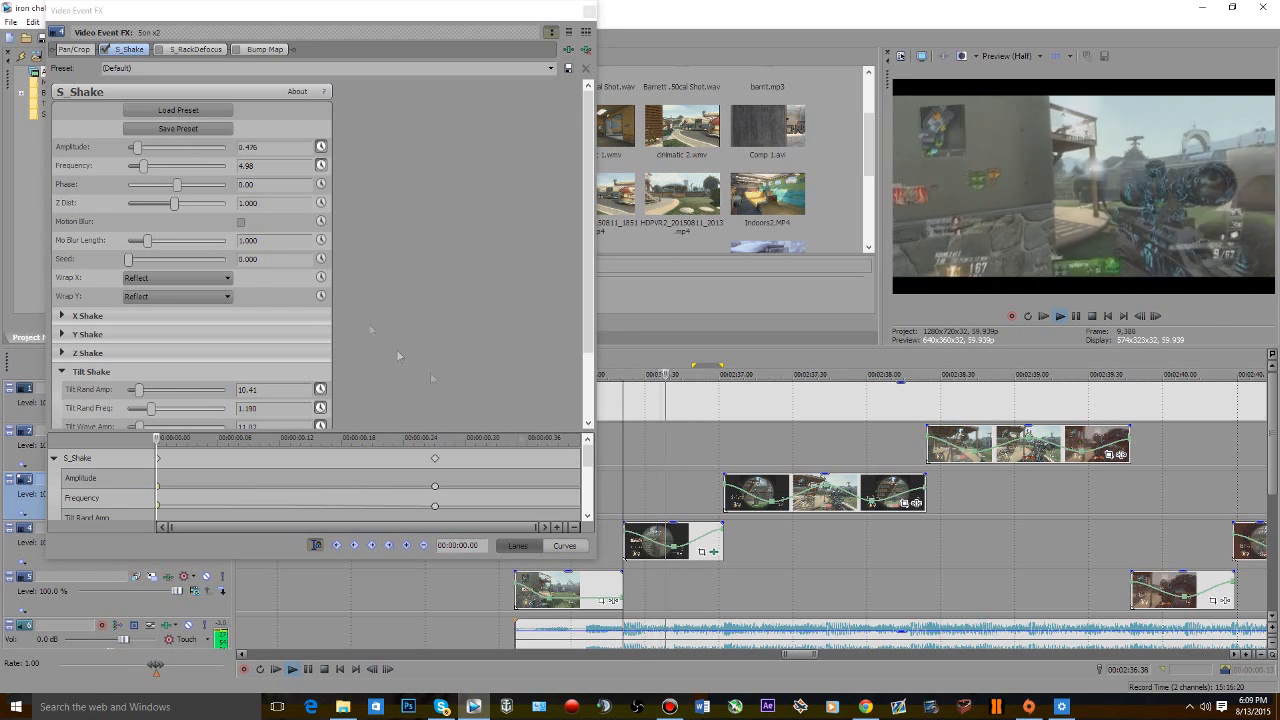
{"action": "key", "text": "space"}
- Set Amplitude to 0.714 and Frequency to 5.59 at the first S_Shake keyframe, previewing the clip after each change
{"action": "left_click_drag", "start_coordinate": [139, 148], "coordinate": [146, 147]}
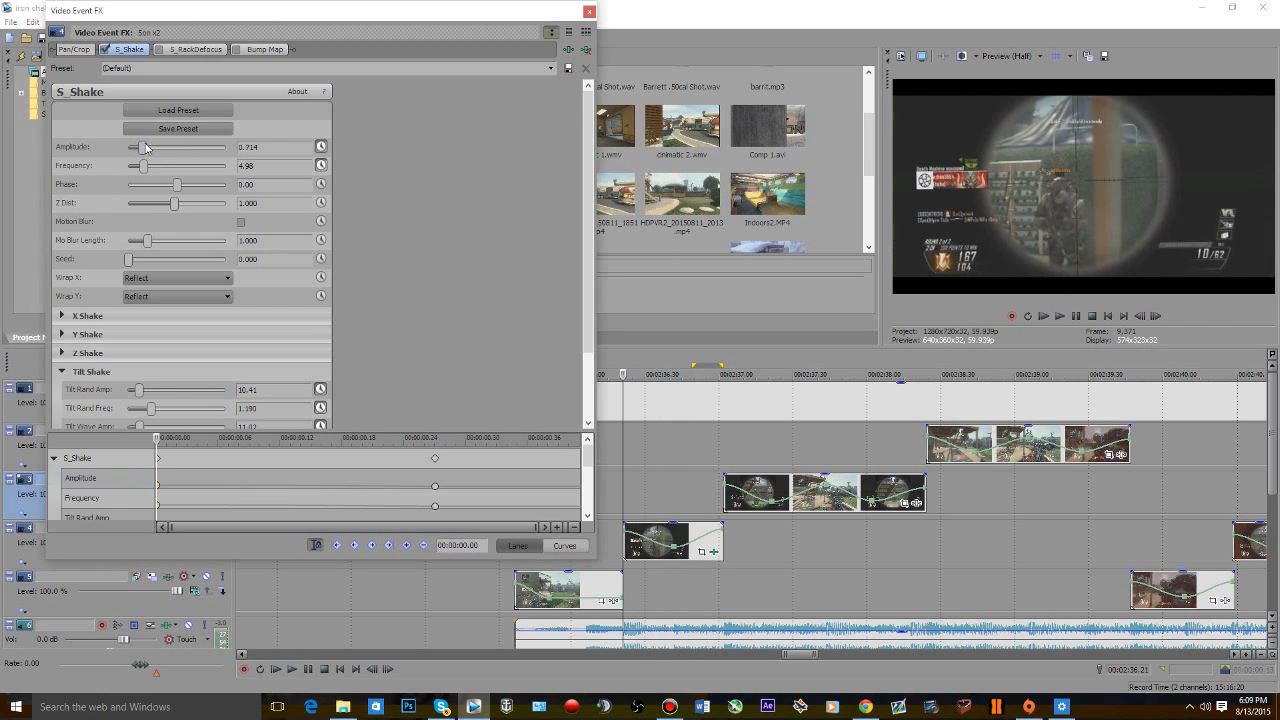
{"action": "left_click", "coordinate": [623, 482]}
{"action": "key", "text": "space"}
{"action": "key", "text": "space"}
{"action": "left_click_drag", "start_coordinate": [143, 166], "coordinate": [147, 168]}
{"action": "left_click", "coordinate": [622, 493]}
{"action": "key", "text": "space"}
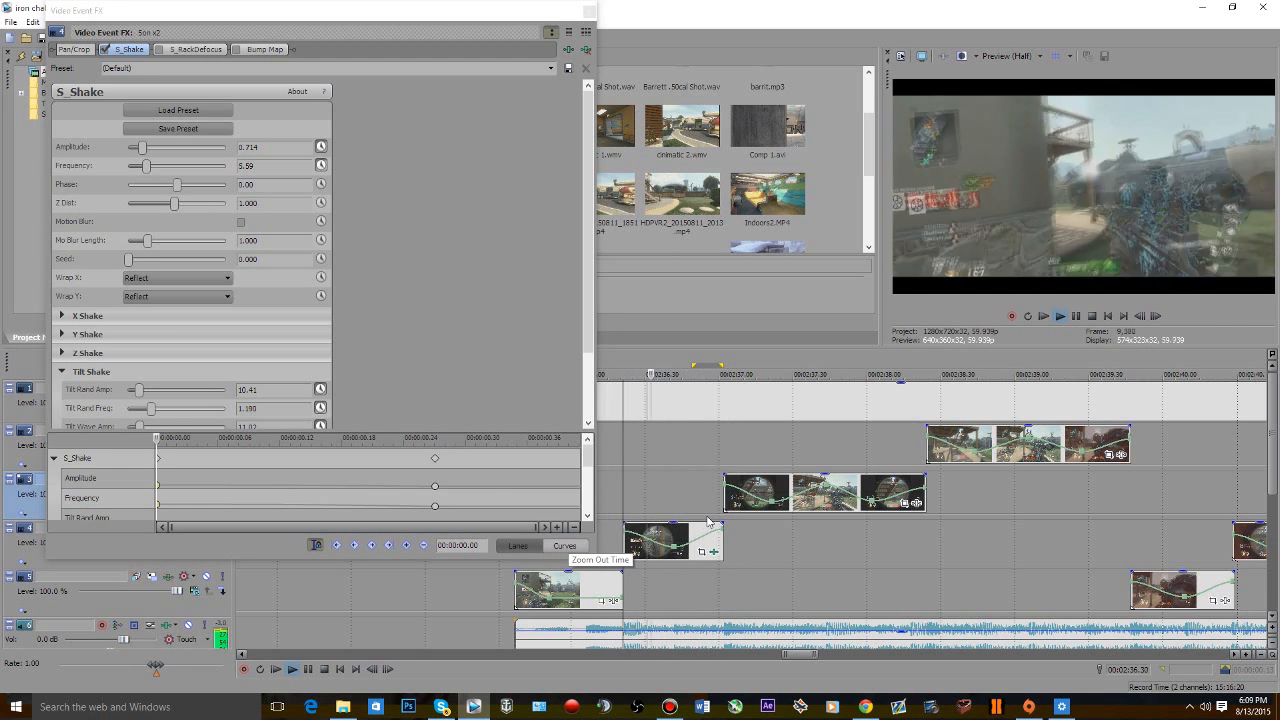
{"action": "key", "text": "space"}
- Adjust the Amplitude and Frequency at the second S_Shake keyframe, at 00:00:00.27, and preview the clip
{"action": "left_click", "coordinate": [435, 460]}
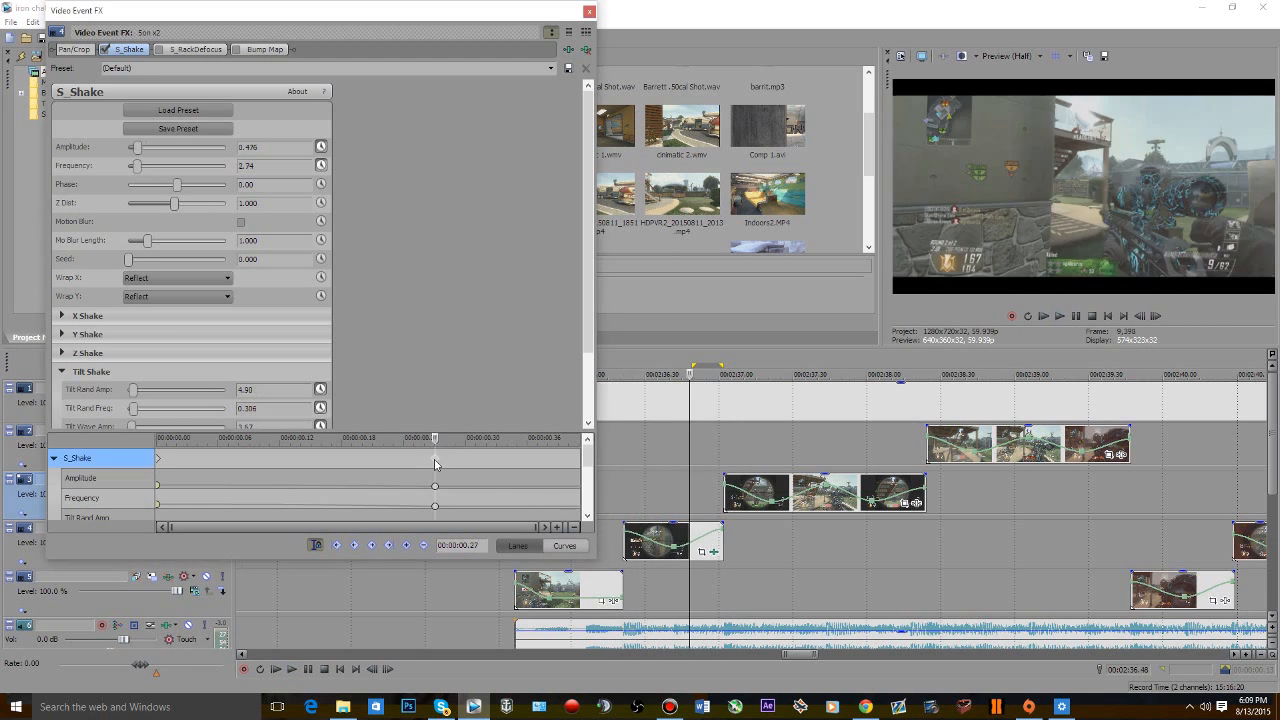
{"action": "left_click_drag", "start_coordinate": [139, 148], "coordinate": [138, 169]}
{"action": "left_click", "coordinate": [654, 484]}
{"action": "key", "text": "space"}
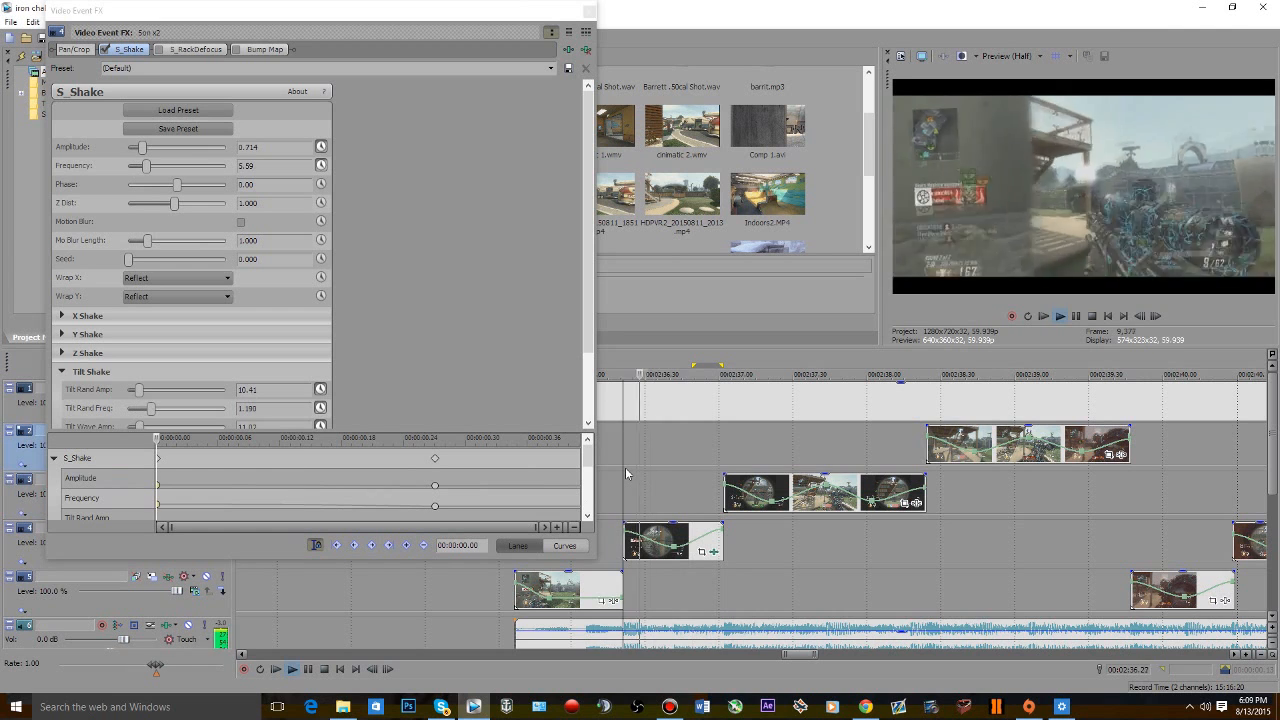
- Change the interpolation of the first S_Shake keyframe and preview the clip
{"action": "left_click", "coordinate": [157, 459]}
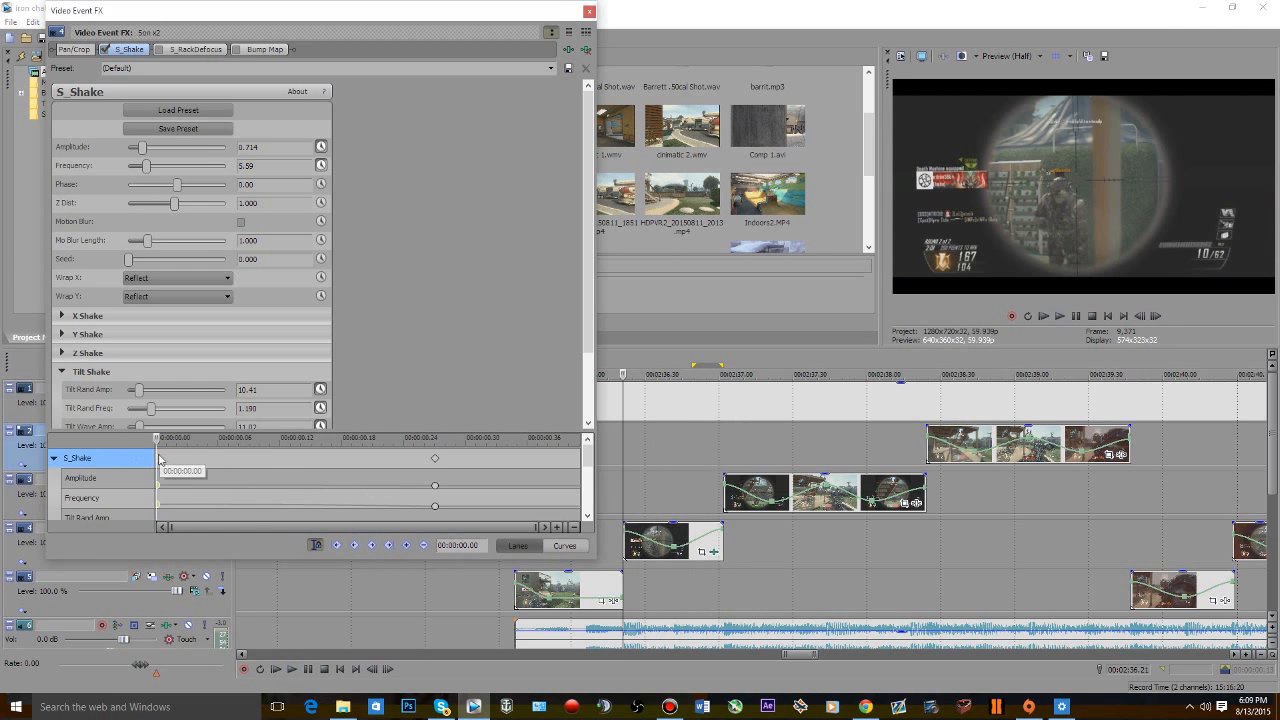
{"action": "right_click", "coordinate": [157, 459]}
{"action": "left_click", "coordinate": [195, 562]}
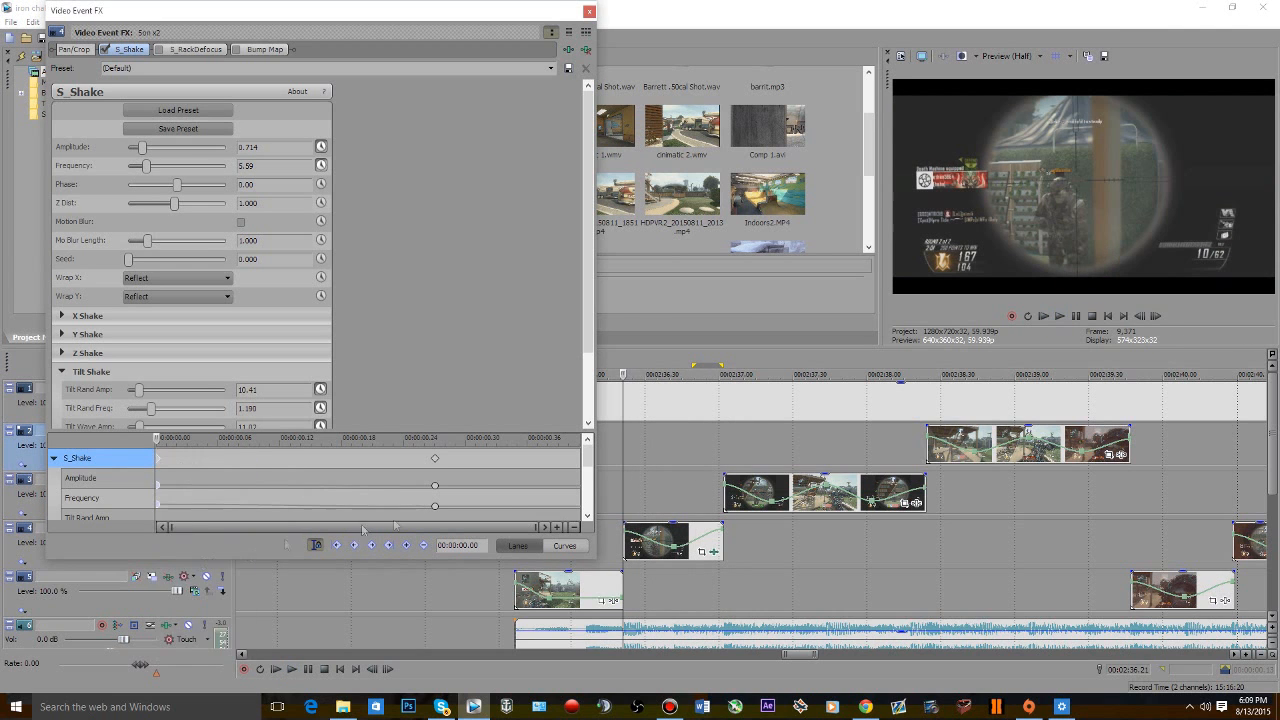
{"action": "left_click", "coordinate": [623, 472]}
{"action": "key", "text": "space"}
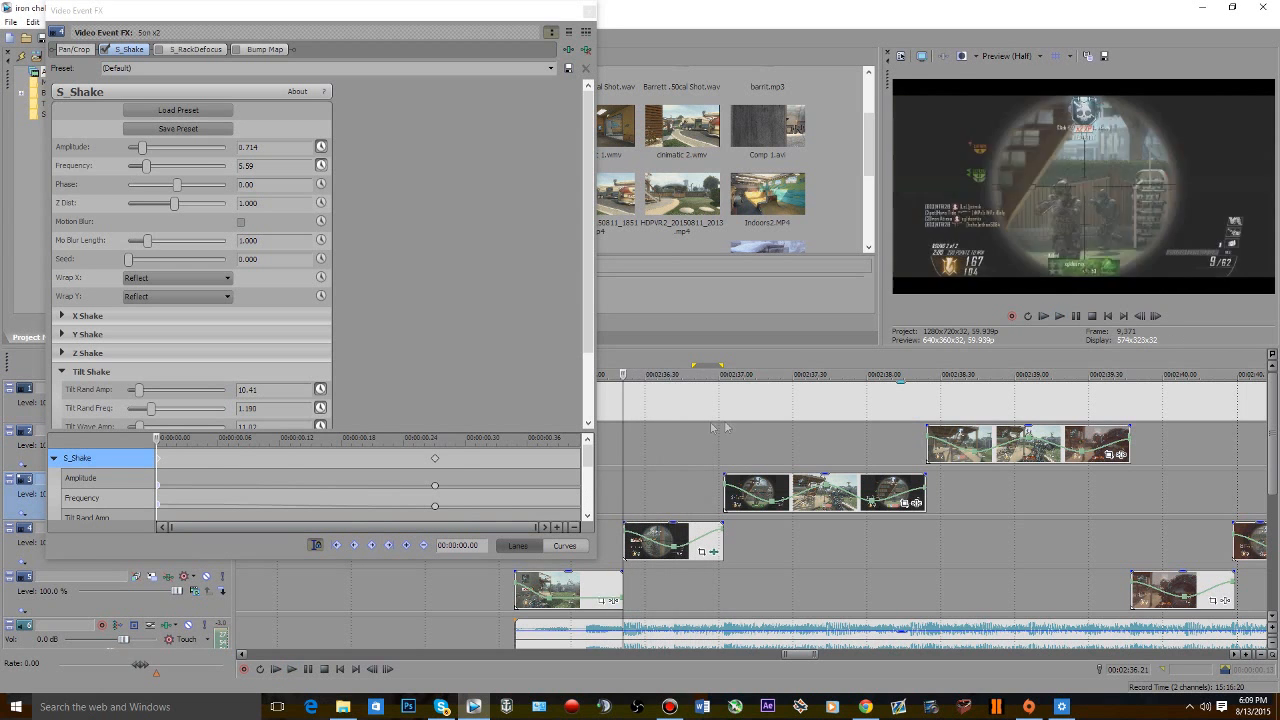
{"action": "key", "text": "space"}
- Copy both S_Shake keyframes and add the S_Shake effect to the next gameplay clip, on track 3
{"action": "left_click", "coordinate": [459, 461]}
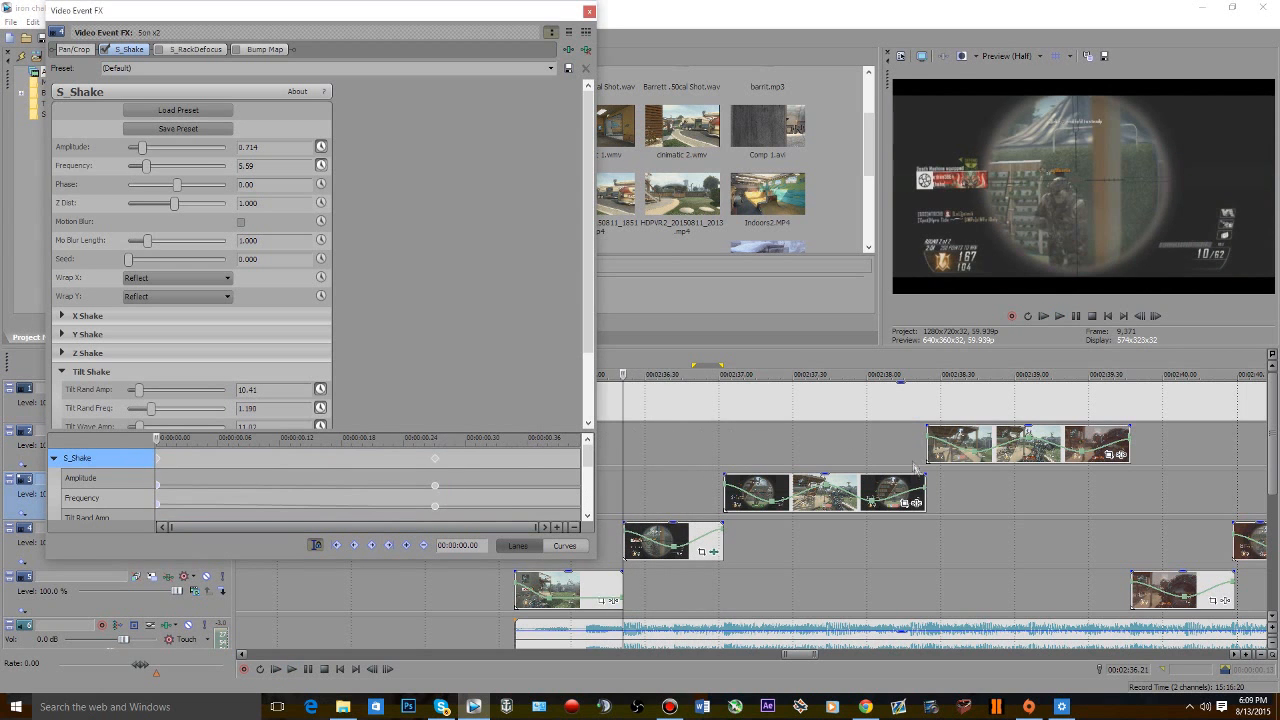
{"action": "left_click", "coordinate": [921, 504]}
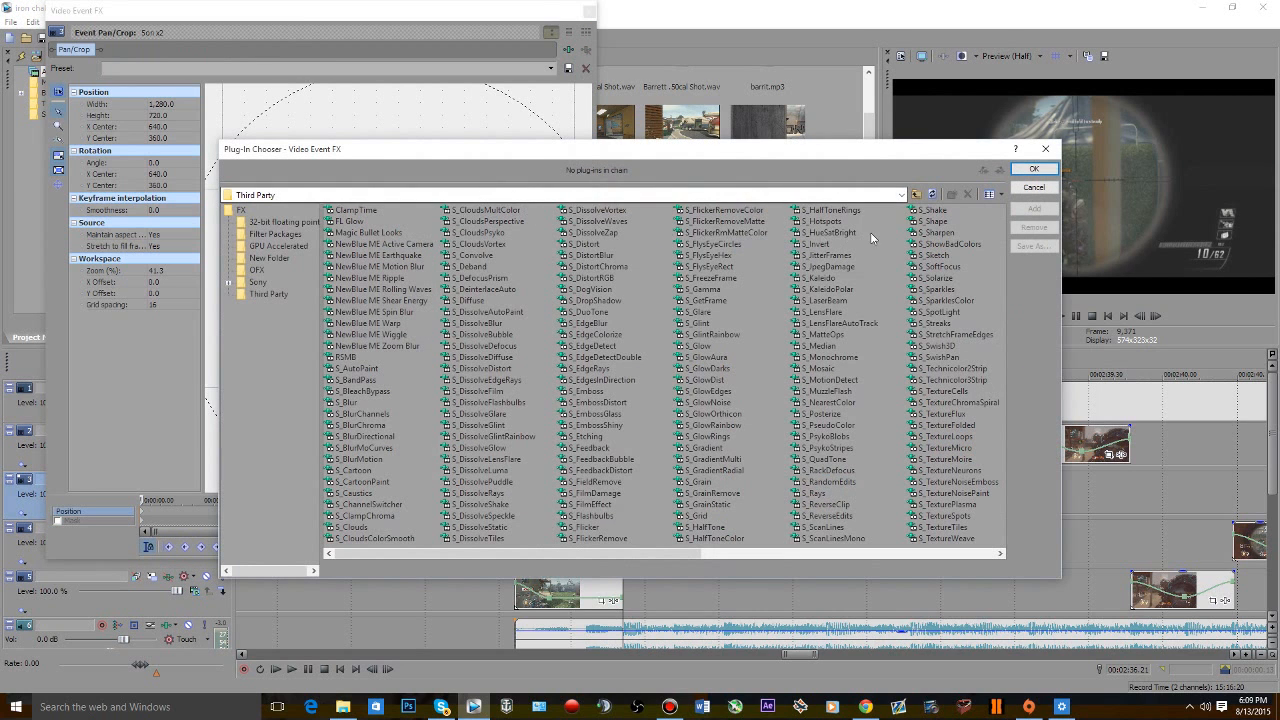
{"action": "double_click", "coordinate": [935, 213]}
{"action": "left_click", "coordinate": [1034, 169]}
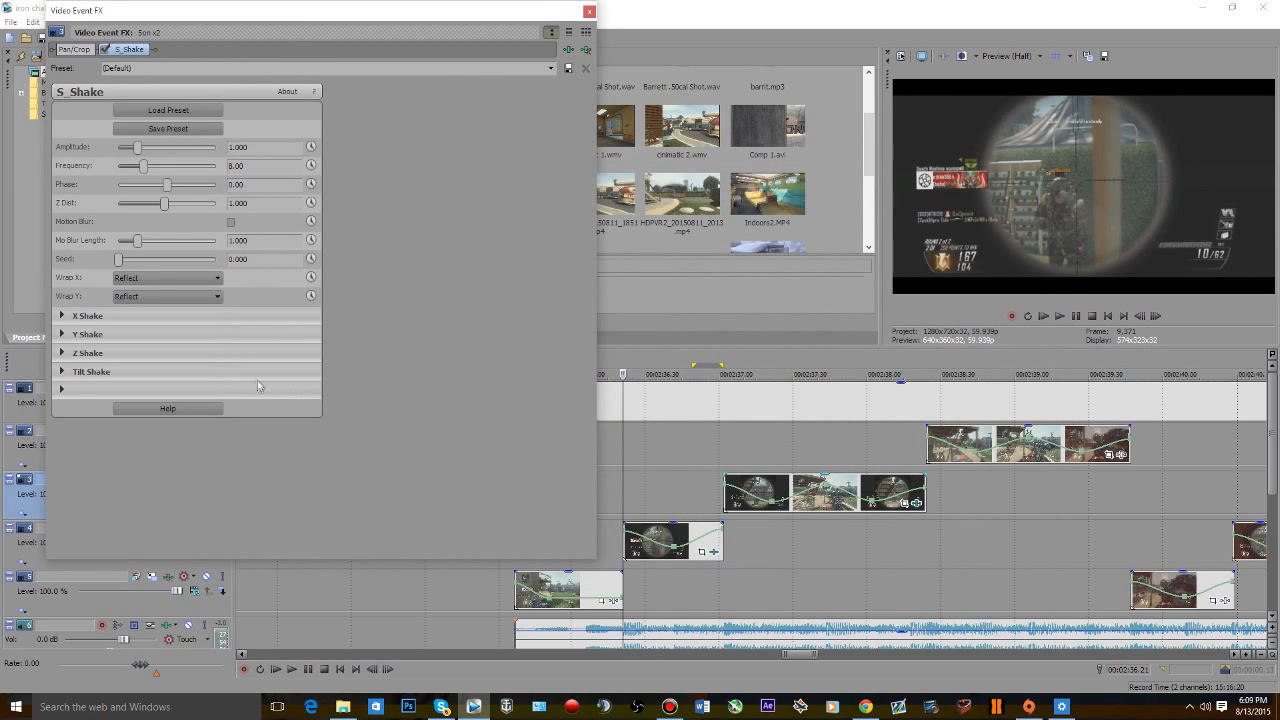
- Enable animation for the new S_Shake's Amplitude, Frequency, Tilt Rand Amp, Tilt Rand Freq, Tilt Wave Amp and Tilt Wave Freq
{"action": "left_click", "coordinate": [312, 147]}
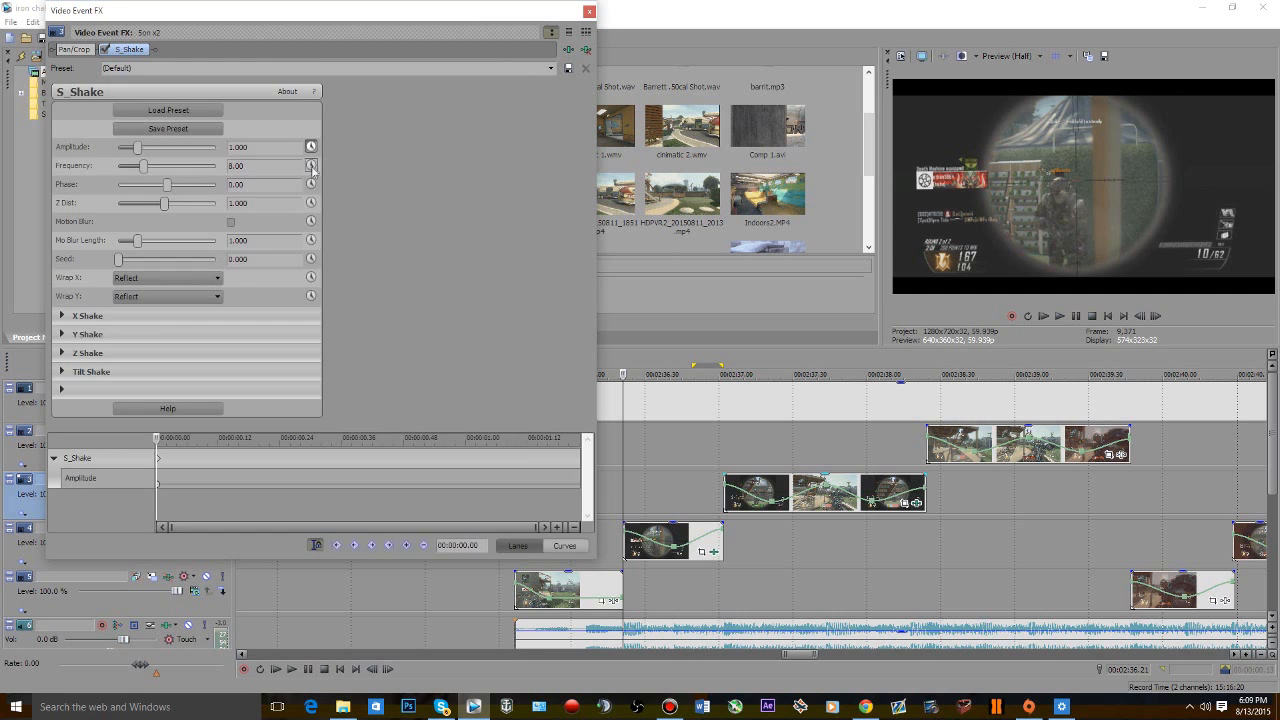
{"action": "left_click", "coordinate": [311, 165]}
{"action": "left_click", "coordinate": [62, 372]}
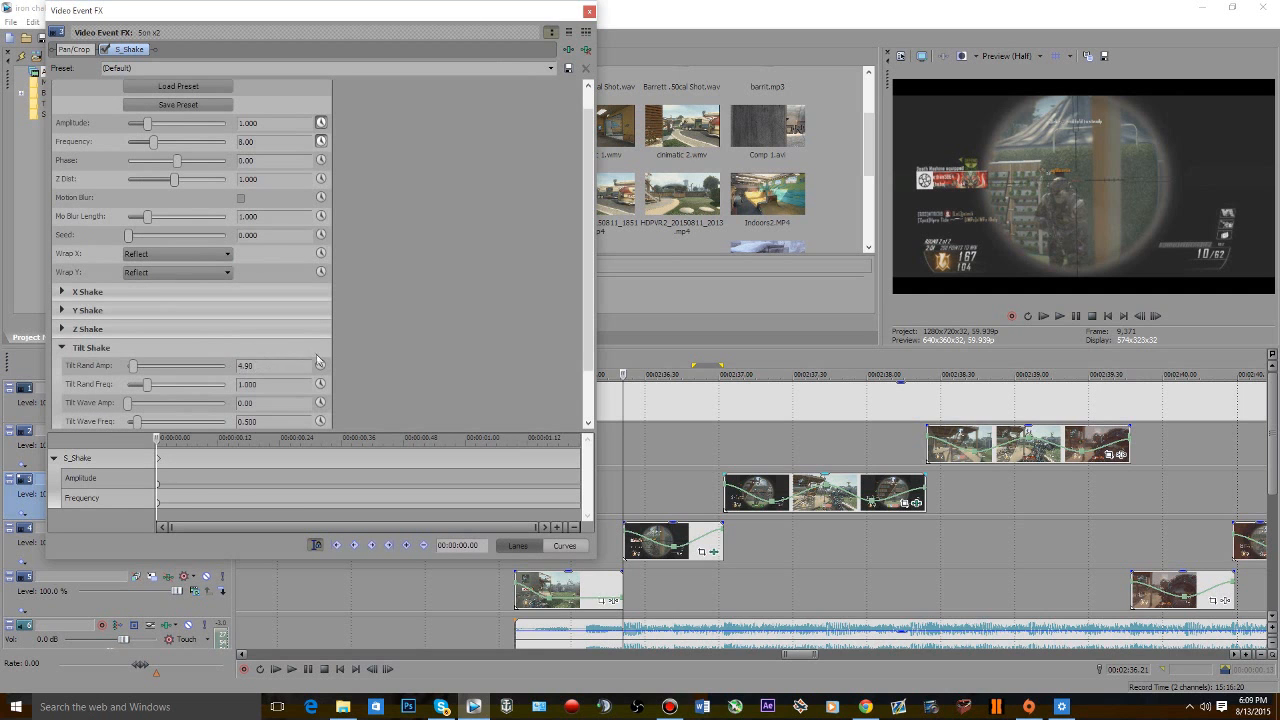
{"action": "left_click", "coordinate": [320, 365]}
{"action": "left_click", "coordinate": [320, 421]}
{"action": "scroll", "coordinate": [320, 421], "scroll_direction": "down", "scroll_amount": 2}
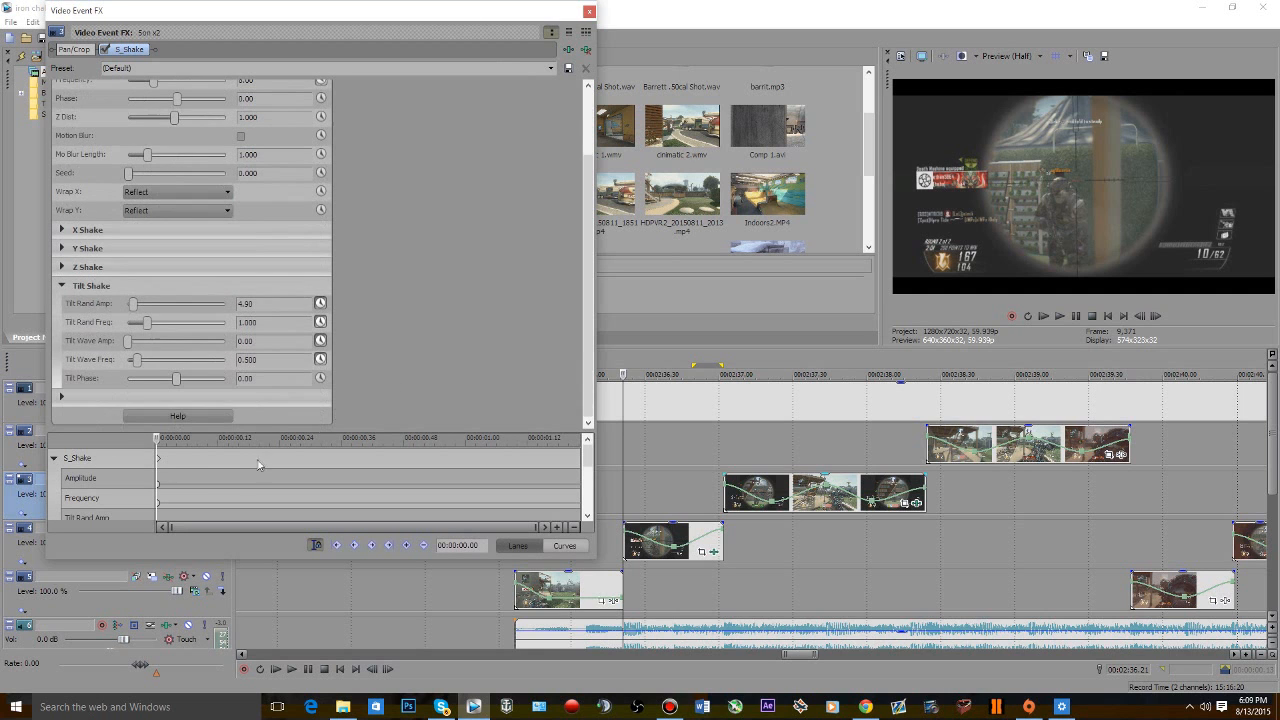
- Paste the copied S_Shake keyframes at the start of the track 3 clip's effect and close the effects window
{"action": "left_click", "coordinate": [134, 462]}
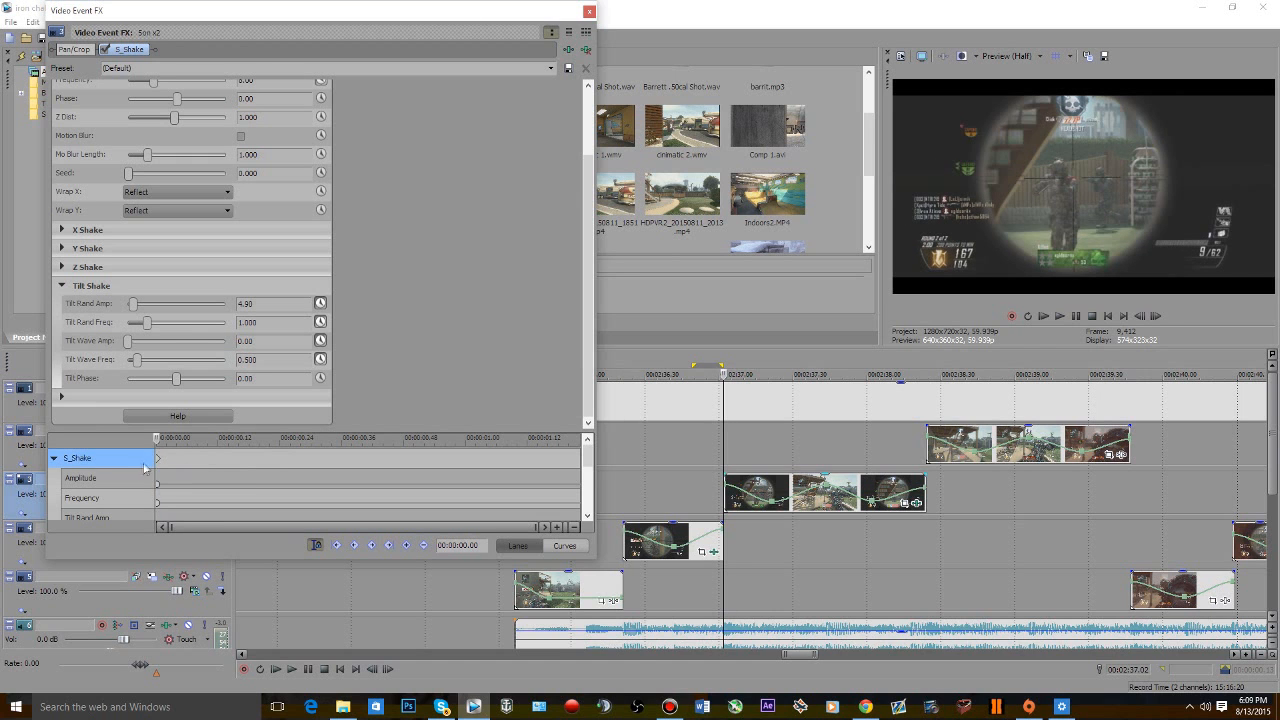
{"action": "key", "text": "ctrl+v"}
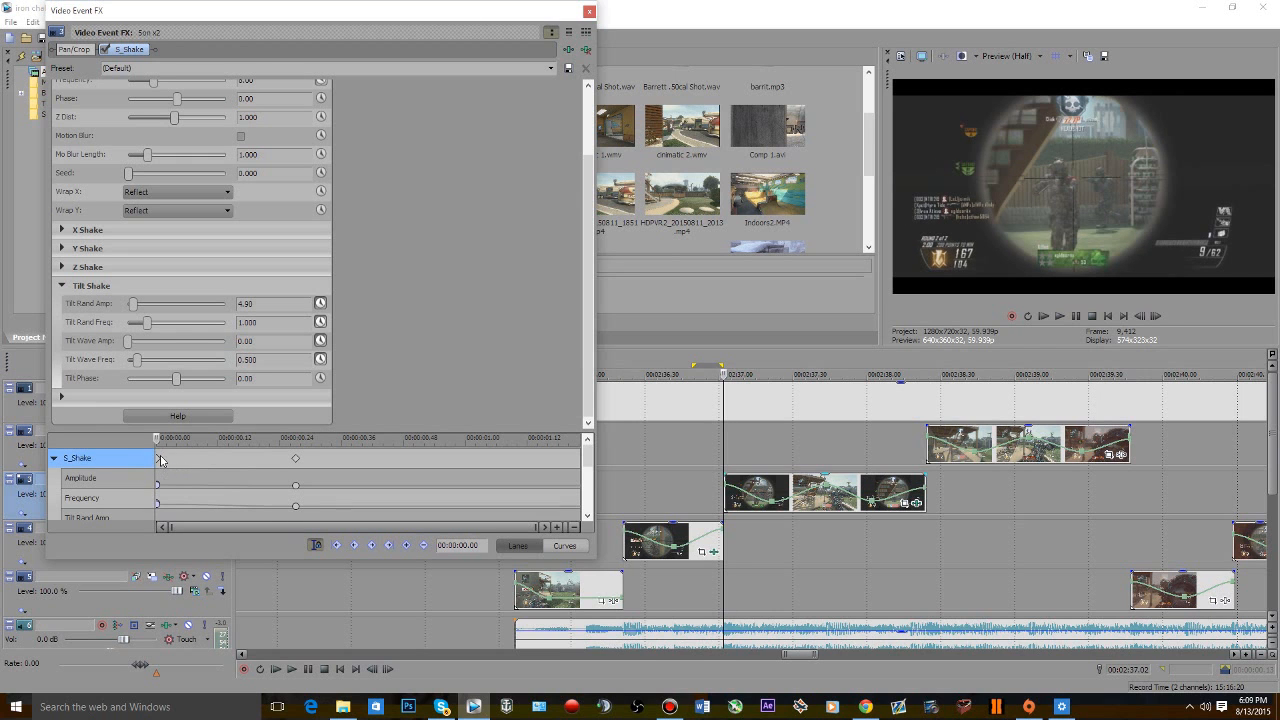
{"action": "left_click", "coordinate": [589, 11]}
- Play back the sequence several times from just before the track 4 clip to check the shake on both clips
{"action": "left_click", "coordinate": [605, 462]}
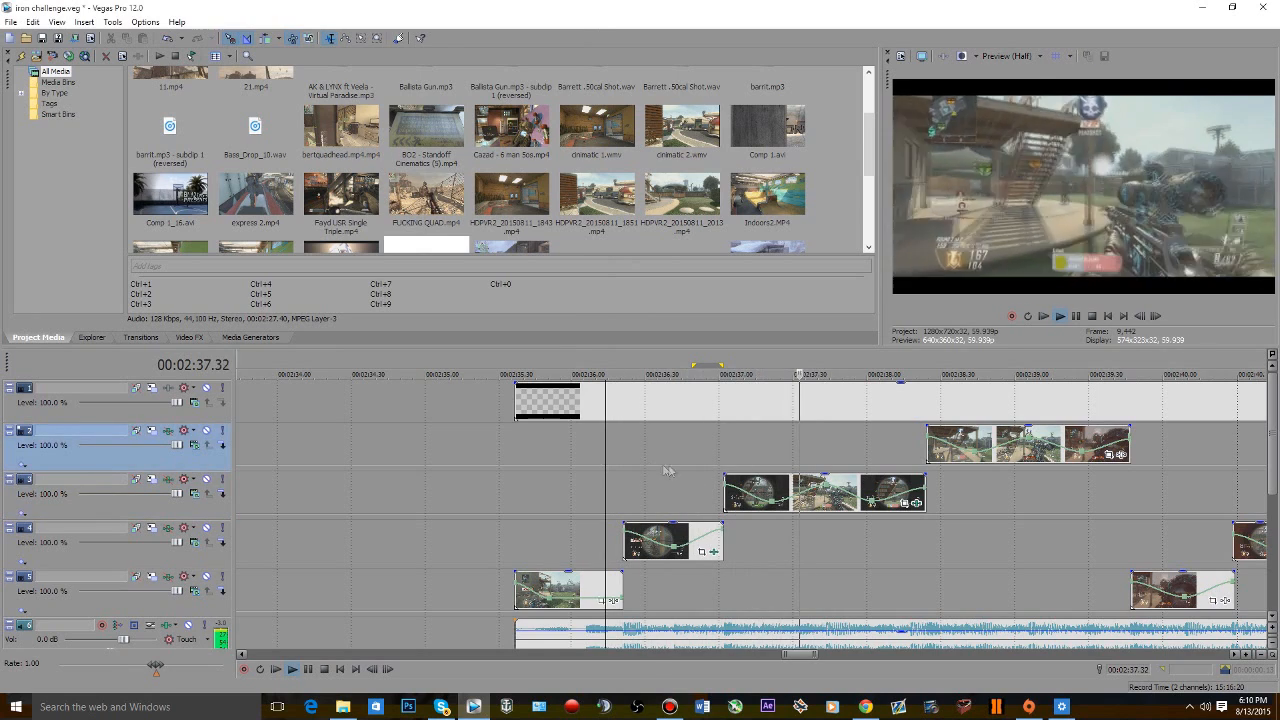
{"action": "key", "text": "space"}
{"action": "key", "text": "space"}
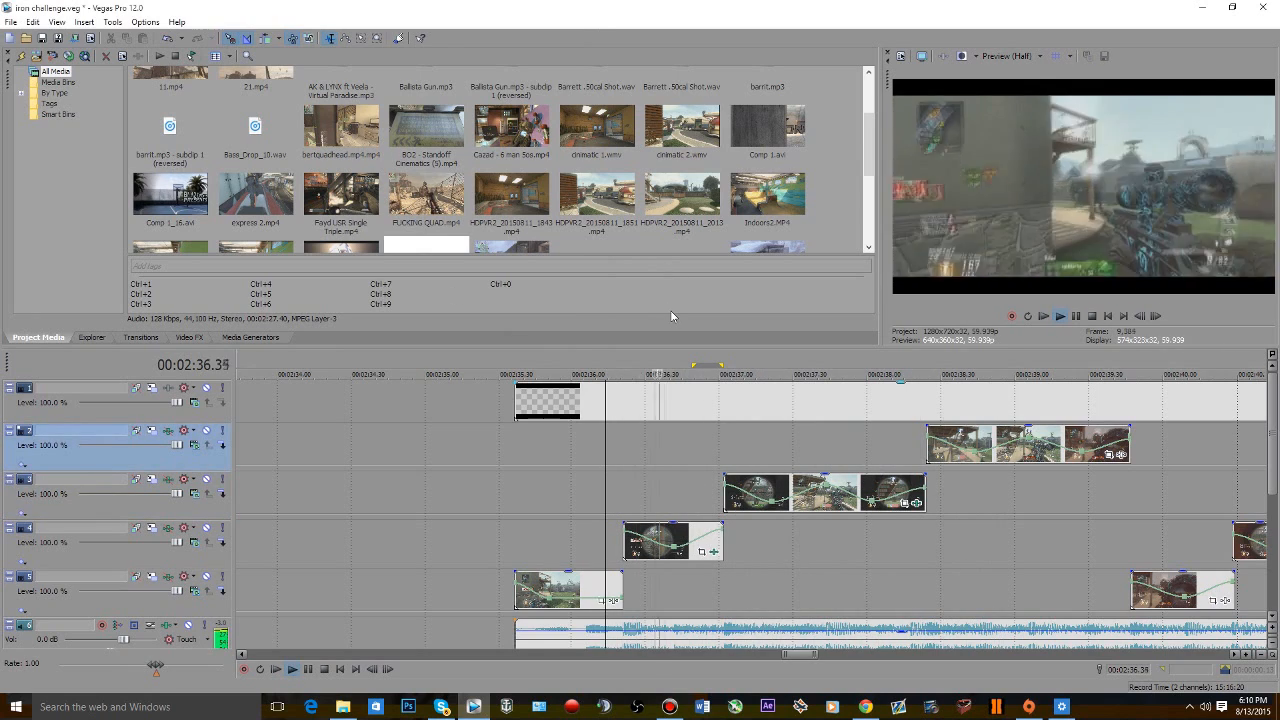
{"action": "key", "text": "space"}
{"action": "key", "text": "space"}
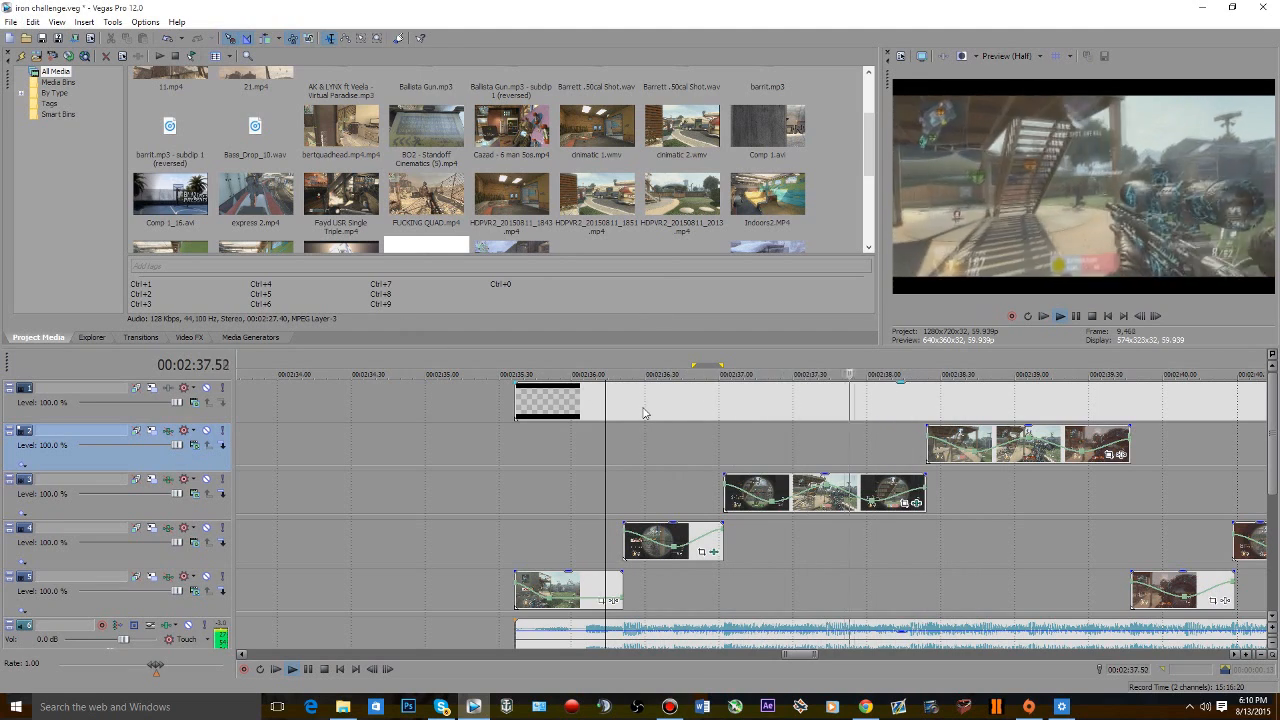
{"action": "key", "text": "space"}
{"action": "key", "text": "space"}
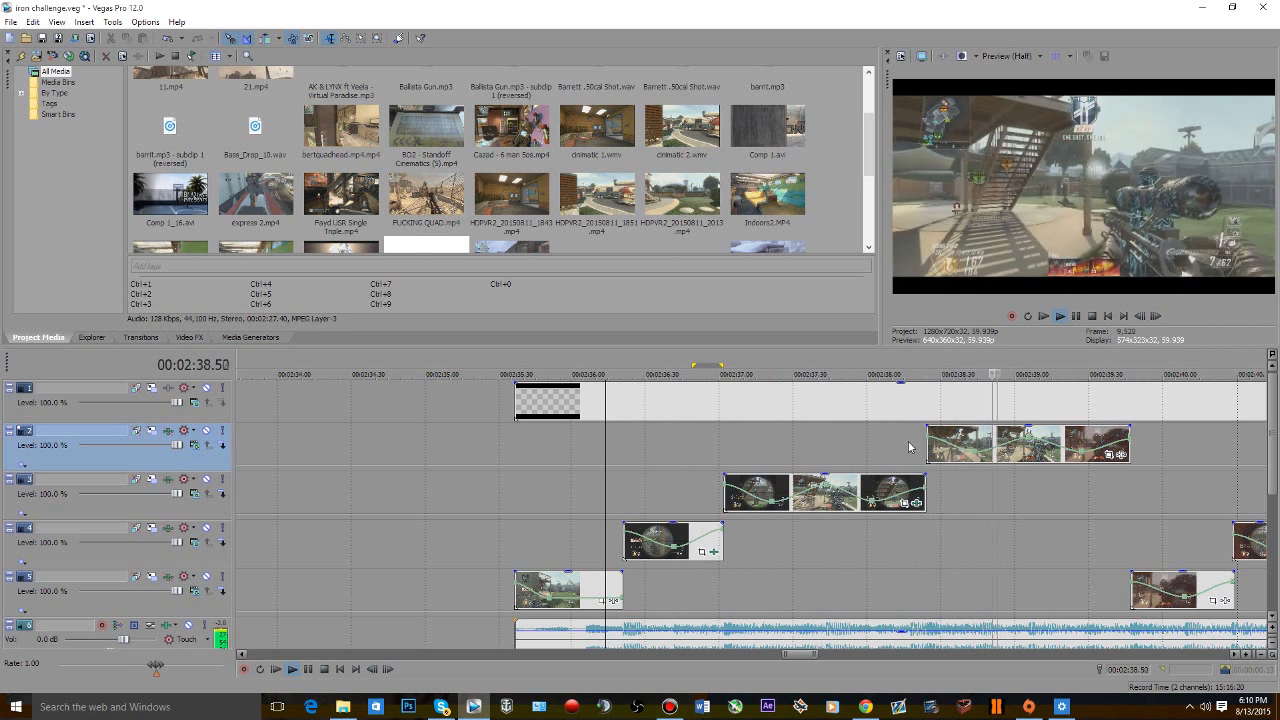
{"action": "key", "text": "space"}
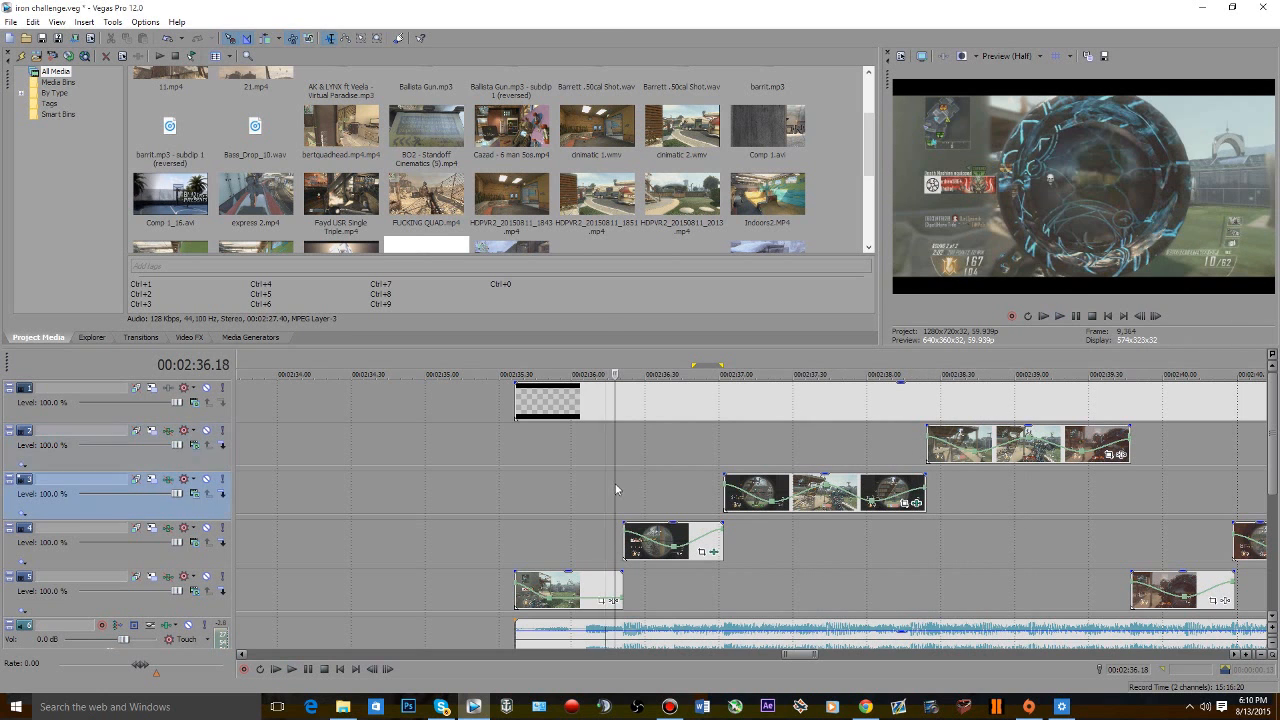
- Enable S_RackDefocus on the track 4 clip and place the playhead at the clip's start
{"action": "left_click", "coordinate": [614, 482]}
{"action": "left_click", "coordinate": [708, 551]}
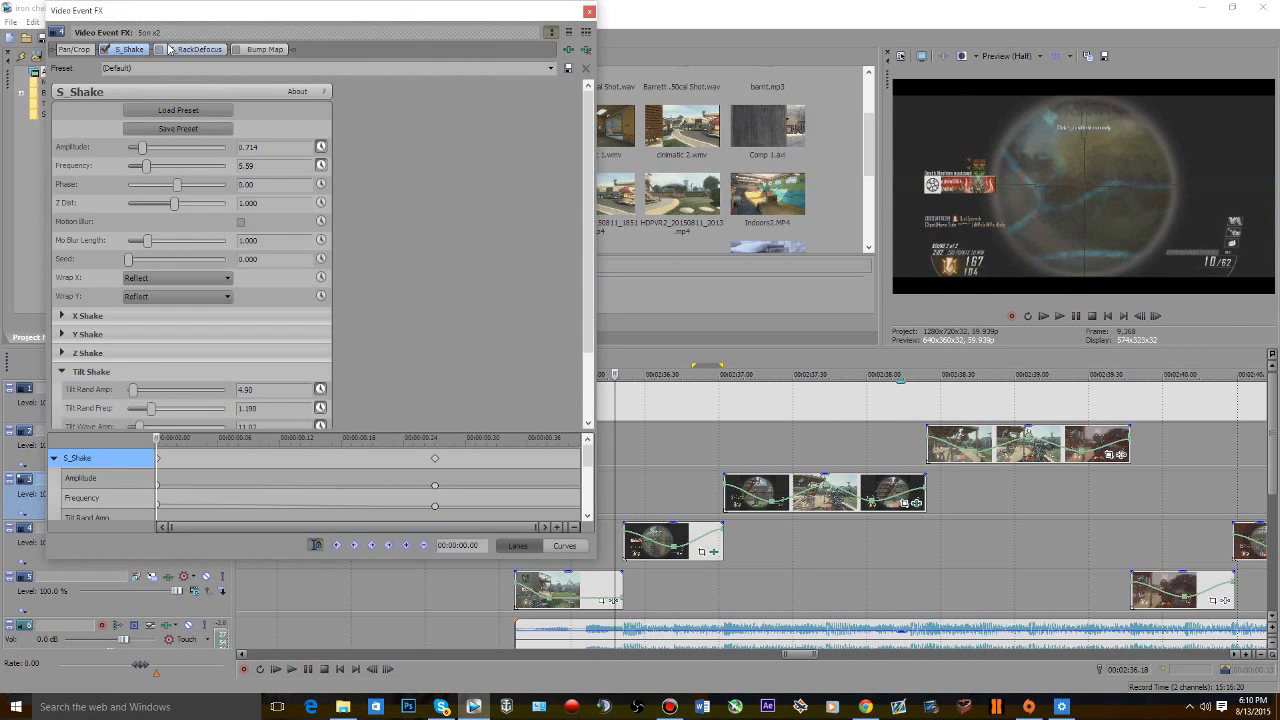
{"action": "left_click", "coordinate": [190, 49]}
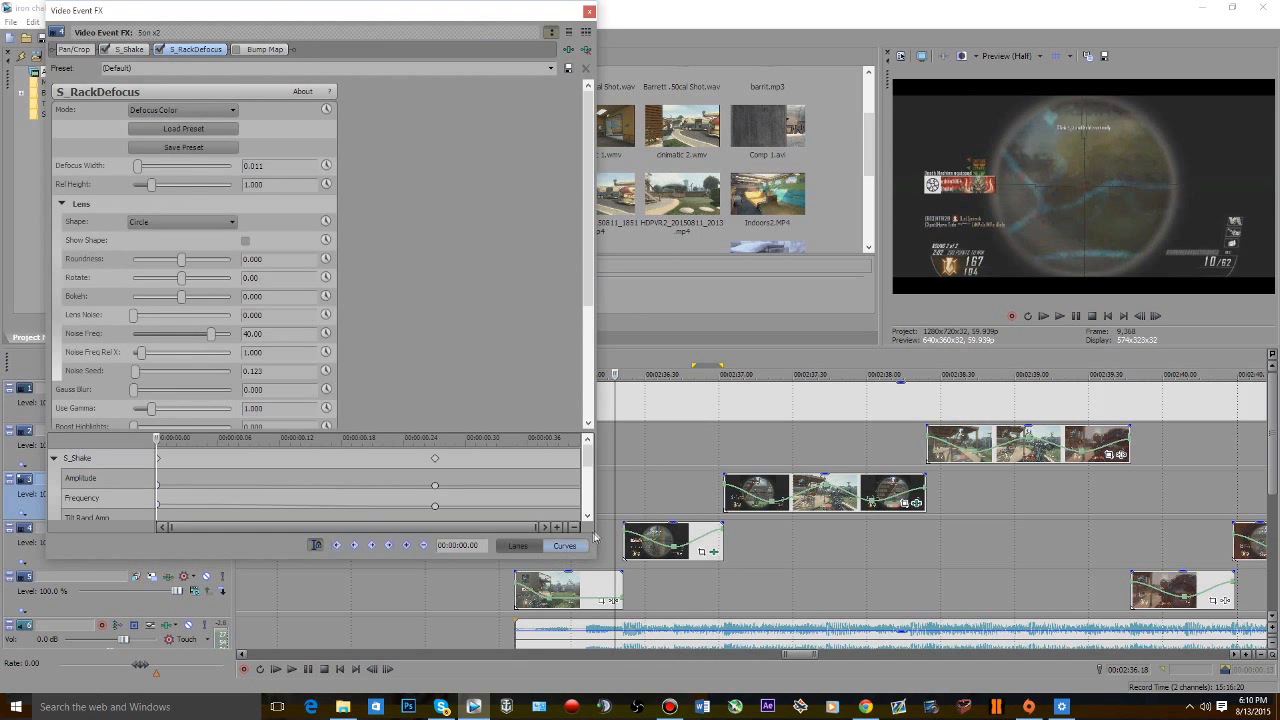
{"action": "left_click", "coordinate": [622, 489]}
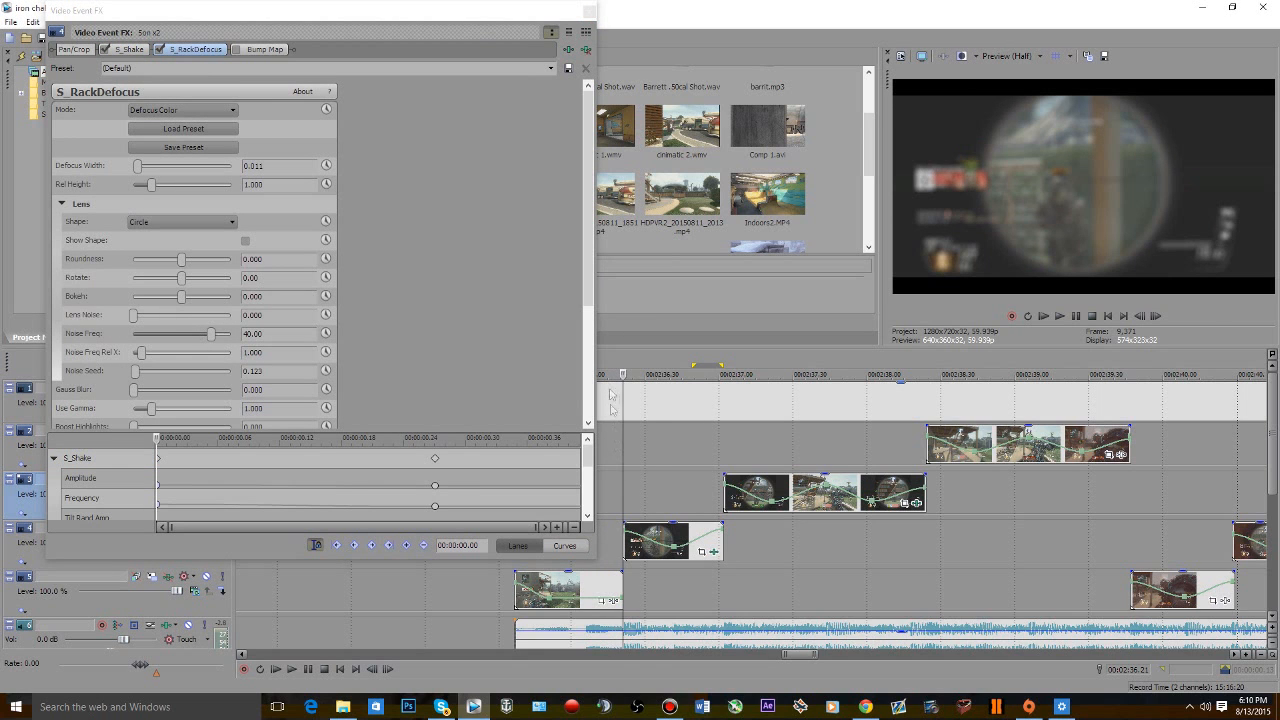
{"action": "left_click", "coordinate": [667, 488]}
{"action": "left_click", "coordinate": [621, 478]}
- Set S_RackDefocus Use Gamma to 5.000, Boost Highlights to 3.095, Hlight Threshold to 0.204, and Chroma Distort and Color Fringing to 1.000
{"action": "scroll", "coordinate": [463, 213], "scroll_direction": "down", "scroll_amount": 2}
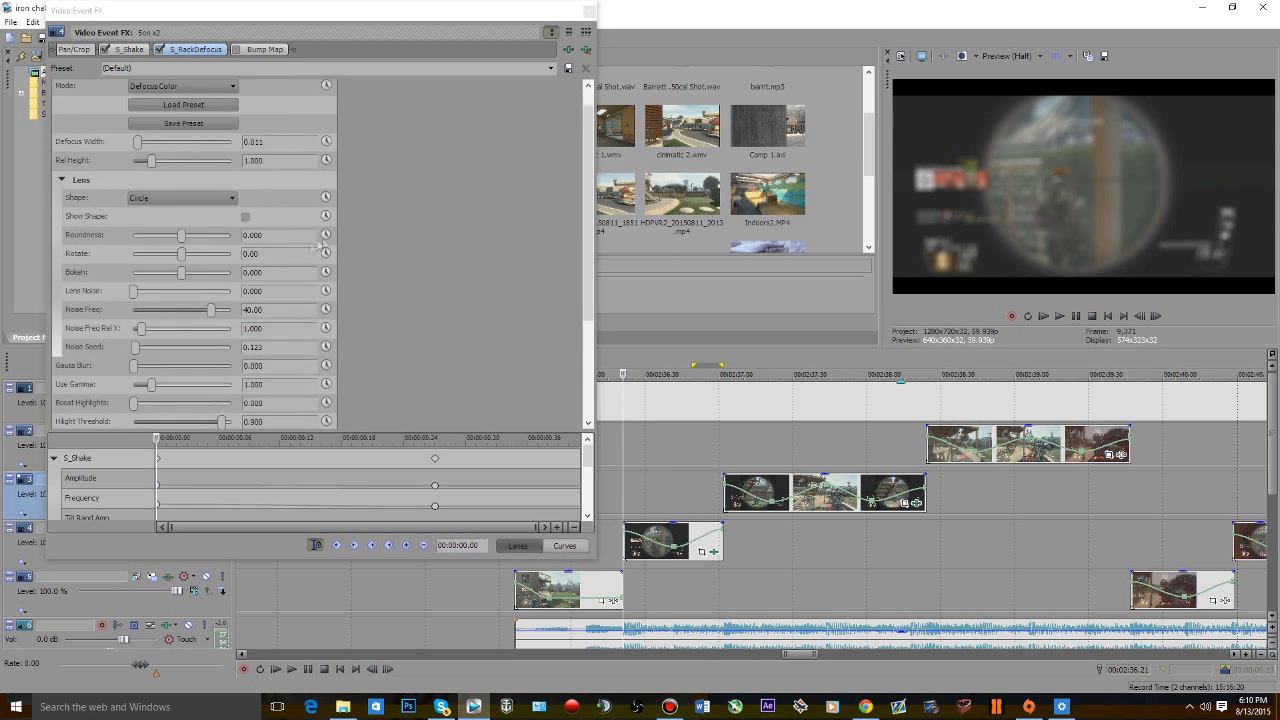
{"action": "scroll", "coordinate": [320, 245], "scroll_direction": "down", "scroll_amount": 1}
{"action": "scroll", "coordinate": [100, 305], "scroll_direction": "down", "scroll_amount": 2}
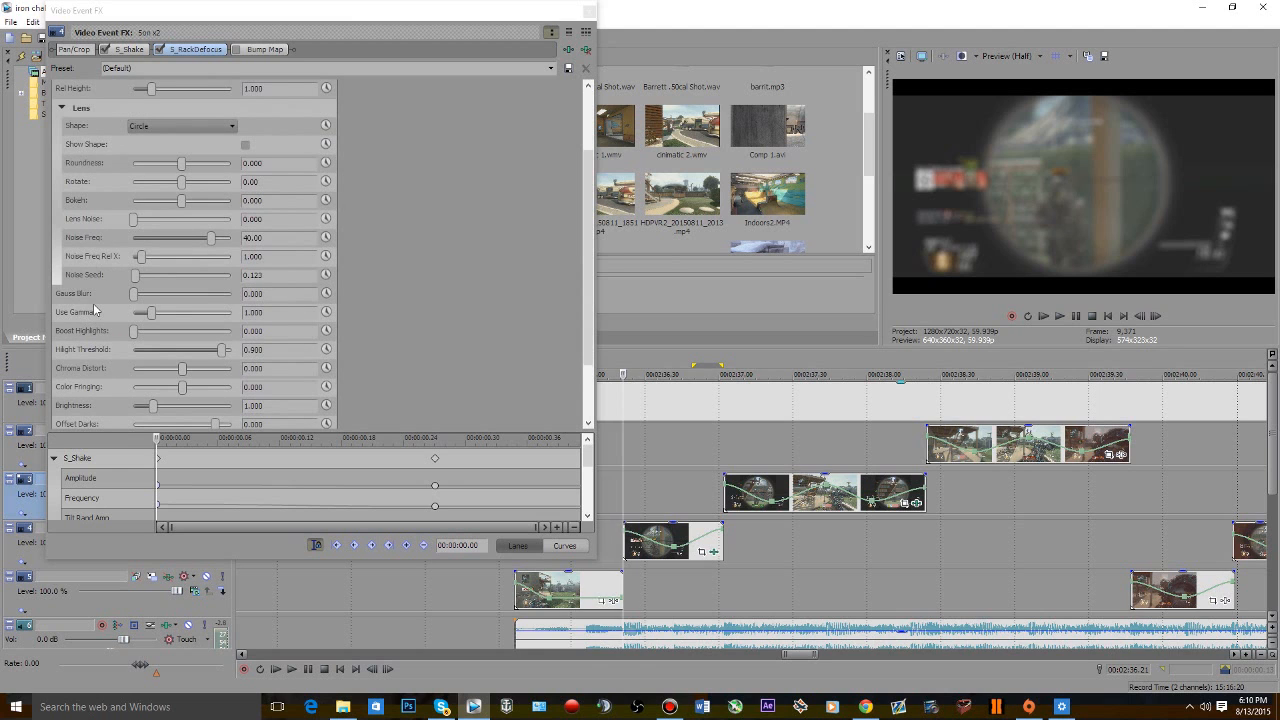
{"action": "scroll", "coordinate": [135, 318], "scroll_direction": "up", "scroll_amount": 2}
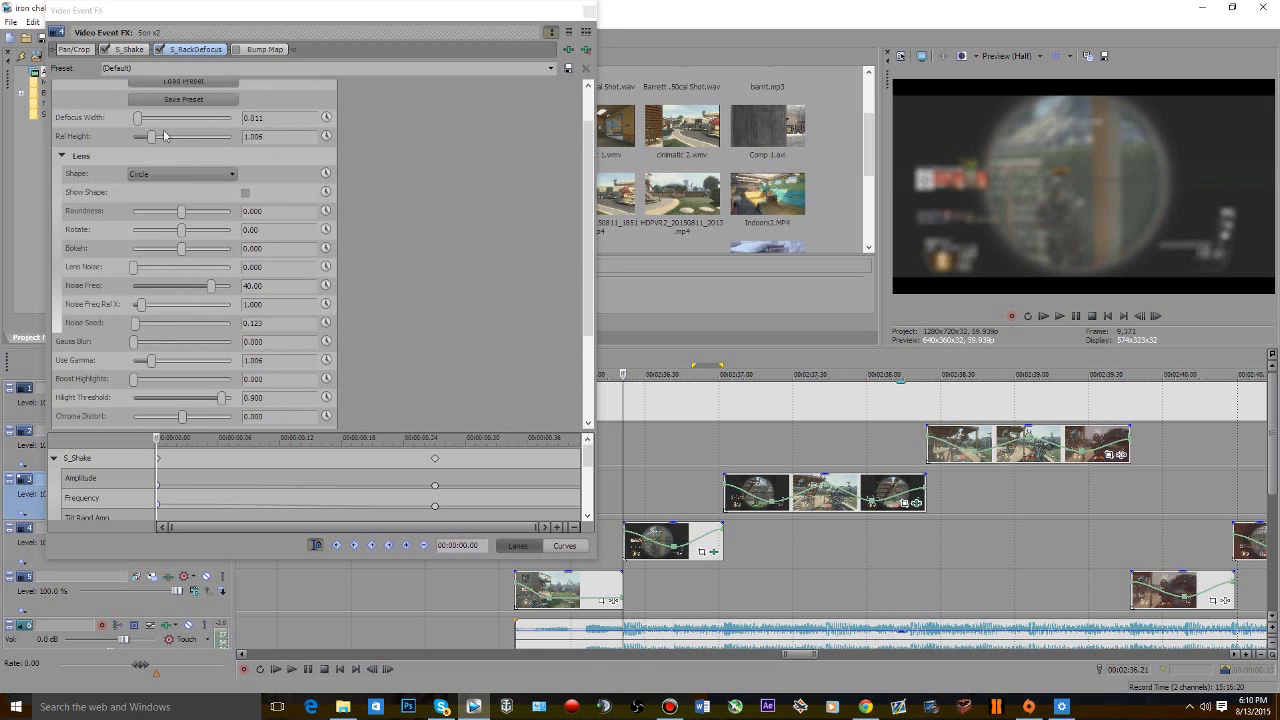
{"action": "left_click", "coordinate": [534, 277]}
{"action": "scroll", "coordinate": [322, 200], "scroll_direction": "down", "scroll_amount": 5}
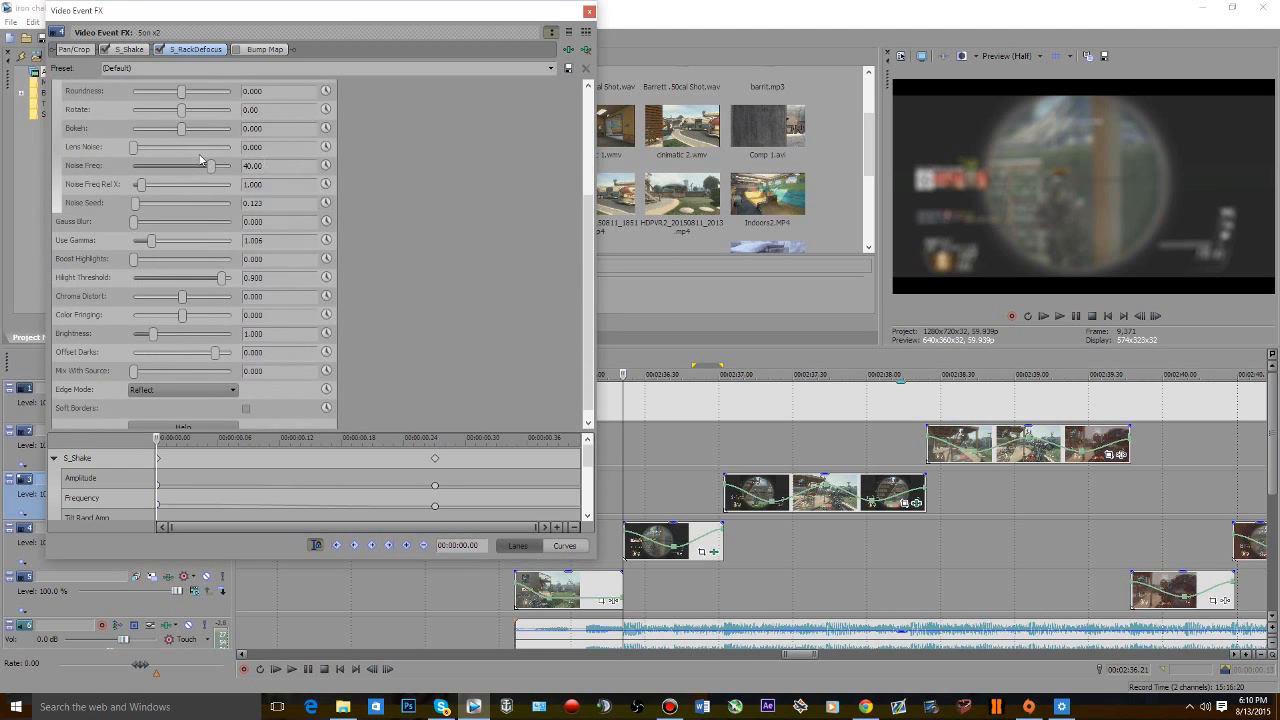
{"action": "scroll", "coordinate": [101, 205], "scroll_direction": "up", "scroll_amount": 3}
{"action": "left_click_drag", "start_coordinate": [132, 295], "coordinate": [258, 316]}
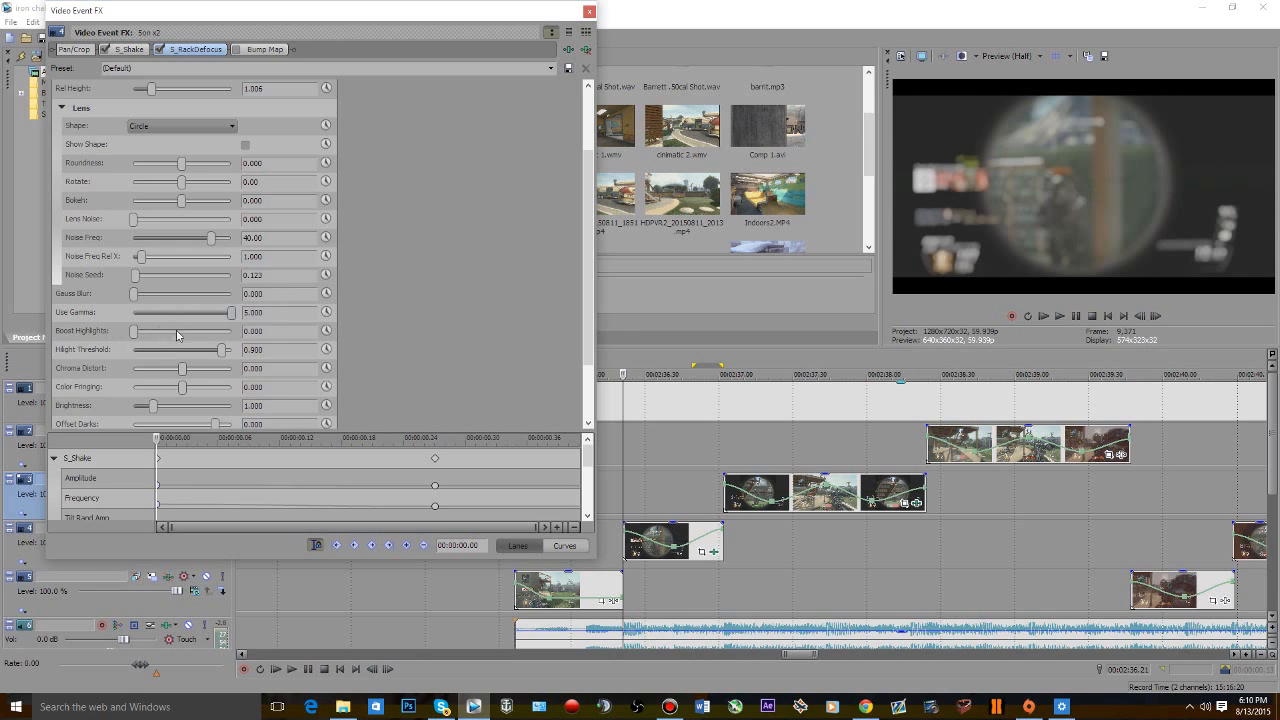
{"action": "left_click_drag", "start_coordinate": [163, 331], "coordinate": [262, 372]}
{"action": "left_click_drag", "start_coordinate": [182, 389], "coordinate": [250, 391]}
- Set Offset Darks to -0.004, try Mix With Source at 0.272, and return it to its minimum
{"action": "scroll", "coordinate": [287, 387], "scroll_direction": "down", "scroll_amount": 1}
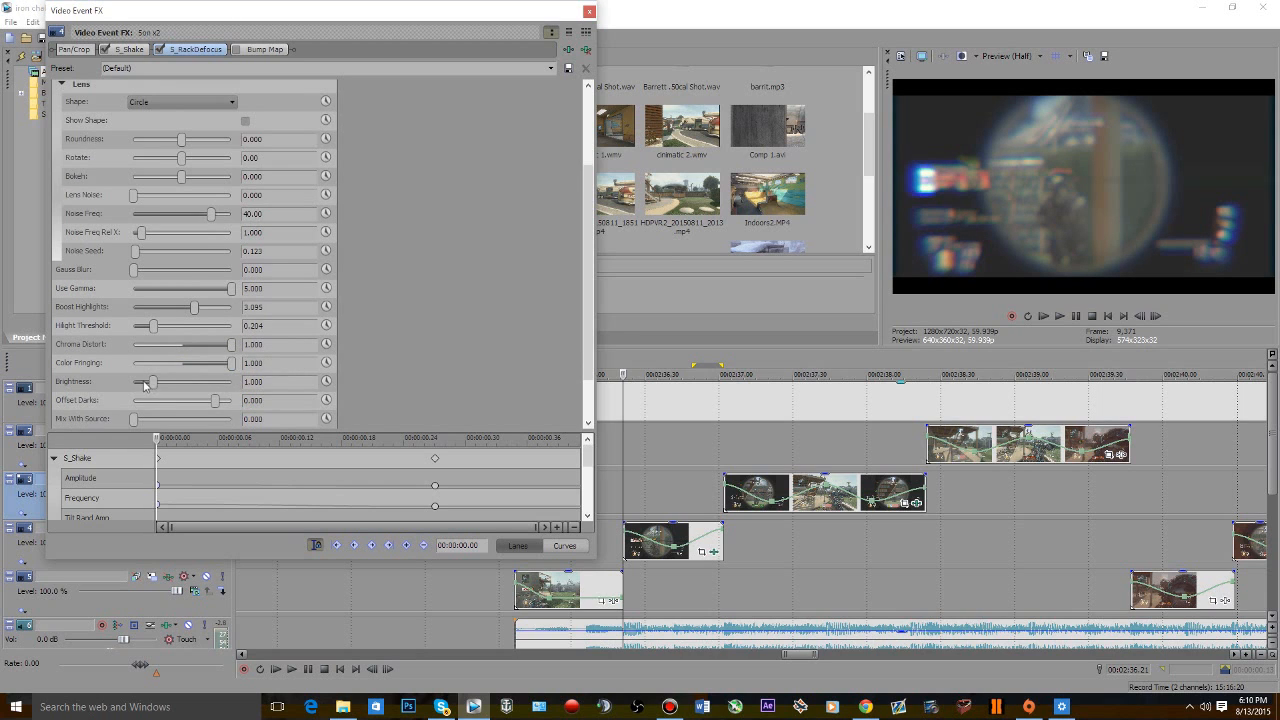
{"action": "scroll", "coordinate": [213, 377], "scroll_direction": "down", "scroll_amount": 2}
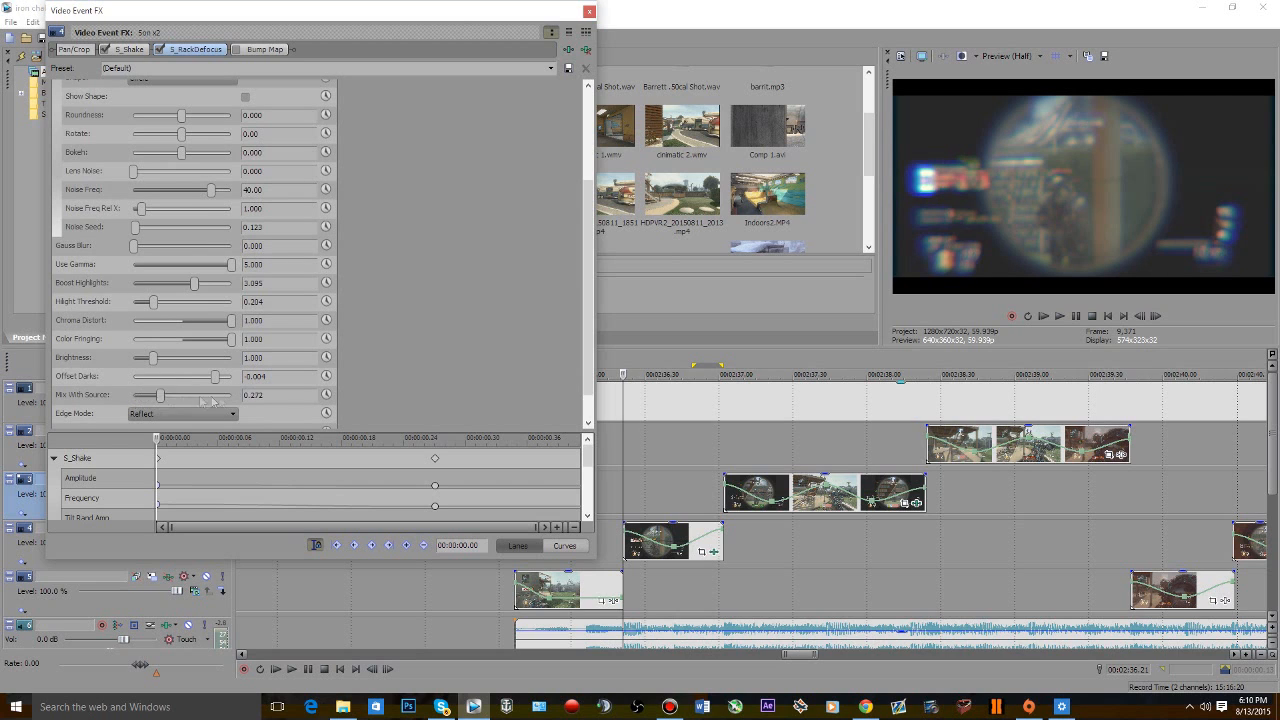
{"action": "left_click_drag", "start_coordinate": [160, 395], "coordinate": [80, 406]}
- Enable animation for Defocus Width and add a keyframe at 00:00:00.11 with the width at its minimum
{"action": "scroll", "coordinate": [457, 331], "scroll_direction": "up", "scroll_amount": 3}
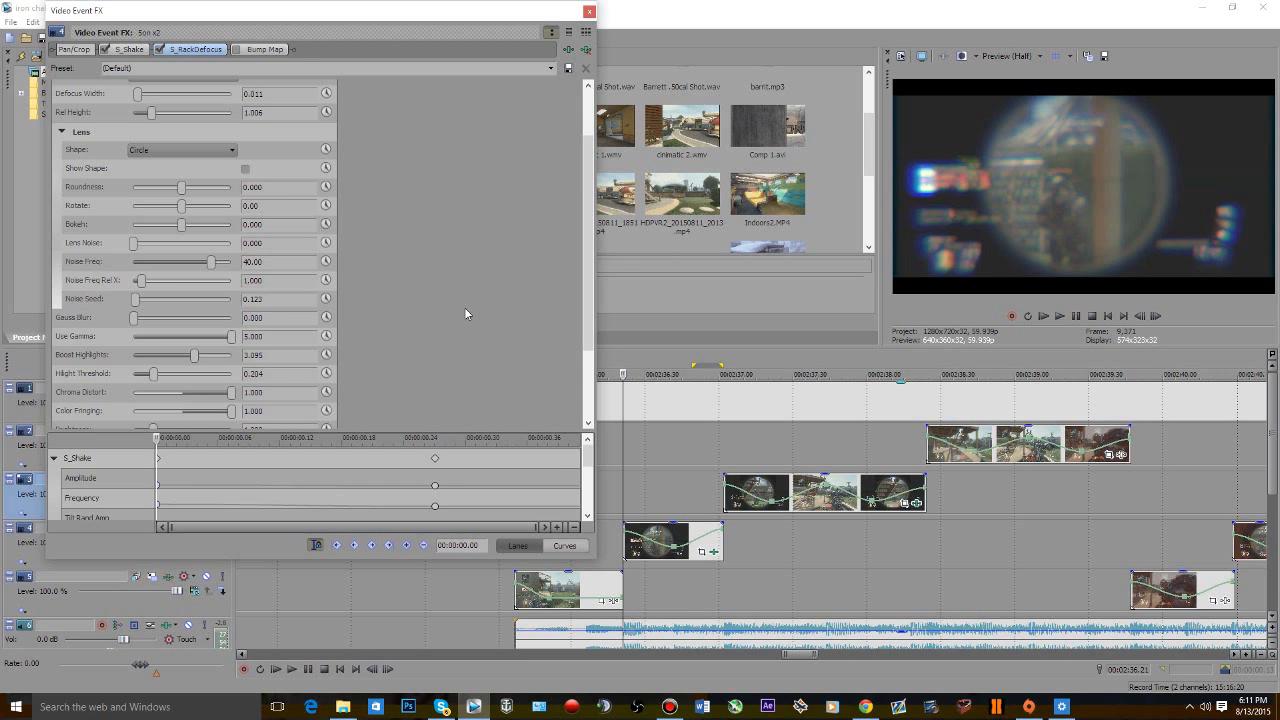
{"action": "scroll", "coordinate": [465, 310], "scroll_direction": "up", "scroll_amount": 3}
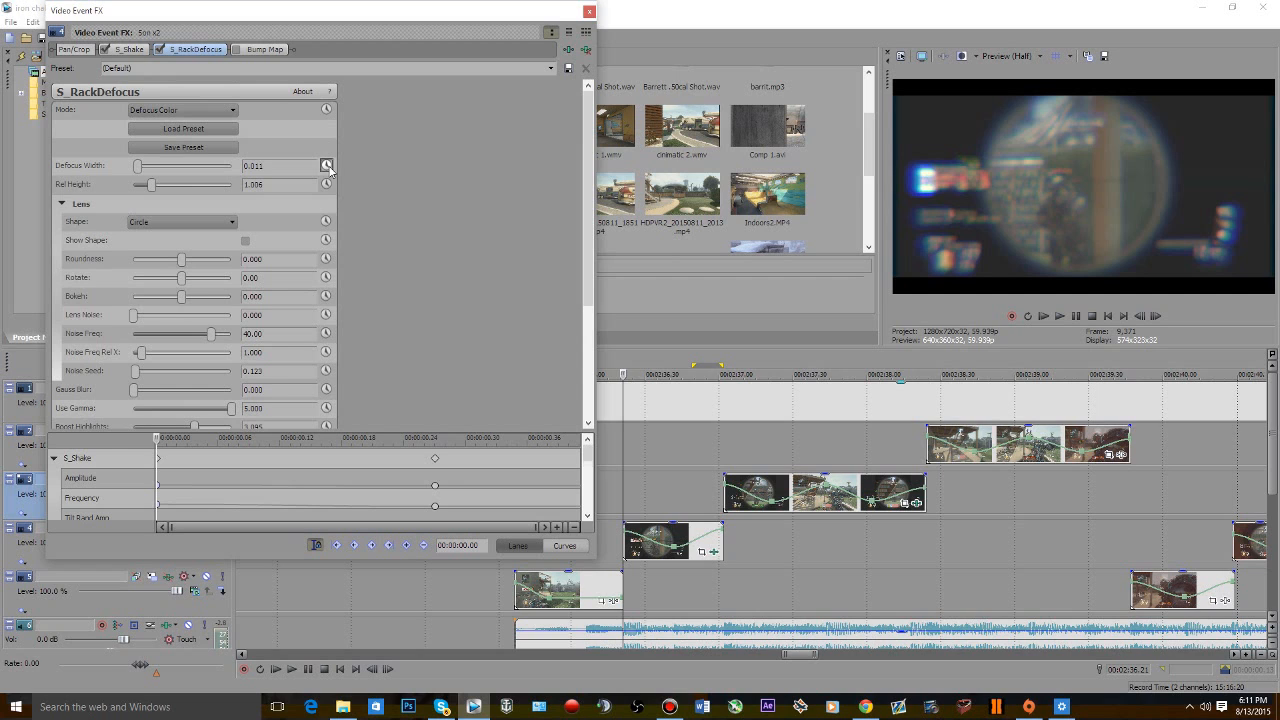
{"action": "left_click", "coordinate": [54, 459]}
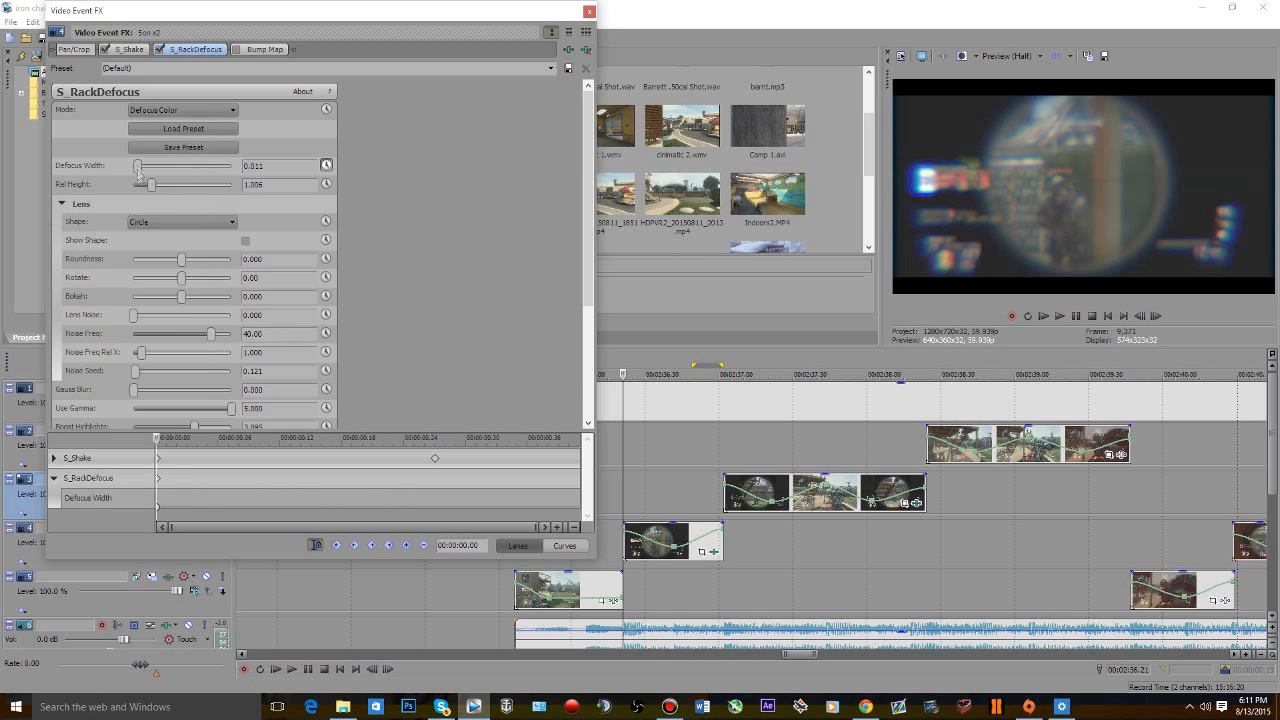
{"action": "mouse_move", "coordinate": [262, 482]}
{"action": "left_mouse_down"}
{"action": "mouse_move", "coordinate": [328, 482]}
{"action": "mouse_move", "coordinate": [266, 486]}
{"action": "left_mouse_up"}
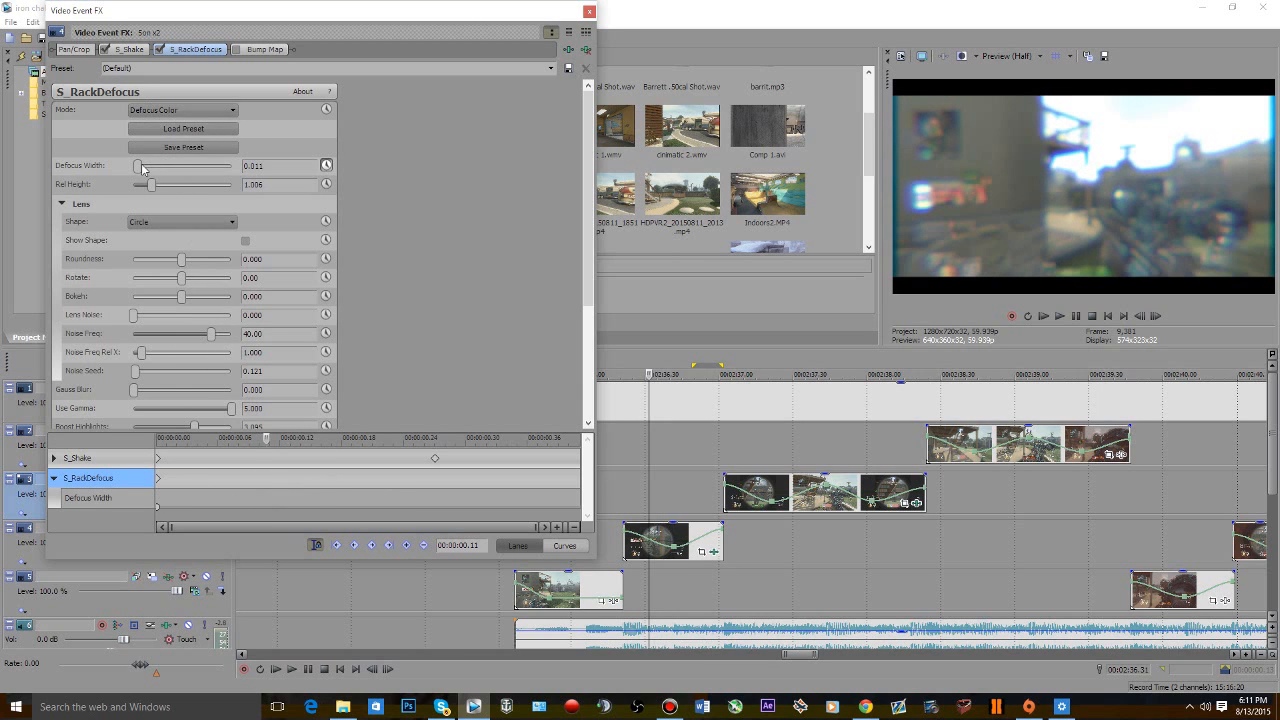
{"action": "left_click_drag", "start_coordinate": [137, 165], "coordinate": [83, 168]}
- Mark a playback region over the start of the track 4 clip and preview the defocus
{"action": "left_click", "coordinate": [620, 480]}
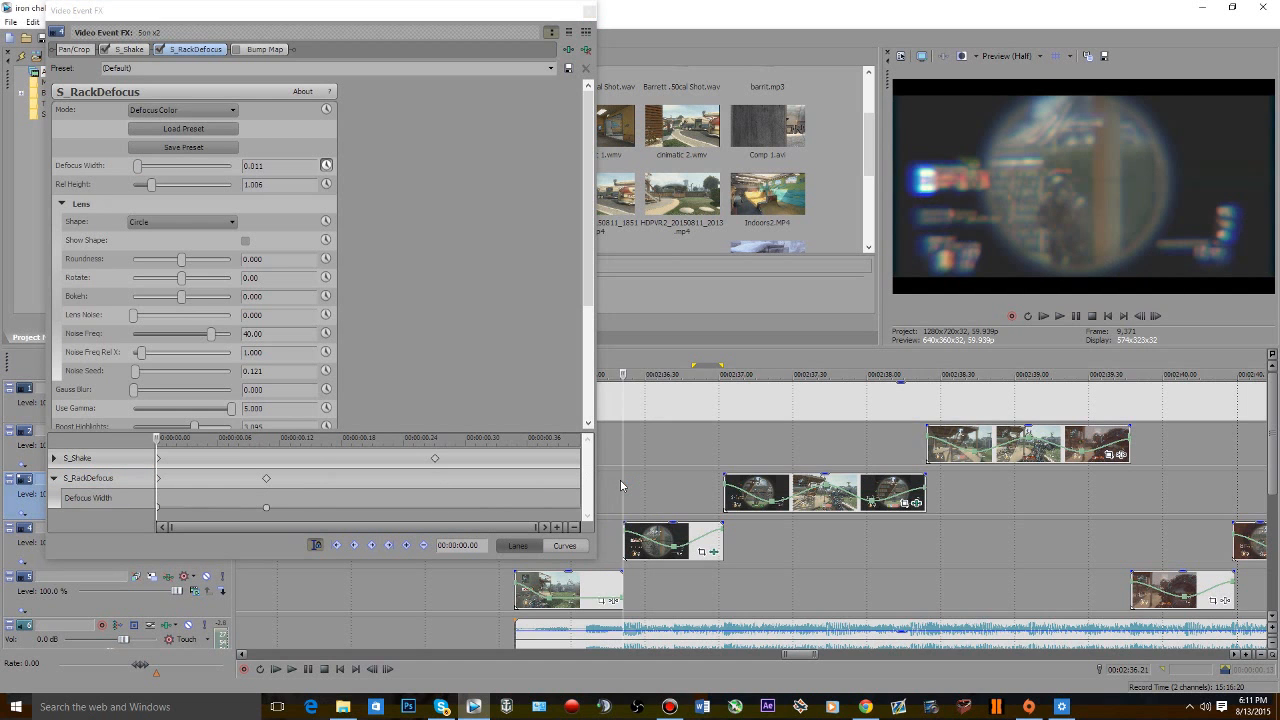
{"action": "left_click", "coordinate": [615, 490]}
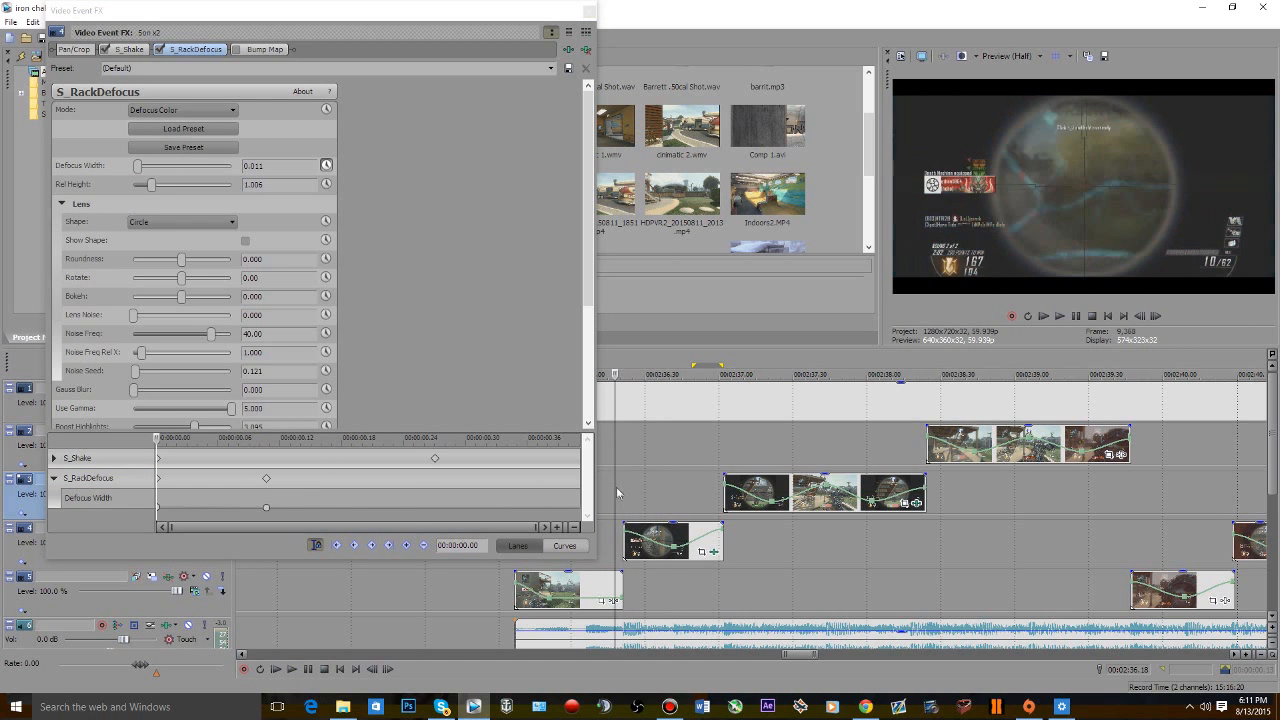
{"action": "left_click_drag", "start_coordinate": [623, 493], "coordinate": [683, 495]}
{"action": "key", "text": "space"}
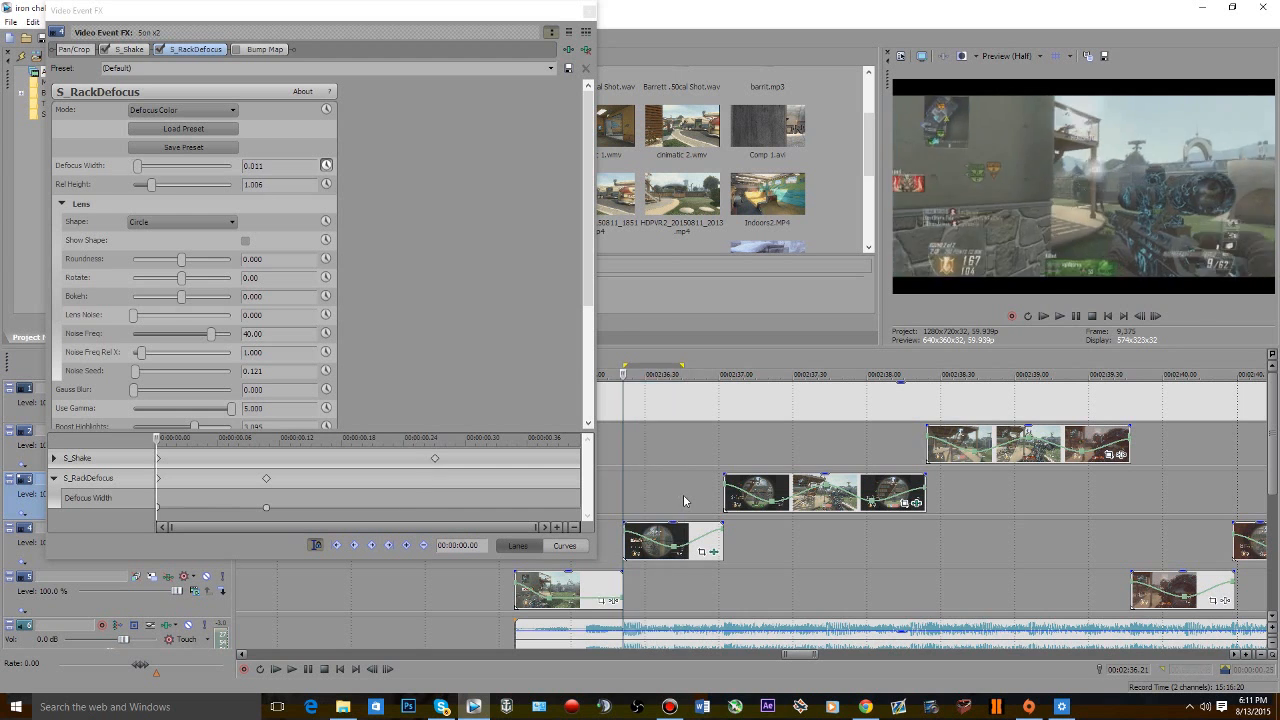
{"action": "key", "text": "space"}
- Move the second S_RackDefocus keyframe to about 00:00:00.16 and preview the start of the clip
{"action": "left_click_drag", "start_coordinate": [266, 478], "coordinate": [321, 488]}
{"action": "left_click_drag", "start_coordinate": [615, 494], "coordinate": [694, 495]}
{"action": "key", "text": "space"}
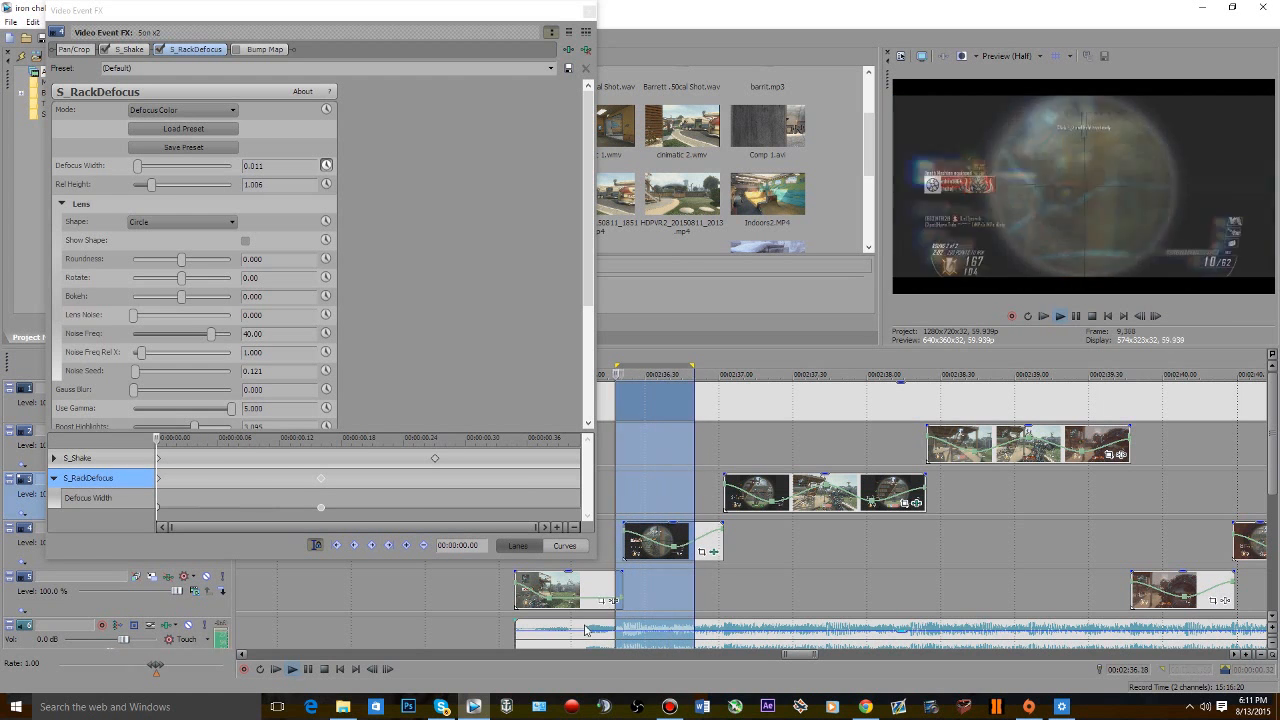
{"action": "key", "text": "space"}
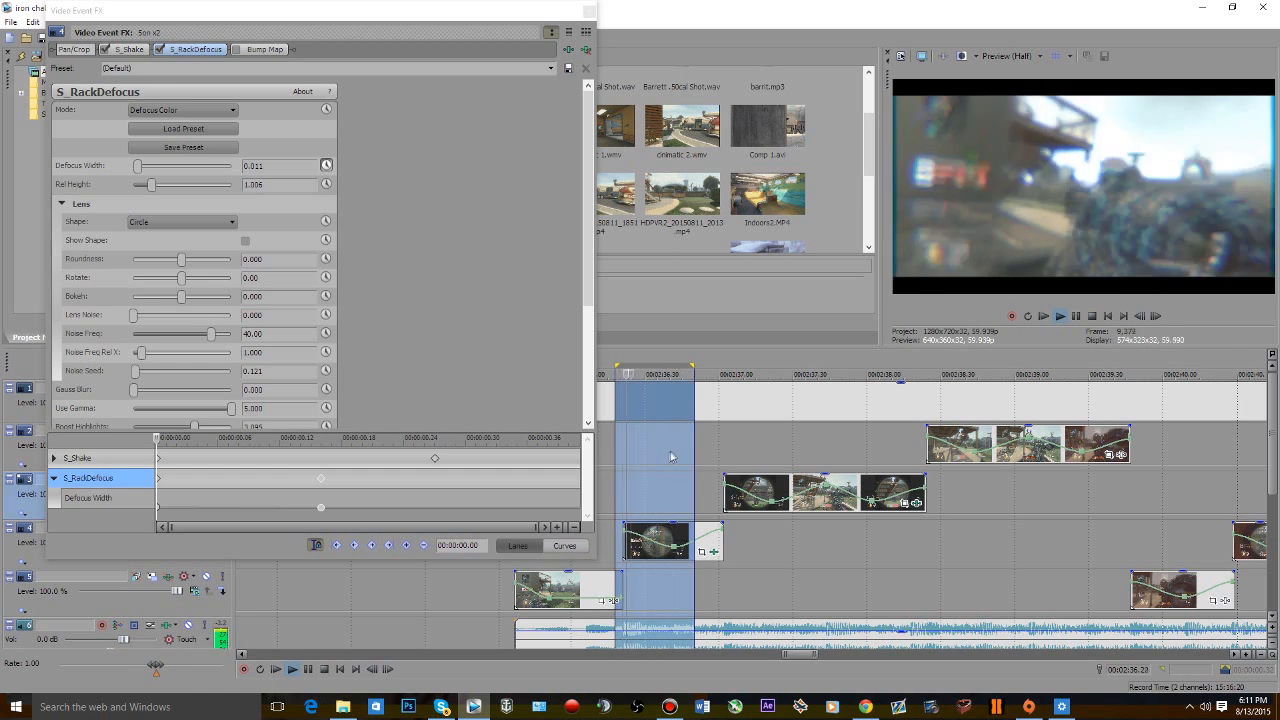
- Add the Third Party S_RackDefocus effect to the sniper clip on track 3
{"action": "left_click", "coordinate": [620, 496]}
{"action": "left_click", "coordinate": [131, 485]}
{"action": "left_click", "coordinate": [917, 503]}
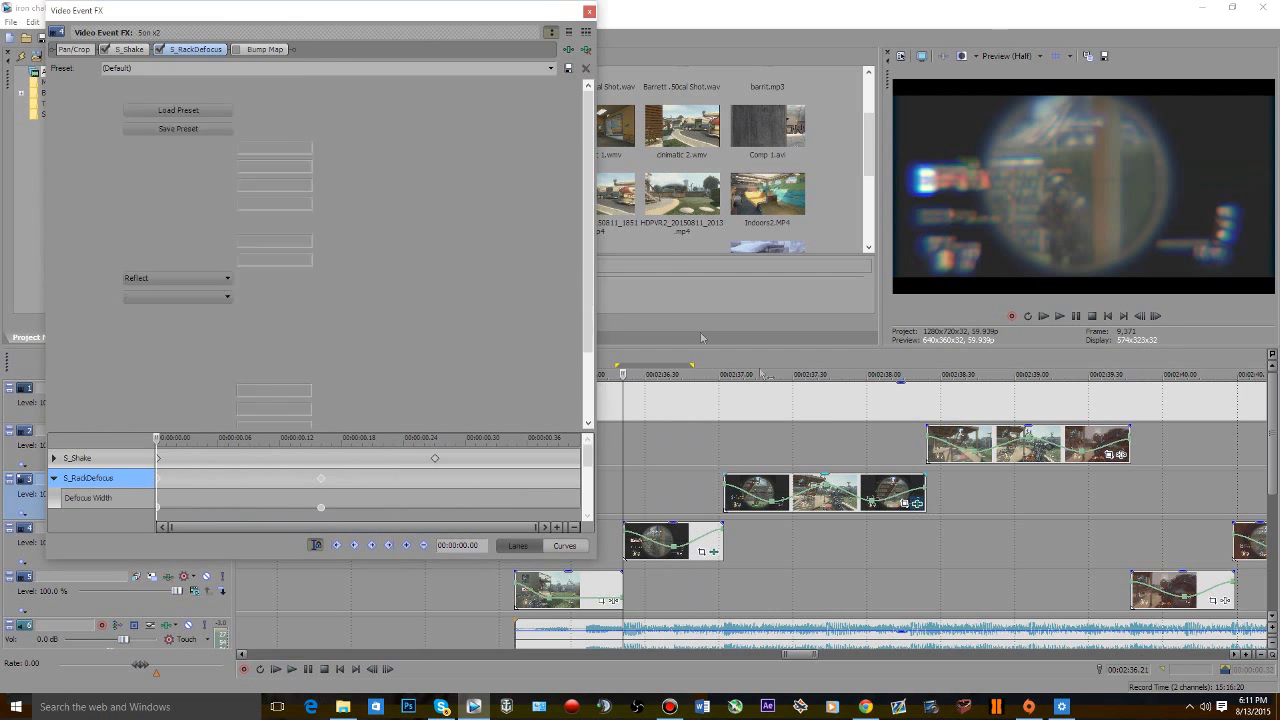
{"action": "left_click", "coordinate": [570, 49]}
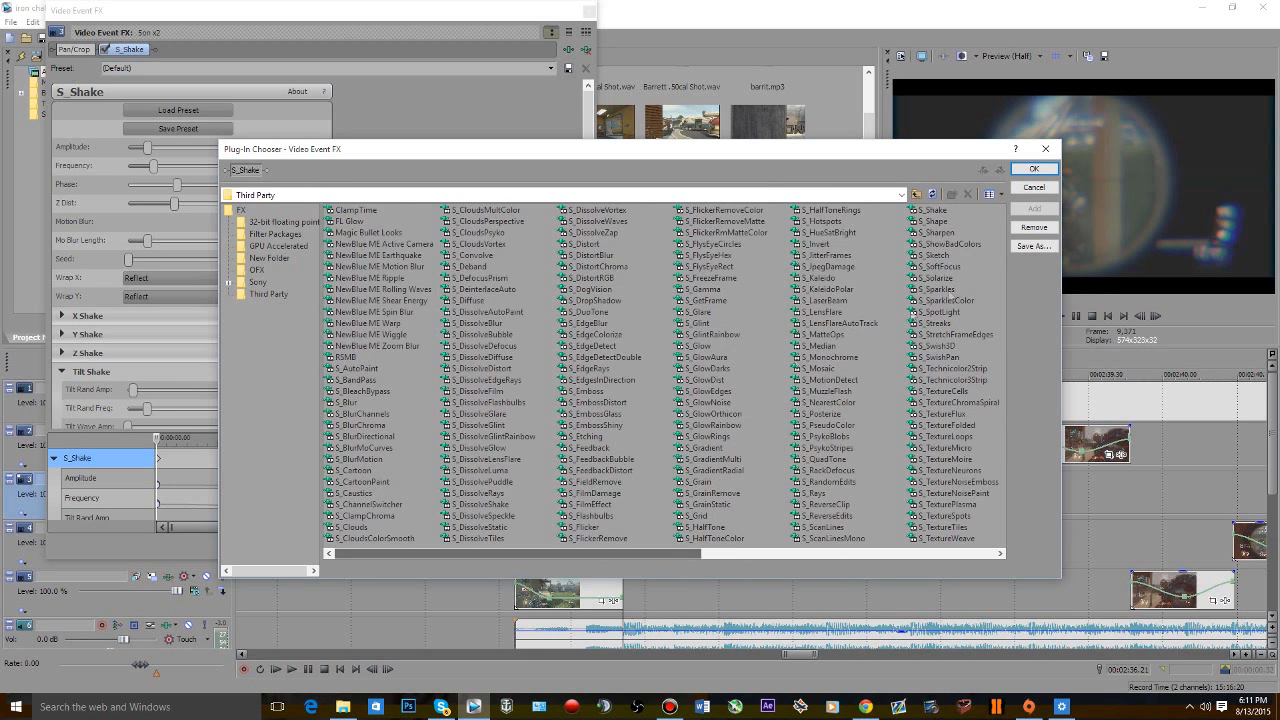
{"action": "left_click", "coordinate": [256, 282]}
{"action": "left_click", "coordinate": [253, 293]}
{"action": "double_click", "coordinate": [835, 470]}
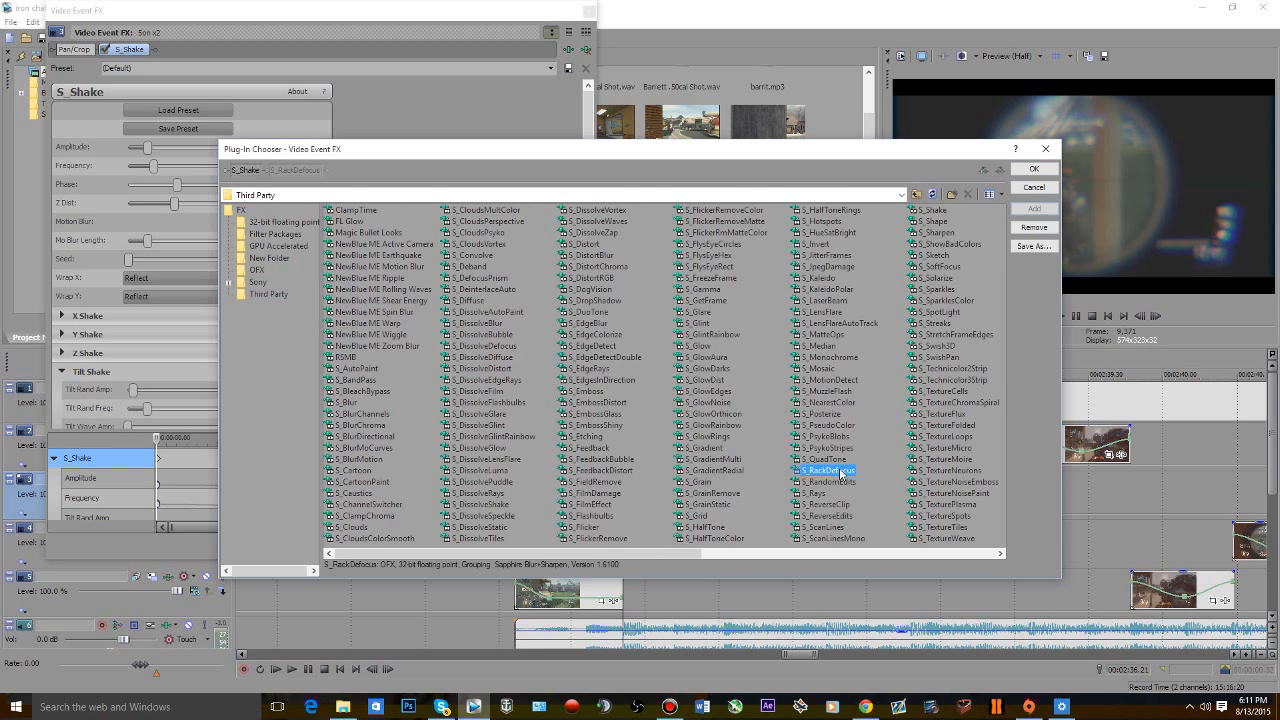
{"action": "left_click", "coordinate": [1034, 168]}
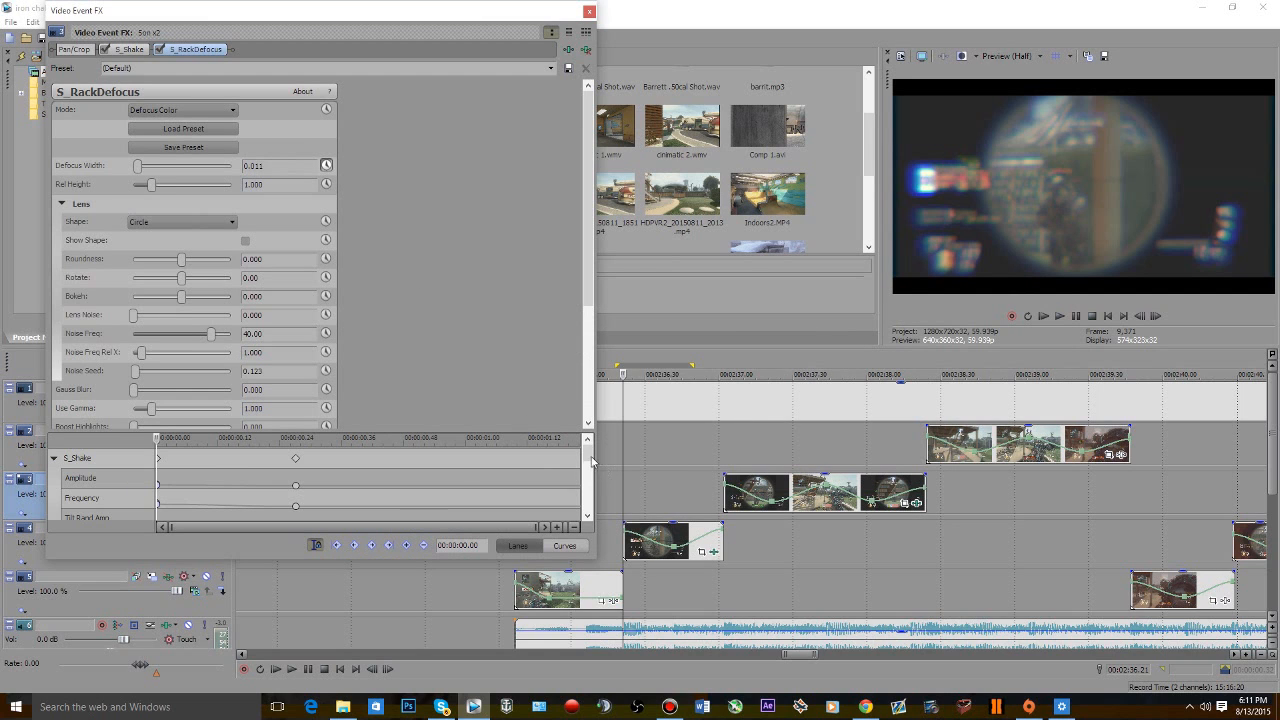
- Give the track 3 clip's S_RackDefocus a second Defocus Width keyframe at 00:00:00.16
{"action": "left_click_drag", "start_coordinate": [591, 461], "coordinate": [585, 537]}
{"action": "left_click", "coordinate": [163, 480]}
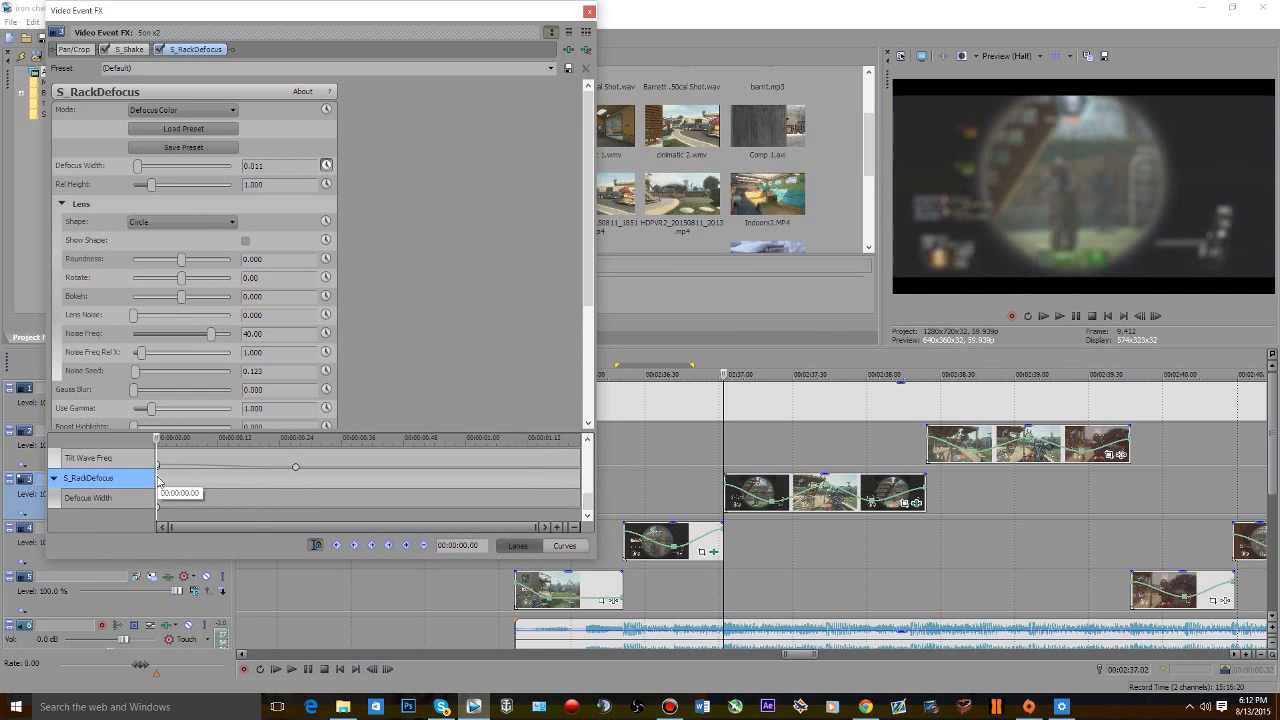
{"action": "right_click", "coordinate": [160, 478]}
{"action": "left_click", "coordinate": [186, 529]}
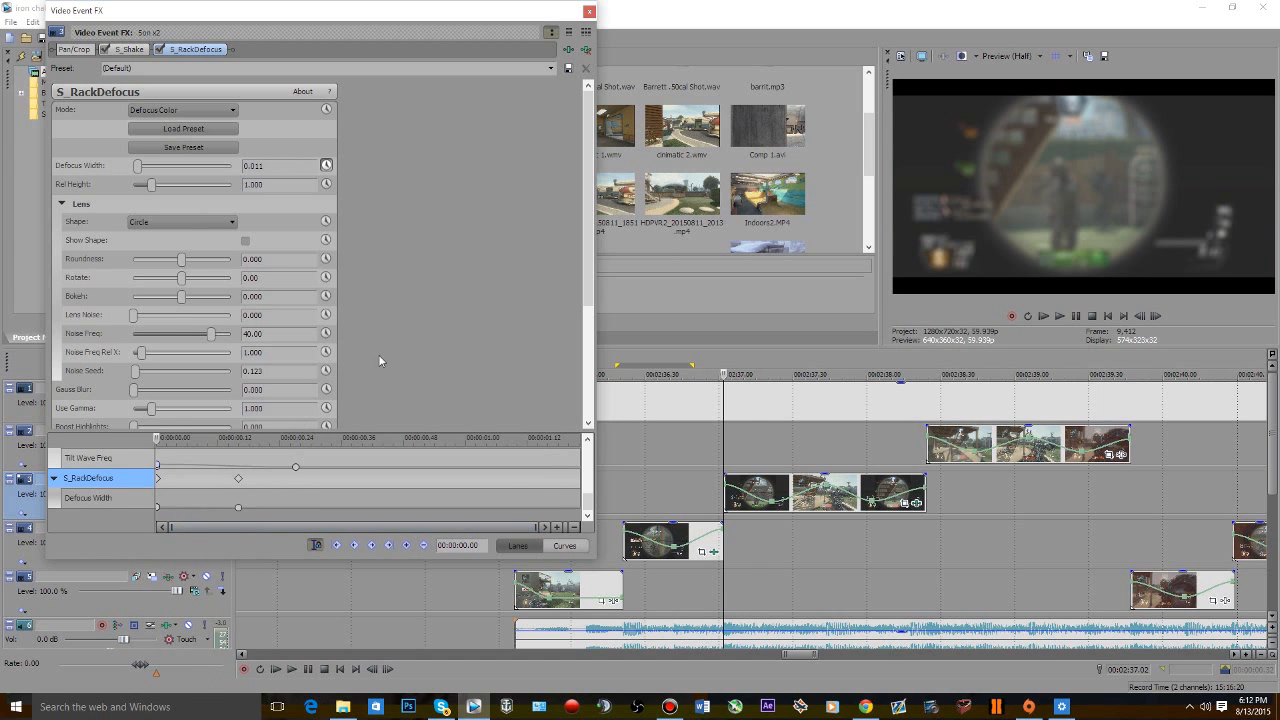
{"action": "left_click_drag", "start_coordinate": [187, 490], "coordinate": [238, 492]}
- At the first keyframe, set Chroma Distort and Color Fringing to 1.000, Boost Highlights to 4.422, Hilight Threshold to 0.599 and Use Gamma to 5.000
{"action": "scroll", "coordinate": [405, 354], "scroll_direction": "down", "scroll_amount": 3}
{"action": "scroll", "coordinate": [345, 351], "scroll_direction": "down", "scroll_amount": 1}
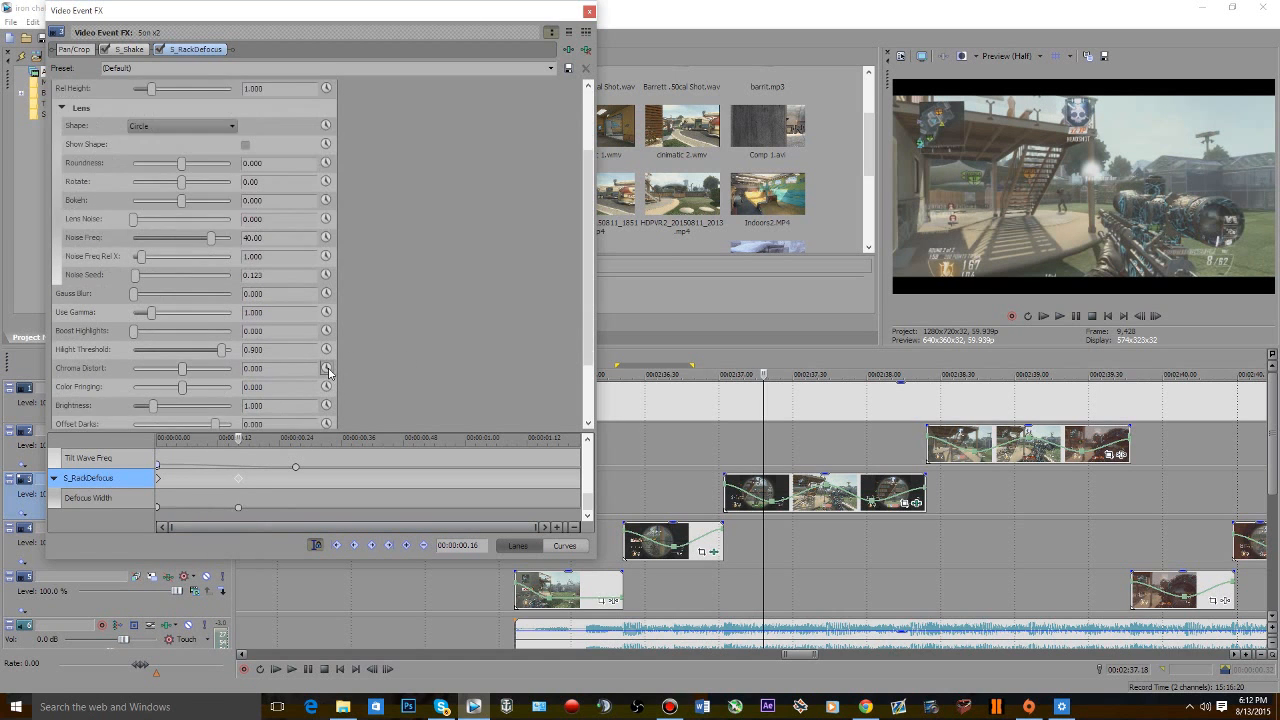
{"action": "left_click", "coordinate": [157, 470]}
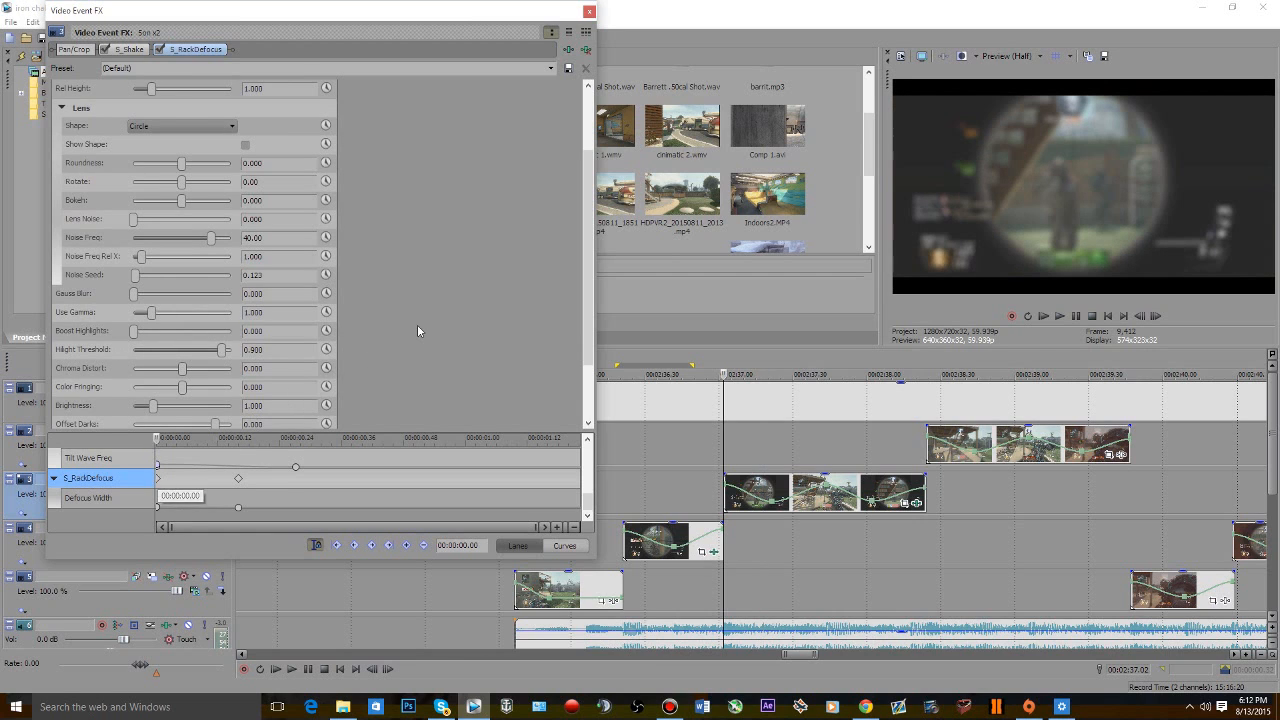
{"action": "scroll", "coordinate": [417, 324], "scroll_direction": "down", "scroll_amount": 4}
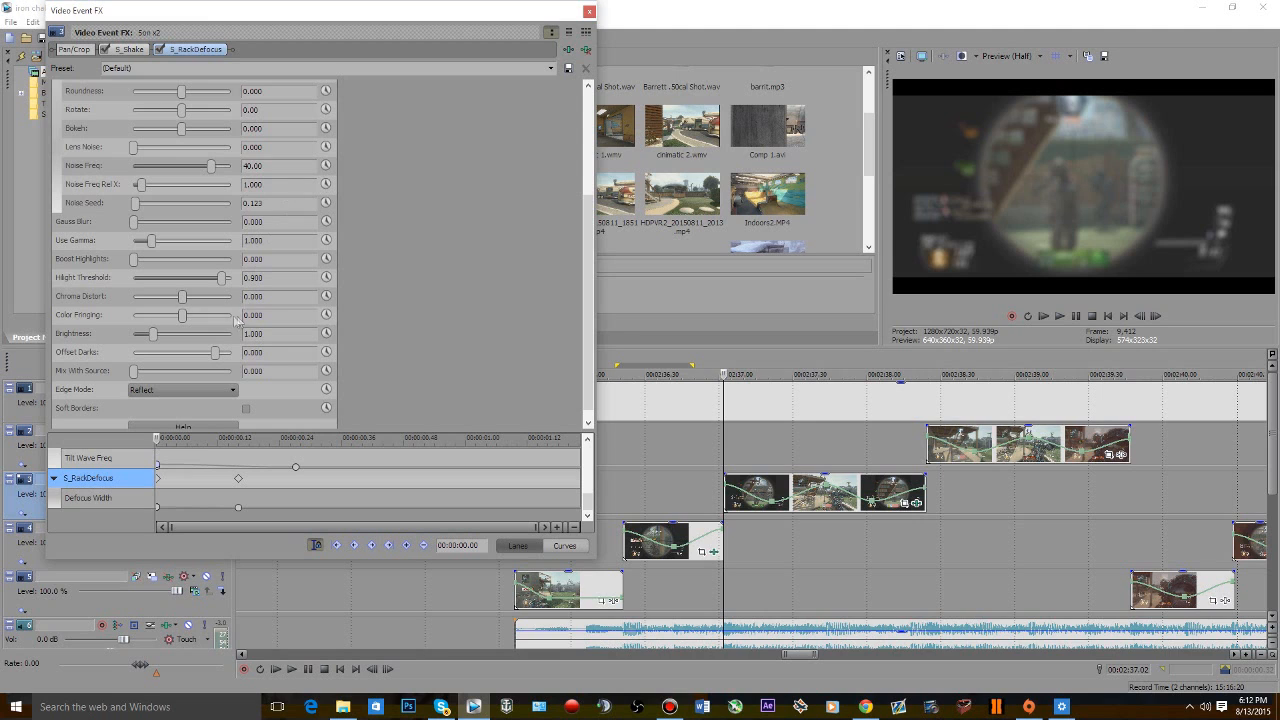
{"action": "left_click_drag", "start_coordinate": [190, 315], "coordinate": [283, 308]}
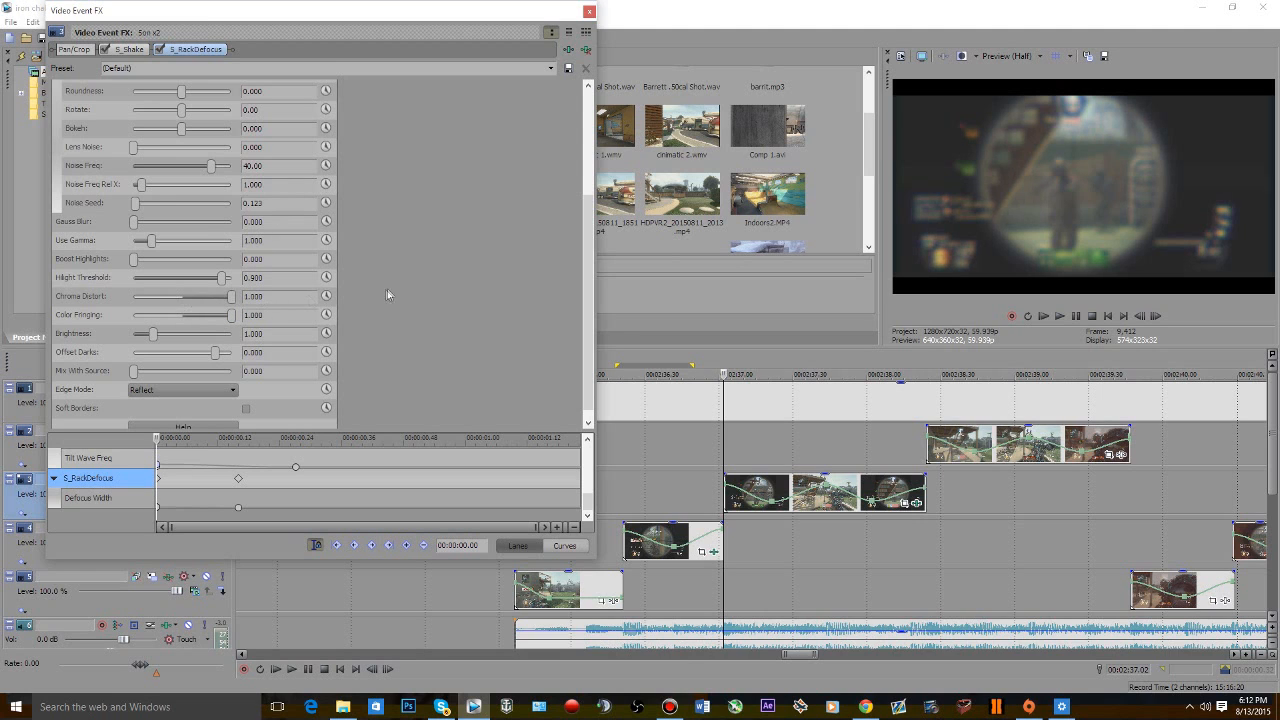
{"action": "left_click_drag", "start_coordinate": [134, 259], "coordinate": [233, 249]}
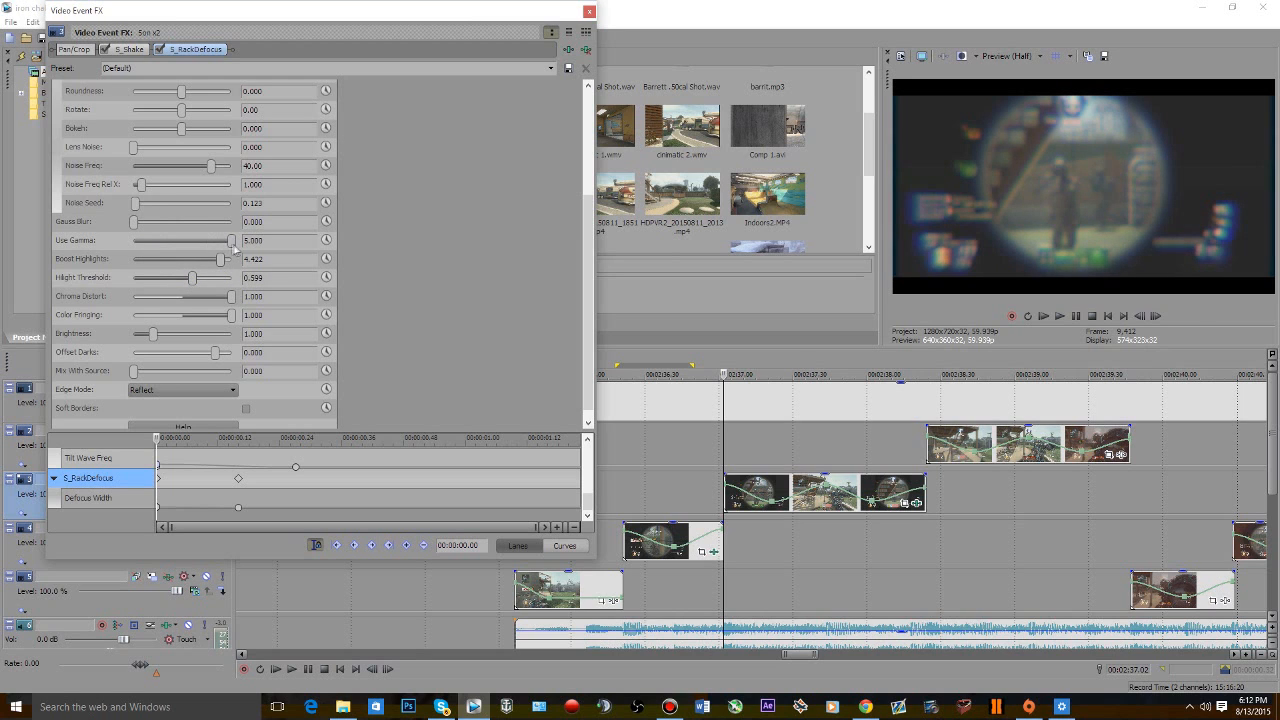
- Close the effect settings, save the project and preview the timeline from the track 4 clip
{"action": "left_click", "coordinate": [590, 13]}
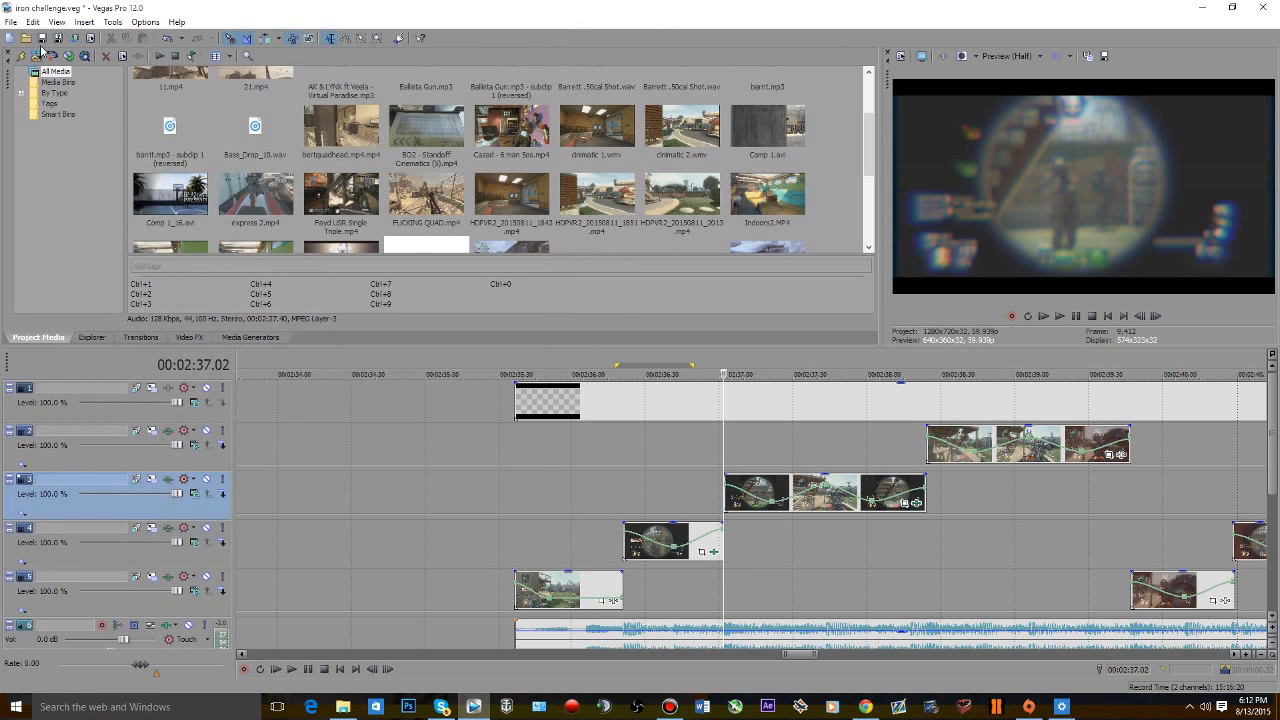
{"action": "left_click", "coordinate": [620, 490]}
{"action": "key", "text": "space"}
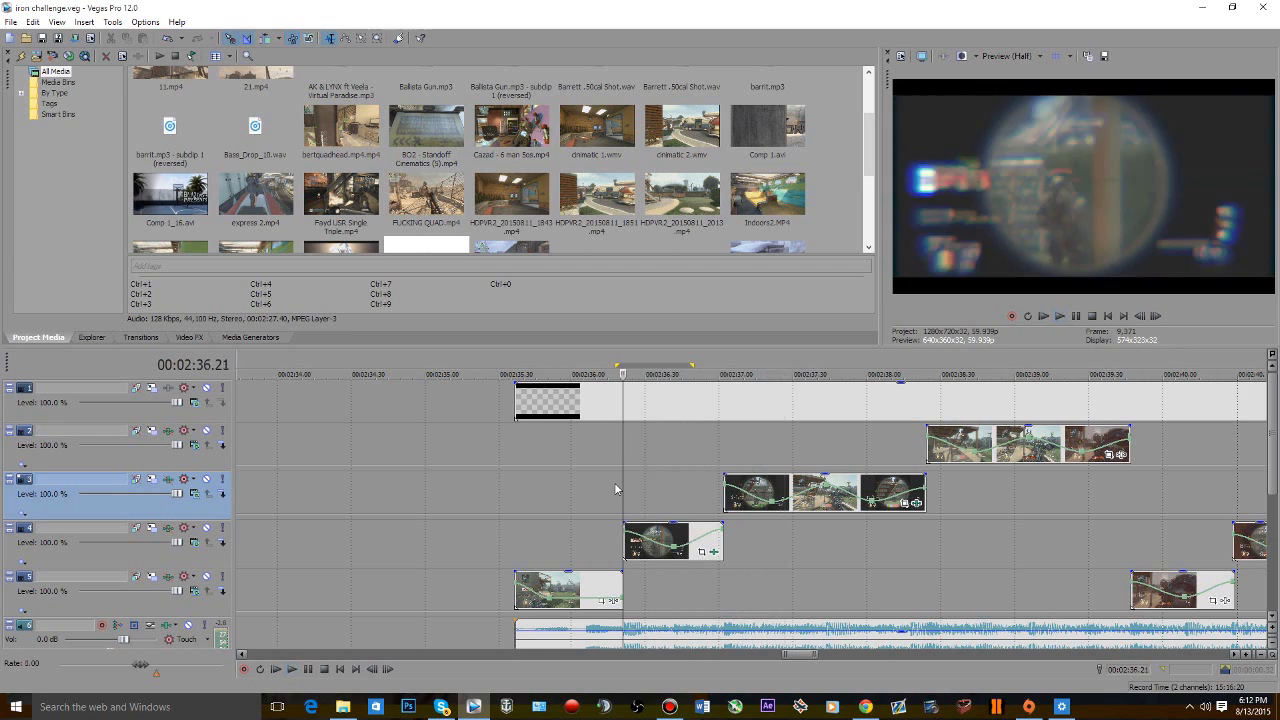
{"action": "key", "text": "space"}
- Reopen the track 3 clip's effects and select both of its S_RackDefocus keyframes for copying
{"action": "left_click", "coordinate": [916, 501]}
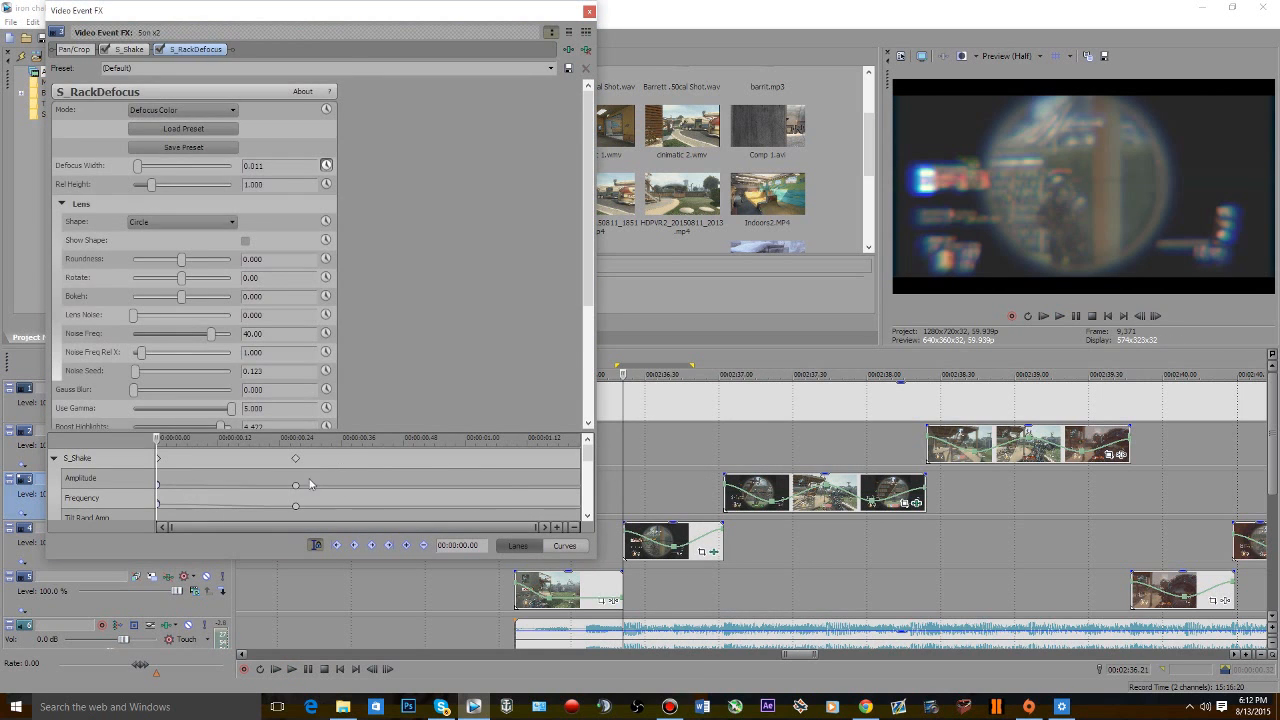
{"action": "left_click_drag", "start_coordinate": [309, 484], "coordinate": [135, 500]}
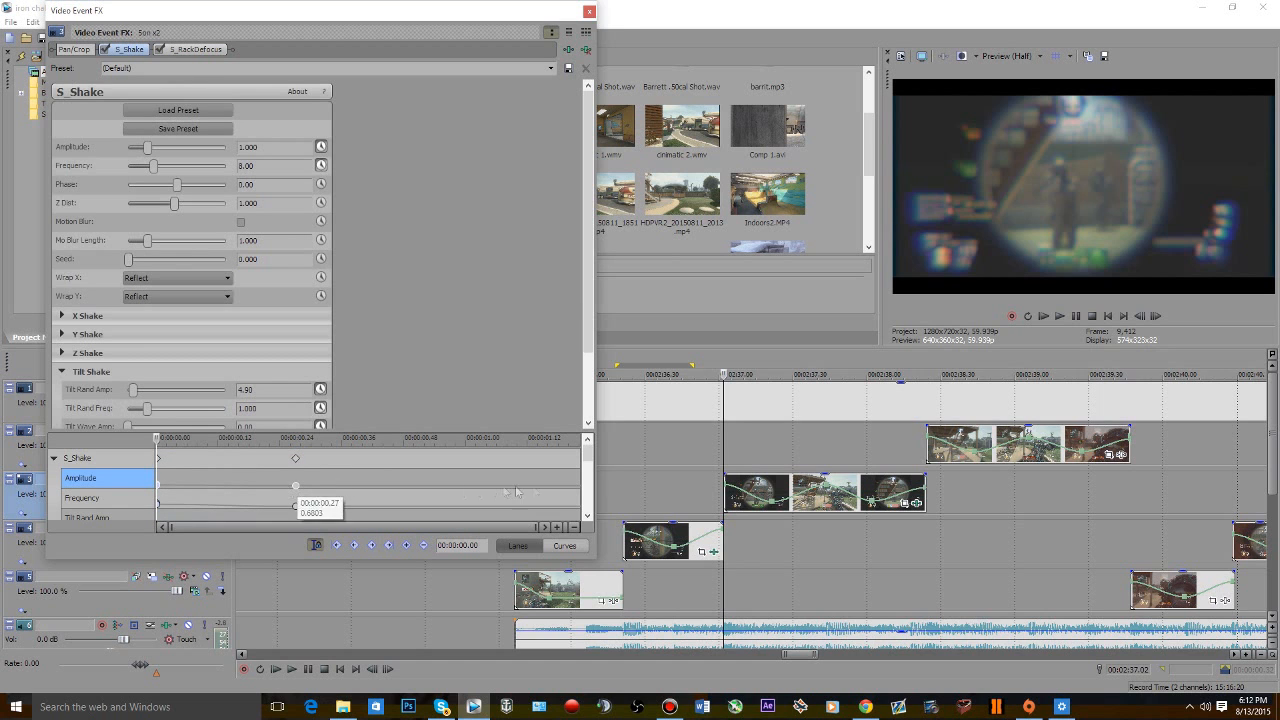
{"action": "left_click_drag", "start_coordinate": [589, 465], "coordinate": [589, 517]}
{"action": "left_click", "coordinate": [282, 484]}
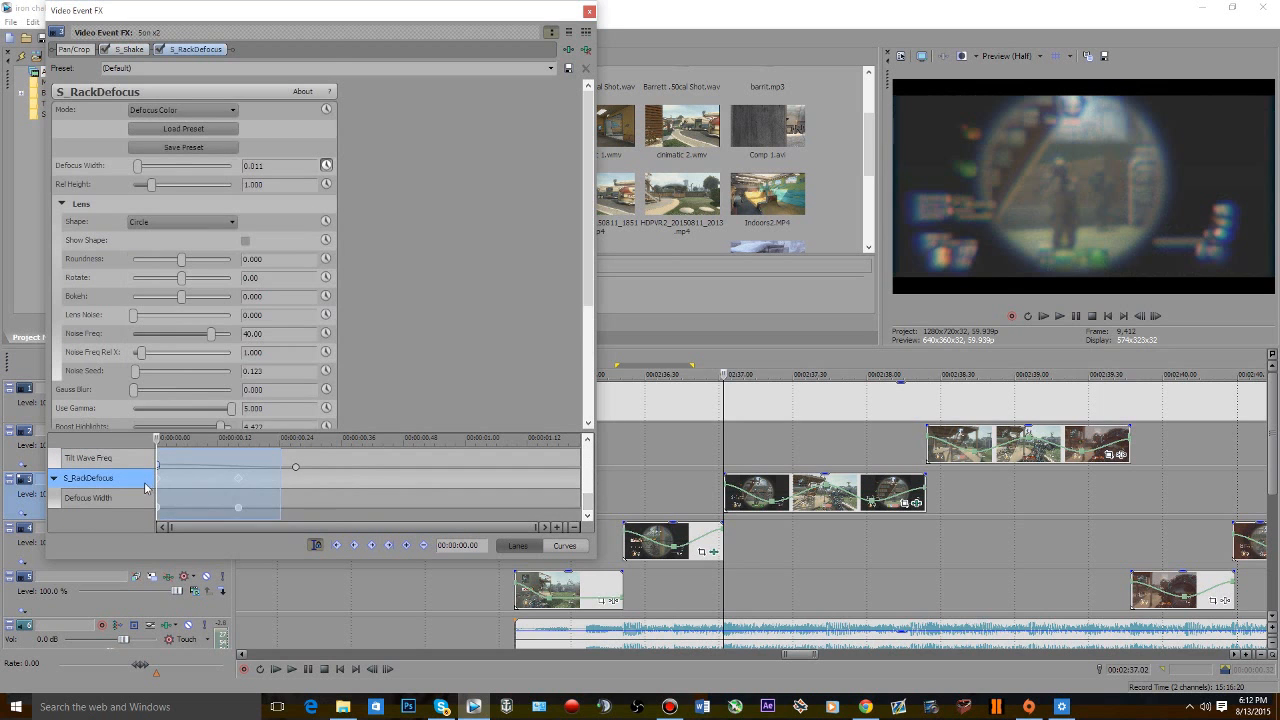
- Paste the copied S_RackDefocus keyframes at about 00:00:00.41, at the marker in the middle of the track 3 clip
{"action": "left_click", "coordinate": [823, 462]}
{"action": "scroll", "coordinate": [826, 462], "scroll_direction": "up", "scroll_amount": 5}
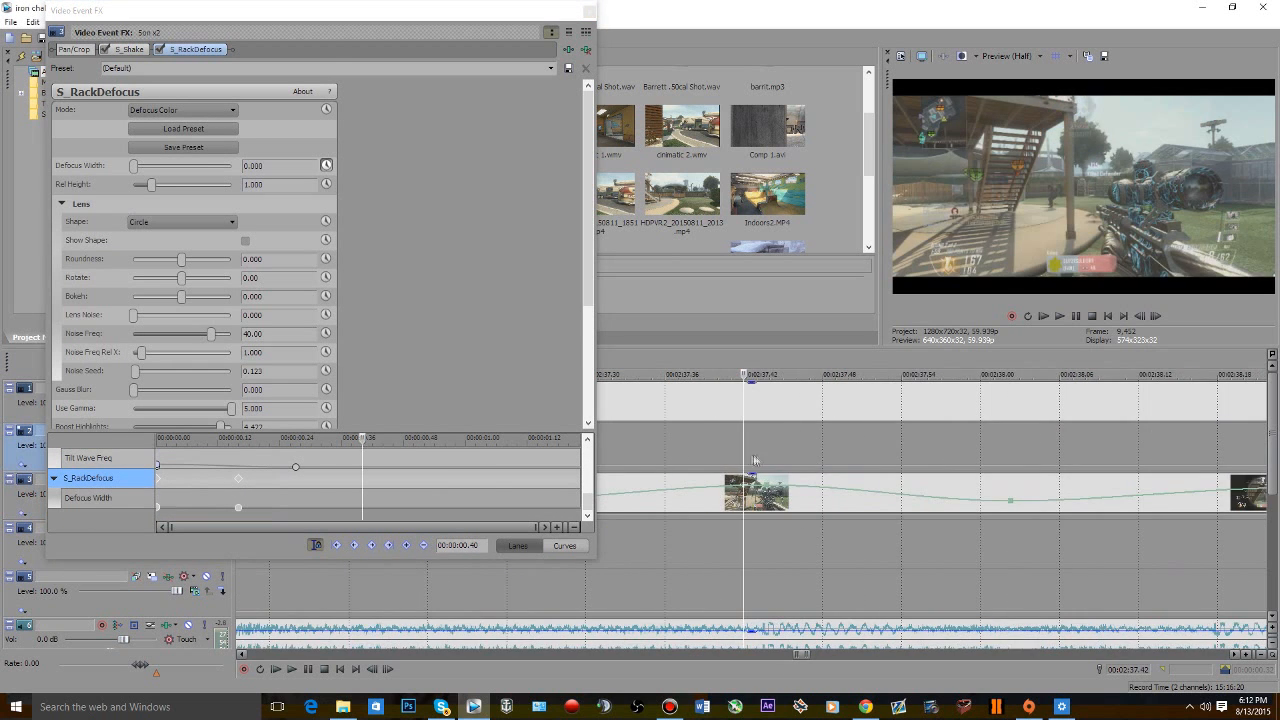
{"action": "left_click", "coordinate": [758, 454]}
{"action": "double_click", "coordinate": [369, 480]}
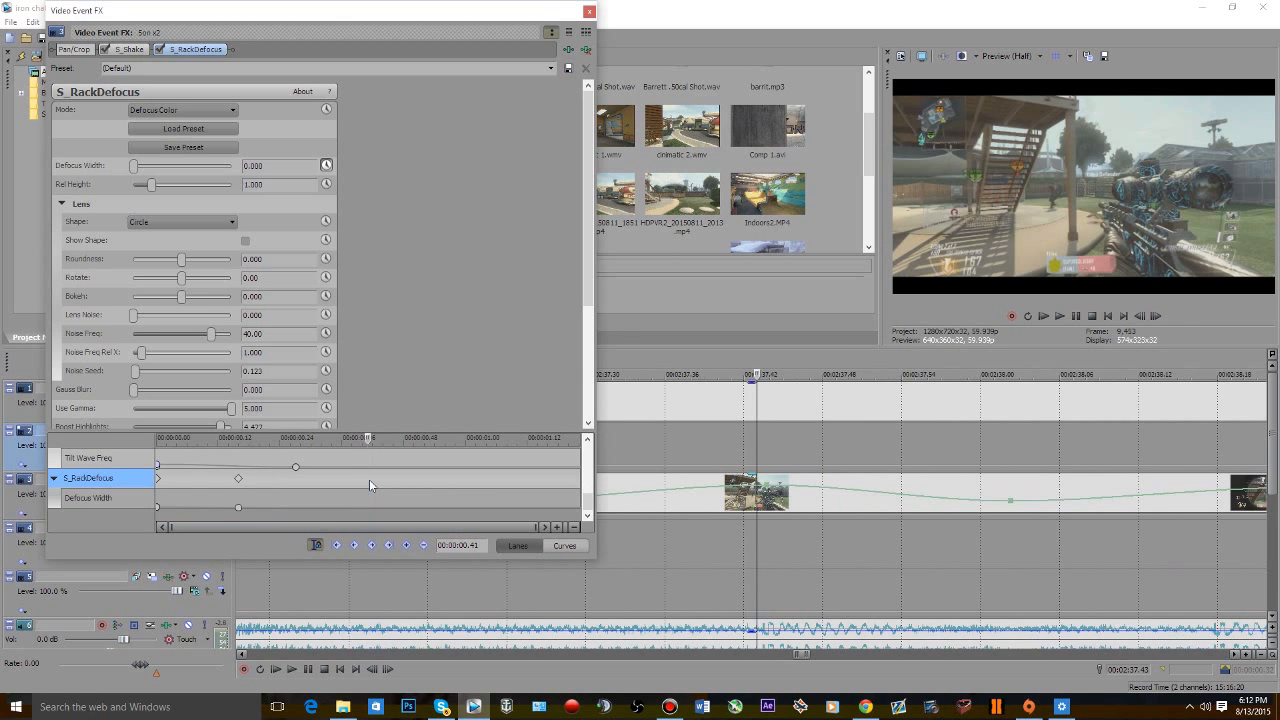
{"action": "scroll", "coordinate": [369, 480], "scroll_direction": "up", "scroll_amount": 5}
{"action": "scroll", "coordinate": [369, 480], "scroll_direction": "down", "scroll_amount": 5}
{"action": "left_click", "coordinate": [363, 483]}
{"action": "scroll", "coordinate": [363, 483], "scroll_direction": "up", "scroll_amount": 5}
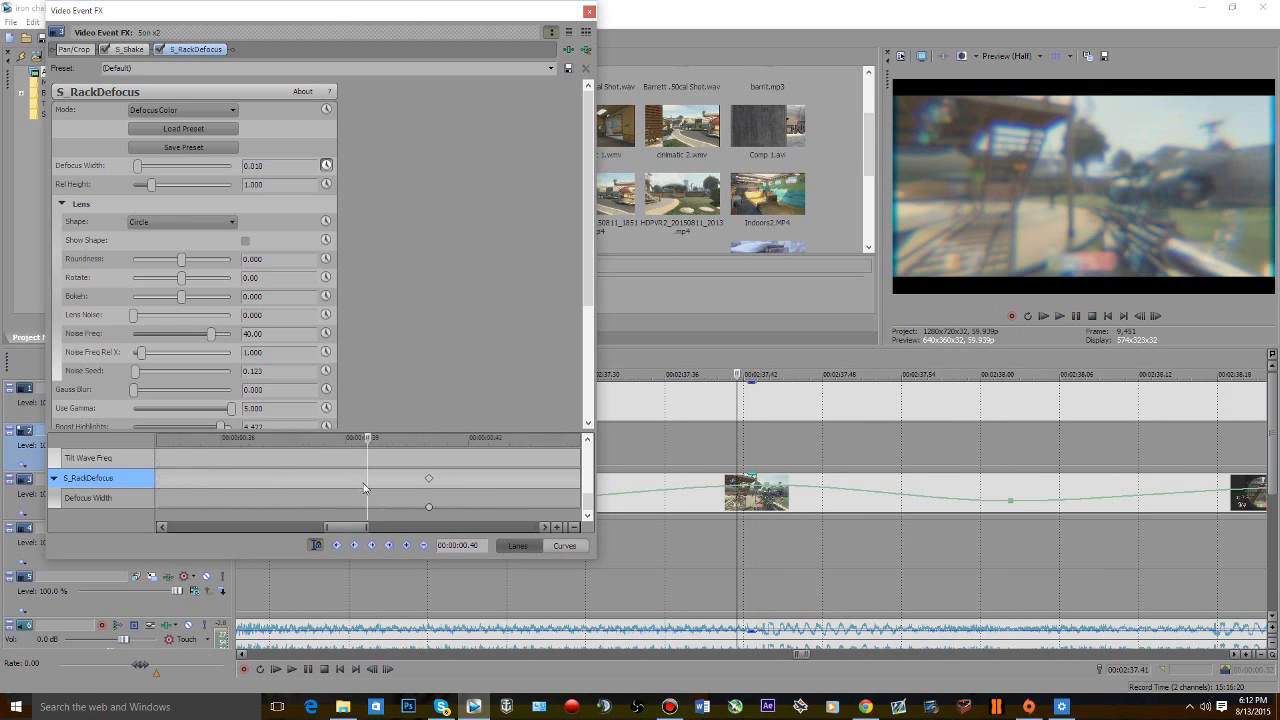
{"action": "scroll", "coordinate": [490, 485], "scroll_direction": "down", "scroll_amount": 5}
{"action": "left_click", "coordinate": [416, 477]}
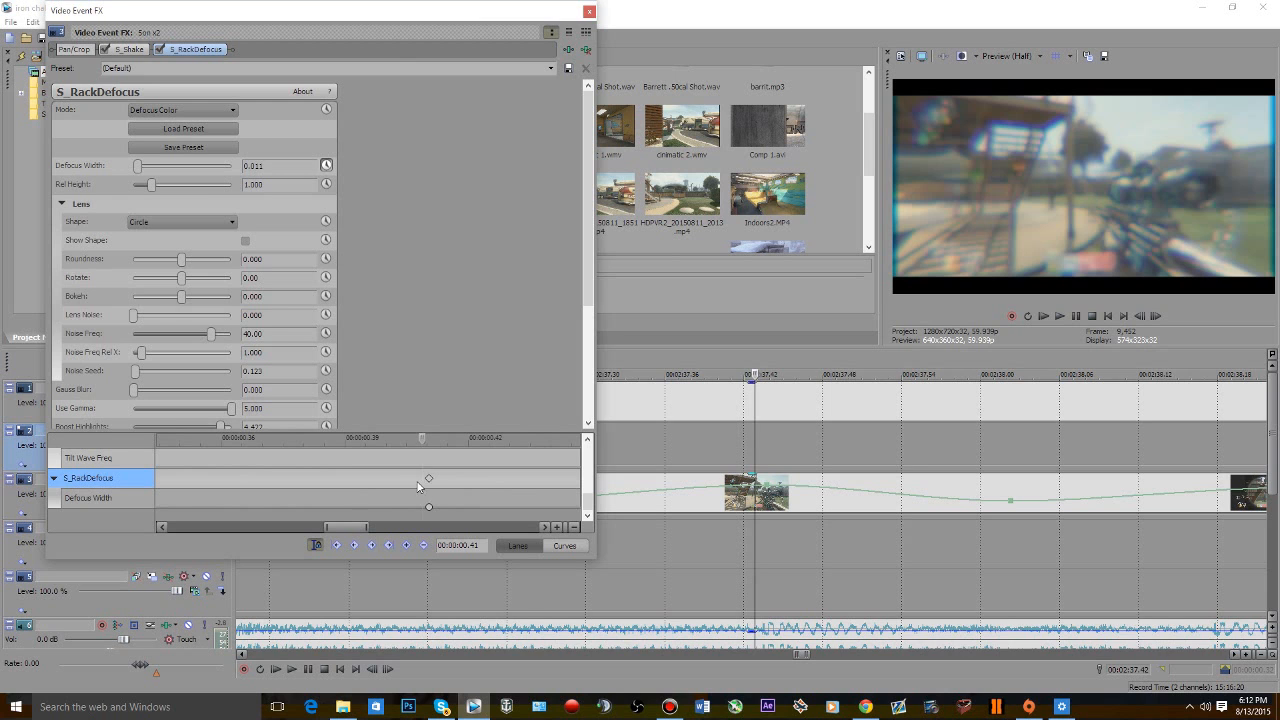
- Set Defocus Width to its minimum at 00:00:00.40, just before the pasted keyframes, and close the effect settings
{"action": "left_click", "coordinate": [381, 497]}
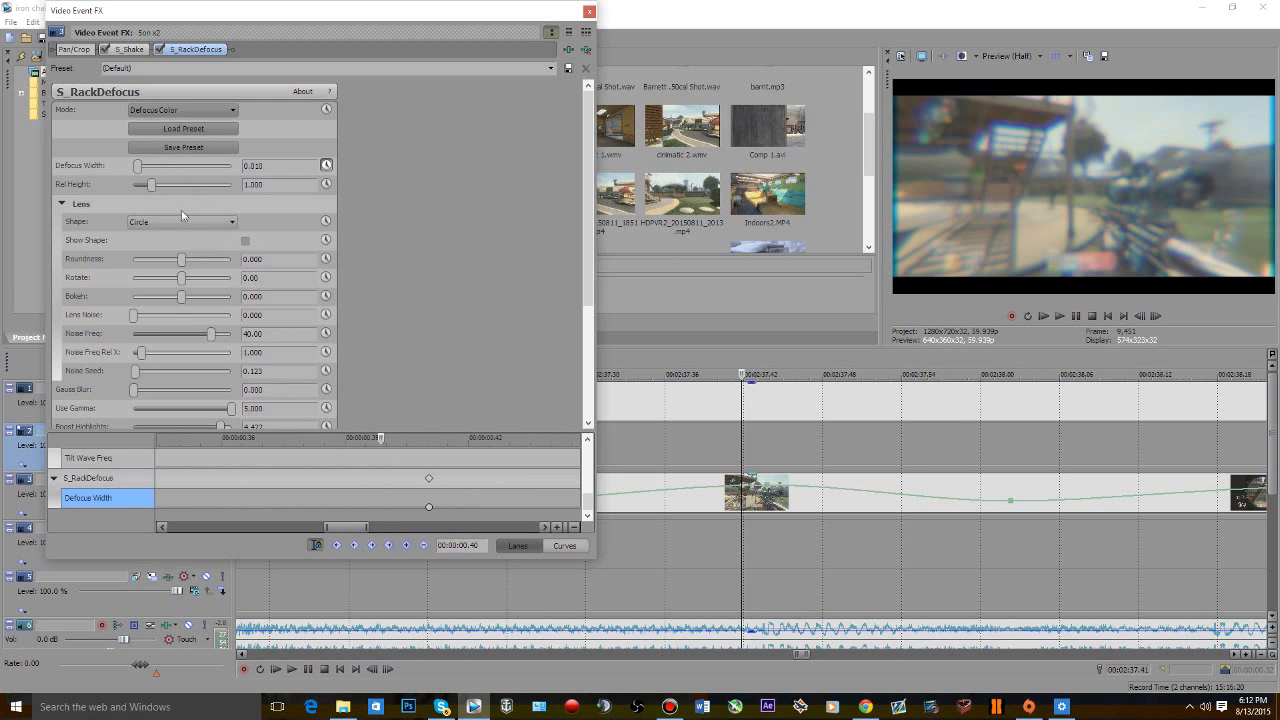
{"action": "left_click_drag", "start_coordinate": [137, 165], "coordinate": [133, 165]}
{"action": "left_click", "coordinate": [589, 11]}
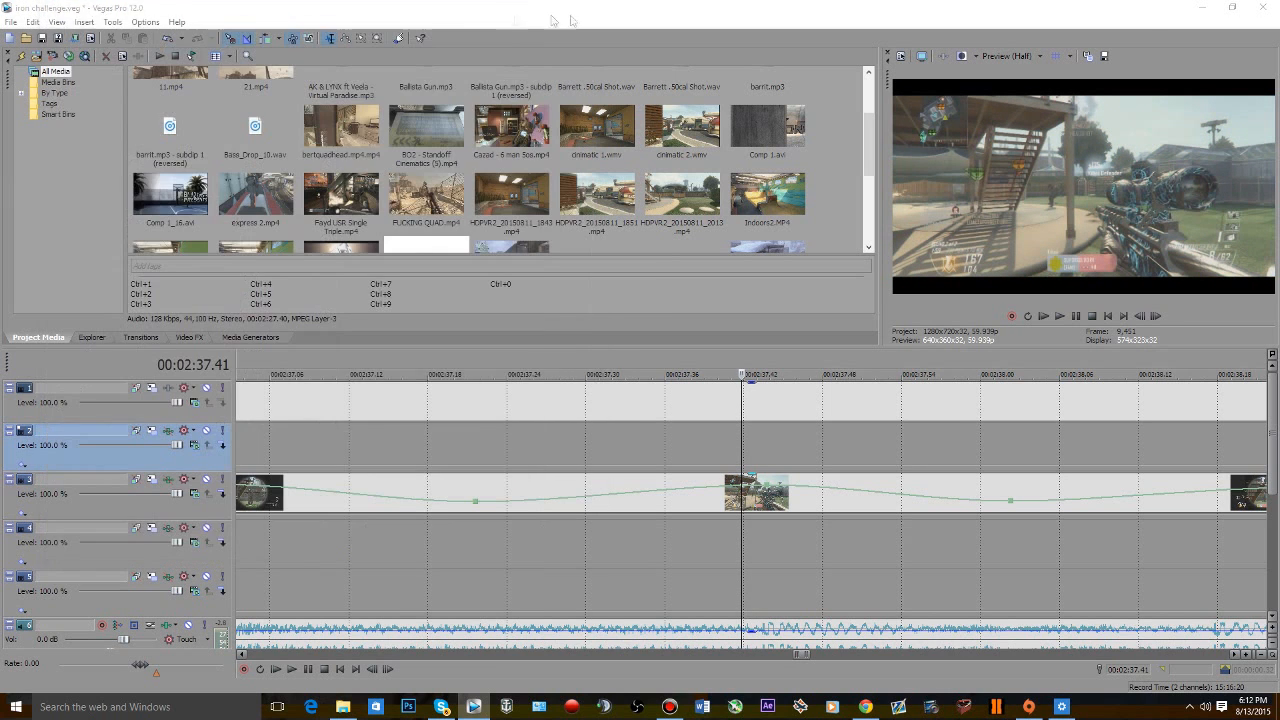
- Preview a playback region from 00:02:37.02 to 00:02:38.15 over the track 3 clip and check its Pan/Crop and effect settings
{"action": "scroll", "coordinate": [720, 485], "scroll_direction": "down", "scroll_amount": 5}
{"action": "left_click_drag", "start_coordinate": [696, 459], "coordinate": [787, 477]}
{"action": "key", "text": "space"}
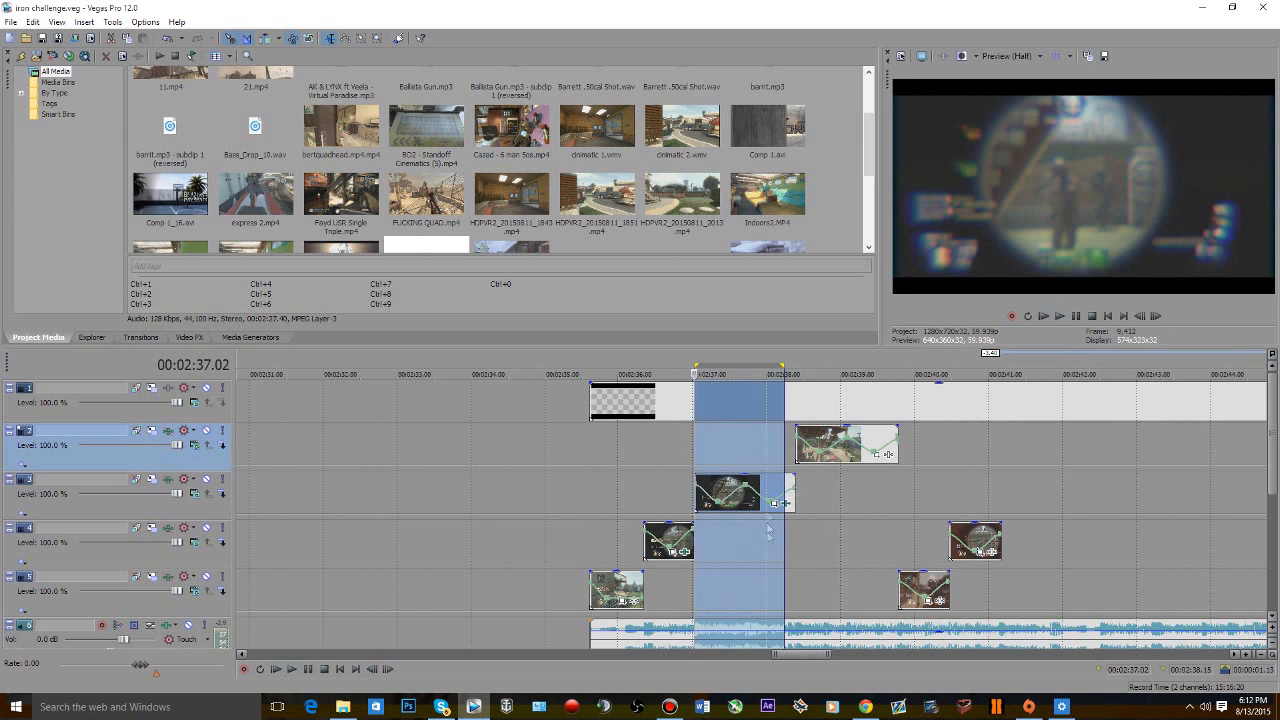
{"action": "left_click", "coordinate": [775, 505]}
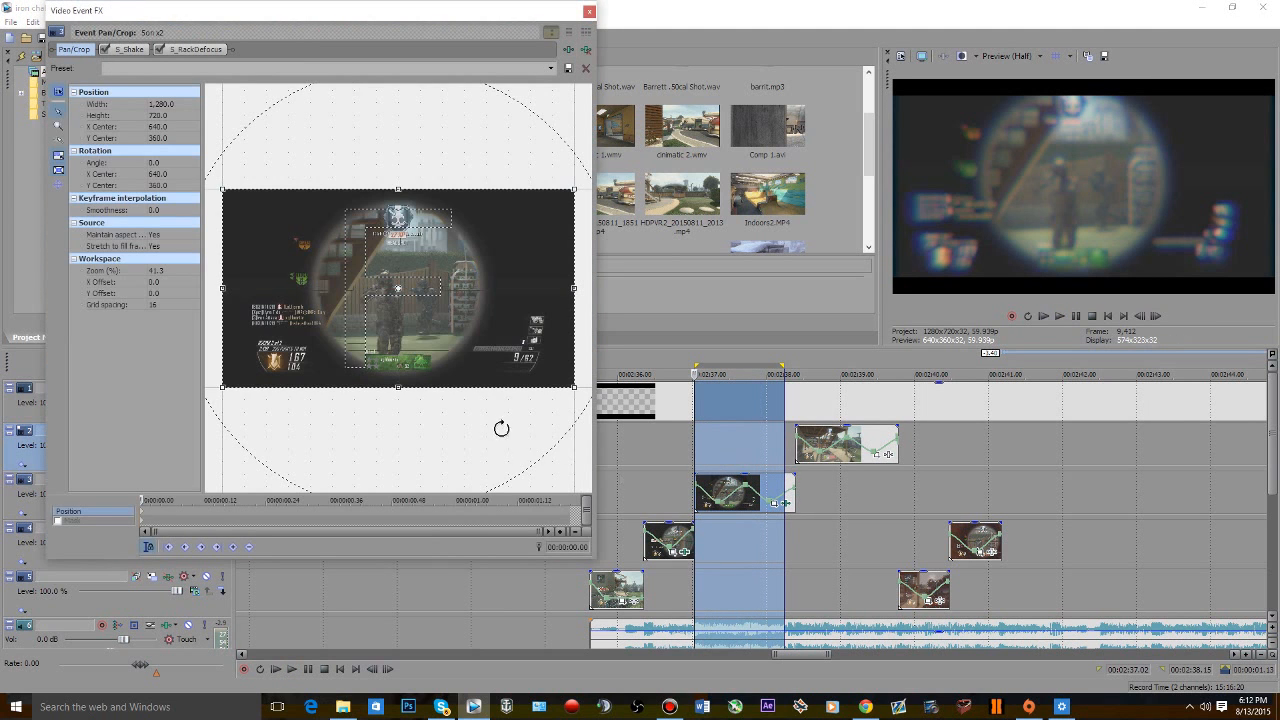
{"action": "left_click", "coordinate": [787, 504]}
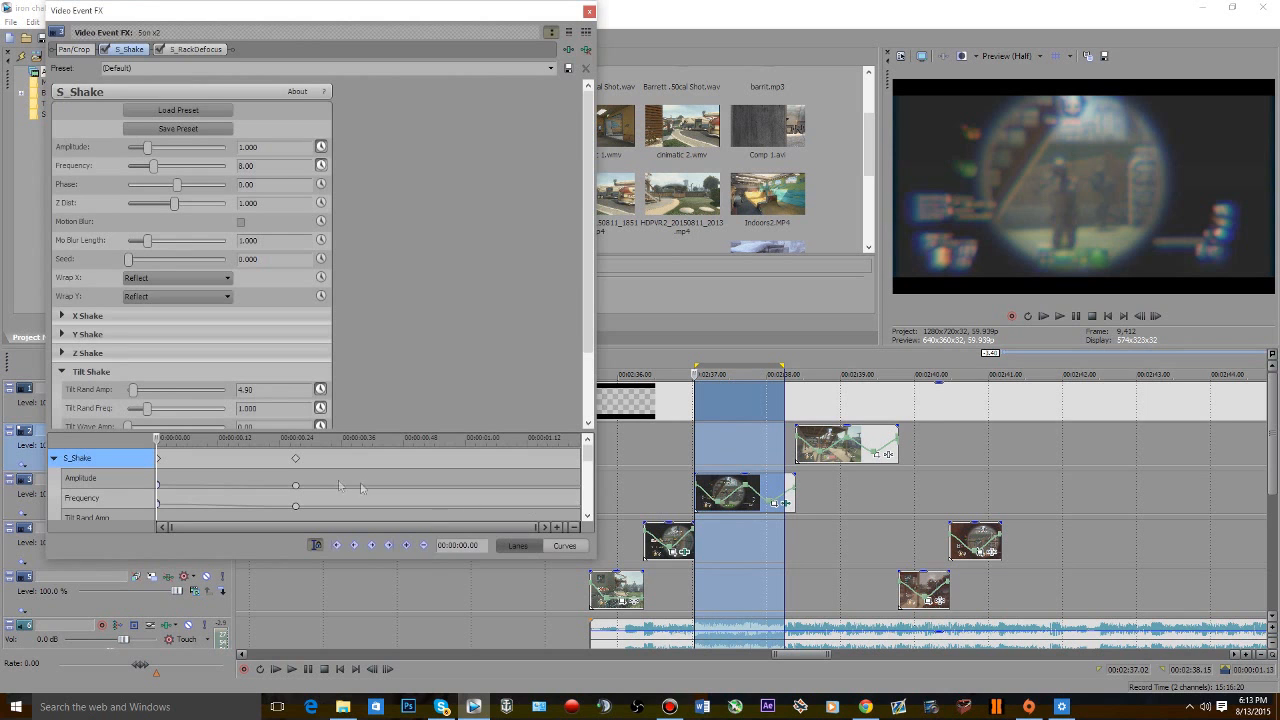
- Clear the time selection and preview the change from the track 5 clip to the track 4 clip
{"action": "left_click", "coordinate": [677, 458]}
{"action": "left_click", "coordinate": [697, 466]}
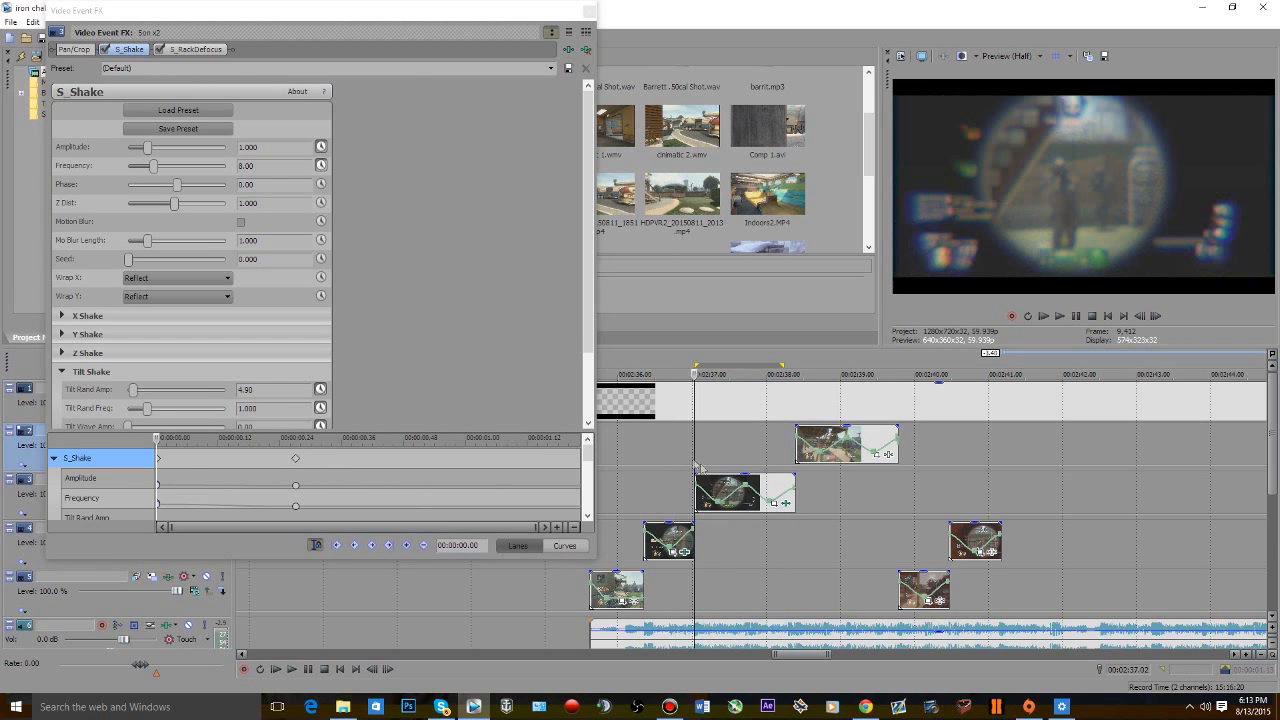
{"action": "left_click", "coordinate": [649, 488]}
{"action": "scroll", "coordinate": [635, 530], "scroll_direction": "up", "scroll_amount": 2}
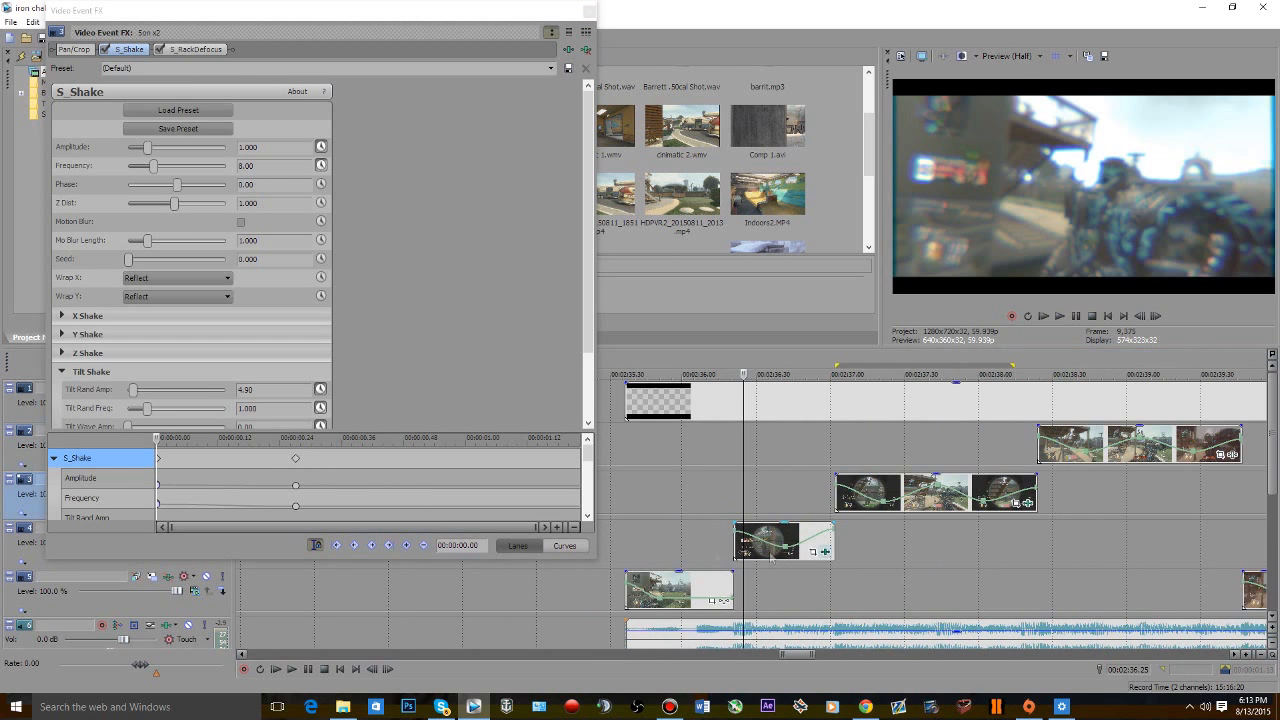
{"action": "left_click", "coordinate": [624, 558]}
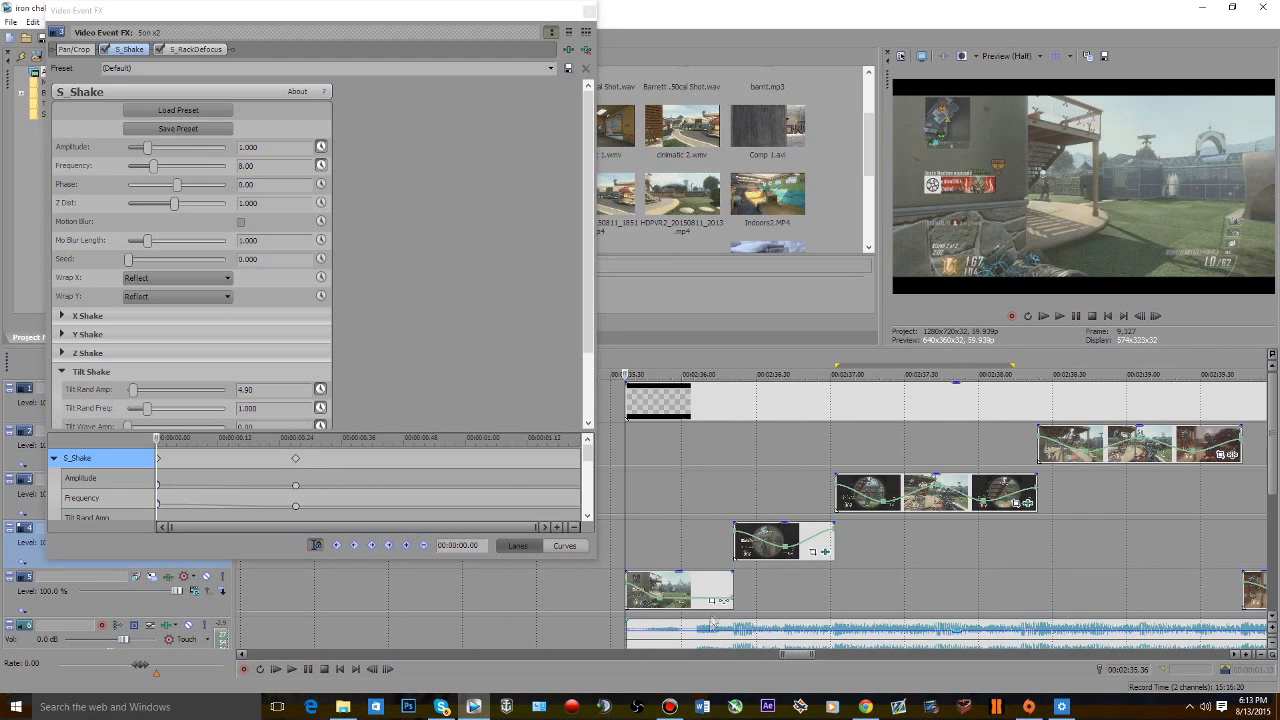
{"action": "left_click", "coordinate": [724, 504]}
{"action": "key", "text": "space"}
{"action": "key", "text": "space"}
- Open Pan/Crop for the track 4 clip and play the clip's opening frames repeatedly
{"action": "left_click", "coordinate": [813, 552]}
{"action": "left_click", "coordinate": [733, 504]}
{"action": "key", "text": "space"}
{"action": "scroll", "coordinate": [733, 506], "scroll_direction": "up", "scroll_amount": 2}
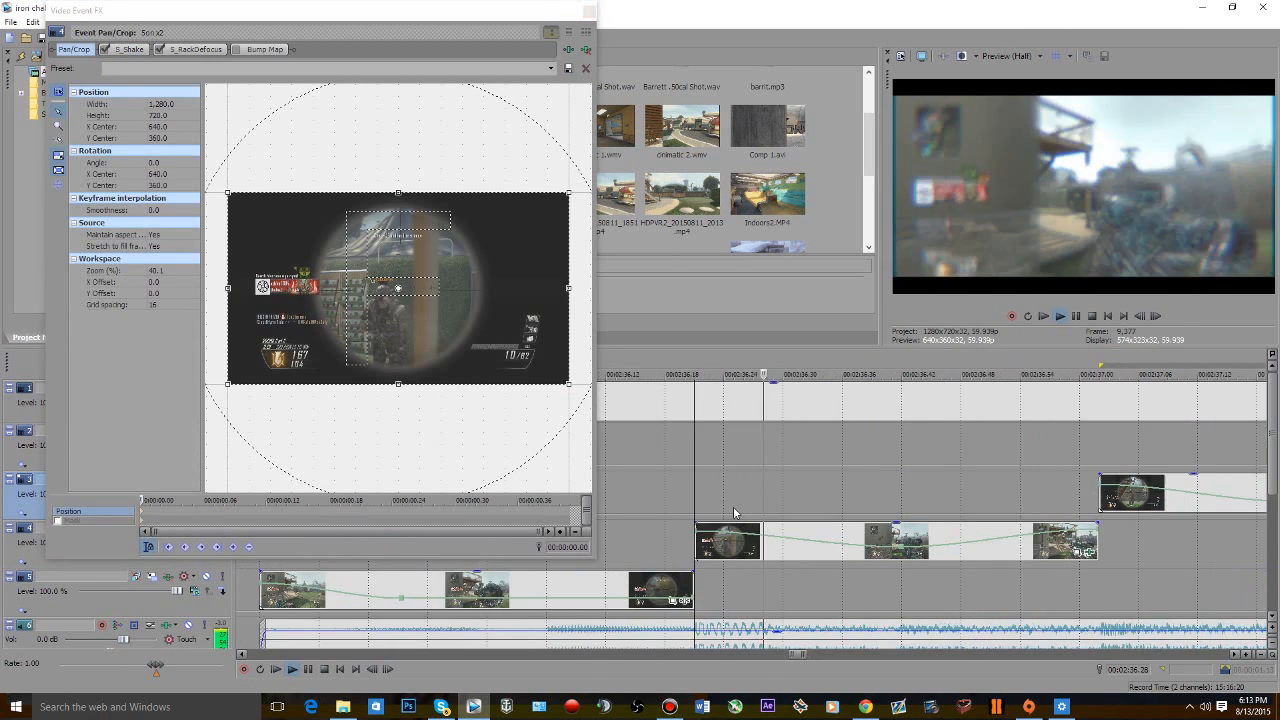
{"action": "key", "text": "space"}
{"action": "scroll", "coordinate": [733, 506], "scroll_direction": "down", "scroll_amount": 1}
{"action": "scroll", "coordinate": [138, 516], "scroll_direction": "up", "scroll_amount": 1}
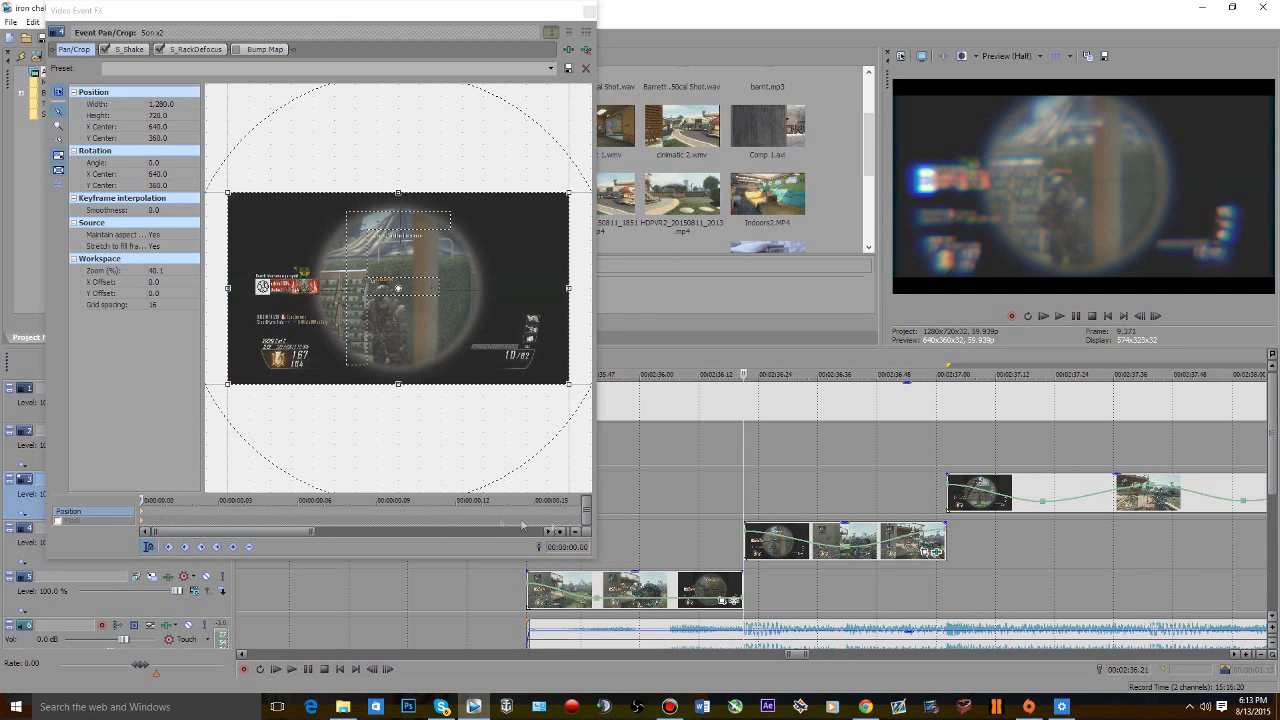
{"action": "key", "text": "space"}
{"action": "key", "text": "space"}
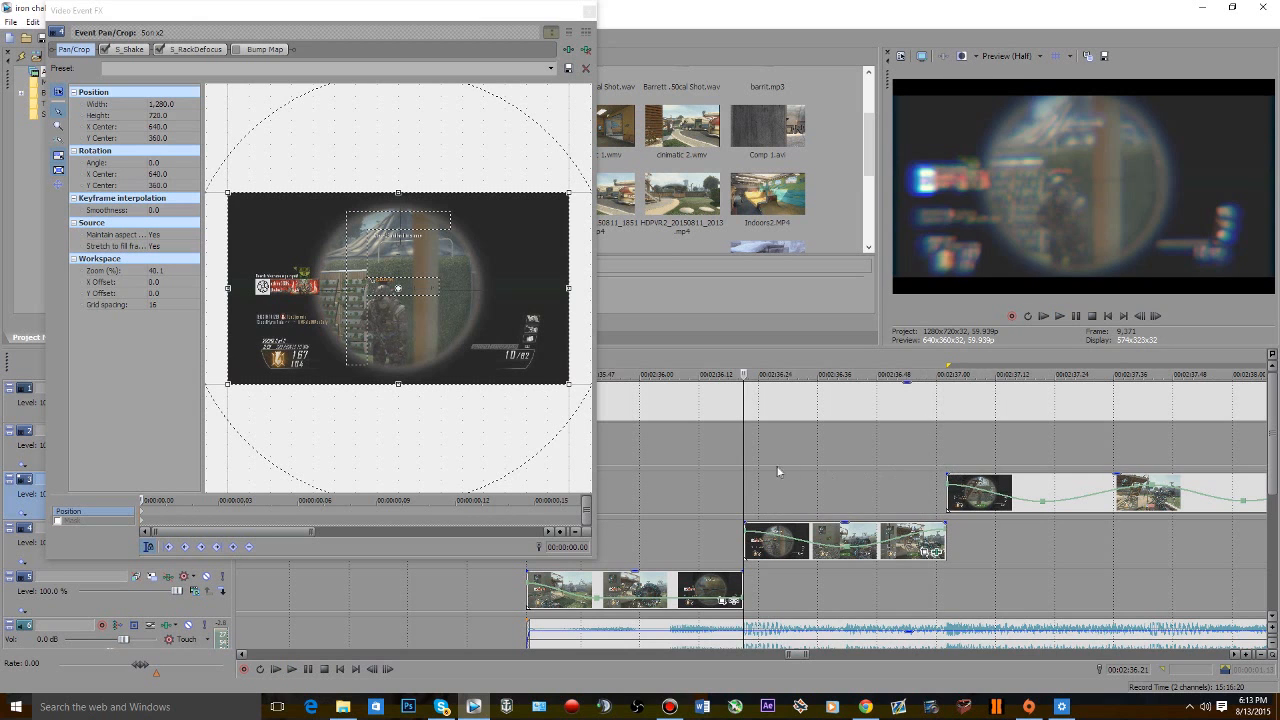
- Add a Pan/Crop keyframe at 00:00:00.03 on the track 4 clip and zoom in to a width of 1,138.0
{"action": "left_click", "coordinate": [166, 512]}
{"action": "key", "text": "Right"}
{"action": "key", "text": "Right"}
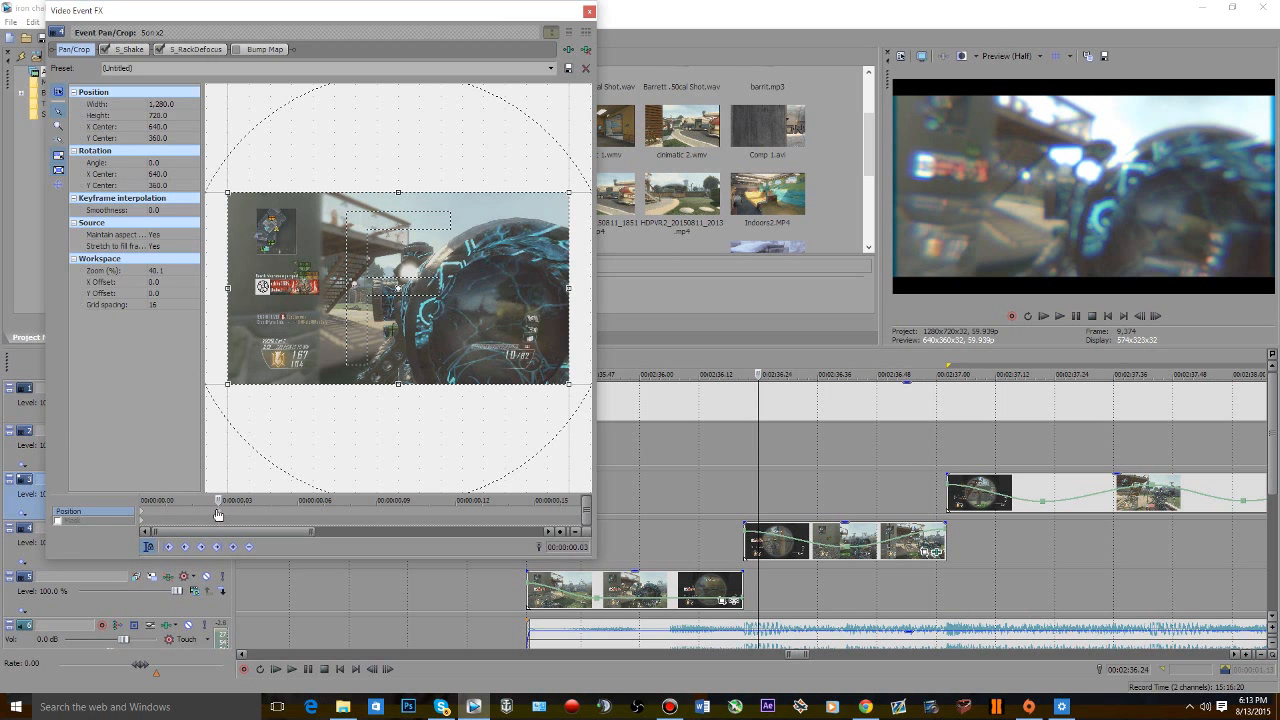
{"action": "left_click_drag", "start_coordinate": [228, 384], "coordinate": [246, 374]}
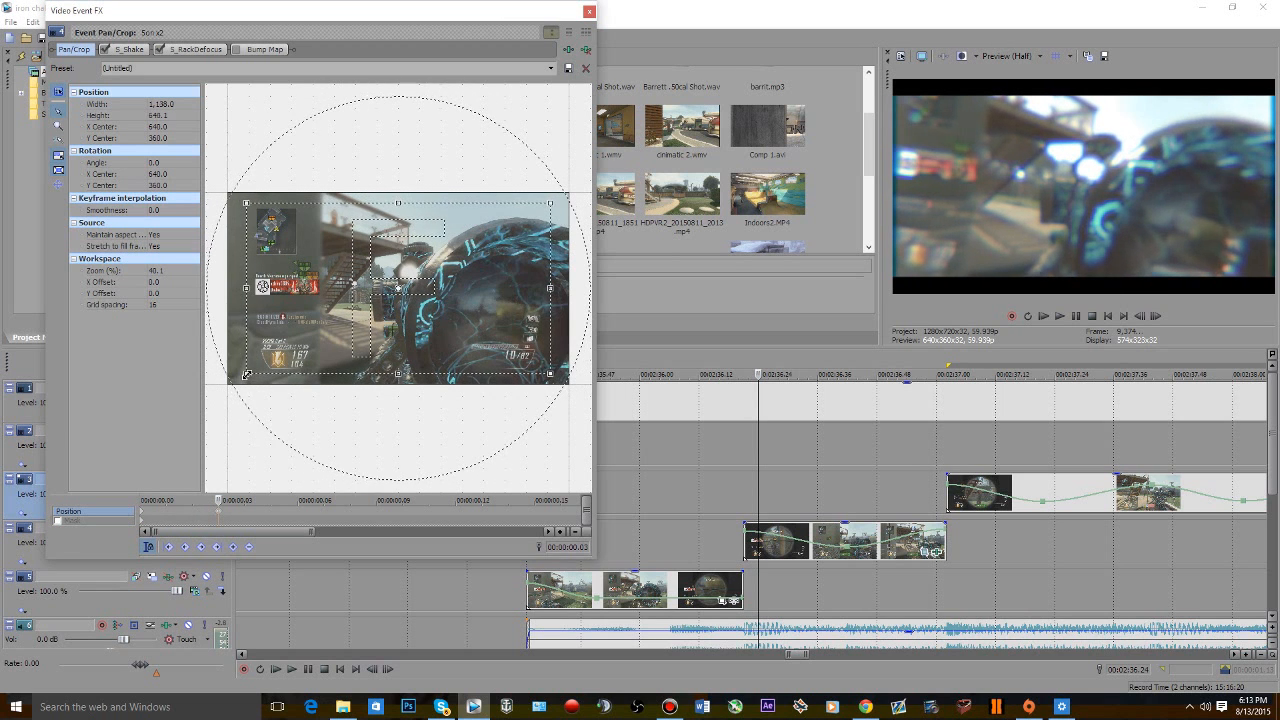
- Add a Pan/Crop keyframe at 00:00:00.28 on the track 4 clip and restore its frame to 1,280.0 by 720.0
{"action": "left_click", "coordinate": [376, 520]}
{"action": "scroll", "coordinate": [790, 506], "scroll_direction": "down", "scroll_amount": 2}
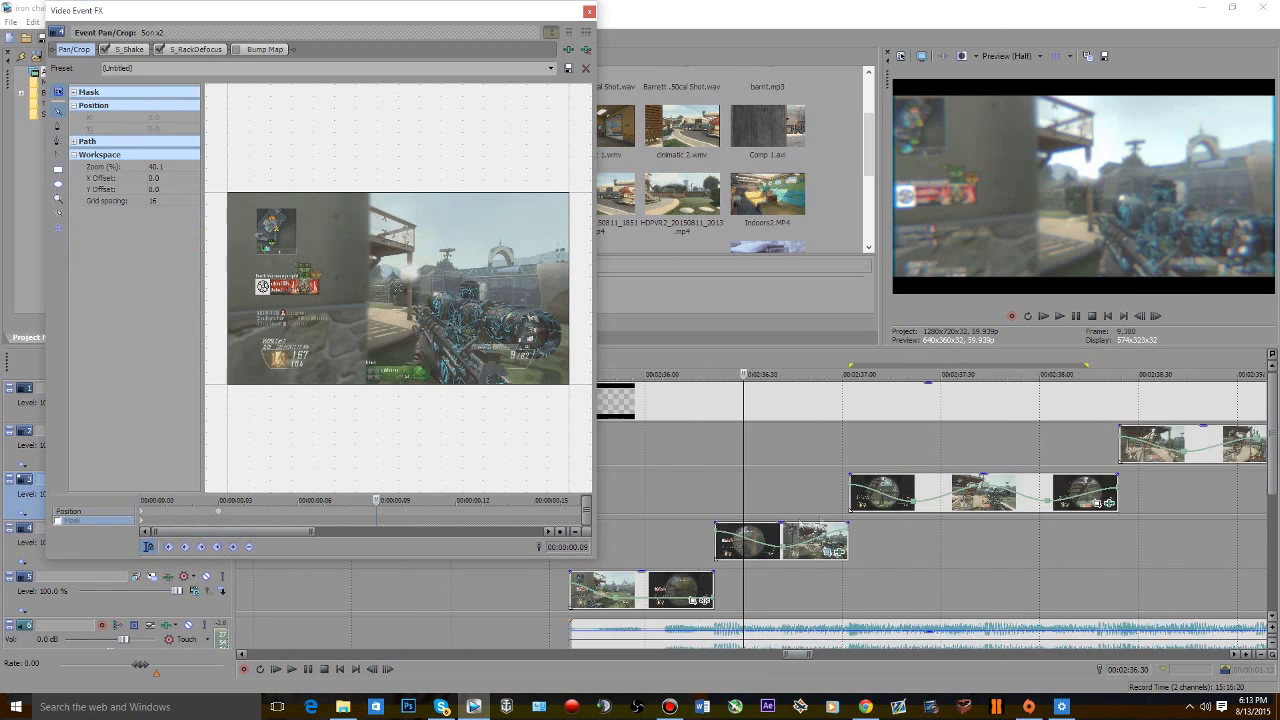
{"action": "left_click", "coordinate": [790, 506]}
{"action": "left_click", "coordinate": [528, 510]}
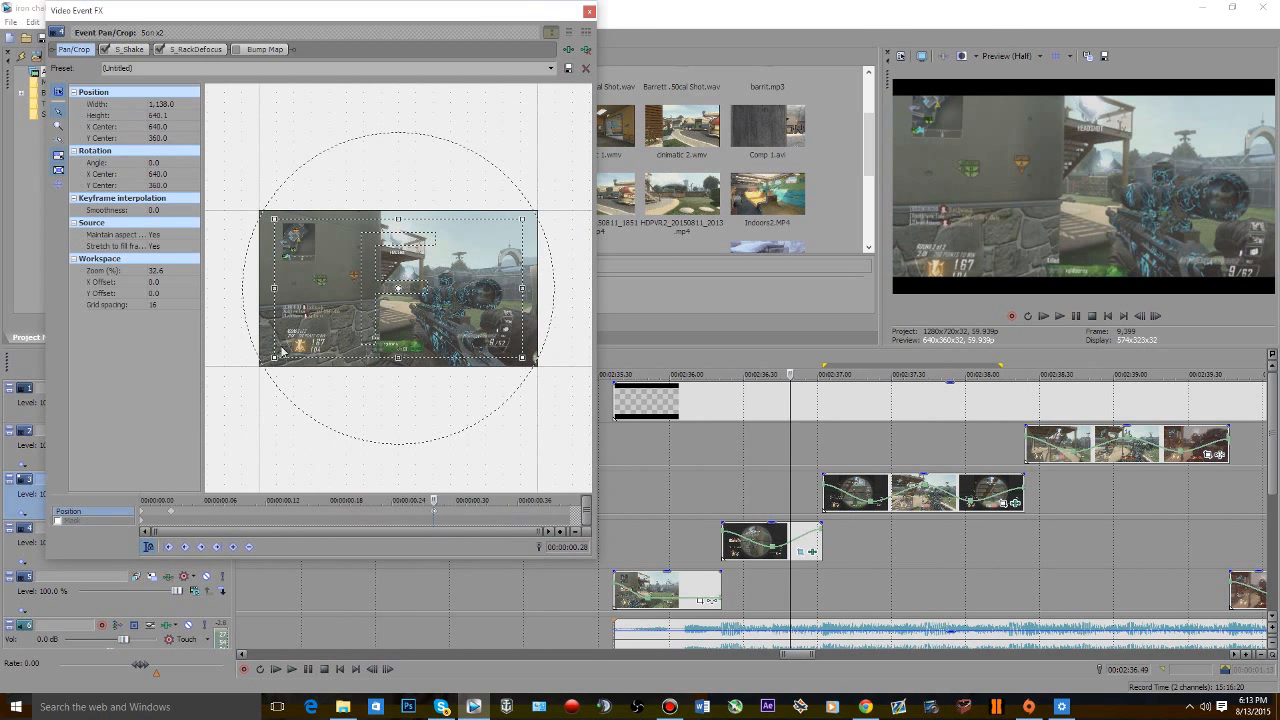
{"action": "right_click", "coordinate": [282, 350]}
{"action": "left_click", "coordinate": [318, 357]}
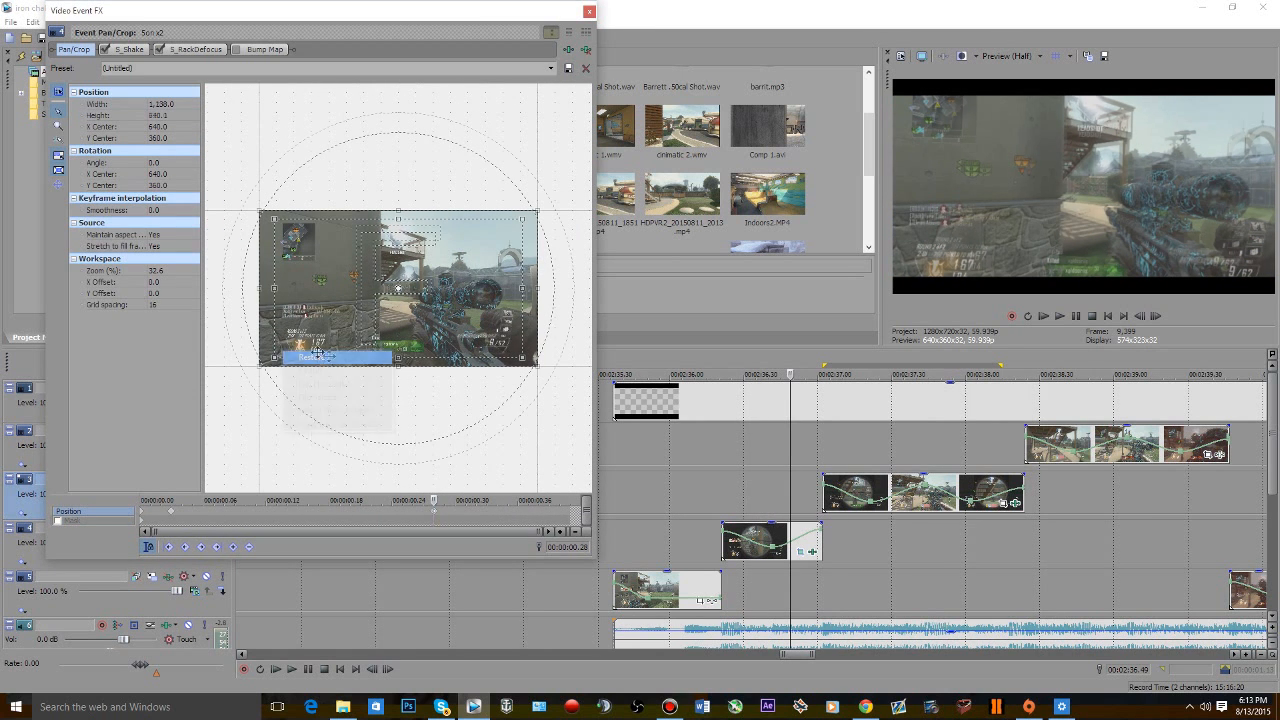
- Zoom in the track 4 clip's Pan/Crop to a width of 1,224.8 at 00:00:00.41 and 1,237.1 on the first keyframe
{"action": "left_click", "coordinate": [572, 512]}
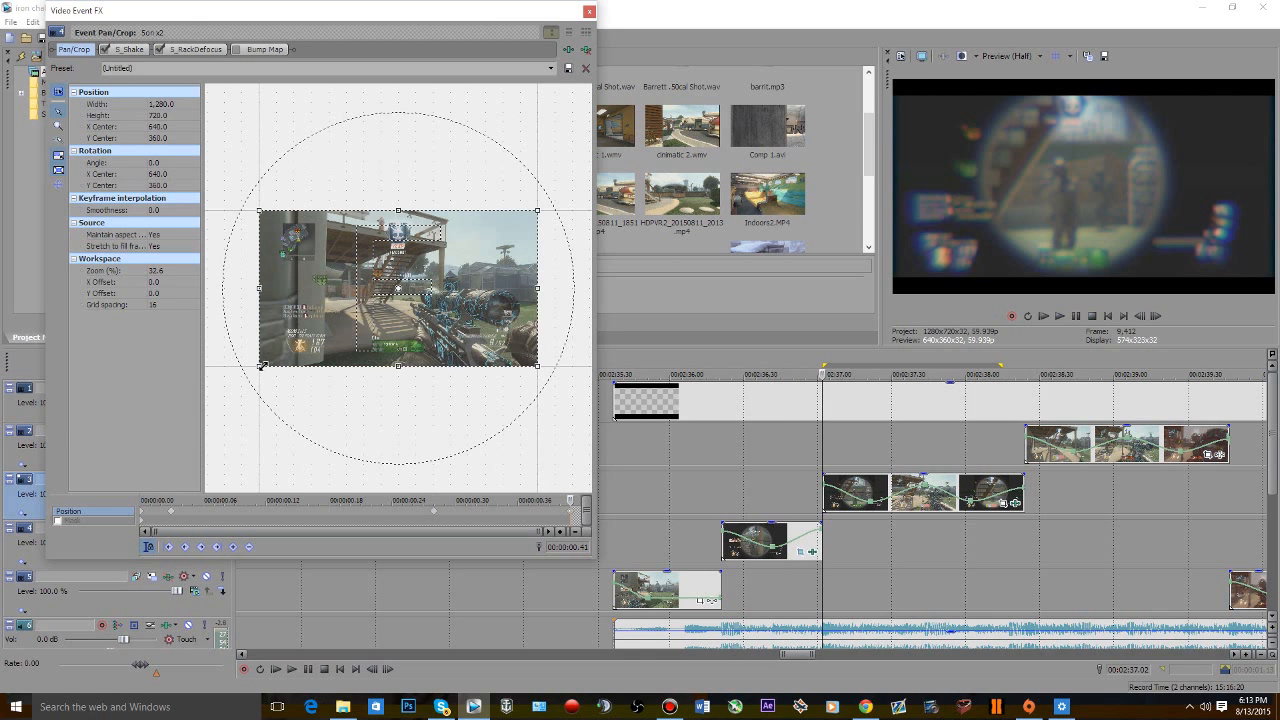
{"action": "left_click_drag", "start_coordinate": [261, 366], "coordinate": [266, 362]}
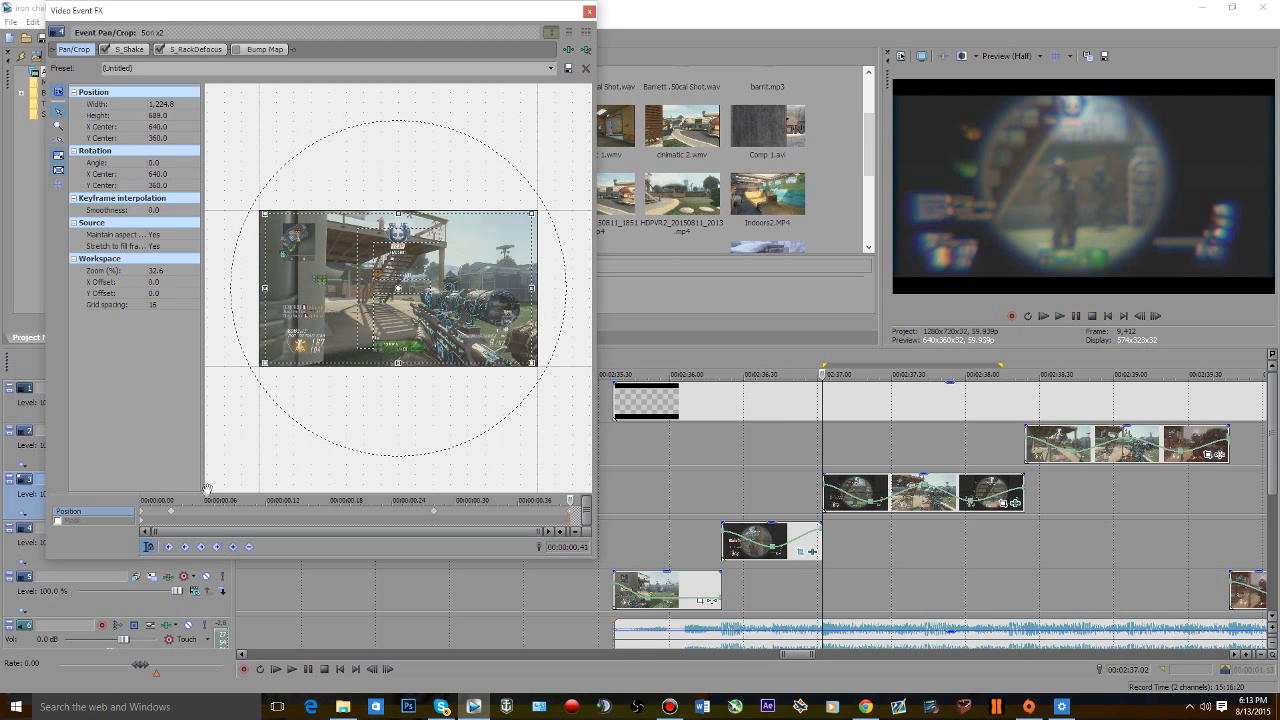
{"action": "left_click", "coordinate": [142, 516]}
{"action": "left_click_drag", "start_coordinate": [257, 364], "coordinate": [263, 364]}
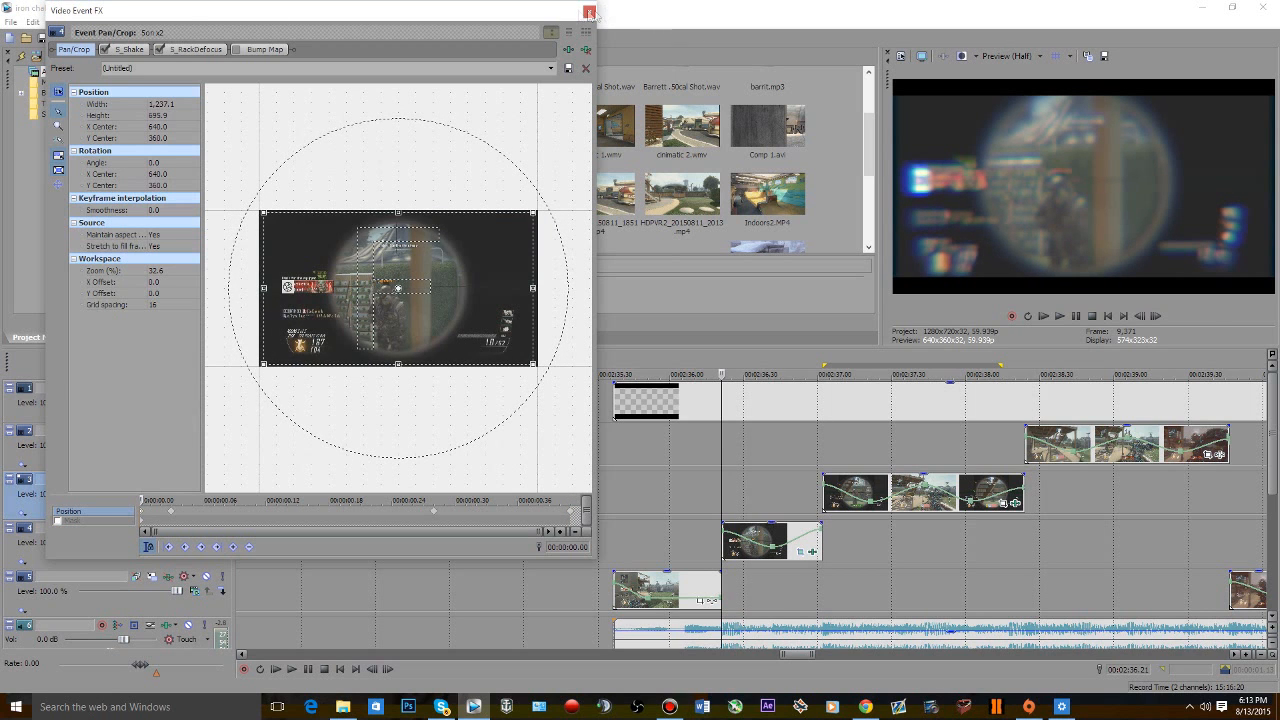
- Move the second Pan/Crop keyframe to 00:00:00.04 and set the first three keyframes to Slow, Smooth and Slow interpolation
{"action": "left_click", "coordinate": [203, 514]}
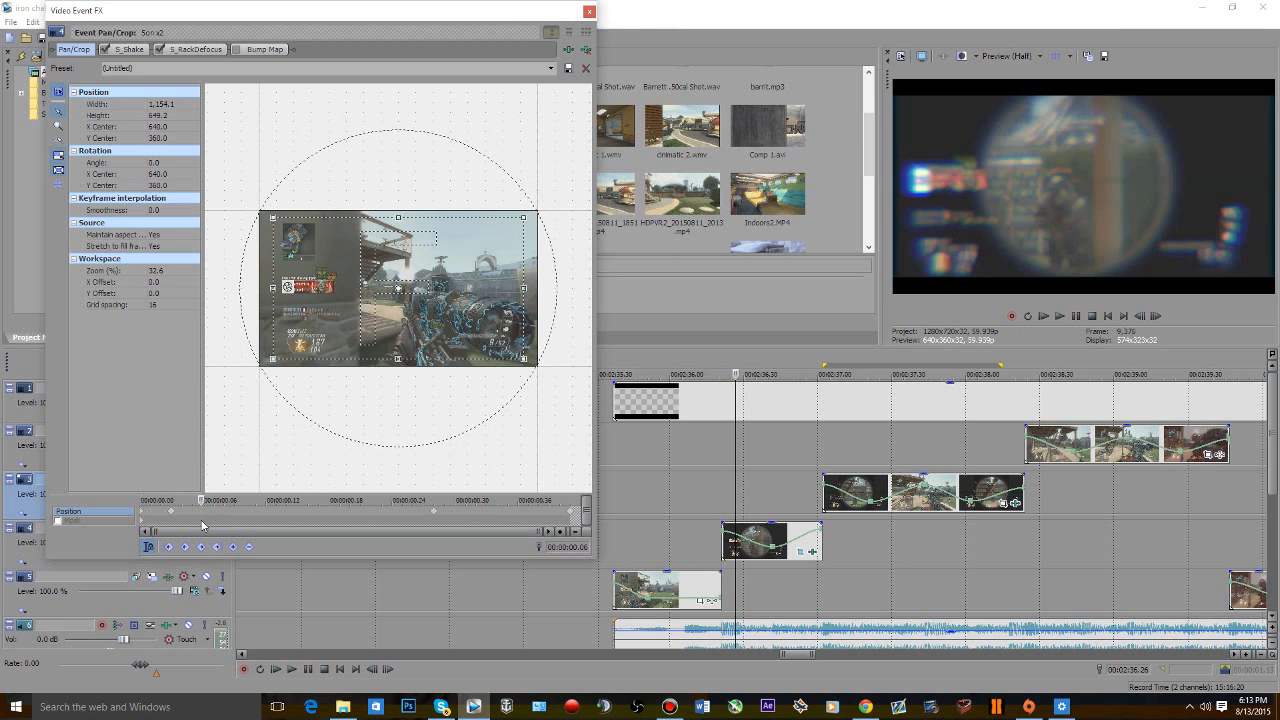
{"action": "left_click", "coordinate": [143, 515]}
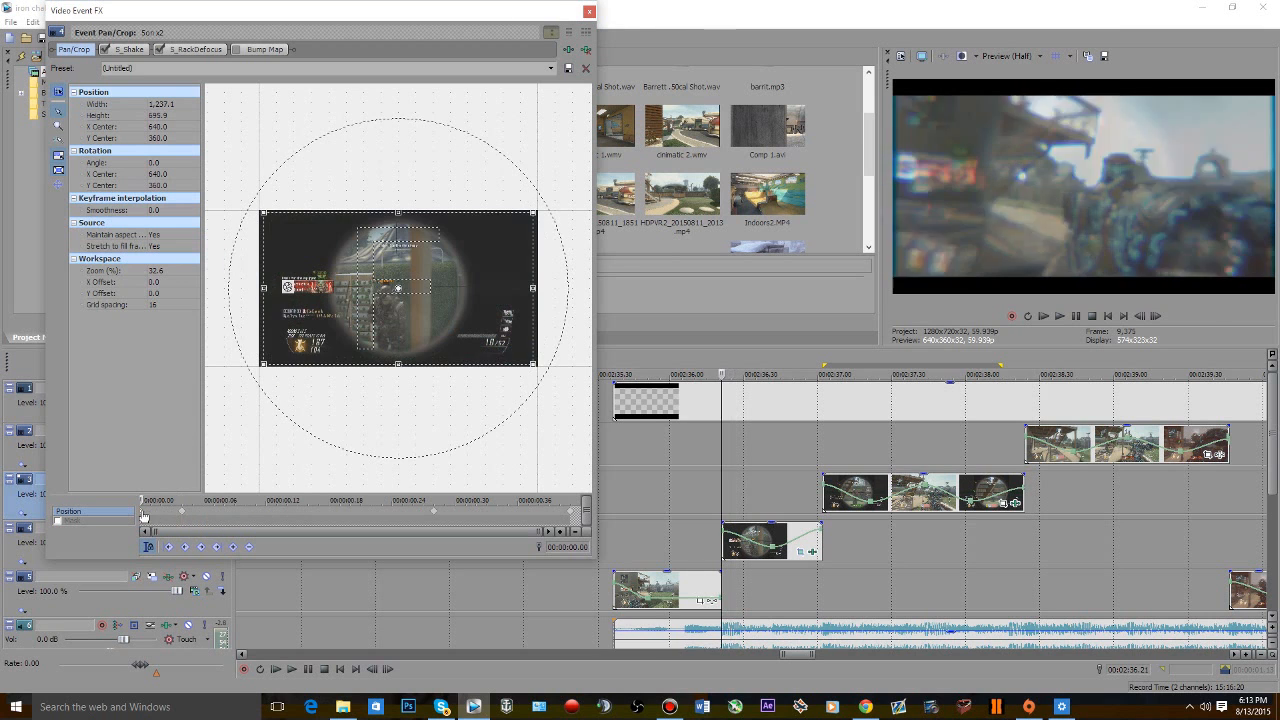
{"action": "right_click", "coordinate": [143, 515]}
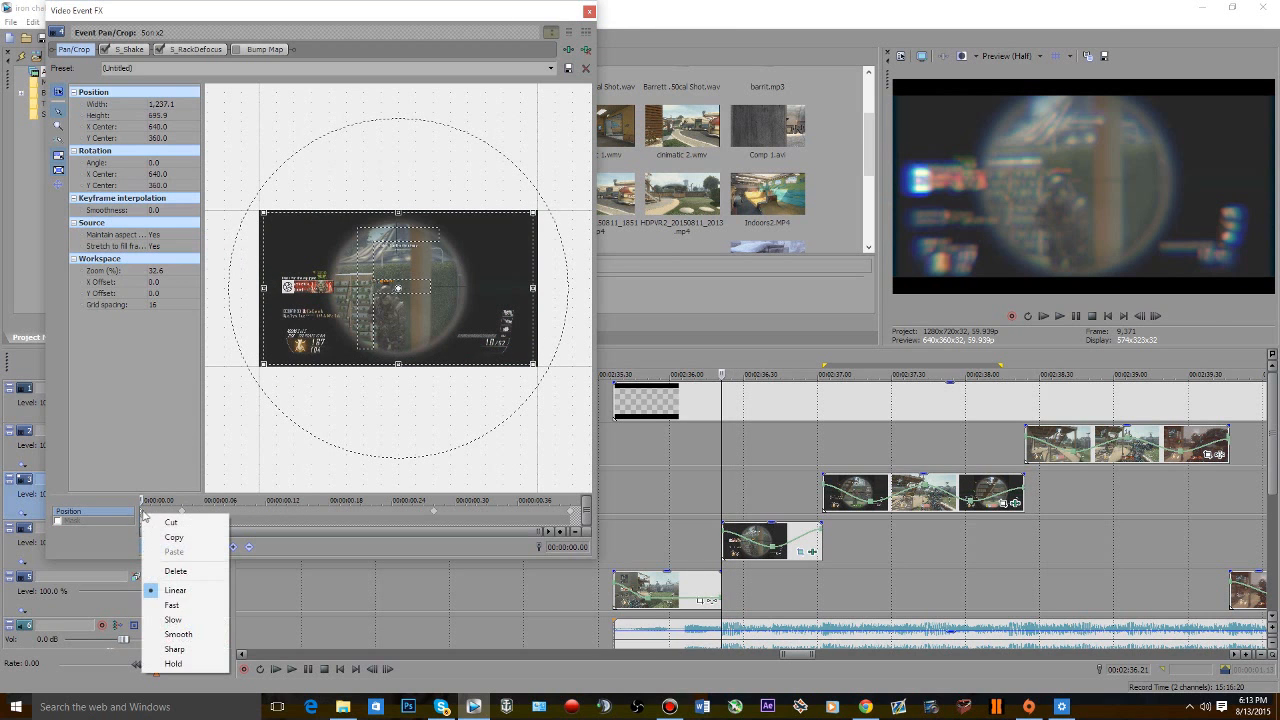
{"action": "left_click", "coordinate": [177, 620]}
{"action": "left_click", "coordinate": [181, 511]}
{"action": "right_click", "coordinate": [182, 511]}
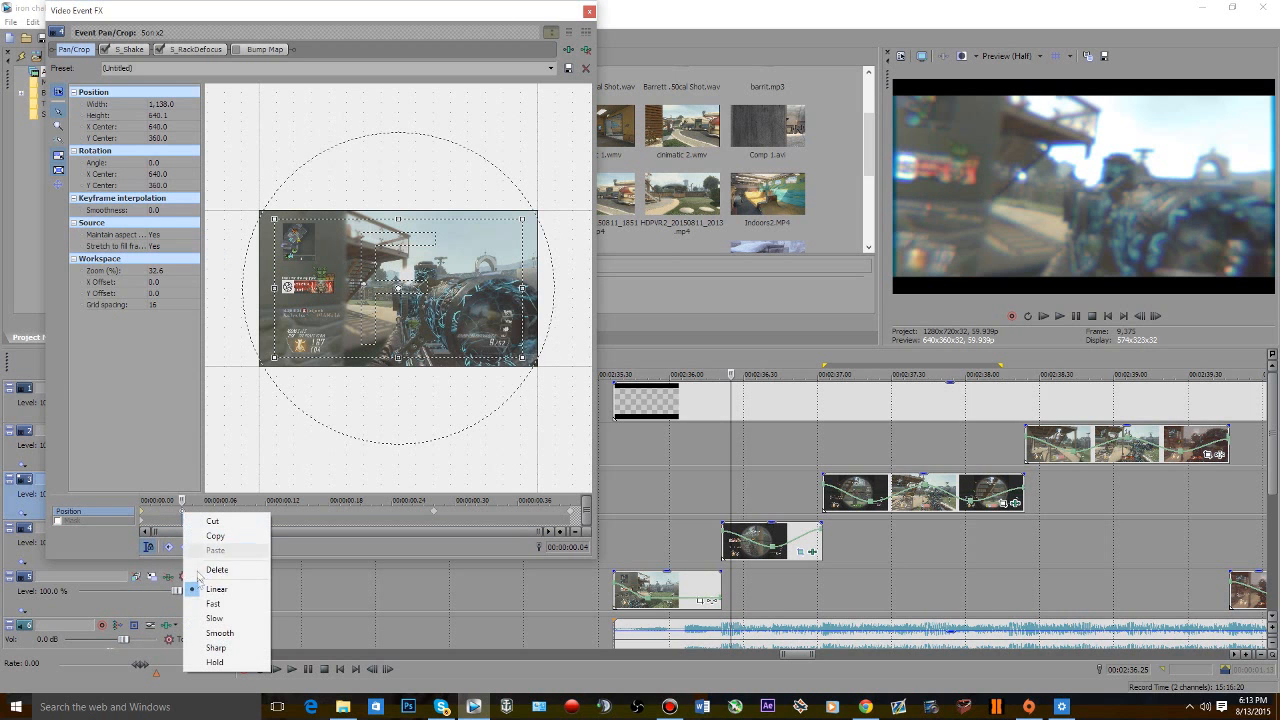
{"action": "left_click", "coordinate": [207, 633]}
{"action": "left_click", "coordinate": [434, 516]}
{"action": "right_click", "coordinate": [434, 516]}
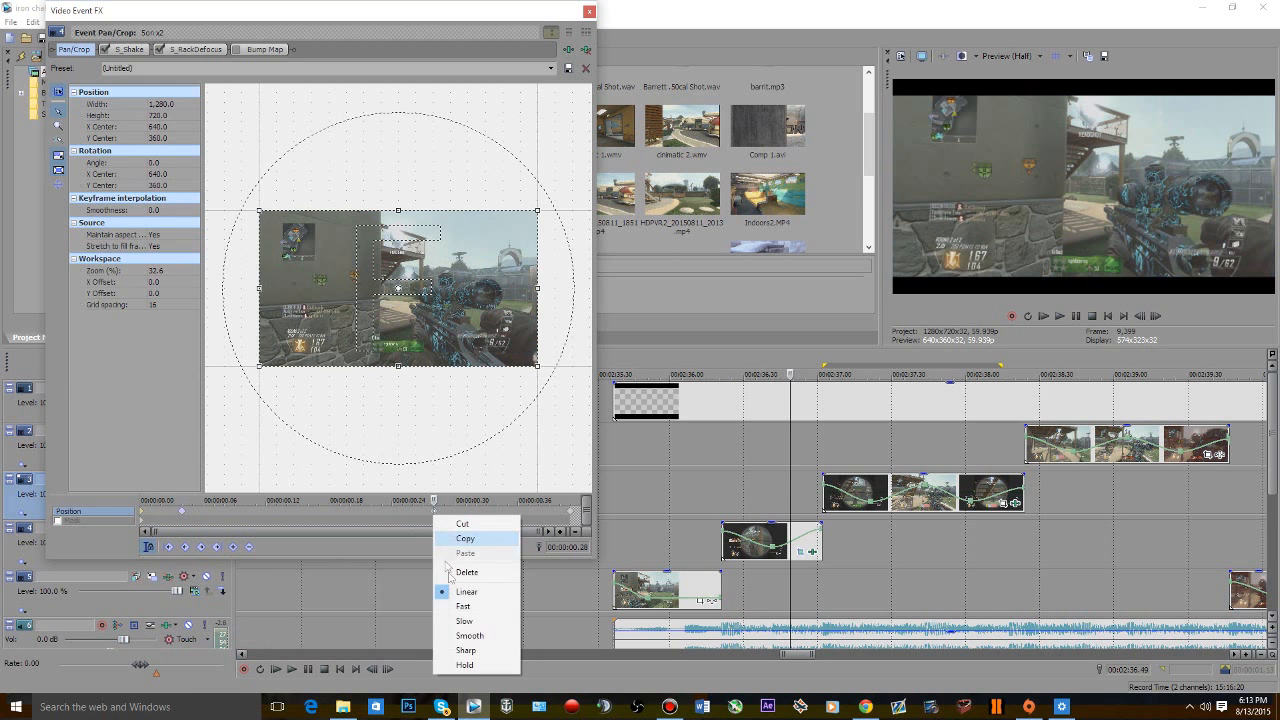
{"action": "left_click", "coordinate": [465, 623]}
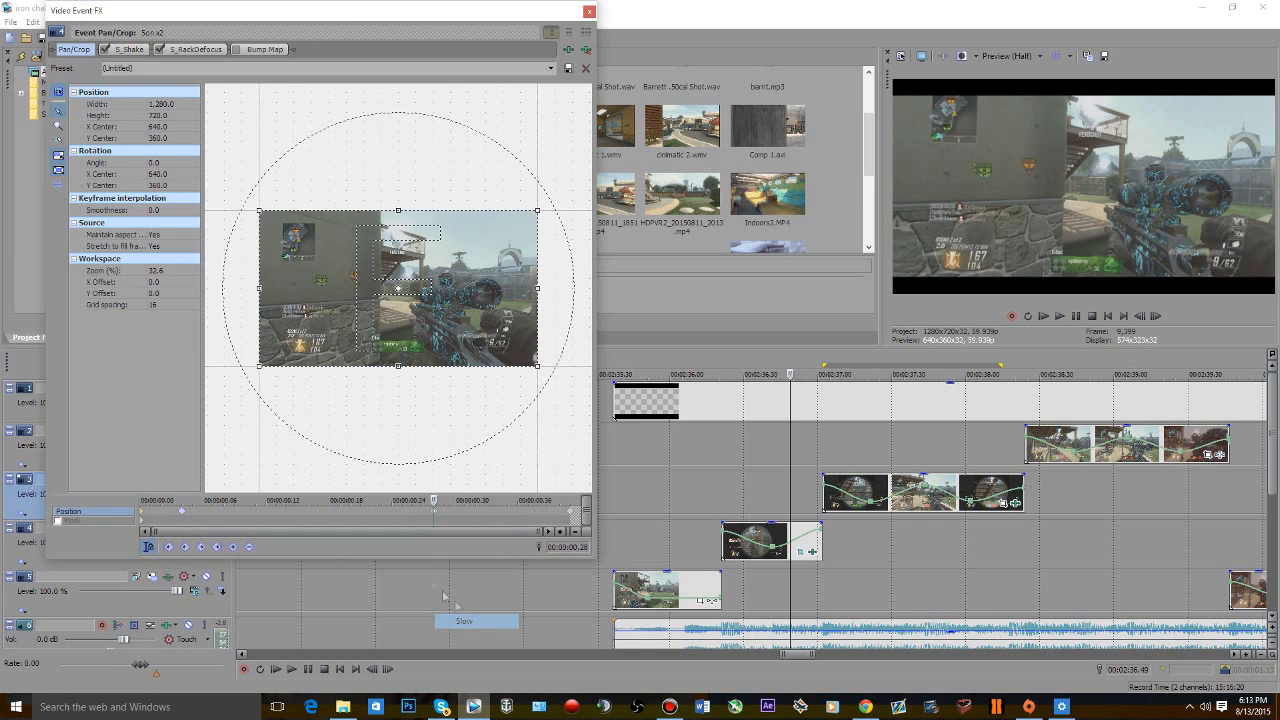
- Shift the last Pan/Crop keyframe slightly earlier, copy the keyframes, and play the track 4 clip
{"action": "left_click", "coordinate": [561, 513]}
{"action": "left_click_drag", "start_coordinate": [560, 501], "coordinate": [14, 520]}
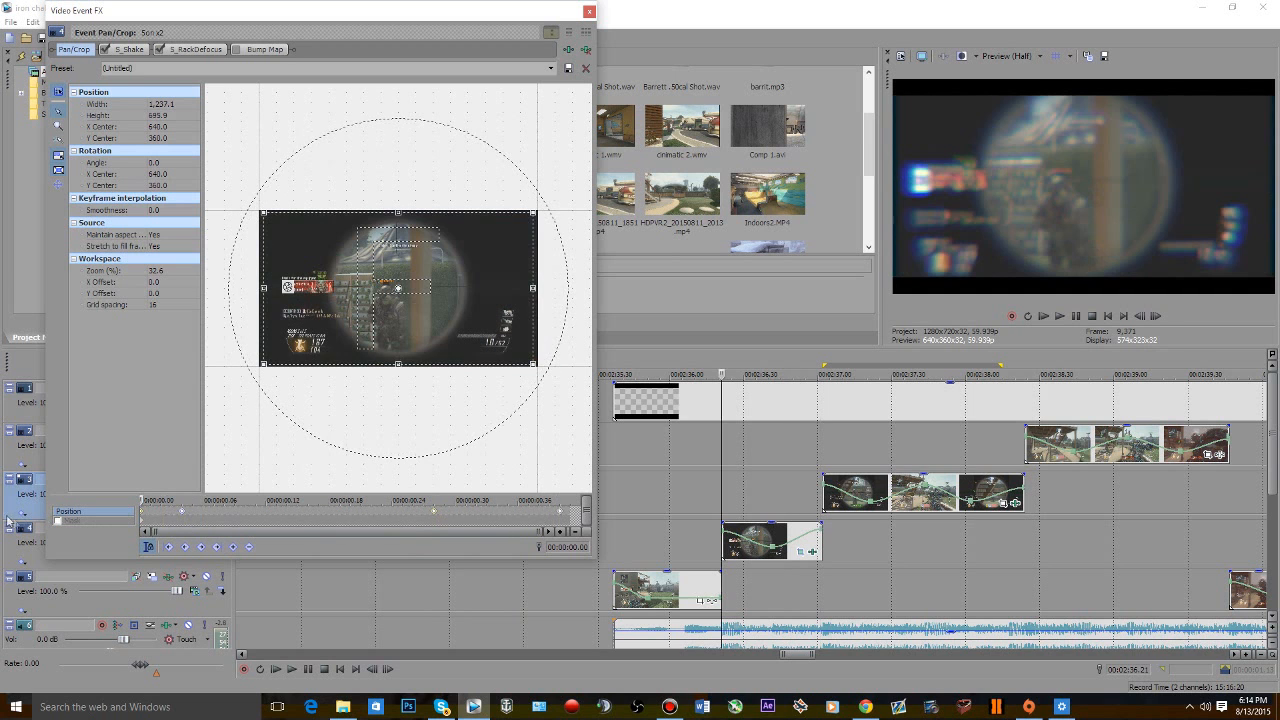
{"action": "left_click", "coordinate": [715, 466]}
{"action": "key", "text": "space"}
{"action": "key", "text": "space"}
- Paste the Pan/Crop keyframes onto the track 3 clip at its start and at 00:00:00.40, and play it
{"action": "left_click", "coordinate": [1003, 504]}
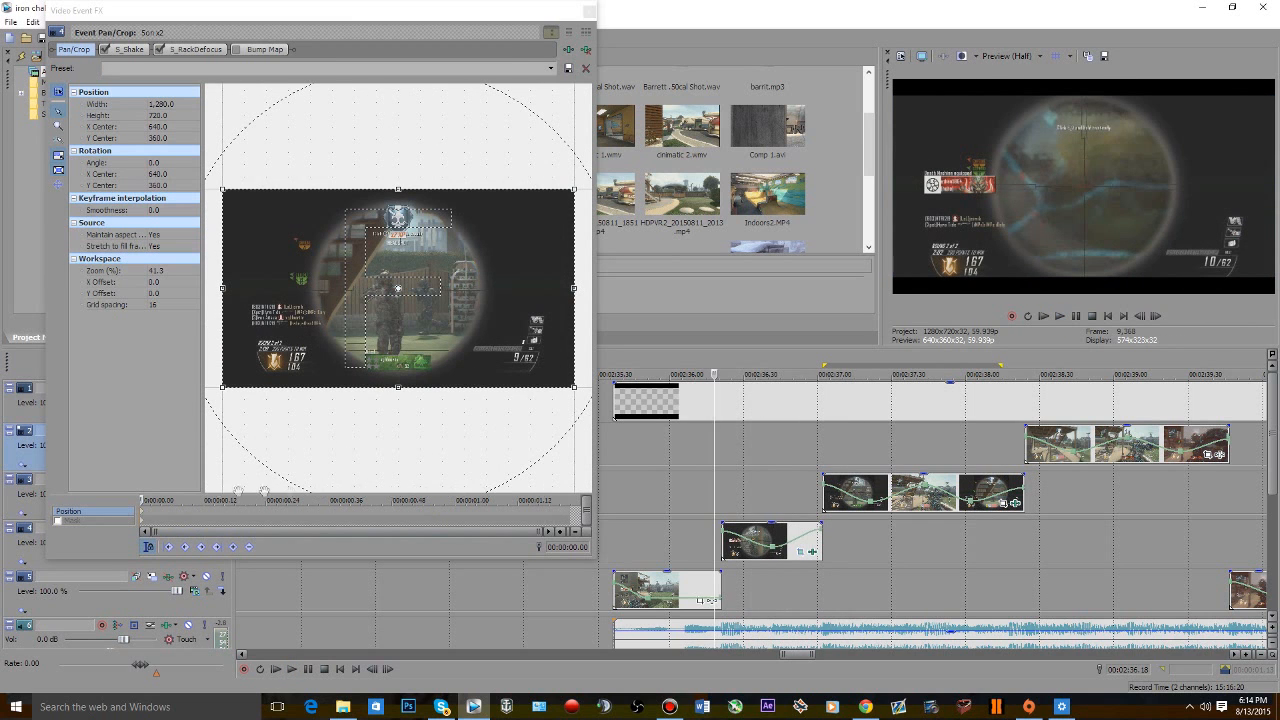
{"action": "left_click", "coordinate": [141, 511]}
{"action": "key", "text": "ctrl+v"}
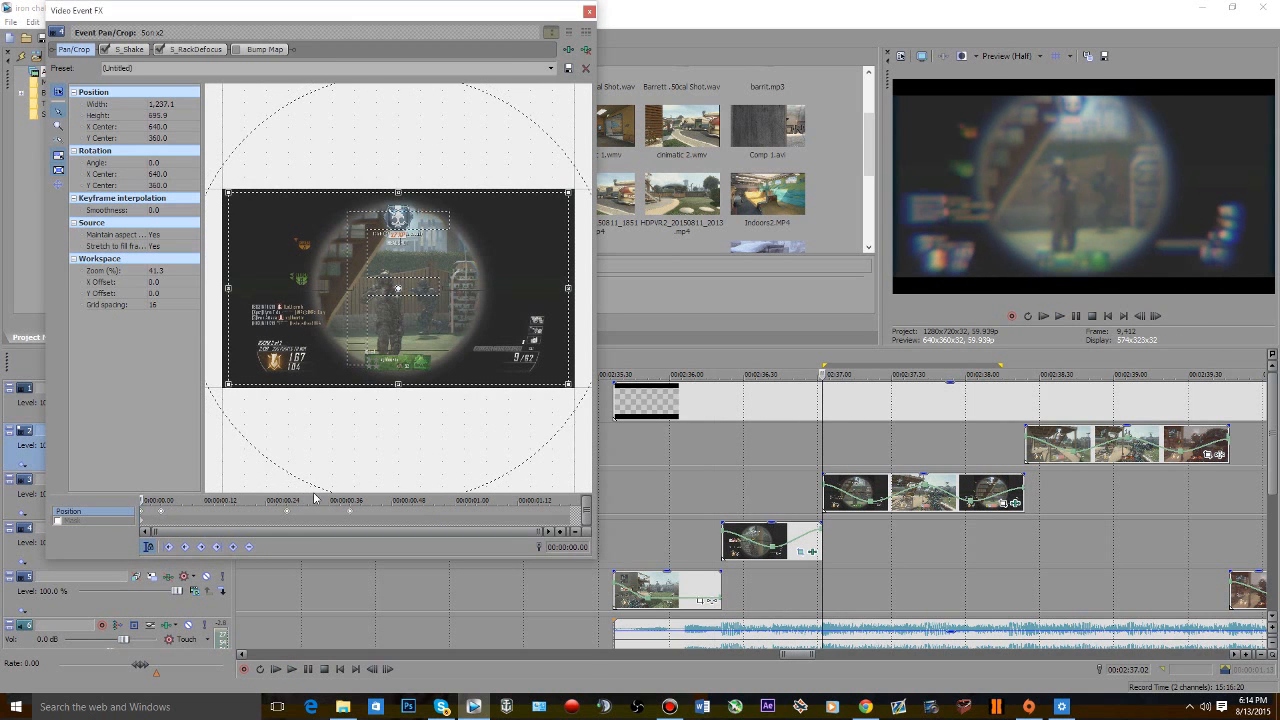
{"action": "left_click", "coordinate": [348, 519]}
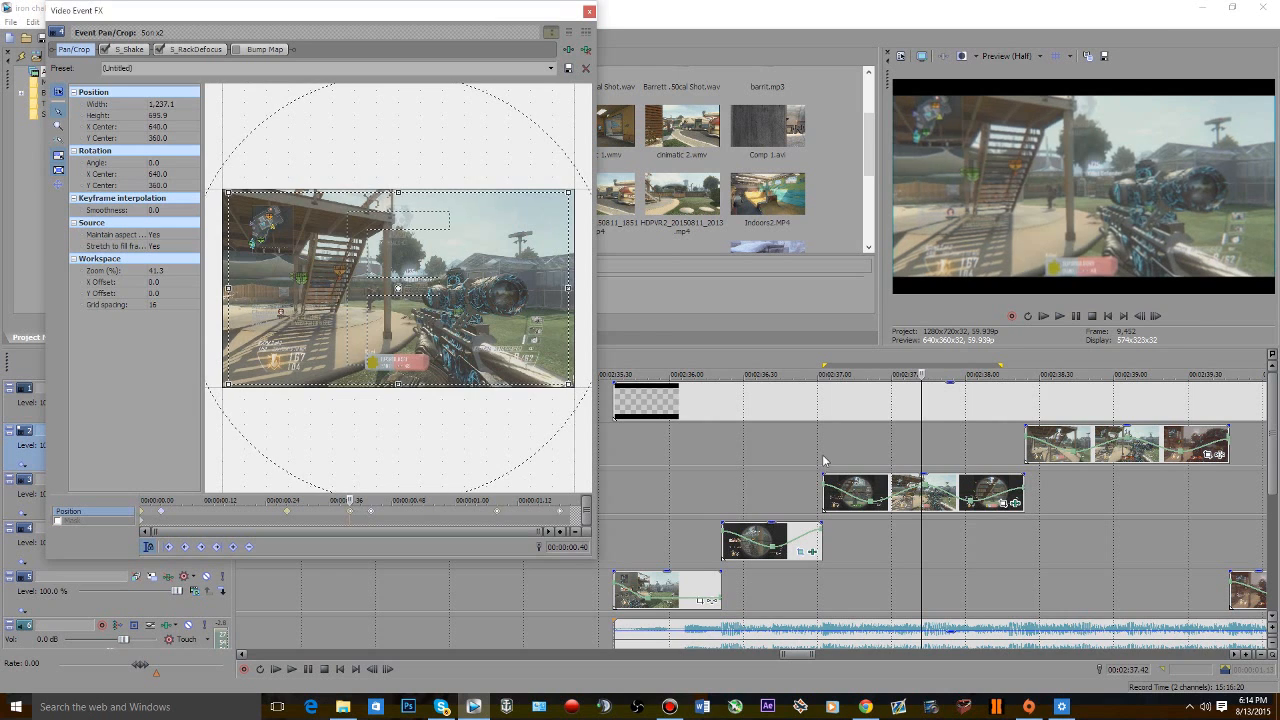
{"action": "left_click", "coordinate": [823, 460]}
{"action": "key", "text": "space"}
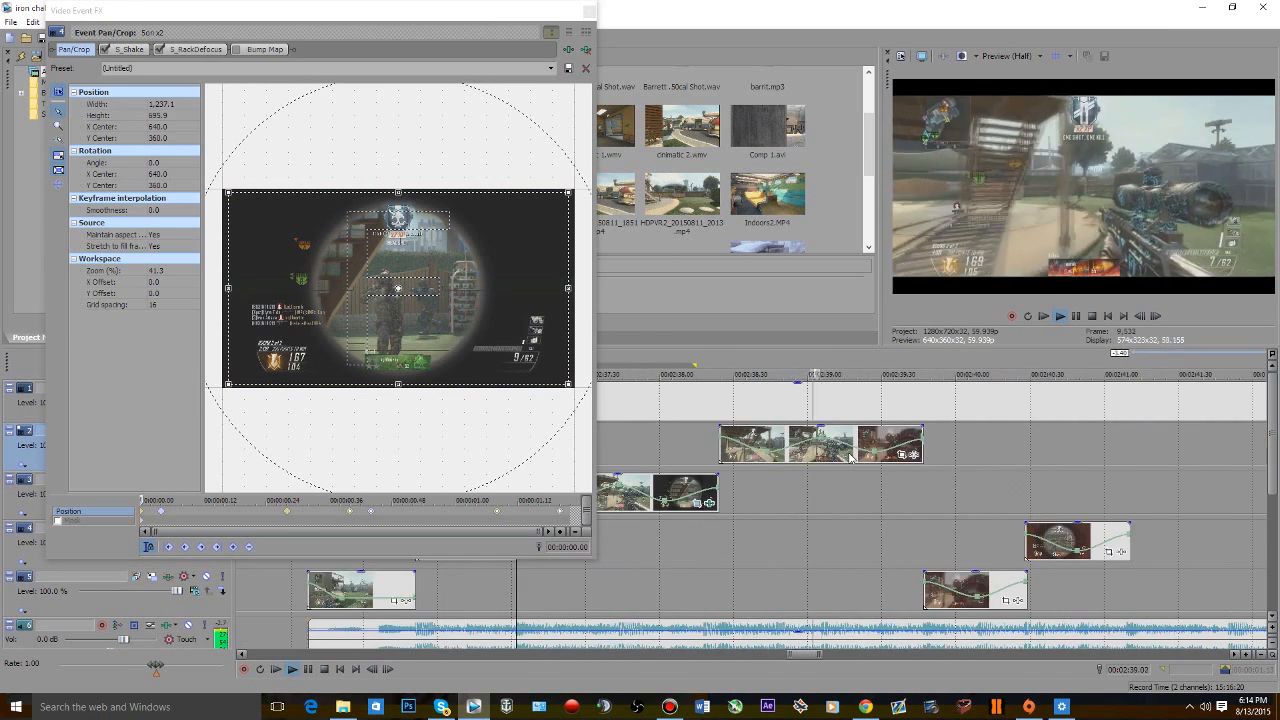
- Paste the Pan/Crop keyframes onto the track 2 clip at its start and at 00:00:00.40
{"action": "left_click", "coordinate": [900, 456]}
{"action": "key", "text": "space"}
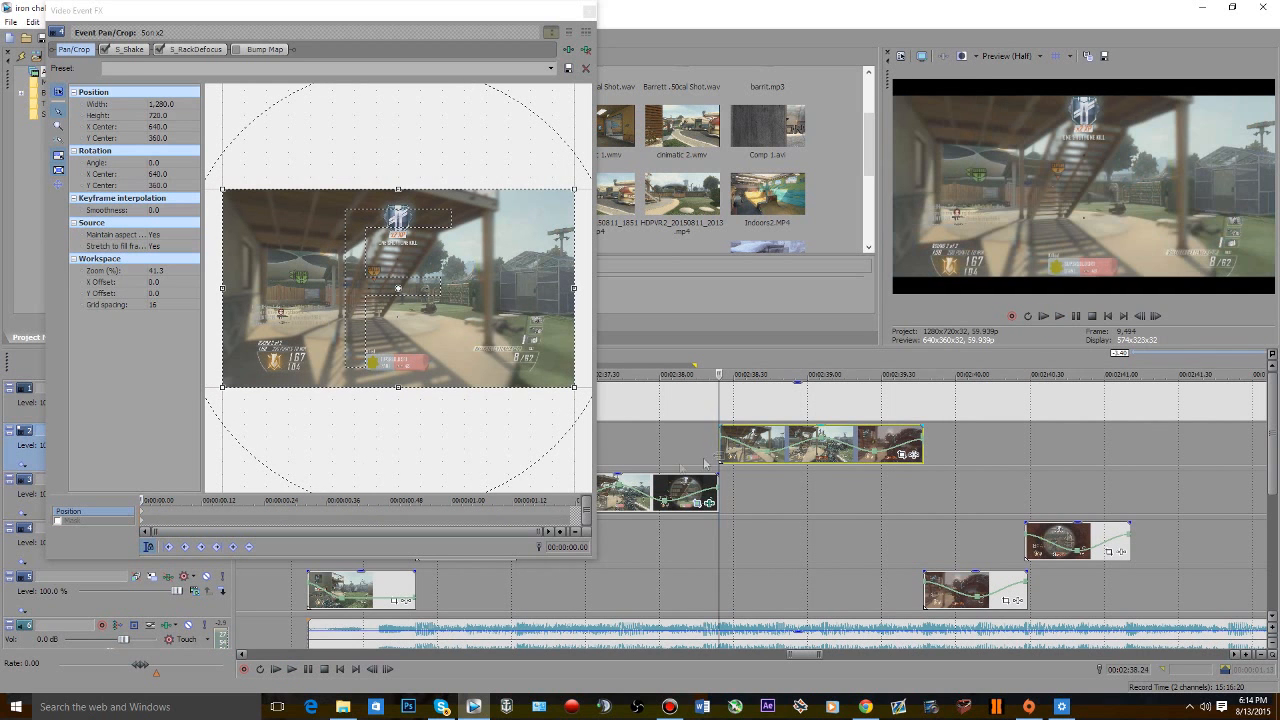
{"action": "left_click", "coordinate": [142, 513]}
{"action": "key", "text": "ctrl+v"}
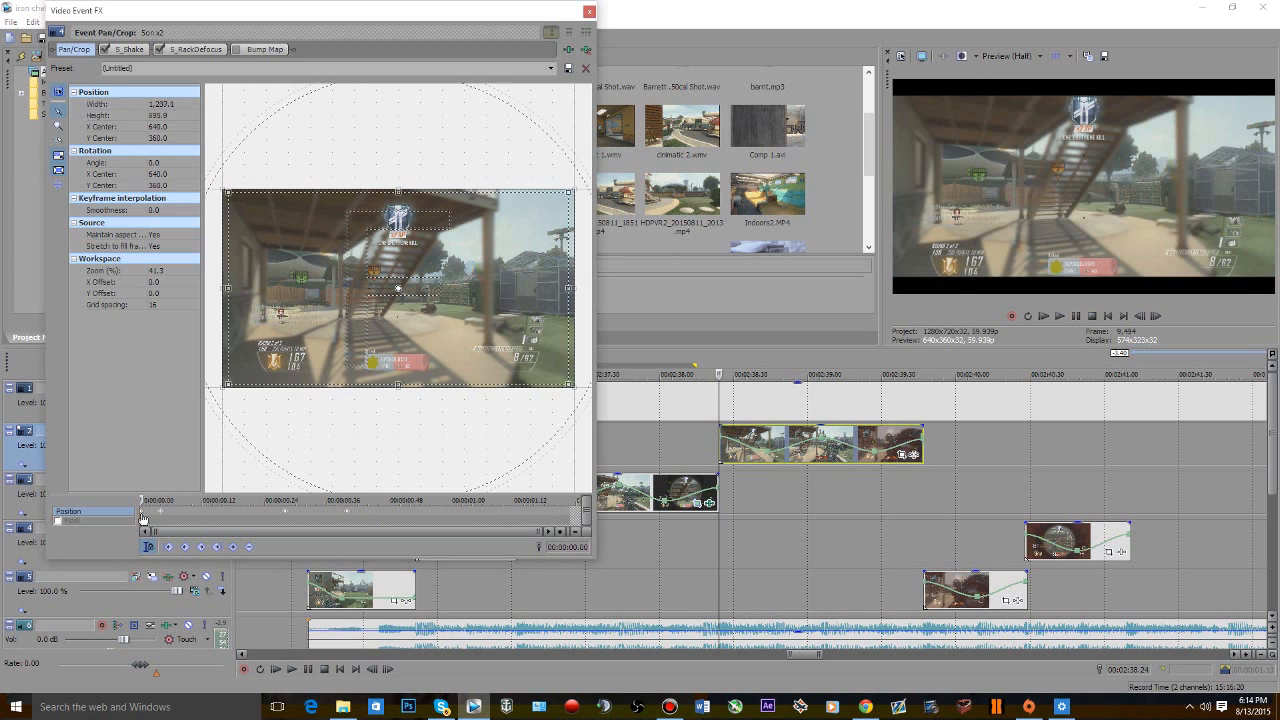
{"action": "left_click", "coordinate": [347, 517]}
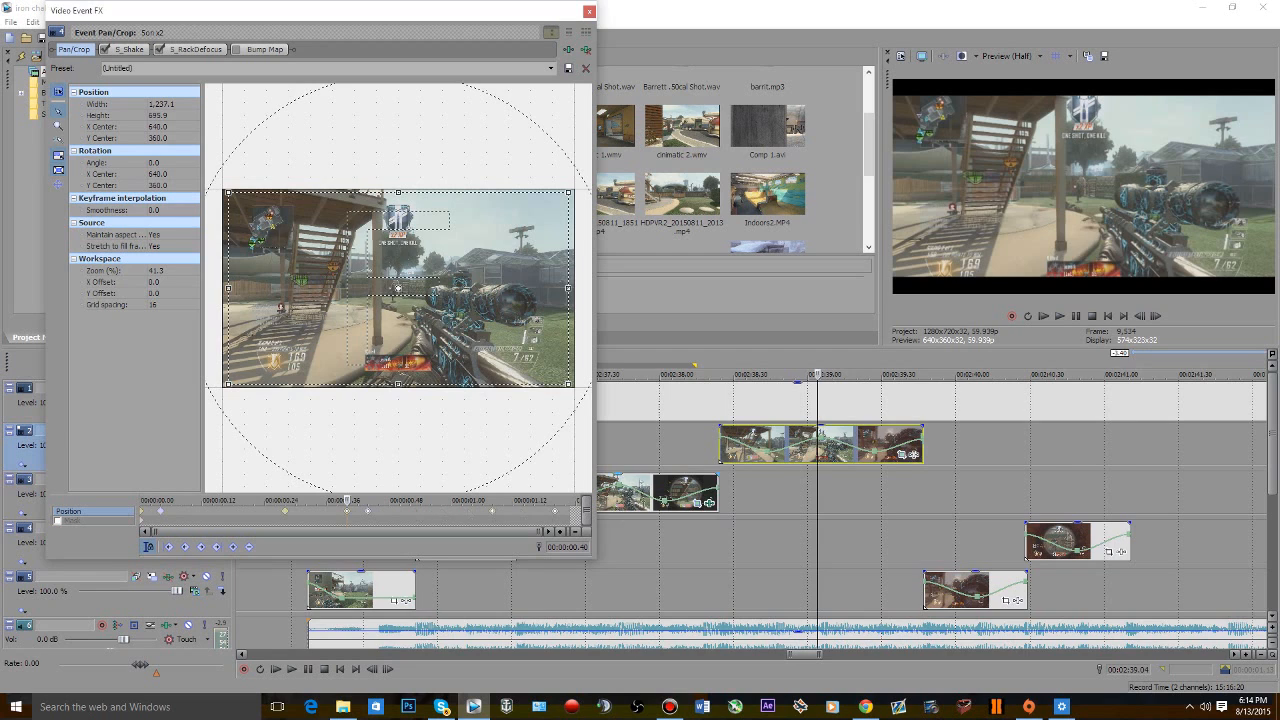
- Preview the change from the track 3 clip to the track 2 clip, close the effects window and save the project
{"action": "scroll", "coordinate": [668, 432], "scroll_direction": "down", "scroll_amount": 2}
{"action": "left_click", "coordinate": [668, 432]}
{"action": "key", "text": "space"}
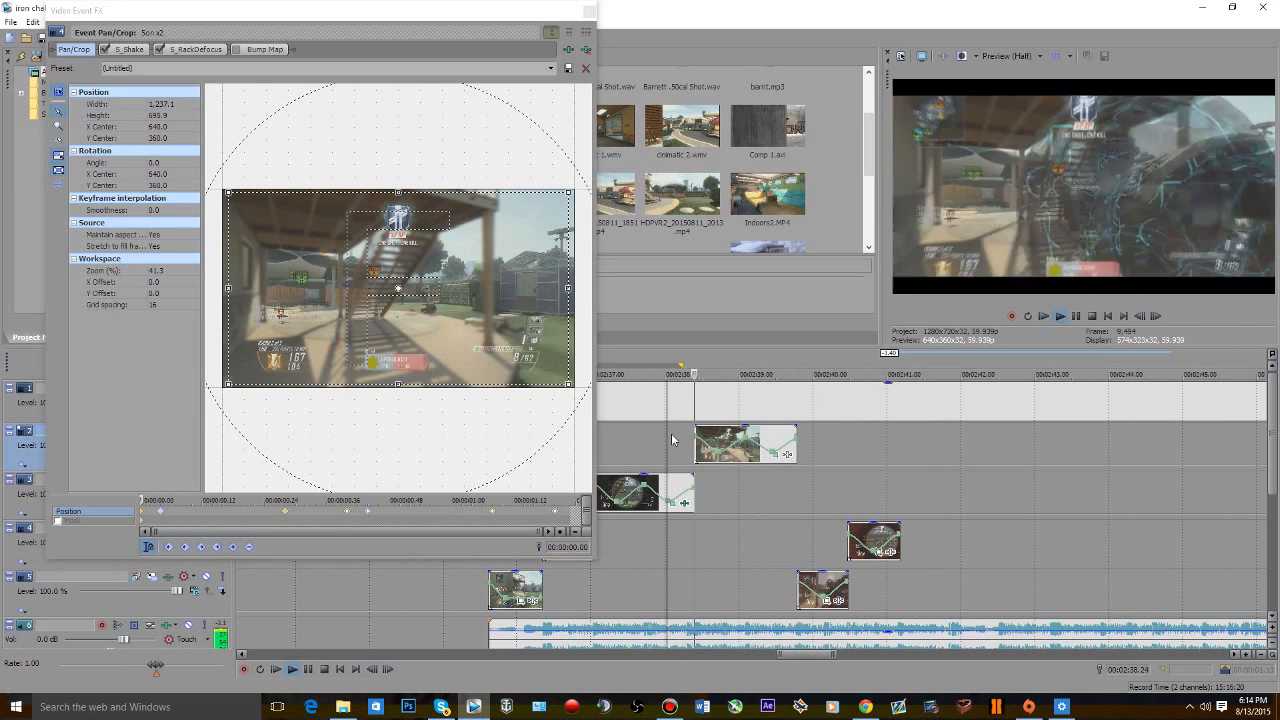
{"action": "key", "text": "space"}
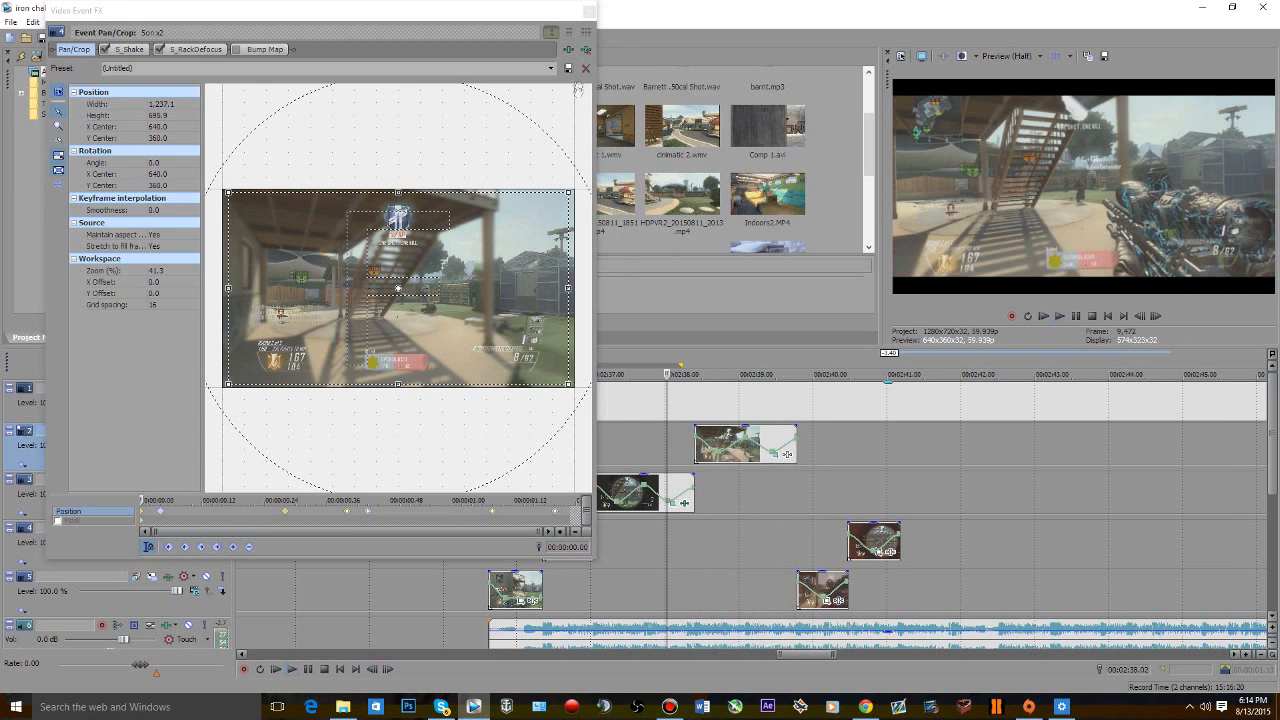
{"action": "left_click", "coordinate": [589, 10]}
{"action": "left_click", "coordinate": [43, 39]}
- Play the timeline from 00:02:38.02 and again from the start of the track 2 clip to check the zooms
{"action": "key", "text": "space"}
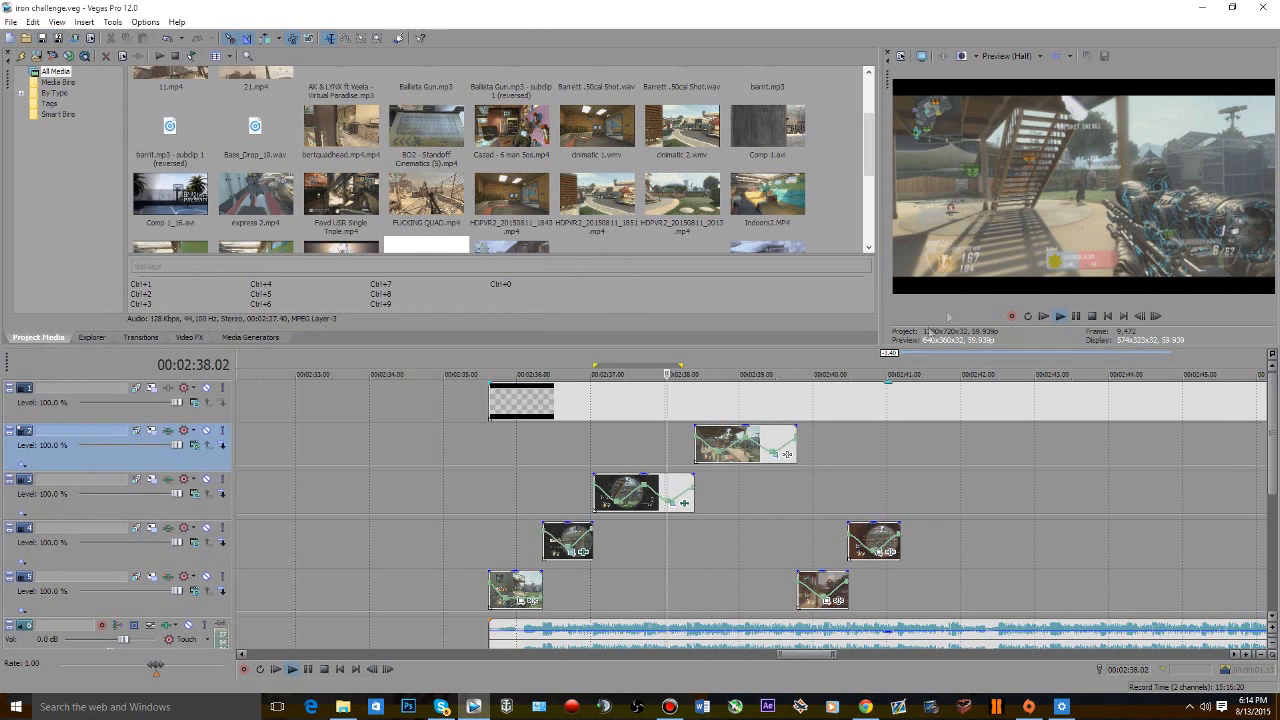
{"action": "scroll", "coordinate": [1186, 271], "scroll_direction": "up", "scroll_amount": 3}
{"action": "key", "text": "space"}
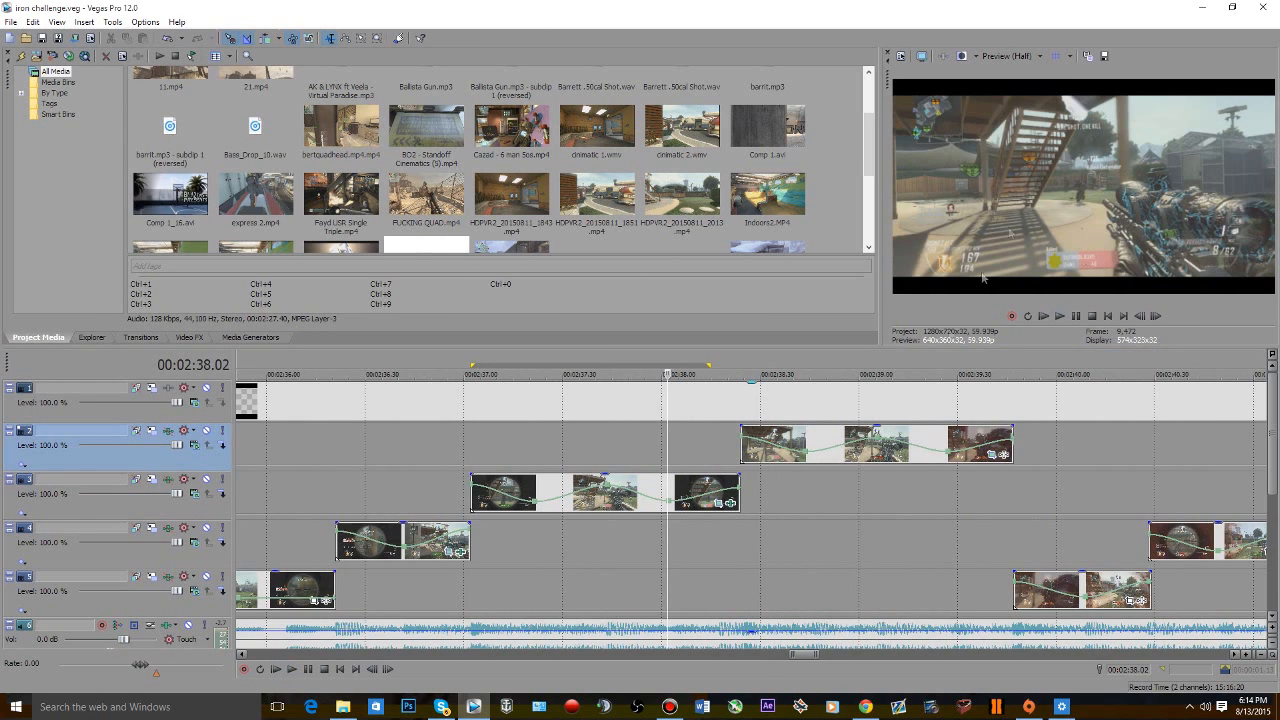
{"action": "left_click", "coordinate": [741, 567]}
{"action": "key", "text": "space"}
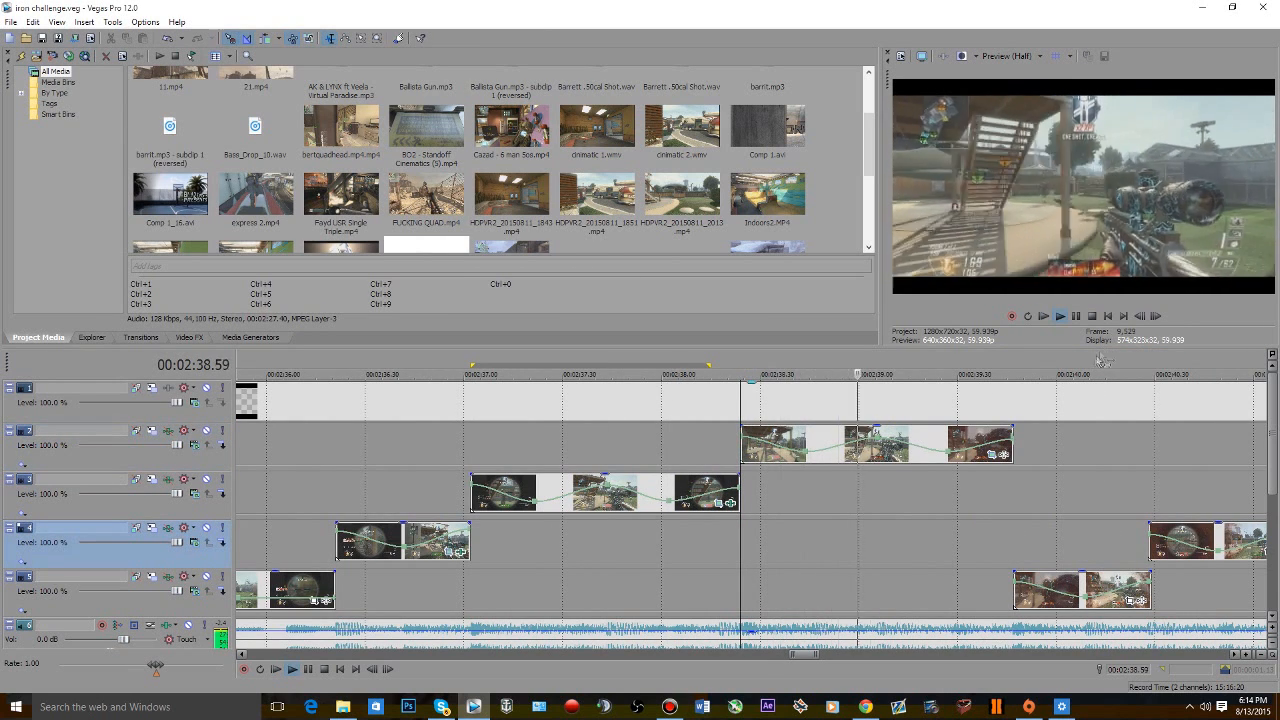
- Paste the Pan/Crop keyframes onto the track 5 clip starting at 00:02:39.47 and close its Pan/Crop window
{"action": "left_click", "coordinate": [1133, 600]}
{"action": "left_click", "coordinate": [143, 513]}
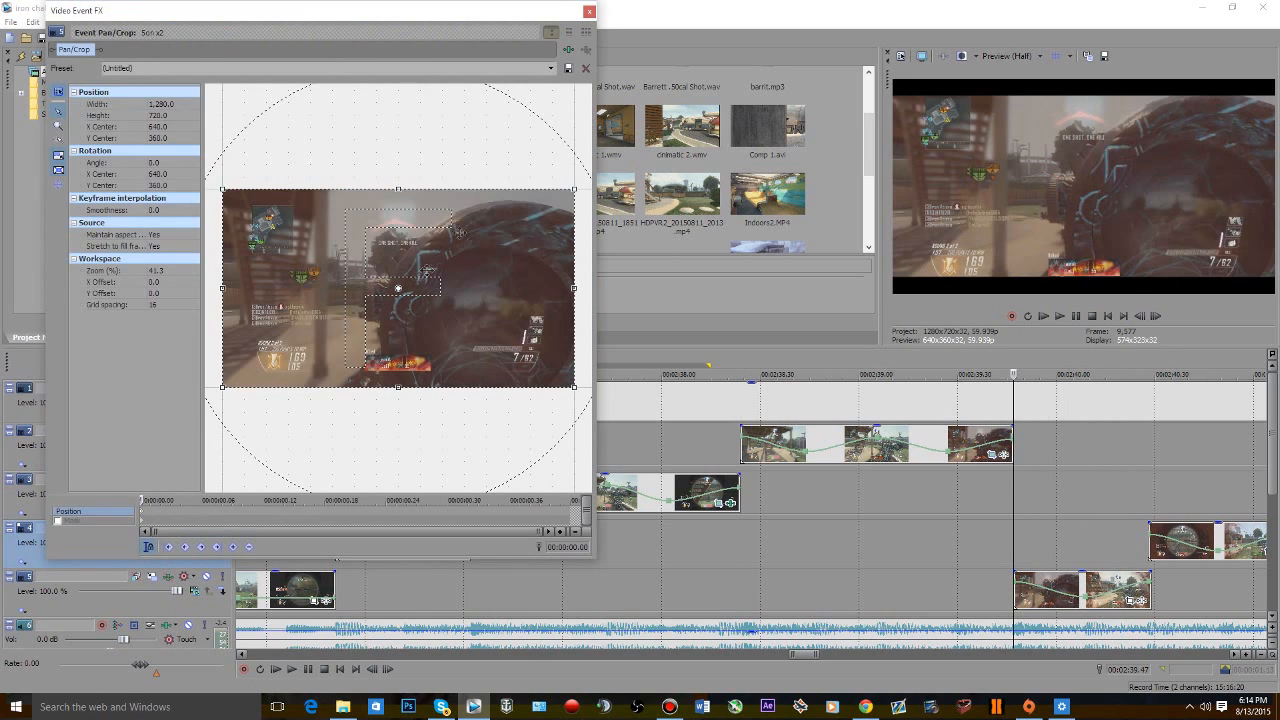
{"action": "left_click", "coordinate": [589, 11]}
{"action": "scroll", "coordinate": [895, 549], "scroll_direction": "down", "scroll_amount": 3}
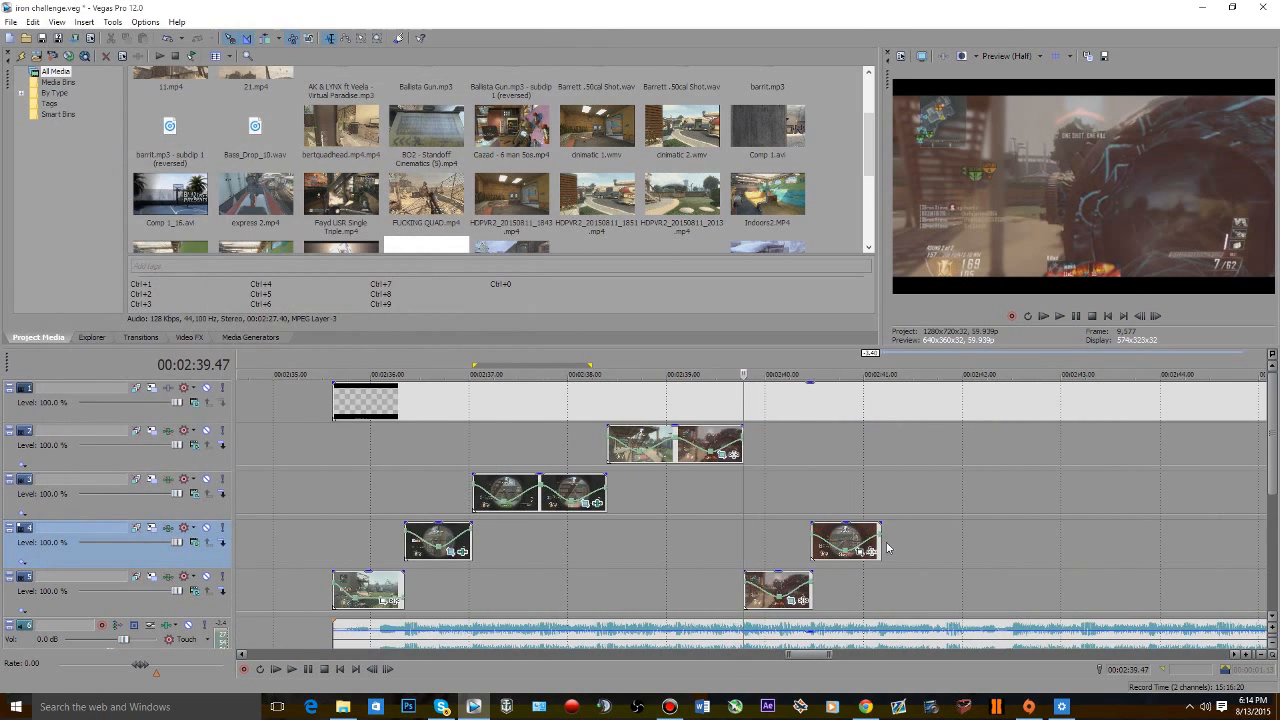
- Paste the Pan/Crop keyframes onto the track 4 clip starting at 00:02:40.28 and close its Pan/Crop window
{"action": "left_click", "coordinate": [860, 551]}
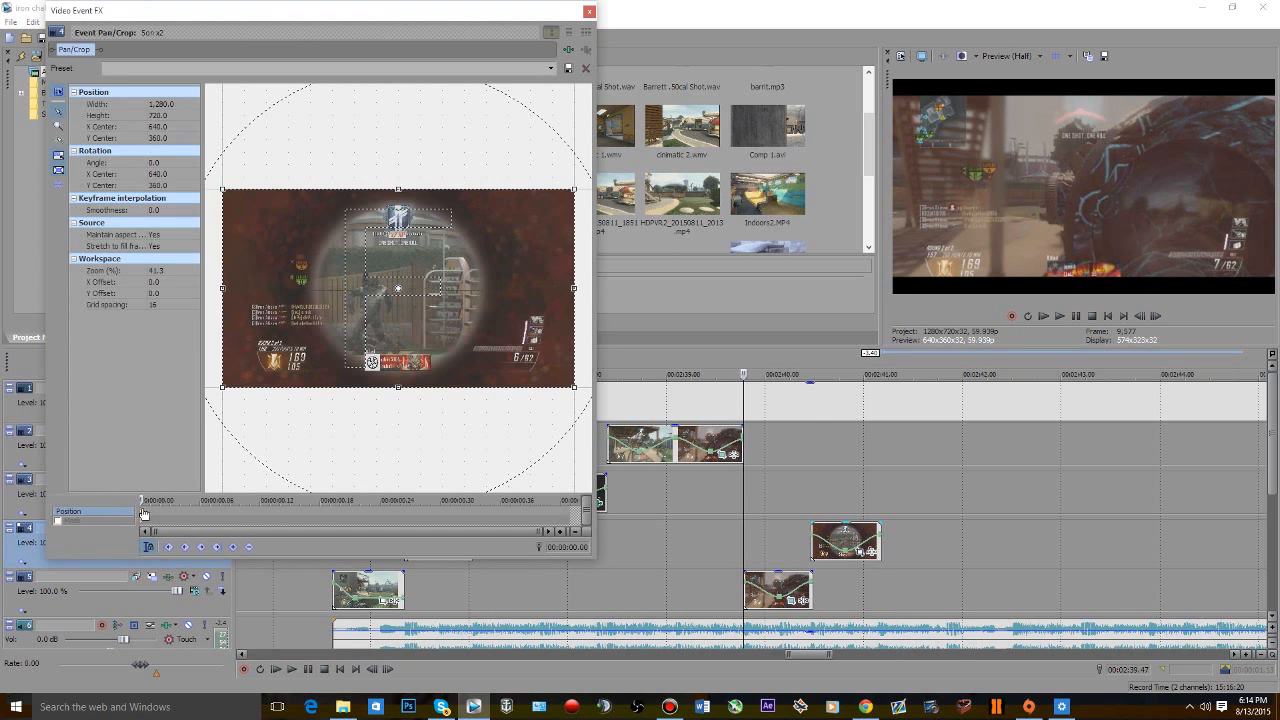
{"action": "left_click", "coordinate": [143, 513]}
{"action": "left_click_drag", "start_coordinate": [574, 189], "coordinate": [586, 182]}
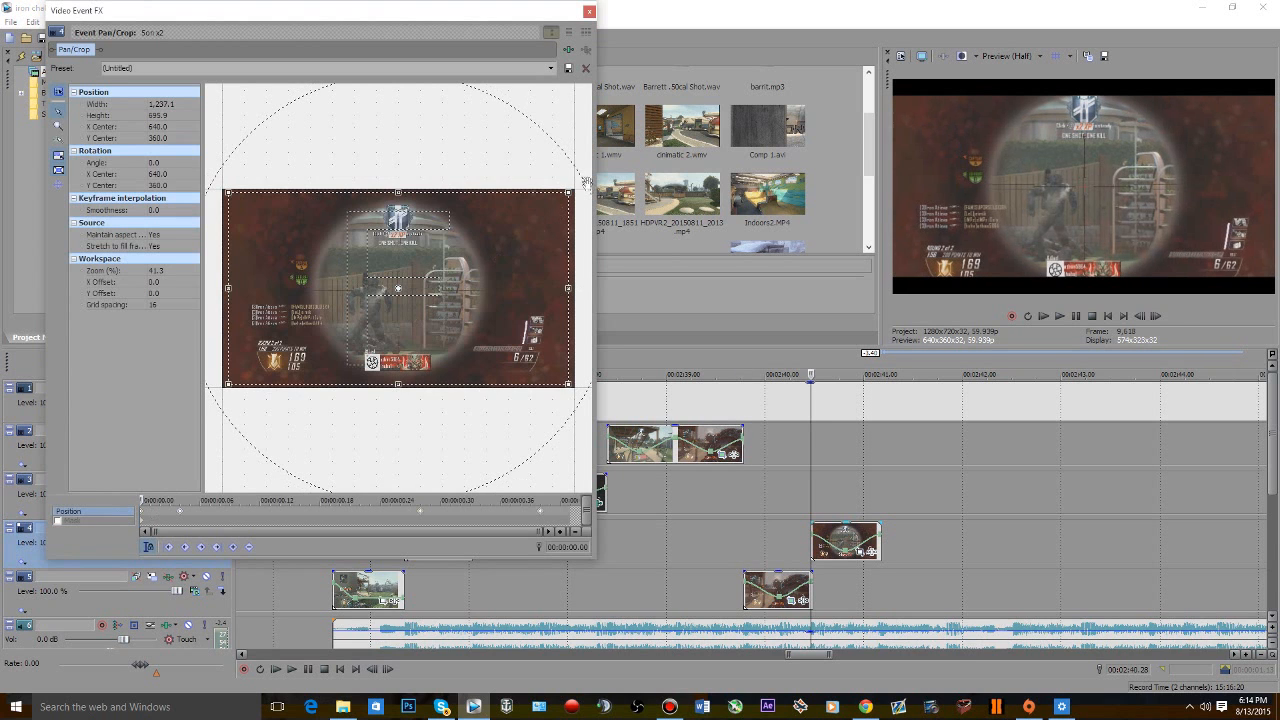
{"action": "left_click", "coordinate": [589, 11]}
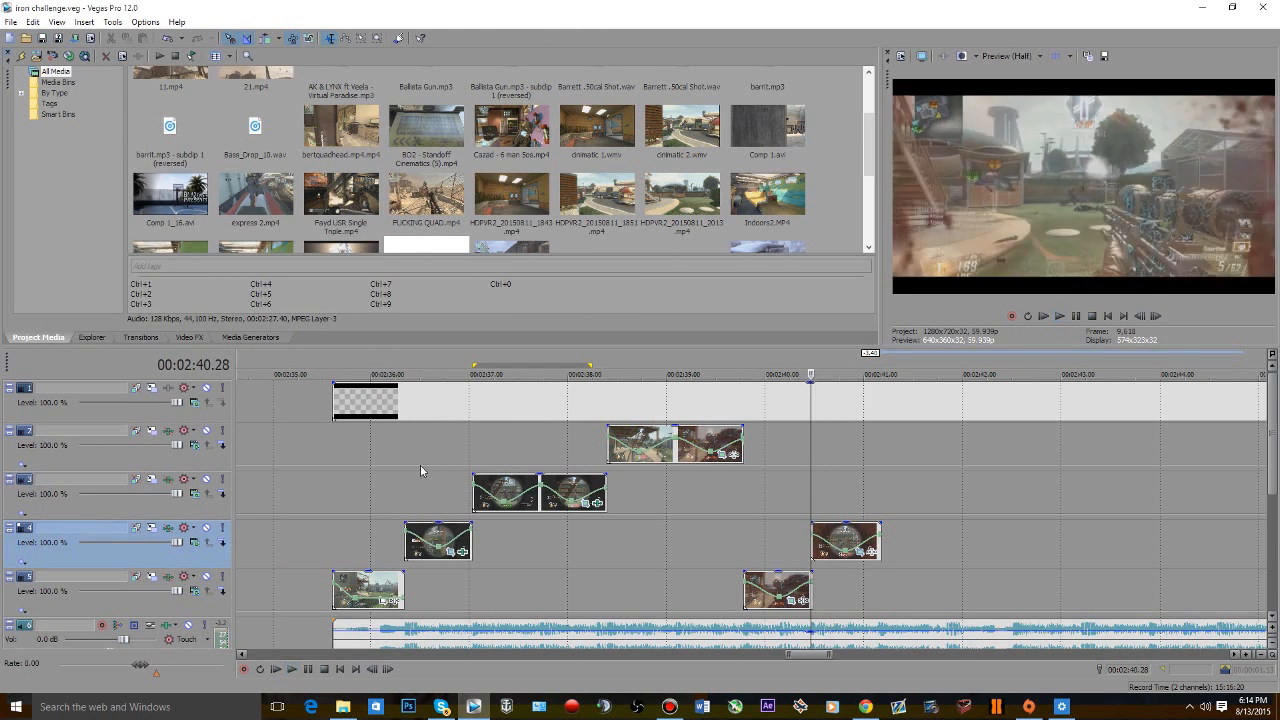
- Play the sequence from the end of the track 3 clip through the last track 4 clip to review the zooms
{"action": "left_click", "coordinate": [600, 440]}
{"action": "key", "text": "space"}
{"action": "scroll", "coordinate": [935, 402], "scroll_direction": "up", "scroll_amount": 1}
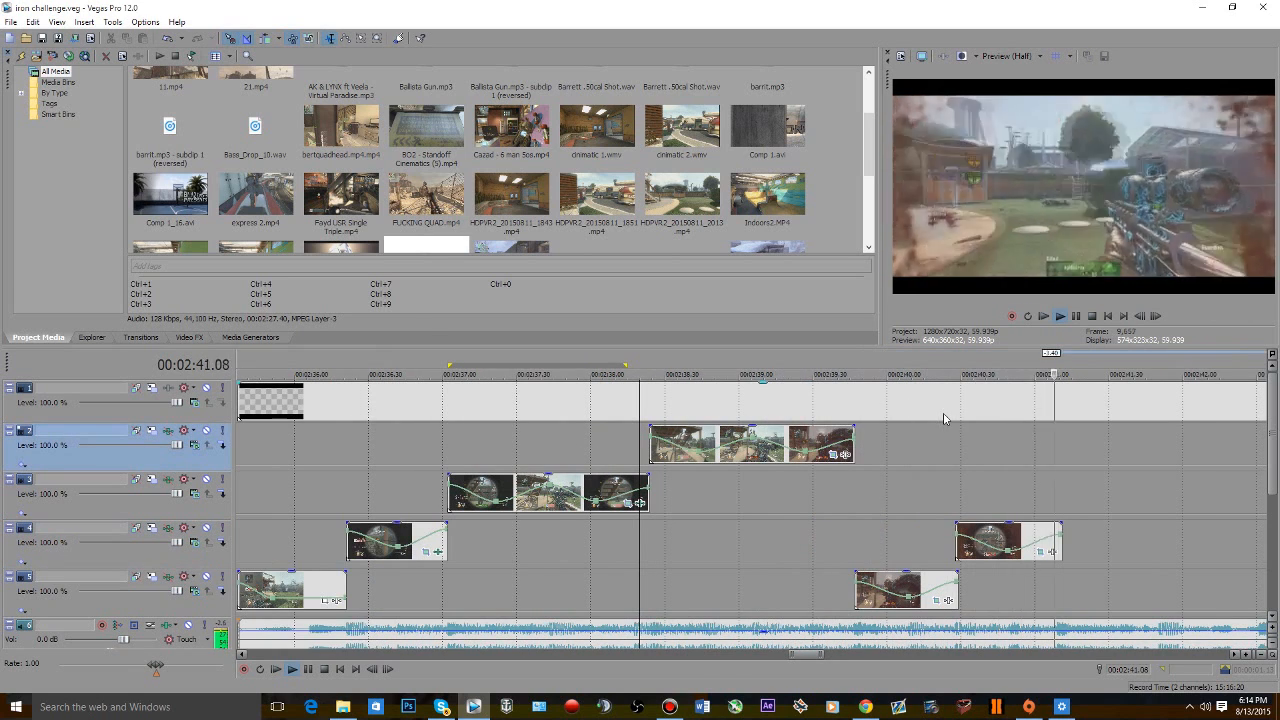
{"action": "key", "text": "space"}
{"action": "scroll", "coordinate": [968, 516], "scroll_direction": "down", "scroll_amount": 2}
{"action": "scroll", "coordinate": [968, 516], "scroll_direction": "up", "scroll_amount": 1}
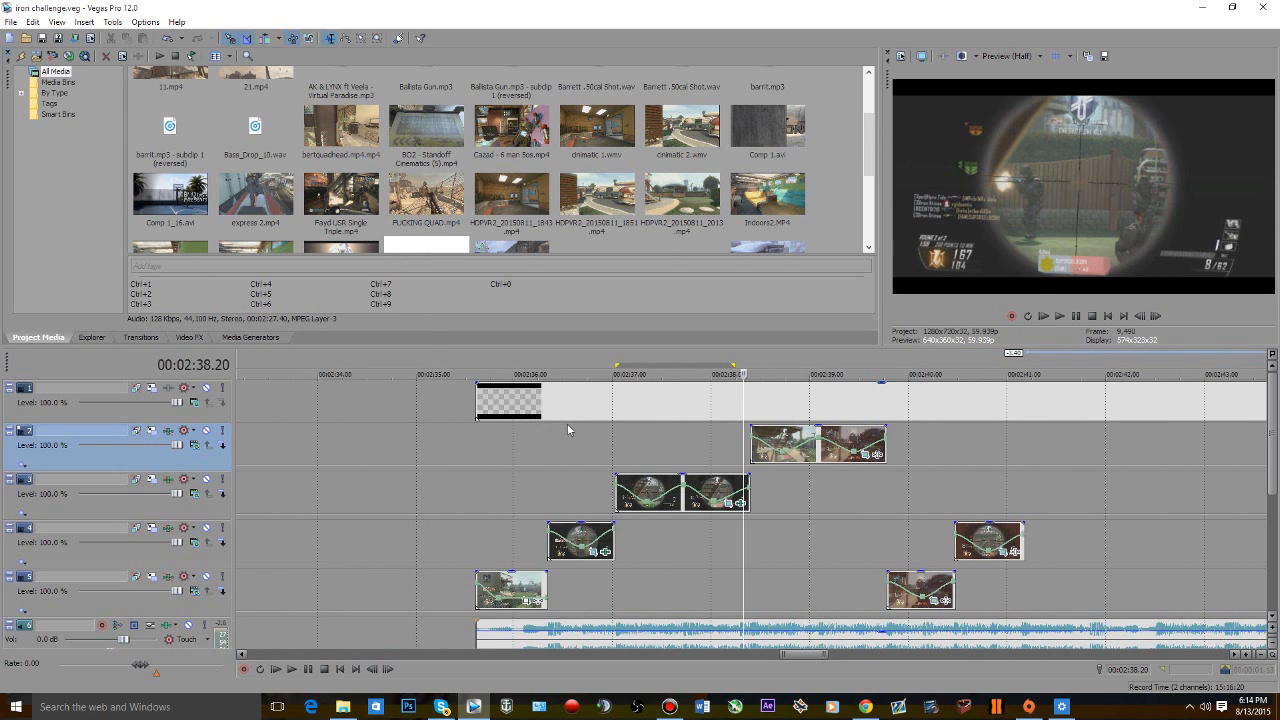
- Open the effects of the track 4 clip at 00:02:36.21, enable Bump Map, and move the effects window aside
{"action": "left_click", "coordinate": [607, 458]}
{"action": "left_click", "coordinate": [548, 506]}
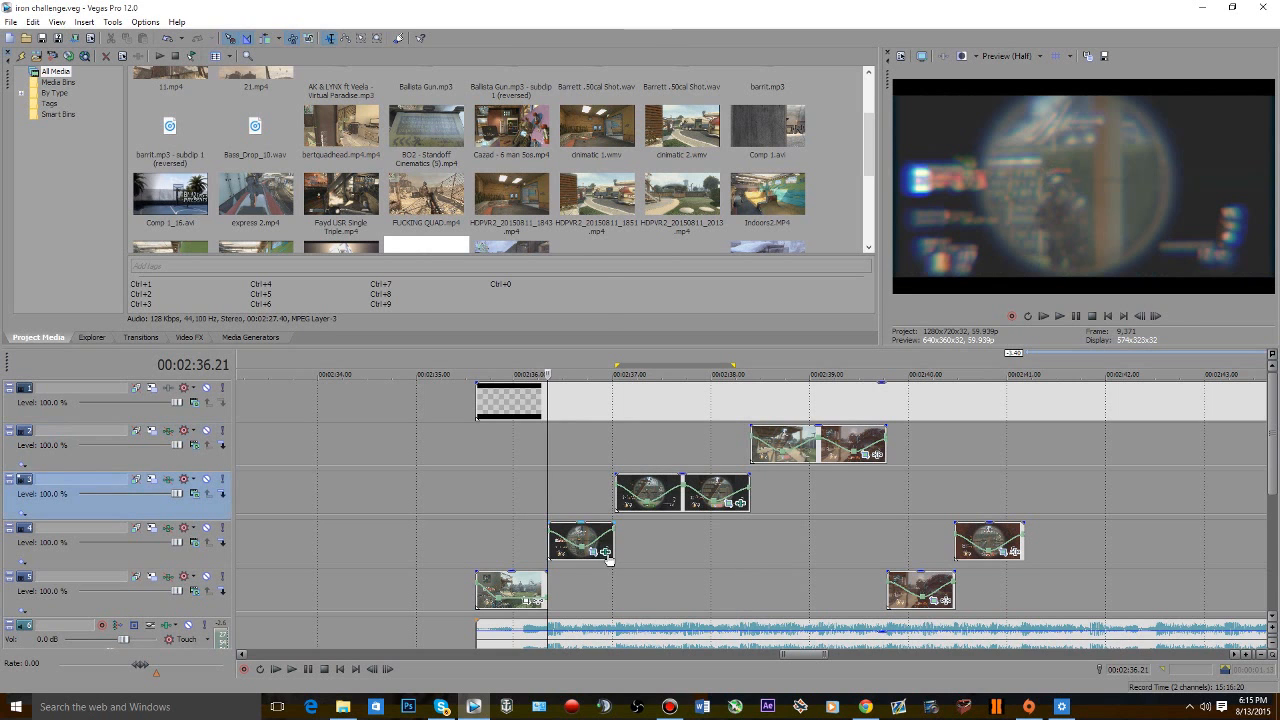
{"action": "left_click", "coordinate": [605, 553]}
{"action": "left_click", "coordinate": [238, 49]}
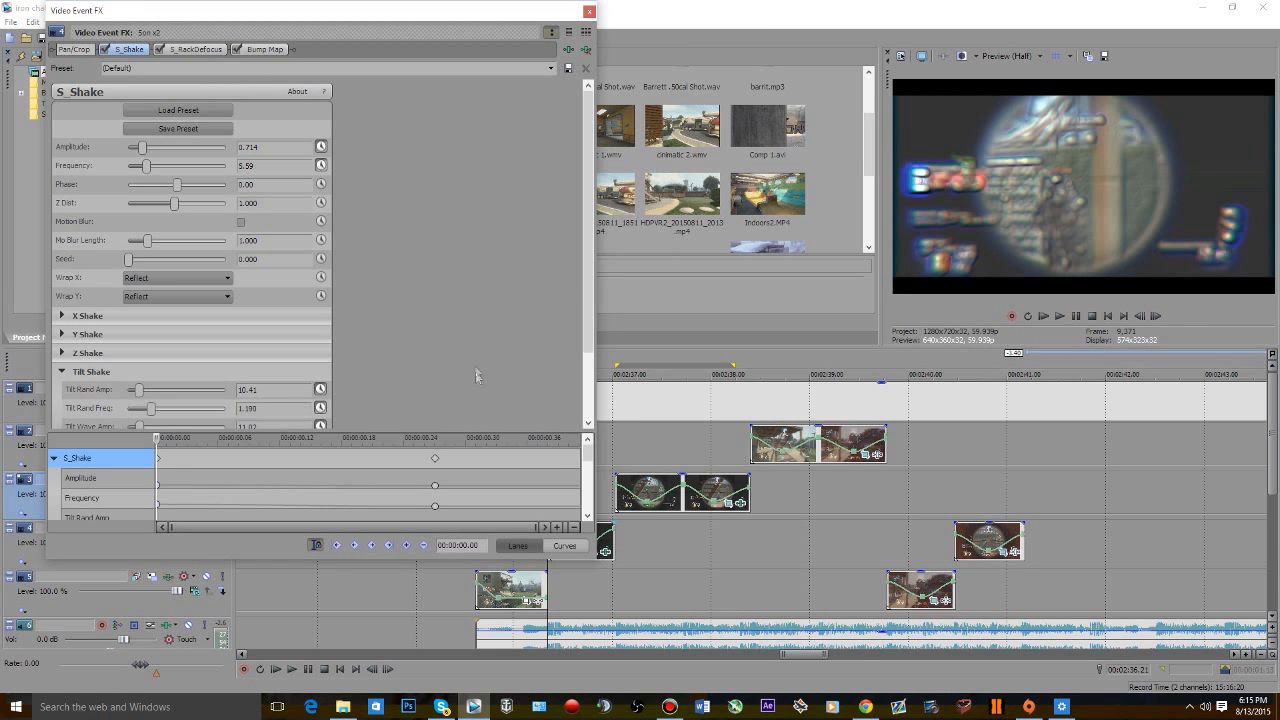
{"action": "left_click_drag", "start_coordinate": [477, 13], "coordinate": [417, 15]}
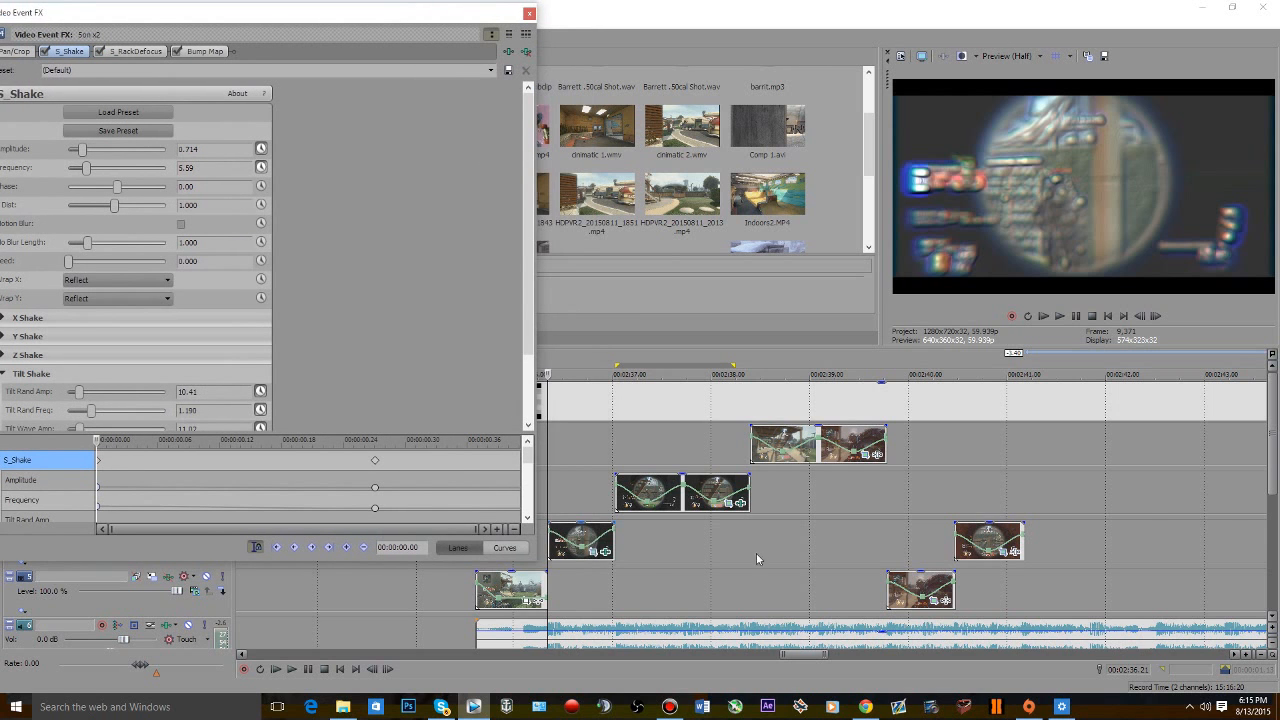
- Select the clip's Bump Map effect with the playhead at 00:02:36.53 and set its light type to Spotlight
{"action": "scroll", "coordinate": [588, 484], "scroll_direction": "up", "scroll_amount": 3}
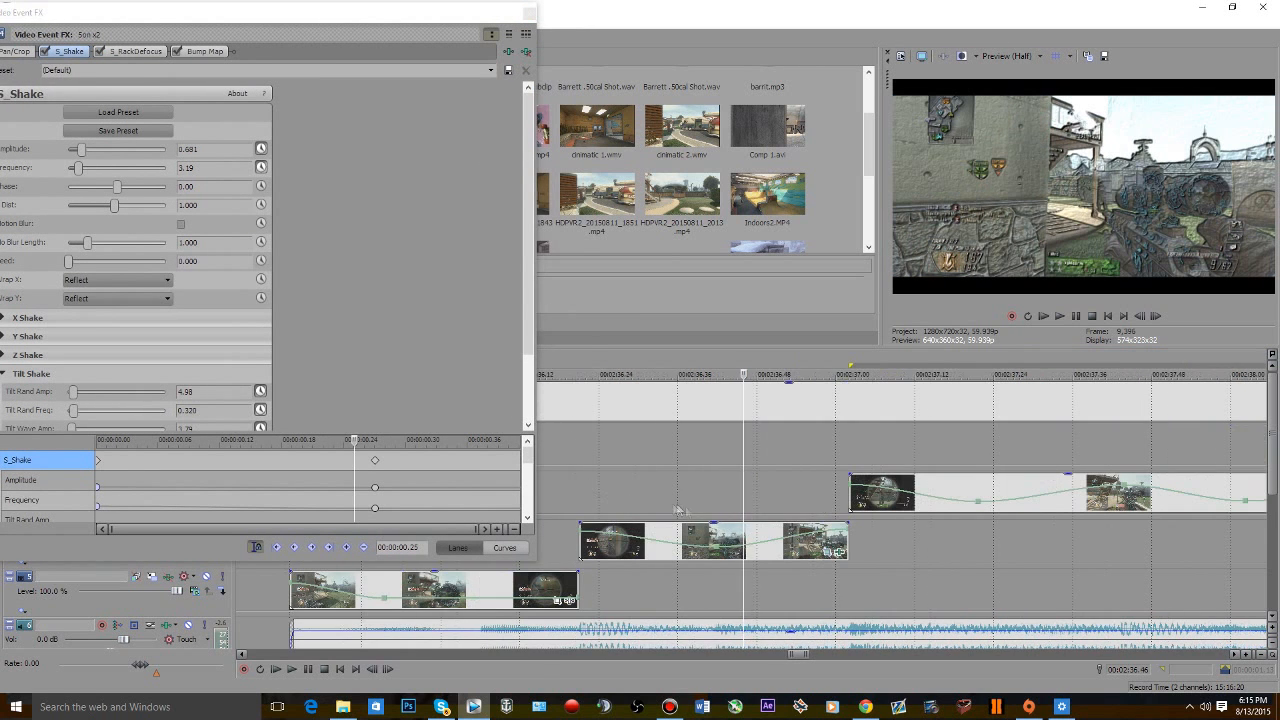
{"action": "left_click", "coordinate": [787, 496]}
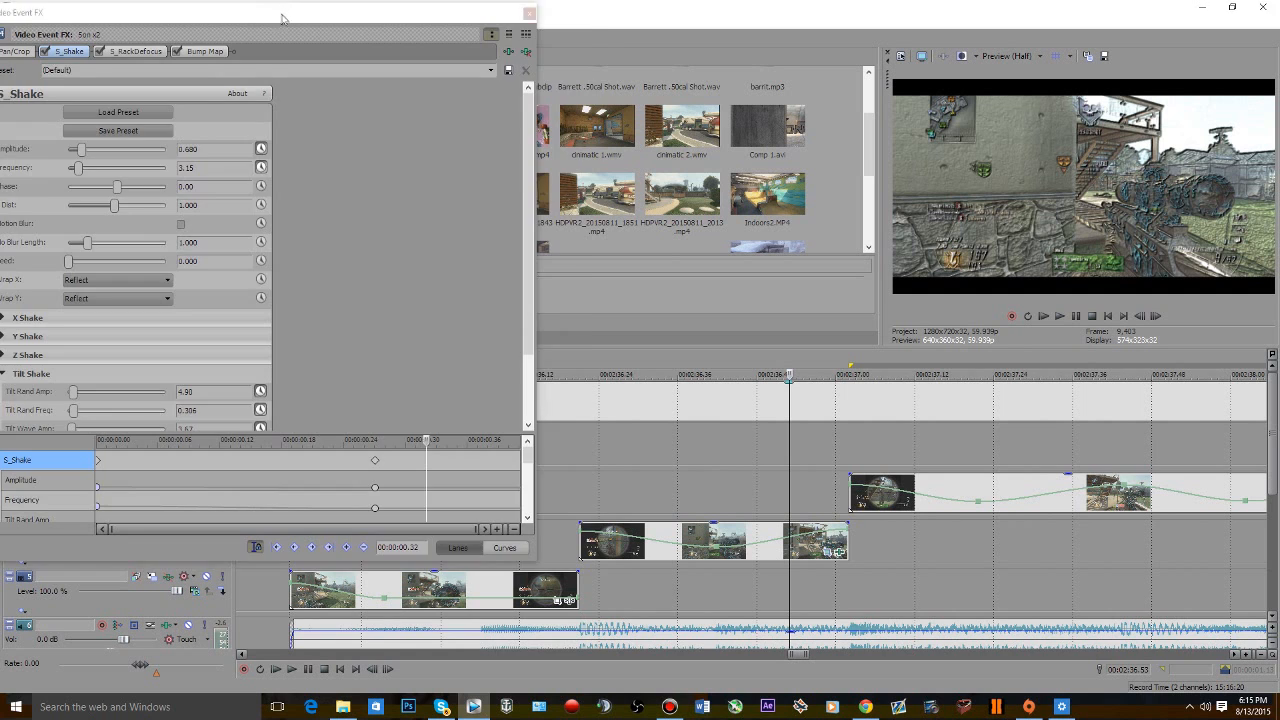
{"action": "left_click_drag", "start_coordinate": [283, 12], "coordinate": [354, 2]}
{"action": "left_click", "coordinate": [276, 40]}
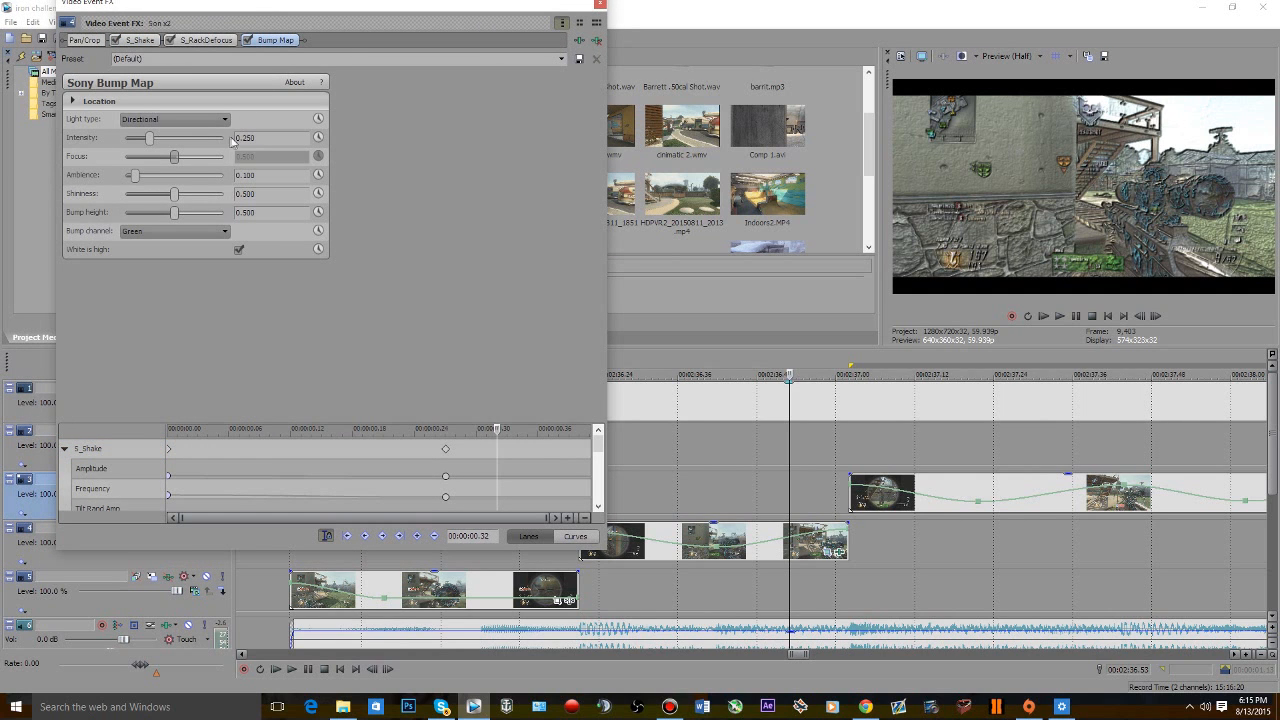
{"action": "left_click", "coordinate": [203, 120]}
{"action": "left_click", "coordinate": [160, 137]}
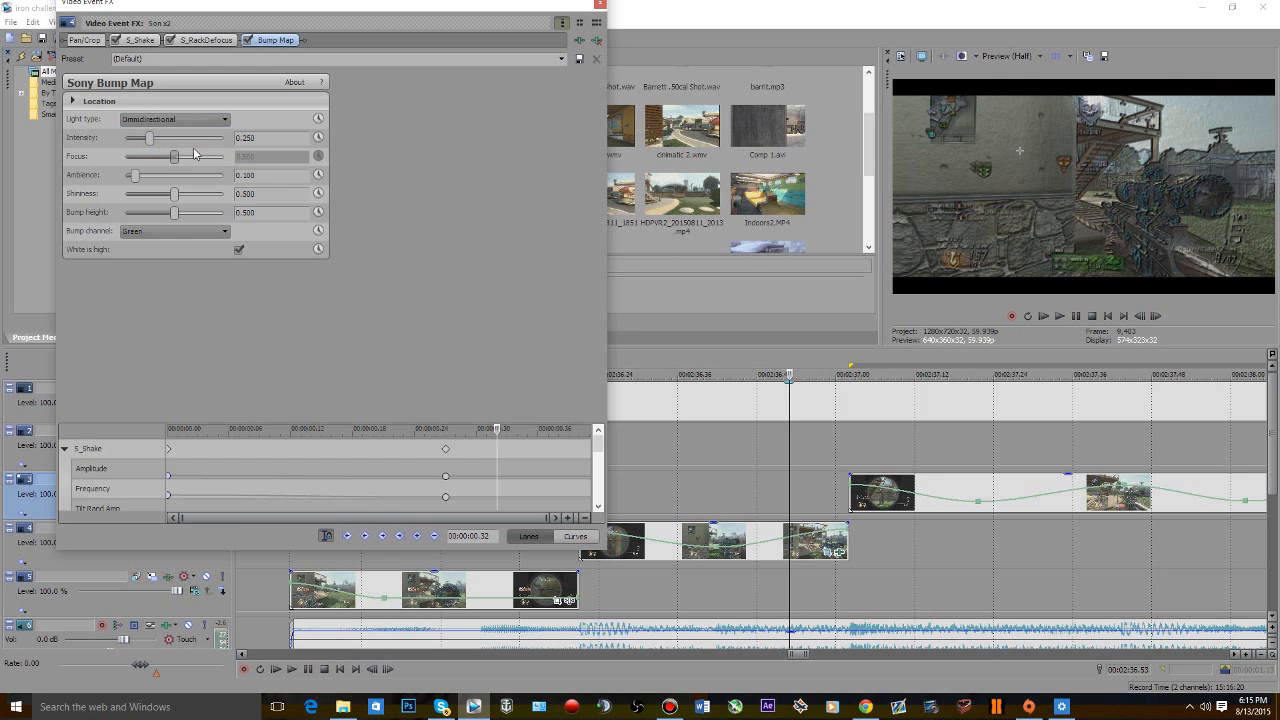
{"action": "left_click", "coordinate": [150, 118]}
{"action": "left_click", "coordinate": [155, 152]}
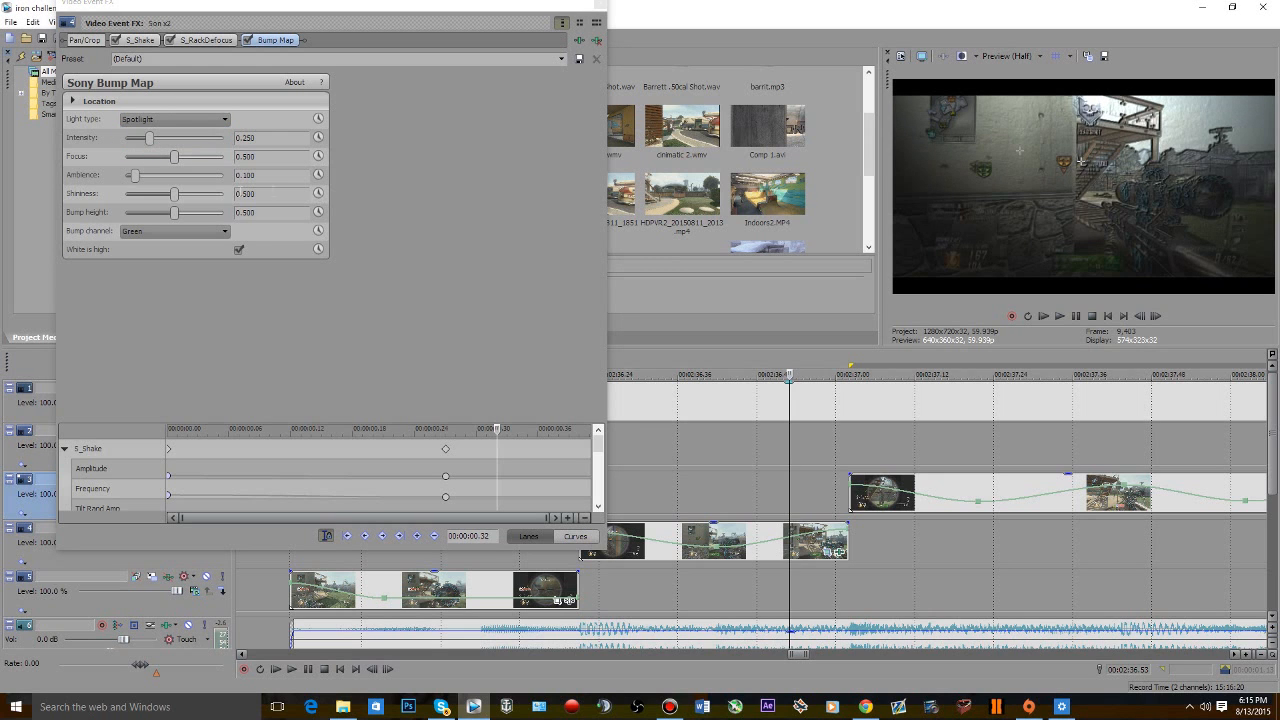
- Set the Bump Map's intensity to 0.150 and focus to 1.000, and reposition the spotlight's points near the centre of the preview
{"action": "left_click_drag", "start_coordinate": [149, 141], "coordinate": [337, 161]}
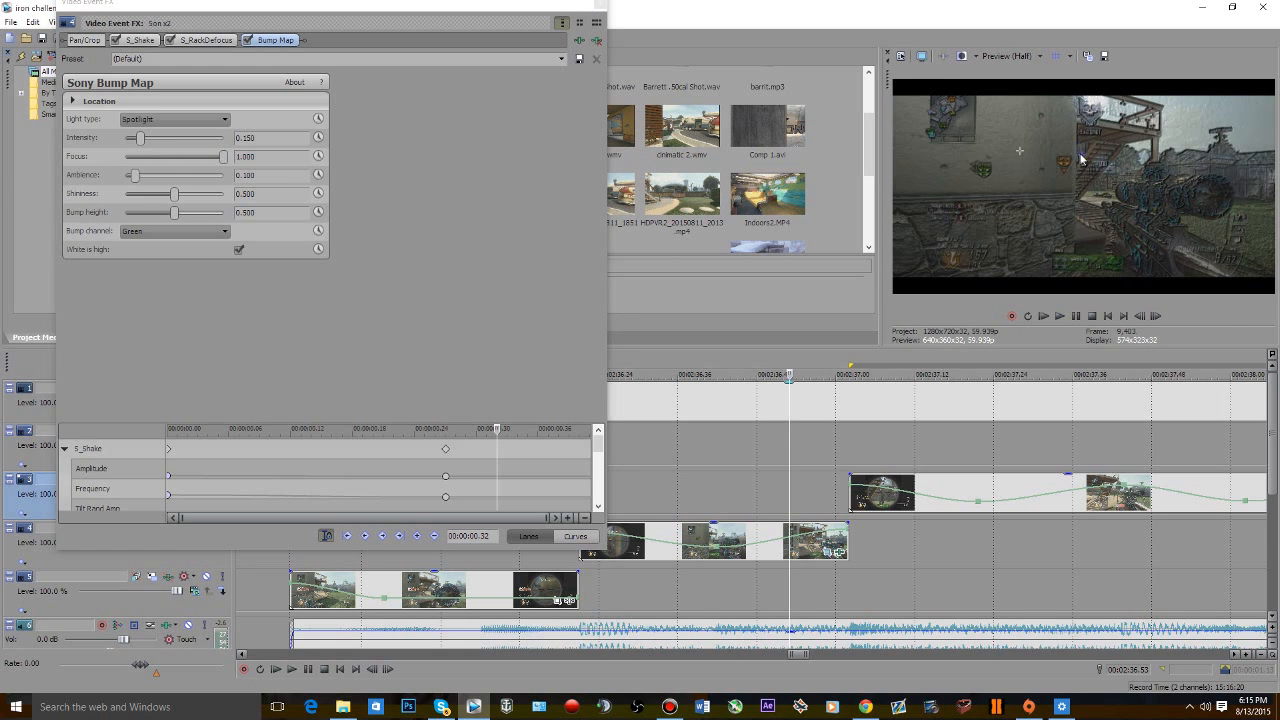
{"action": "left_click_drag", "start_coordinate": [1079, 163], "coordinate": [1078, 122]}
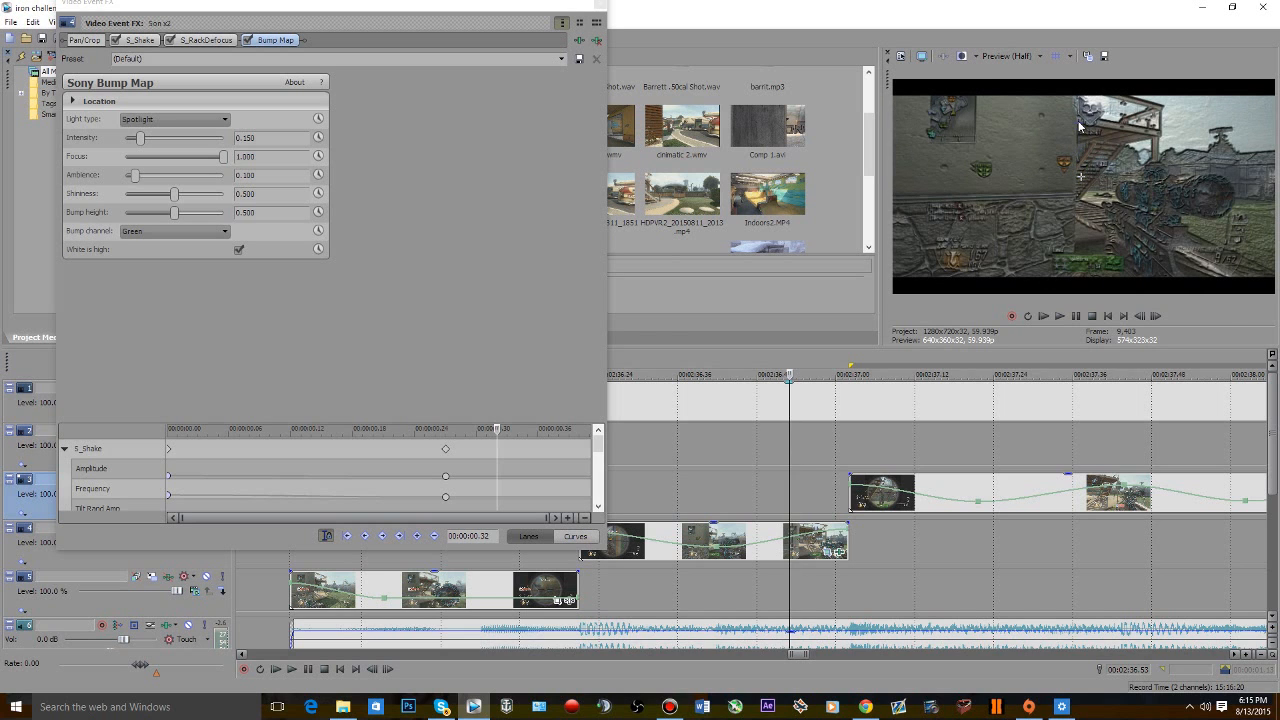
{"action": "mouse_move", "coordinate": [1080, 177]}
{"action": "left_mouse_down"}
{"action": "mouse_move", "coordinate": [1081, 138]}
{"action": "mouse_move", "coordinate": [1080, 171]}
{"action": "left_mouse_up"}
{"action": "left_click_drag", "start_coordinate": [1079, 123], "coordinate": [1078, 161]}
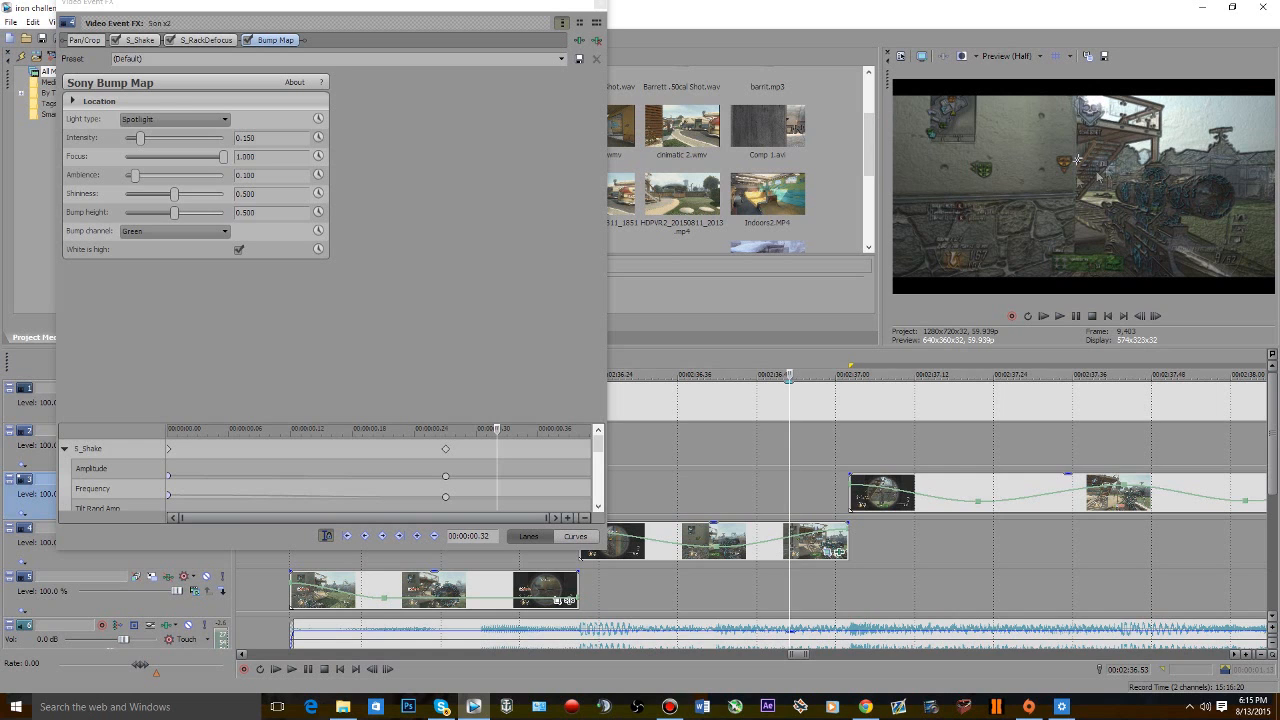
- Keep the Spotlight light type and set the Bump Map's shininess and bump height to 0.000
{"action": "left_click", "coordinate": [207, 122]}
{"action": "left_click", "coordinate": [213, 124]}
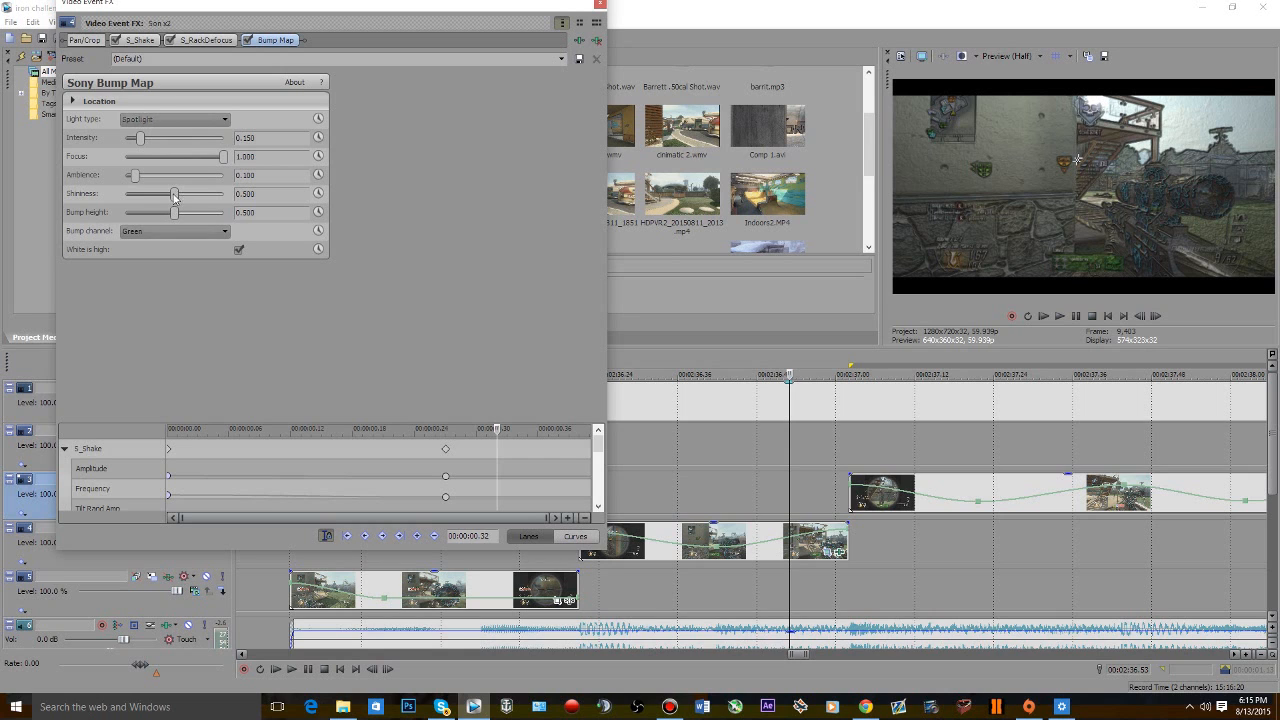
{"action": "left_click_drag", "start_coordinate": [174, 196], "coordinate": [22, 195]}
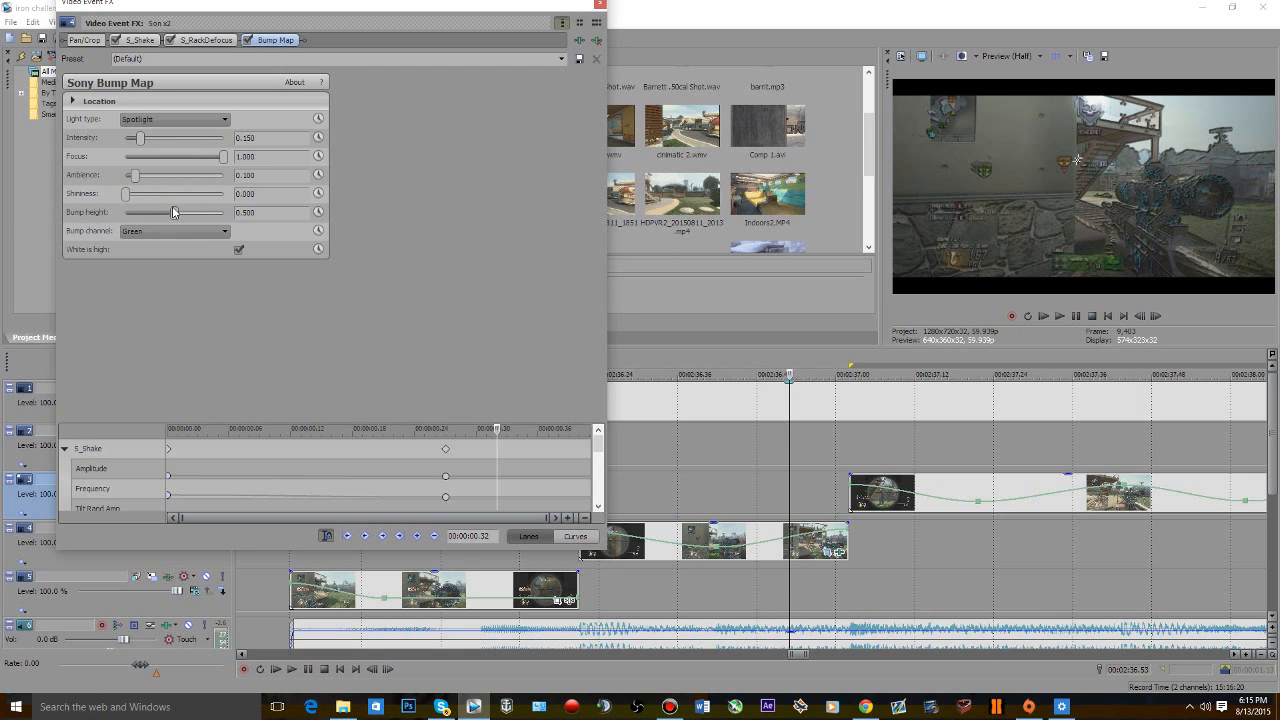
{"action": "left_click_drag", "start_coordinate": [174, 212], "coordinate": [62, 217]}
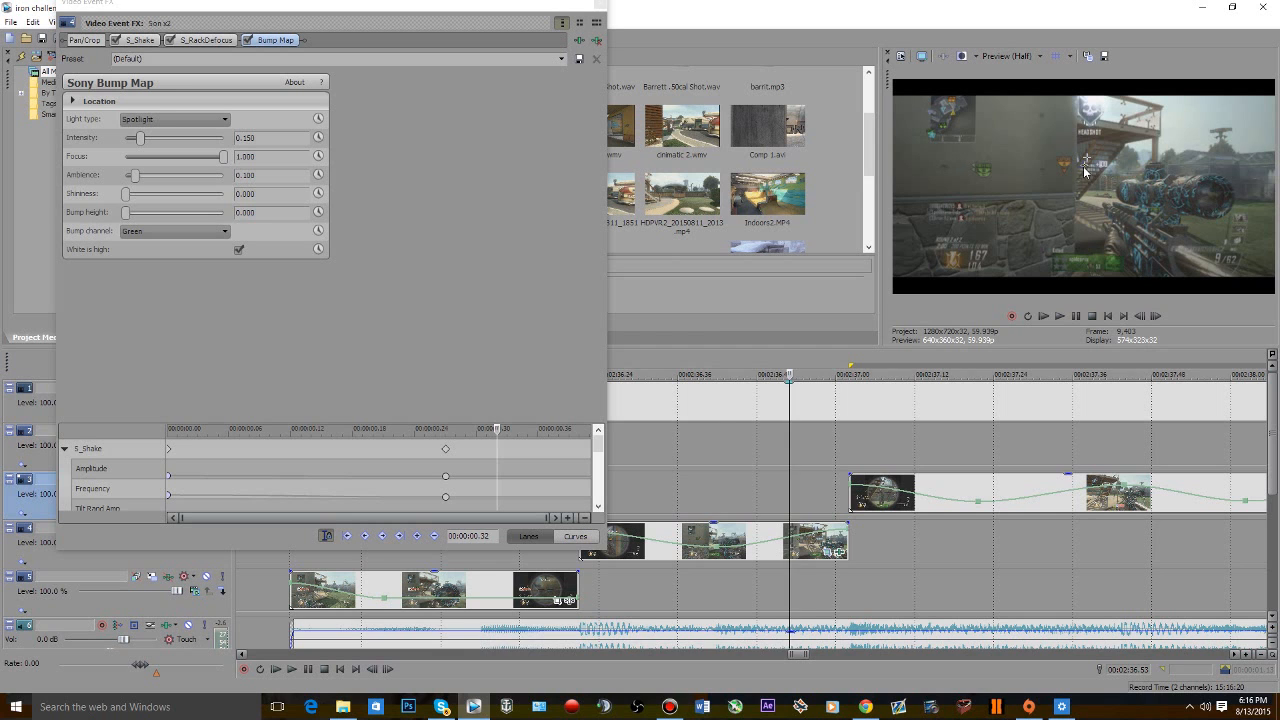
- Fine-tune the spotlight's points in the preview with the playhead at 00:02:36.45
{"action": "left_click", "coordinate": [735, 437]}
{"action": "scroll", "coordinate": [727, 445], "scroll_direction": "down", "scroll_amount": 2}
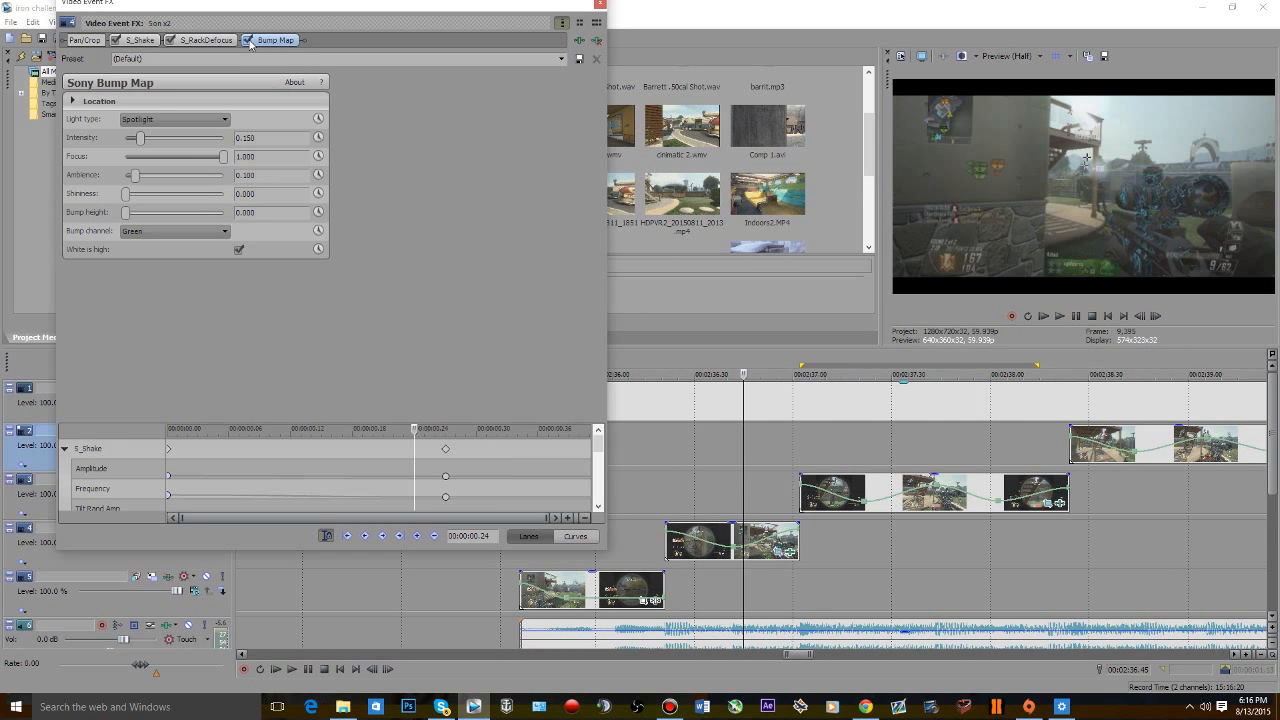
{"action": "left_click_drag", "start_coordinate": [223, 157], "coordinate": [763, 168]}
{"action": "left_click_drag", "start_coordinate": [1086, 160], "coordinate": [1086, 170]}
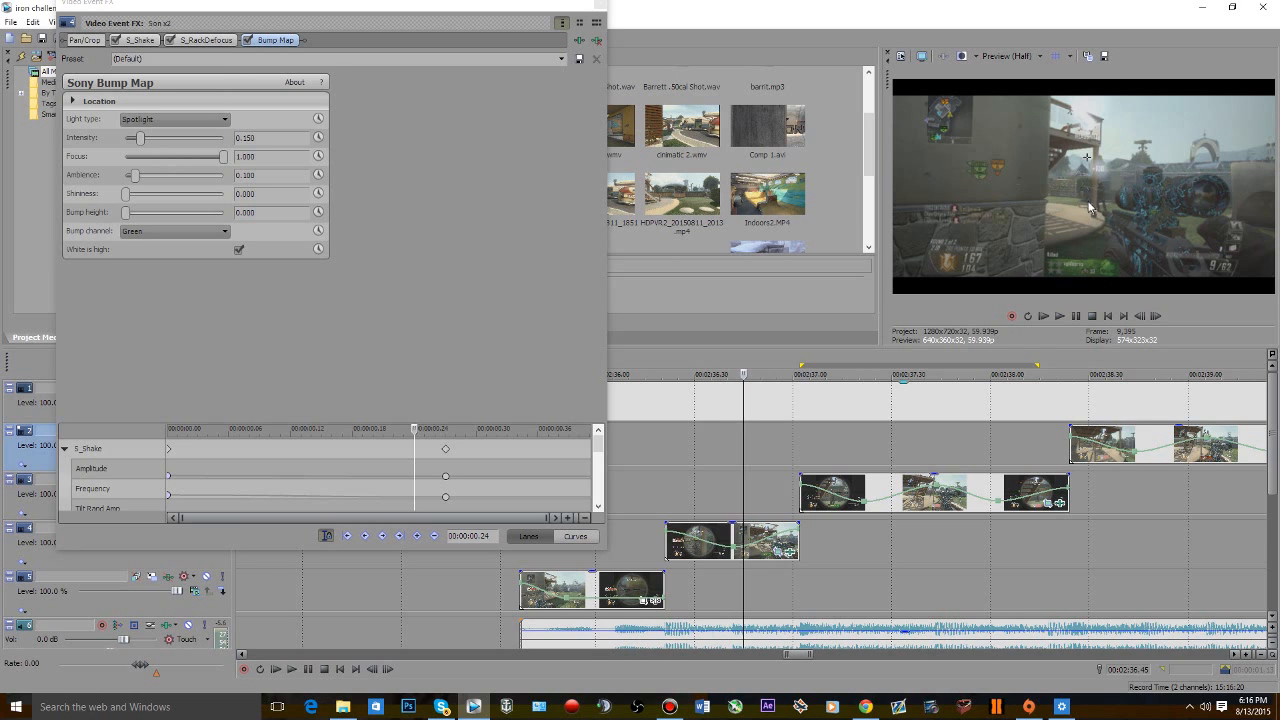
{"action": "left_click_drag", "start_coordinate": [1092, 210], "coordinate": [1088, 178]}
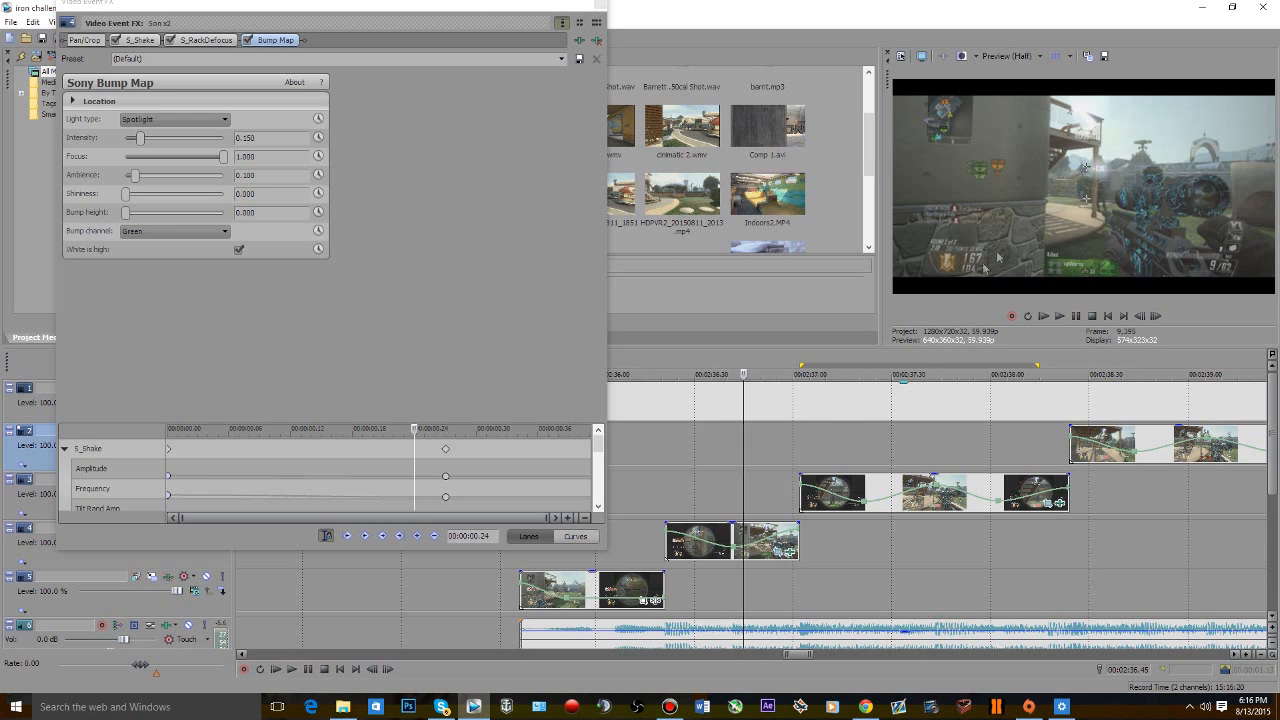
- Check the lighting at 00:02:36.27 and 00:02:36.35, comparing the picture with Bump Map off and on
{"action": "left_click", "coordinate": [669, 467]}
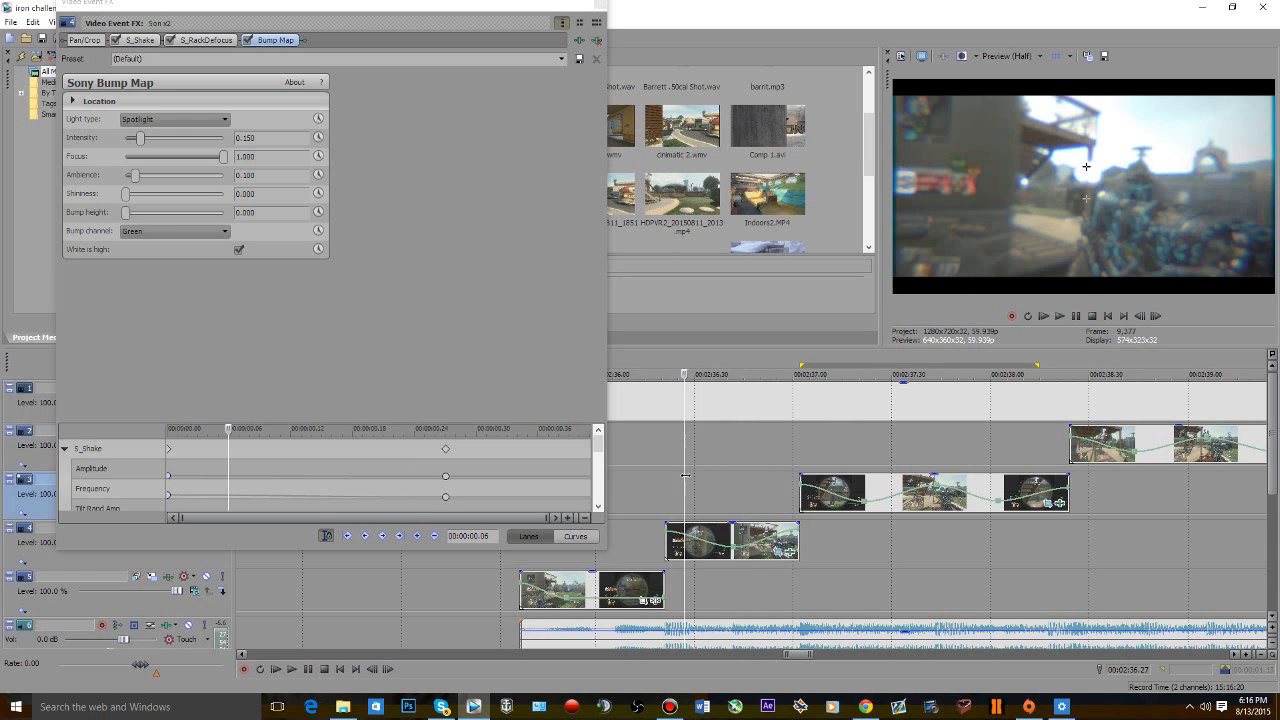
{"action": "left_click", "coordinate": [712, 478]}
{"action": "scroll", "coordinate": [712, 479], "scroll_direction": "up", "scroll_amount": 2}
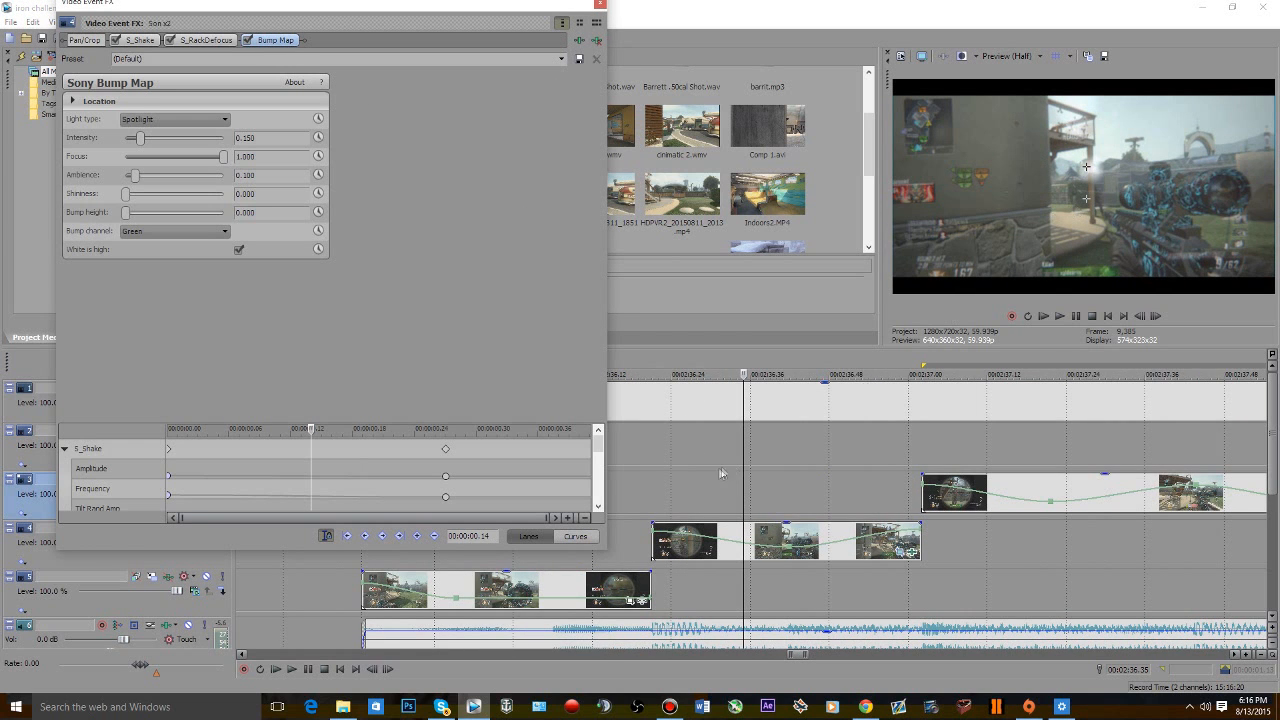
{"action": "left_click", "coordinate": [248, 41]}
{"action": "left_click", "coordinate": [248, 41]}
{"action": "left_click", "coordinate": [248, 41]}
{"action": "left_click", "coordinate": [248, 41]}
- Set the Bump Map's intensity to 0.155 after comparing a setting of 0.175 with the effect off and on
{"action": "key", "text": "Return"}
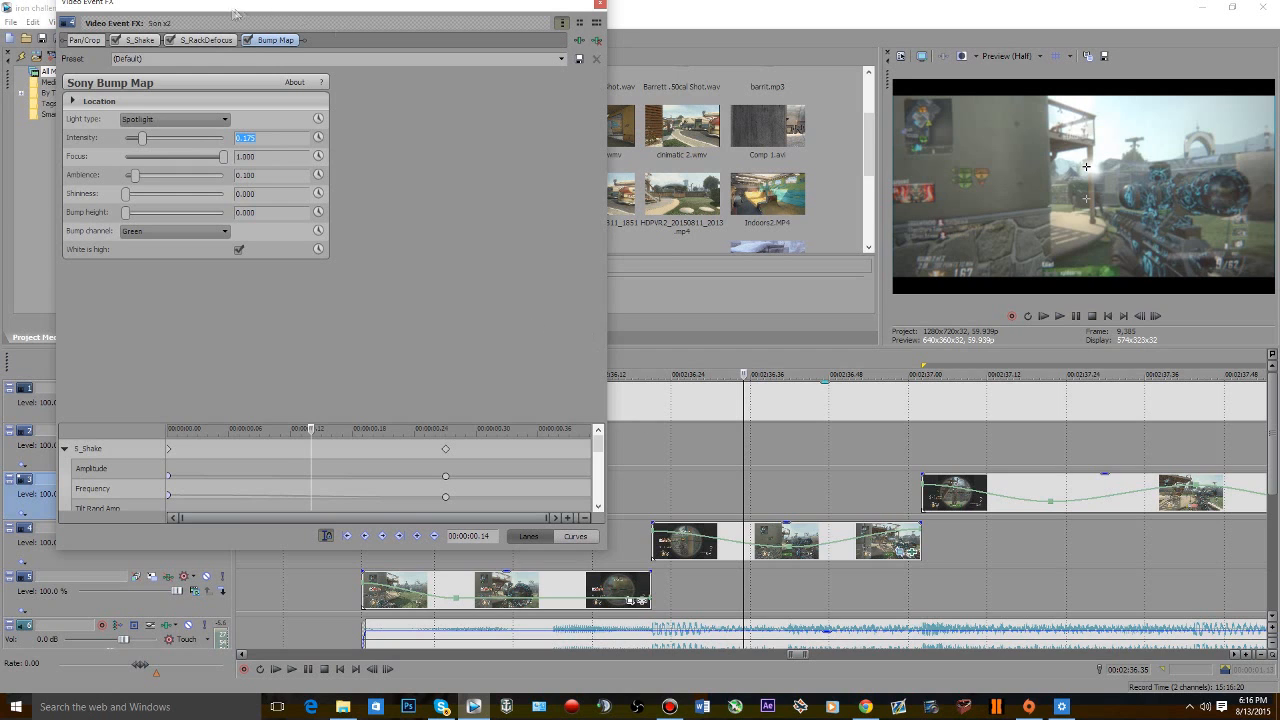
{"action": "left_click", "coordinate": [245, 41]}
{"action": "left_click", "coordinate": [245, 41]}
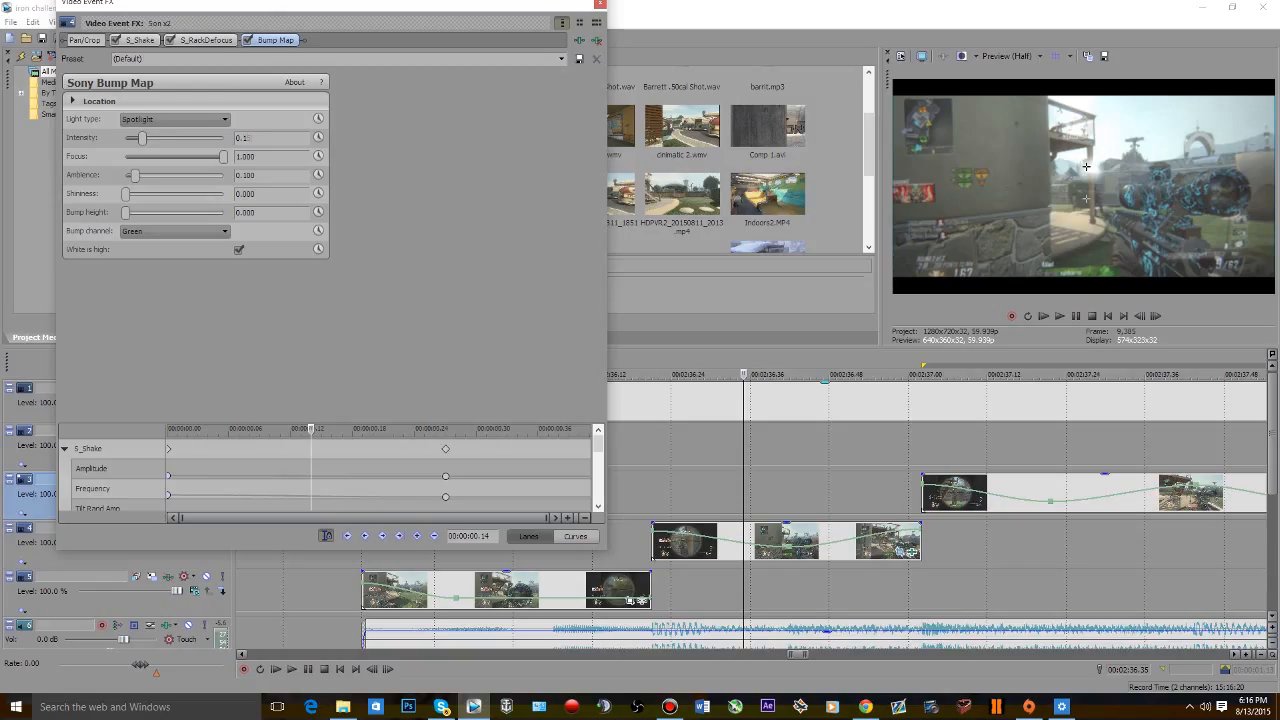
{"action": "left_click_drag", "start_coordinate": [142, 138], "coordinate": [140, 138]}
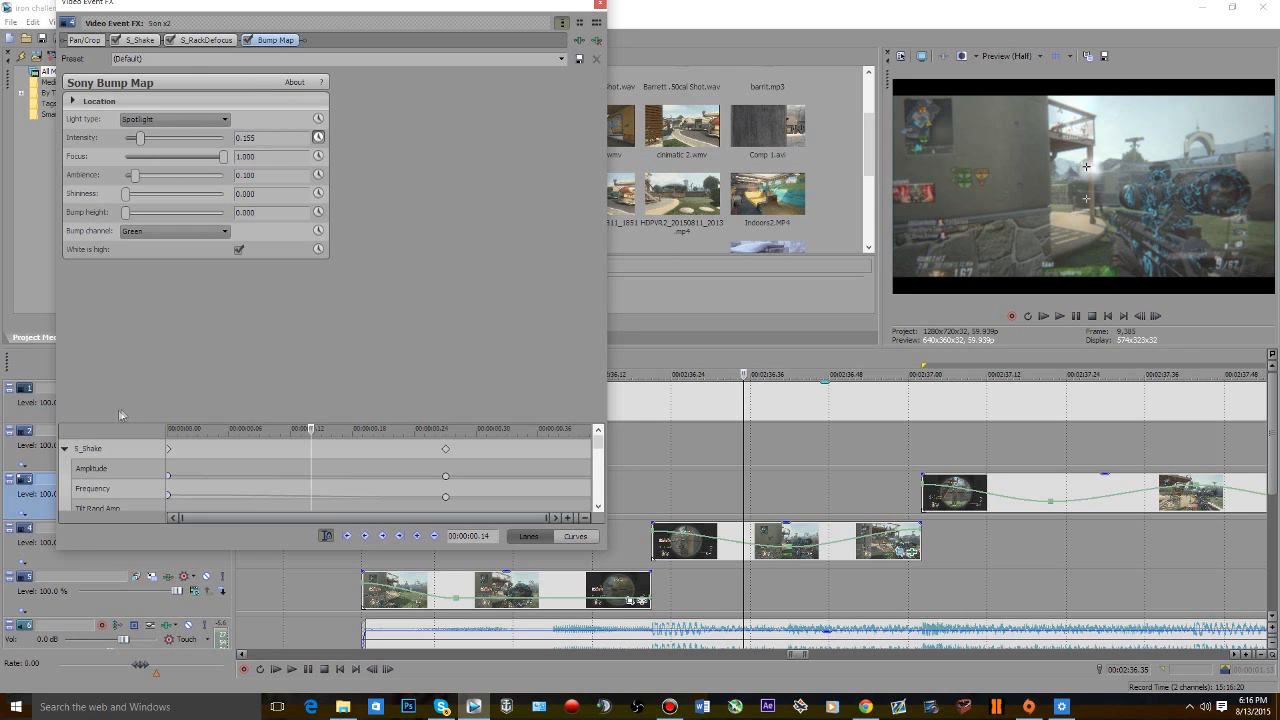
- Collapse the effects' keyframe lanes and move the Bump Map's starting keyframe to 00:00:00.21 within the clip
{"action": "left_click", "coordinate": [67, 454]}
{"action": "left_click", "coordinate": [65, 449]}
{"action": "left_click", "coordinate": [65, 469]}
{"action": "left_click", "coordinate": [65, 489]}
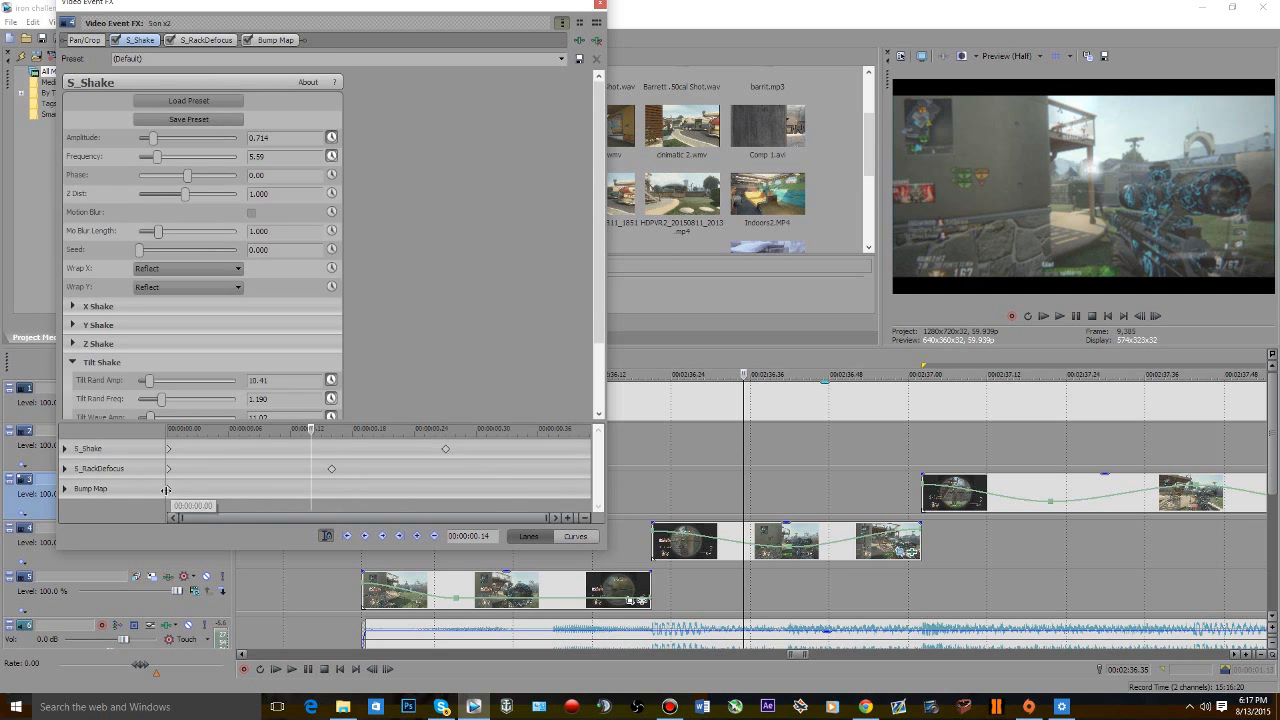
{"action": "left_click", "coordinate": [90, 488]}
{"action": "scroll", "coordinate": [886, 414], "scroll_direction": "left", "scroll_amount": 2}
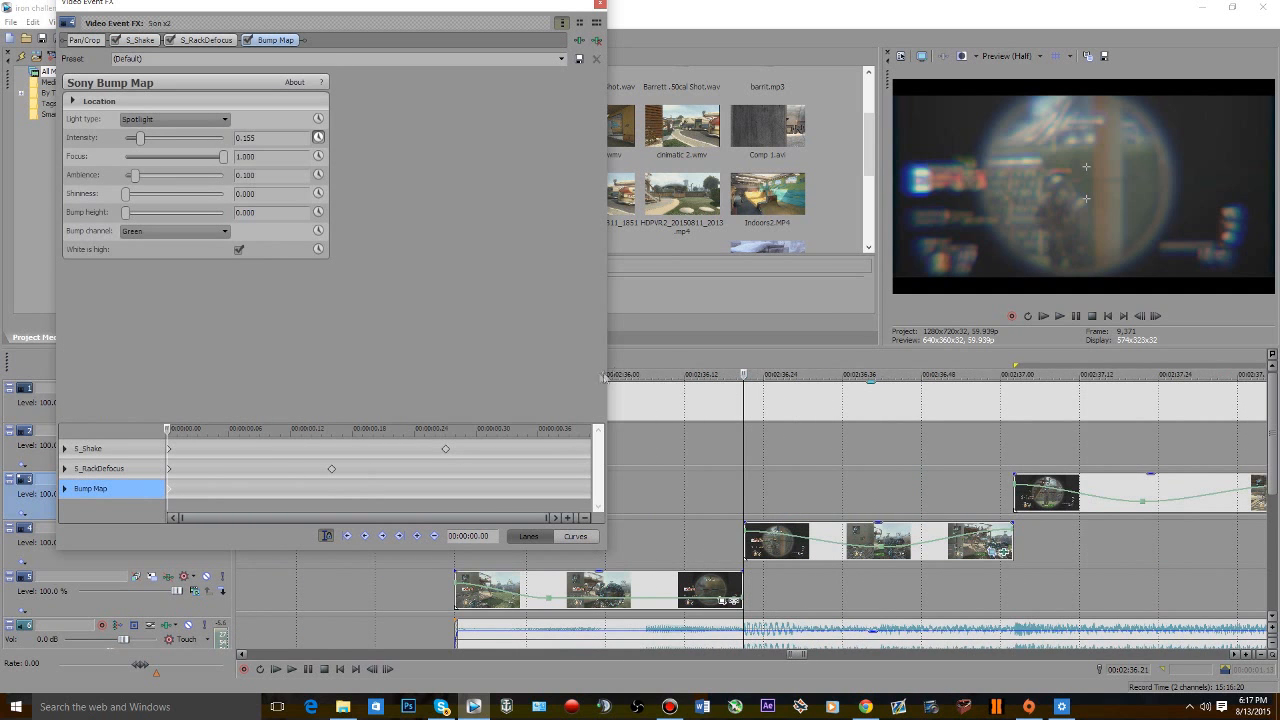
{"action": "scroll", "coordinate": [800, 442], "scroll_direction": "up", "scroll_amount": 2}
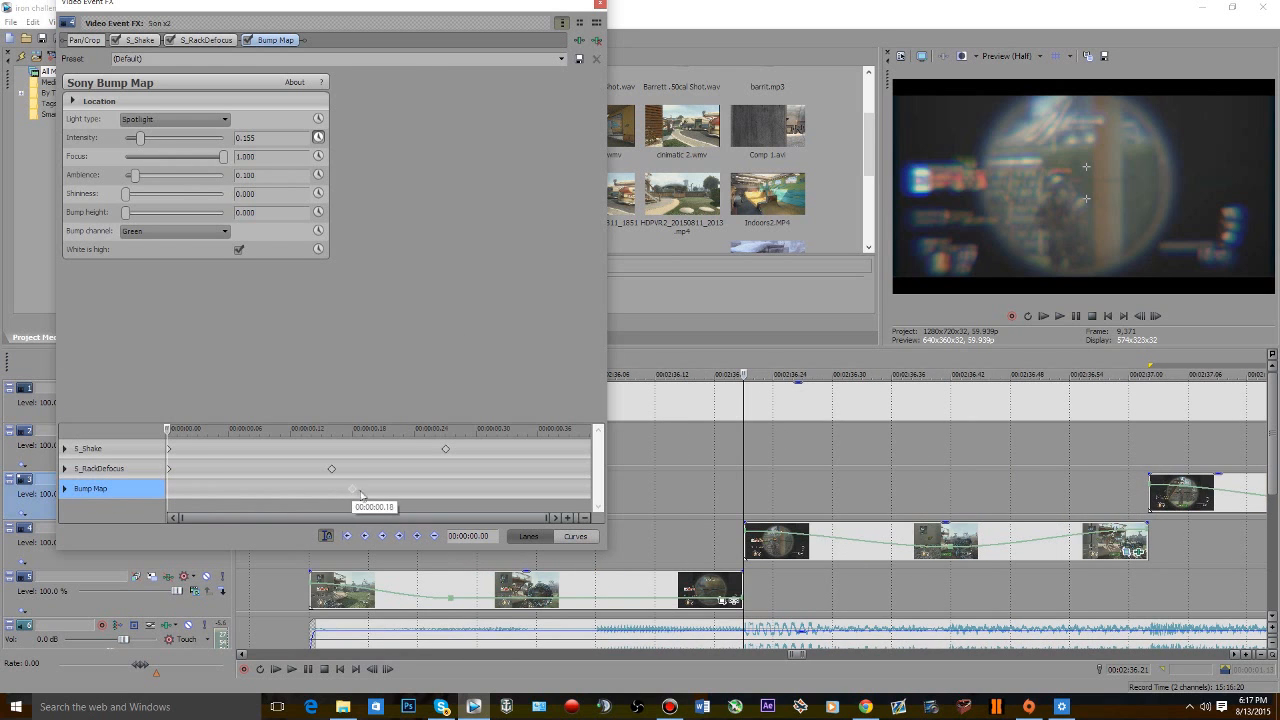
{"action": "left_click", "coordinate": [386, 494]}
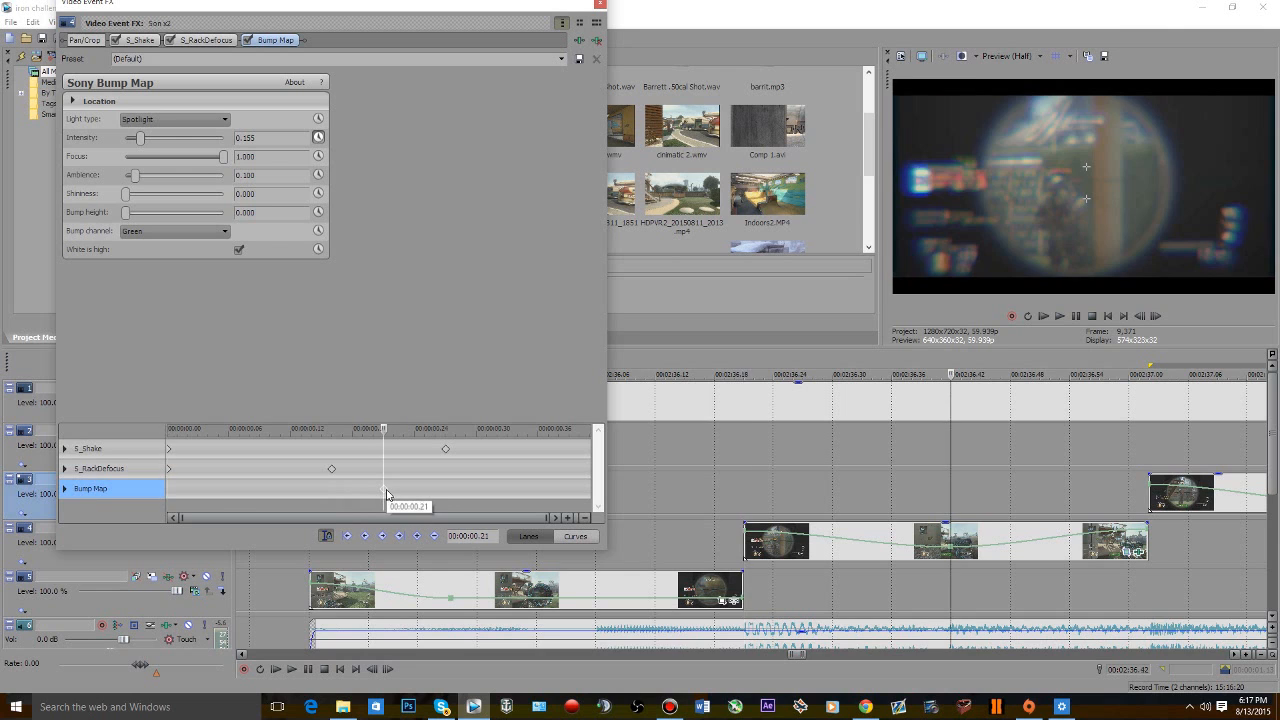
- Add a Bump Map keyframe at the clip's start with the intensity set to 0.240
{"action": "left_click", "coordinate": [167, 490]}
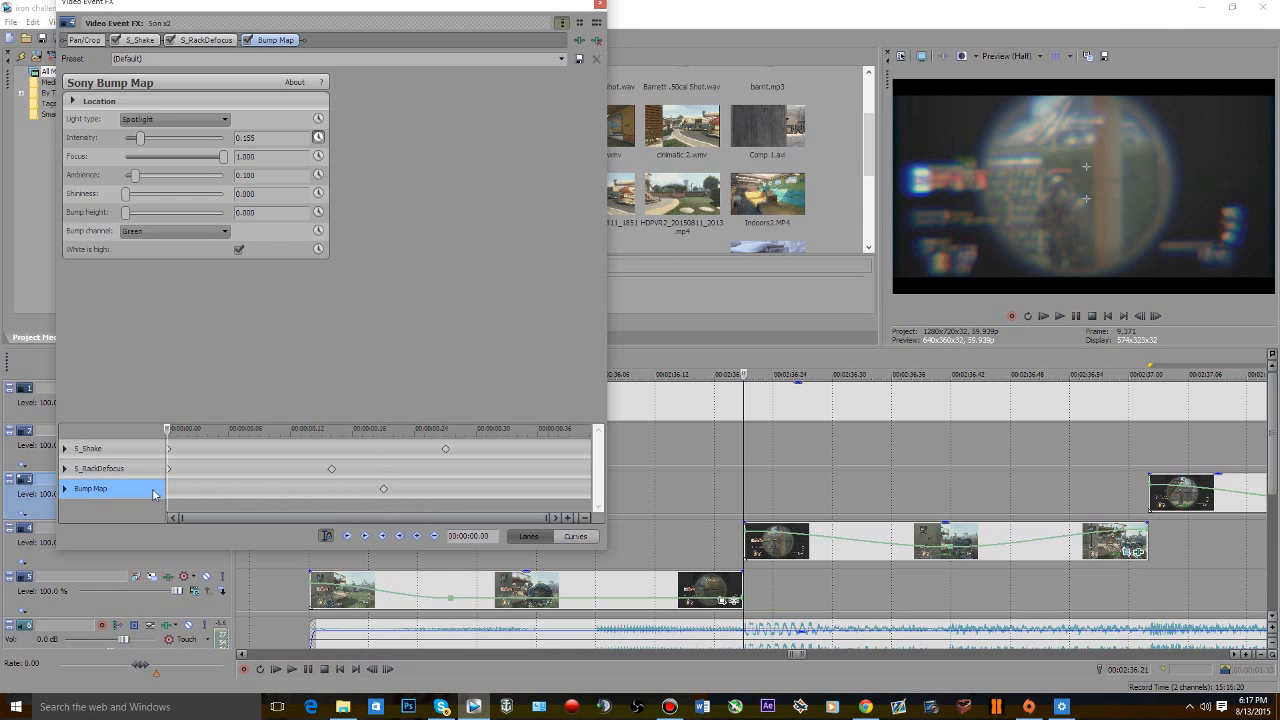
{"action": "left_click_drag", "start_coordinate": [139, 140], "coordinate": [158, 137]}
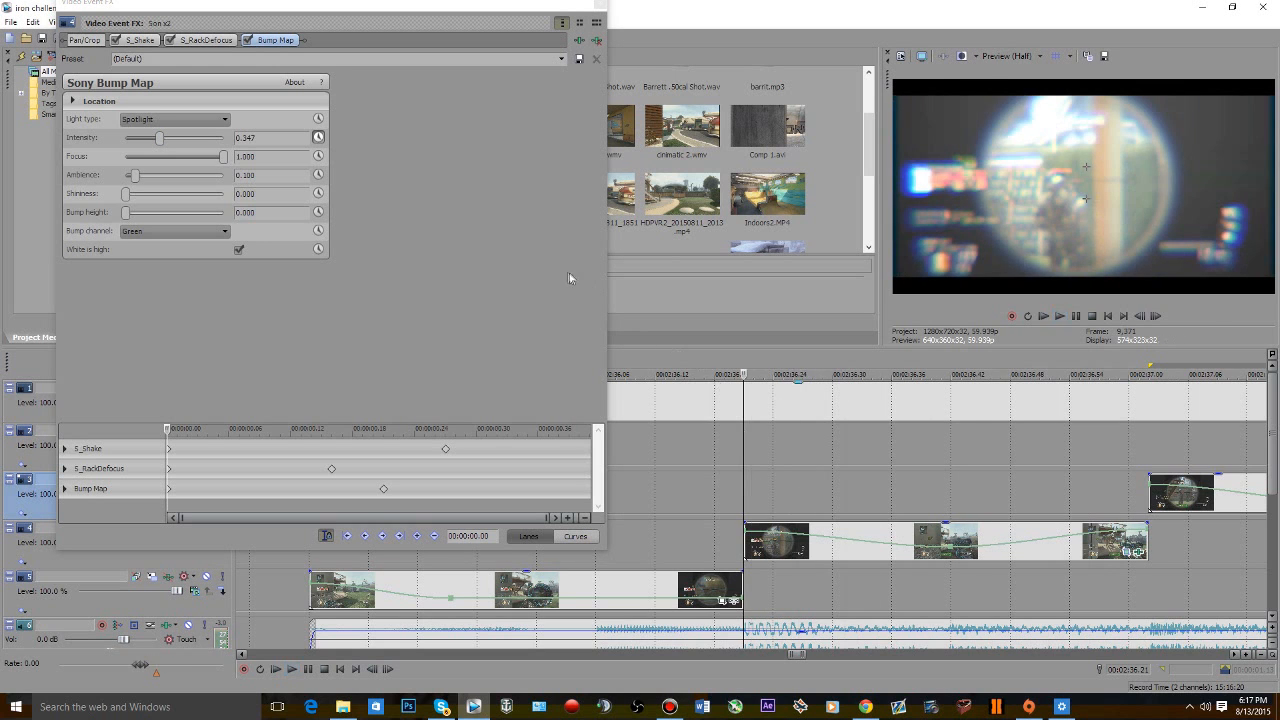
{"action": "left_click_drag", "start_coordinate": [161, 138], "coordinate": [153, 137]}
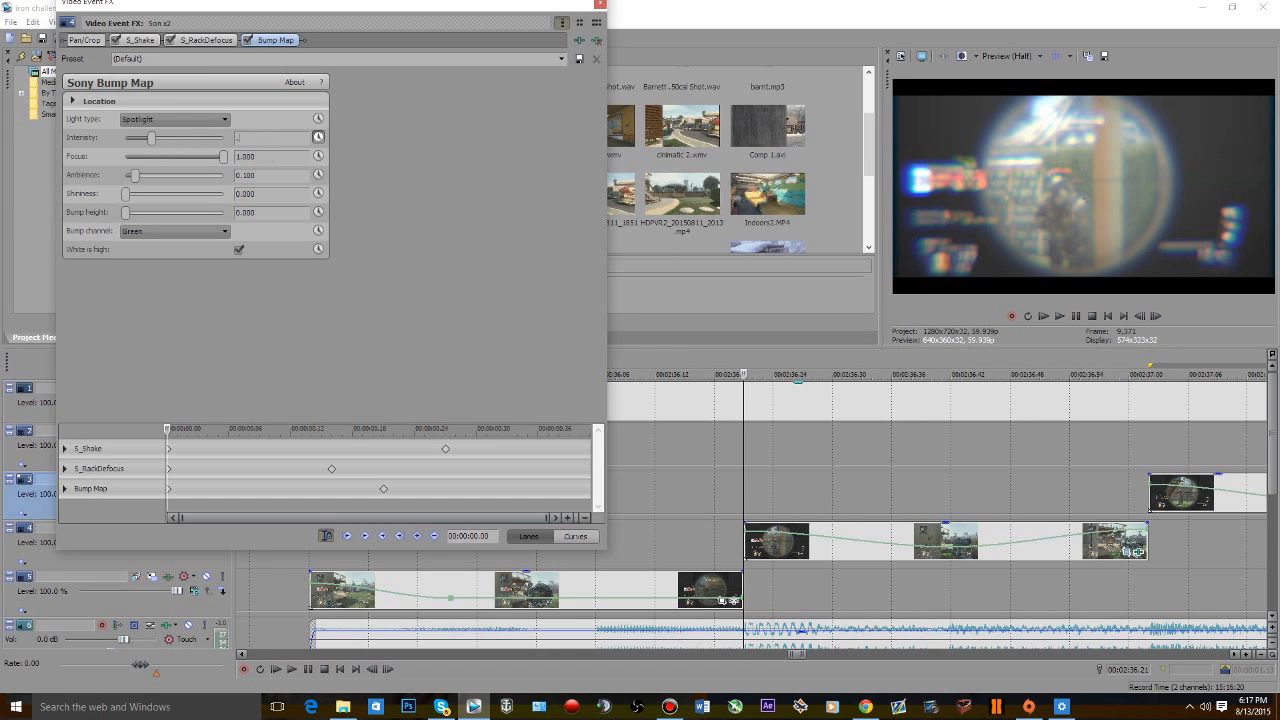
{"action": "key", "text": "Return"}
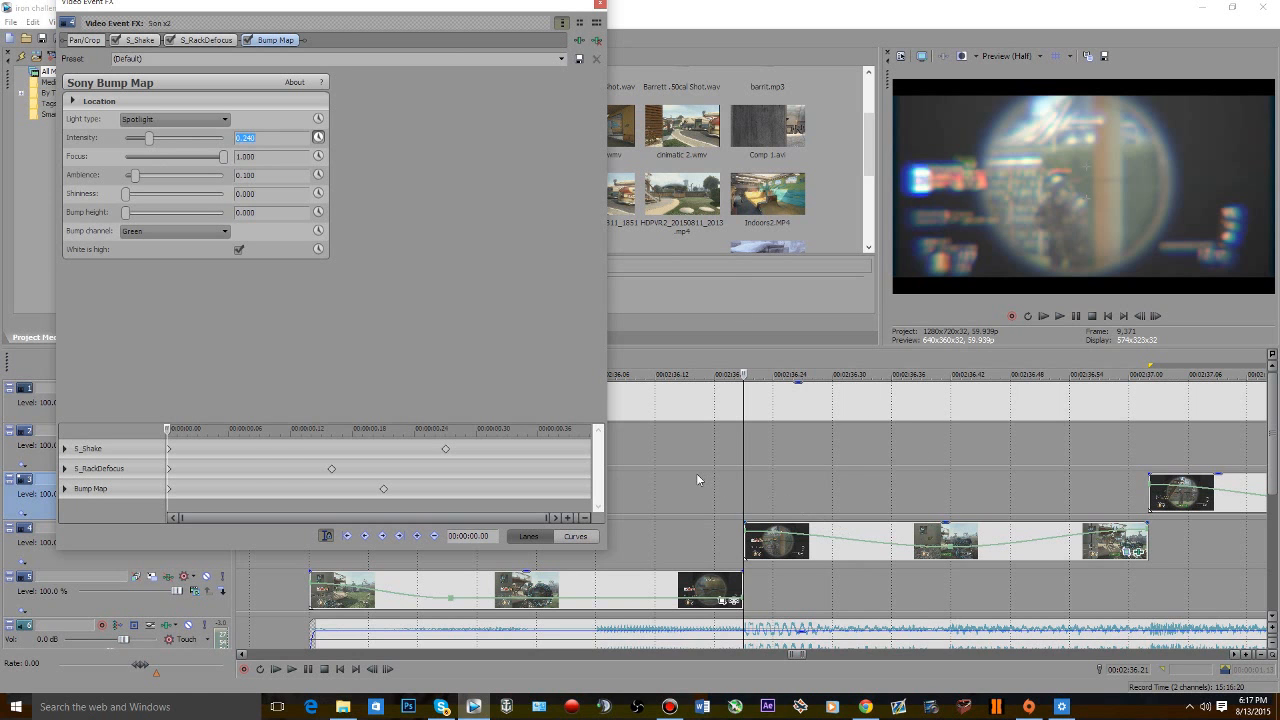
- Play the opening part of the track 4 clip at 00:02:36.21 to review the animated Bump Map light
{"action": "left_click_drag", "start_coordinate": [742, 487], "coordinate": [922, 497]}
{"action": "key", "text": "space"}
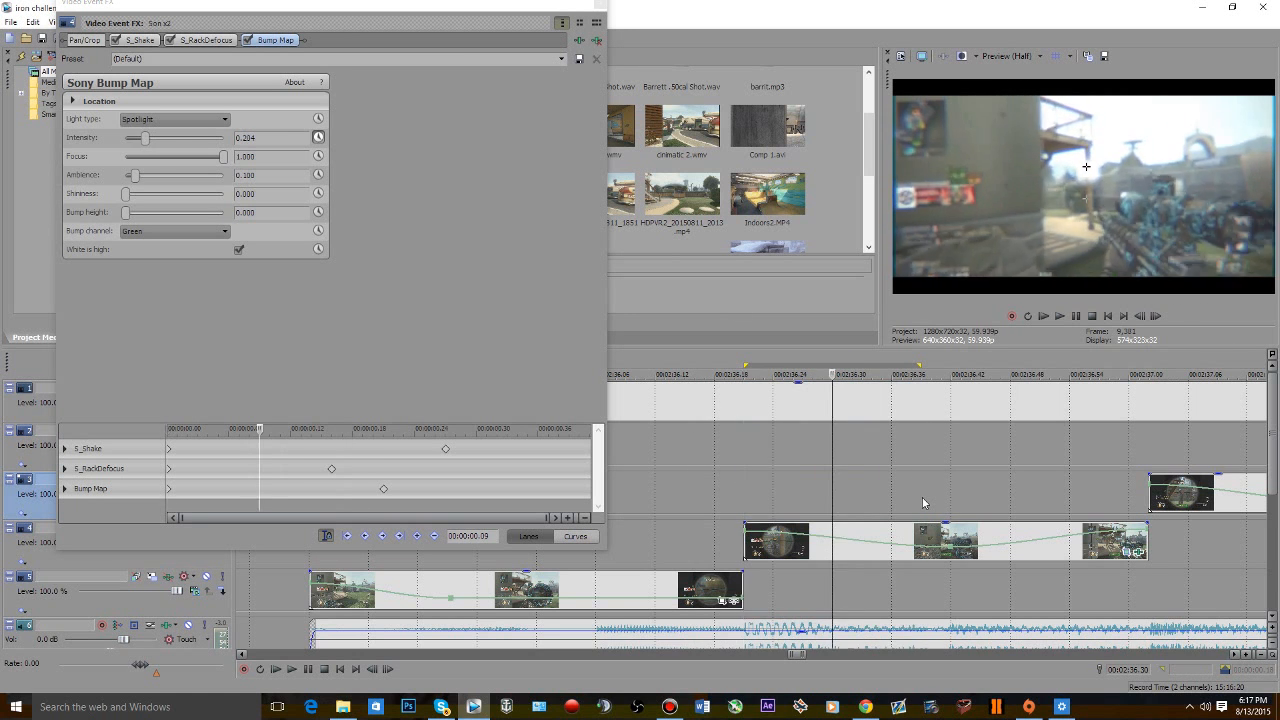
{"action": "key", "text": "space"}
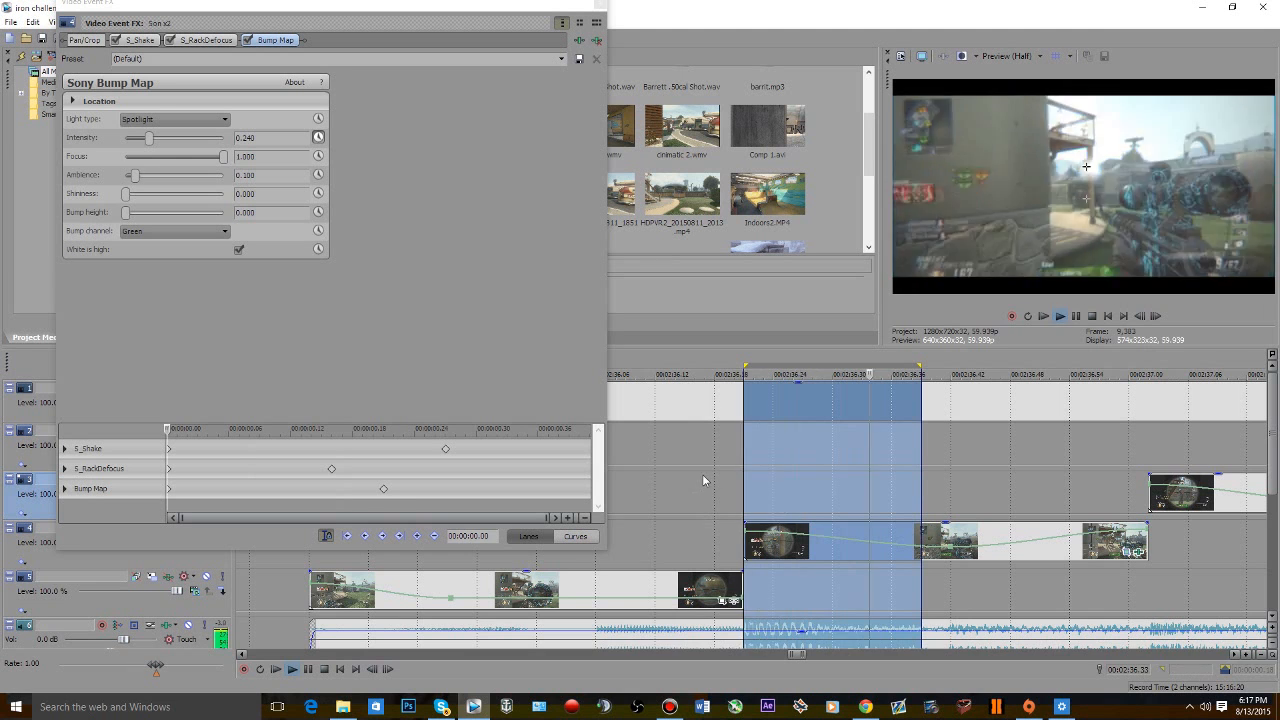
{"action": "left_click_drag", "start_coordinate": [733, 489], "coordinate": [1029, 505]}
{"action": "key", "text": "space"}
{"action": "key", "text": "space"}
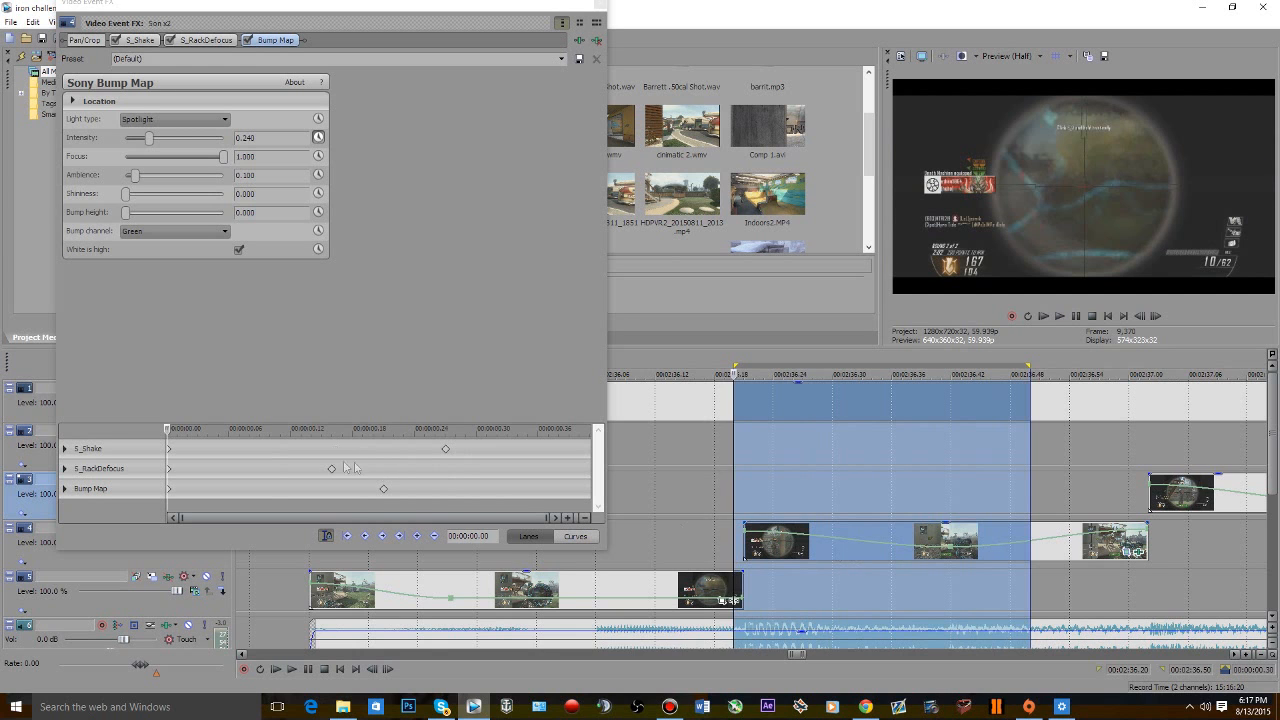
- Align the second Bump Map keyframe with the second S_Shake keyframe and mark the range 00:02:36.21 to 00:02:36.50 for playback
{"action": "left_click_drag", "start_coordinate": [383, 488], "coordinate": [445, 488]}
{"action": "left_click_drag", "start_coordinate": [743, 467], "coordinate": [1034, 475]}
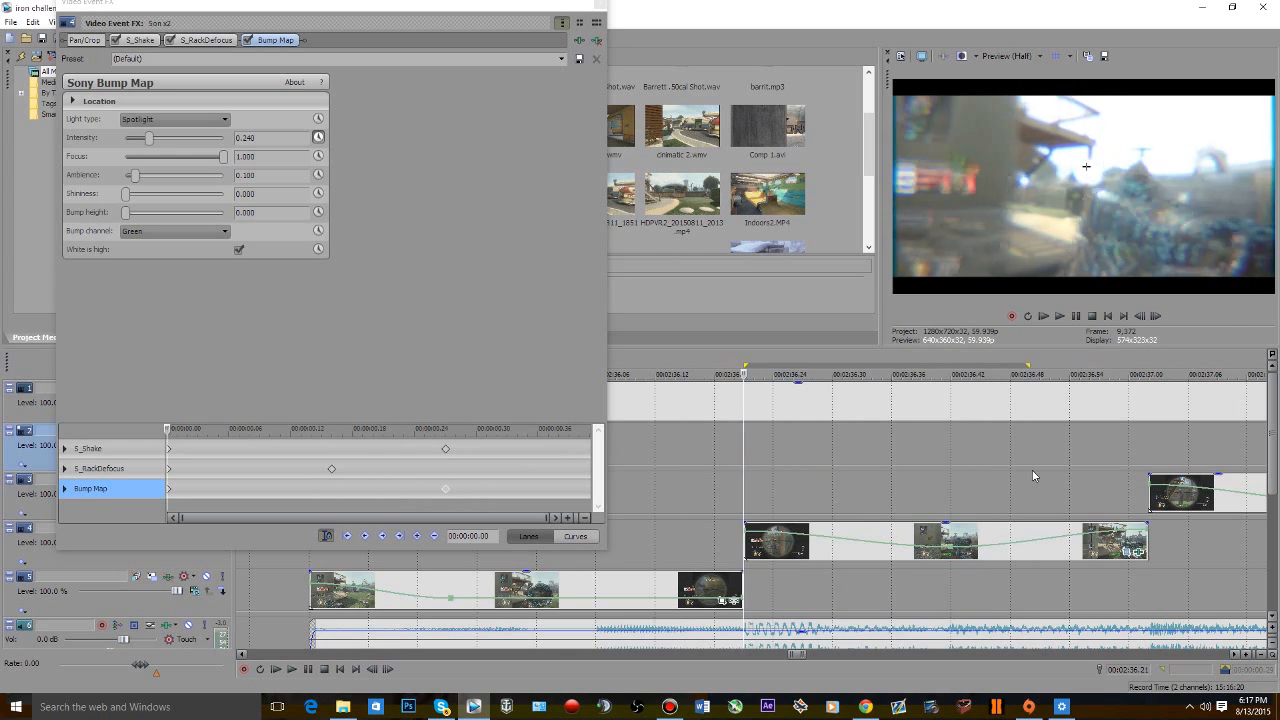
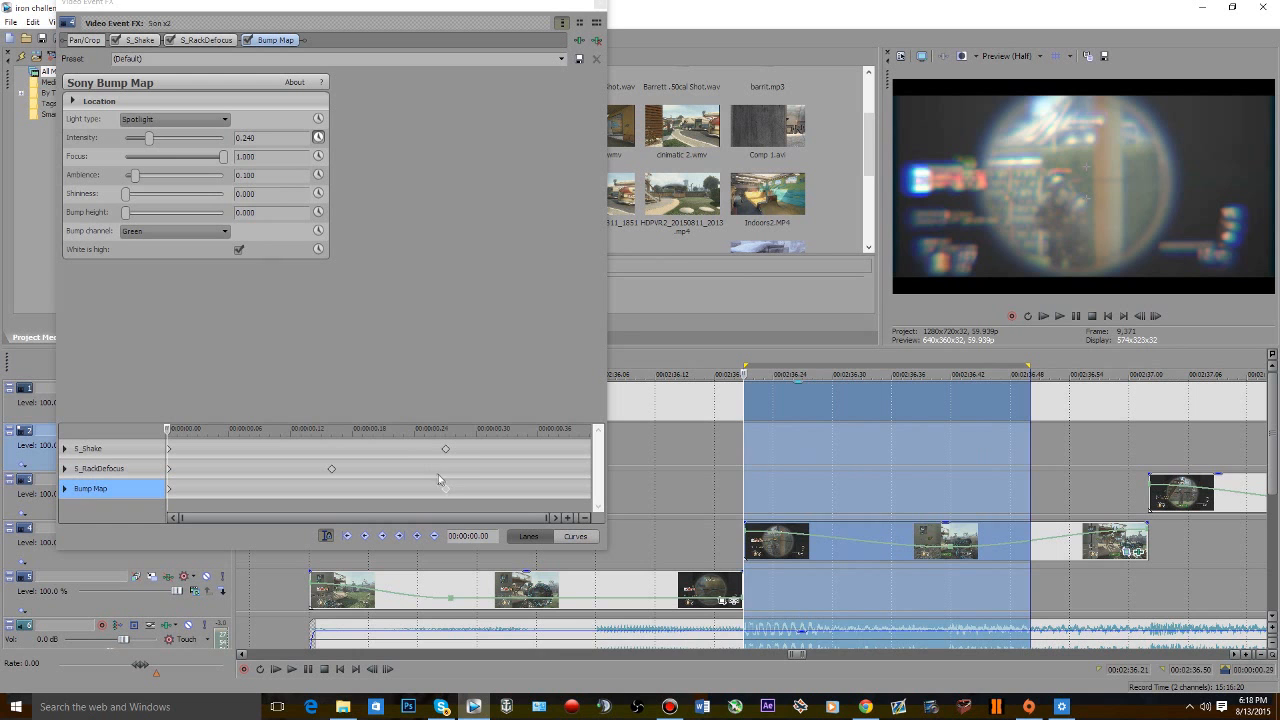
- Save the current S_Shake, S_RackDefocus and Bump Map chain as a plug-in package named Tutorials
{"action": "left_click", "coordinate": [580, 42]}
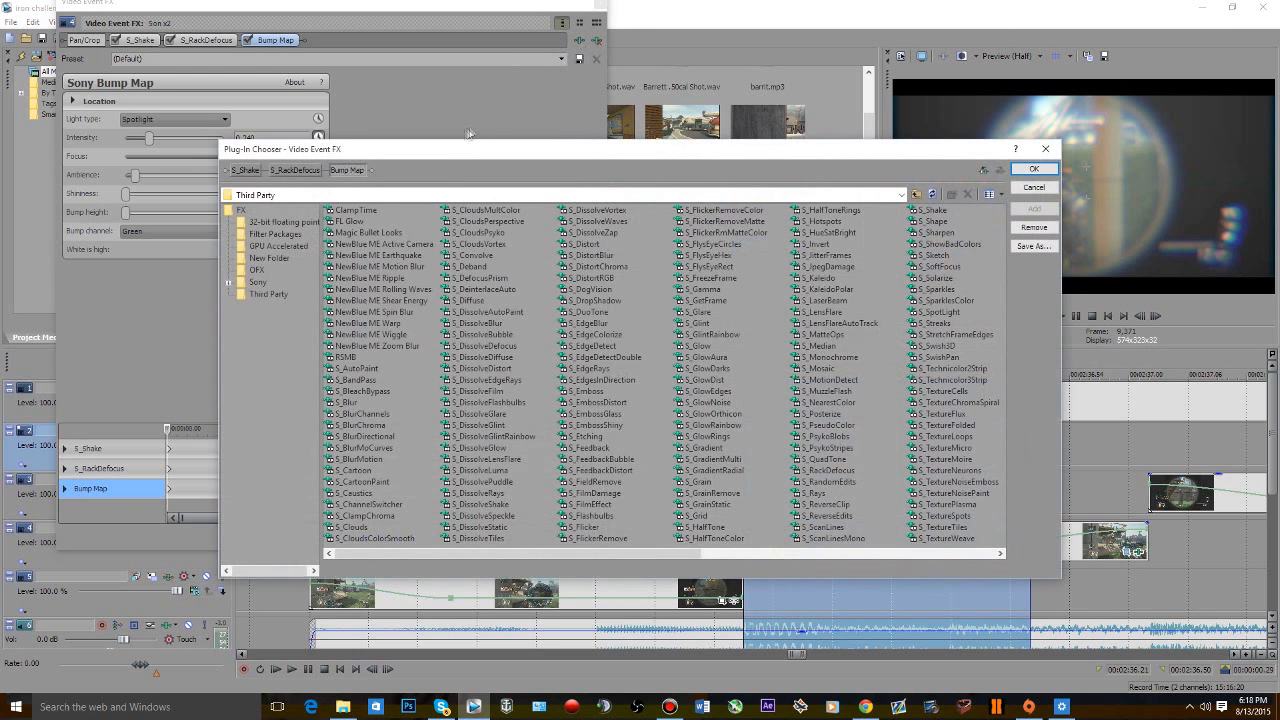
{"action": "left_click", "coordinate": [257, 283]}
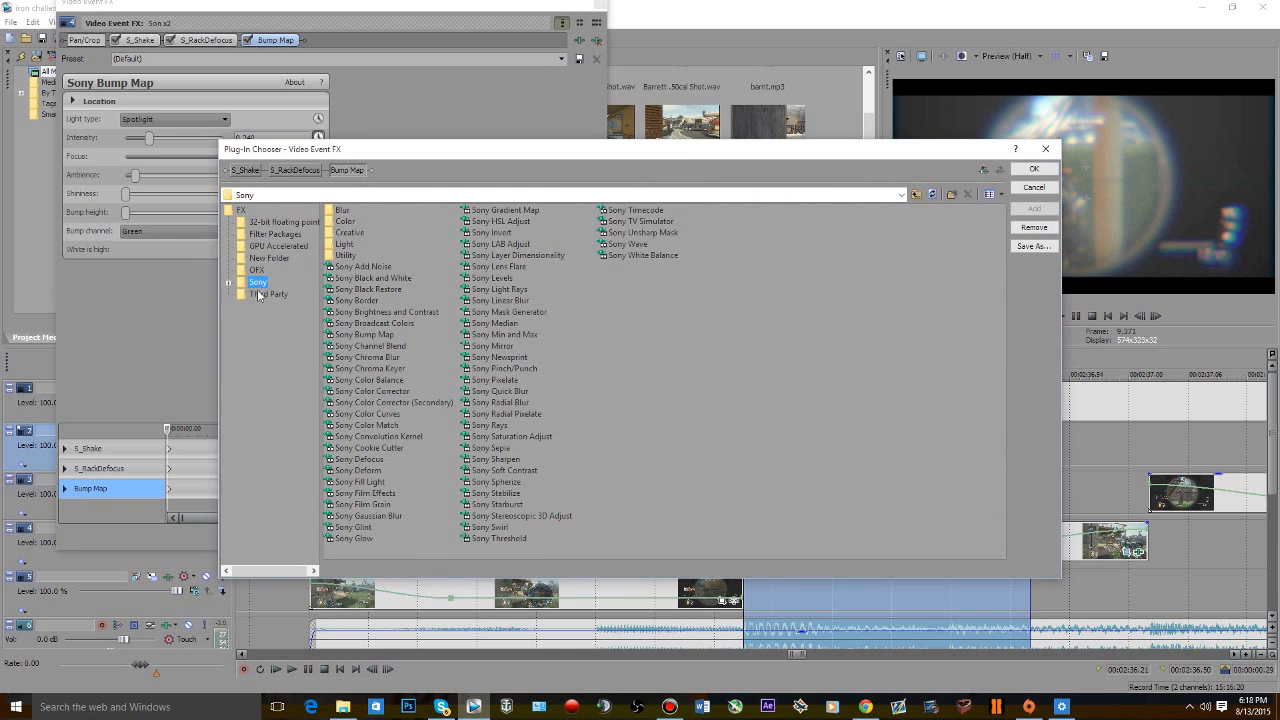
{"action": "left_click", "coordinate": [259, 295]}
{"action": "left_click", "coordinate": [267, 246]}
{"action": "left_click", "coordinate": [269, 235]}
{"action": "left_click", "coordinate": [1034, 245]}
{"action": "type", "text": "Tutorials"}
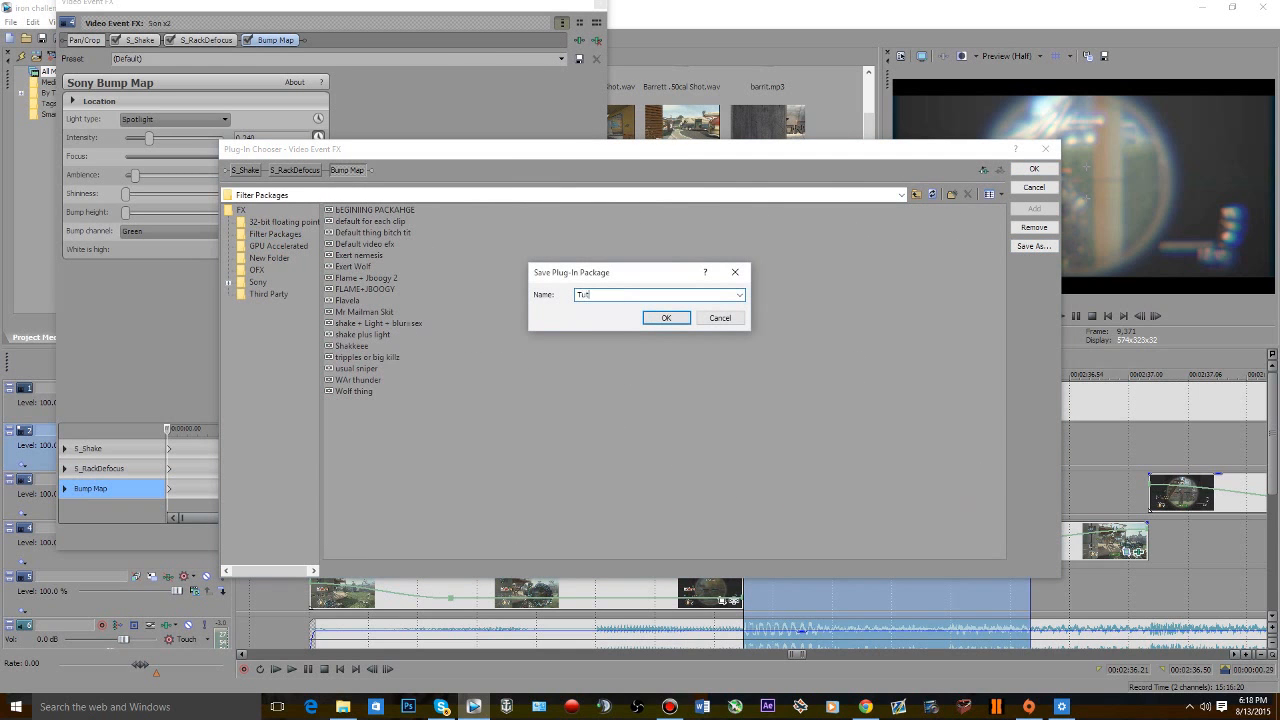
{"action": "left_click", "coordinate": [667, 318]}
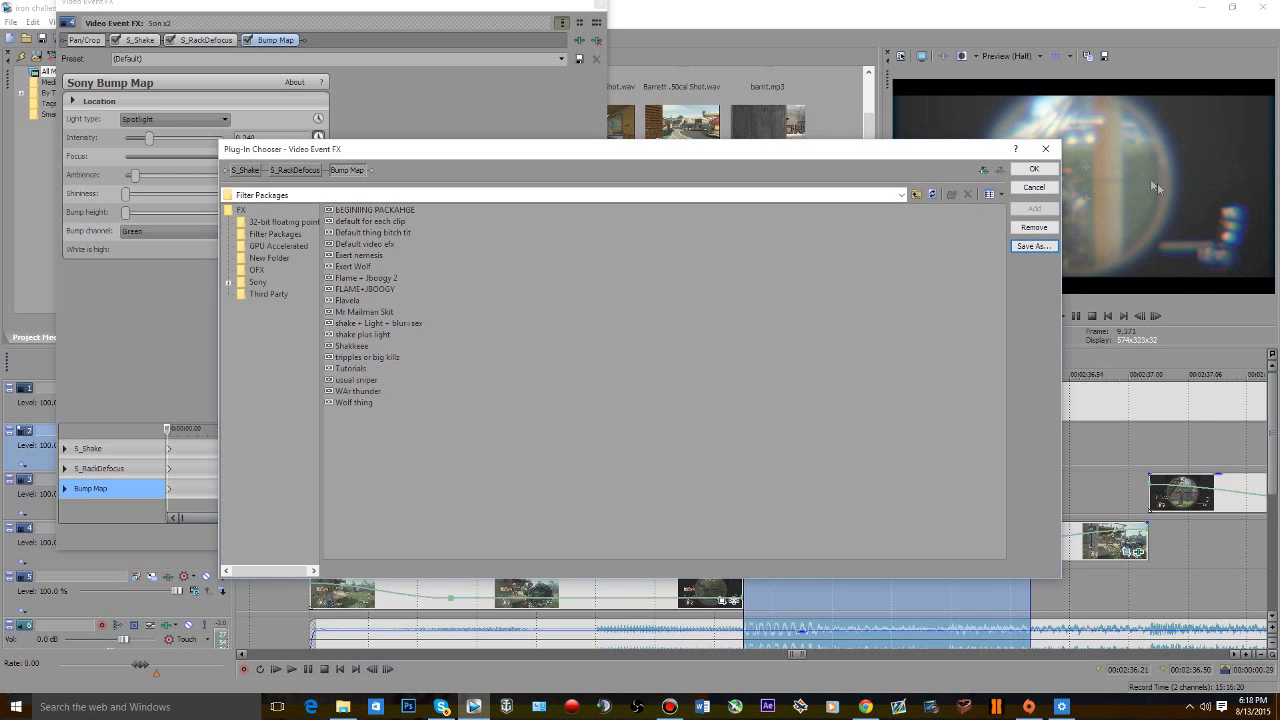
{"action": "left_click", "coordinate": [1020, 172]}
- Apply the Tutorials filter package to the track 3 clip that starts at 00:02:37.02
{"action": "left_click", "coordinate": [598, 22]}
{"action": "scroll", "coordinate": [977, 534], "scroll_direction": "down", "scroll_amount": 3}
{"action": "left_click", "coordinate": [1139, 504]}
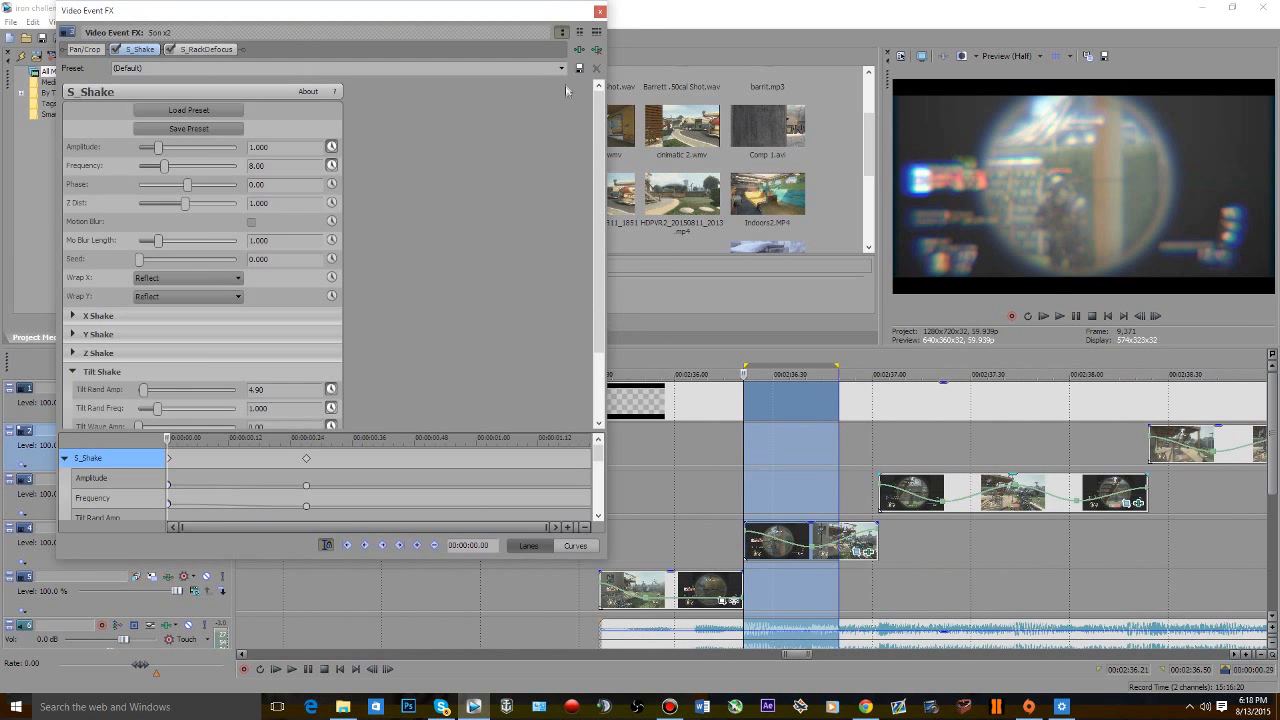
{"action": "left_click", "coordinate": [577, 50]}
{"action": "double_click", "coordinate": [357, 369]}
{"action": "left_click", "coordinate": [1034, 170]}
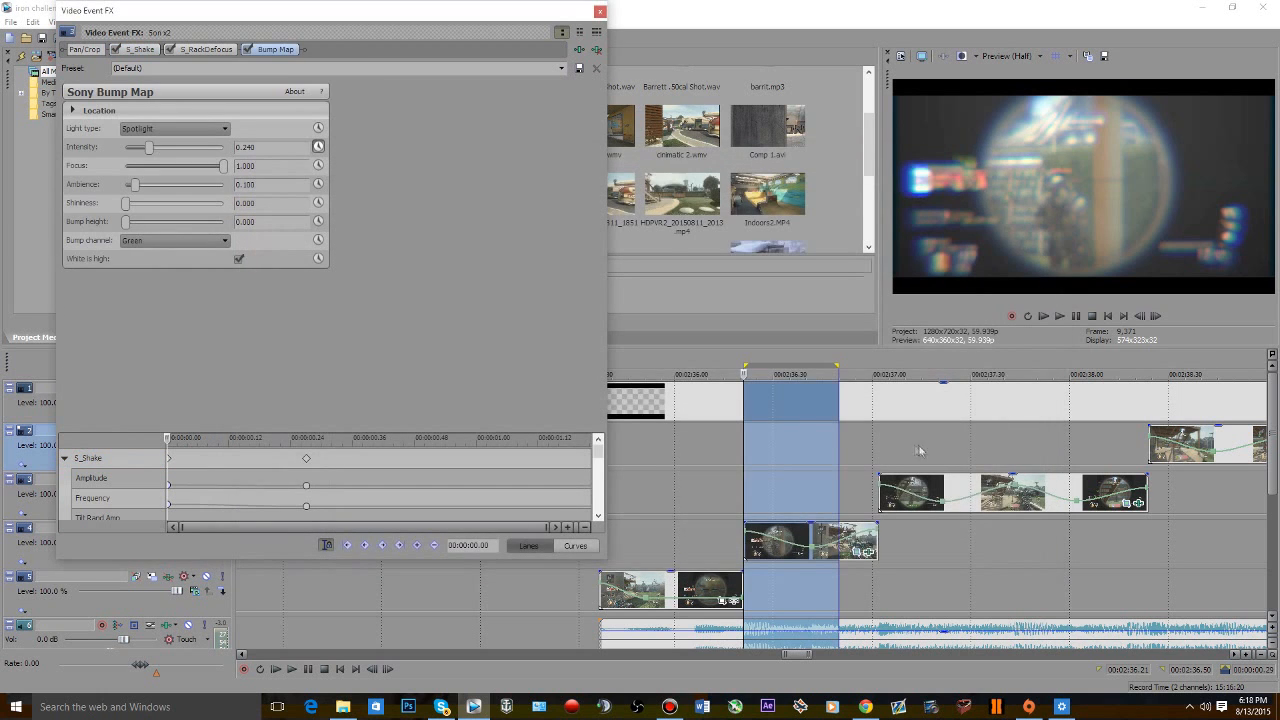
- Play the track 3 clip from its start to review the applied effects against the beat
{"action": "left_click", "coordinate": [883, 445]}
{"action": "key", "text": "space"}
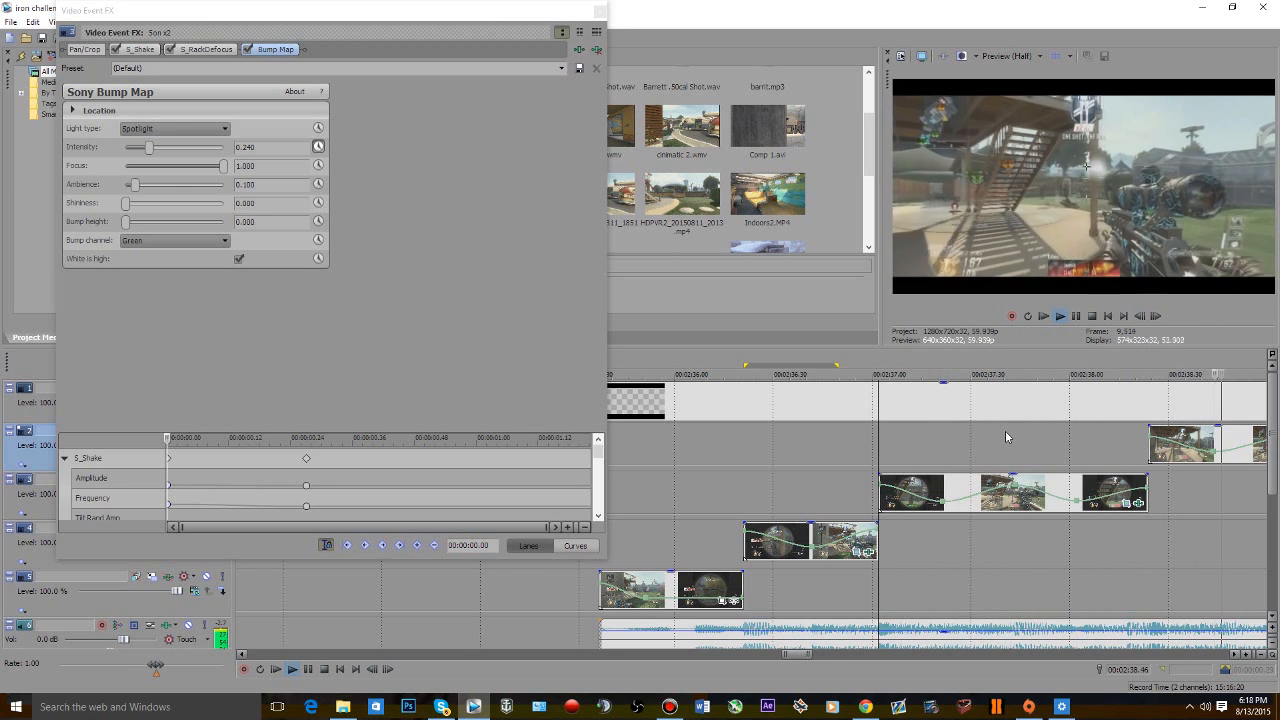
{"action": "left_click", "coordinate": [1086, 437]}
{"action": "scroll", "coordinate": [1033, 463], "scroll_direction": "down", "scroll_amount": 3}
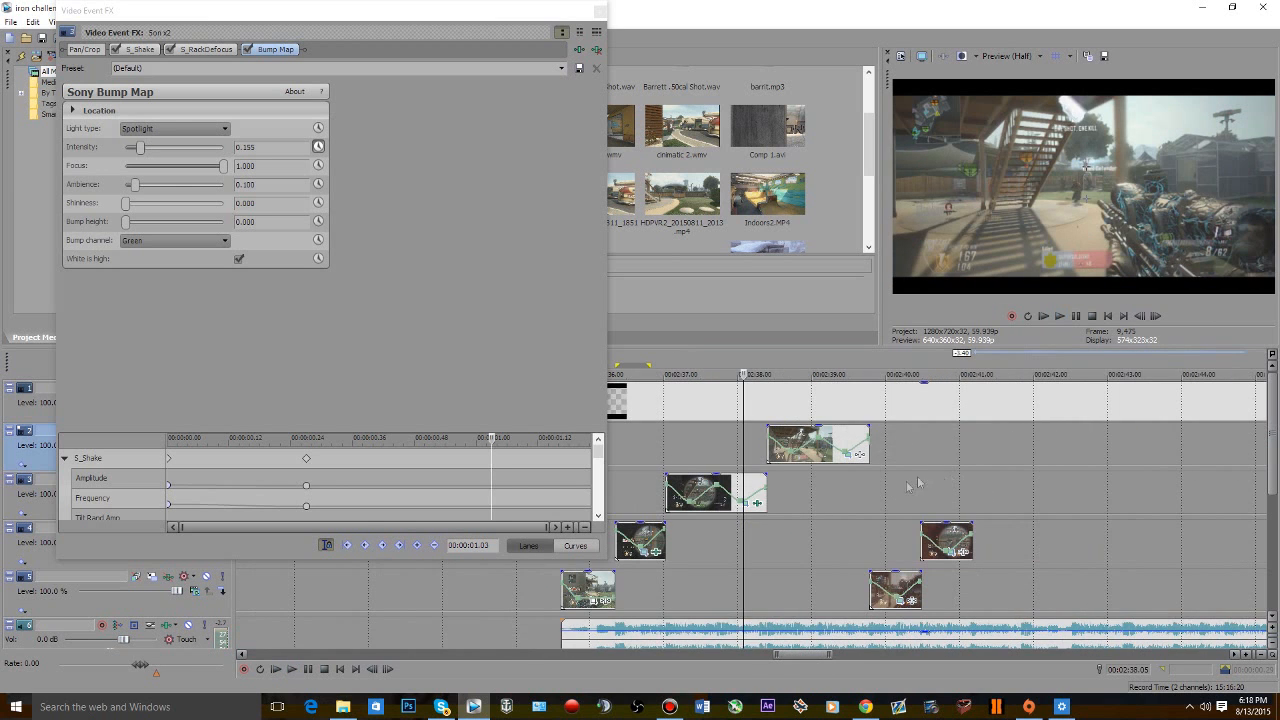
- Copy the track 3 clip's first two S_RackDefocus keyframes to the second beat at 00:00:00.41
{"action": "scroll", "coordinate": [494, 487], "scroll_direction": "up", "scroll_amount": 2}
{"action": "left_click_drag", "start_coordinate": [598, 449], "coordinate": [598, 497]}
{"action": "scroll", "coordinate": [430, 497], "scroll_direction": "down", "scroll_amount": 2}
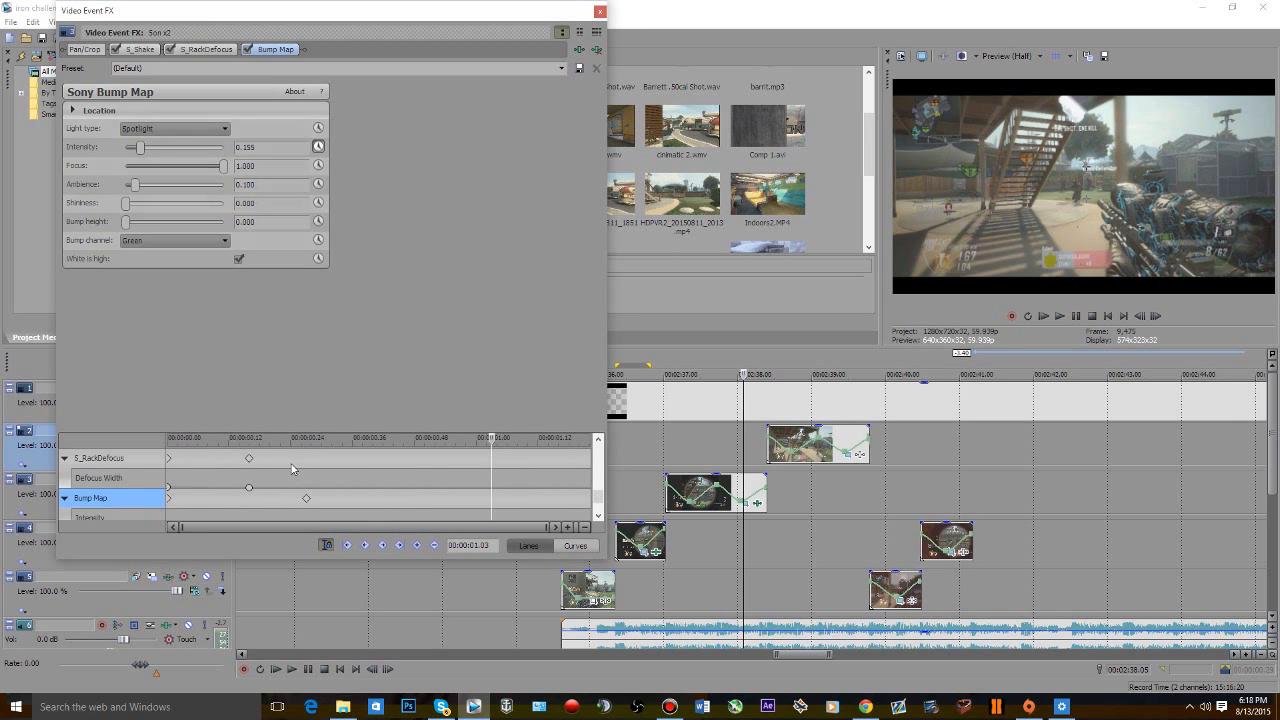
{"action": "left_click", "coordinate": [198, 452]}
{"action": "left_click", "coordinate": [709, 453]}
{"action": "scroll", "coordinate": [725, 464], "scroll_direction": "up", "scroll_amount": 4}
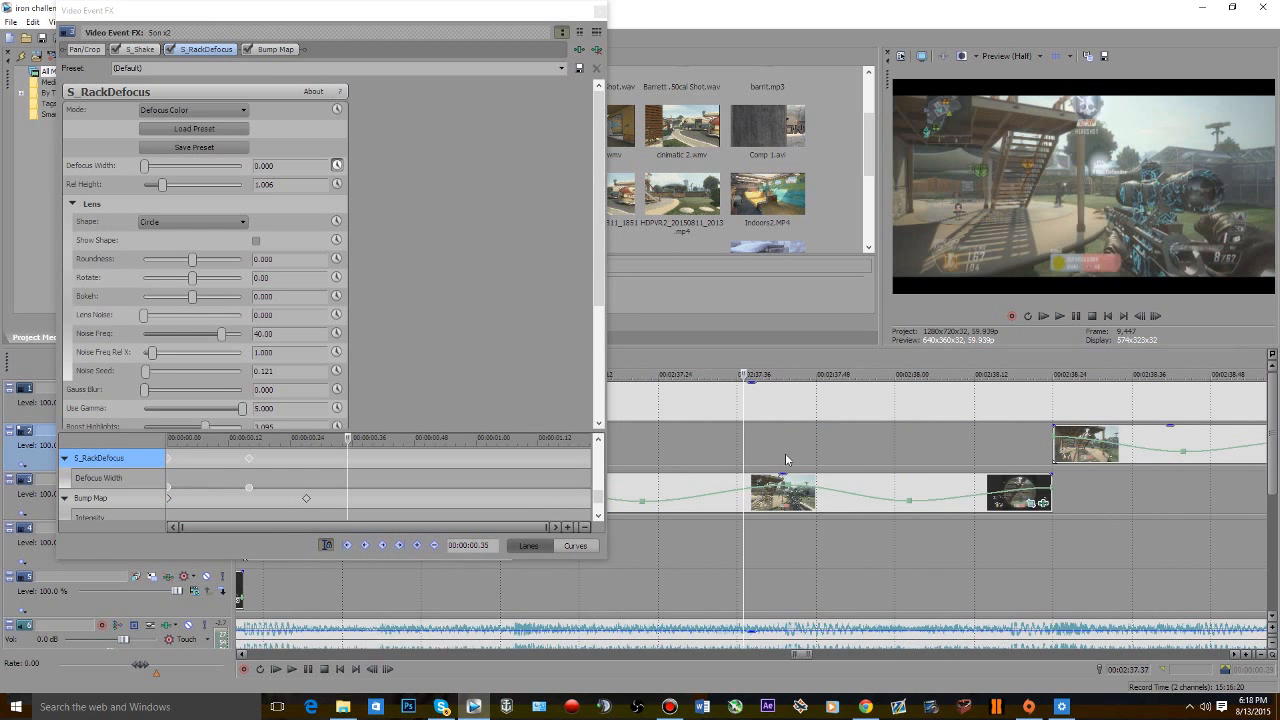
{"action": "left_click", "coordinate": [784, 453]}
{"action": "left_click", "coordinate": [380, 463]}
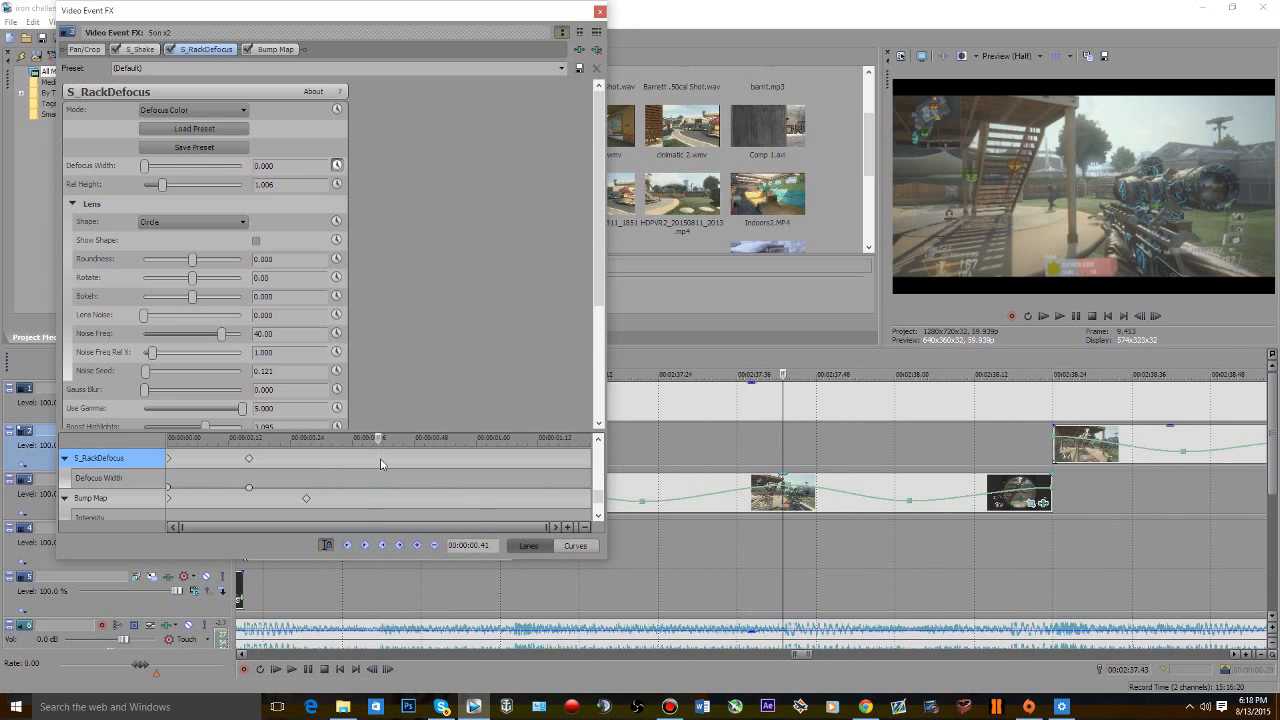
{"action": "right_click", "coordinate": [380, 463]}
{"action": "left_click", "coordinate": [380, 468]}
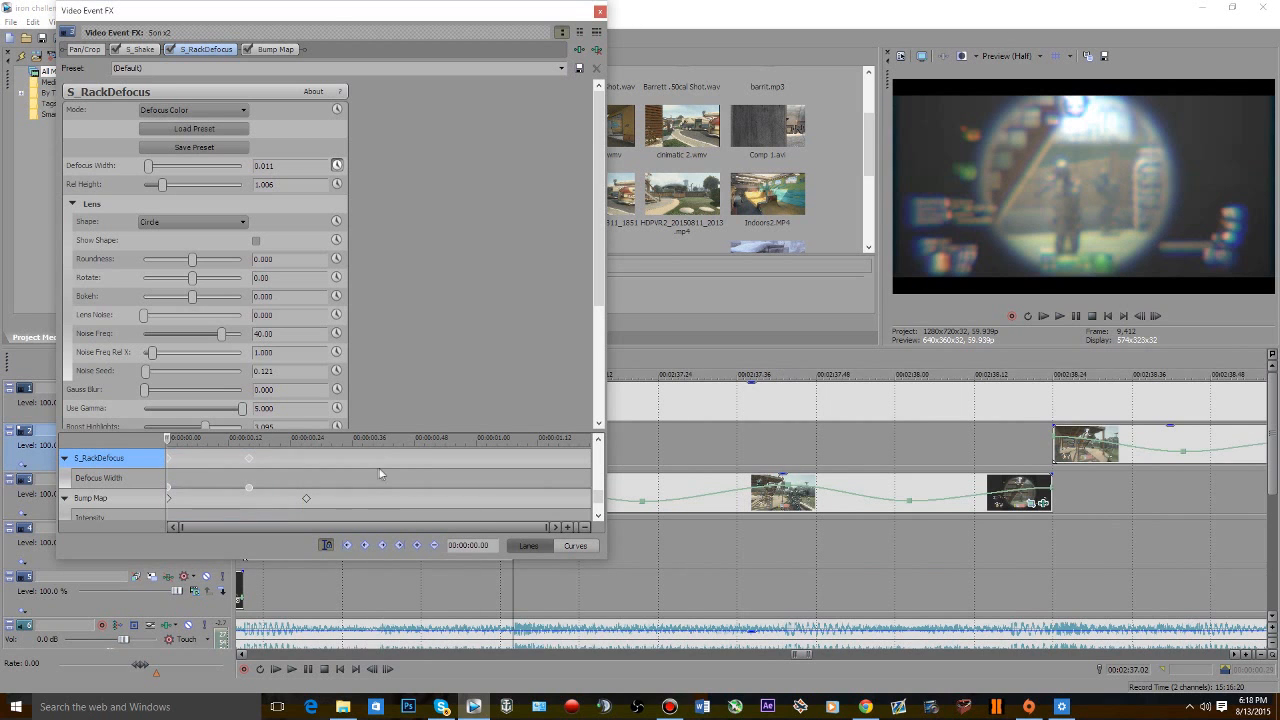
{"action": "left_click", "coordinate": [788, 450]}
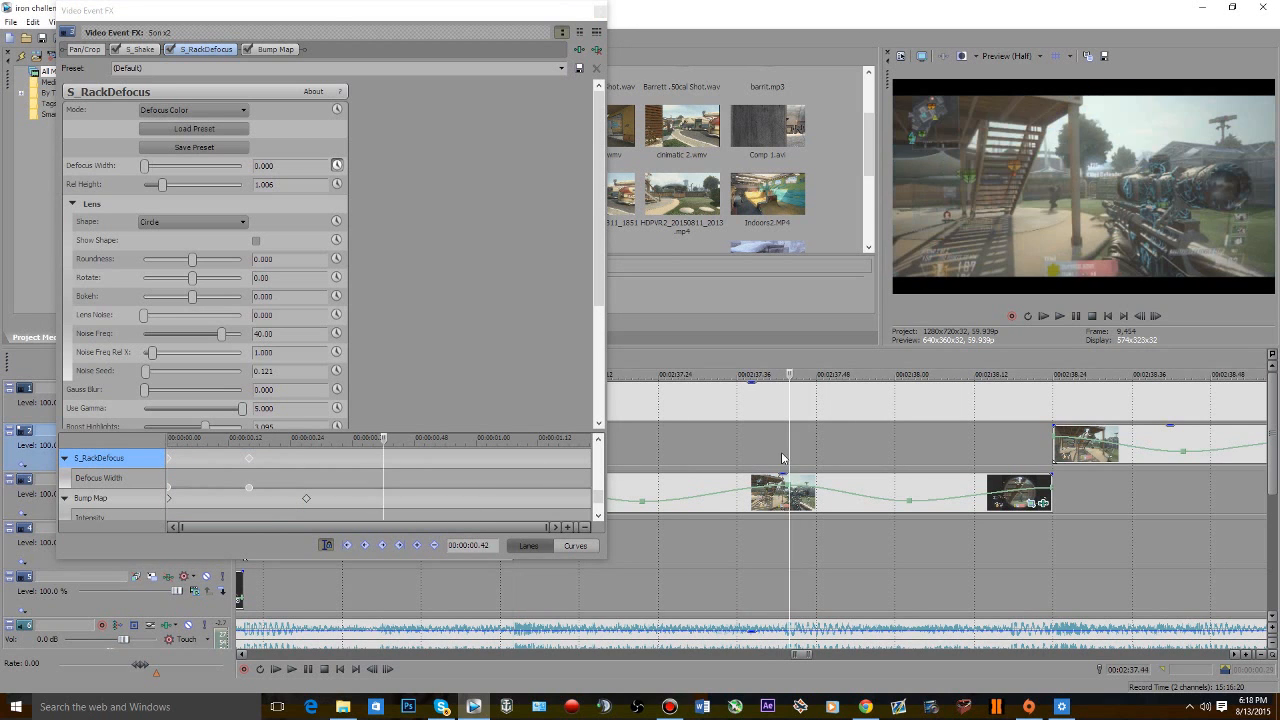
{"action": "left_click", "coordinate": [383, 461]}
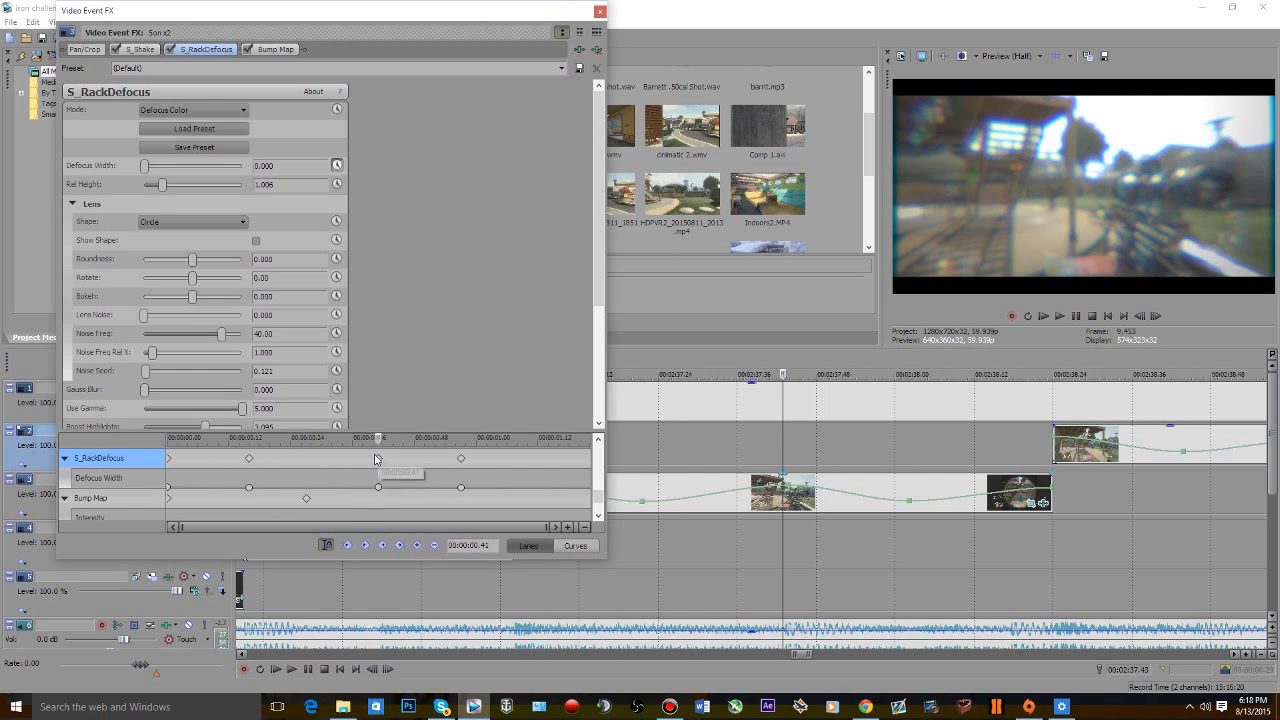
- Add an S_RackDefocus keyframe with Defocus Width 0.000 directly before the blur keyframe at 00:00:00.41
{"action": "scroll", "coordinate": [420, 466], "scroll_direction": "up", "scroll_amount": 3}
{"action": "left_click", "coordinate": [406, 457]}
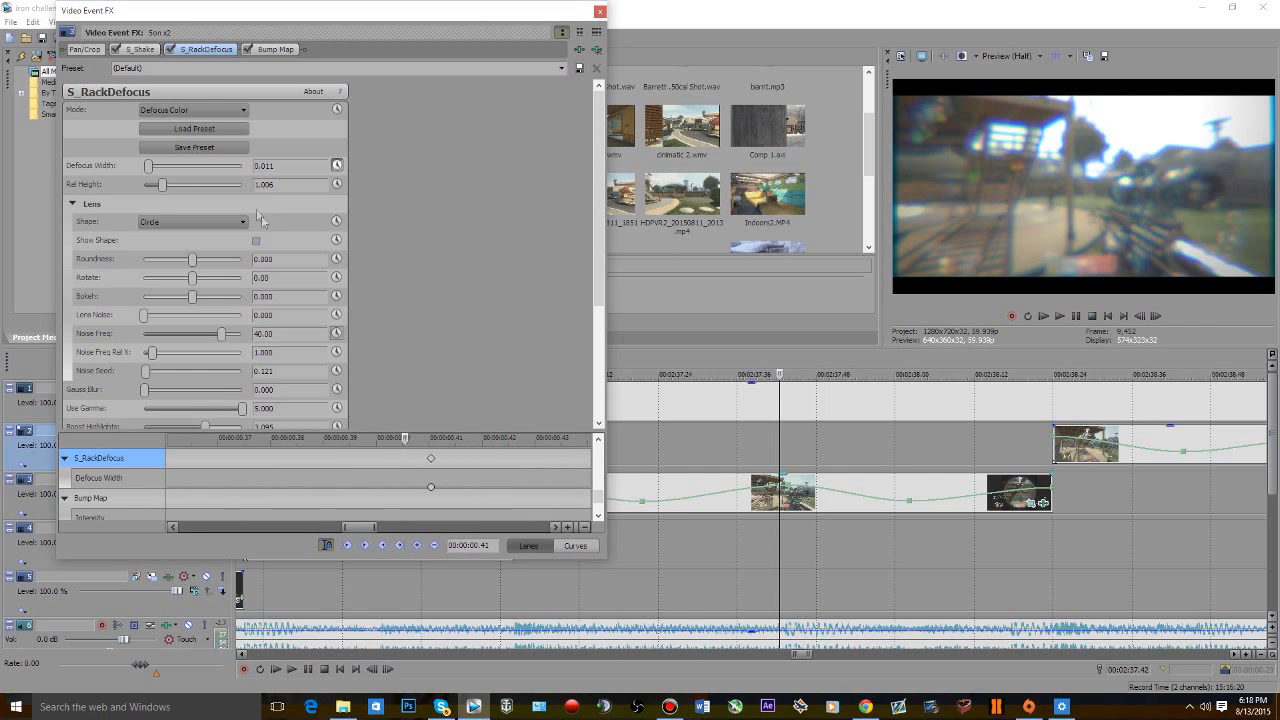
{"action": "left_click_drag", "start_coordinate": [150, 166], "coordinate": [12, 187]}
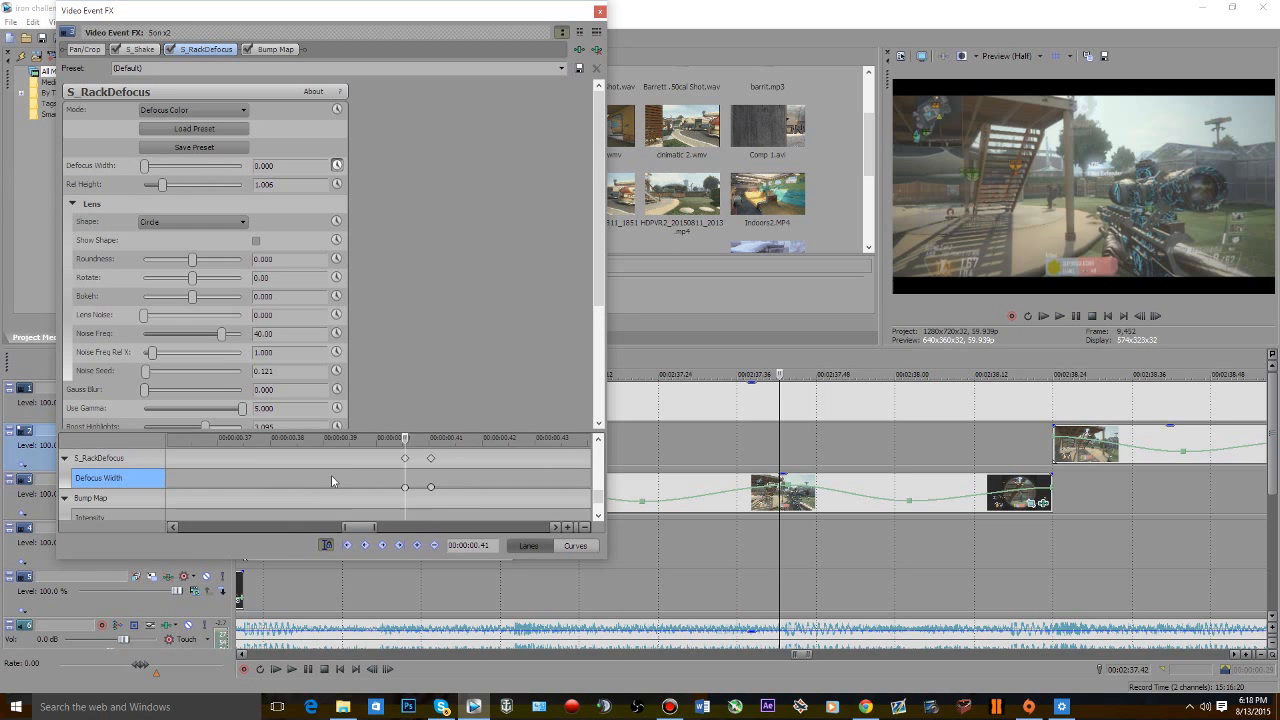
{"action": "scroll", "coordinate": [332, 482], "scroll_direction": "down", "scroll_amount": 5}
{"action": "left_click_drag", "start_coordinate": [333, 470], "coordinate": [474, 469]}
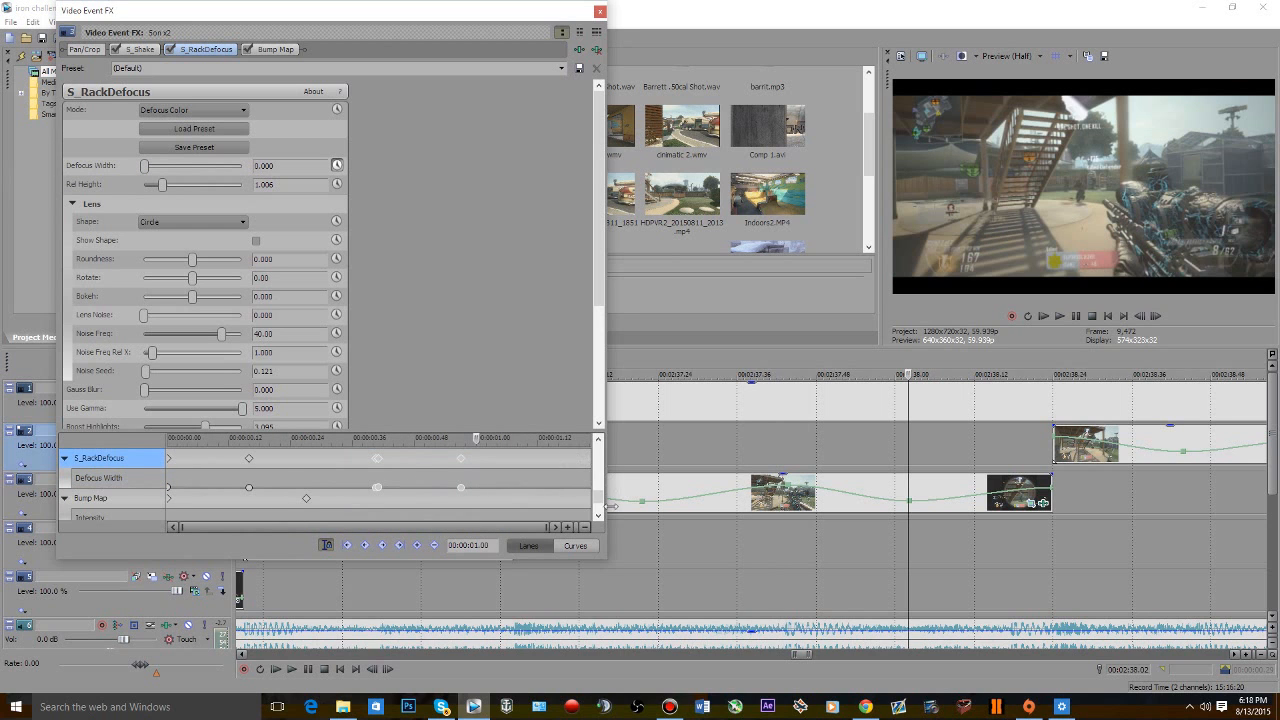
- Copy the second Bump Map keyframe to 00:00:00.40, just before the second beat of the track 3 clip
{"action": "left_click", "coordinate": [598, 508]}
{"action": "left_click", "coordinate": [324, 488]}
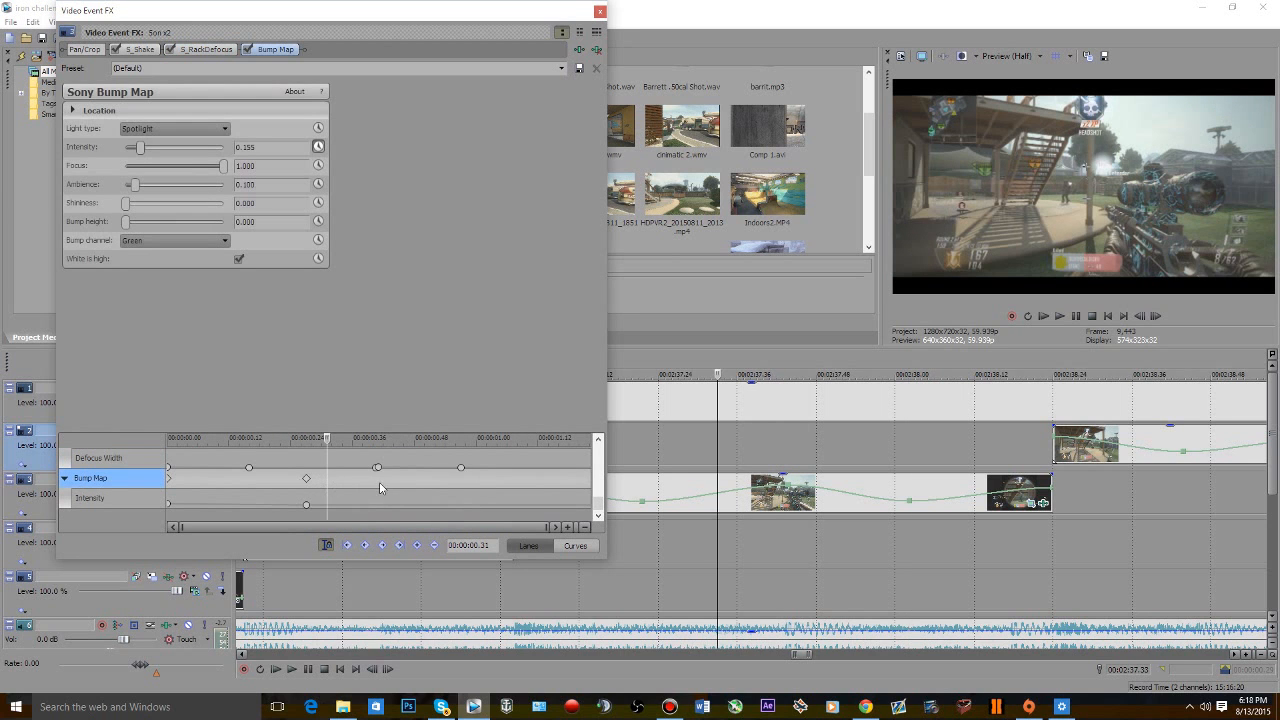
{"action": "left_click", "coordinate": [292, 487]}
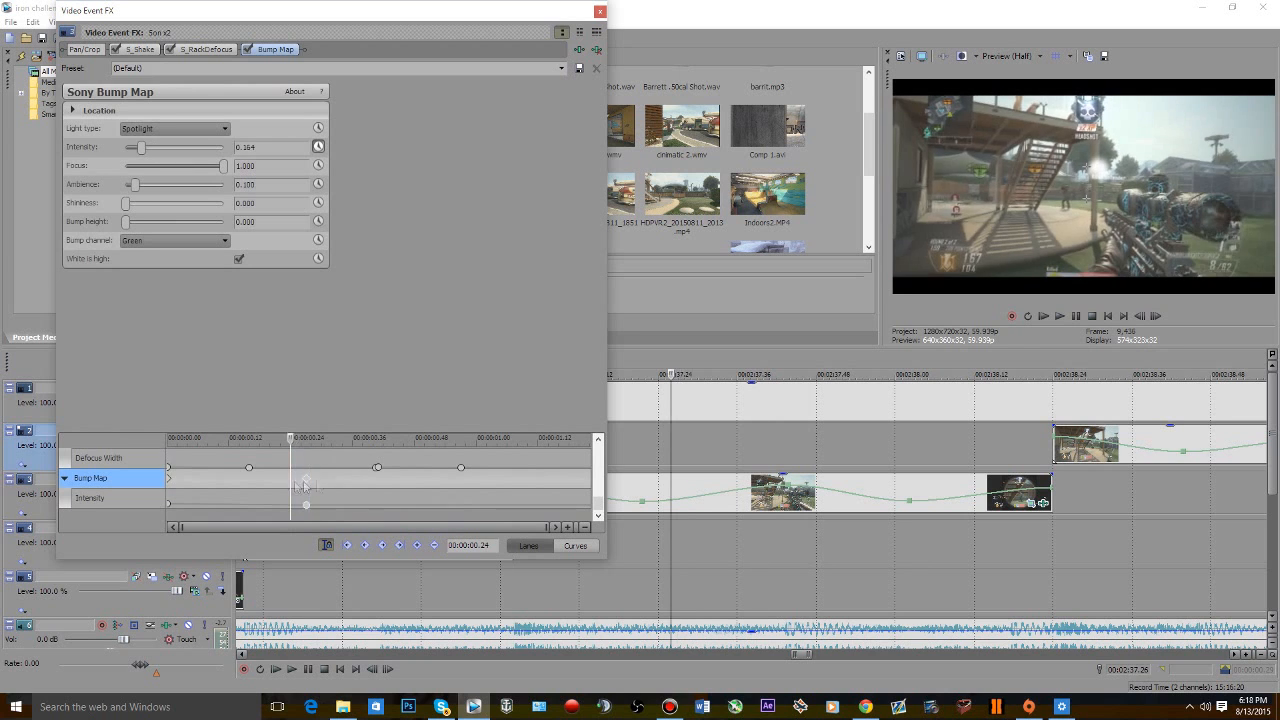
{"action": "left_click", "coordinate": [372, 485]}
{"action": "left_click", "coordinate": [378, 485]}
{"action": "scroll", "coordinate": [378, 485], "scroll_direction": "up", "scroll_amount": 5}
{"action": "left_click", "coordinate": [402, 482]}
{"action": "right_click", "coordinate": [409, 487]}
{"action": "left_click", "coordinate": [438, 527]}
{"action": "scroll", "coordinate": [427, 489], "scroll_direction": "down", "scroll_amount": 5}
{"action": "left_click_drag", "start_coordinate": [284, 489], "coordinate": [243, 484]}
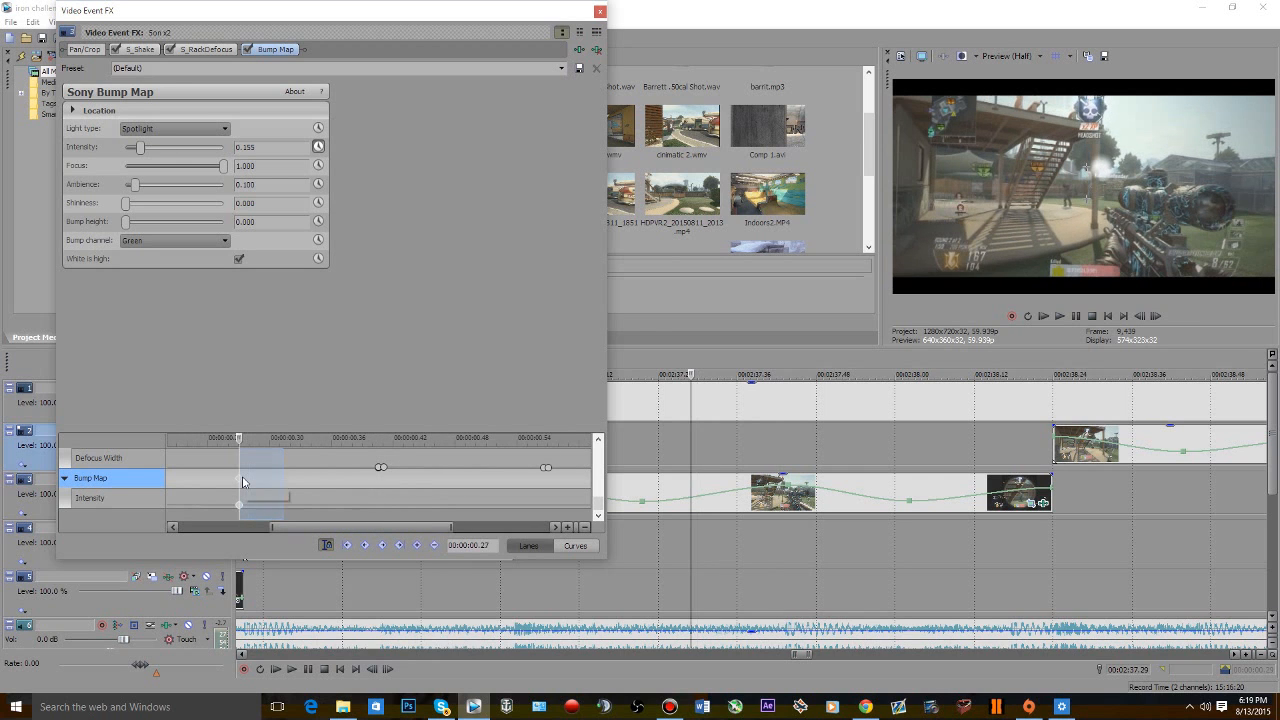
{"action": "left_click", "coordinate": [378, 484]}
{"action": "scroll", "coordinate": [377, 485], "scroll_direction": "up", "scroll_amount": 5}
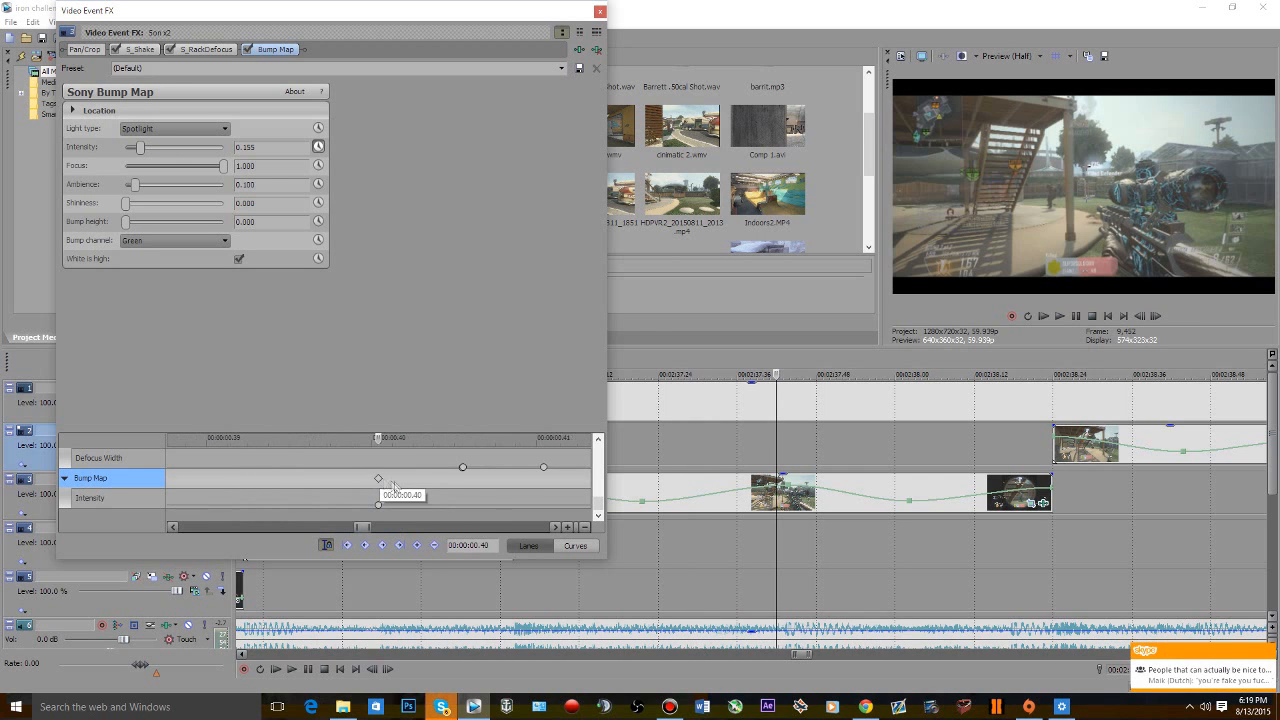
- Add a Bump Map keyframe at 00:00:00.41 with the intensity set to 0.197
{"action": "left_click", "coordinate": [538, 486]}
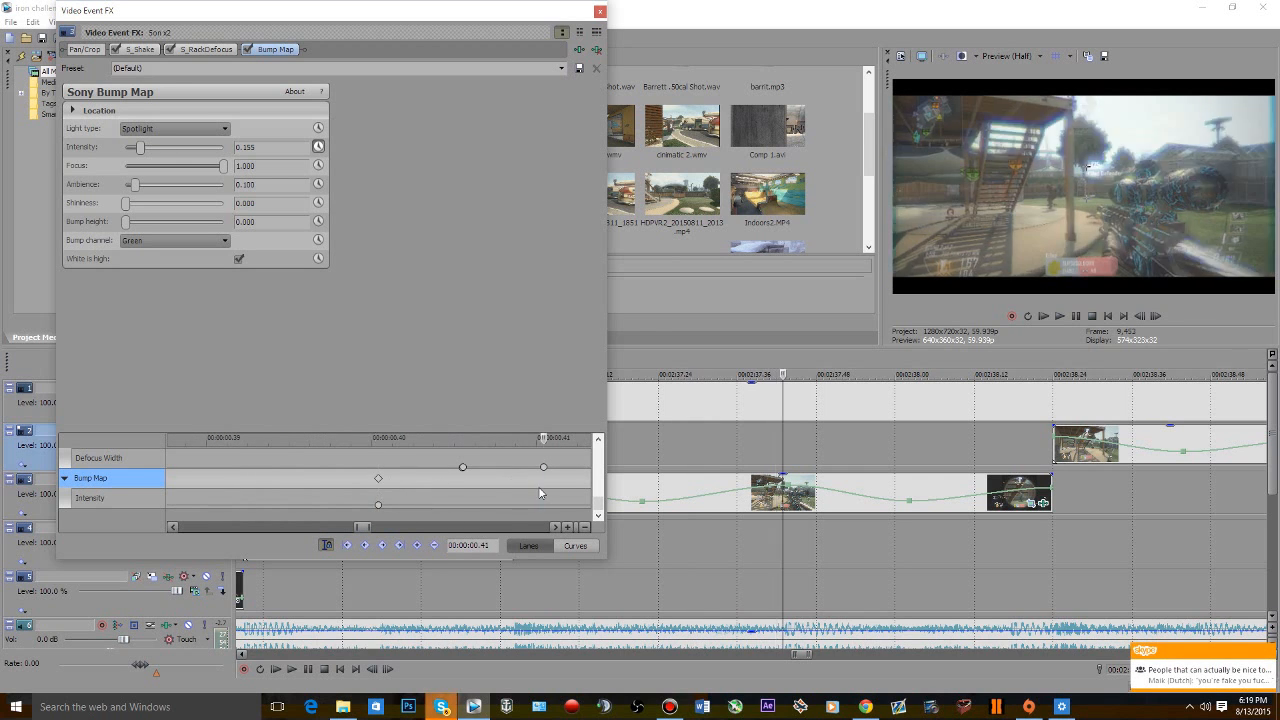
{"action": "left_click_drag", "start_coordinate": [142, 148], "coordinate": [154, 157]}
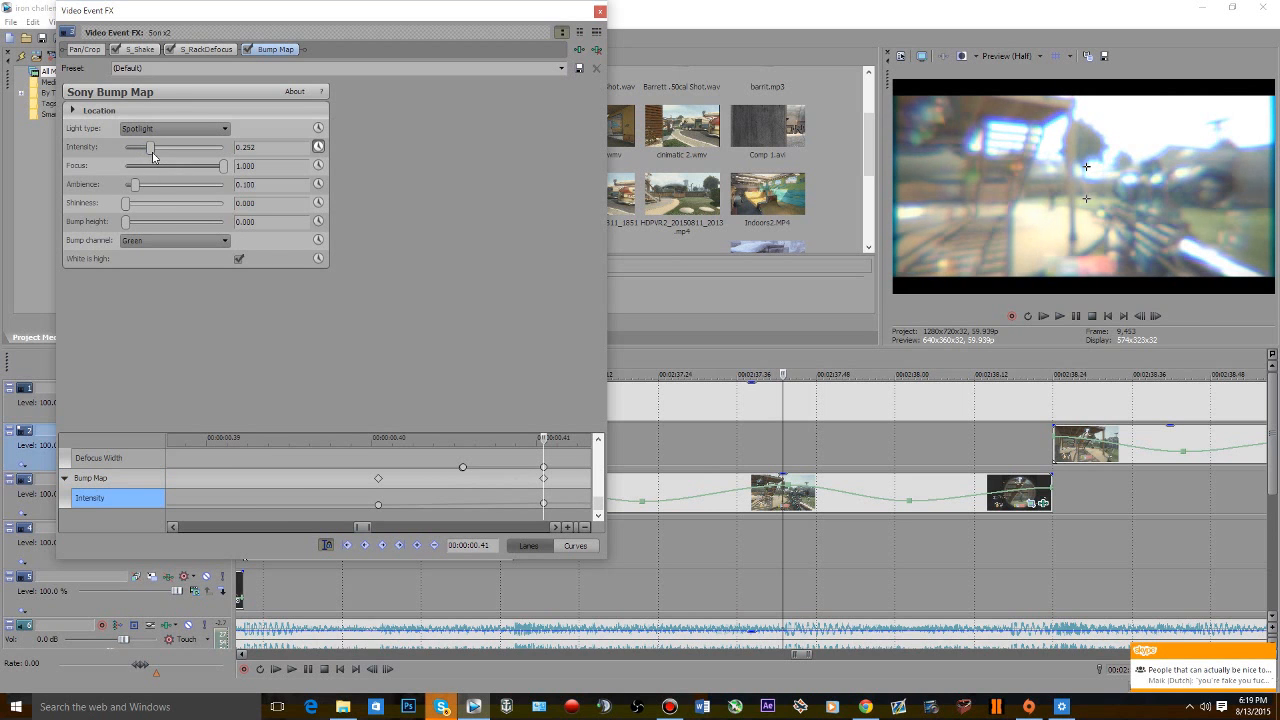
{"action": "left_click_drag", "start_coordinate": [150, 147], "coordinate": [145, 148]}
- Copy the Bump Map keyframe at 00:00:00.40 to 00:00:00.56 to end the second light flash
{"action": "scroll", "coordinate": [402, 481], "scroll_direction": "down", "scroll_amount": 3}
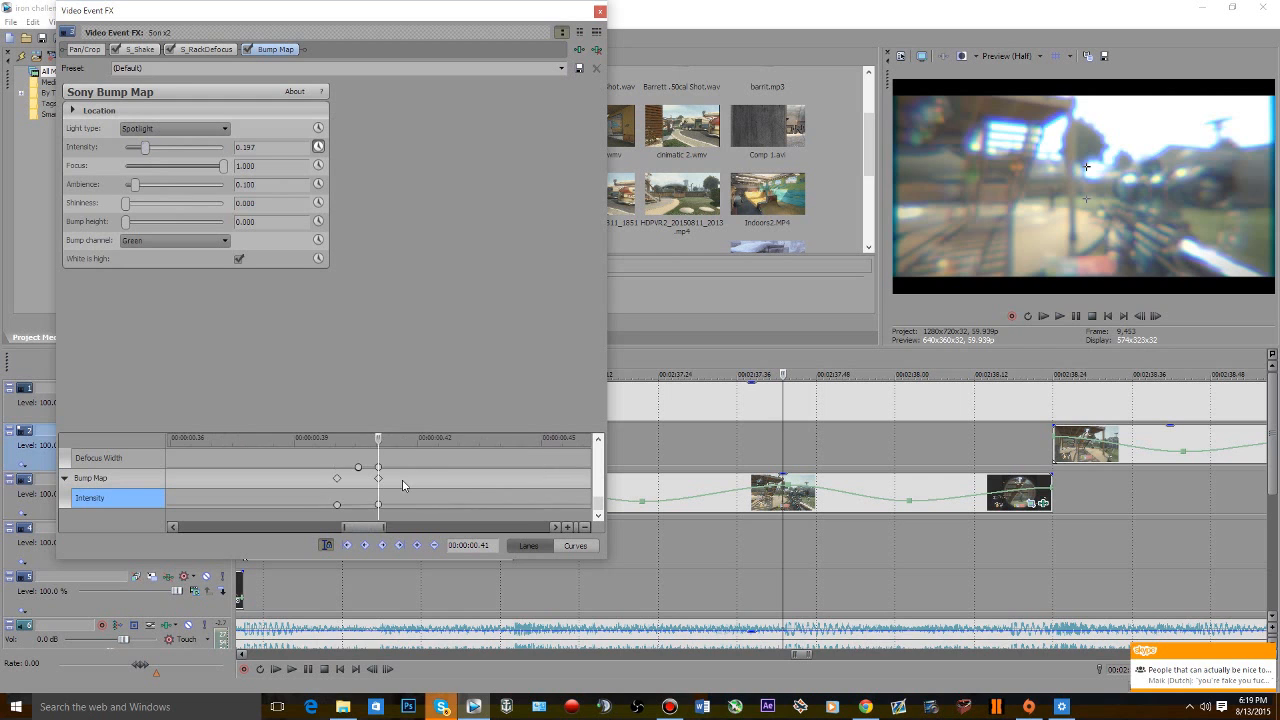
{"action": "left_click", "coordinate": [335, 479]}
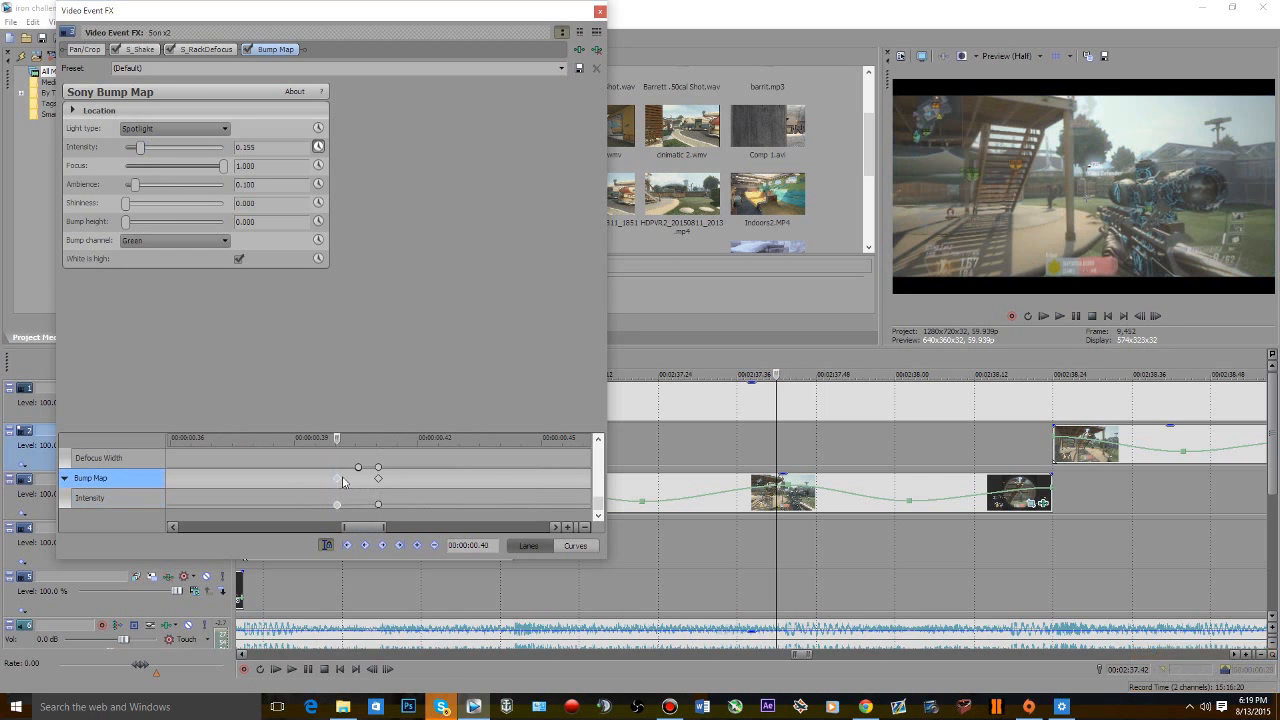
{"action": "scroll", "coordinate": [480, 500], "scroll_direction": "down", "scroll_amount": 3}
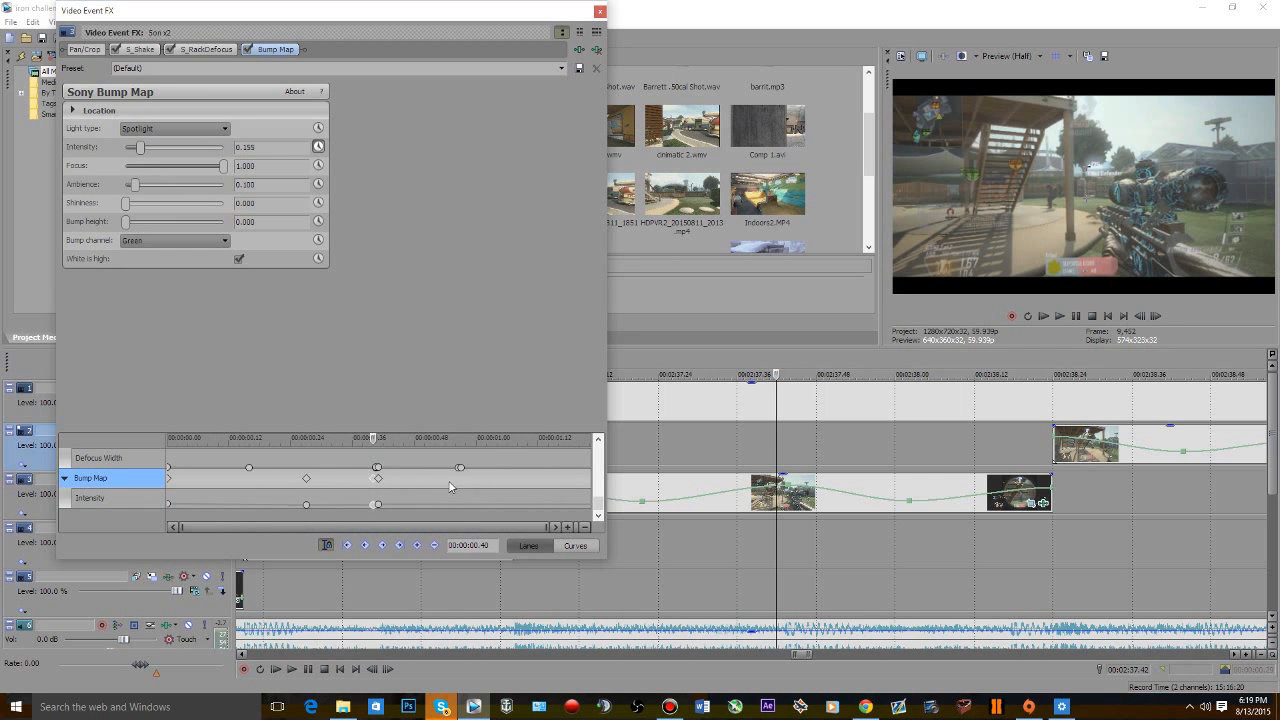
{"action": "double_click", "coordinate": [458, 479]}
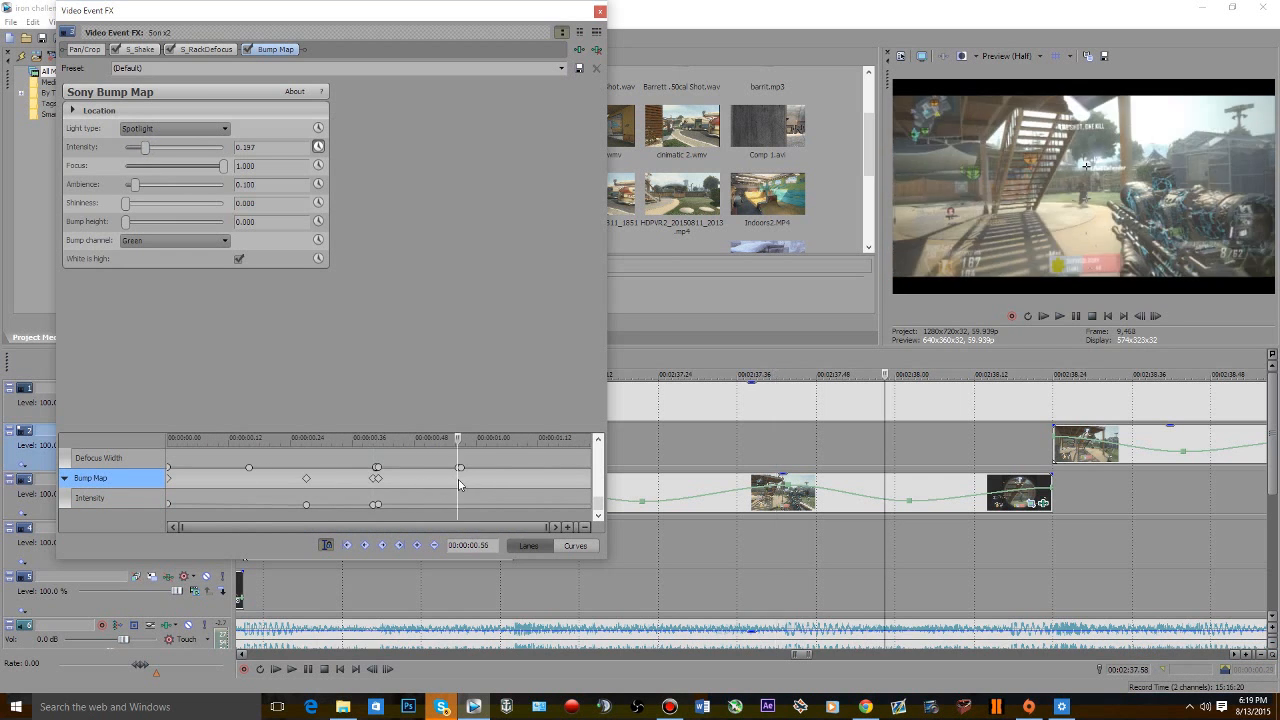
- Play the middle of the track 3 clip to review the second defocus and light flash
{"action": "left_click", "coordinate": [740, 440]}
{"action": "key", "text": "space"}
{"action": "key", "text": "space"}
{"action": "key", "text": "space"}
{"action": "key", "text": "space"}
- Add the Tutorials filter package to the following gameplay clip on track 2
{"action": "scroll", "coordinate": [603, 14], "scroll_direction": "down", "scroll_amount": 3}
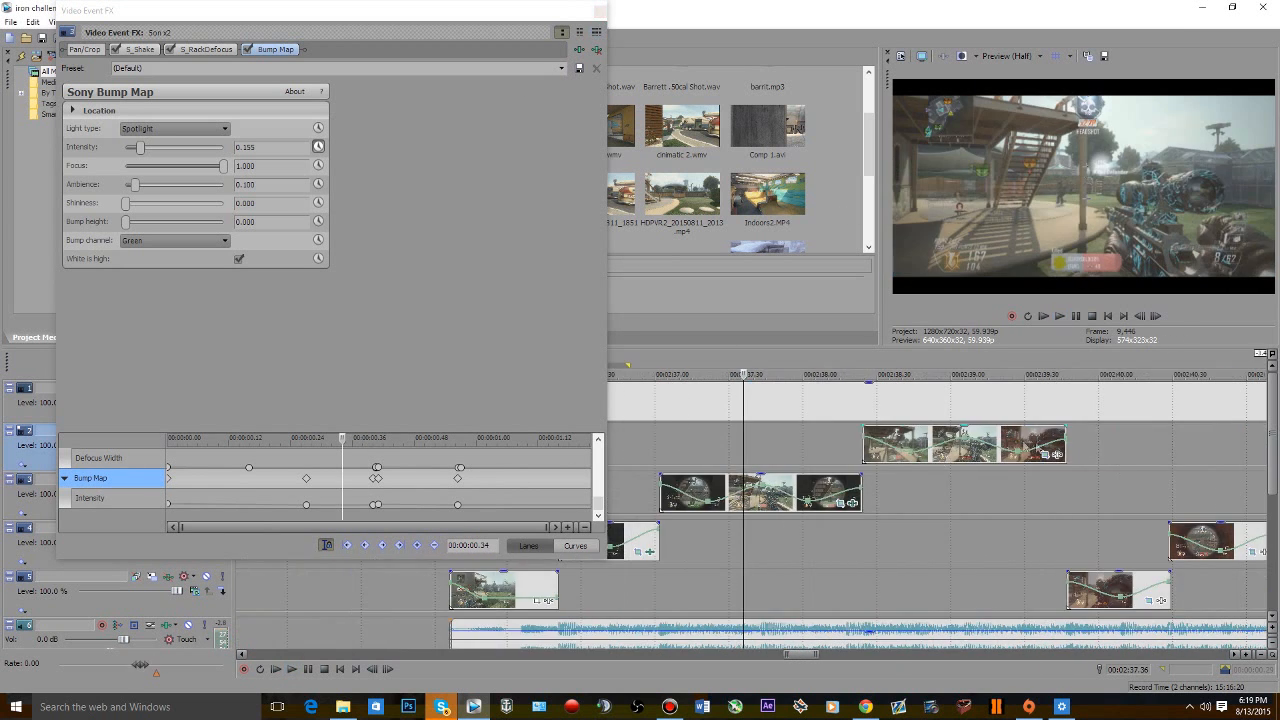
{"action": "left_click", "coordinate": [1058, 456]}
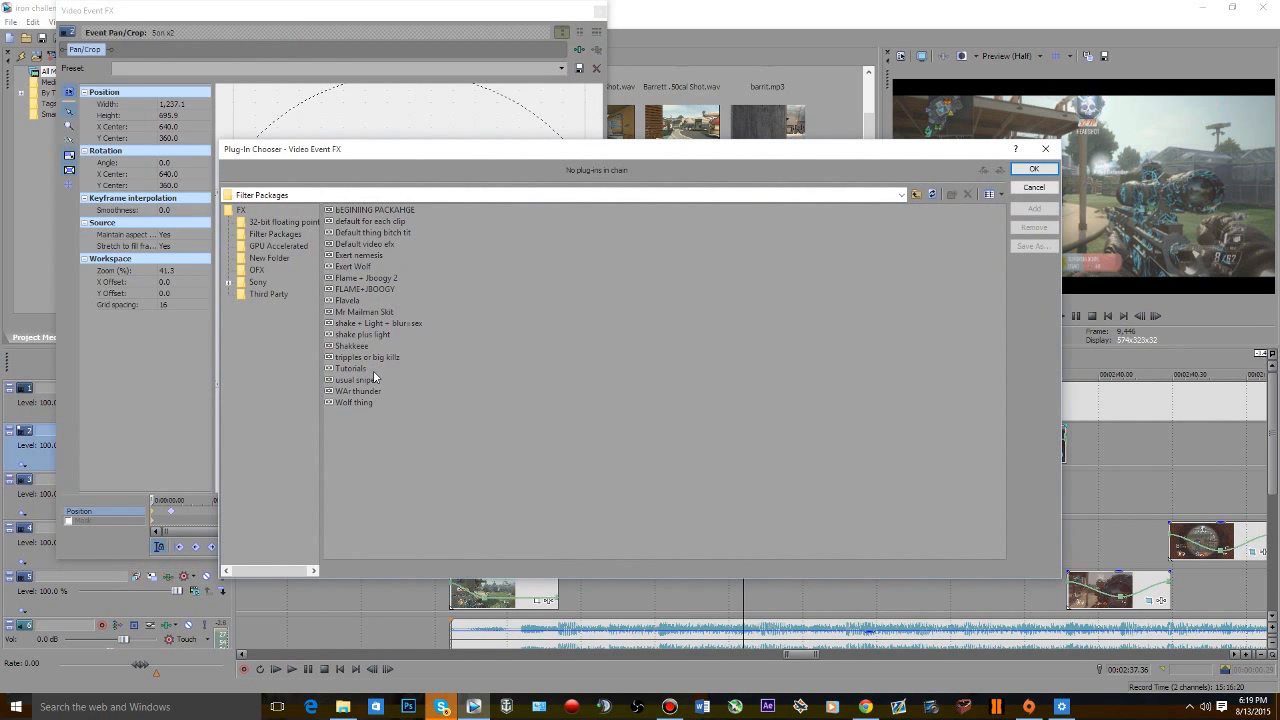
{"action": "left_click", "coordinate": [353, 369]}
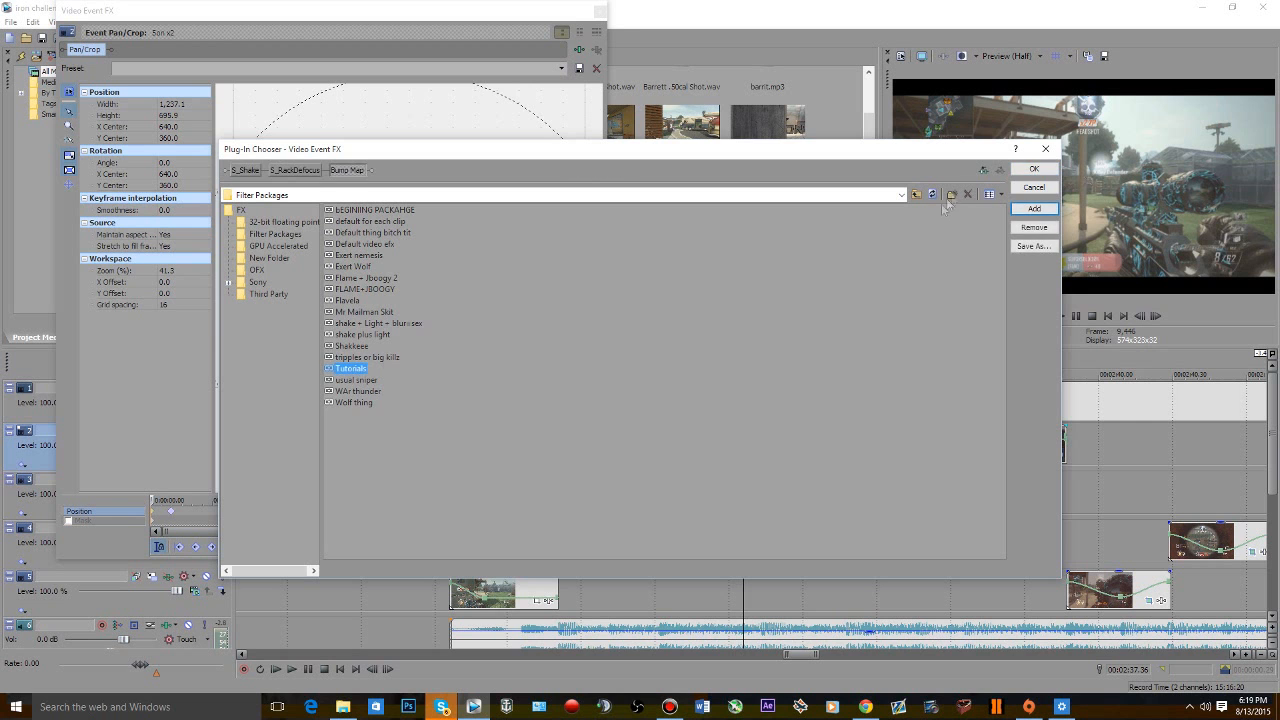
{"action": "left_click", "coordinate": [1024, 170]}
- Play the sequence from 00:02:37.02 to review the effects on the track 3 and track 2 clips
{"action": "left_click", "coordinate": [665, 433]}
{"action": "key", "text": "space"}
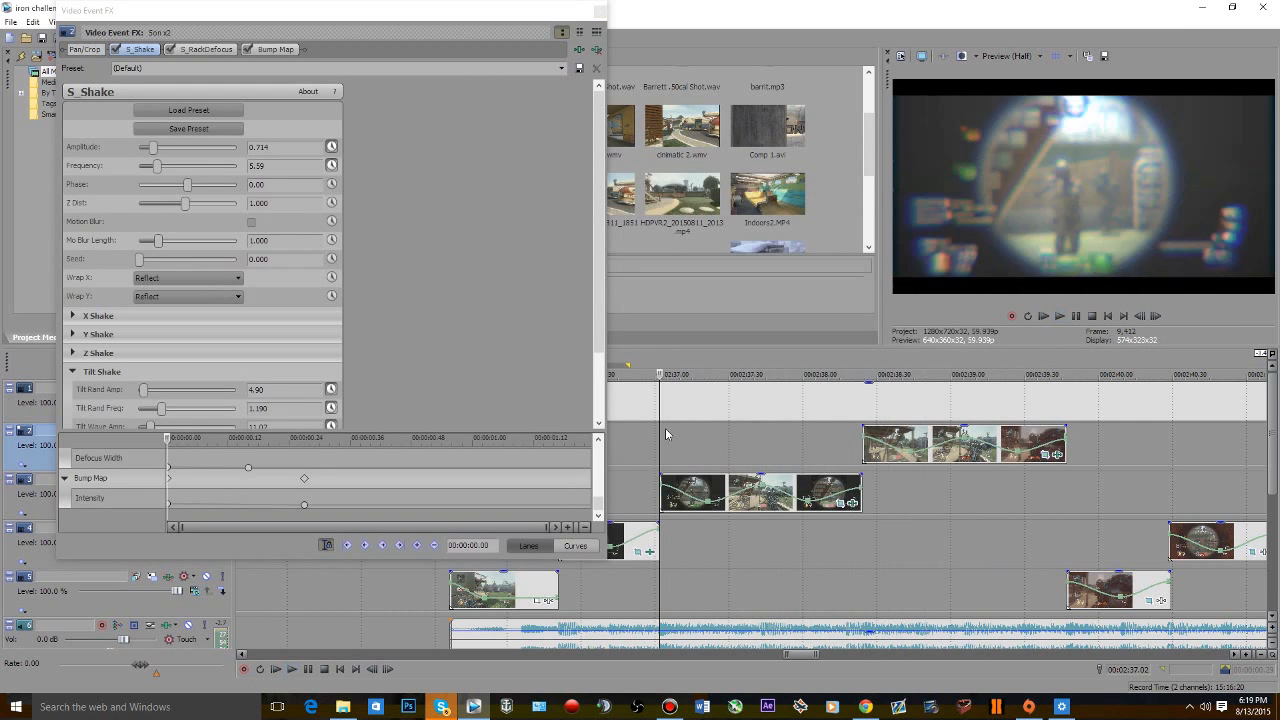
{"action": "key", "text": "space"}
- In the track 3 clip, delete the extra S_RackDefocus keyframe near 00:00:00.57 and move the last S_RackDefocus and Bump Map keyframes to 00:00:01.03
{"action": "left_click", "coordinate": [853, 504]}
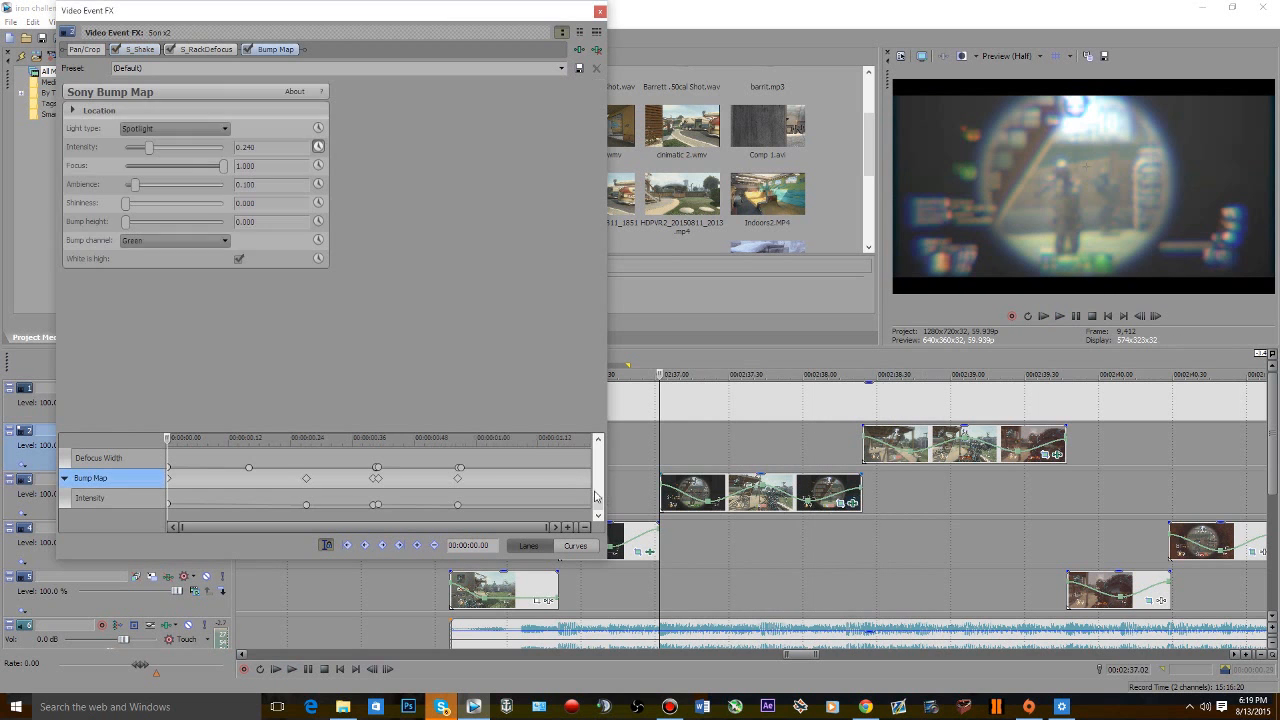
{"action": "left_click", "coordinate": [458, 478]}
{"action": "left_click", "coordinate": [482, 478]}
{"action": "left_click", "coordinate": [460, 467]}
{"action": "left_click", "coordinate": [481, 466]}
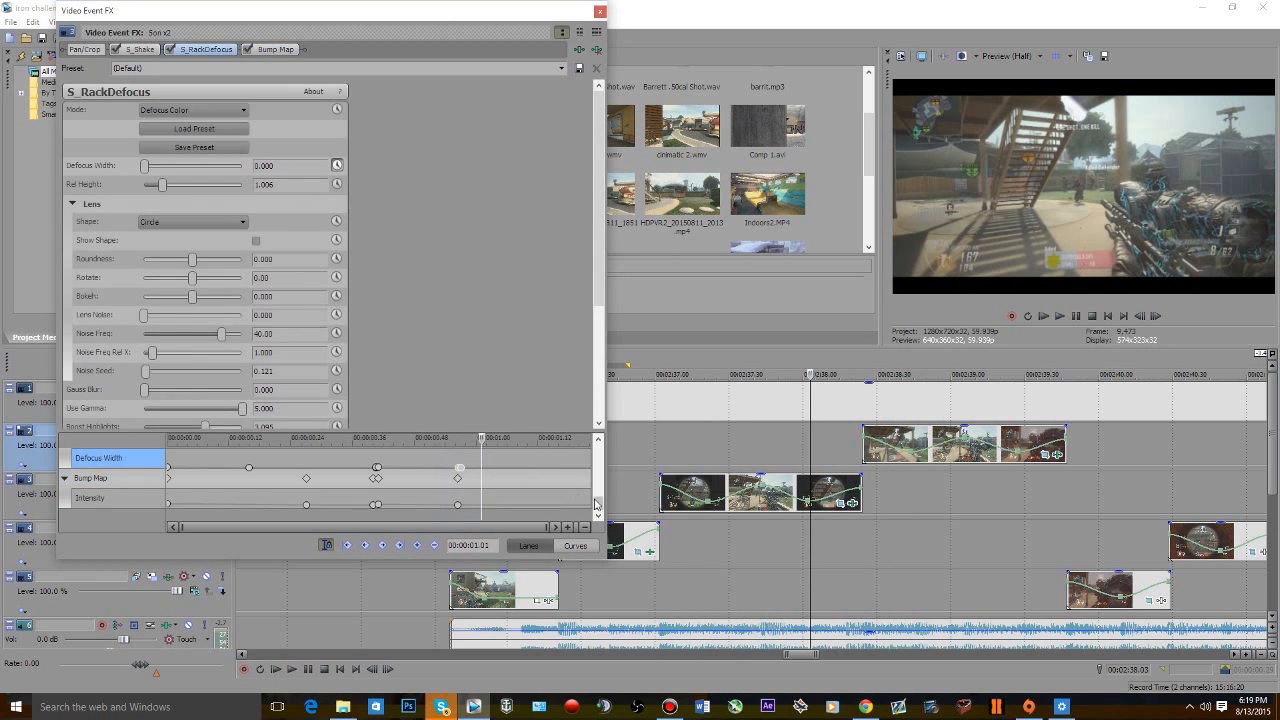
{"action": "scroll", "coordinate": [597, 505], "scroll_direction": "up", "scroll_amount": 2}
{"action": "left_click", "coordinate": [459, 478]}
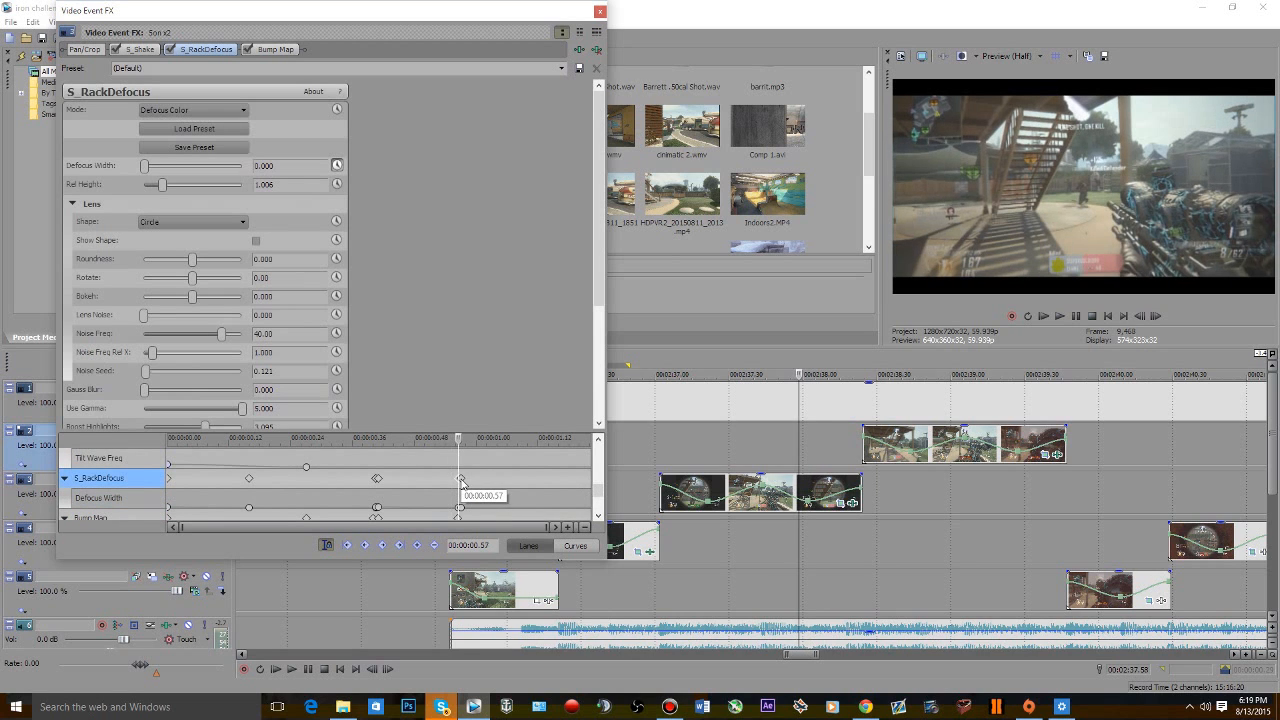
{"action": "right_click", "coordinate": [460, 480]}
{"action": "left_click", "coordinate": [474, 484]}
{"action": "left_click_drag", "start_coordinate": [459, 480], "coordinate": [493, 519]}
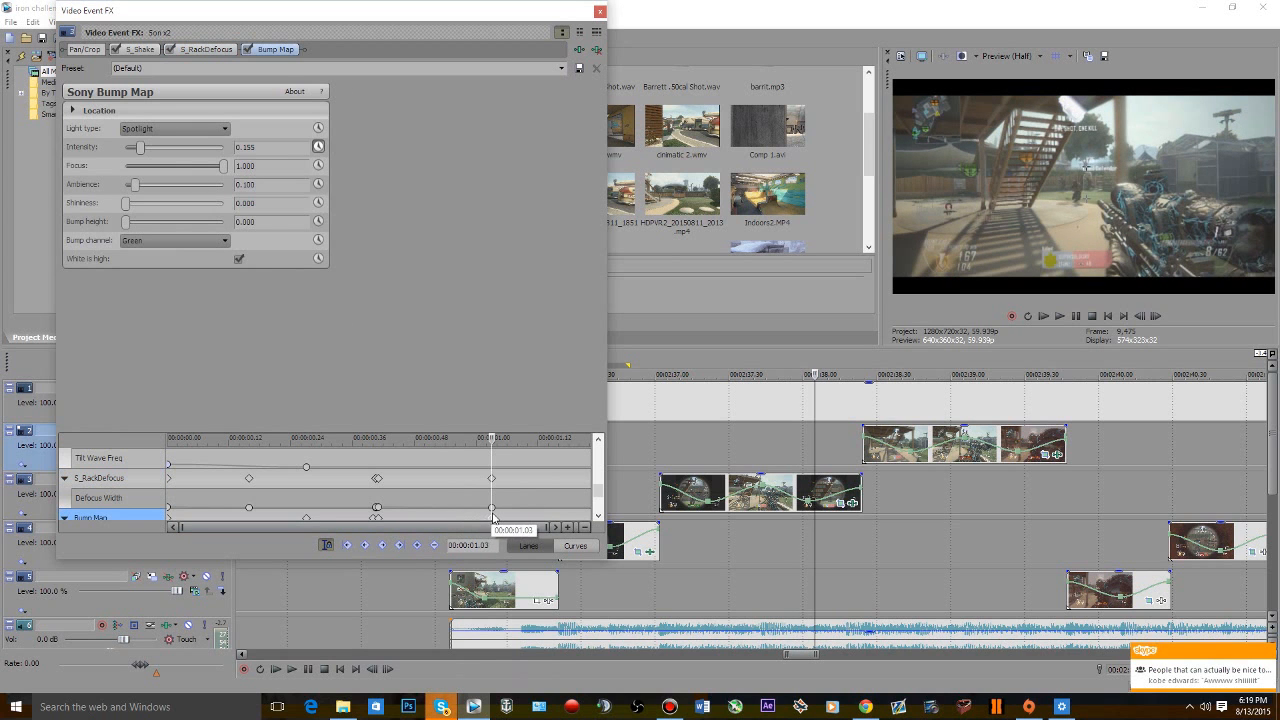
- Play the sequence from the middle of the track 3 clip into the track 2 clip to review the effect timing
{"action": "left_click", "coordinate": [741, 436]}
{"action": "key", "text": "space"}
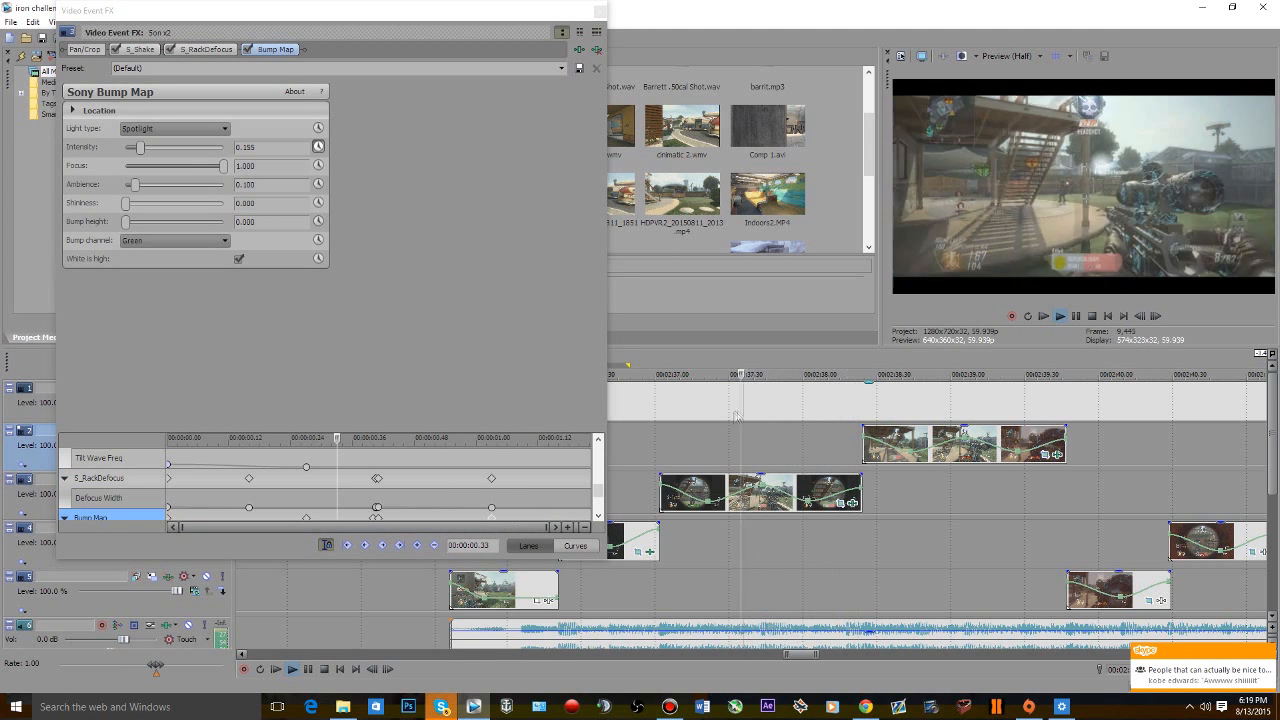
{"action": "key", "text": "space"}
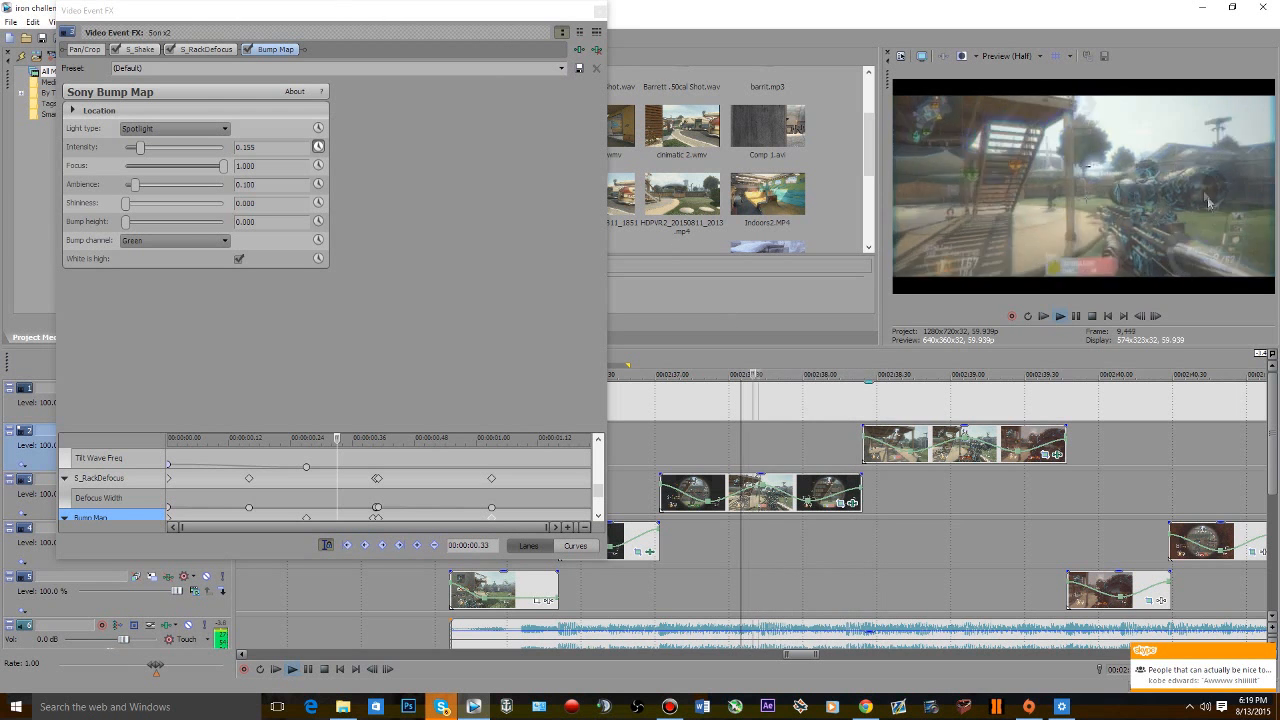
{"action": "key", "text": "space"}
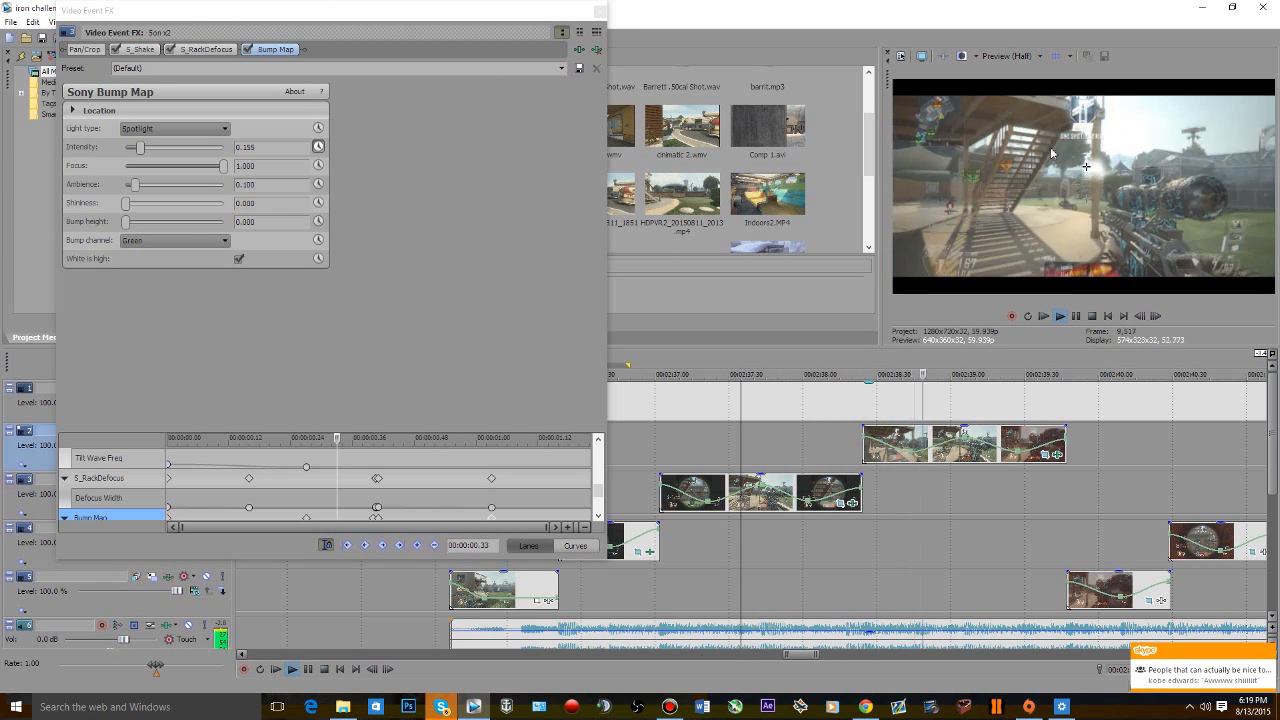
{"action": "key", "text": "space"}
- Try to copy the later S_RackDefocus keyframes from the track 3 clip into the track 2 clip at 00:00:00.38
{"action": "left_click", "coordinate": [958, 485]}
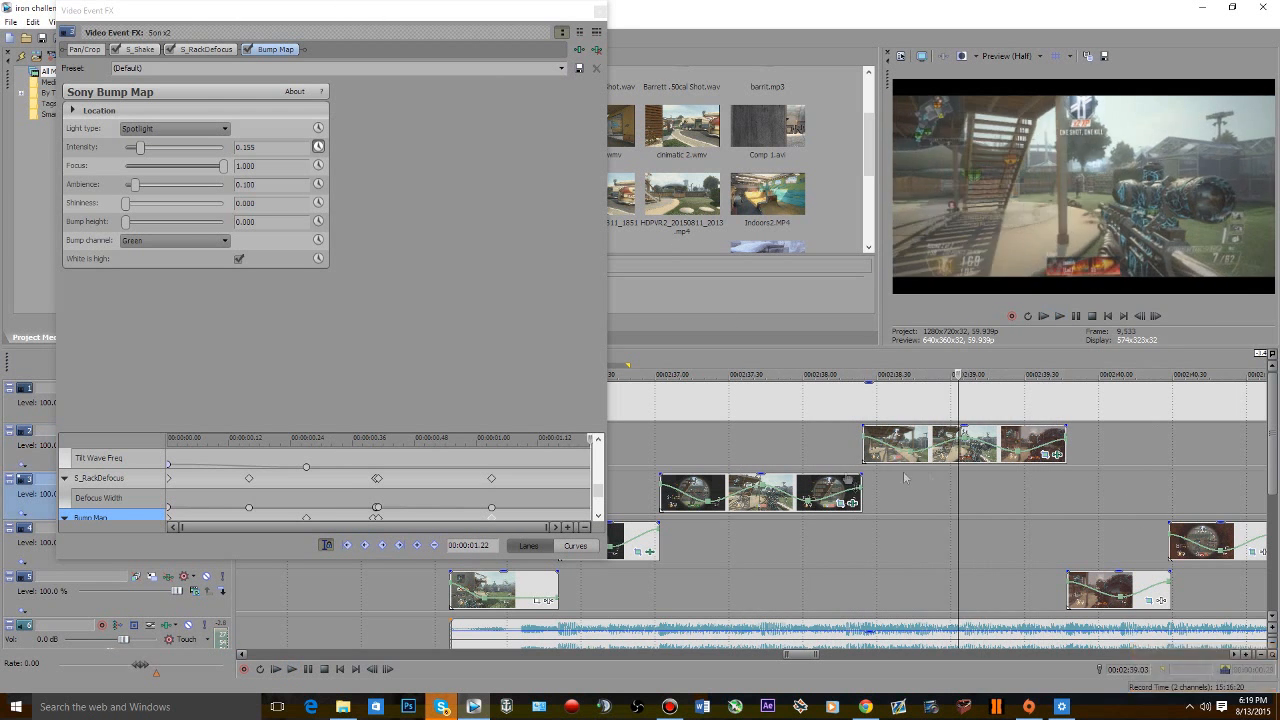
{"action": "left_click_drag", "start_coordinate": [345, 480], "coordinate": [535, 481]}
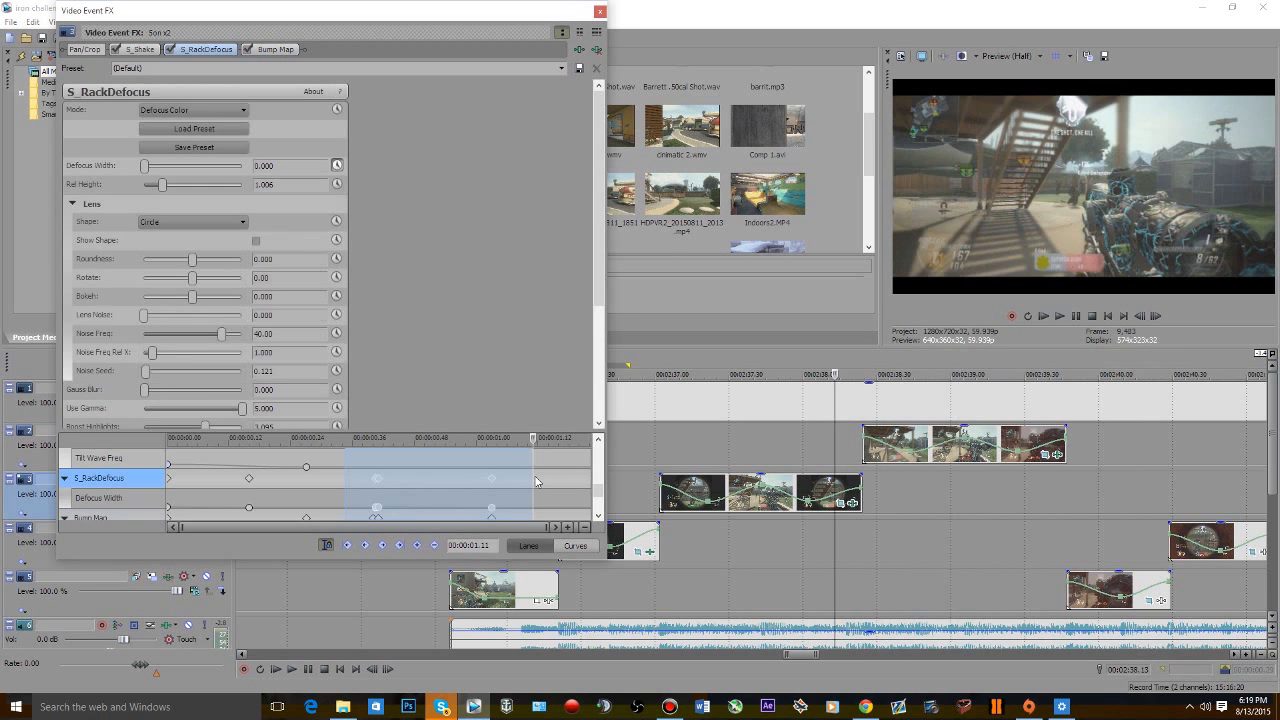
{"action": "left_click", "coordinate": [1057, 456]}
{"action": "left_click", "coordinate": [396, 481]}
{"action": "left_click", "coordinate": [955, 481]}
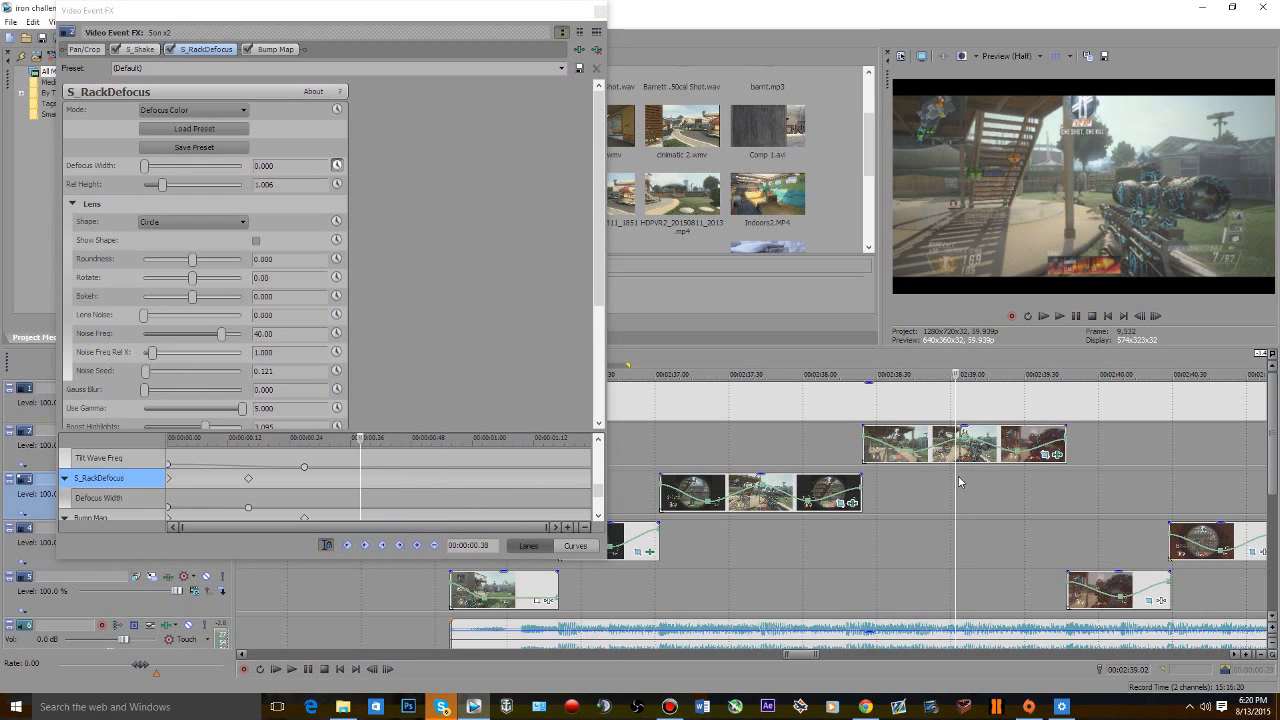
{"action": "double_click", "coordinate": [362, 488]}
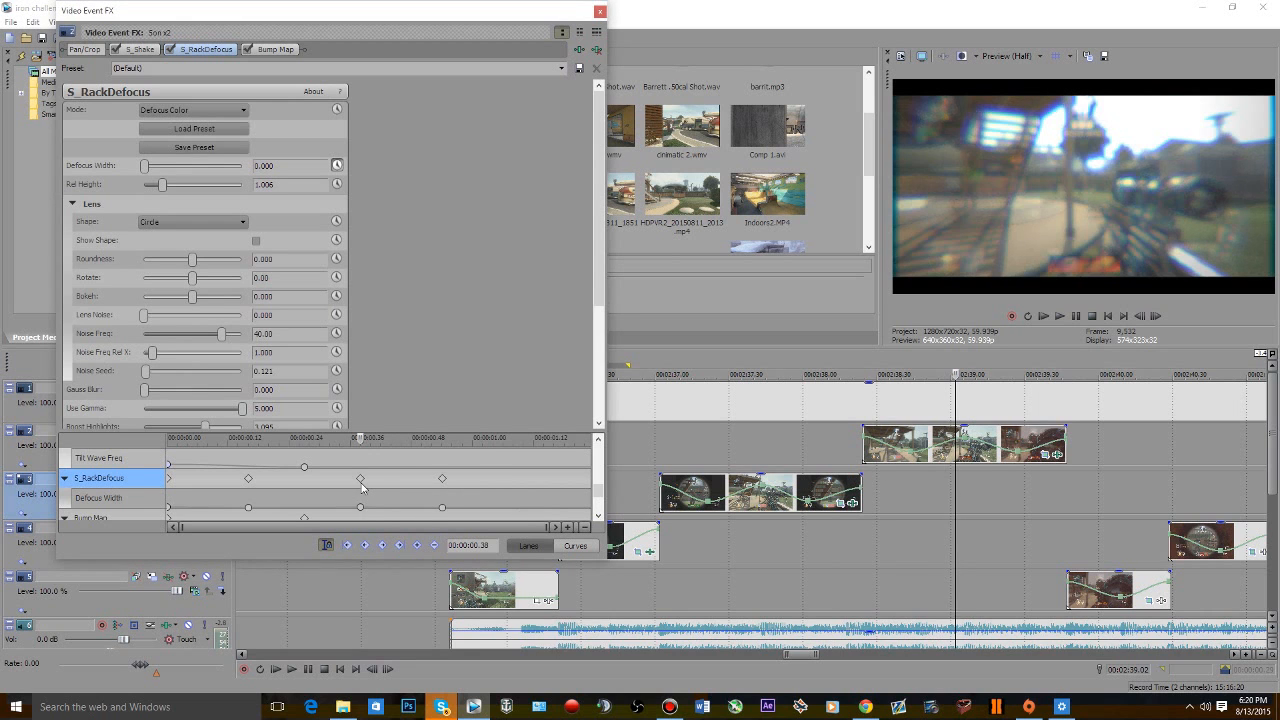
{"action": "left_click", "coordinate": [443, 480]}
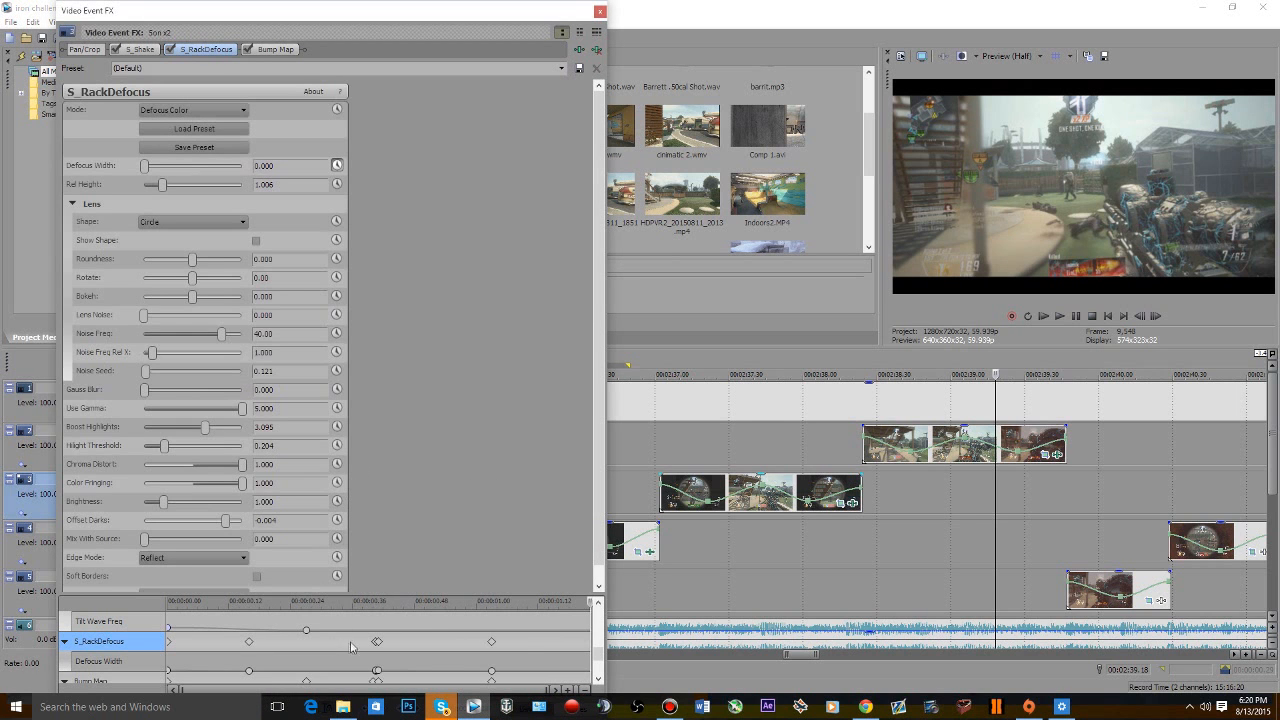
- Copy the last three S_RackDefocus keyframes from the track 3 clip to the middle of the track 2 clip and play the result
{"action": "left_click", "coordinate": [491, 641]}
{"action": "left_click_drag", "start_coordinate": [506, 638], "coordinate": [363, 641]}
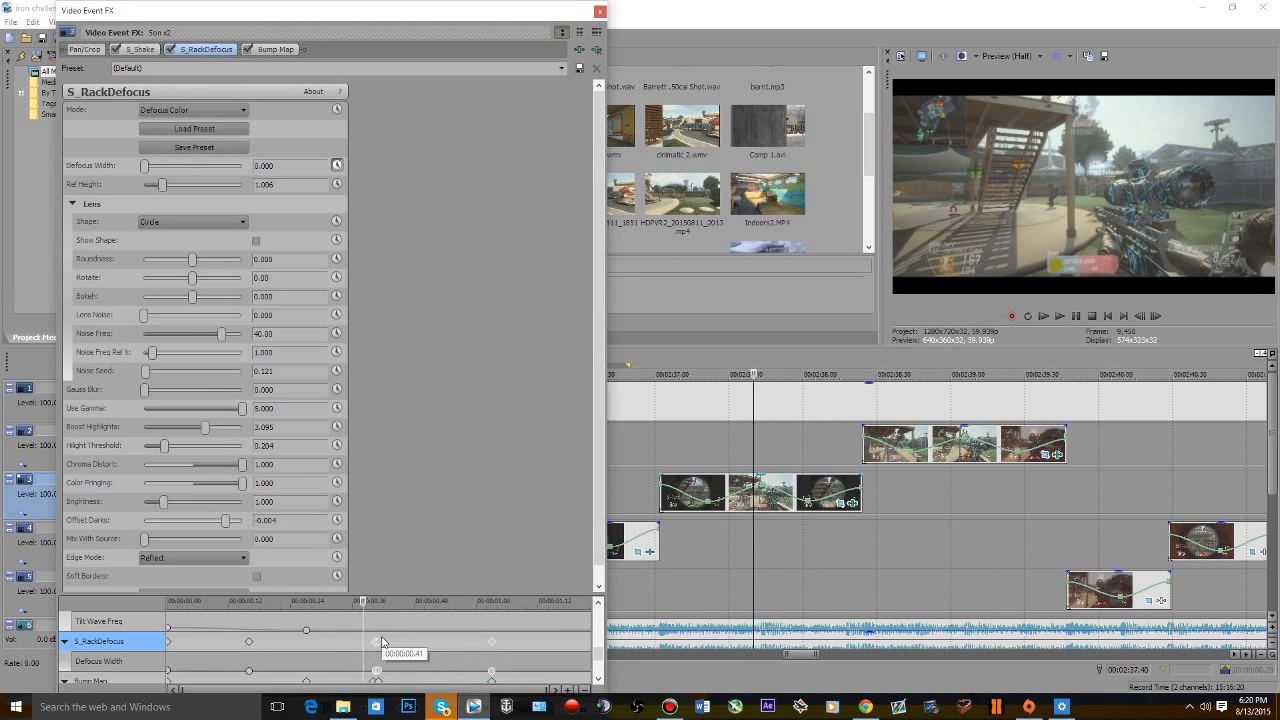
{"action": "right_click", "coordinate": [381, 641]}
{"action": "left_click", "coordinate": [416, 534]}
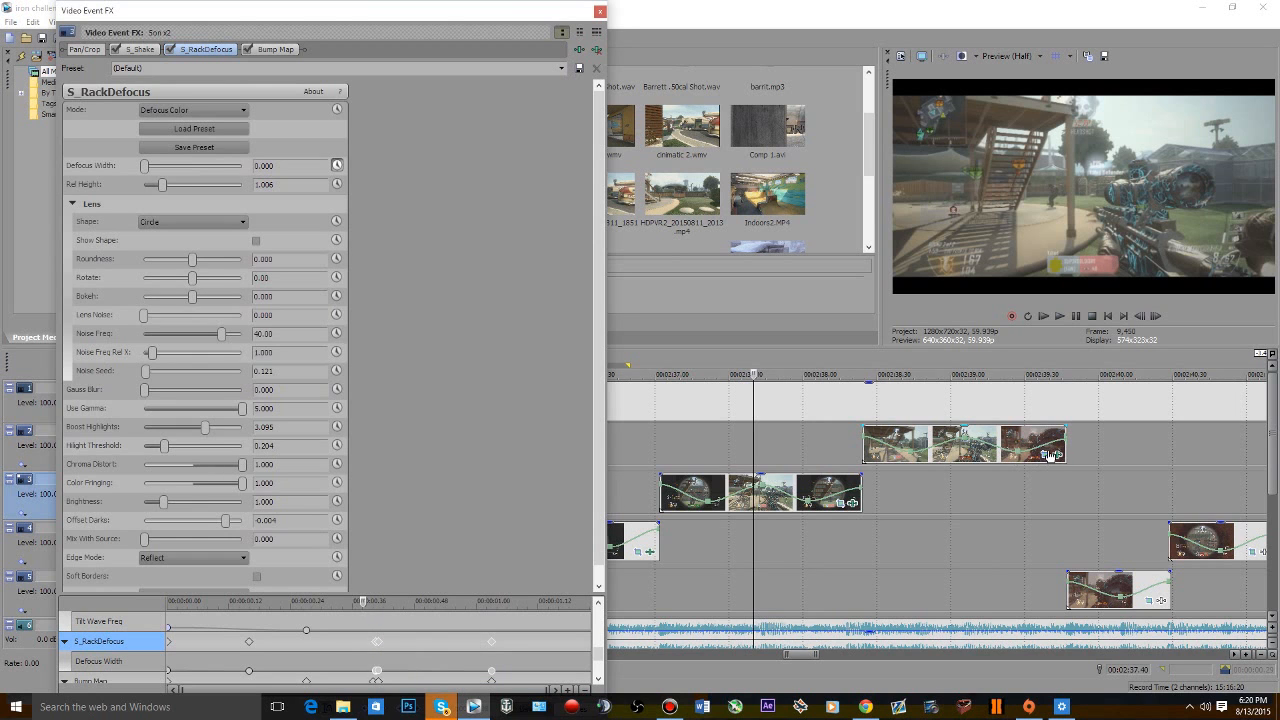
{"action": "left_click", "coordinate": [955, 482]}
{"action": "left_click", "coordinate": [370, 648]}
{"action": "left_click", "coordinate": [938, 508]}
{"action": "key", "text": "space"}
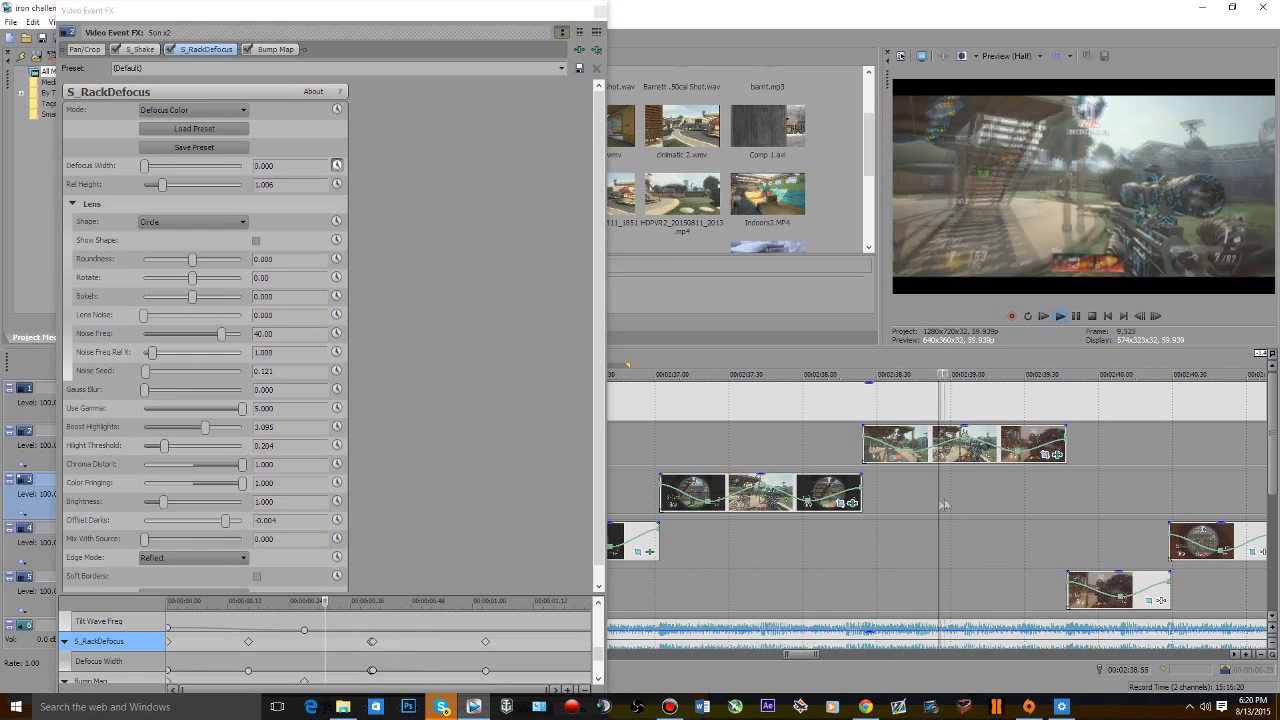
- Copy the last three Bump Map keyframes from the track 3 clip and paste them into the track 2 clip at 00:00:00.39
{"action": "mouse_move", "coordinate": [548, 2]}
{"action": "left_mouse_down"}
{"action": "mouse_move", "coordinate": [548, 47]}
{"action": "mouse_move", "coordinate": [546, 6]}
{"action": "left_mouse_up"}
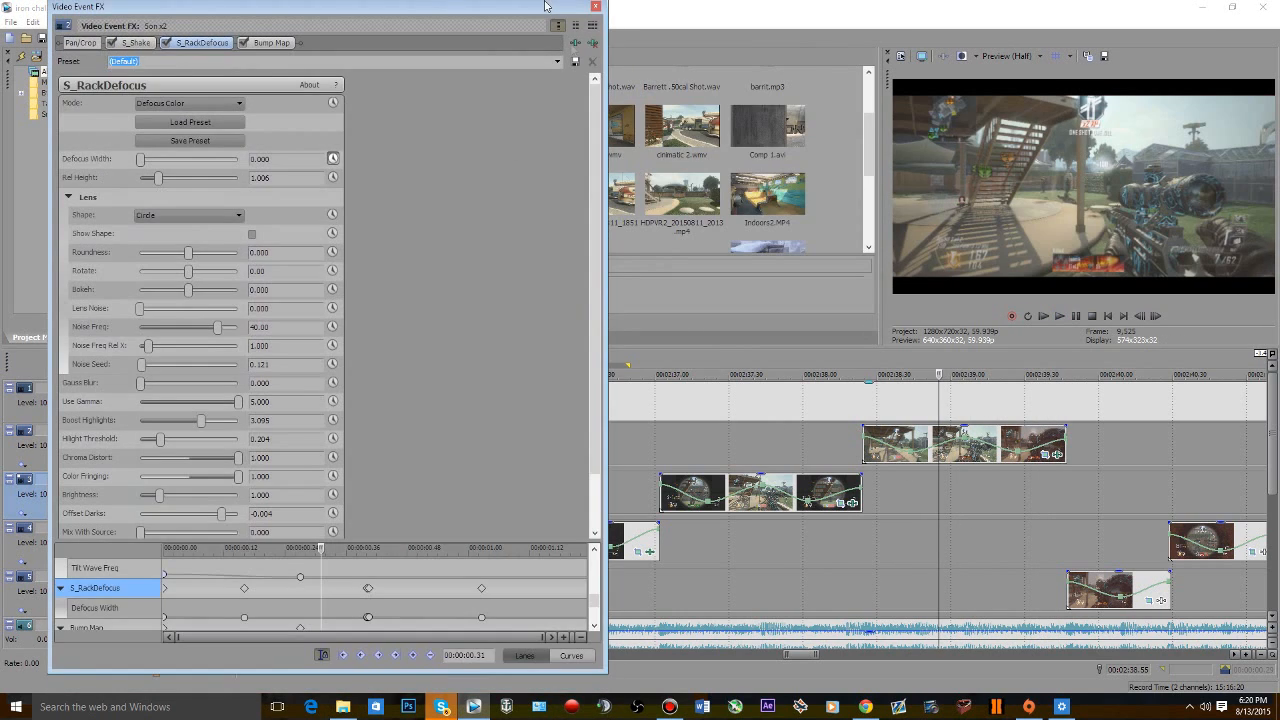
{"action": "left_click", "coordinate": [851, 504]}
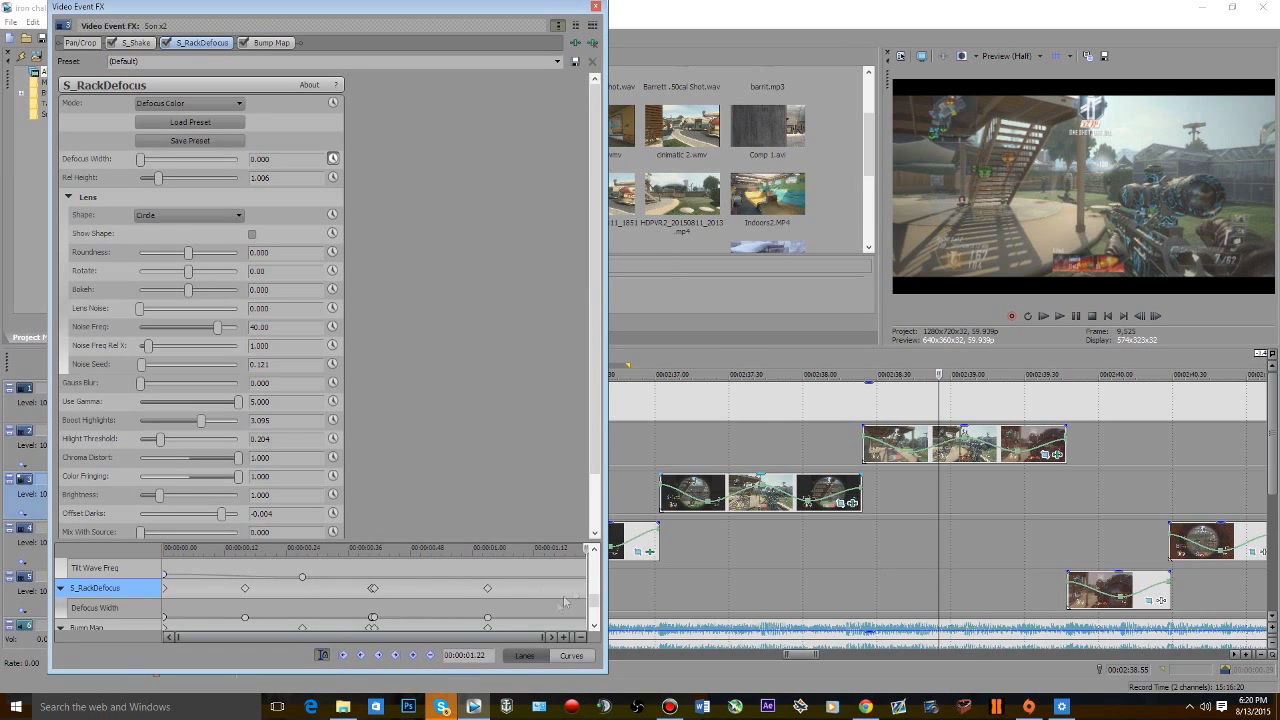
{"action": "left_click_drag", "start_coordinate": [593, 609], "coordinate": [593, 618]}
{"action": "left_click_drag", "start_coordinate": [357, 600], "coordinate": [492, 602]}
{"action": "right_click", "coordinate": [484, 586]}
{"action": "left_click", "coordinate": [534, 527]}
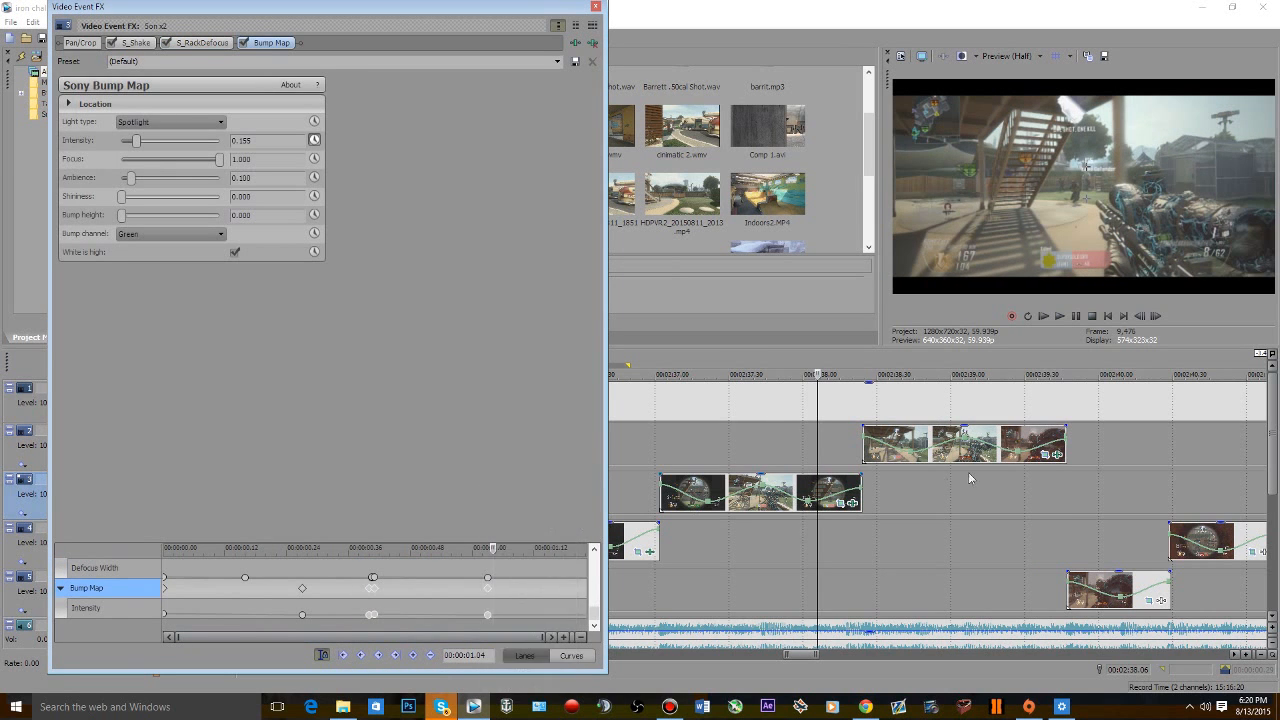
{"action": "left_click", "coordinate": [1057, 456]}
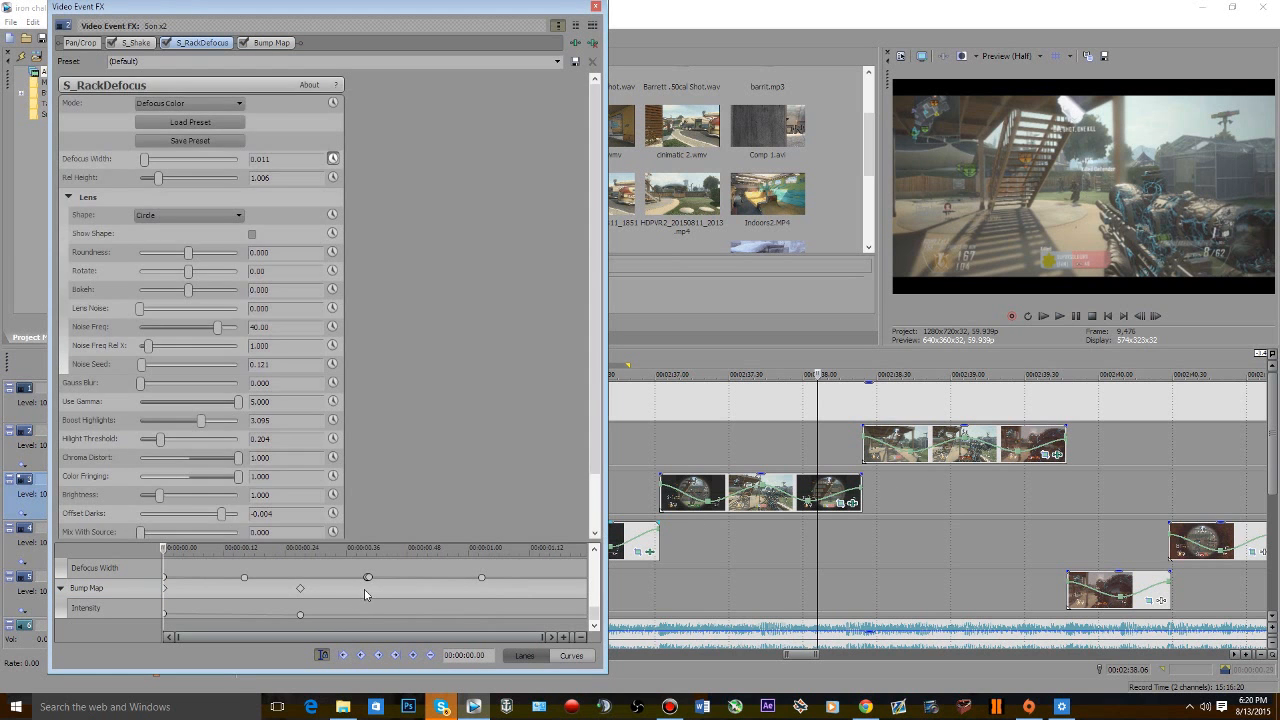
{"action": "left_click", "coordinate": [364, 590]}
{"action": "right_click", "coordinate": [364, 594]}
{"action": "left_click", "coordinate": [386, 547]}
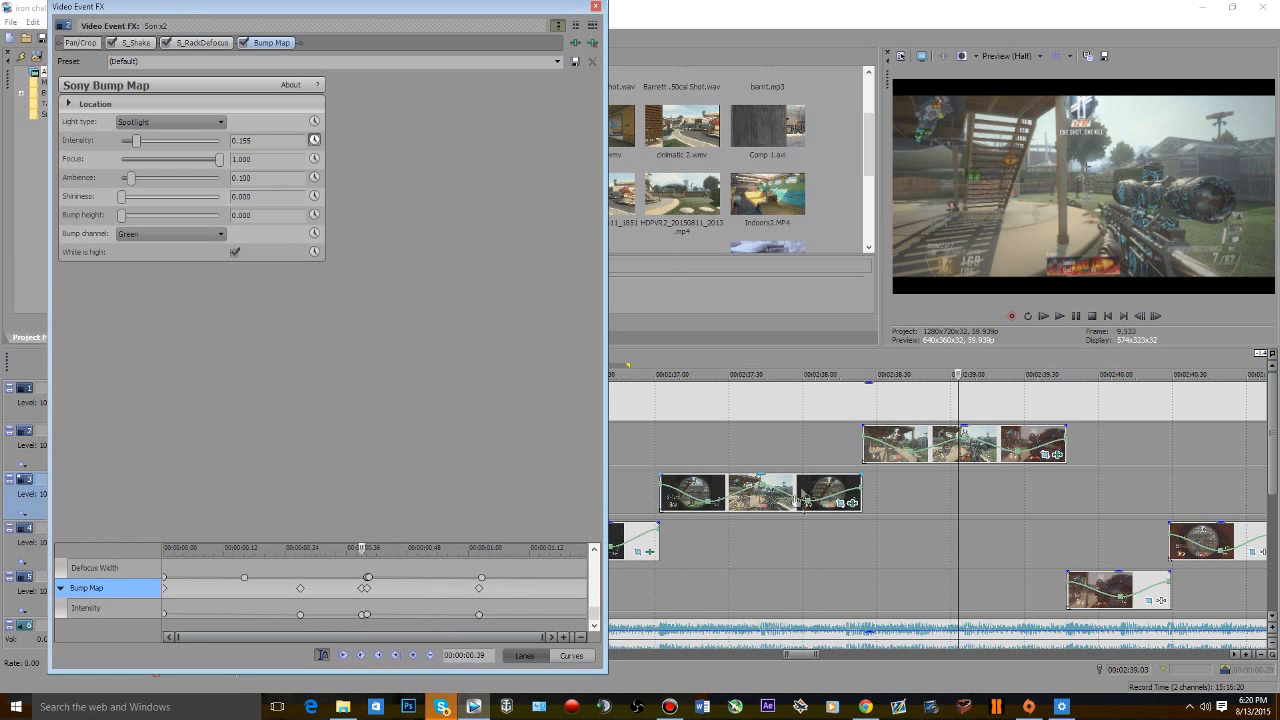
- Play the track 2 clip to review its defocus and light flash keyframes
{"action": "left_click", "coordinate": [841, 456]}
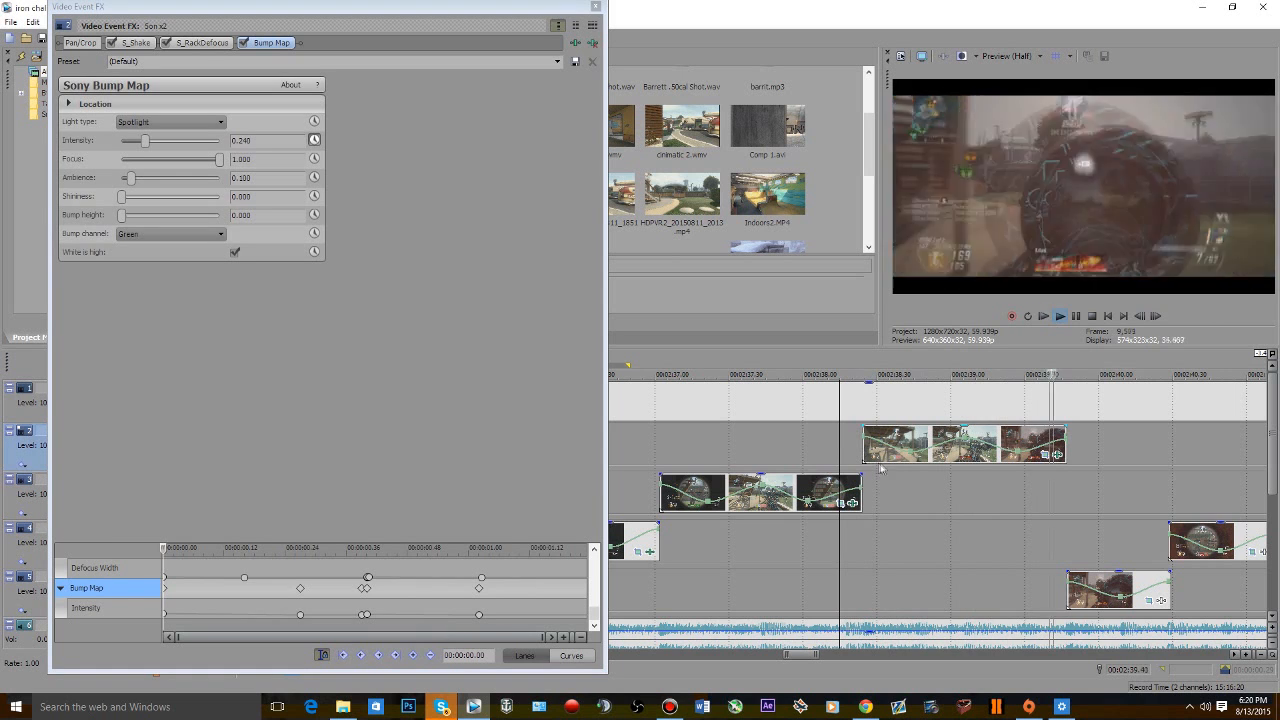
{"action": "key", "text": "space"}
{"action": "key", "text": "space"}
{"action": "scroll", "coordinate": [1046, 503], "scroll_direction": "down", "scroll_amount": 1}
{"action": "key", "text": "space"}
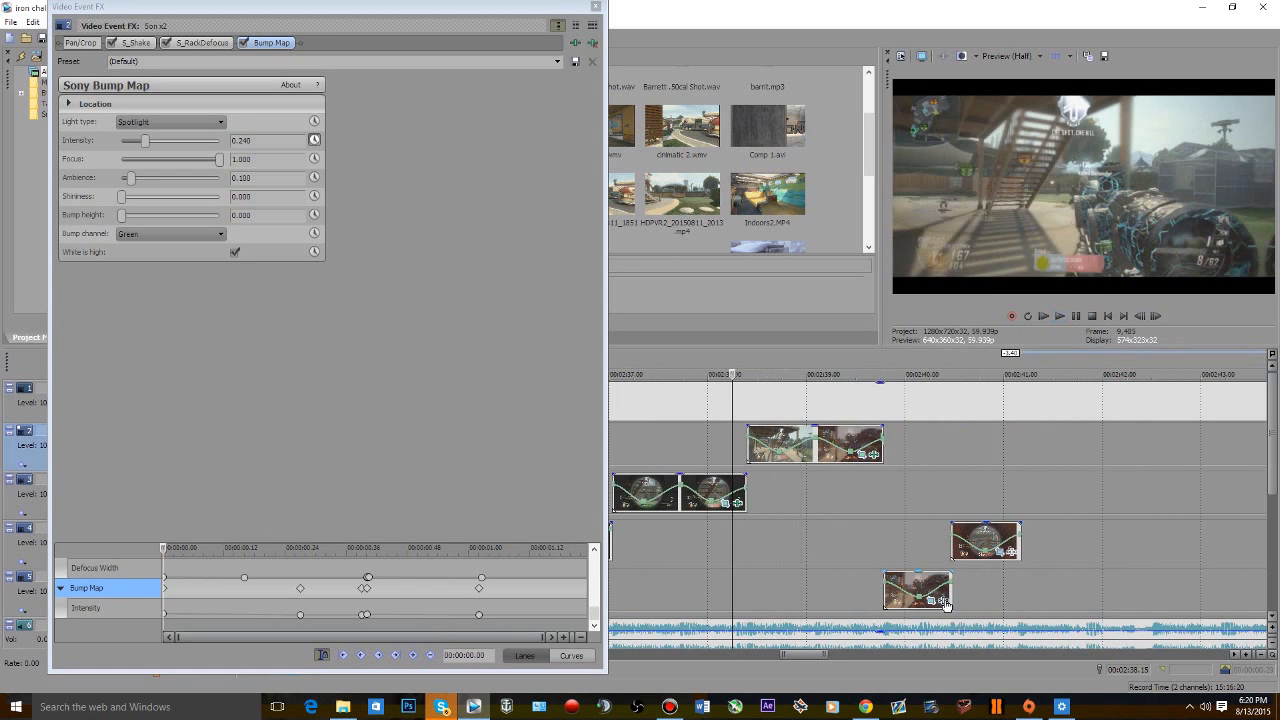
- Add the Tutorials filter package to the last gameplay clips on tracks 5 and 4
{"action": "left_click", "coordinate": [940, 602]}
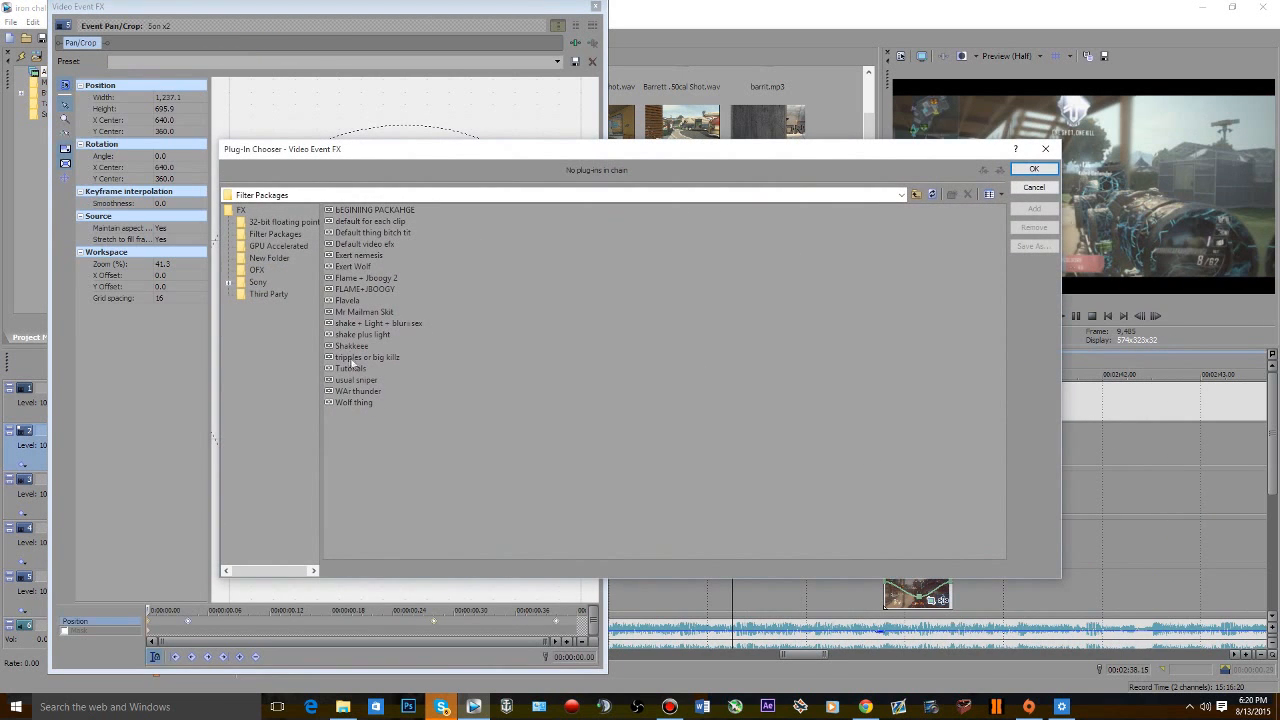
{"action": "left_click", "coordinate": [345, 371]}
{"action": "left_click", "coordinate": [1035, 169]}
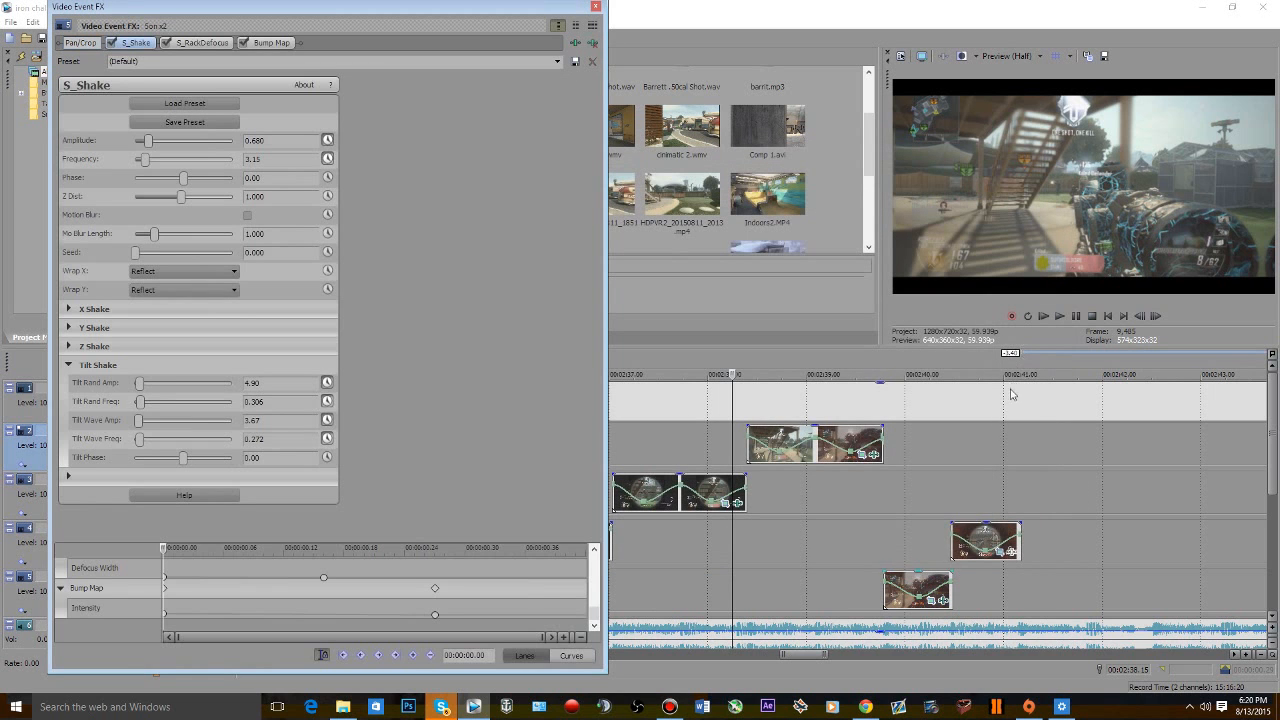
{"action": "left_click", "coordinate": [1013, 555]}
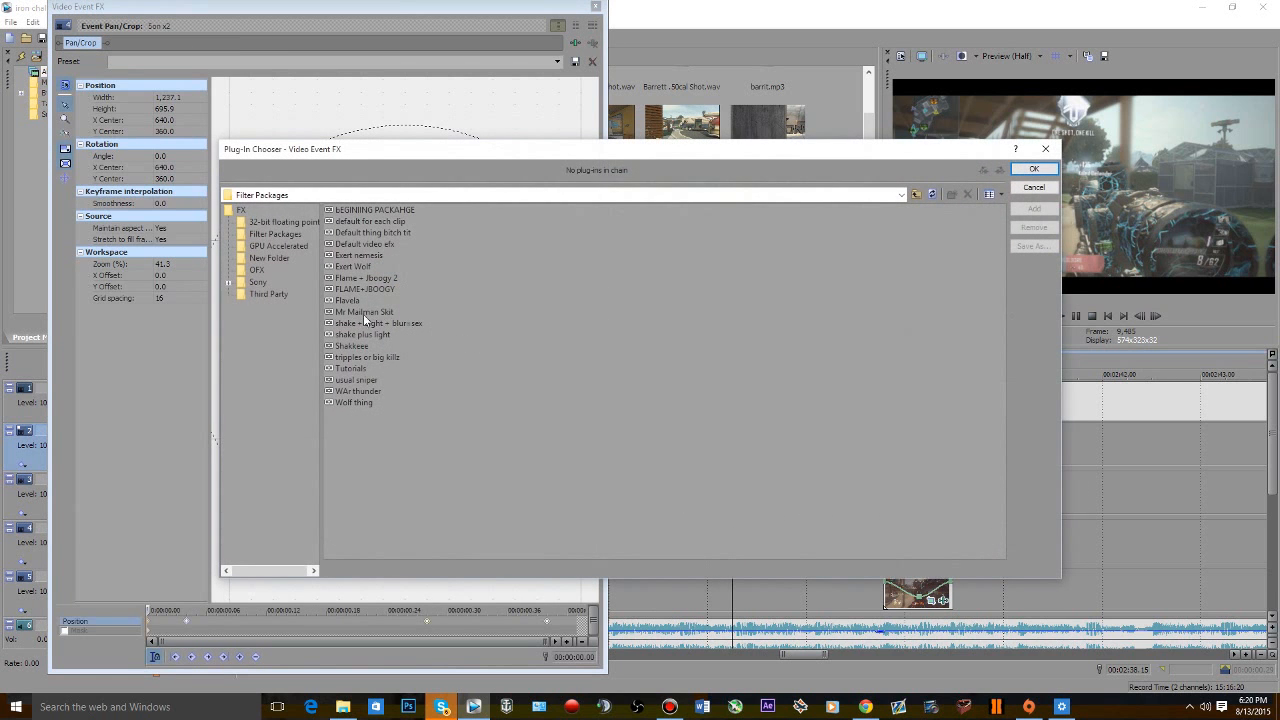
{"action": "left_click", "coordinate": [350, 370]}
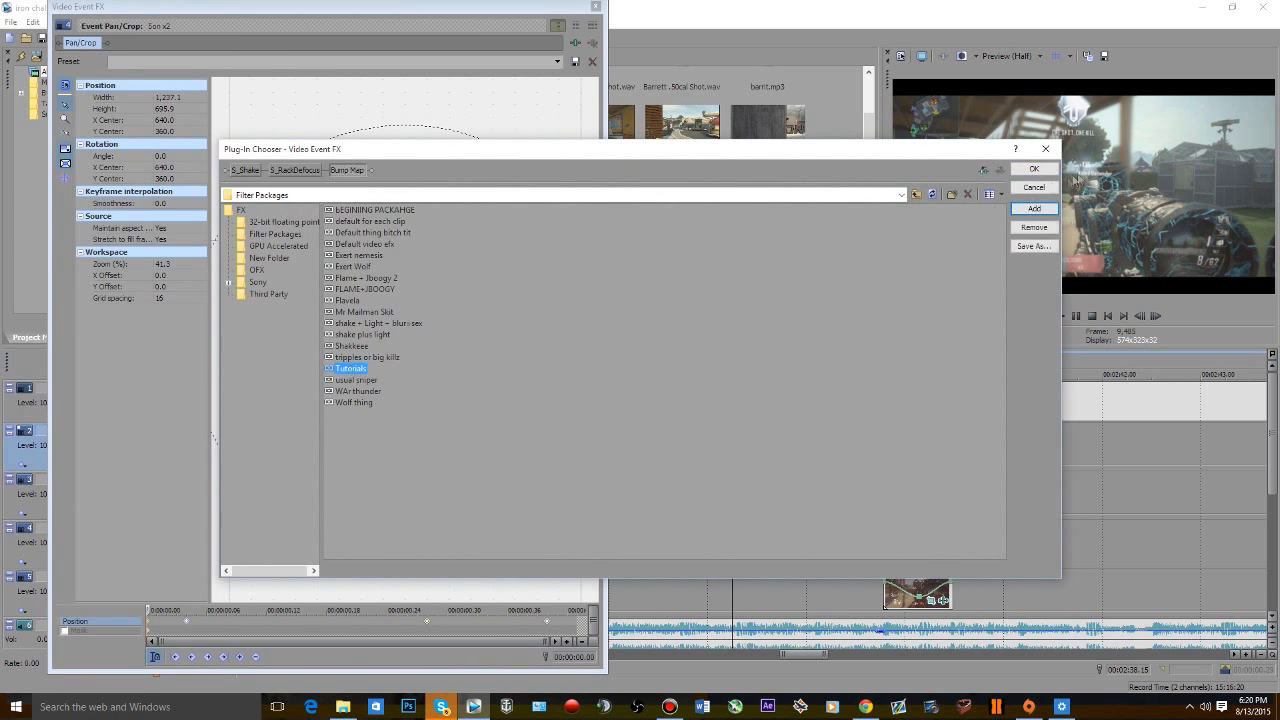
{"action": "left_click", "coordinate": [1035, 169]}
{"action": "left_click", "coordinate": [596, 6]}
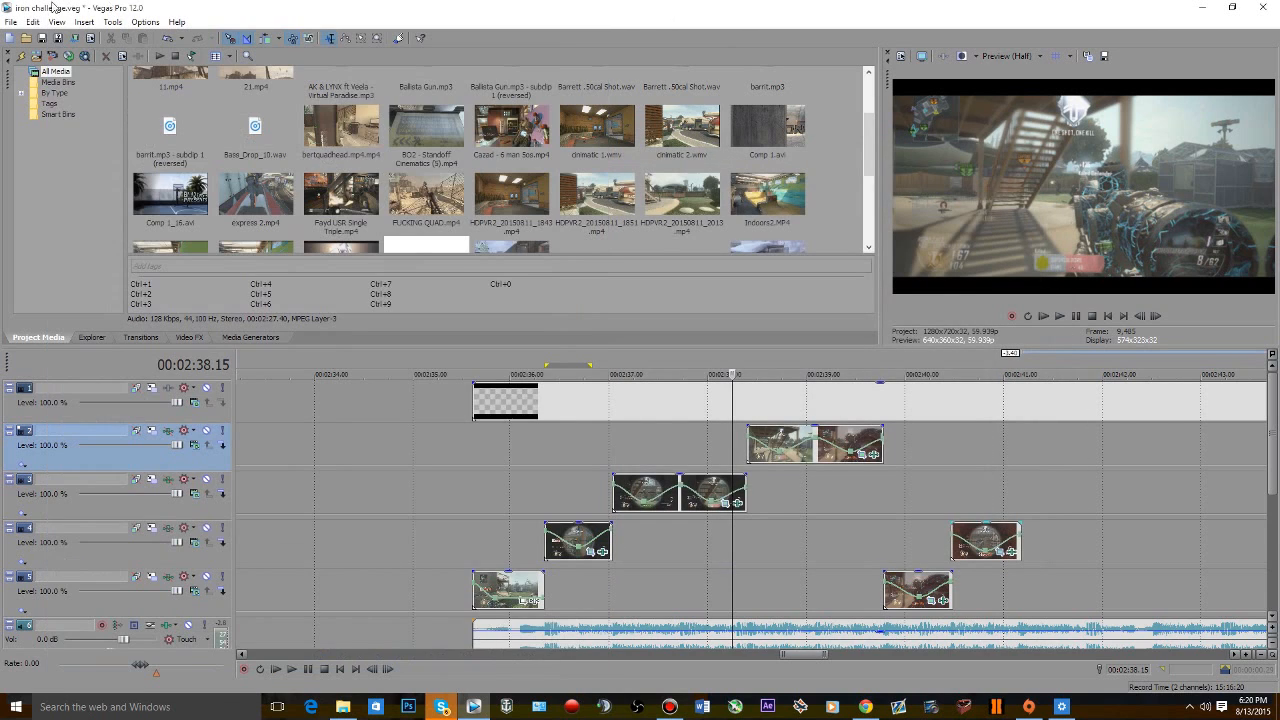
- Save the project and play the sequence from 00:02:39.47 to review the last clips on tracks 5 and 4
{"action": "key", "text": "space"}
{"action": "scroll", "coordinate": [744, 457], "scroll_direction": "up", "scroll_amount": 2}
{"action": "scroll", "coordinate": [1001, 520], "scroll_direction": "down", "scroll_amount": 1}
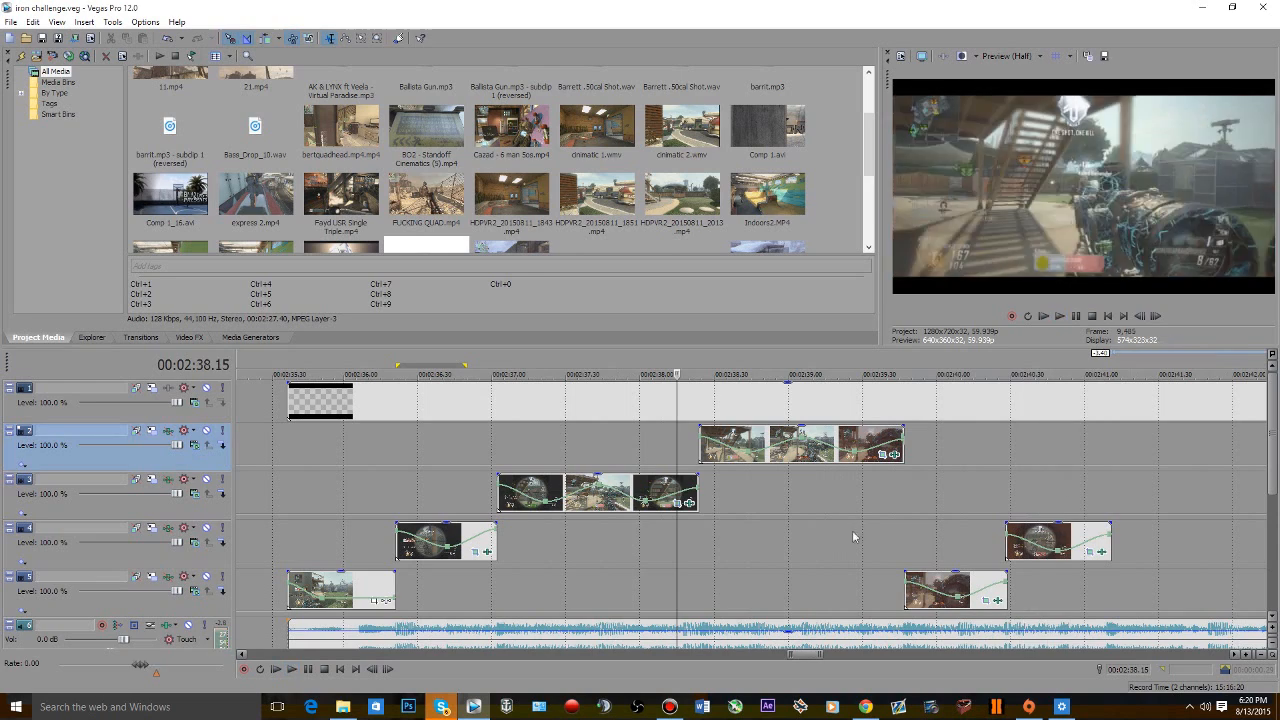
{"action": "left_click", "coordinate": [903, 530]}
{"action": "scroll", "coordinate": [904, 530], "scroll_direction": "up", "scroll_amount": 1}
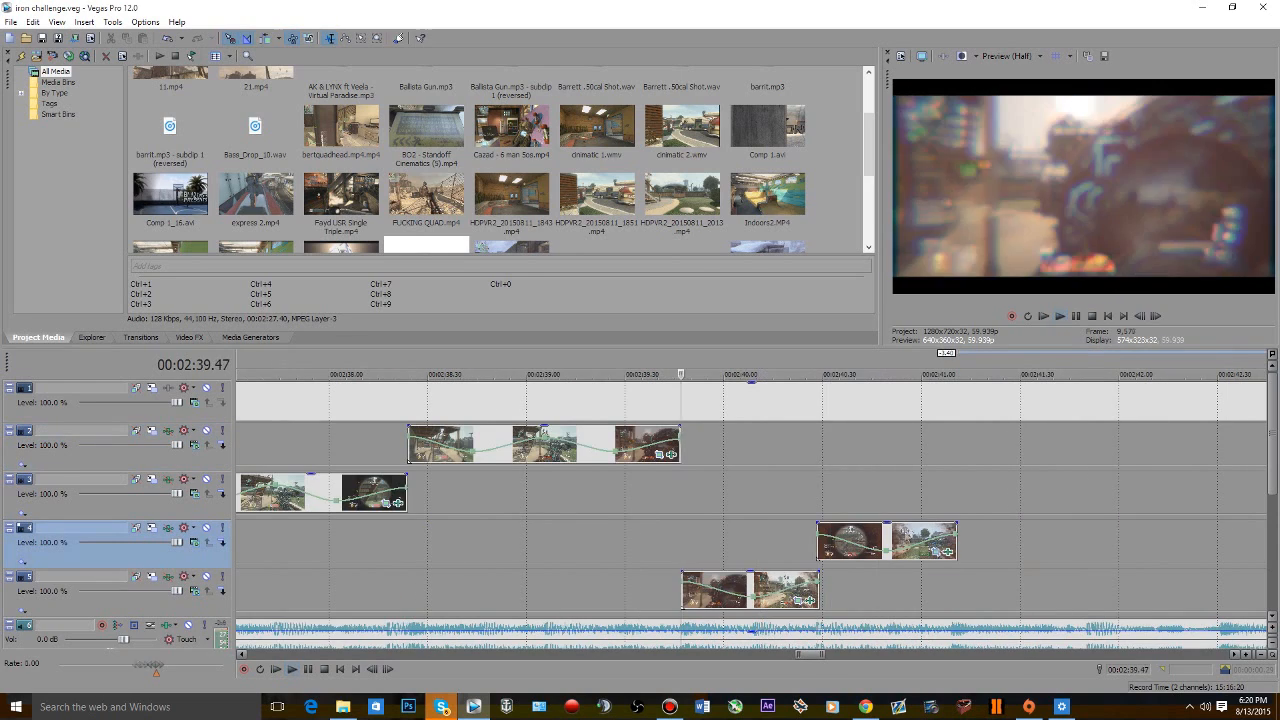
{"action": "scroll", "coordinate": [931, 563], "scroll_direction": "down", "scroll_amount": 2}
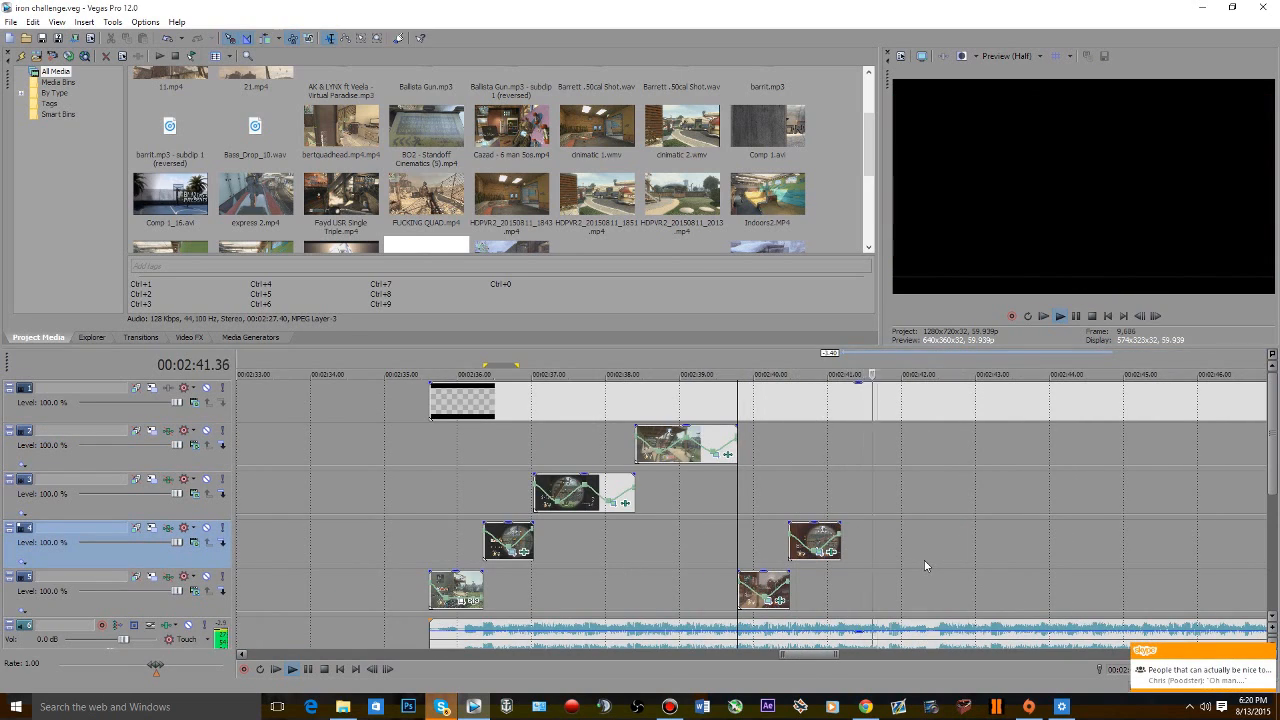
{"action": "scroll", "coordinate": [925, 566], "scroll_direction": "up", "scroll_amount": 1}
{"action": "key", "text": "space"}
{"action": "scroll", "coordinate": [660, 505], "scroll_direction": "down", "scroll_amount": 4}
{"action": "scroll", "coordinate": [608, 486], "scroll_direction": "down", "scroll_amount": 2}
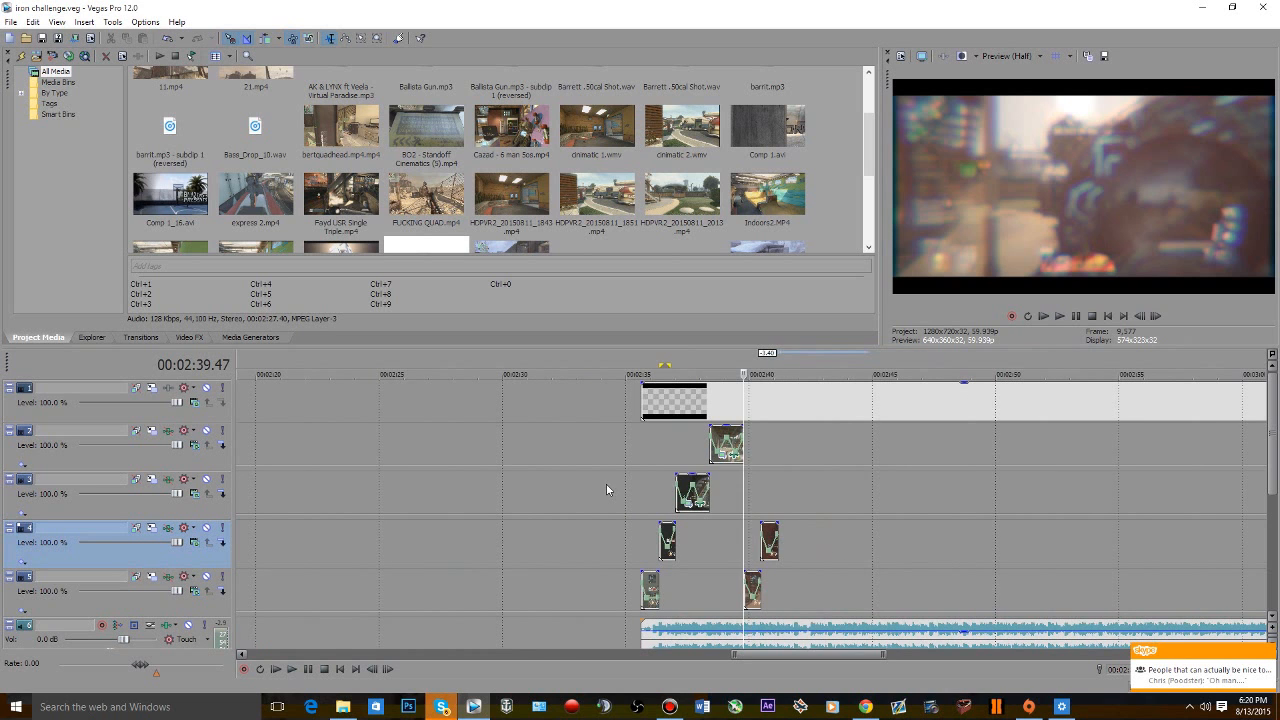
- Insert text media reading "By: BlazeEdits" on track 4 at 00:02:42.11, after the last gameplay clip
{"action": "left_click", "coordinate": [802, 555]}
{"action": "right_click", "coordinate": [802, 555]}
{"action": "left_click", "coordinate": [857, 517]}
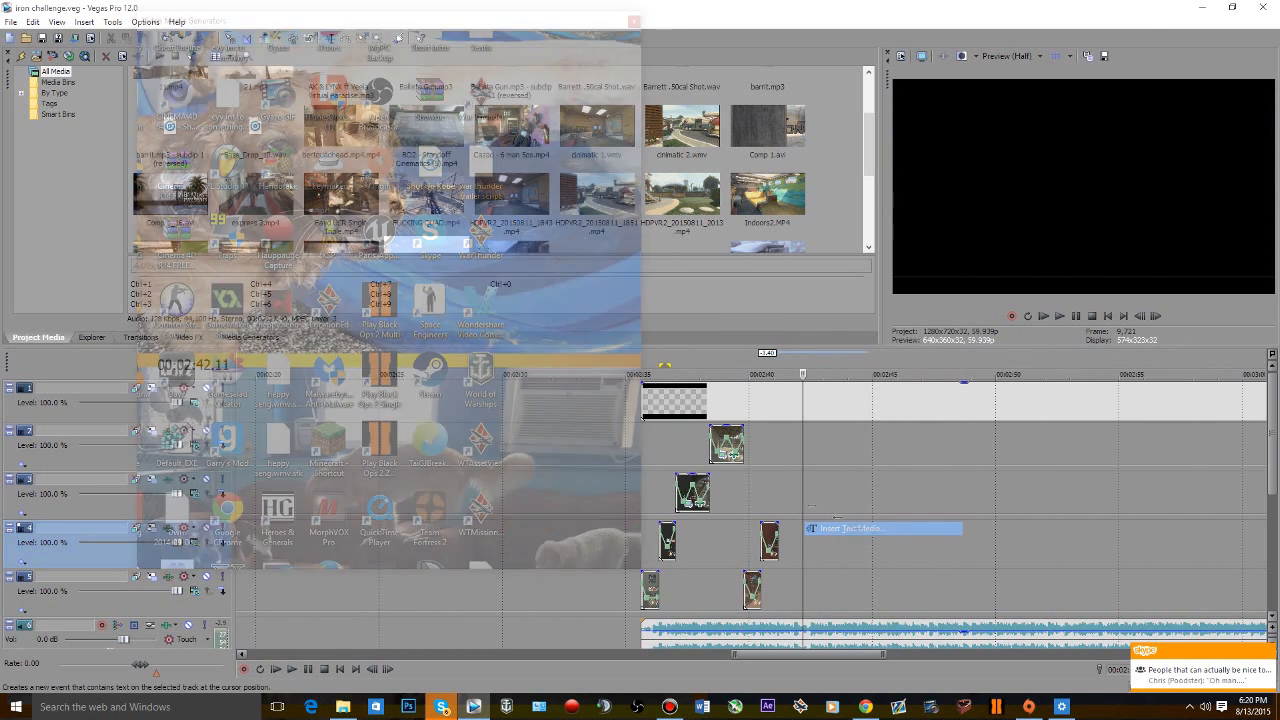
{"action": "type", "text": "By Blaze"}
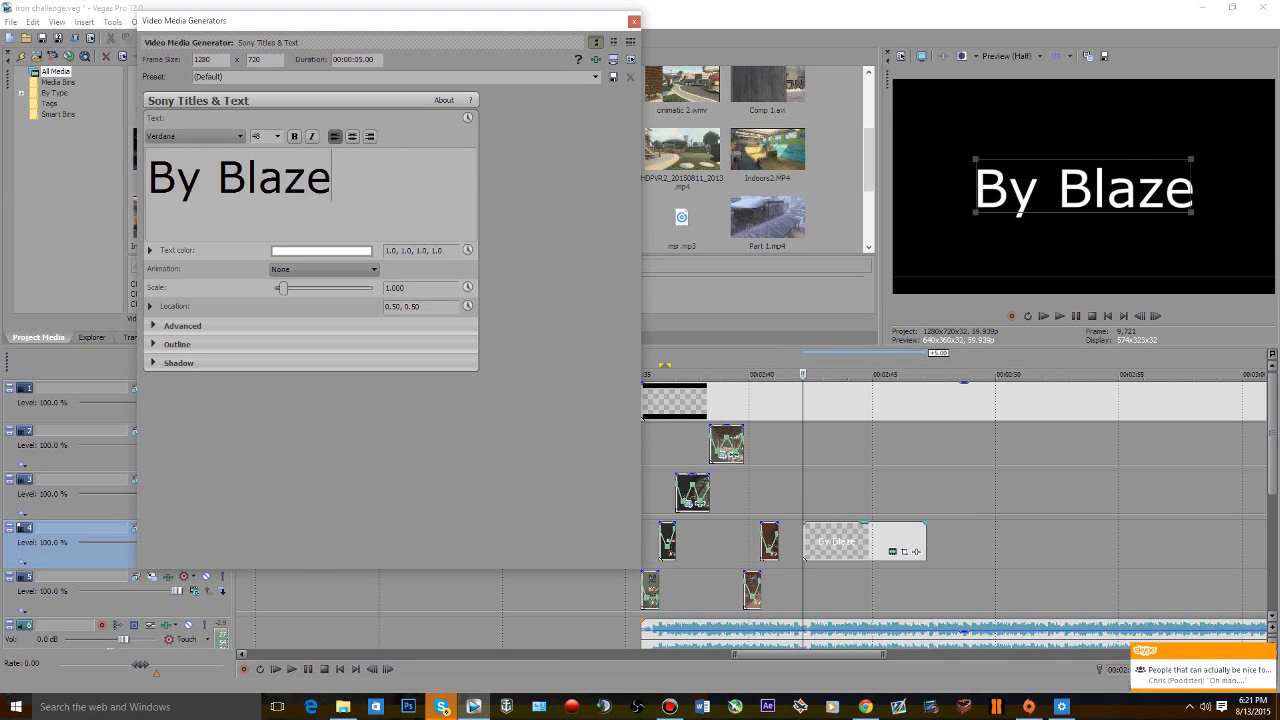
{"action": "type", "text": "Edits"}
{"action": "key", "text": "ctrl+a"}
{"action": "left_click", "coordinate": [203, 178]}
{"action": "type", "text": ":"}
- Set the whole title text's font to Yu Gothic Light
{"action": "key", "text": "ctrl+a"}
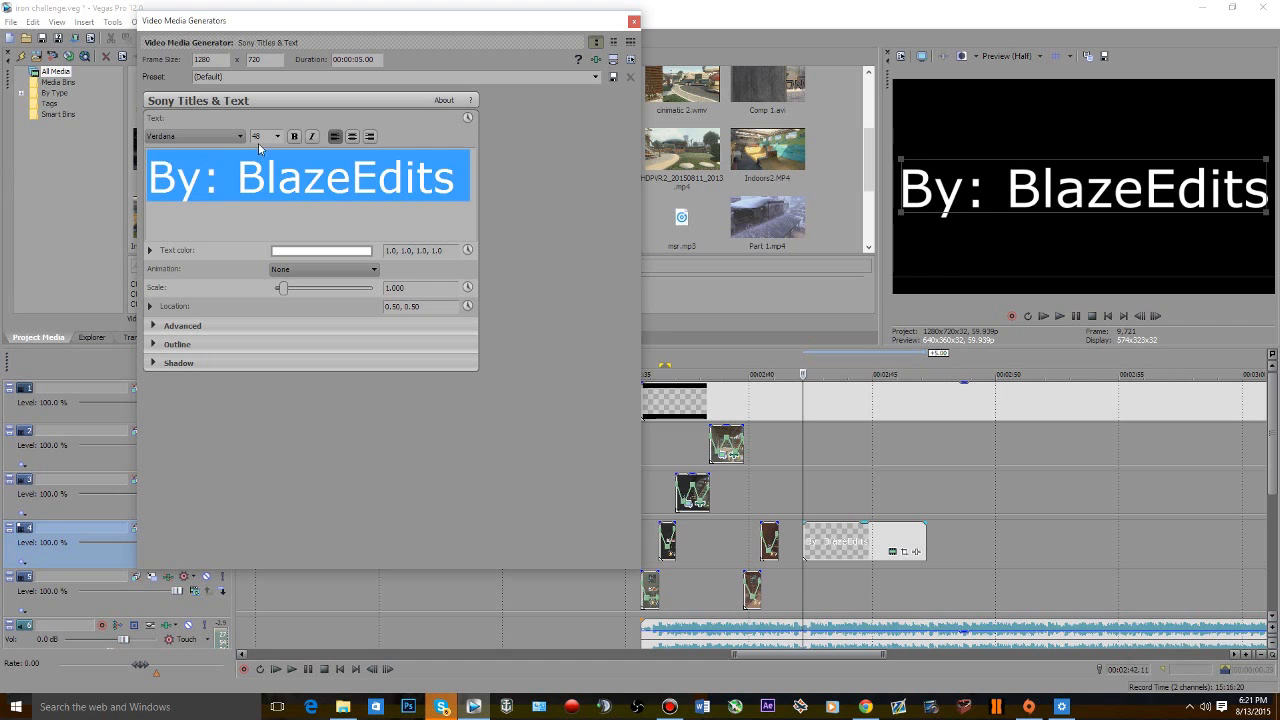
{"action": "scroll", "coordinate": [214, 141], "scroll_direction": "down", "scroll_amount": 3}
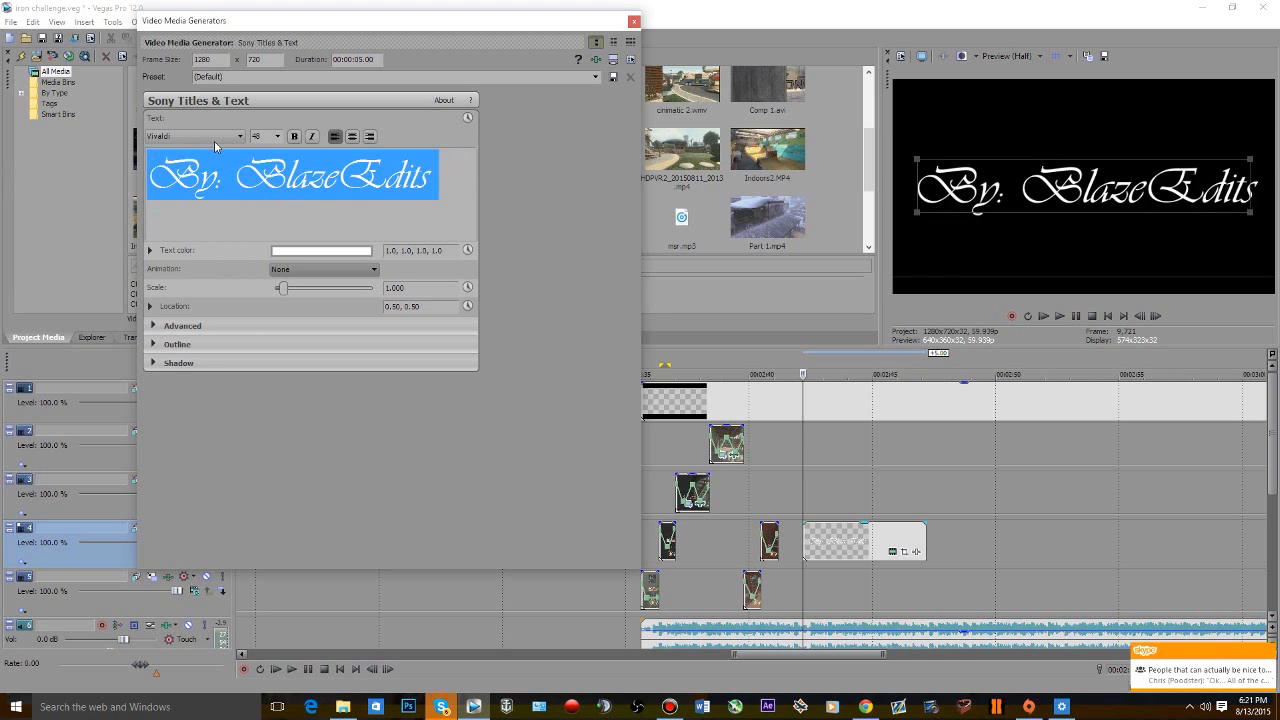
{"action": "scroll", "coordinate": [214, 141], "scroll_direction": "down", "scroll_amount": 6}
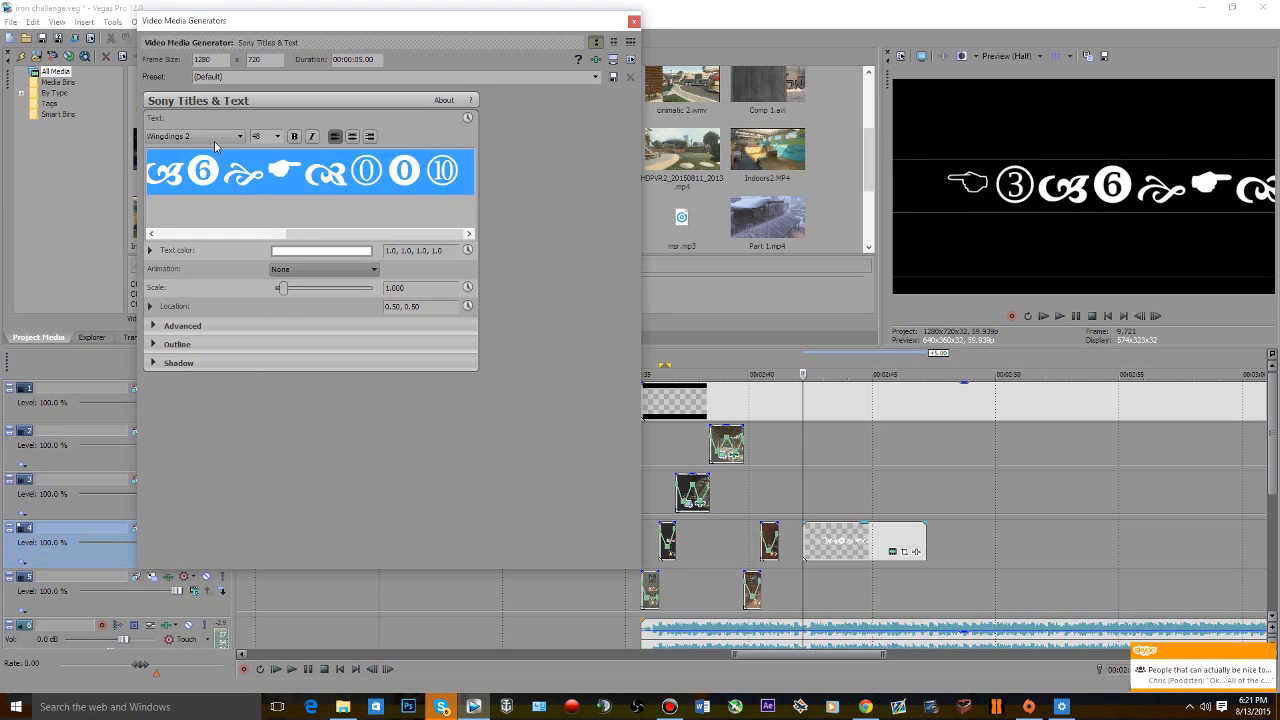
{"action": "scroll", "coordinate": [214, 141], "scroll_direction": "down", "scroll_amount": 1}
{"action": "scroll", "coordinate": [214, 141], "scroll_direction": "up", "scroll_amount": 1}
{"action": "scroll", "coordinate": [214, 141], "scroll_direction": "down", "scroll_amount": 1}
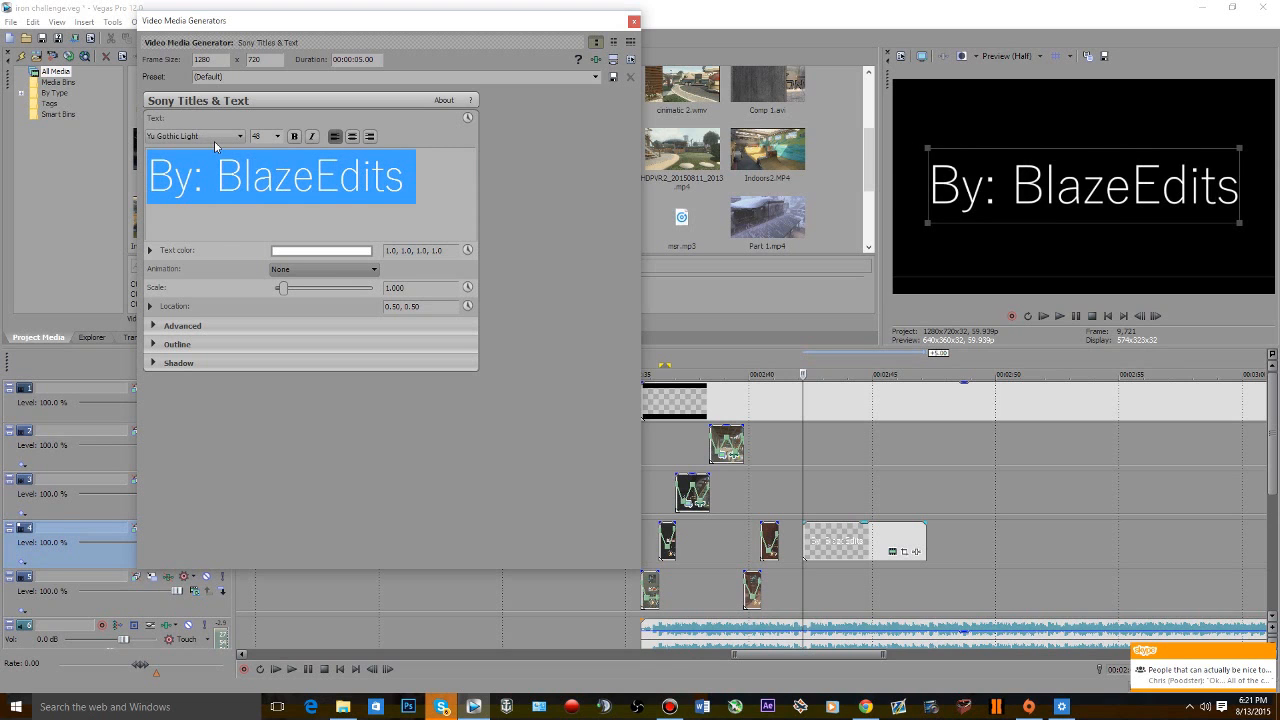
- Set the title's tracking to -0.782 and turn on keyframe animation for tracking
{"action": "left_click", "coordinate": [152, 344]}
{"action": "left_click", "coordinate": [170, 325]}
{"action": "left_click_drag", "start_coordinate": [324, 368], "coordinate": [316, 365]}
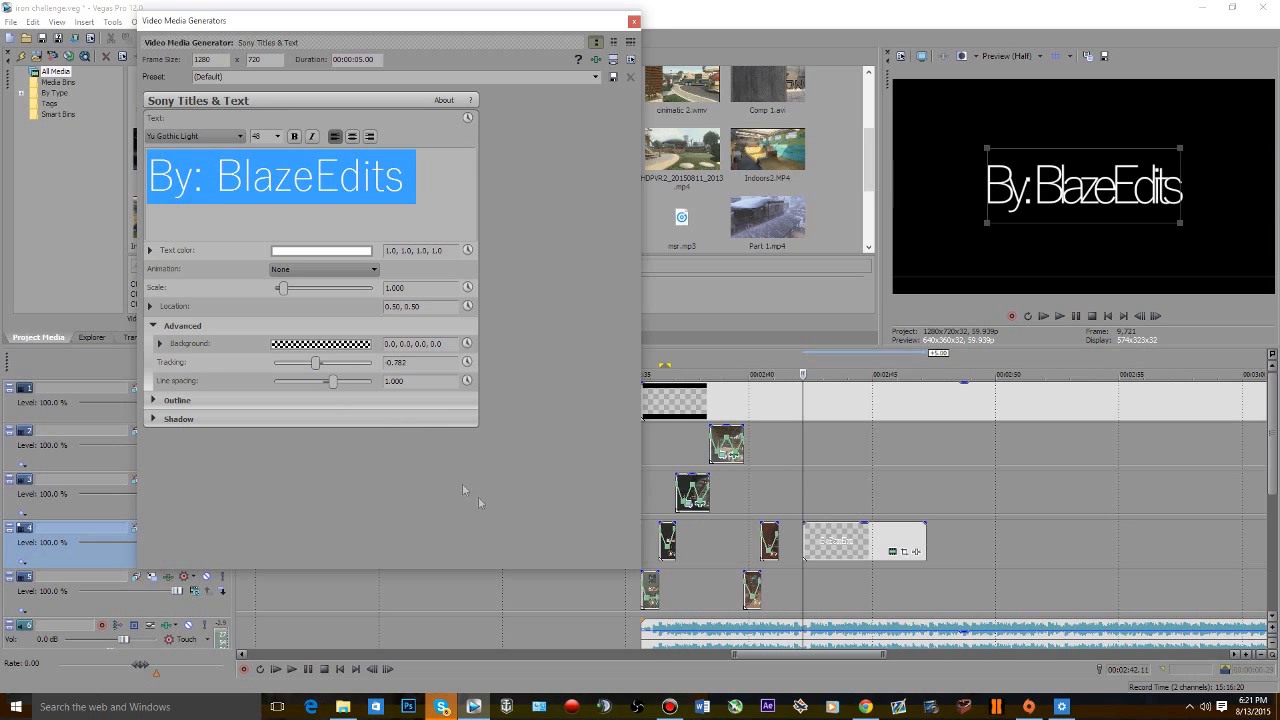
{"action": "left_click", "coordinate": [466, 362]}
- Add tracking keyframes to the title: -0.646 at 00:00:01.29 and 0.646 at 00:00:01.44
{"action": "left_click", "coordinate": [346, 472]}
{"action": "left_click", "coordinate": [289, 473]}
{"action": "left_click", "coordinate": [353, 472]}
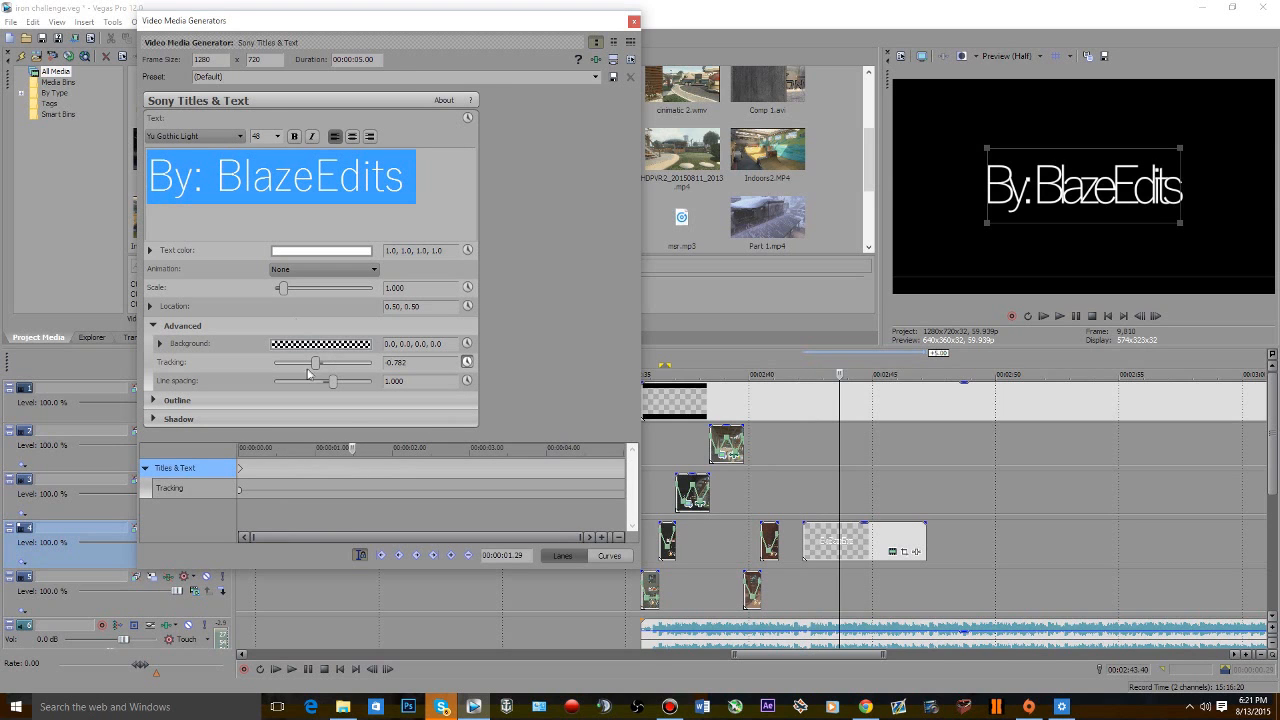
{"action": "left_click_drag", "start_coordinate": [318, 367], "coordinate": [321, 368]}
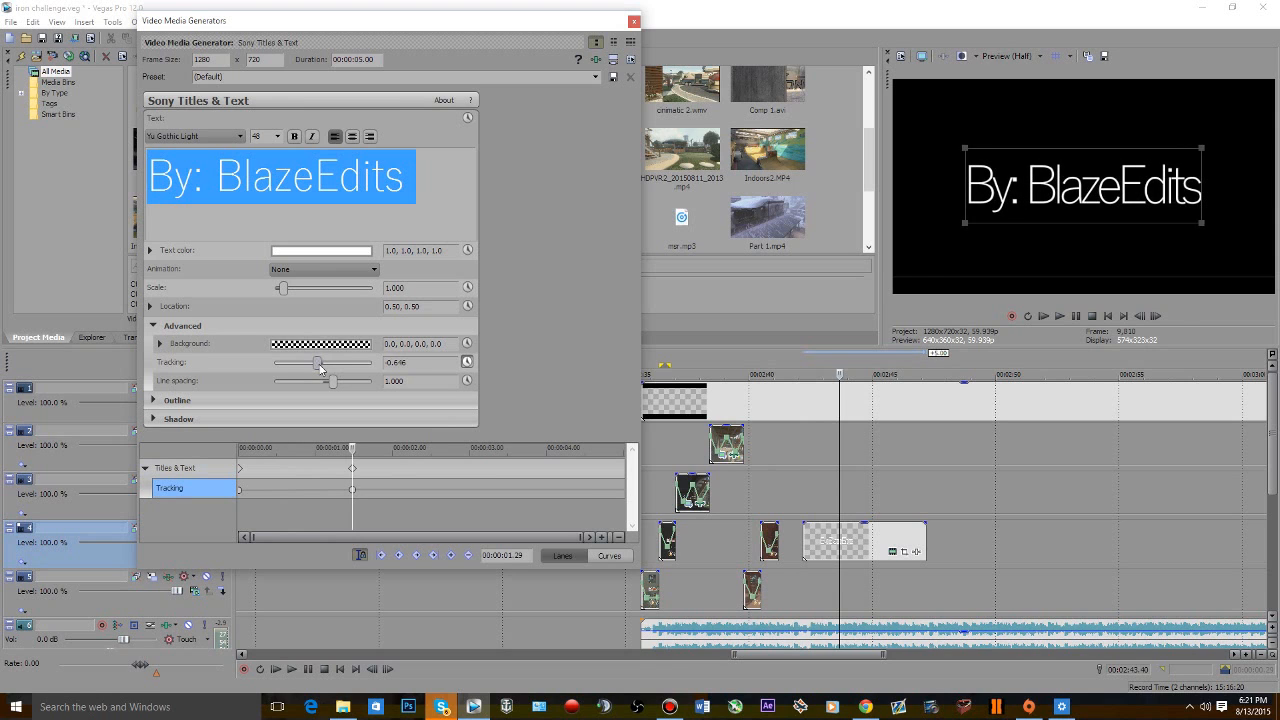
{"action": "left_click", "coordinate": [372, 468]}
{"action": "left_click_drag", "start_coordinate": [317, 366], "coordinate": [331, 367]}
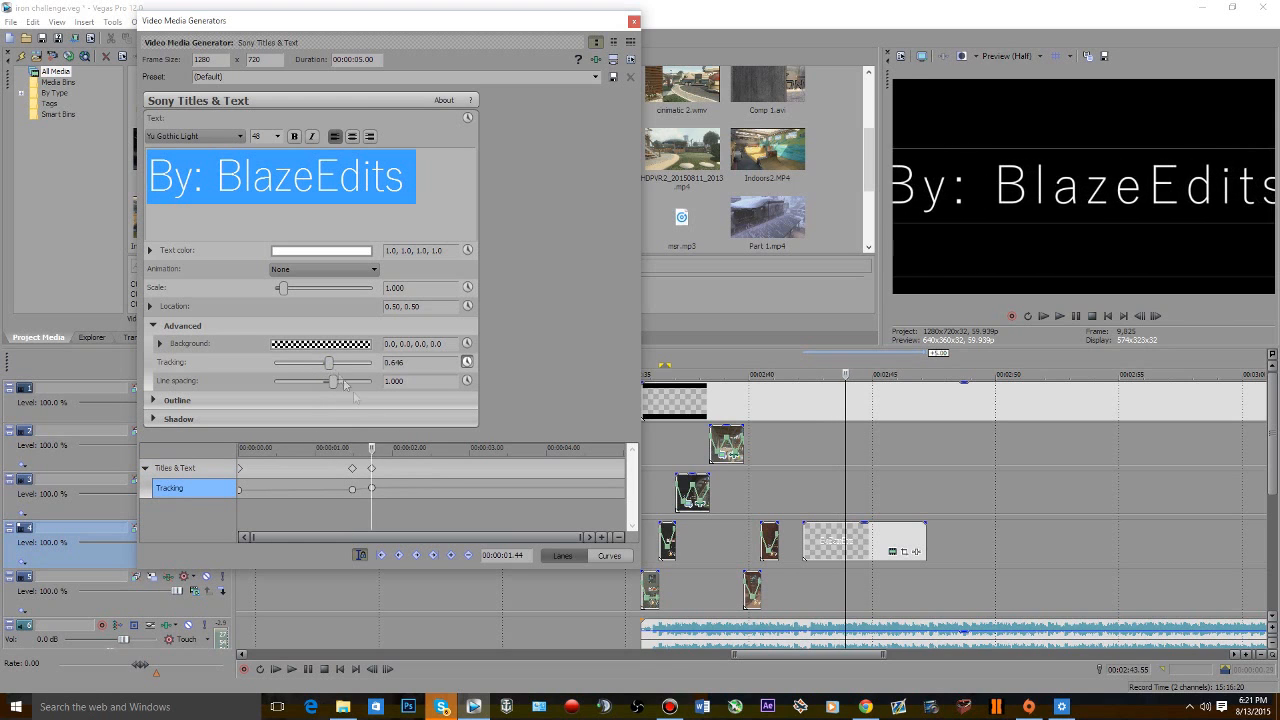
- Split the title clip at 00:02:43.50, delete the part after the split, and play the shortened title
{"action": "left_click", "coordinate": [847, 547]}
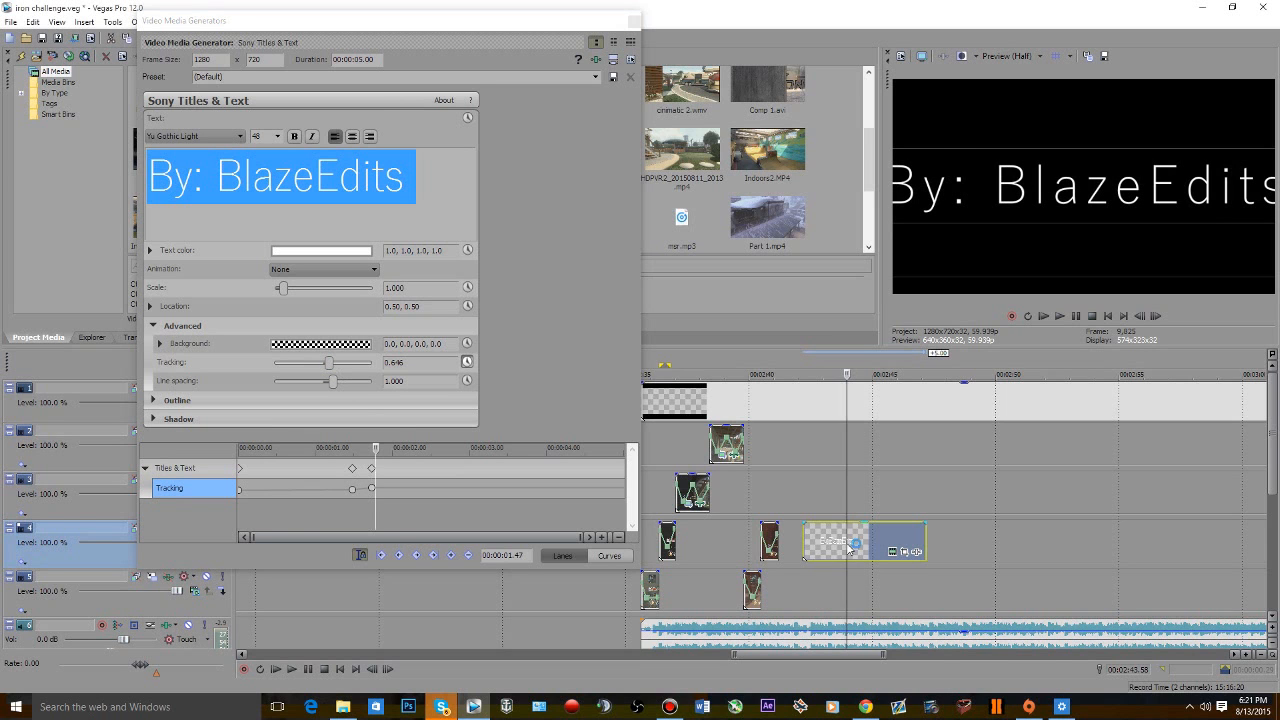
{"action": "left_click", "coordinate": [866, 553]}
{"action": "left_click", "coordinate": [843, 541]}
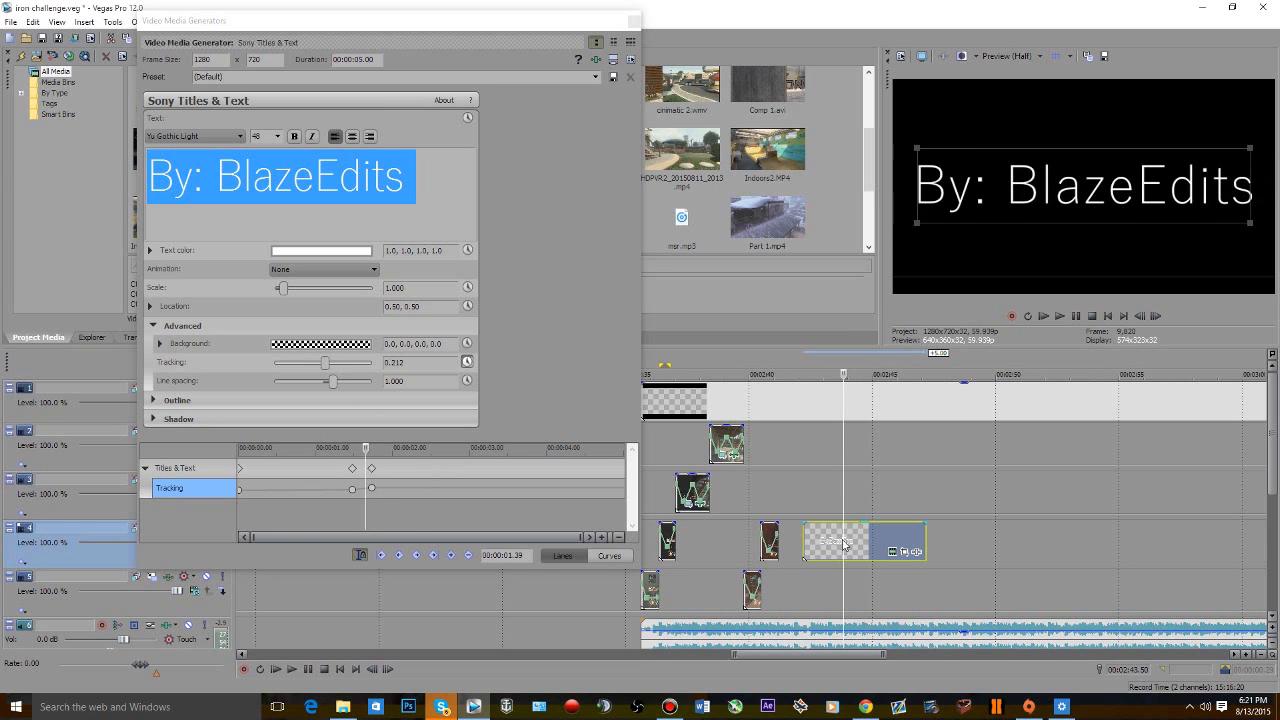
{"action": "key", "text": "s"}
{"action": "left_click", "coordinate": [858, 541]}
{"action": "key", "text": "Delete"}
{"action": "left_click", "coordinate": [837, 493]}
{"action": "scroll", "coordinate": [837, 497], "scroll_direction": "up", "scroll_amount": 5}
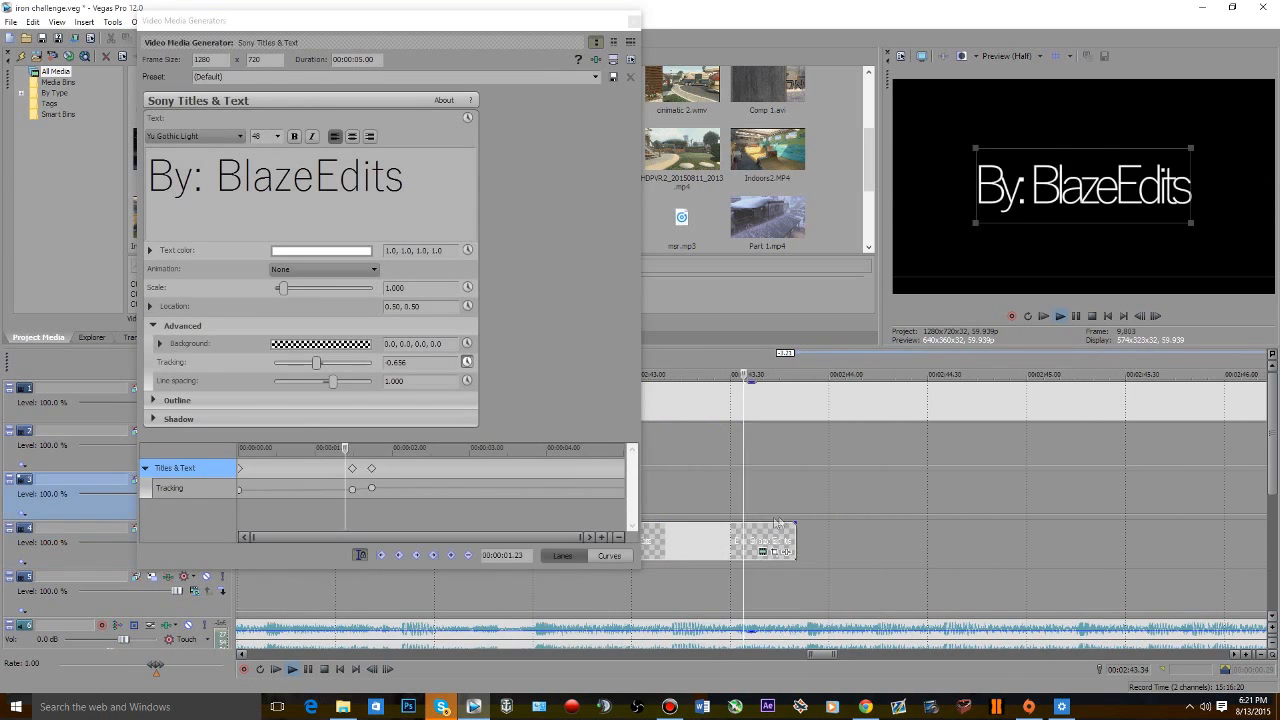
- Move the title's last tracking keyframe to 00:00:01.56 and extend the end of the title clip to 00:02:44.07
{"action": "left_click_drag", "start_coordinate": [795, 532], "coordinate": [806, 531]}
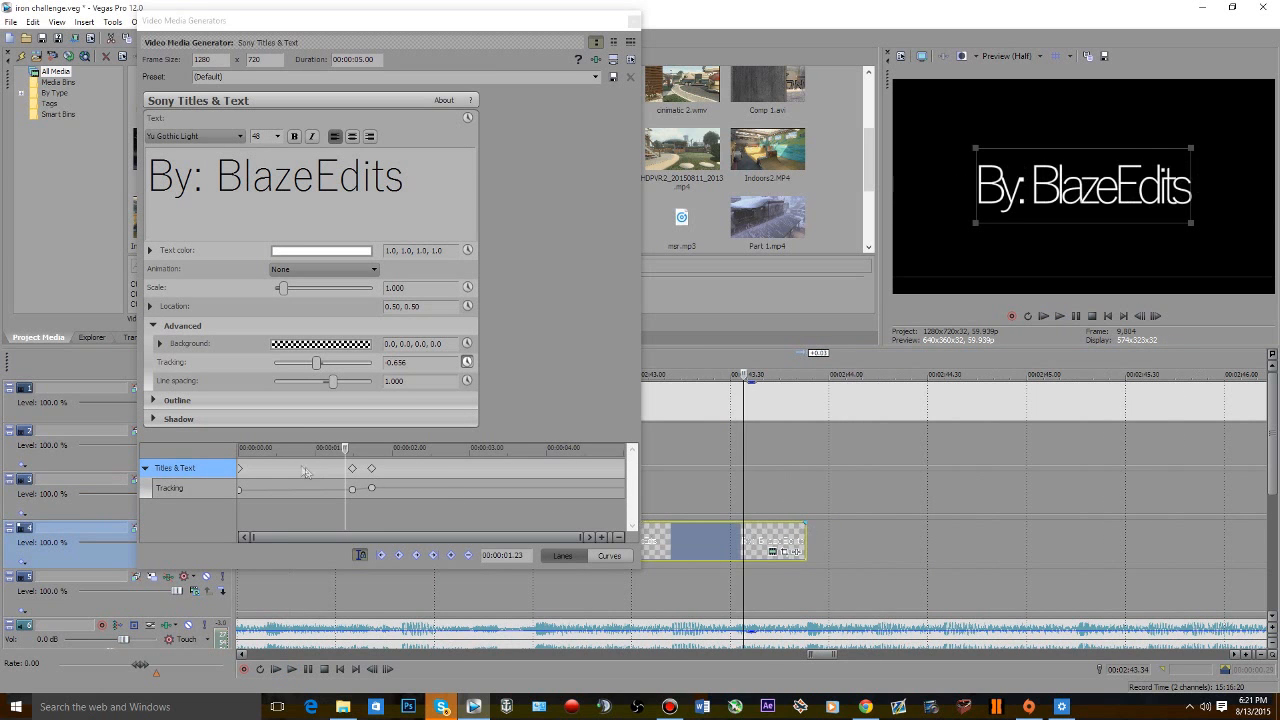
{"action": "right_click", "coordinate": [349, 471]}
{"action": "left_click", "coordinate": [347, 483]}
{"action": "left_click_drag", "start_coordinate": [348, 480], "coordinate": [357, 470]}
{"action": "right_click", "coordinate": [357, 471]}
{"action": "left_click", "coordinate": [375, 600]}
{"action": "left_click", "coordinate": [387, 481]}
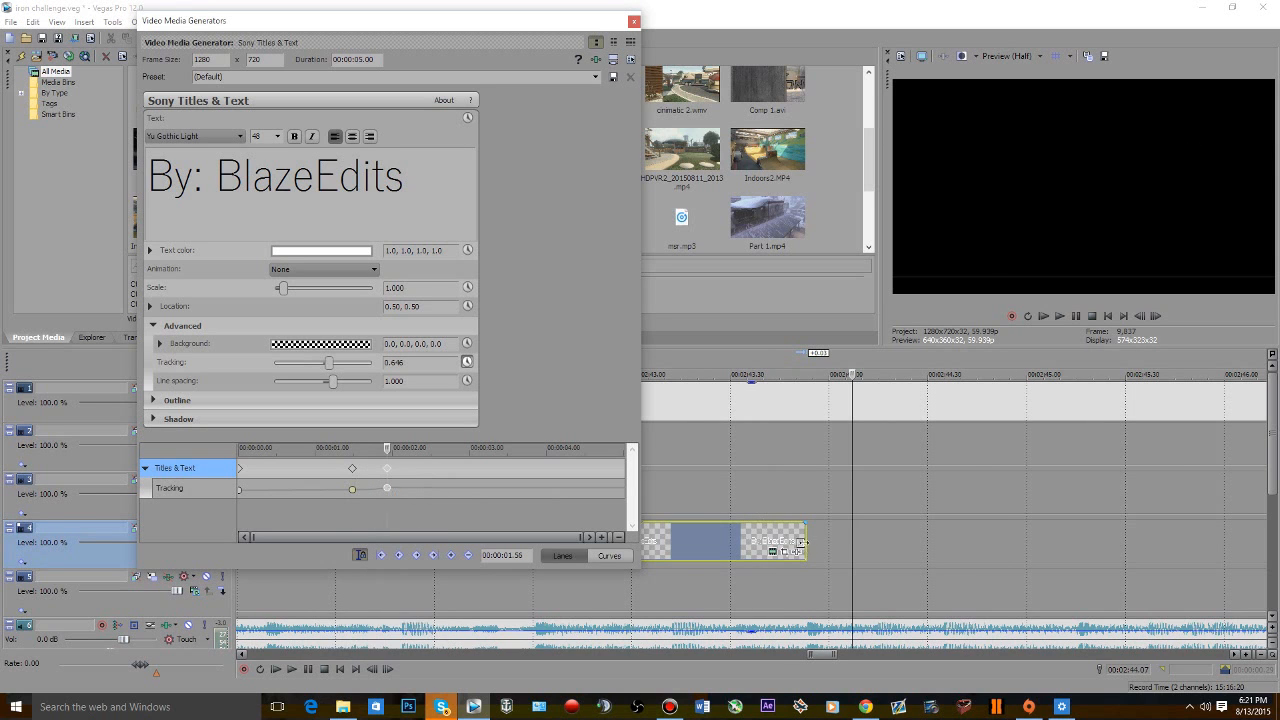
{"action": "left_click_drag", "start_coordinate": [800, 542], "coordinate": [852, 542]}
{"action": "left_click", "coordinate": [770, 493]}
{"action": "left_click", "coordinate": [700, 485]}
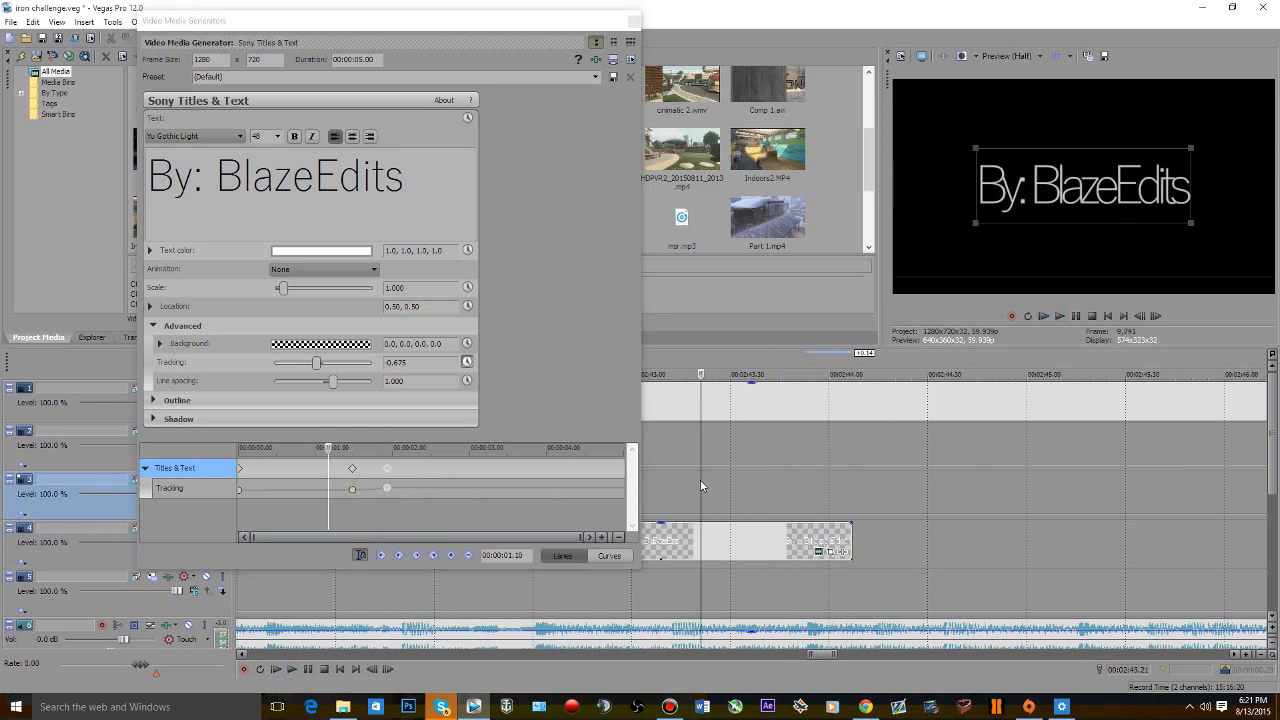
- Add a fade-out to the end of the title clip and play it
{"action": "left_click_drag", "start_coordinate": [843, 521], "coordinate": [790, 522]}
{"action": "key", "text": "space"}
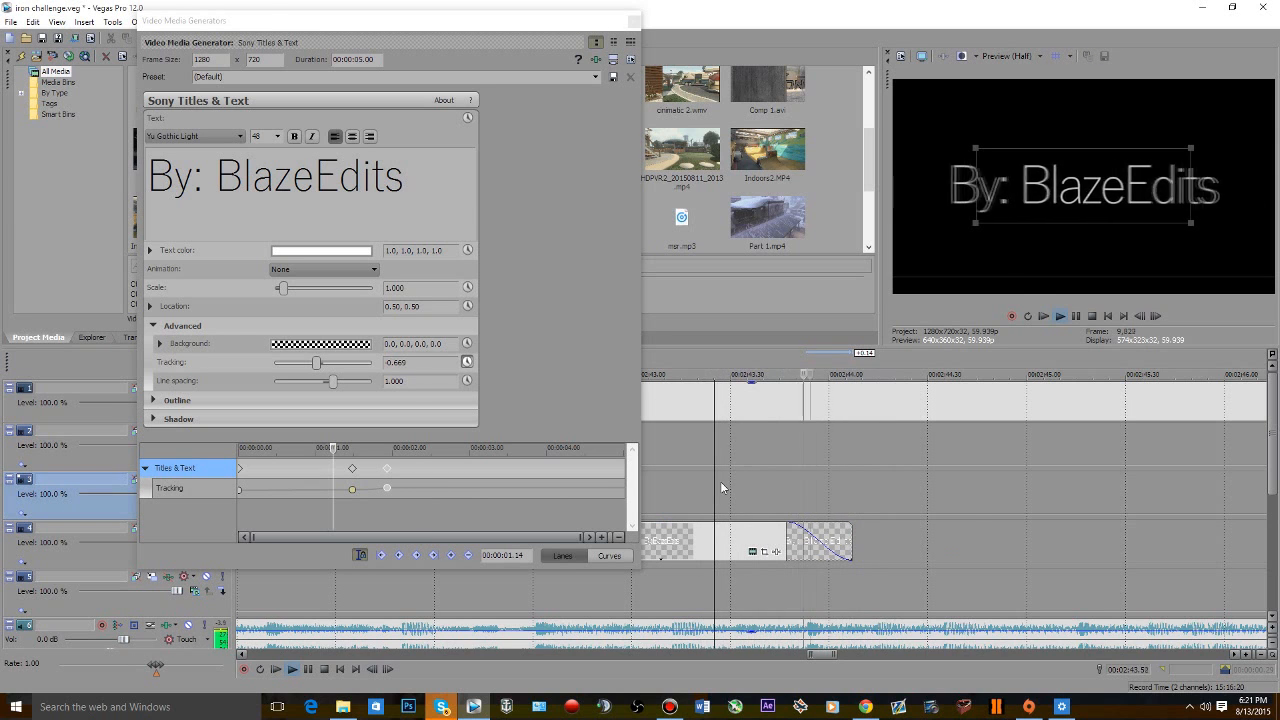
{"action": "key", "text": "space"}
- Move the title's middle tracking keyframe to about 00:00:01.44, nearer the last one, and play the title from its start
{"action": "left_click", "coordinate": [351, 470]}
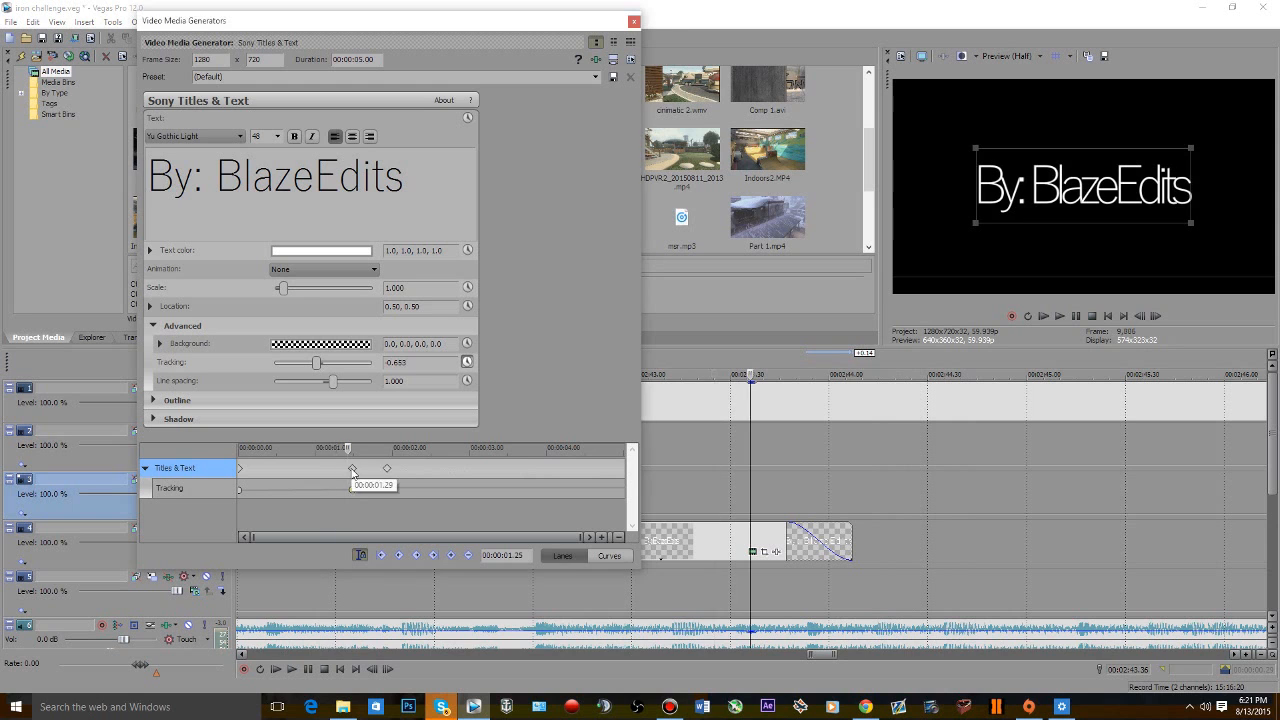
{"action": "left_click", "coordinate": [715, 484]}
{"action": "key", "text": "space"}
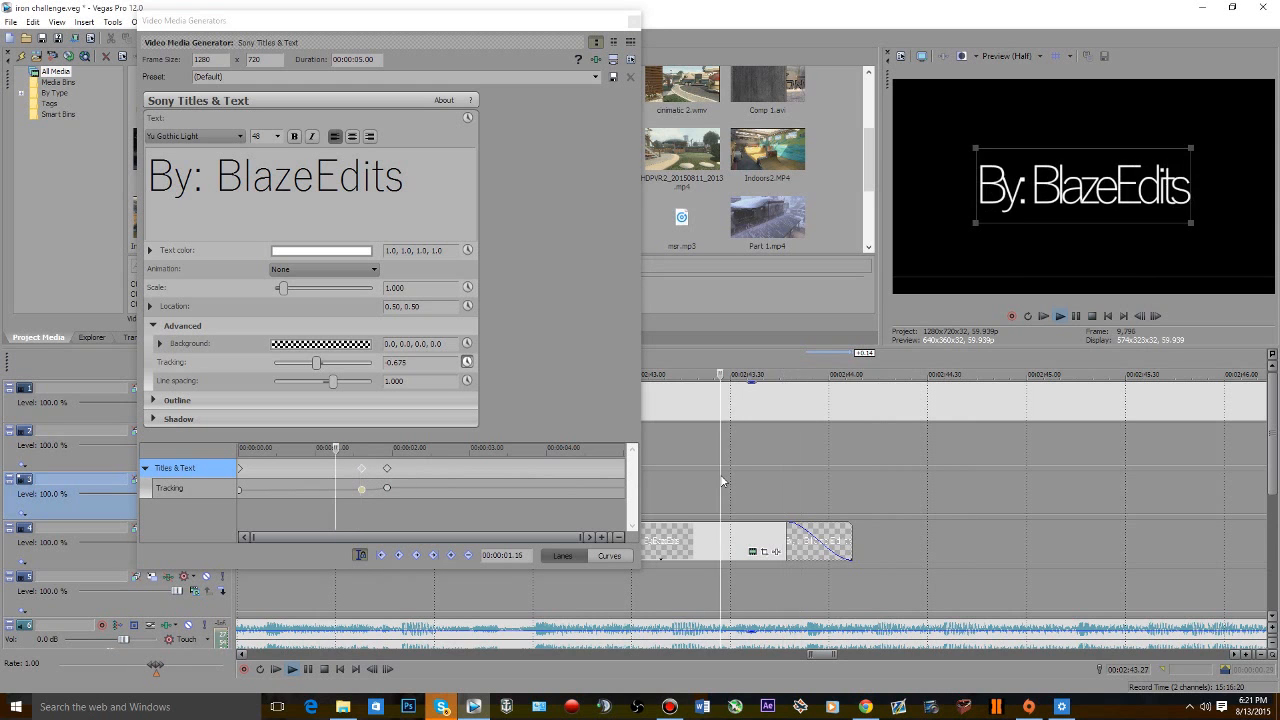
{"action": "key", "text": "space"}
{"action": "left_click_drag", "start_coordinate": [362, 470], "coordinate": [371, 472]}
{"action": "left_click", "coordinate": [731, 474]}
{"action": "key", "text": "space"}
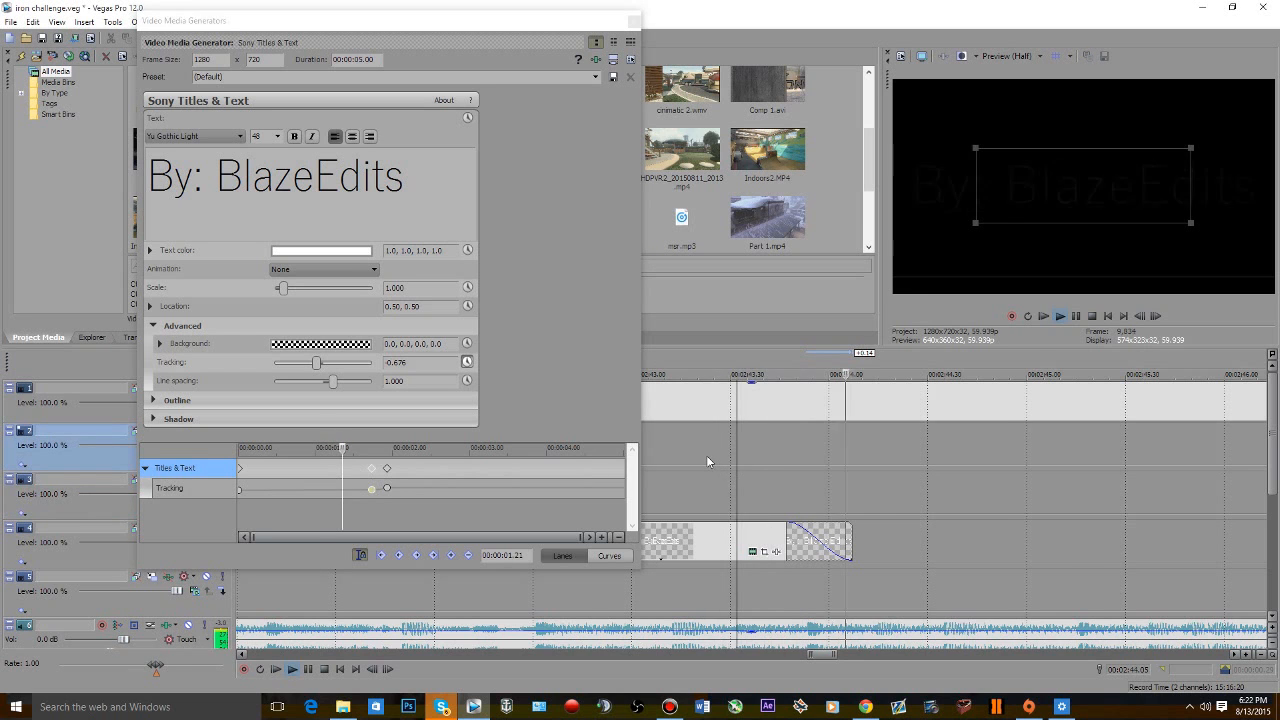
{"action": "scroll", "coordinate": [751, 473], "scroll_direction": "down", "scroll_amount": 2}
{"action": "left_click", "coordinate": [666, 481]}
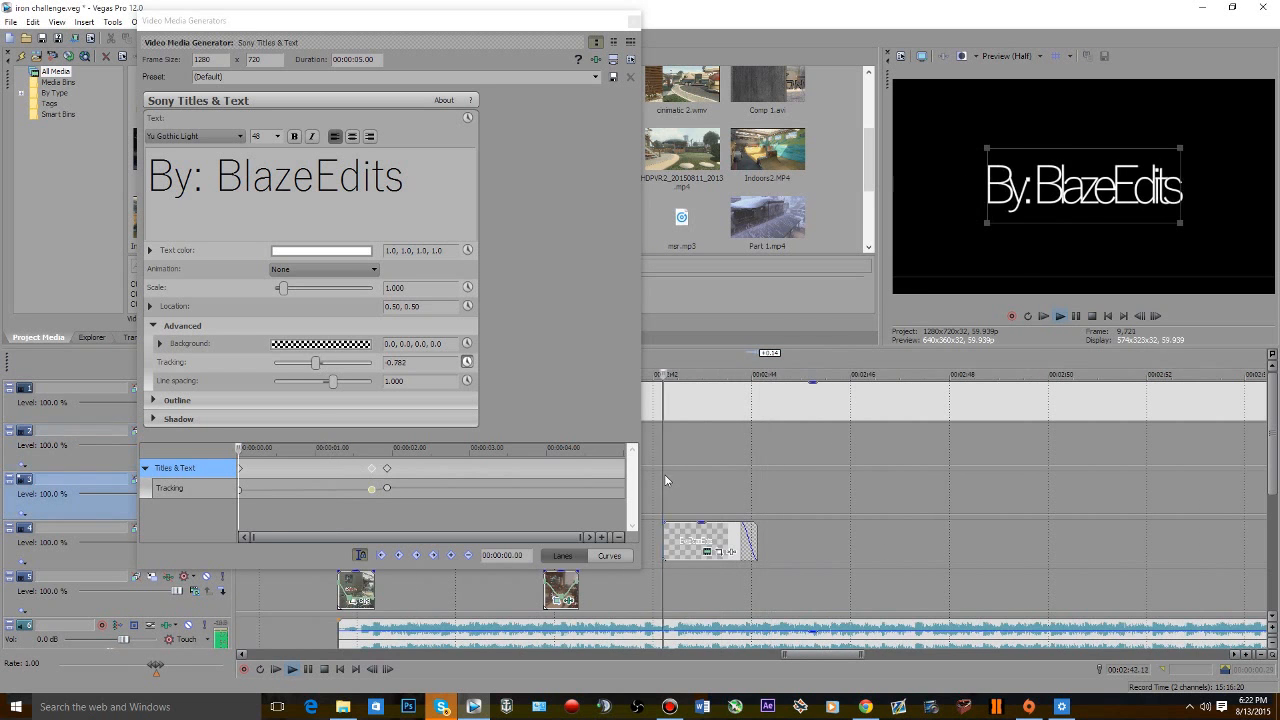
{"action": "scroll", "coordinate": [740, 478], "scroll_direction": "up", "scroll_amount": 2}
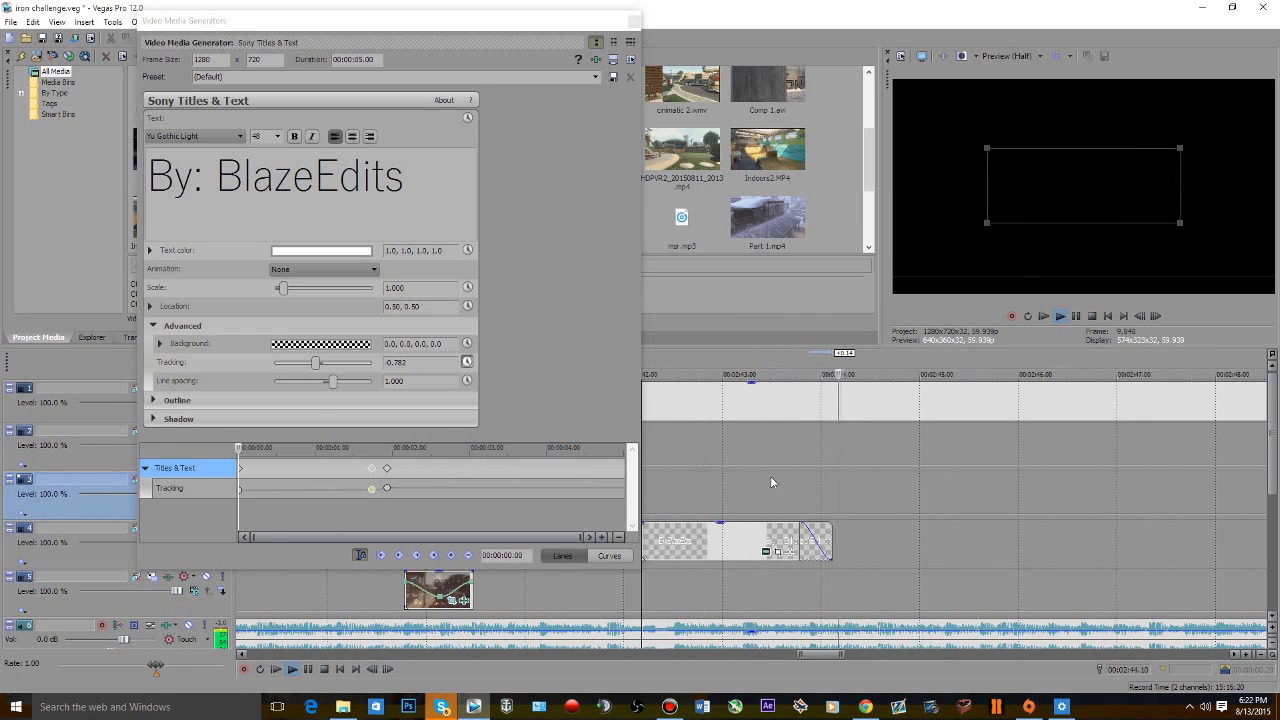
- Trim the title clip's end to about 00:02:44.02 and shorten its fade-out
{"action": "scroll", "coordinate": [791, 500], "scroll_direction": "up", "scroll_amount": 4}
{"action": "scroll", "coordinate": [791, 500], "scroll_direction": "up", "scroll_amount": 2}
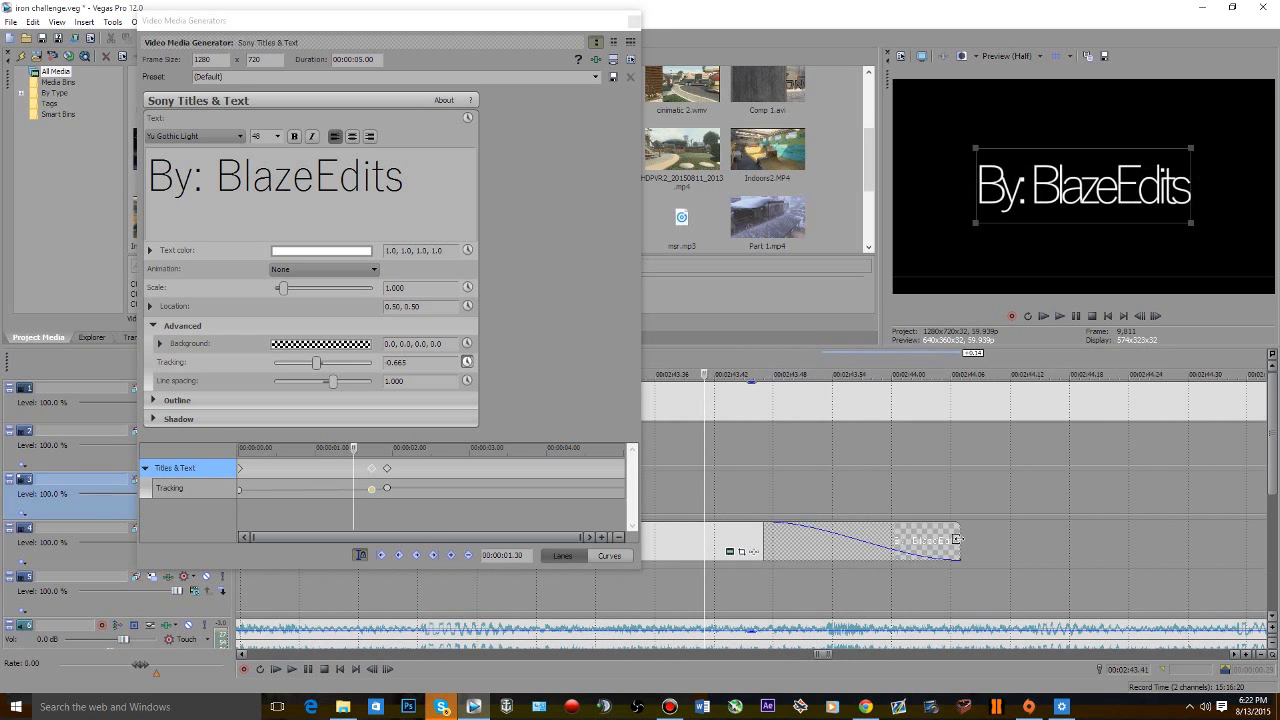
{"action": "left_click_drag", "start_coordinate": [956, 540], "coordinate": [904, 530]}
{"action": "left_click_drag", "start_coordinate": [719, 540], "coordinate": [834, 546]}
{"action": "key", "text": "space"}
{"action": "key", "text": "space"}
{"action": "key", "text": "space"}
{"action": "scroll", "coordinate": [847, 536], "scroll_direction": "down", "scroll_amount": 1}
{"action": "key", "text": "space"}
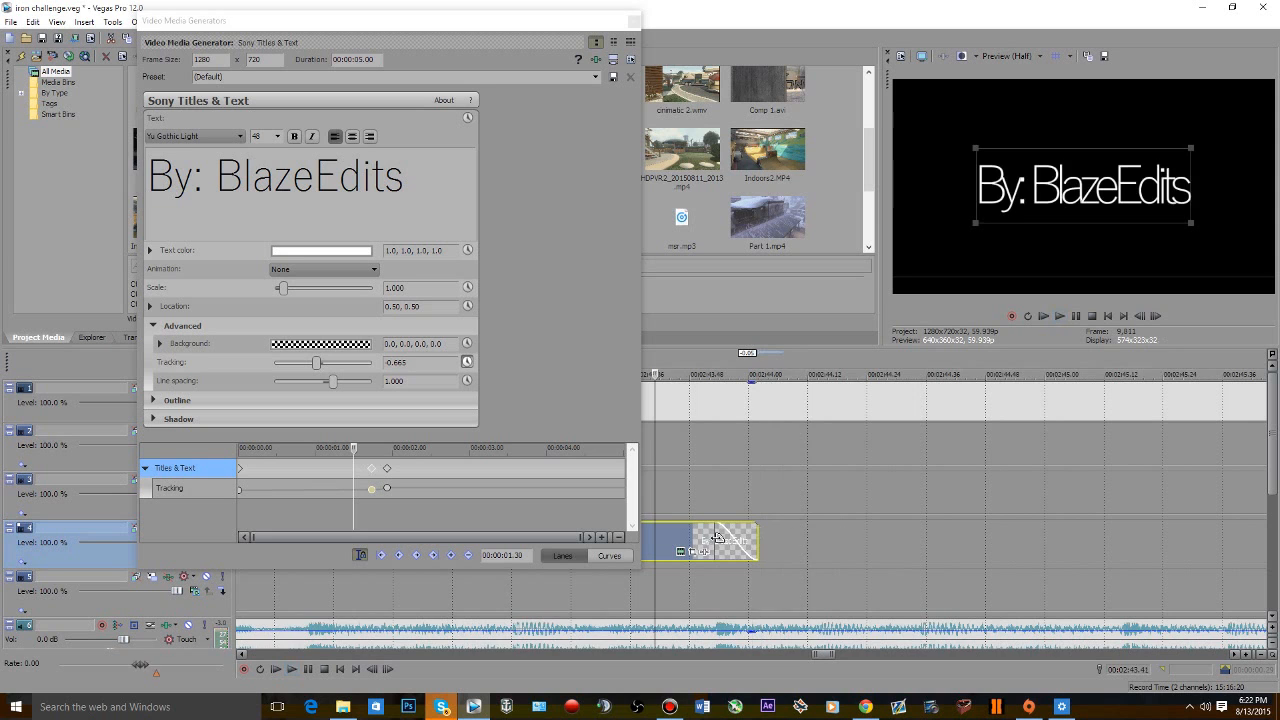
- Lengthen the title's fade-out slightly and play the end of the title
{"action": "left_click_drag", "start_coordinate": [717, 537], "coordinate": [697, 538]}
{"action": "key", "text": "space"}
{"action": "scroll", "coordinate": [715, 483], "scroll_direction": "down", "scroll_amount": 1}
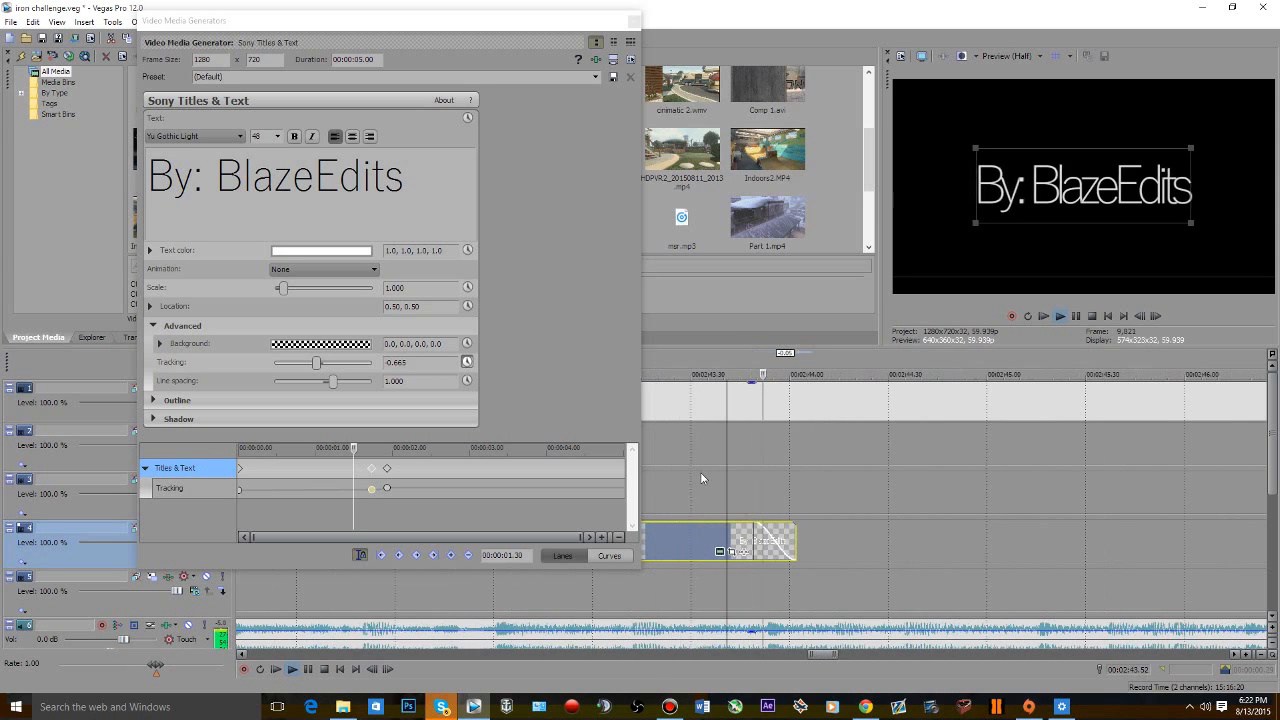
{"action": "key", "text": "space"}
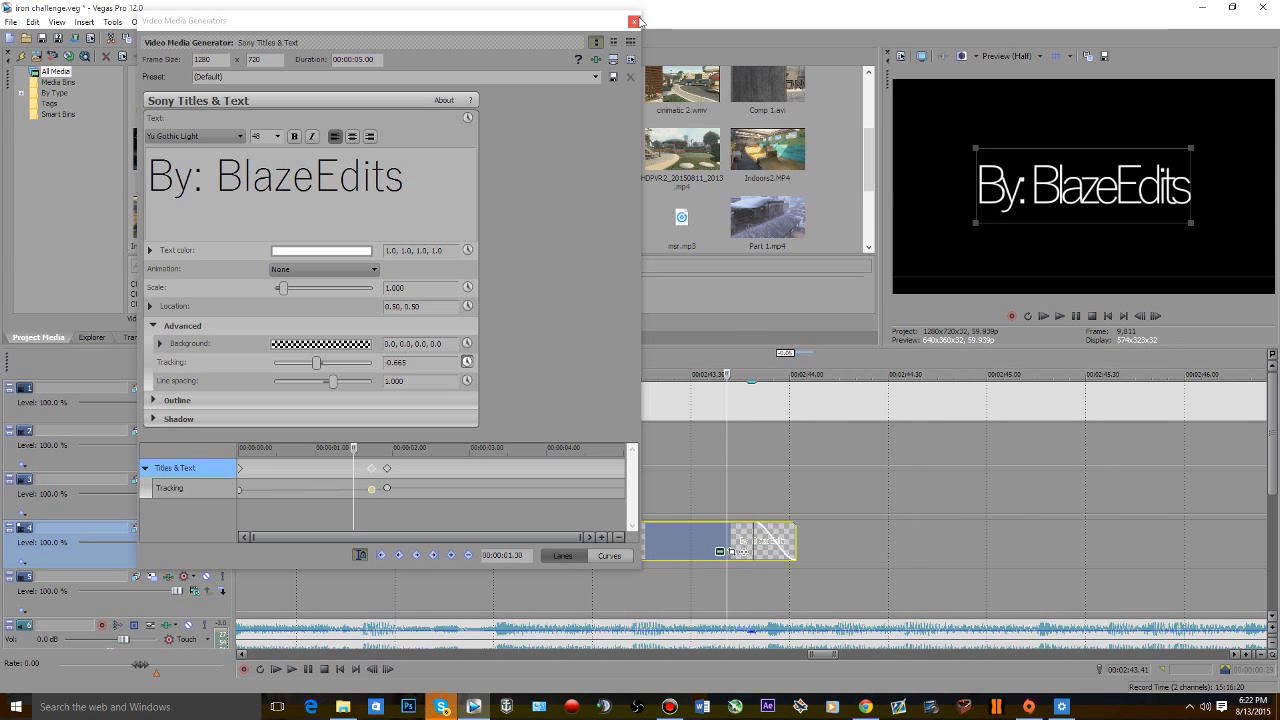
- Increase the tracking slightly at the title's last keyframe, play the result, and close the title settings
{"action": "left_click", "coordinate": [388, 469]}
{"action": "left_click_drag", "start_coordinate": [330, 364], "coordinate": [333, 368]}
{"action": "left_click", "coordinate": [751, 477]}
{"action": "key", "text": "space"}
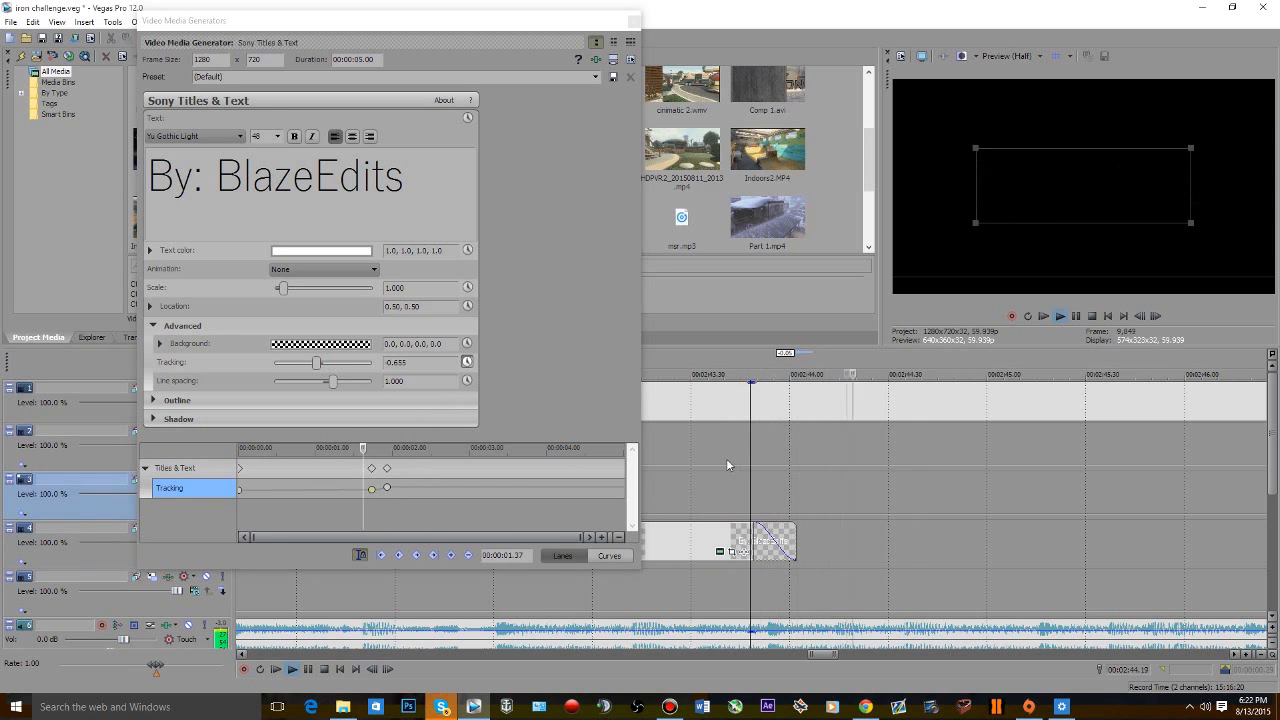
{"action": "left_click", "coordinate": [726, 458]}
{"action": "left_click", "coordinate": [634, 21]}
- Save the project, play the ending, and trim the title clip's start to 00:02:42.30
{"action": "key", "text": "space"}
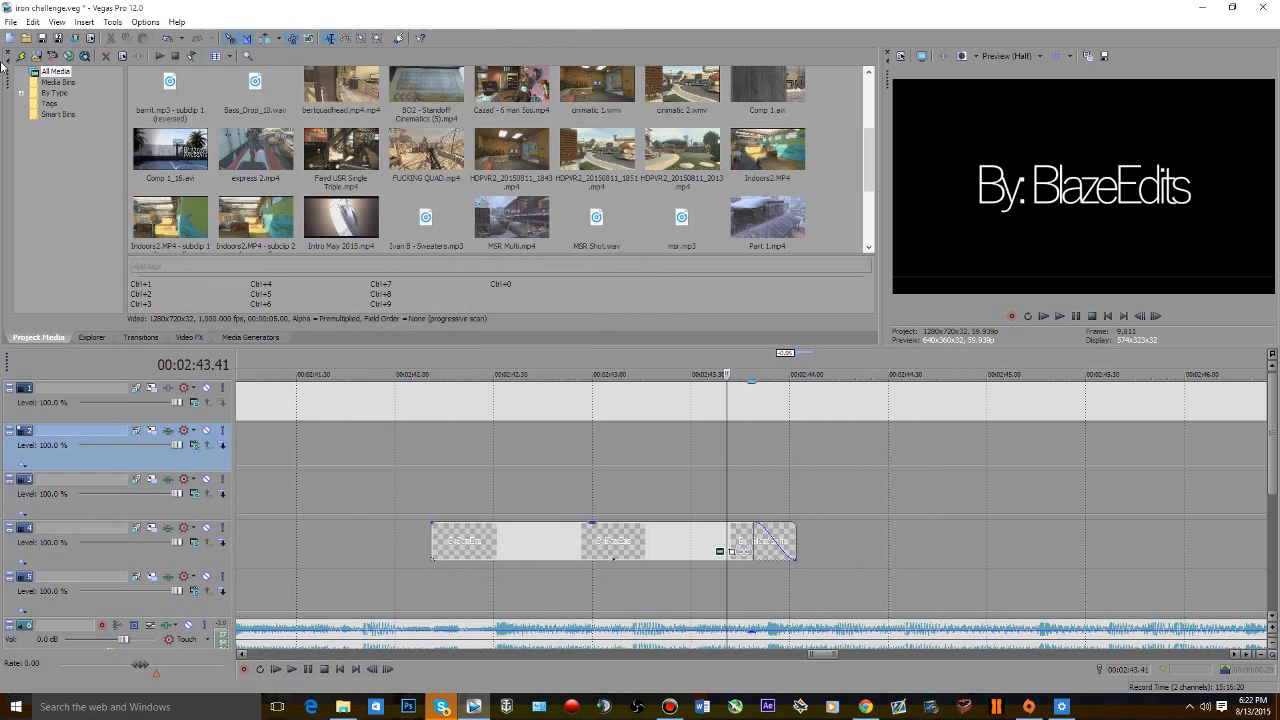
{"action": "scroll", "coordinate": [495, 634], "scroll_direction": "down", "scroll_amount": 3}
{"action": "left_click", "coordinate": [551, 491]}
{"action": "scroll", "coordinate": [551, 491], "scroll_direction": "up", "scroll_amount": 3}
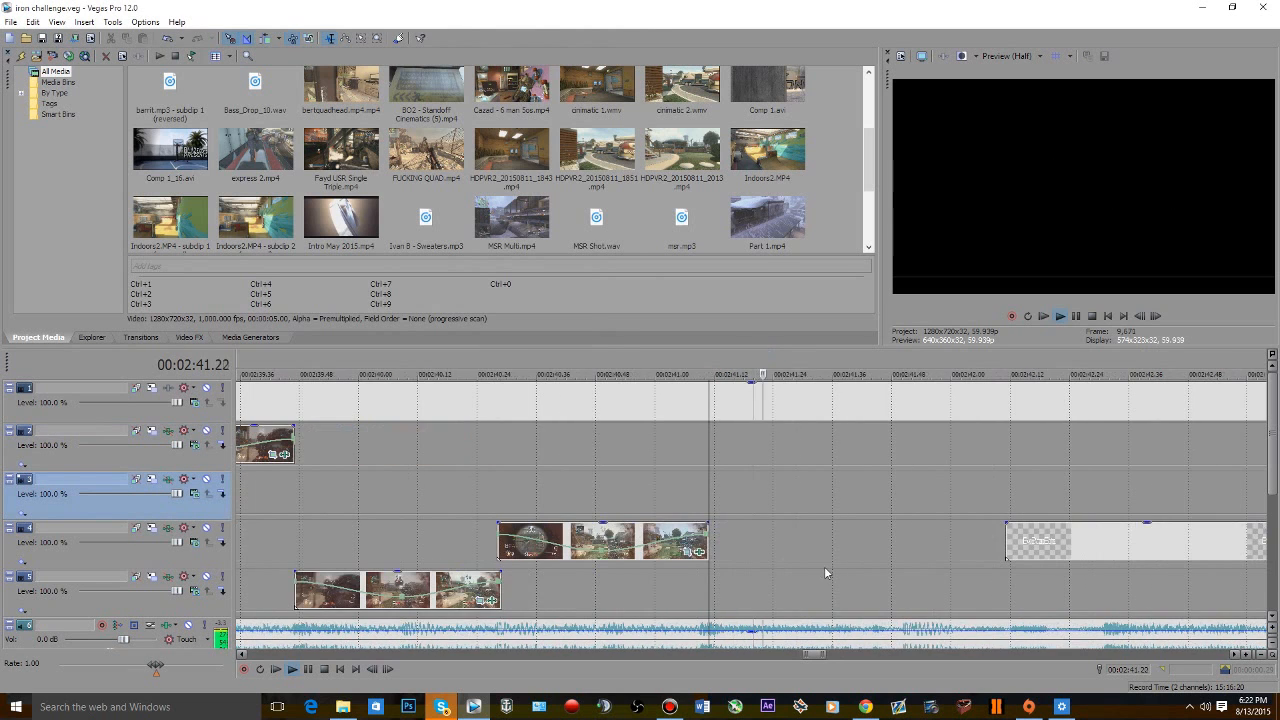
{"action": "key", "text": "space"}
{"action": "left_click_drag", "start_coordinate": [827, 566], "coordinate": [889, 558]}
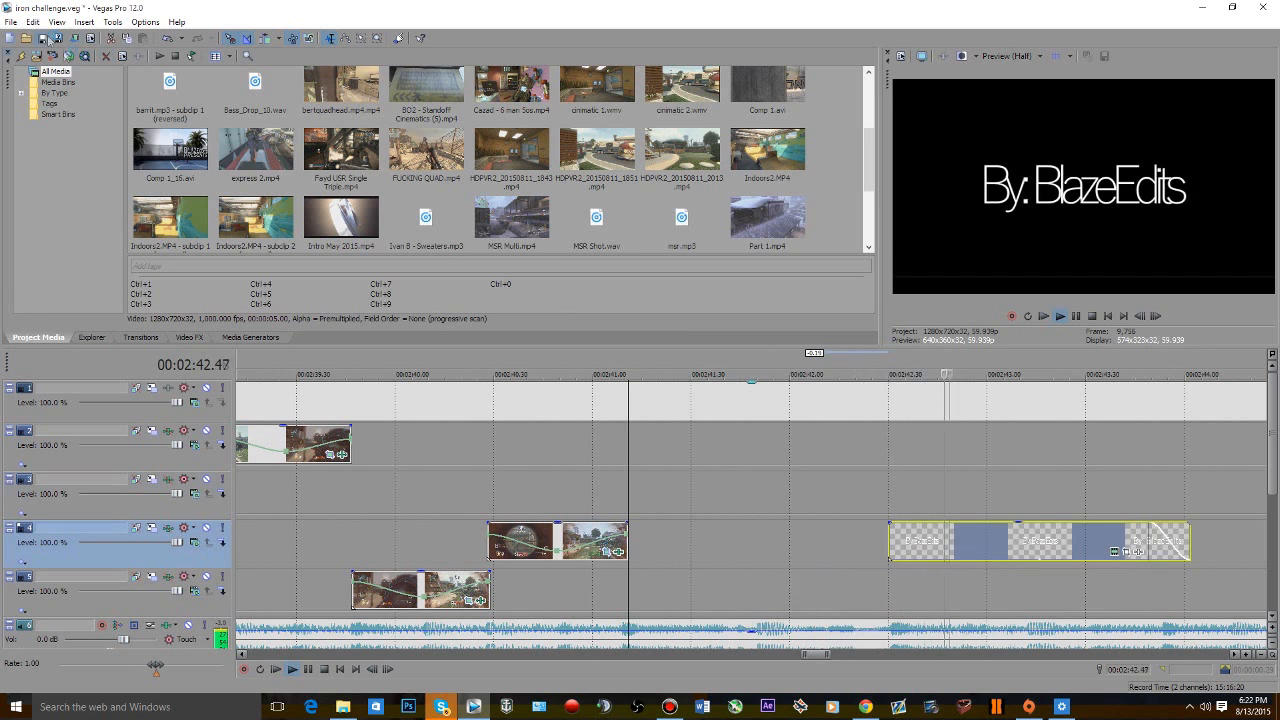
- Apply the "shake + Light + blur" filter package to the title clip and close its effect settings
{"action": "left_click", "coordinate": [1137, 553]}
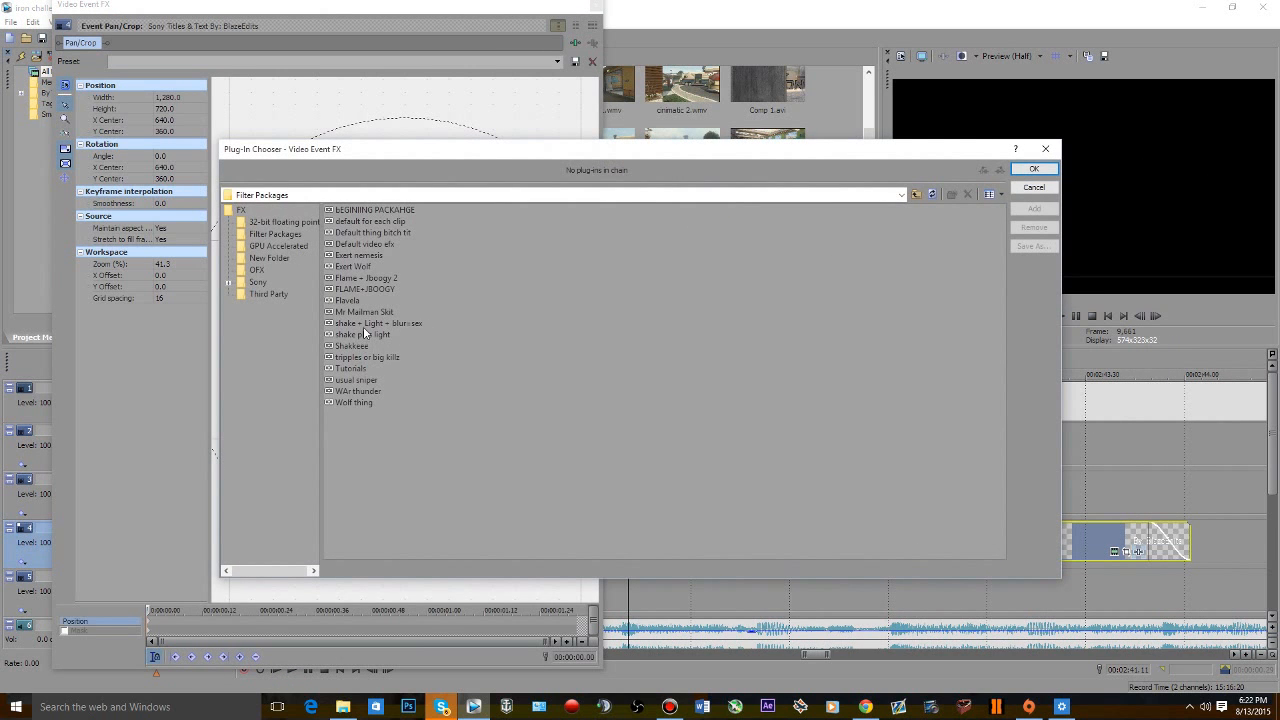
{"action": "double_click", "coordinate": [363, 326]}
{"action": "left_click", "coordinate": [1034, 169]}
{"action": "left_click", "coordinate": [596, 6]}
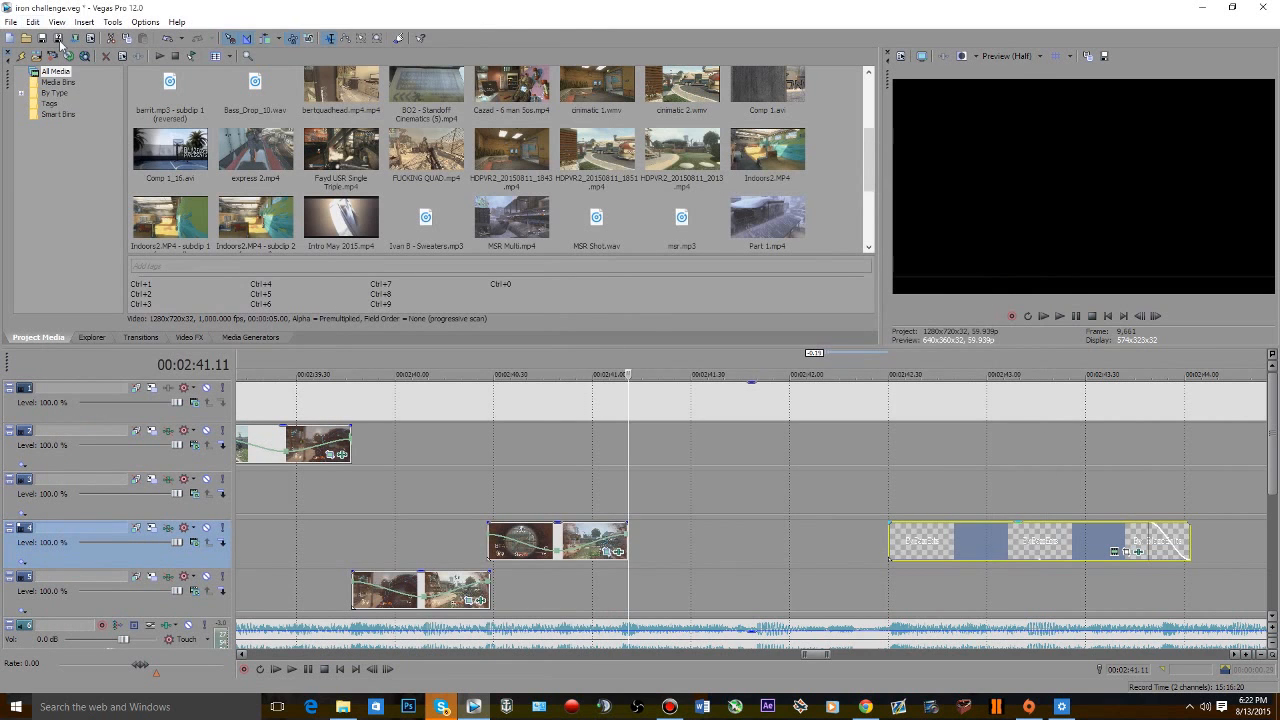
- Save the project and loop playback over the title from 00:02:42.30 to 00:02:44.02
{"action": "left_click", "coordinate": [880, 487]}
{"action": "scroll", "coordinate": [867, 530], "scroll_direction": "down", "scroll_amount": 2}
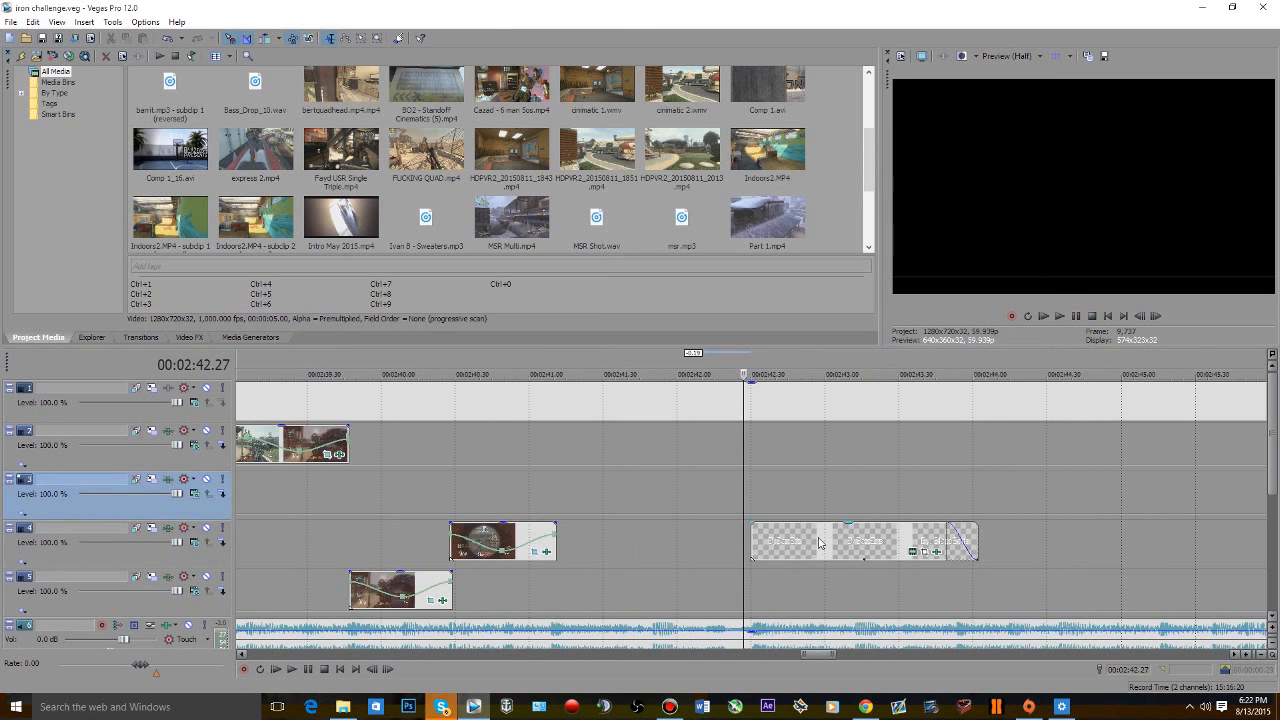
{"action": "scroll", "coordinate": [766, 550], "scroll_direction": "down", "scroll_amount": 2}
{"action": "left_click", "coordinate": [750, 482]}
{"action": "left_click_drag", "start_coordinate": [749, 482], "coordinate": [859, 484]}
{"action": "key", "text": "space"}
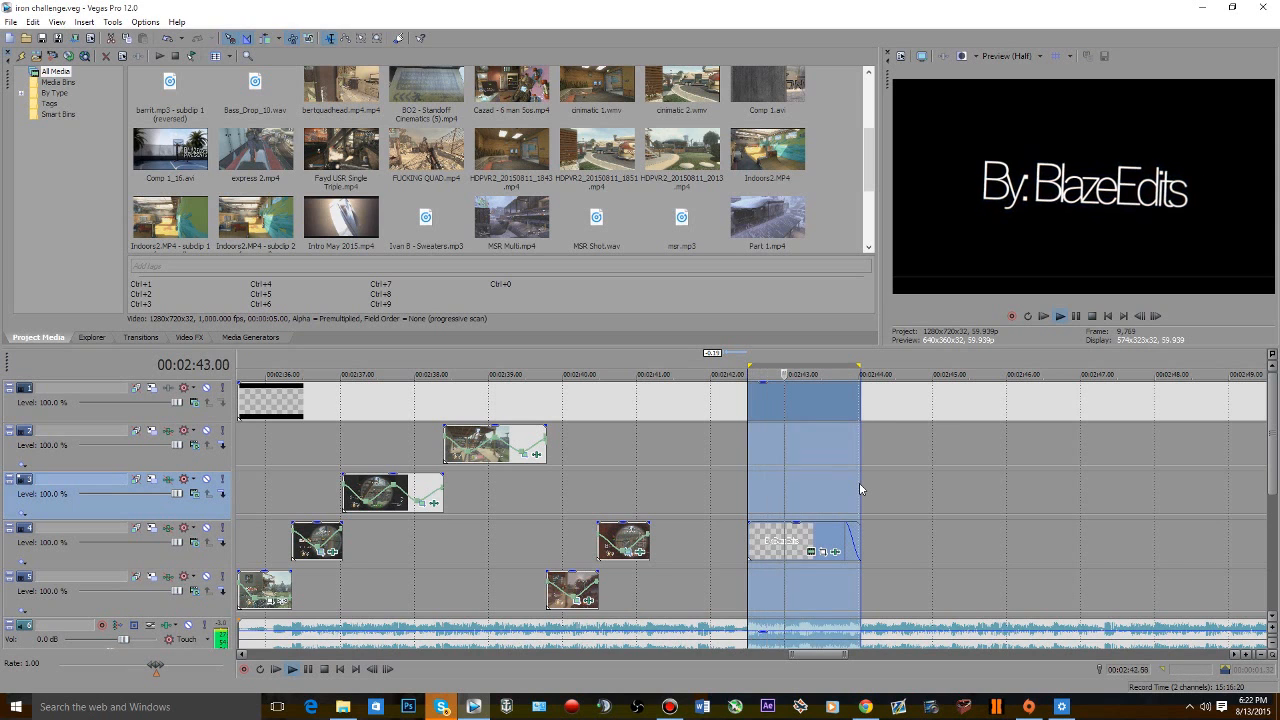
{"action": "key", "text": "space"}
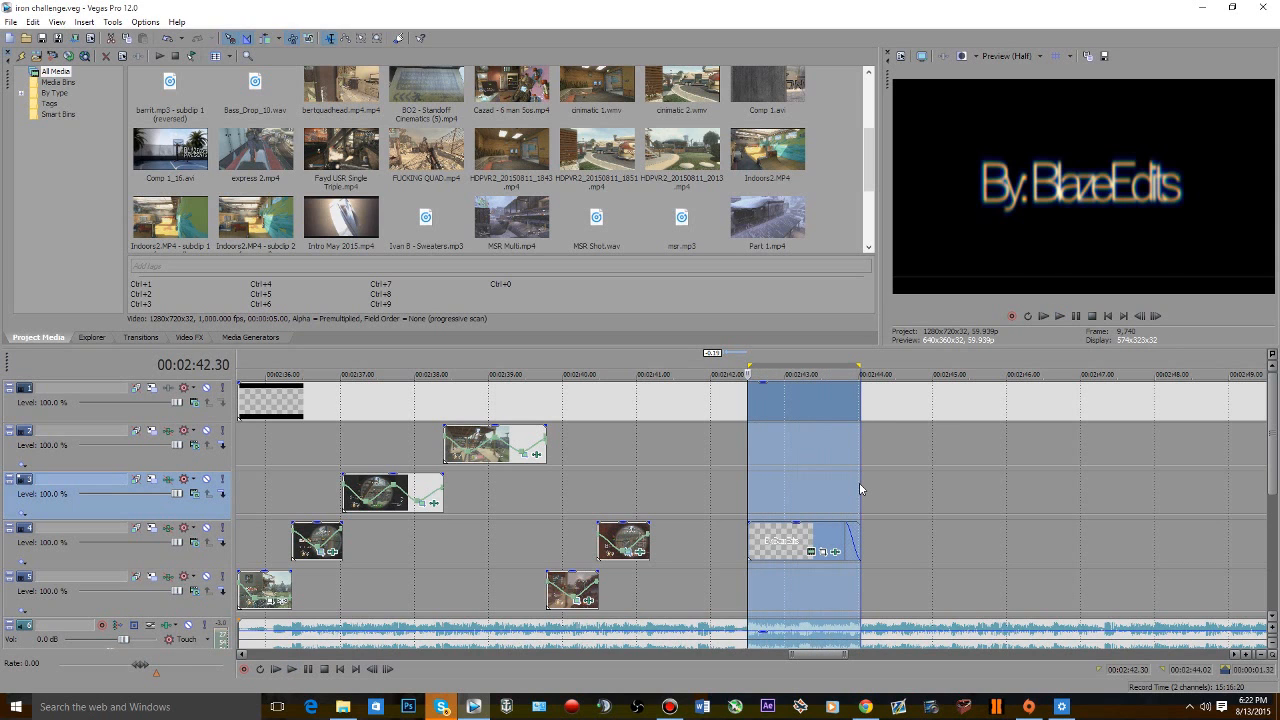
- Select the time range covering the gameplay clips and the title, ending at 00:02:44.02
{"action": "left_click", "coordinate": [763, 447]}
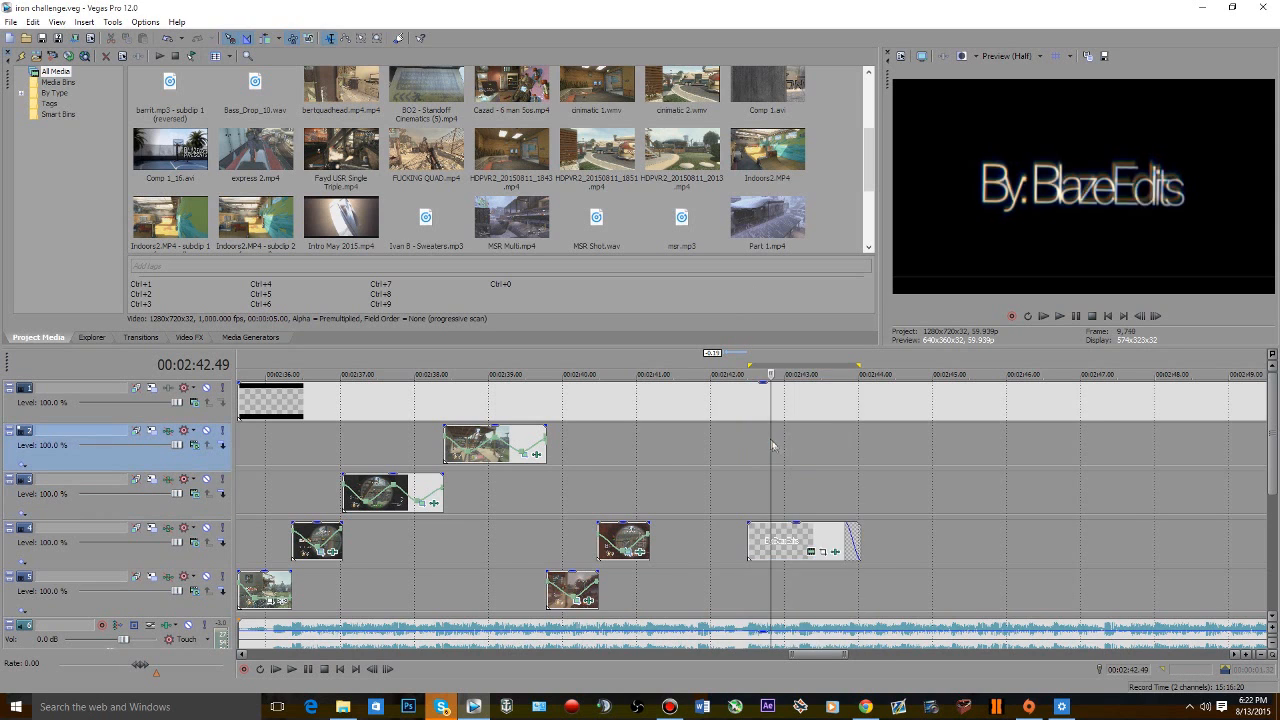
{"action": "scroll", "coordinate": [804, 462], "scroll_direction": "down", "scroll_amount": 2}
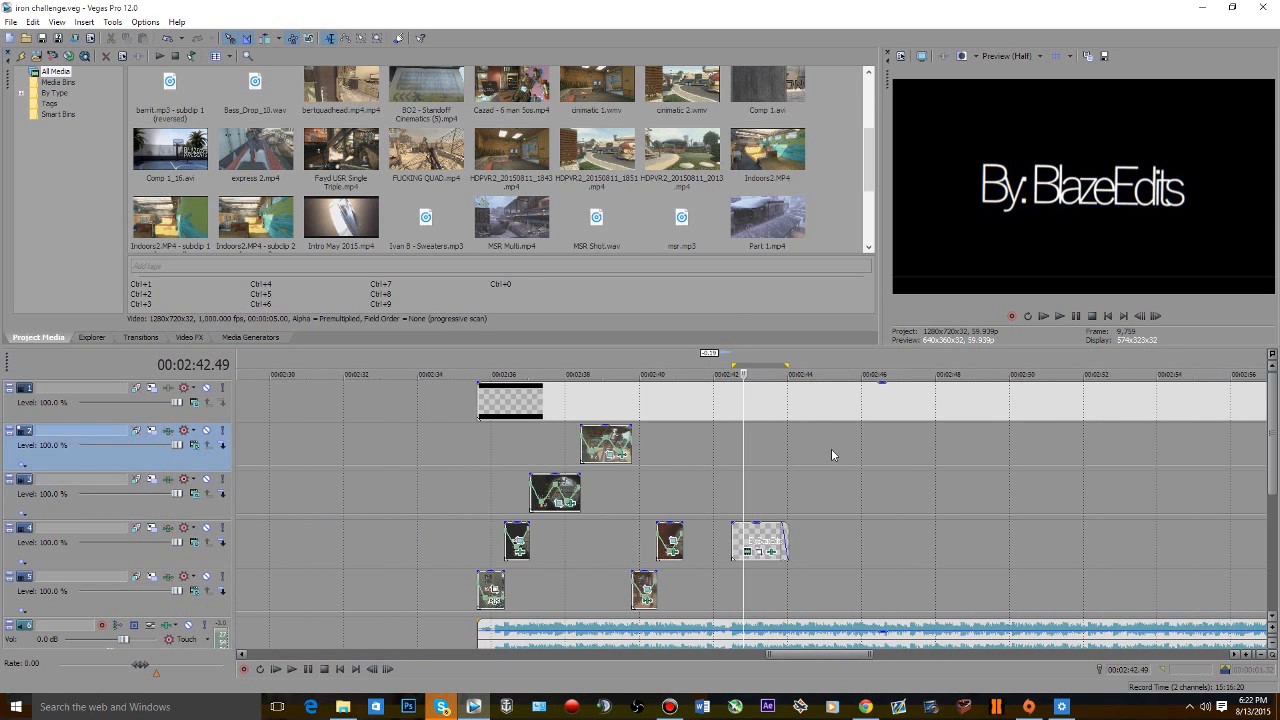
{"action": "left_click", "coordinate": [790, 479]}
{"action": "left_click_drag", "start_coordinate": [786, 474], "coordinate": [484, 570]}
{"action": "left_click", "coordinate": [799, 488]}
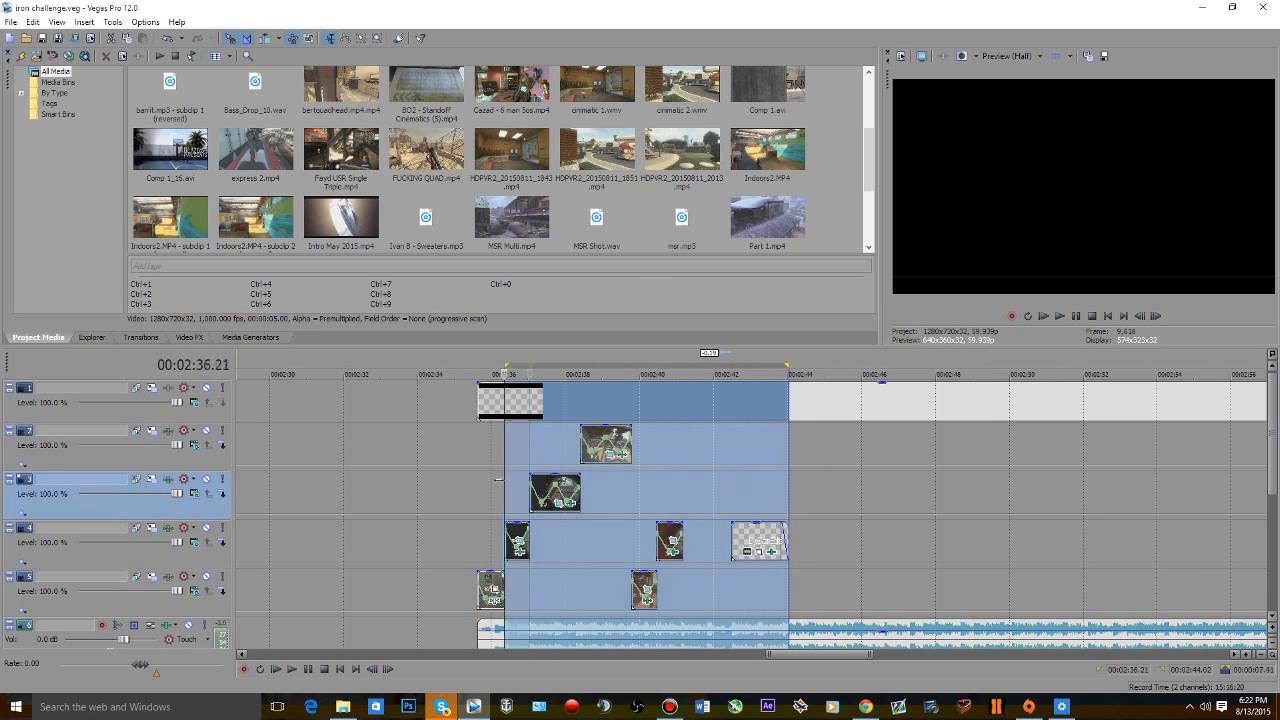
- Extend the music clip's start back to 00:02:32.50 and select the time range from there to 00:02:36.21
{"action": "left_click_drag", "start_coordinate": [477, 625], "coordinate": [373, 569]}
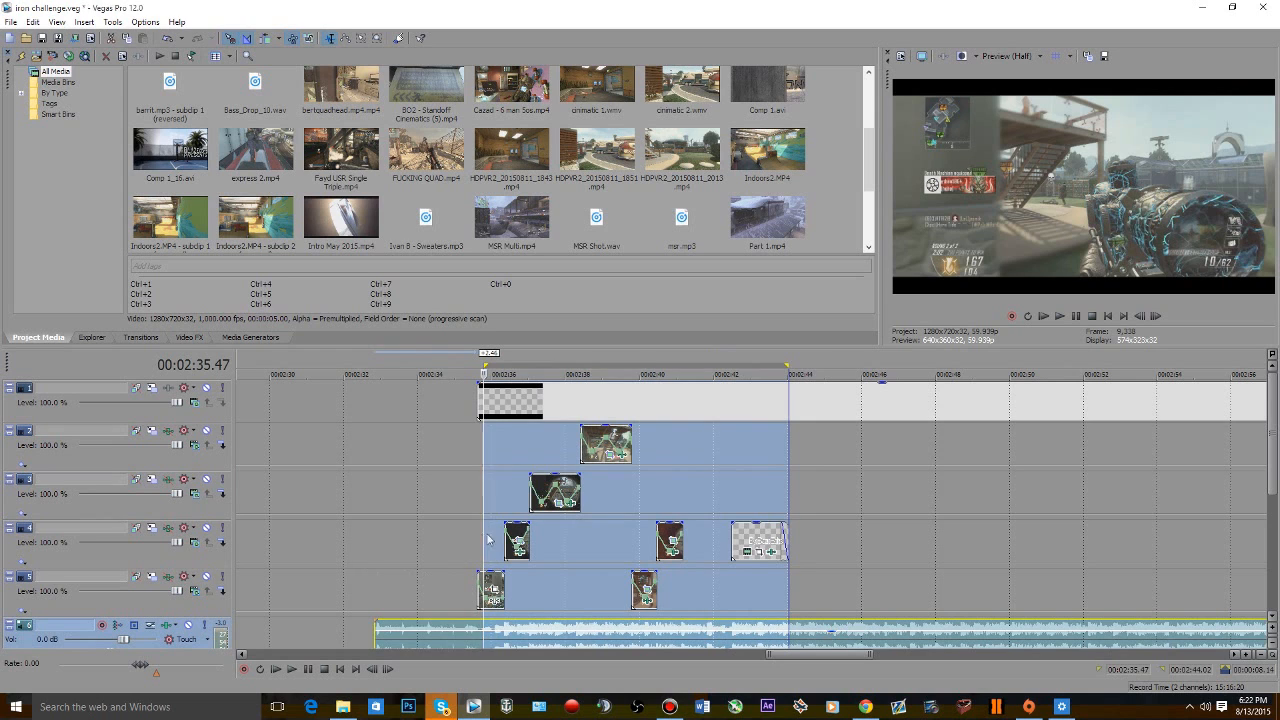
{"action": "left_click_drag", "start_coordinate": [482, 527], "coordinate": [370, 553]}
{"action": "left_click", "coordinate": [374, 563]}
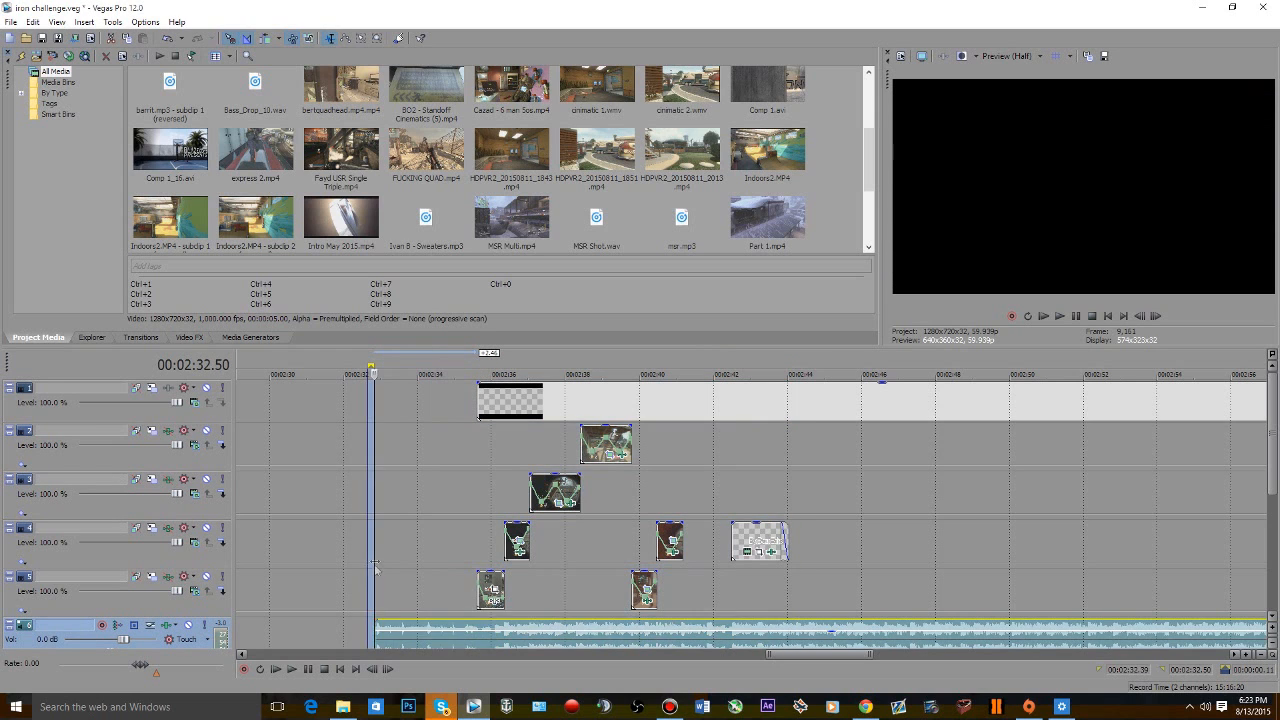
{"action": "left_click_drag", "start_coordinate": [380, 559], "coordinate": [506, 550]}
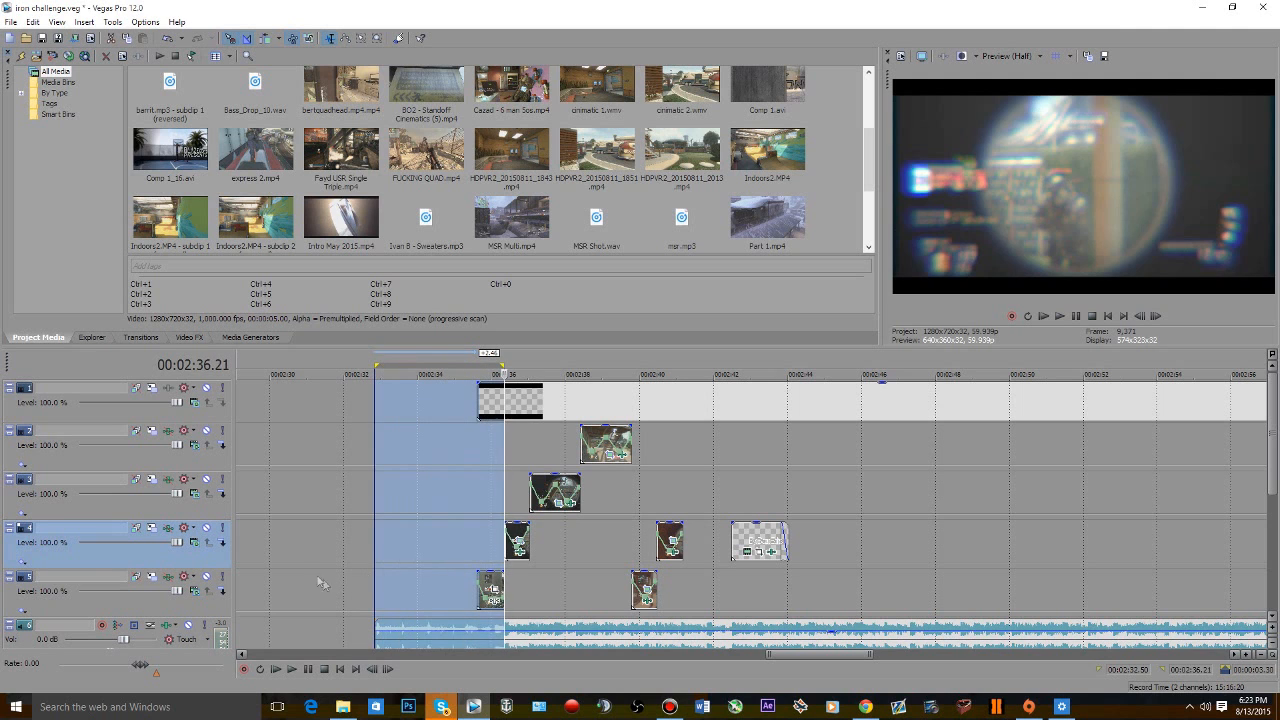
- Disable all the effects on track 5
{"action": "right_click", "coordinate": [168, 584]}
{"action": "left_click", "coordinate": [190, 598]}
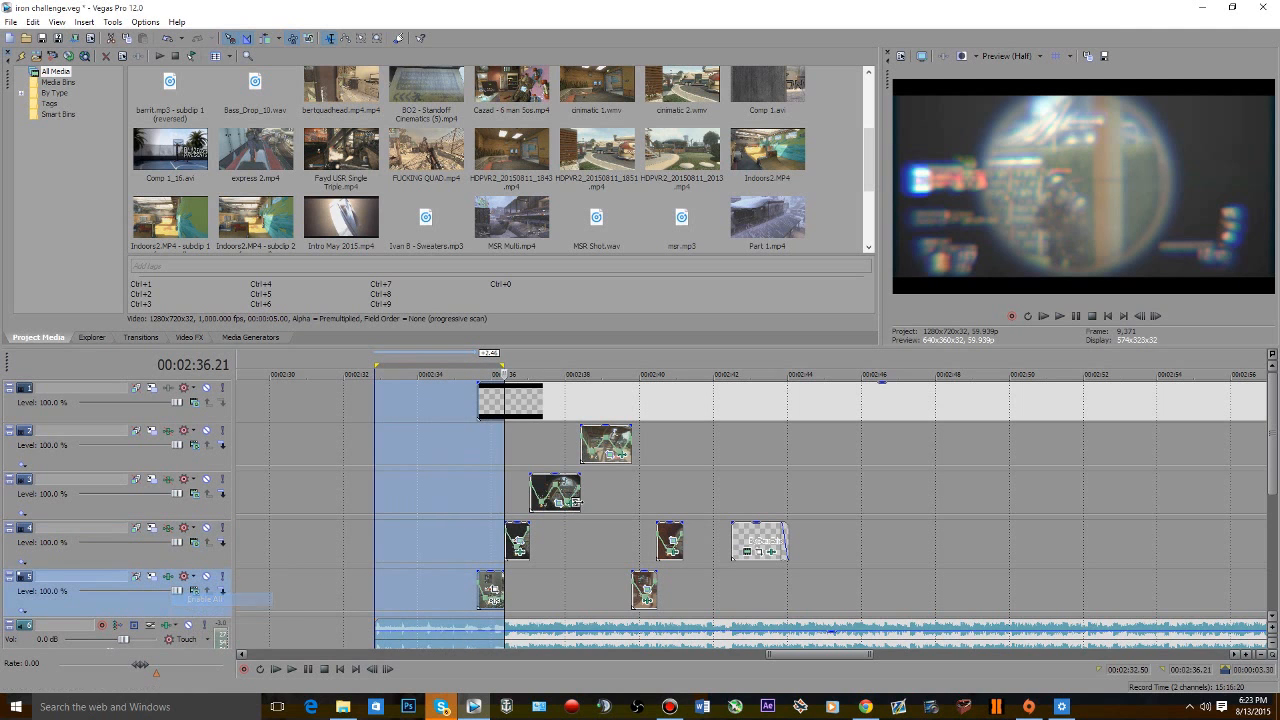
- Enable all the effects on tracks 4, 3 and 2, and check the frames at 00:02:37.24 and 00:02:38.59
{"action": "left_click", "coordinate": [486, 528]}
{"action": "scroll", "coordinate": [521, 526], "scroll_direction": "up", "scroll_amount": 3}
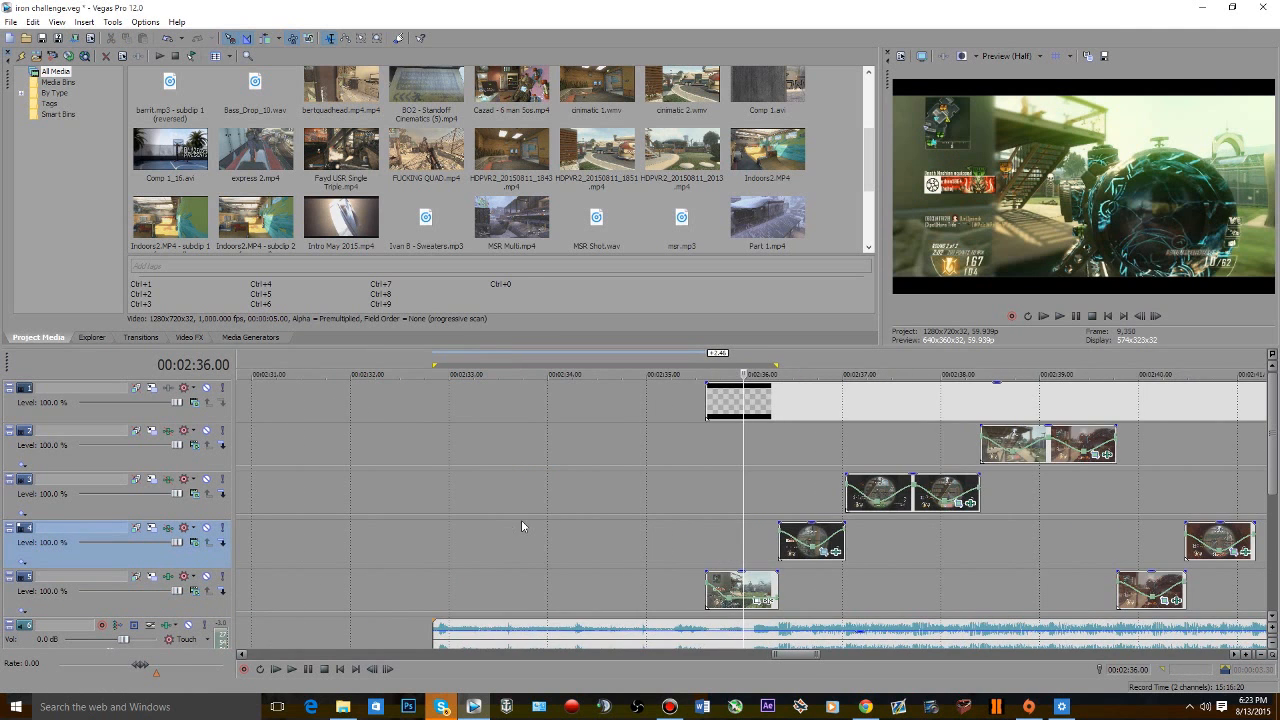
{"action": "right_click", "coordinate": [170, 528]}
{"action": "left_click", "coordinate": [190, 548]}
{"action": "right_click", "coordinate": [168, 479]}
{"action": "left_click", "coordinate": [188, 499]}
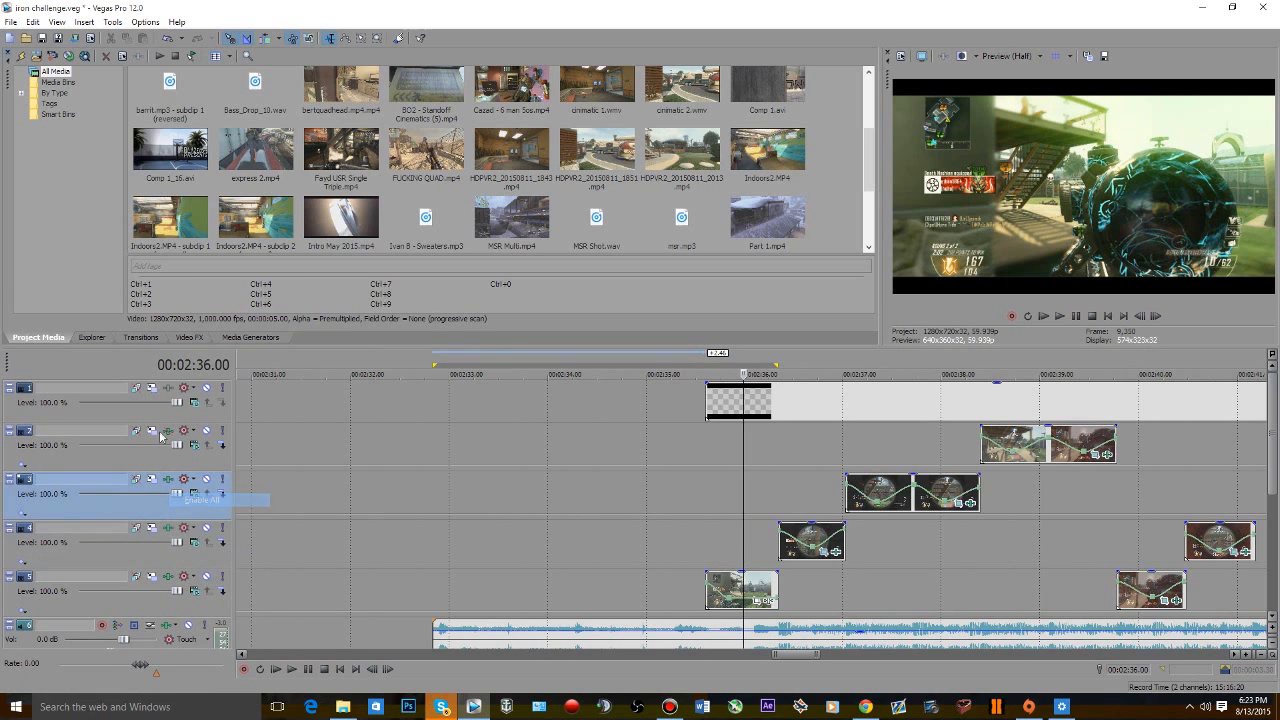
{"action": "right_click", "coordinate": [160, 436]}
{"action": "left_click", "coordinate": [190, 452]}
{"action": "left_click", "coordinate": [881, 555]}
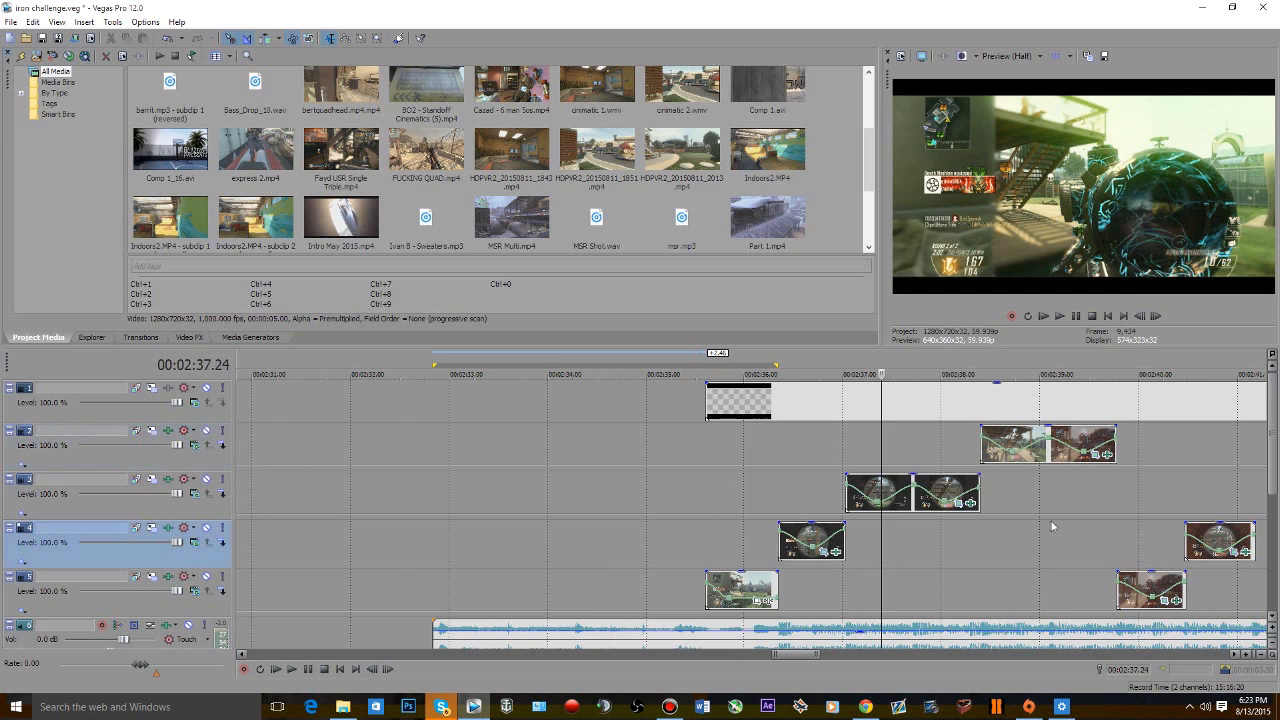
{"action": "left_click", "coordinate": [1050, 527]}
- Extend the music clip's start back to 00:02:31.11 and select the time range from there to 00:02:44.02
{"action": "scroll", "coordinate": [1048, 530], "scroll_direction": "down", "scroll_amount": 3}
{"action": "scroll", "coordinate": [1046, 527], "scroll_direction": "down", "scroll_amount": 5}
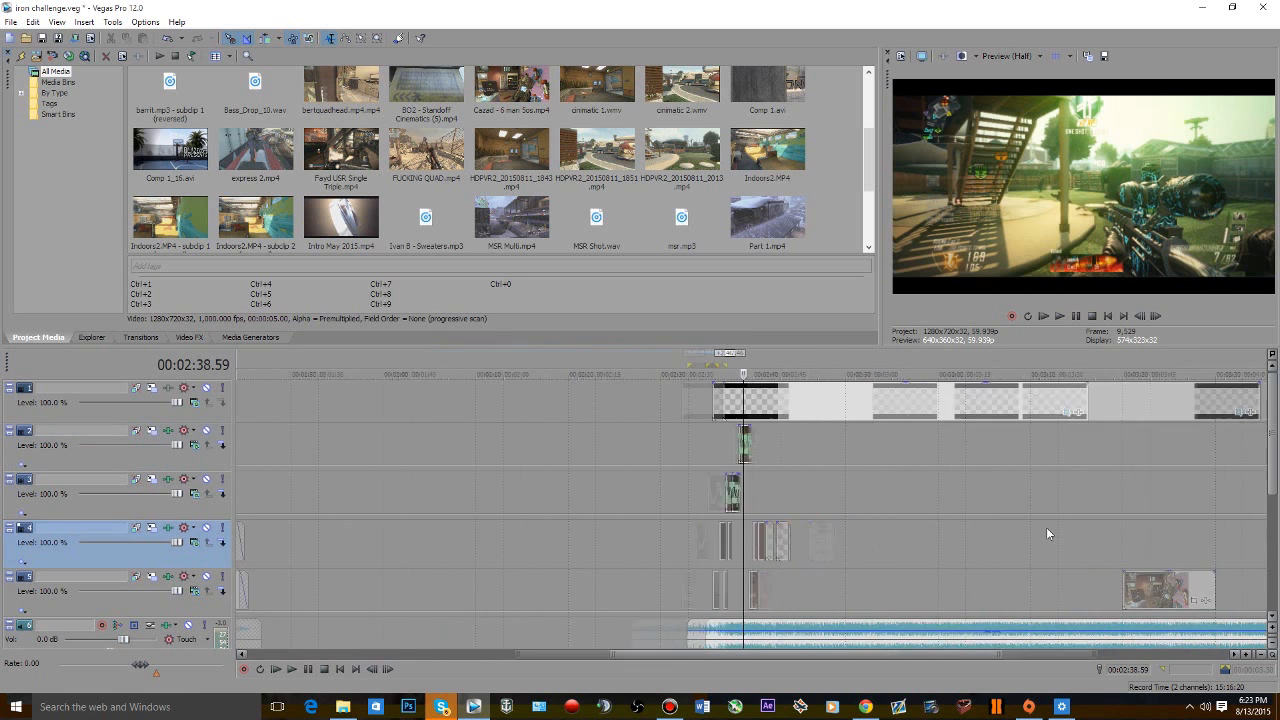
{"action": "scroll", "coordinate": [682, 490], "scroll_direction": "up", "scroll_amount": 6}
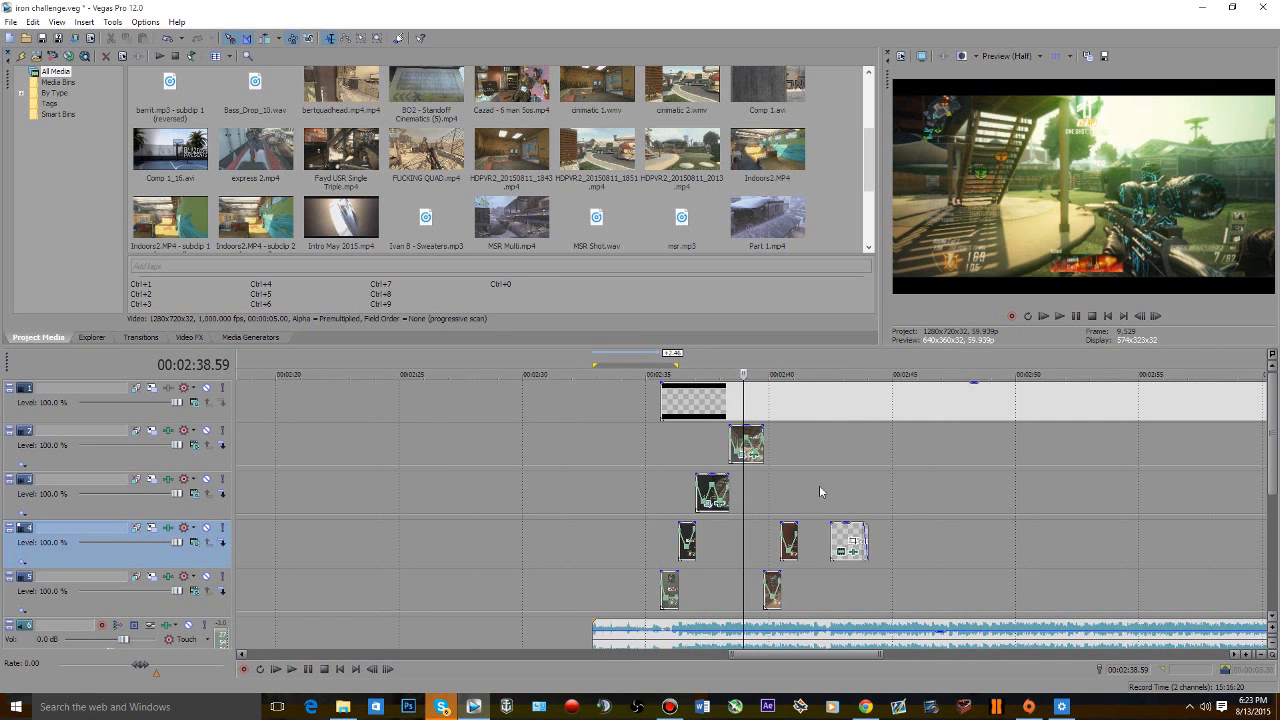
{"action": "left_click_drag", "start_coordinate": [869, 502], "coordinate": [557, 628]}
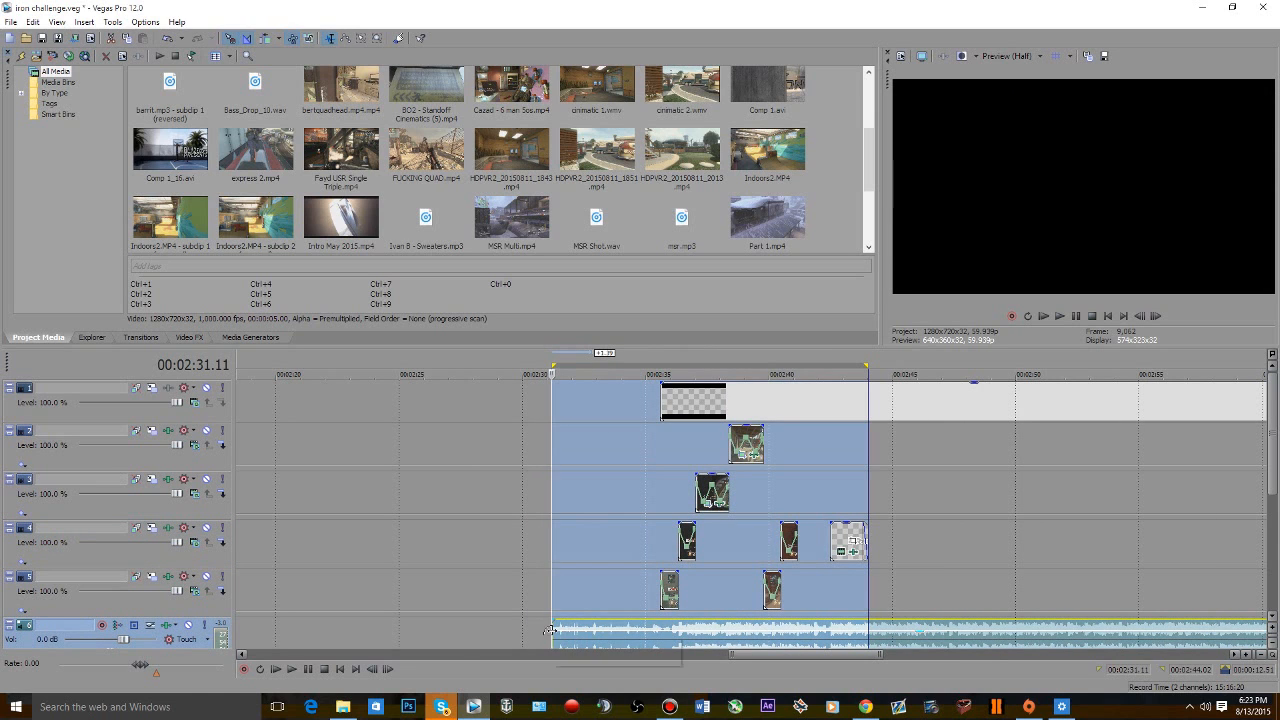